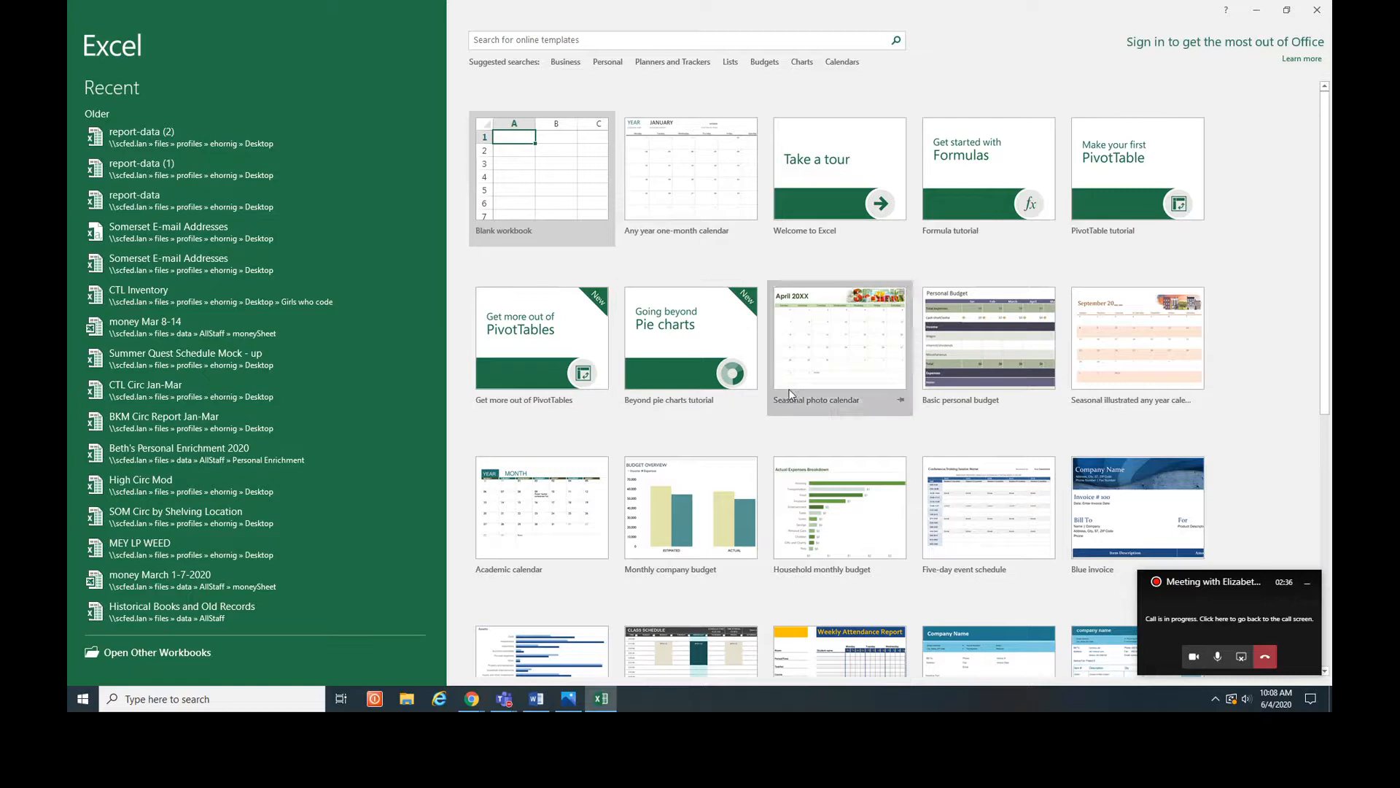
- Pin the upper of the two Somerset E-mail Addresses workbooks in the recent files list
scroll(1270, 387, down, 1)
scroll(1270, 387, down, 1)
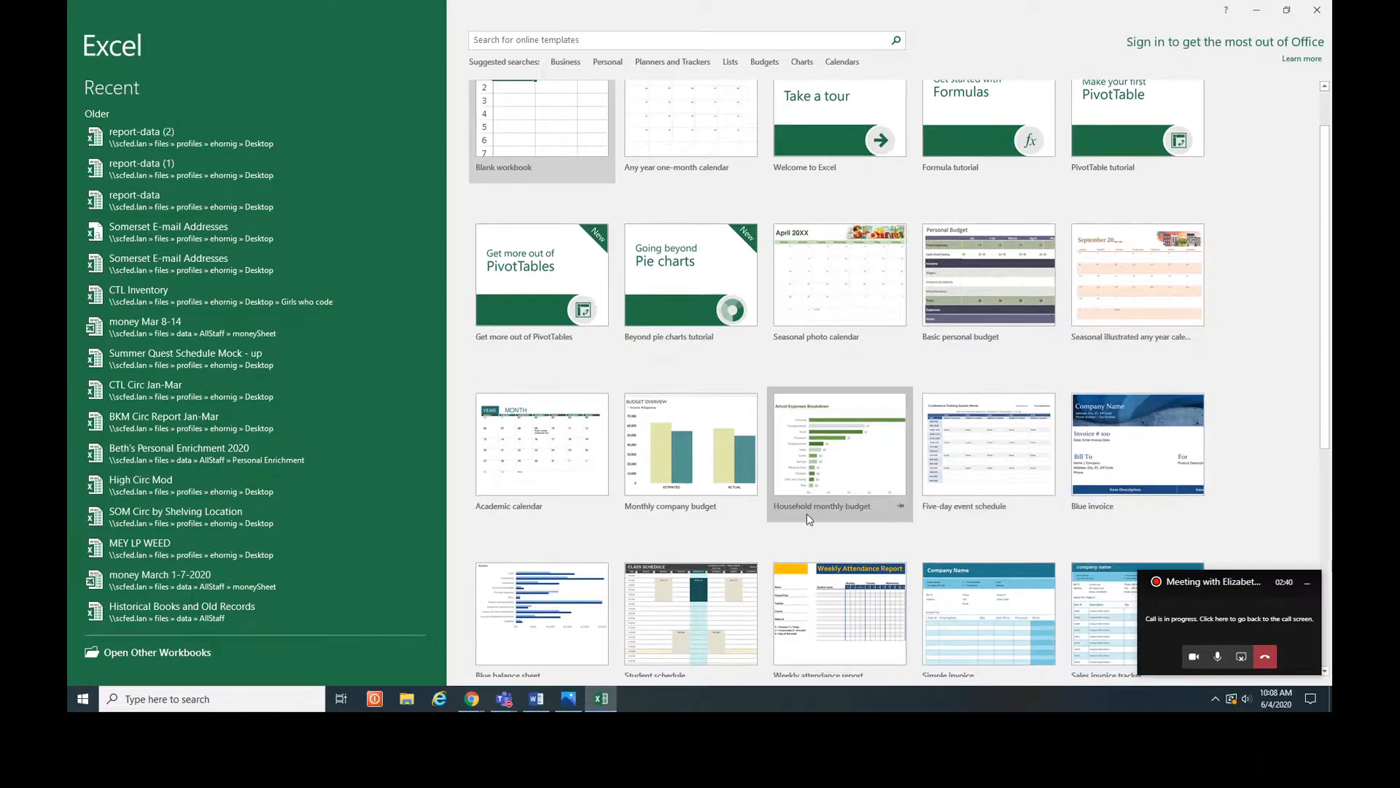
scroll(1310, 297, up, 2)
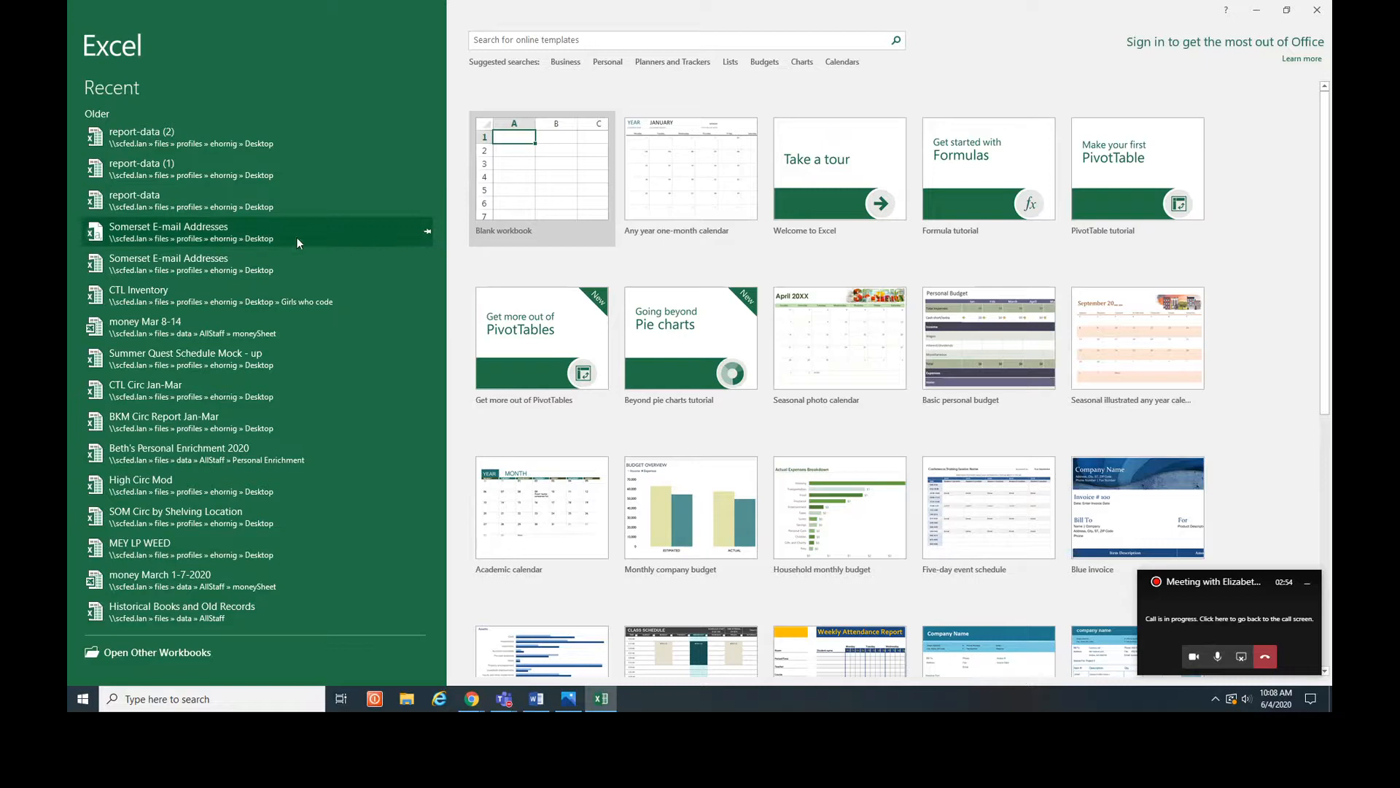
click(427, 234)
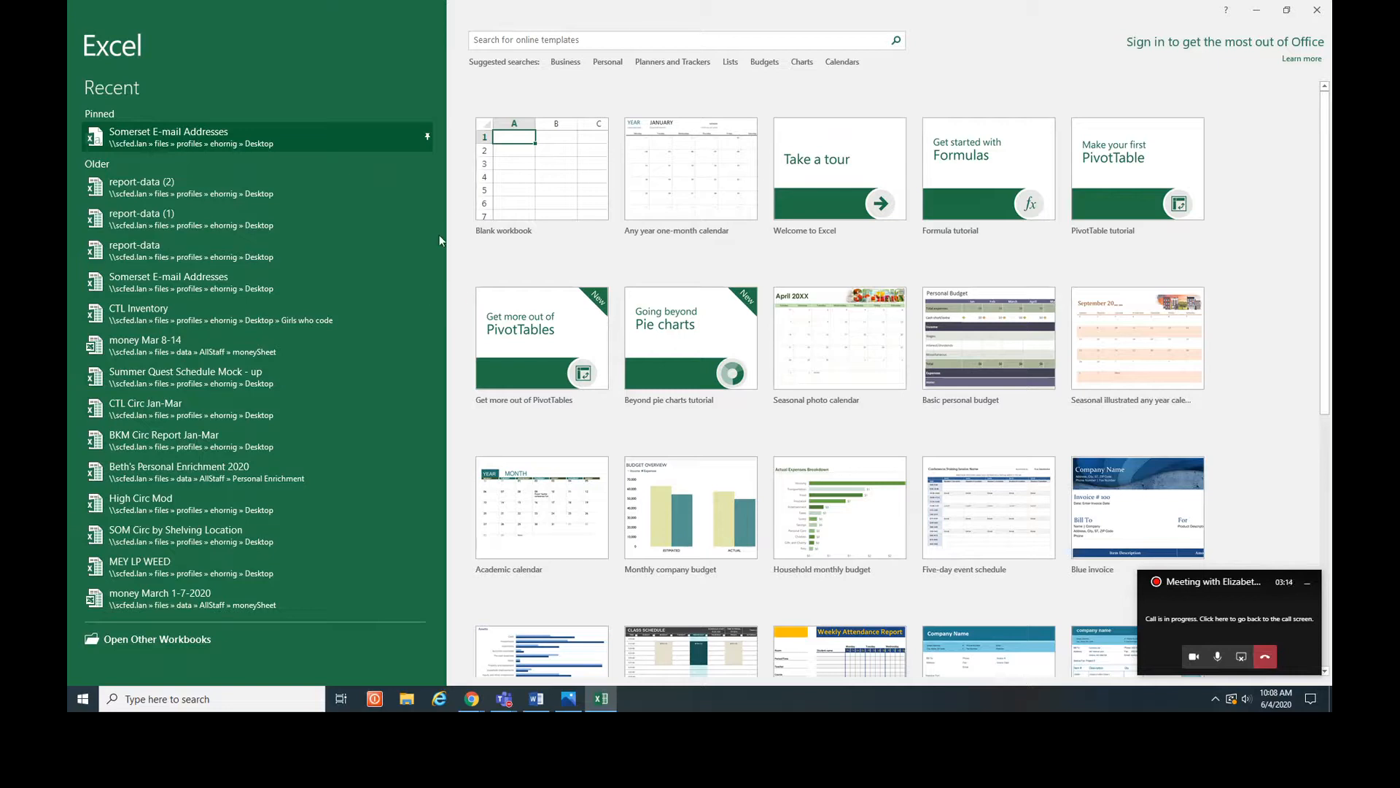
- Search the online templates for "family budget", preview the Family Budget Planner, and return to the start screen without creating it
click(743, 43)
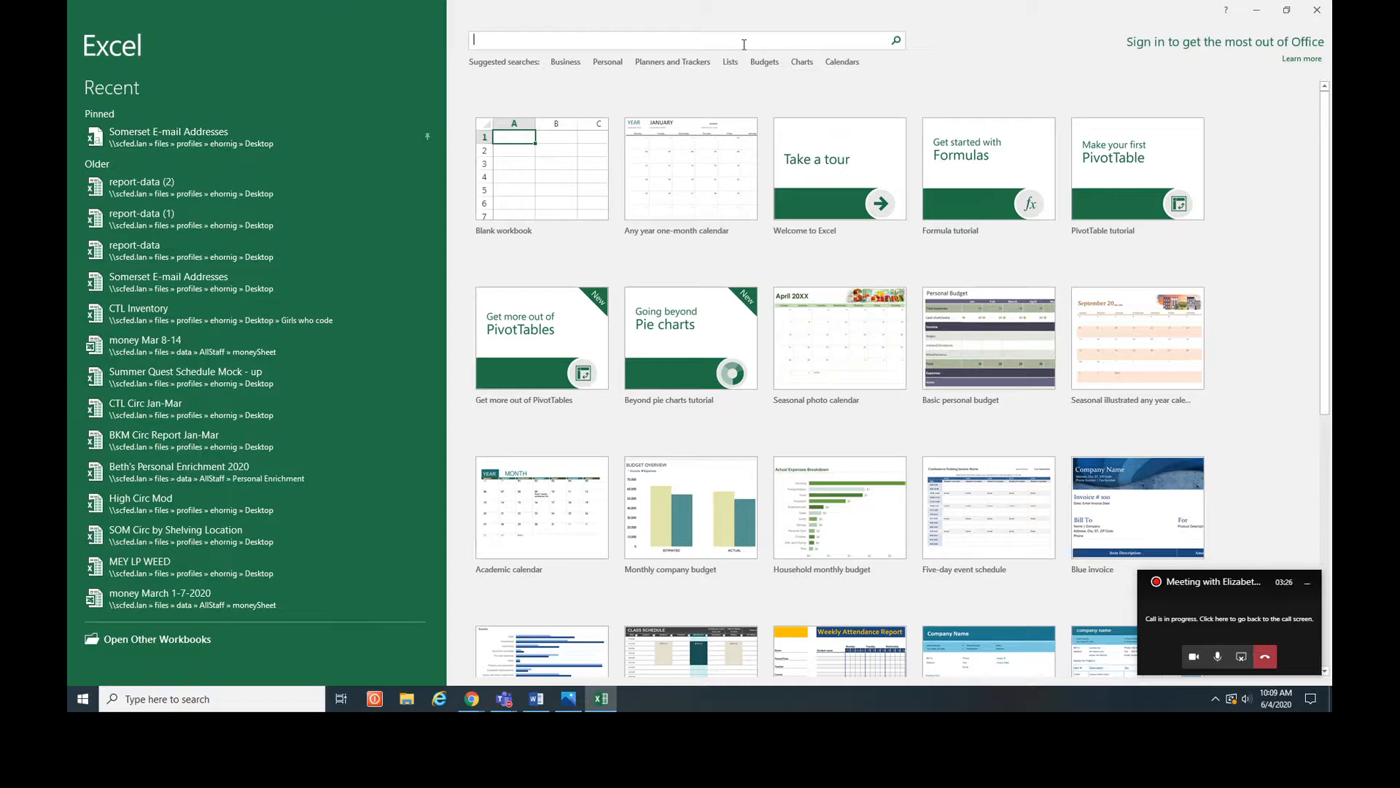
text(g)
key(BackSpace)
text(failymily budget)
key(Return)
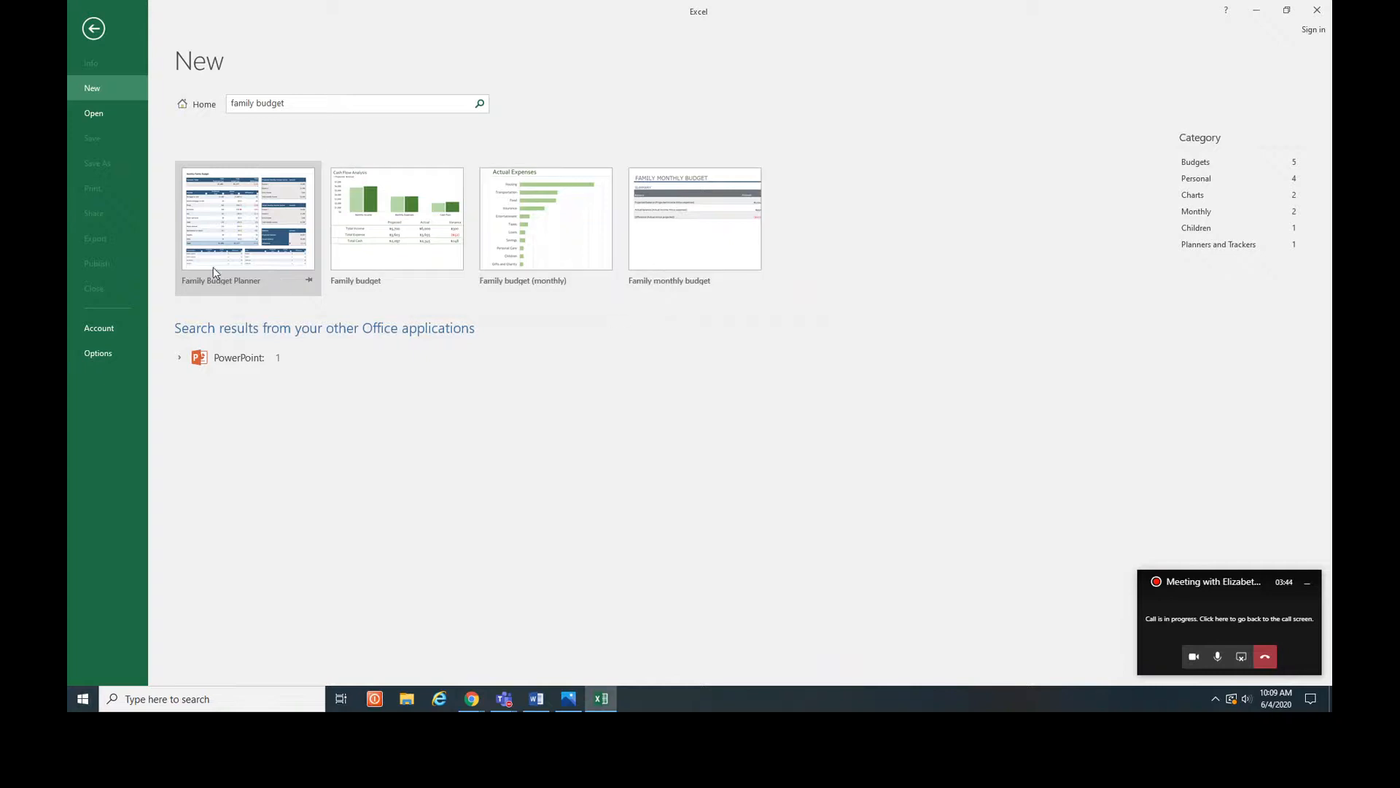
click(261, 256)
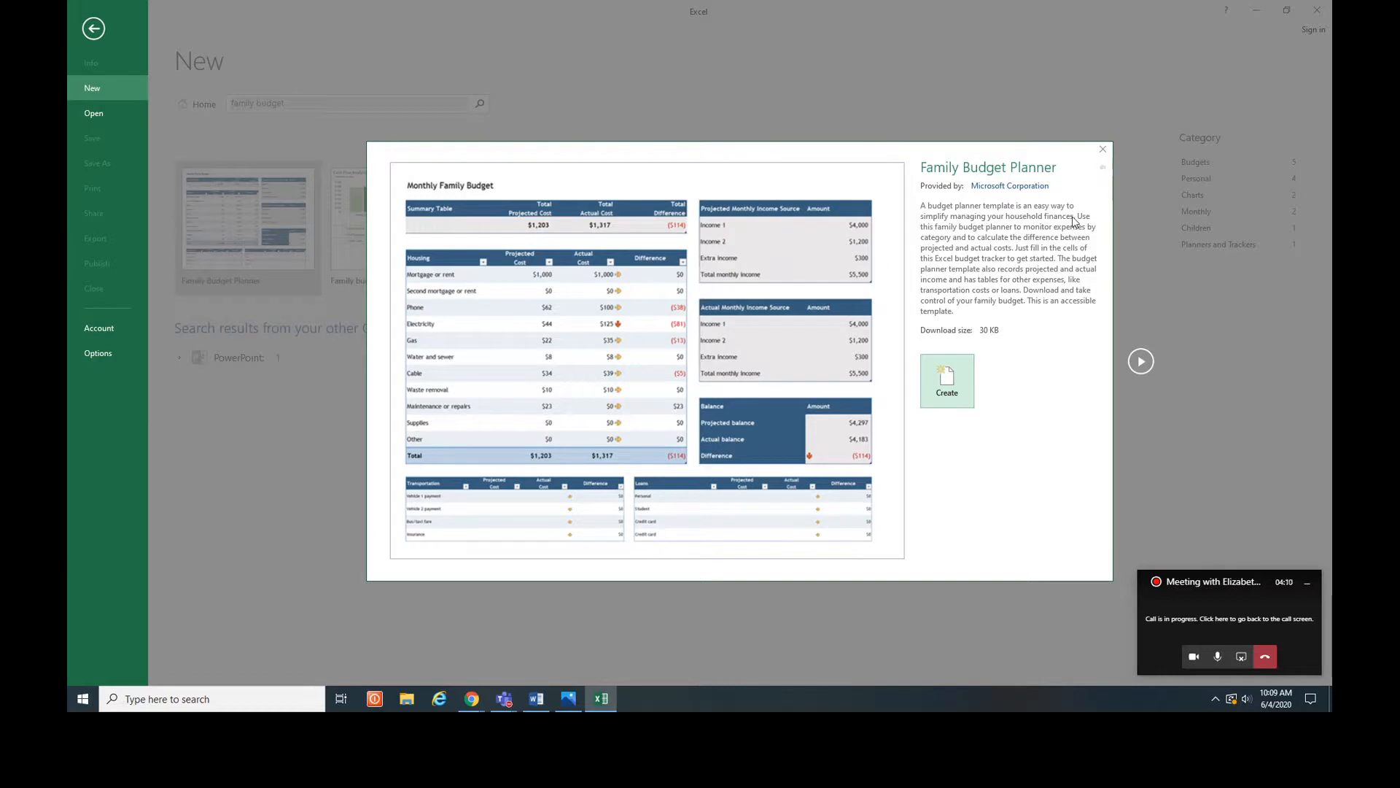
click(1103, 151)
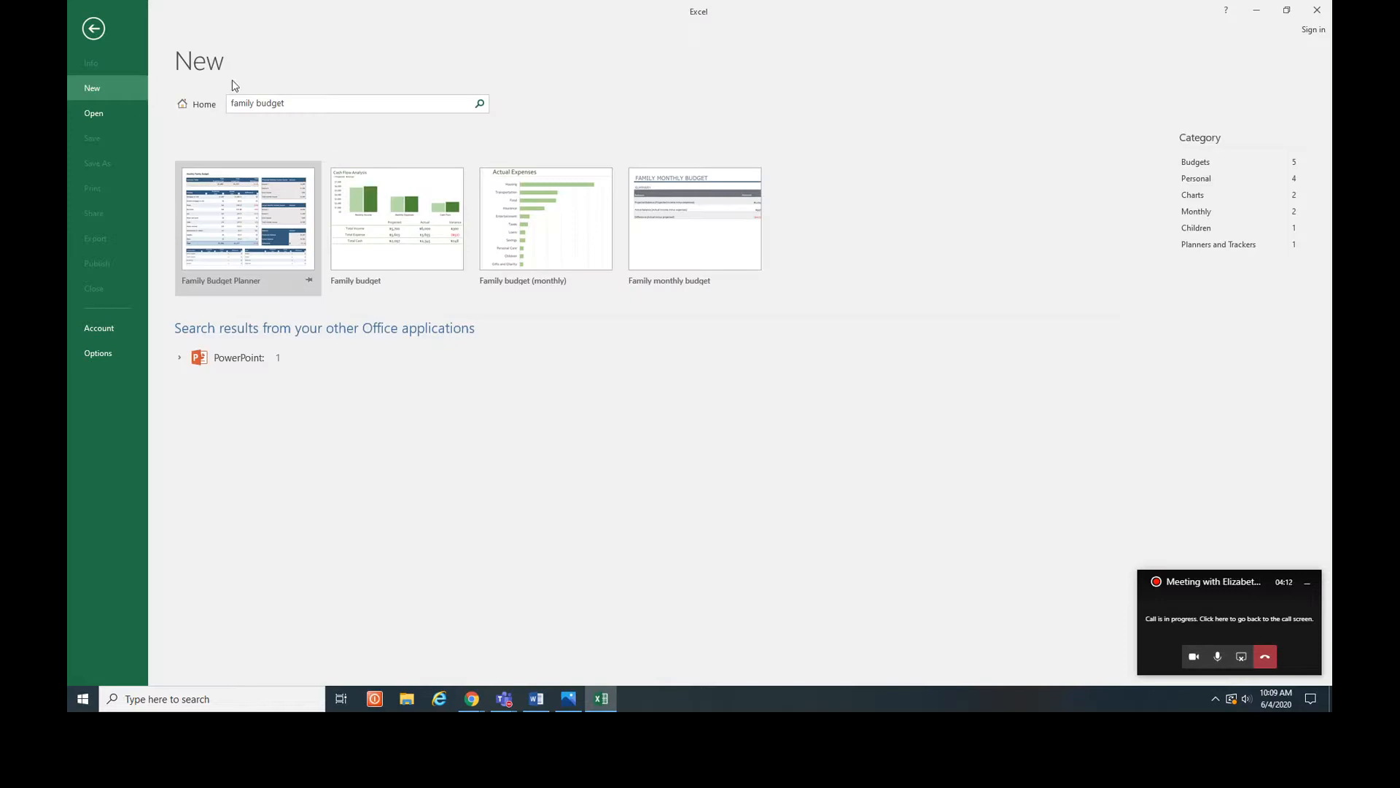
click(94, 29)
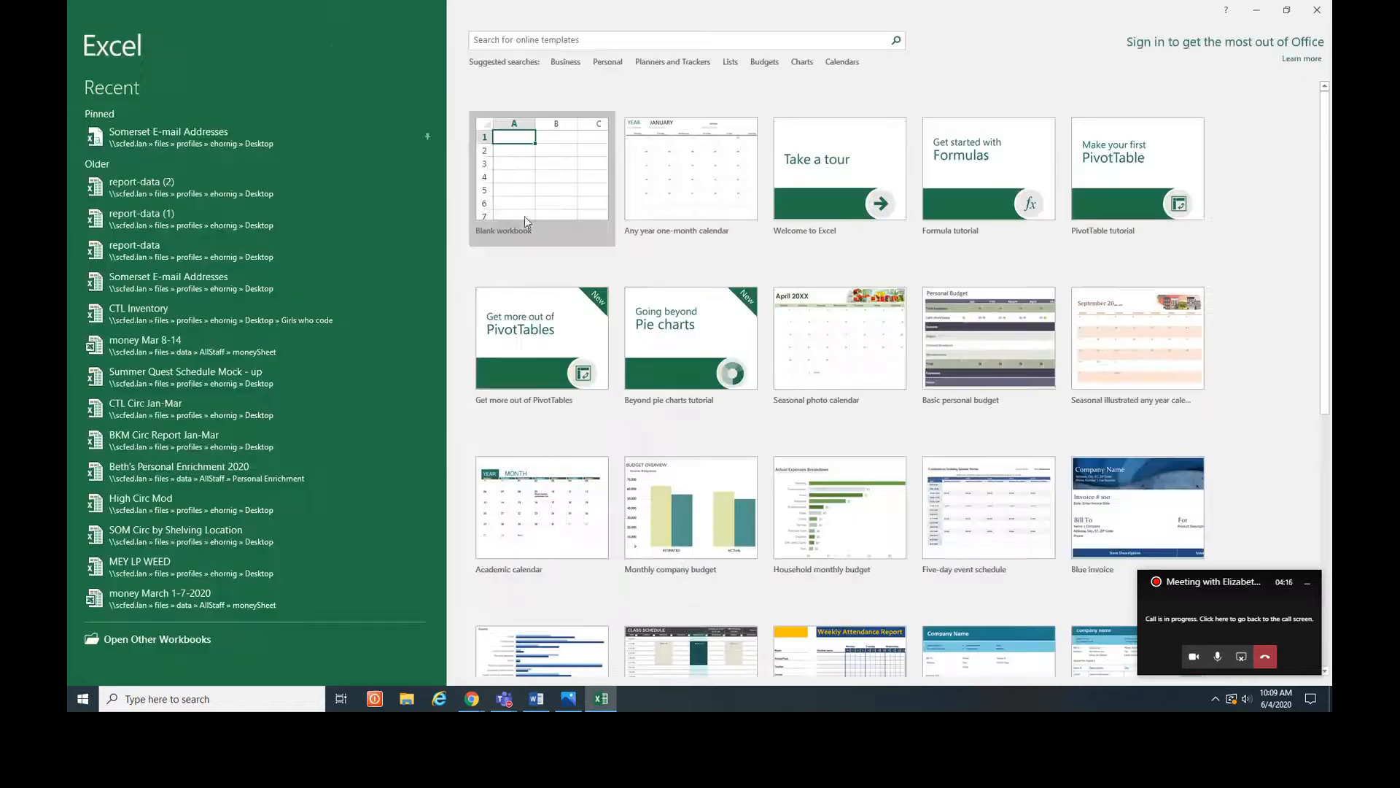
- Create a blank workbook and minimize the meeting call window
click(545, 198)
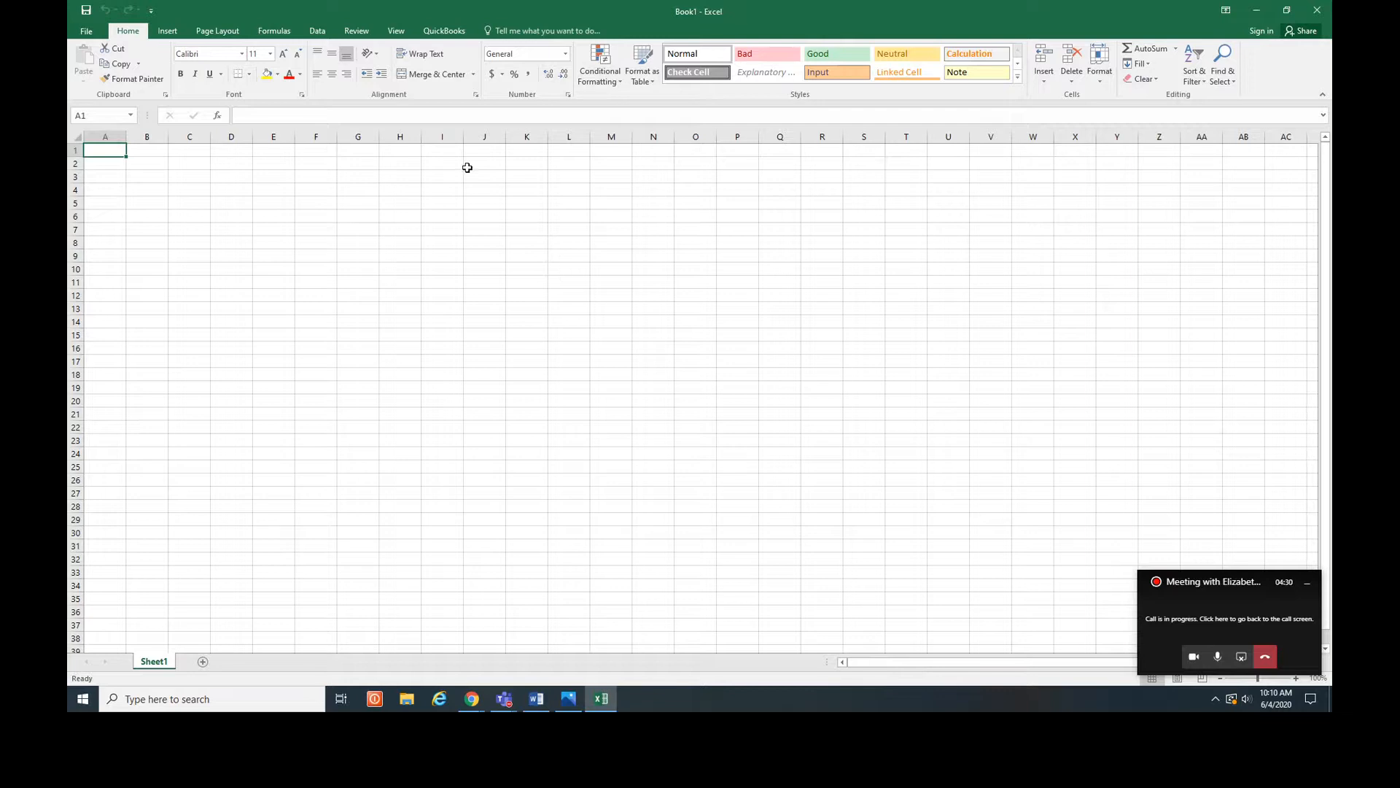
click(1307, 582)
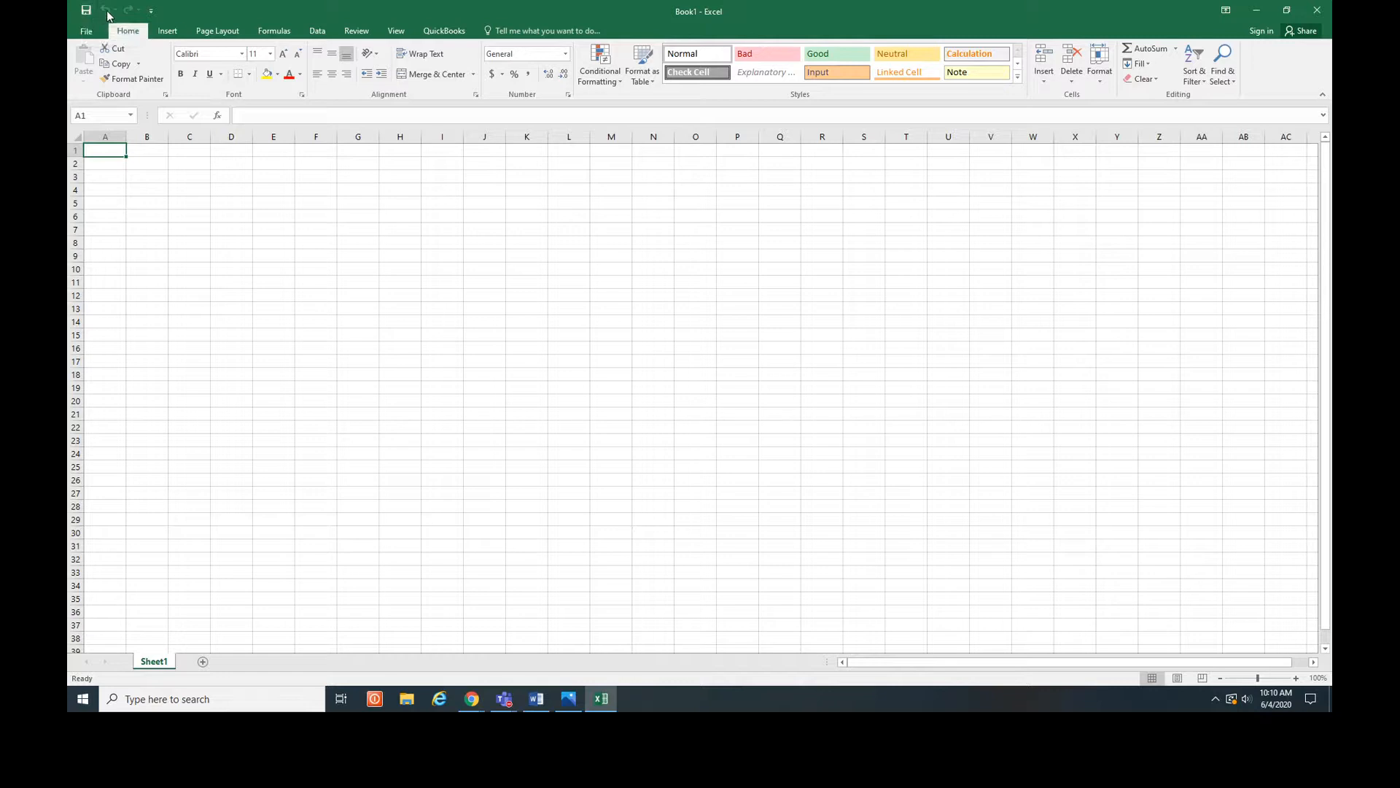
- Add the Spelling command to the Quick Access Toolbar
click(151, 11)
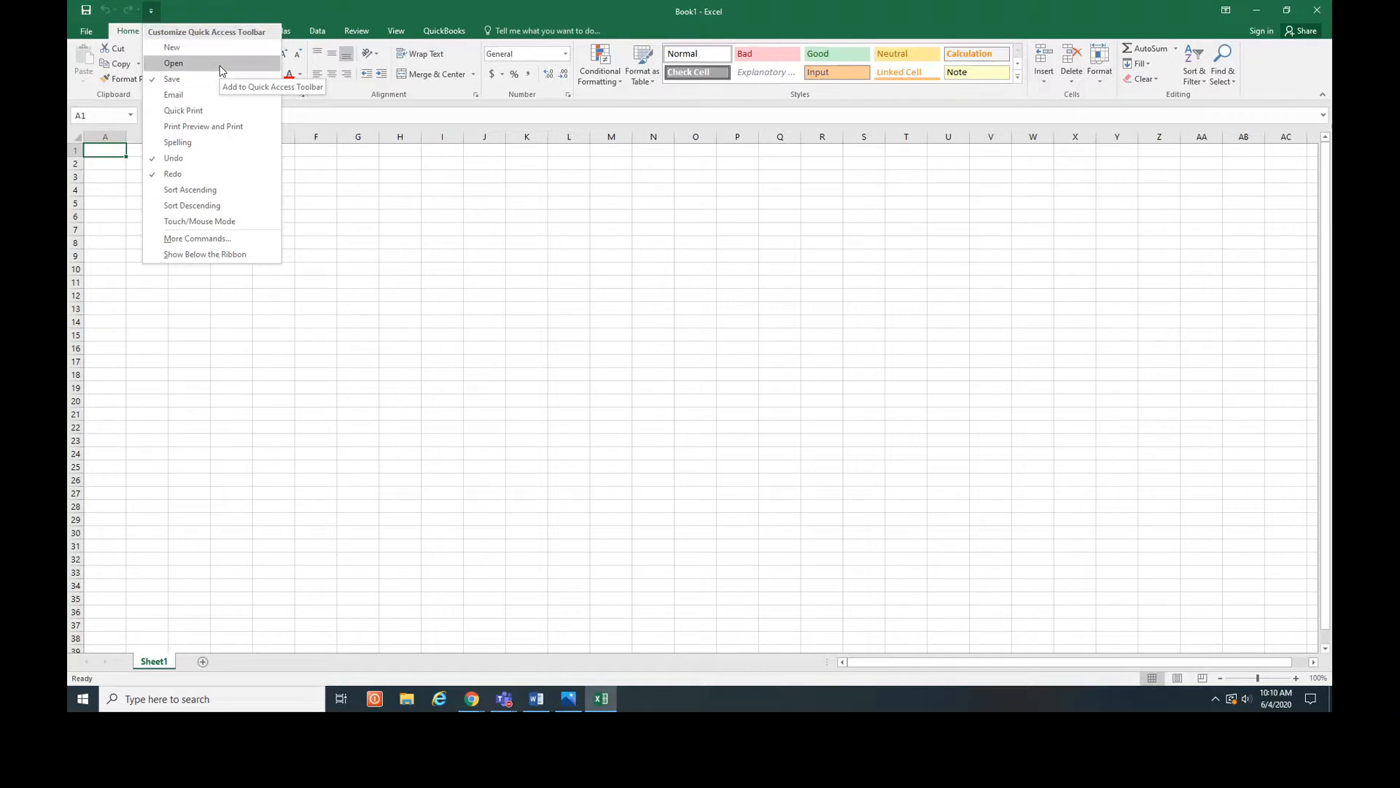
click(192, 149)
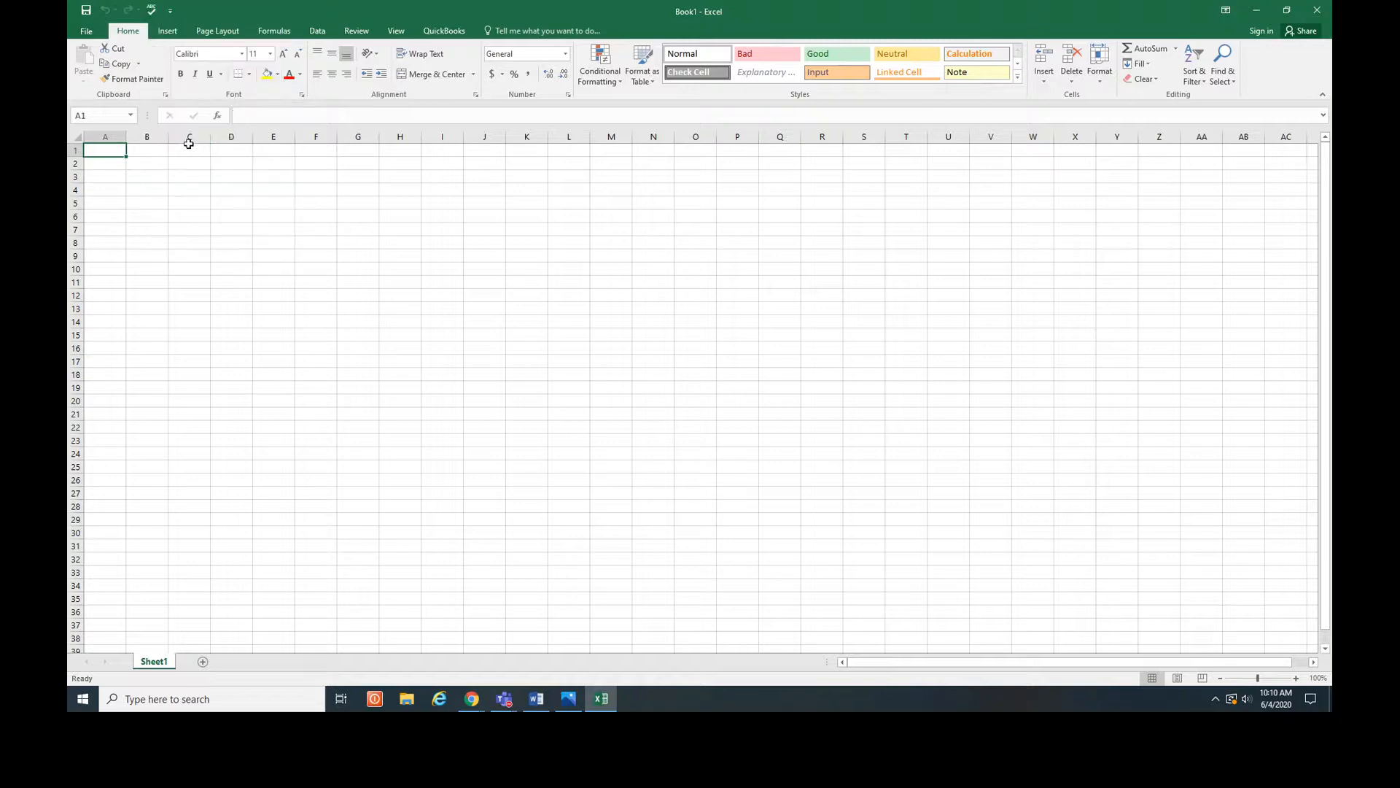
click(171, 11)
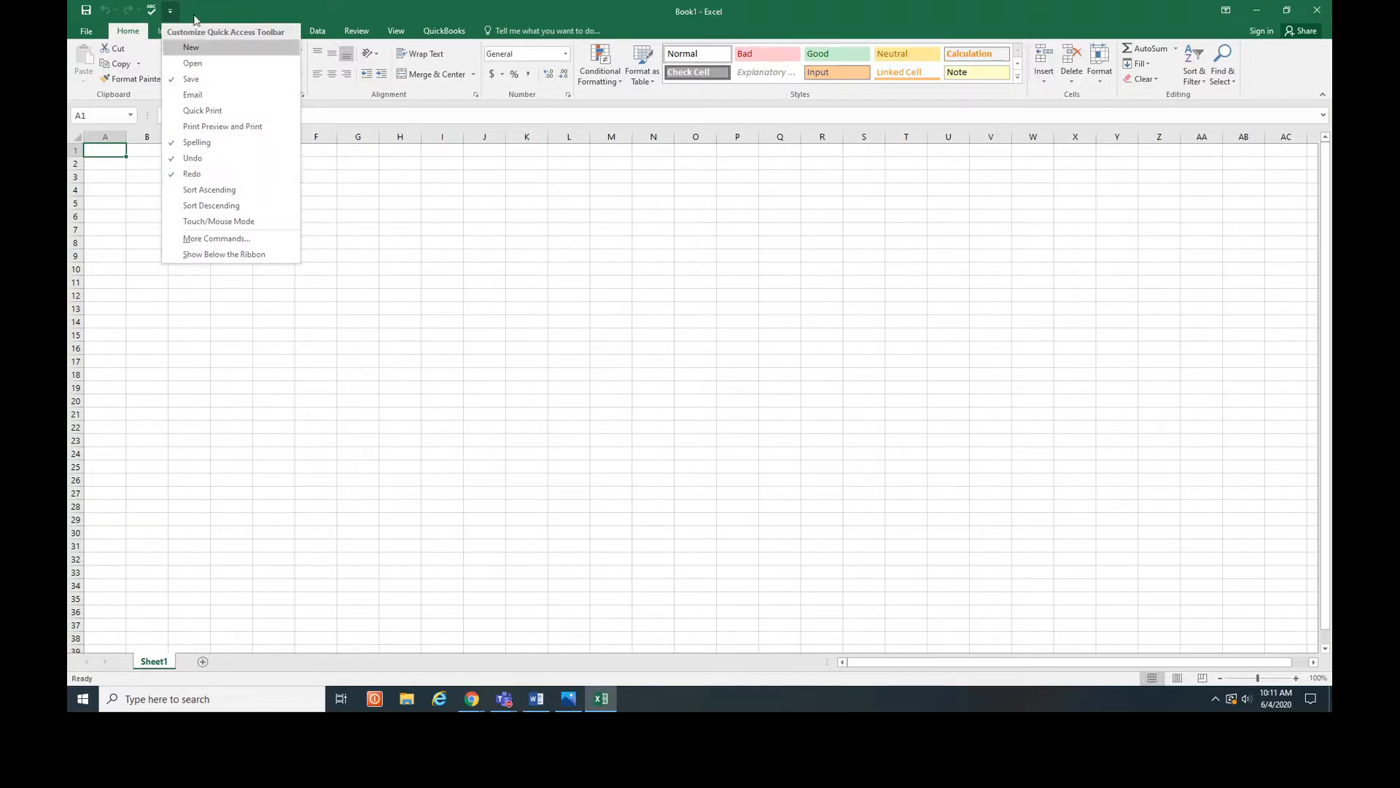
click(273, 15)
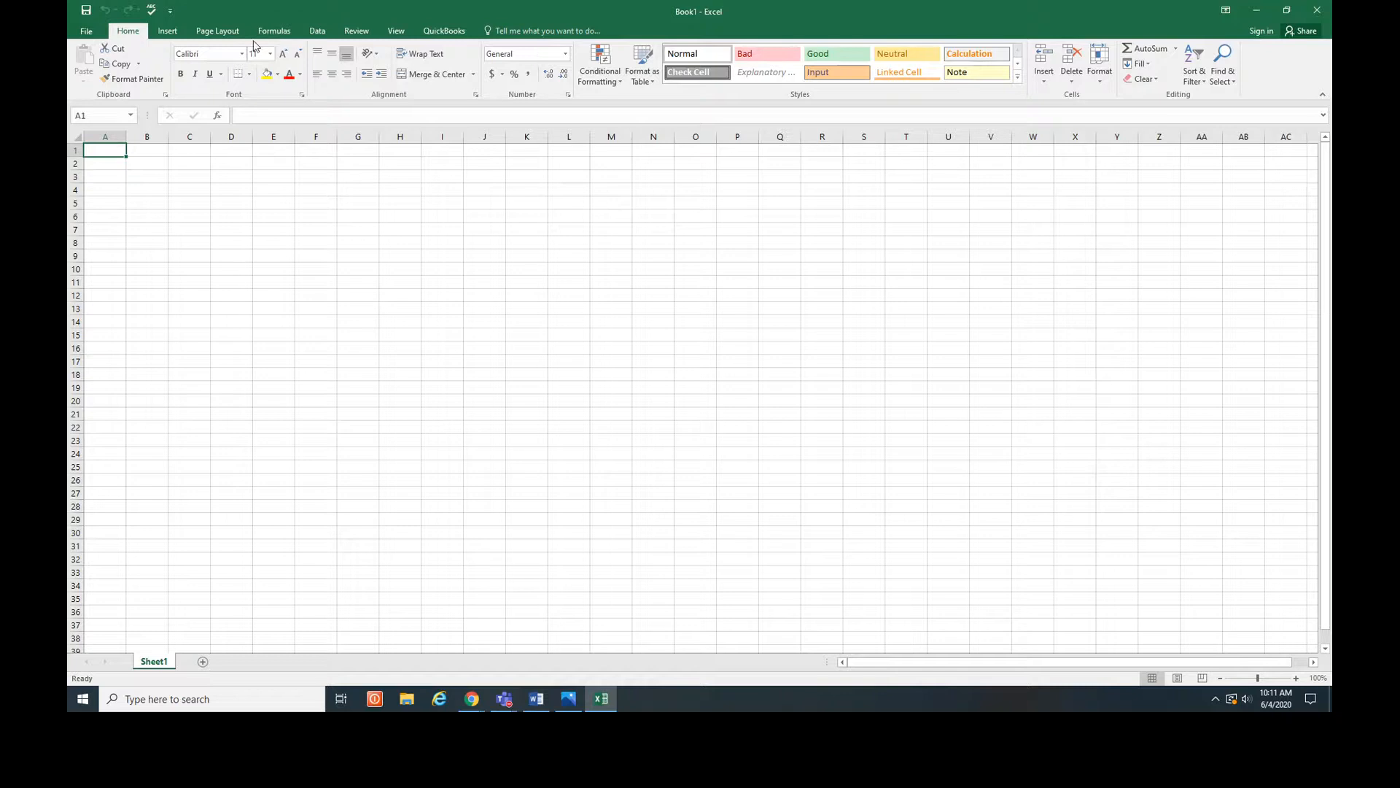
- Examine the File options and the Insert, Page Layout, Formulas, Data, Review, View and QuickBooks commands, and return to the Home commands
click(89, 31)
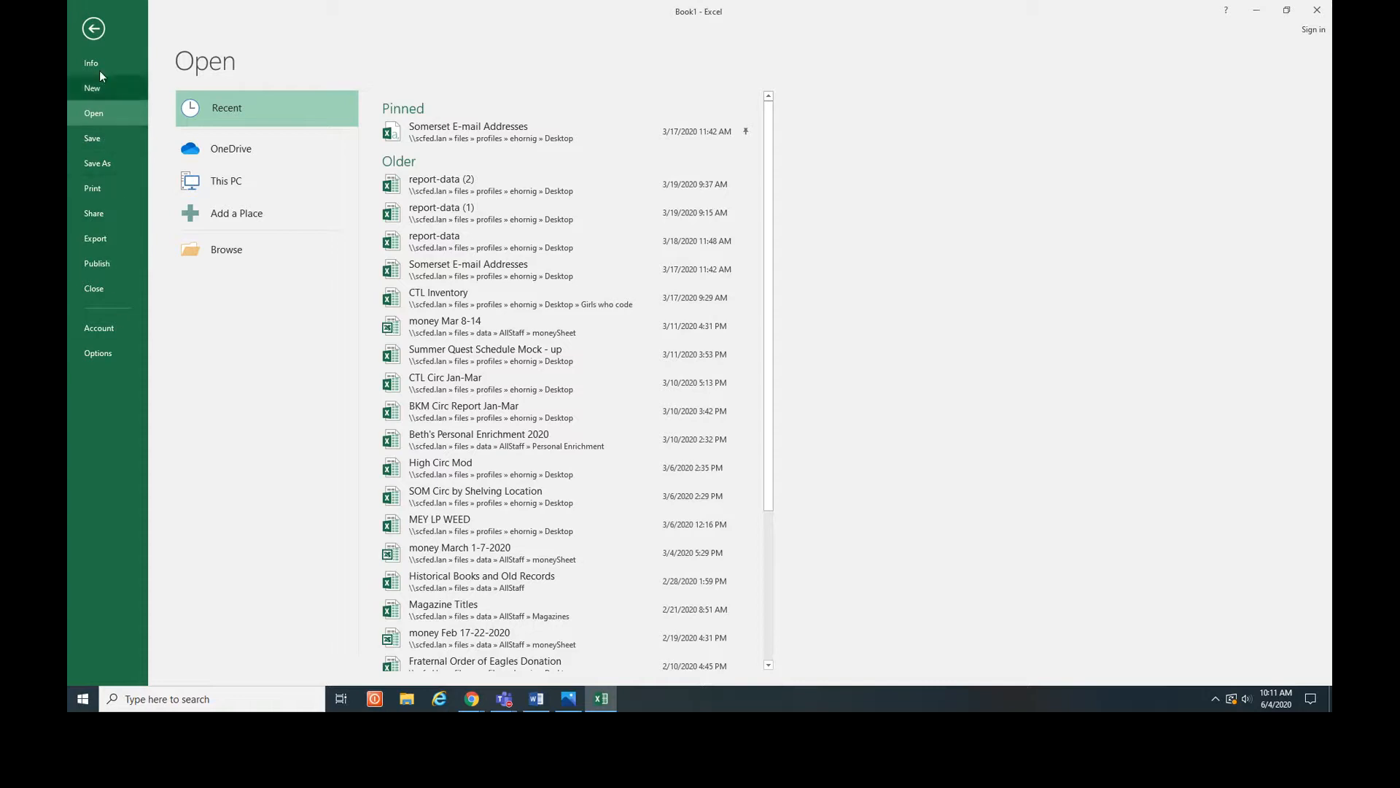
click(94, 29)
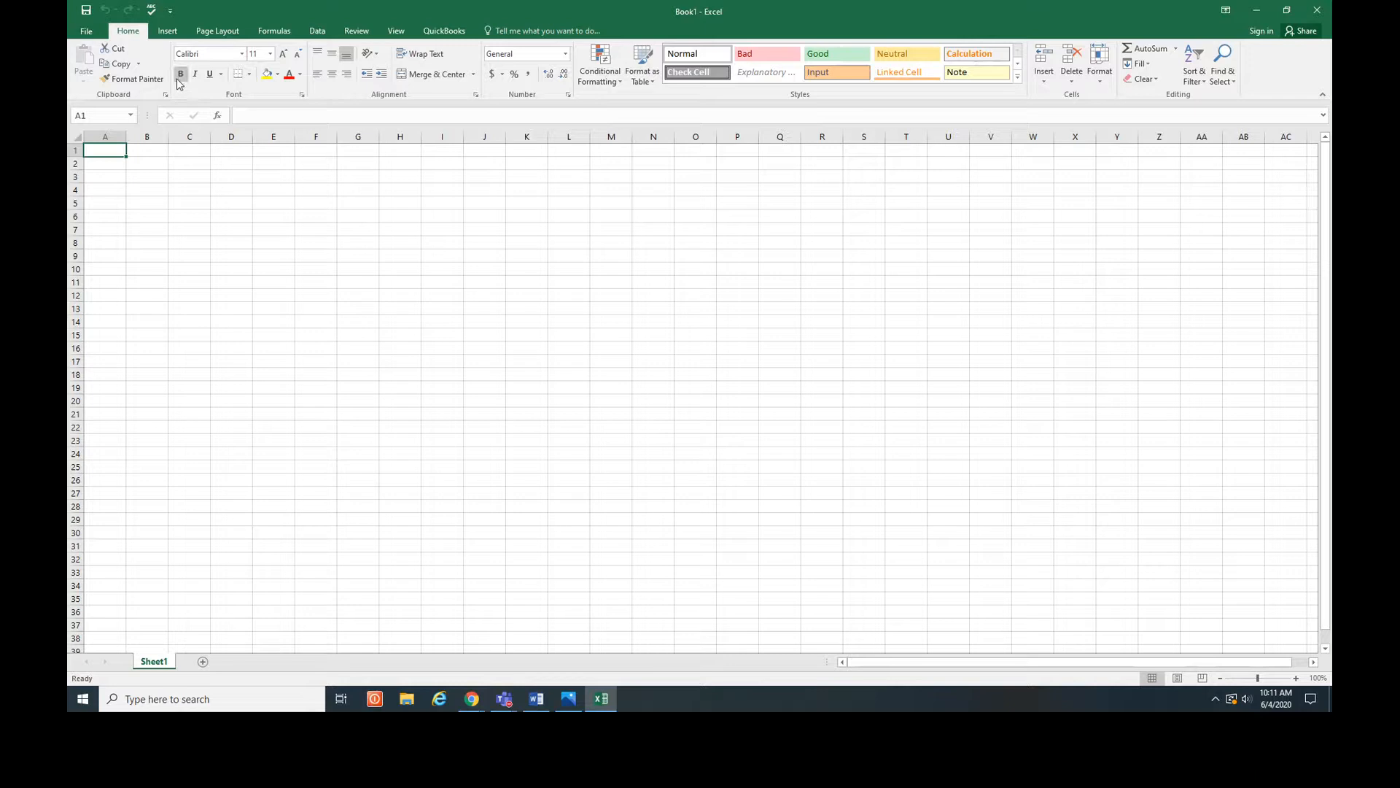
click(169, 31)
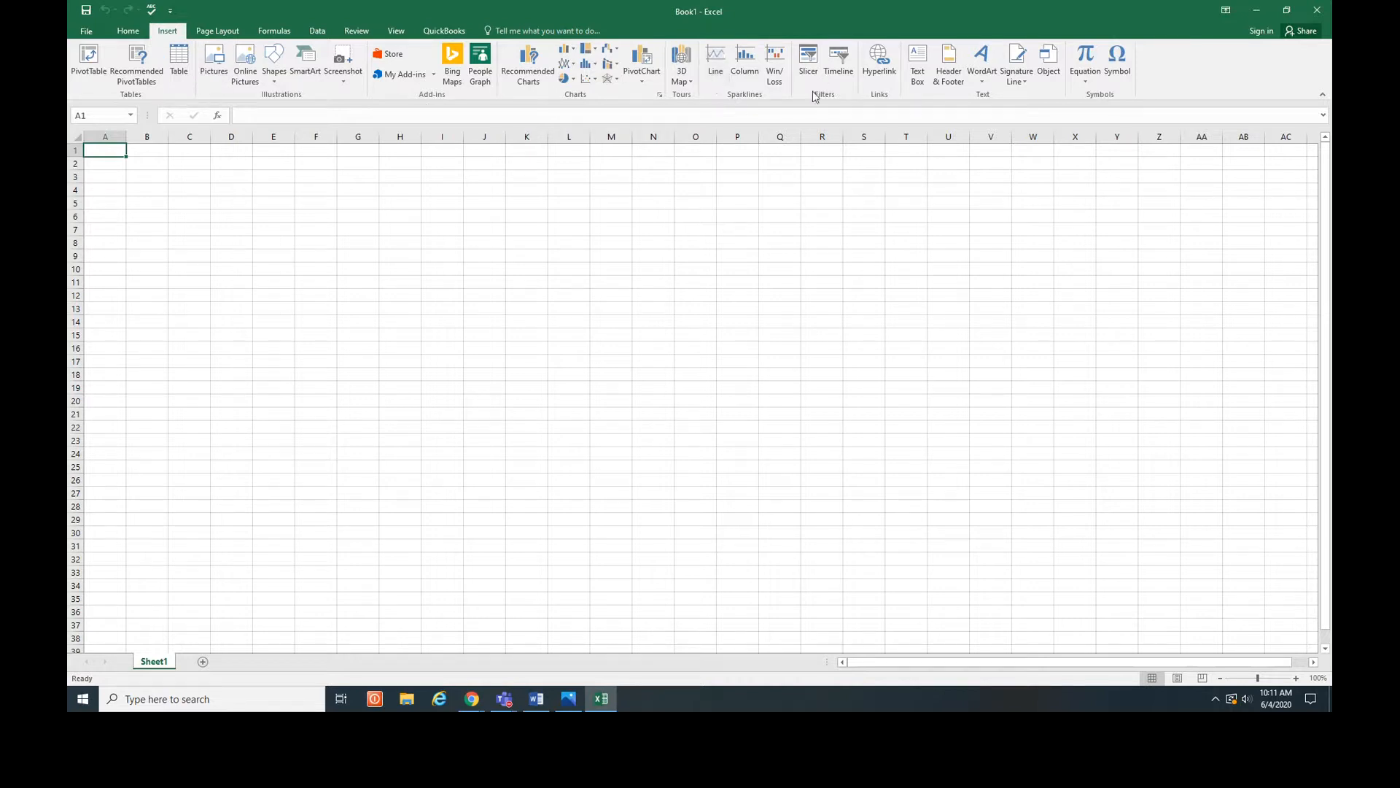
click(220, 33)
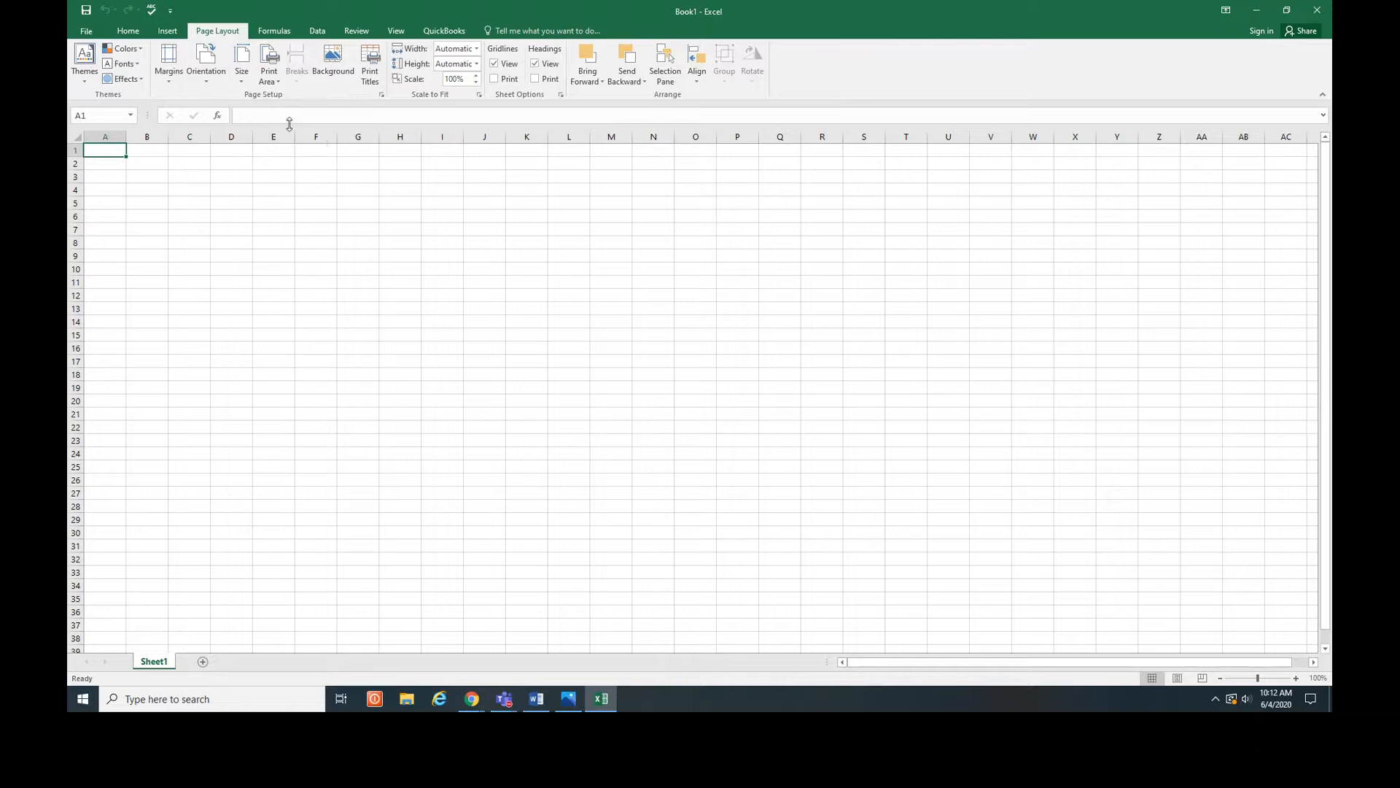
click(275, 32)
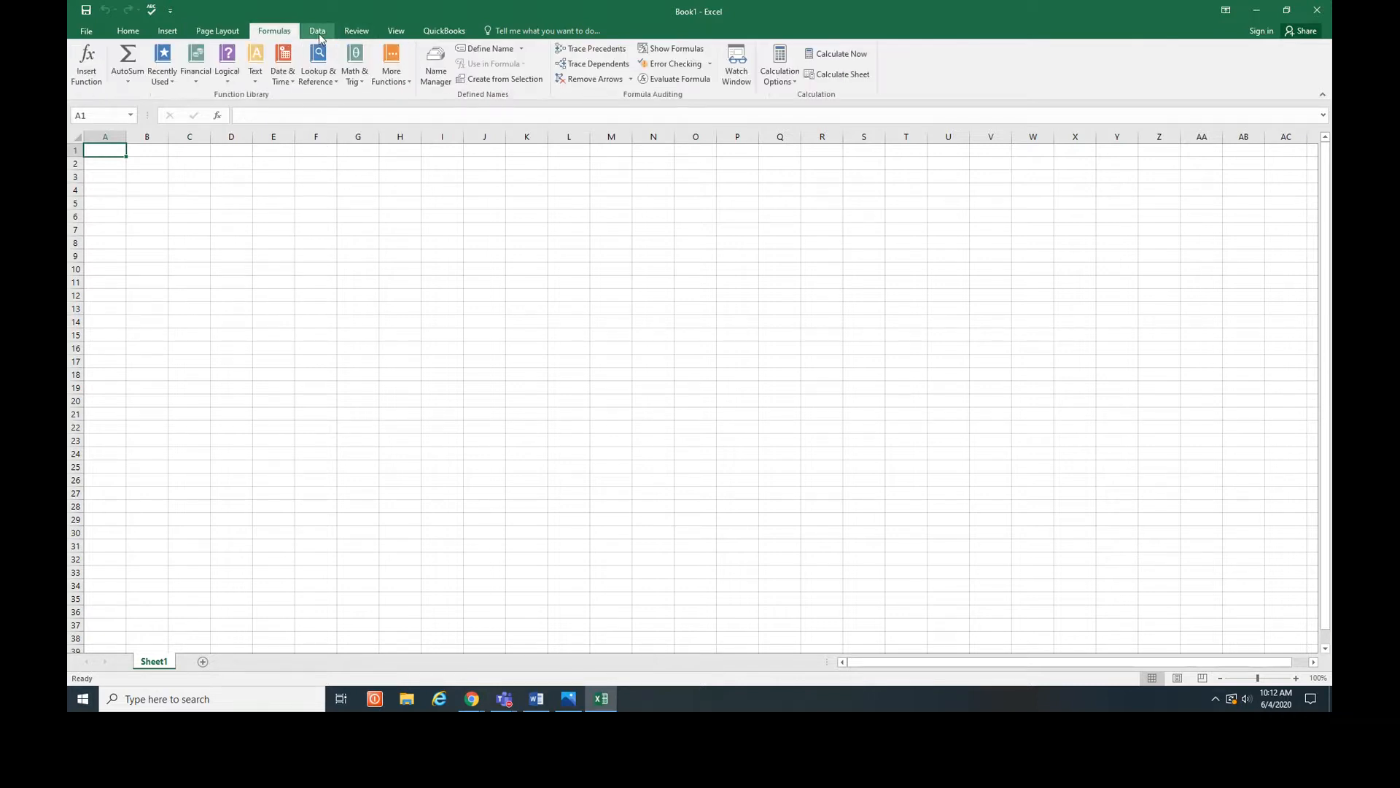
click(318, 38)
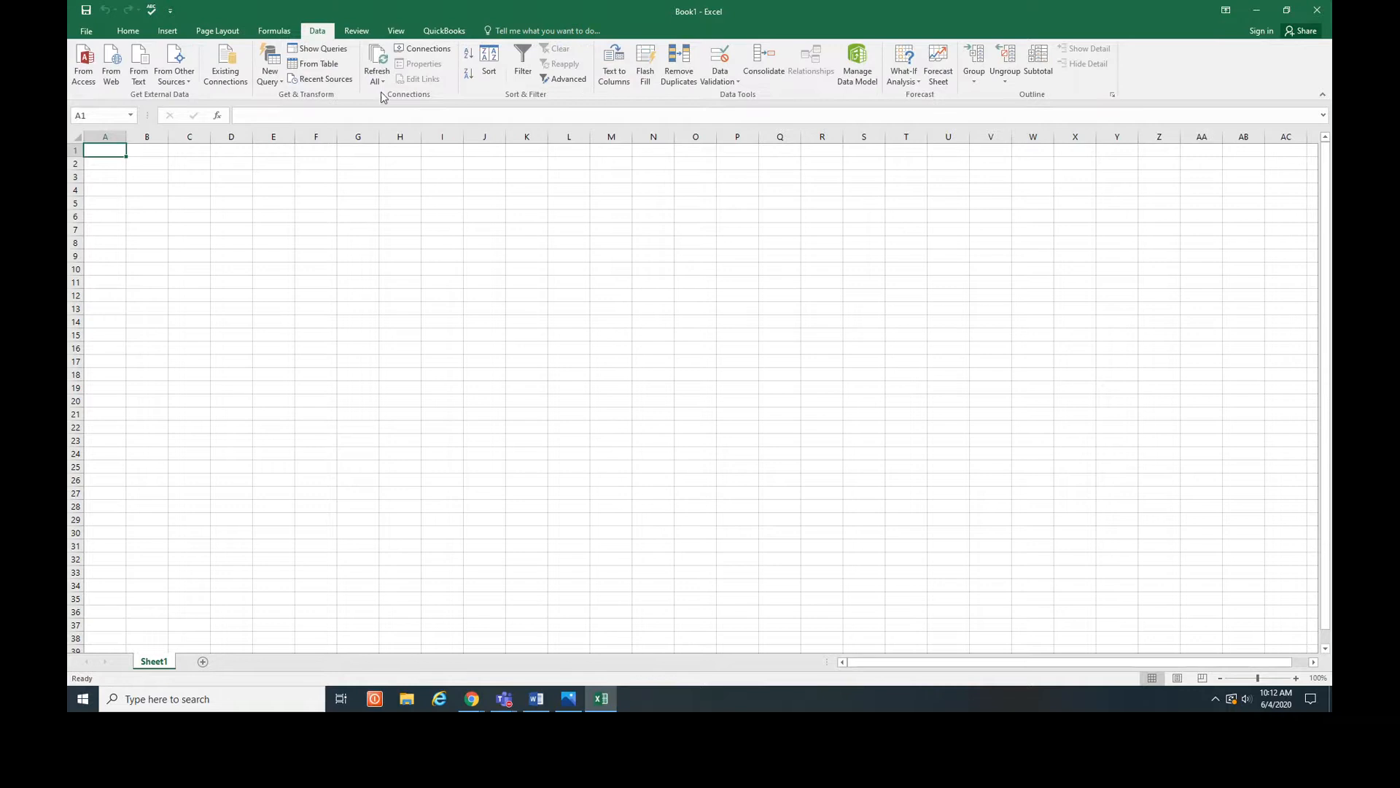
click(367, 36)
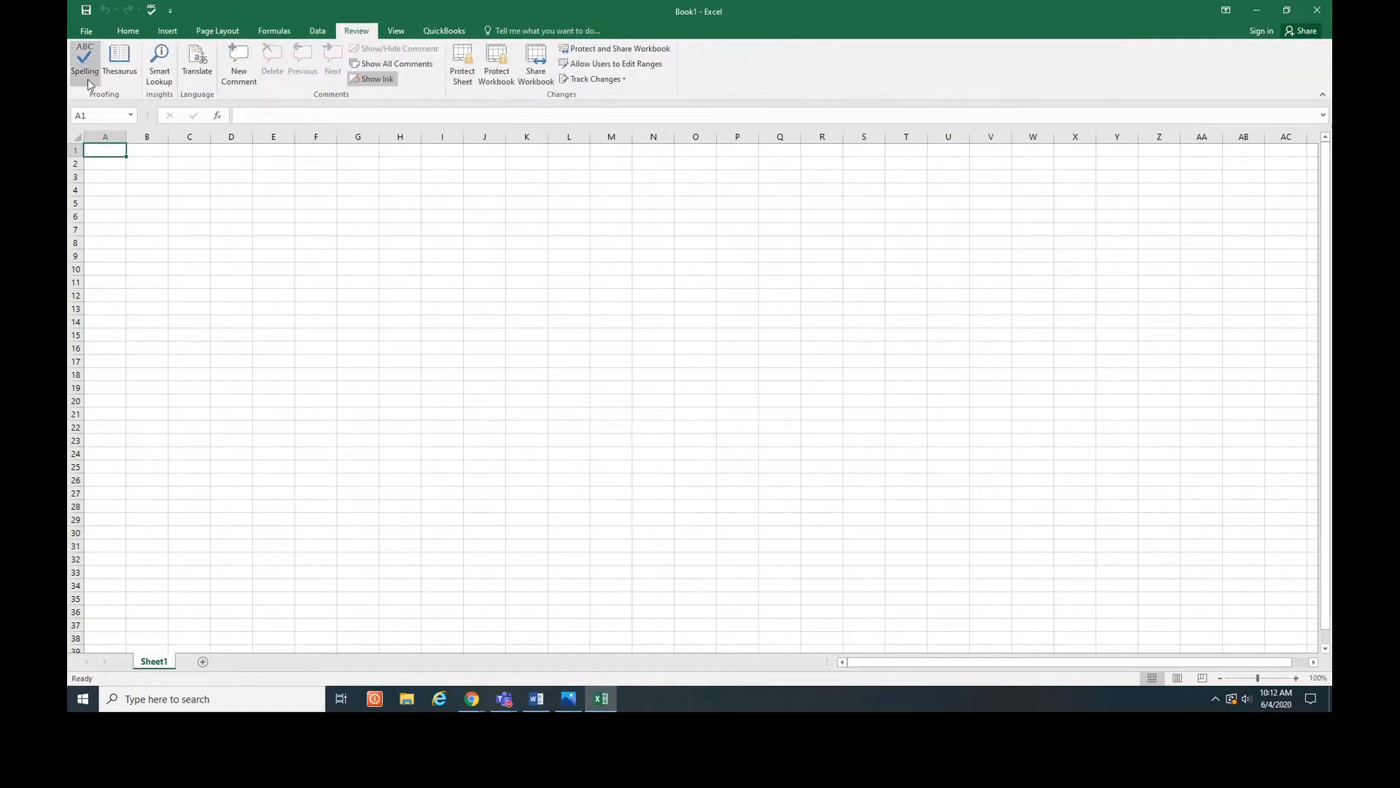
click(405, 35)
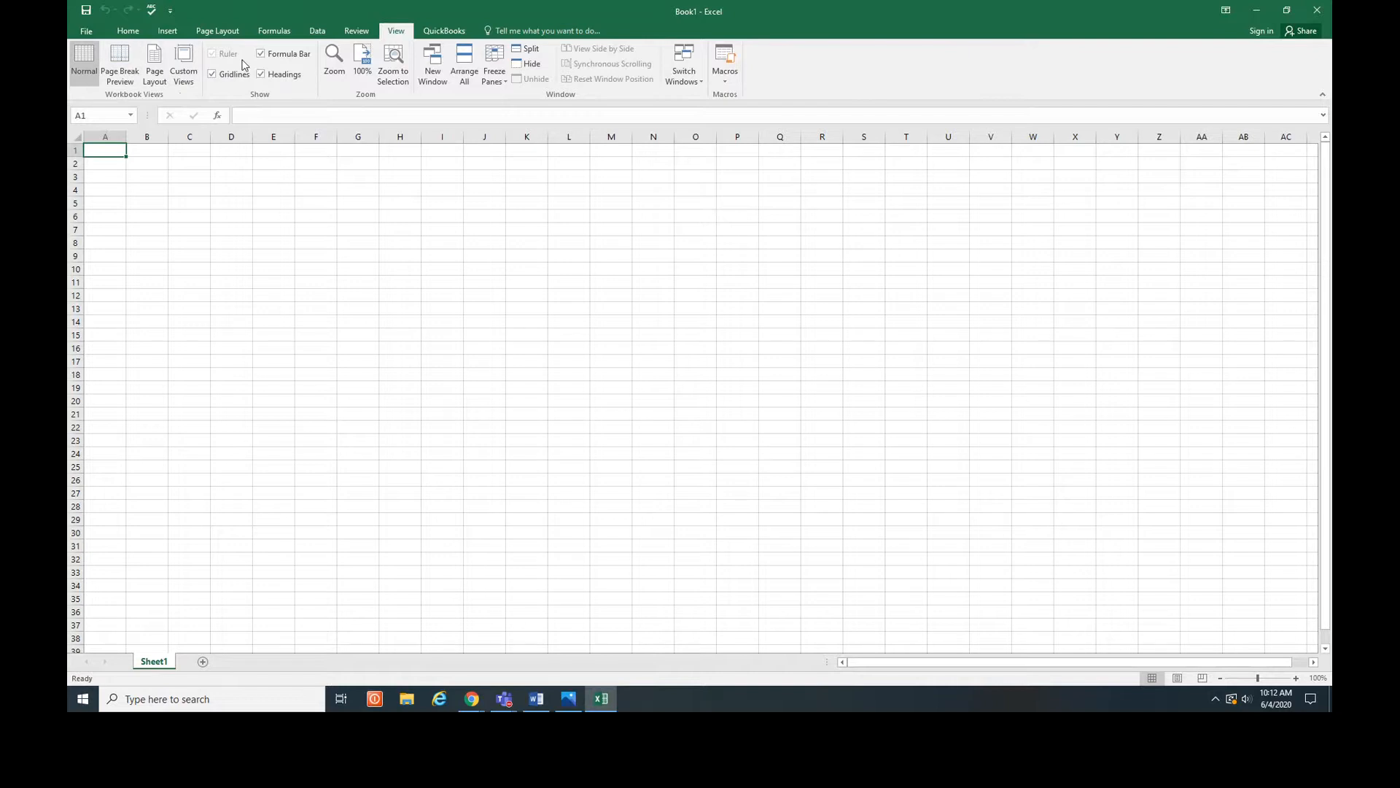
click(446, 31)
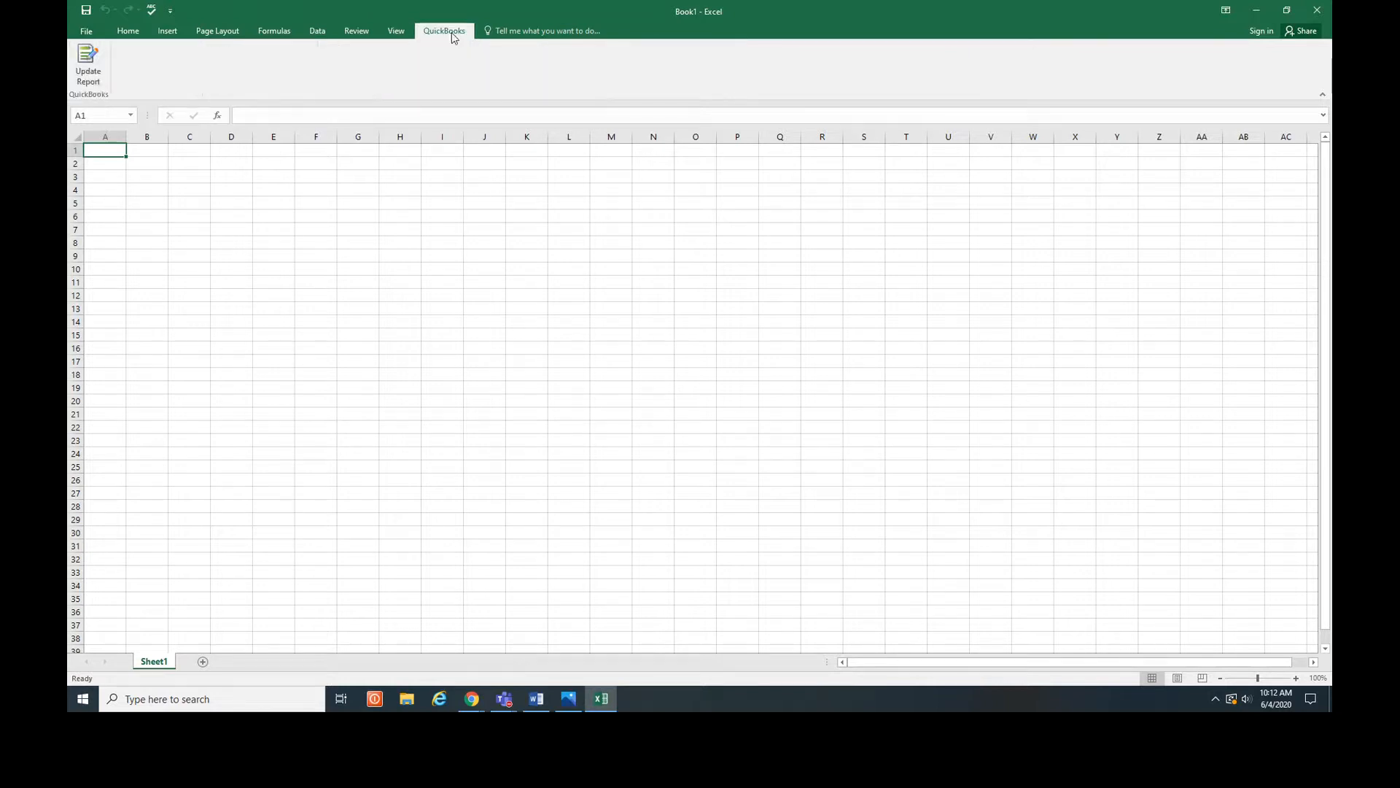
click(126, 31)
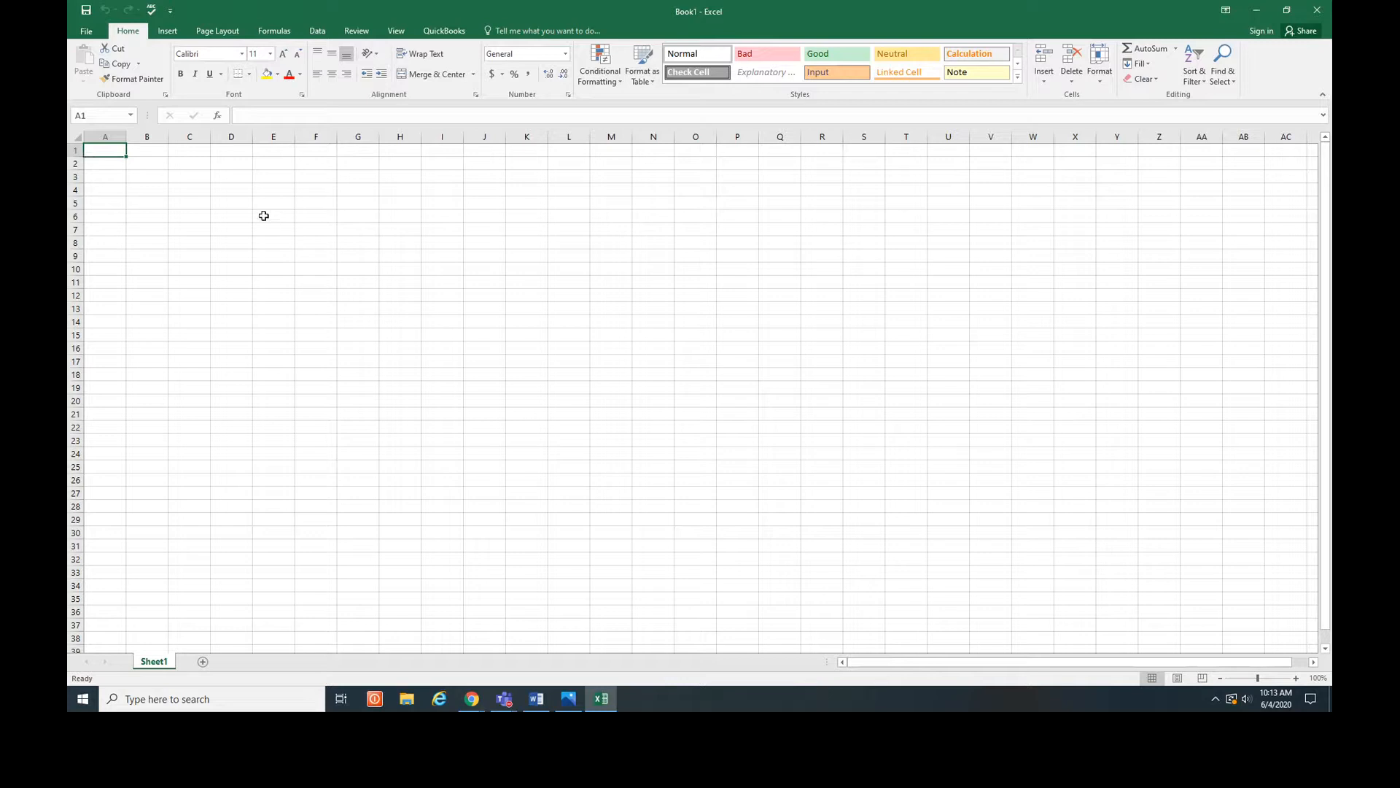
- Select cell F5 and check its address and the list of named cells in the Name Box
click(318, 204)
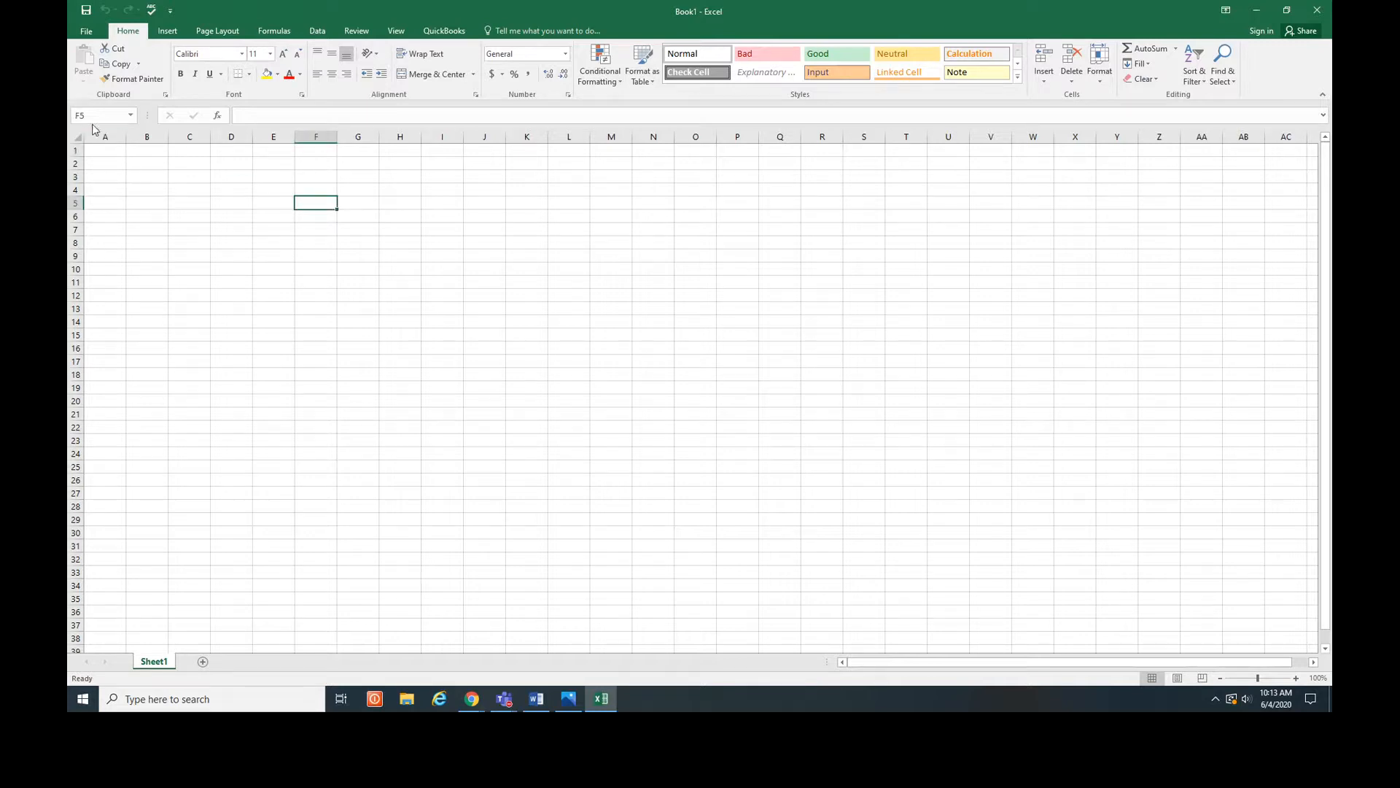
click(131, 117)
click(132, 119)
- Add a second worksheet to the workbook and rename Sheet1 as 2019
click(203, 662)
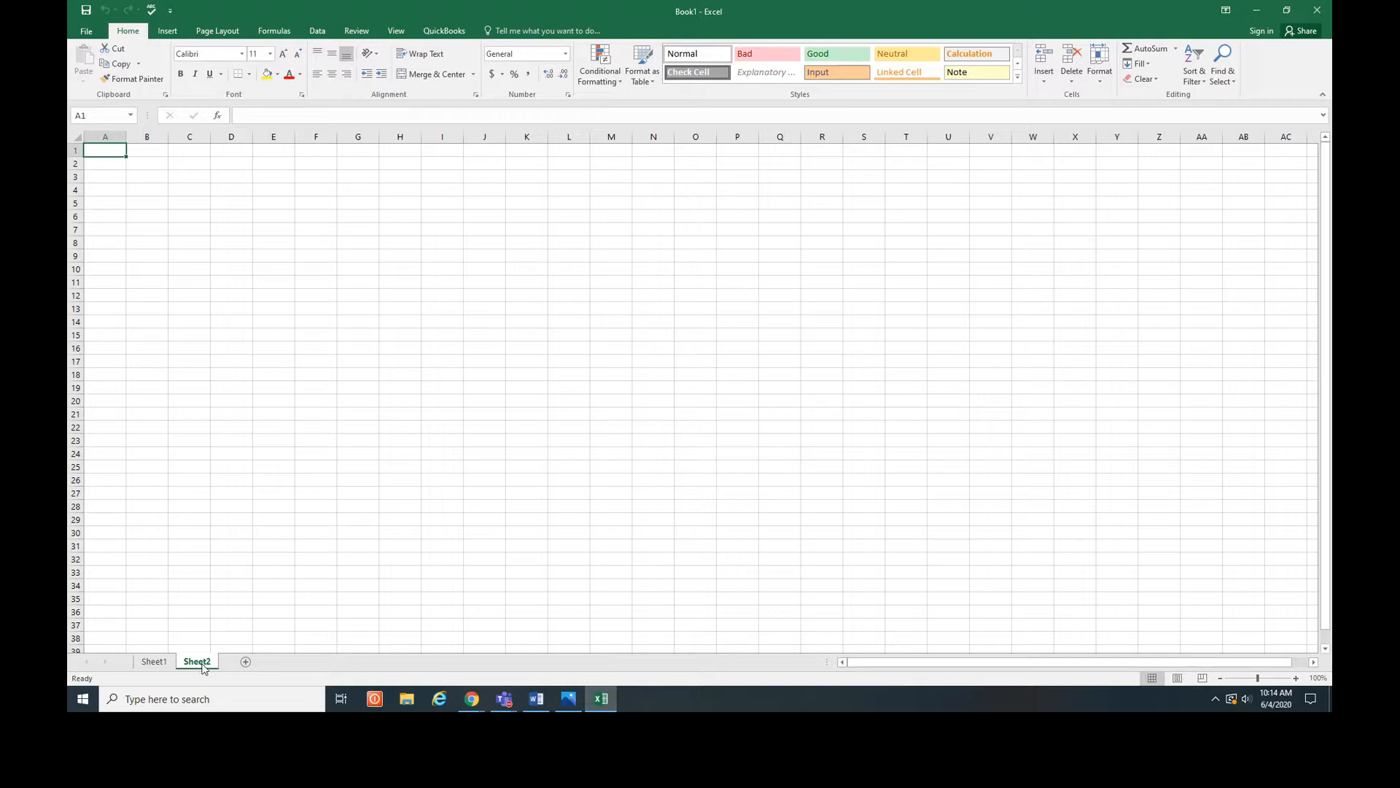
click(156, 665)
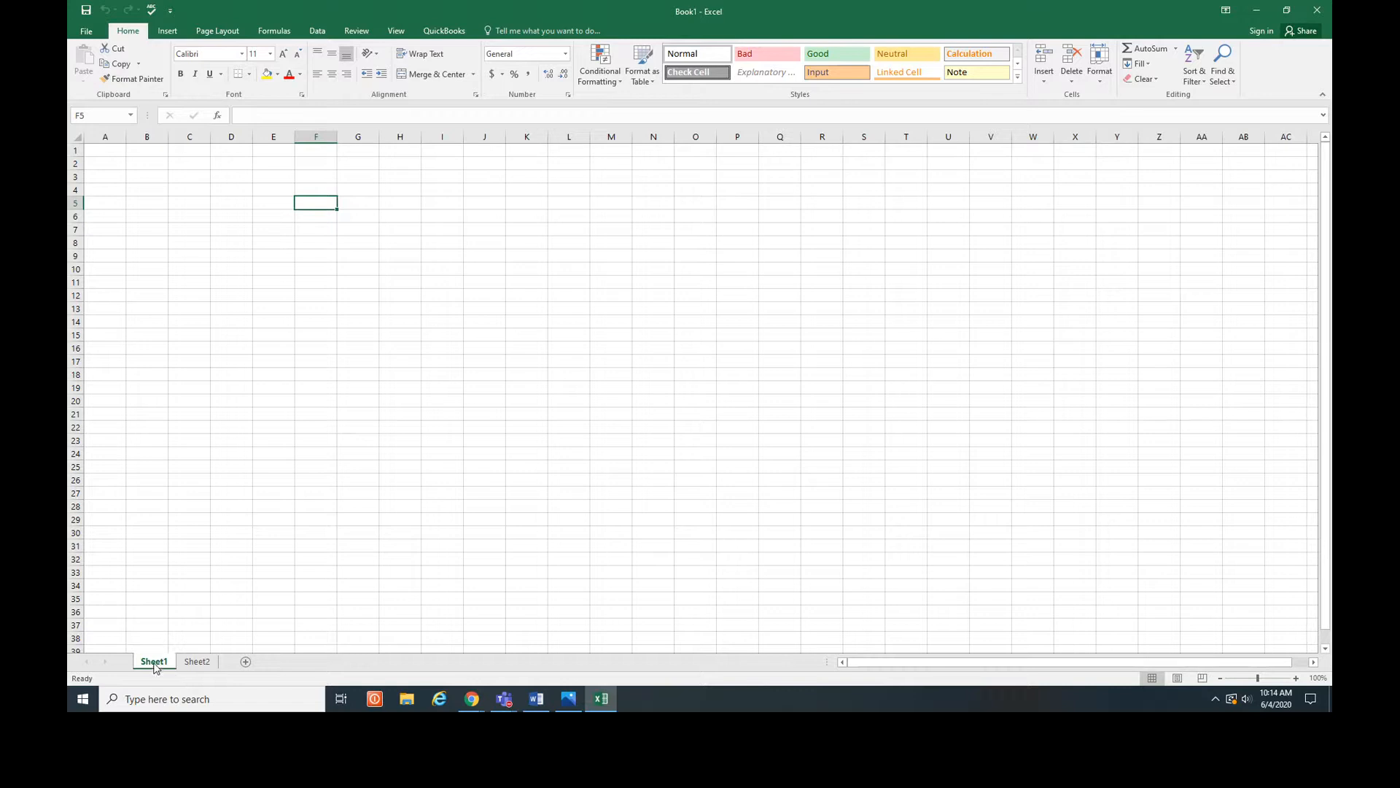
right_click(155, 665)
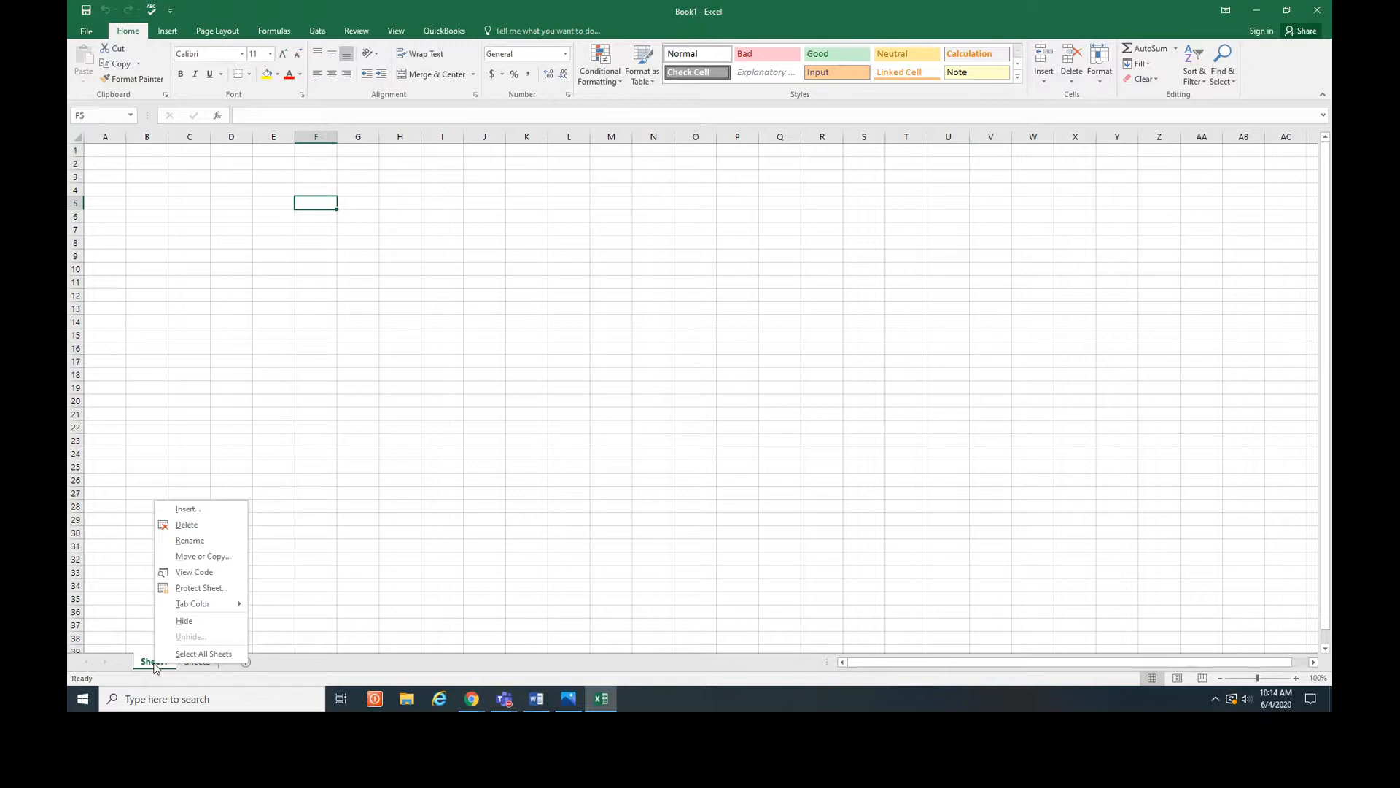
click(182, 543)
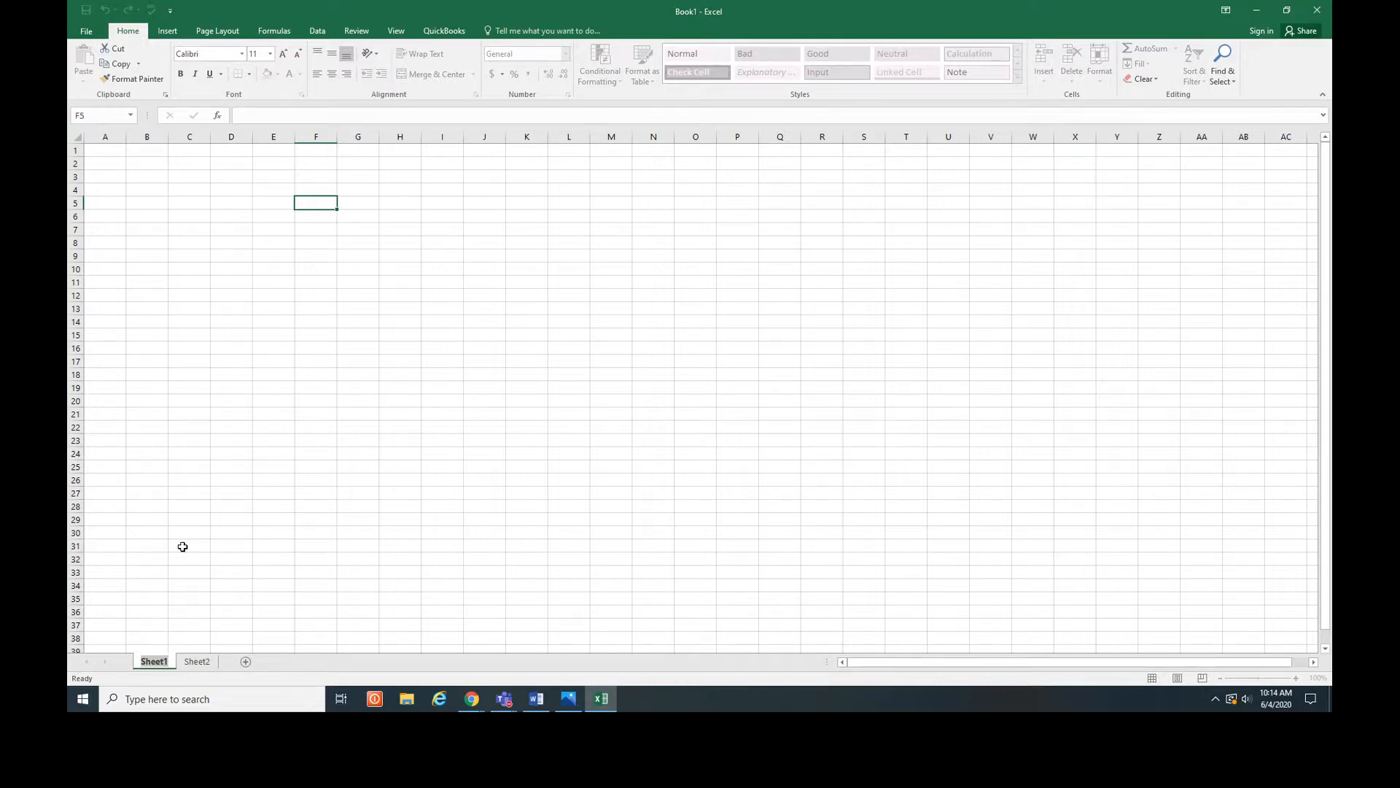
text(2019)
- Rename Sheet2 as 2020 and switch back to the 2019 worksheet
click(192, 661)
right_click(194, 663)
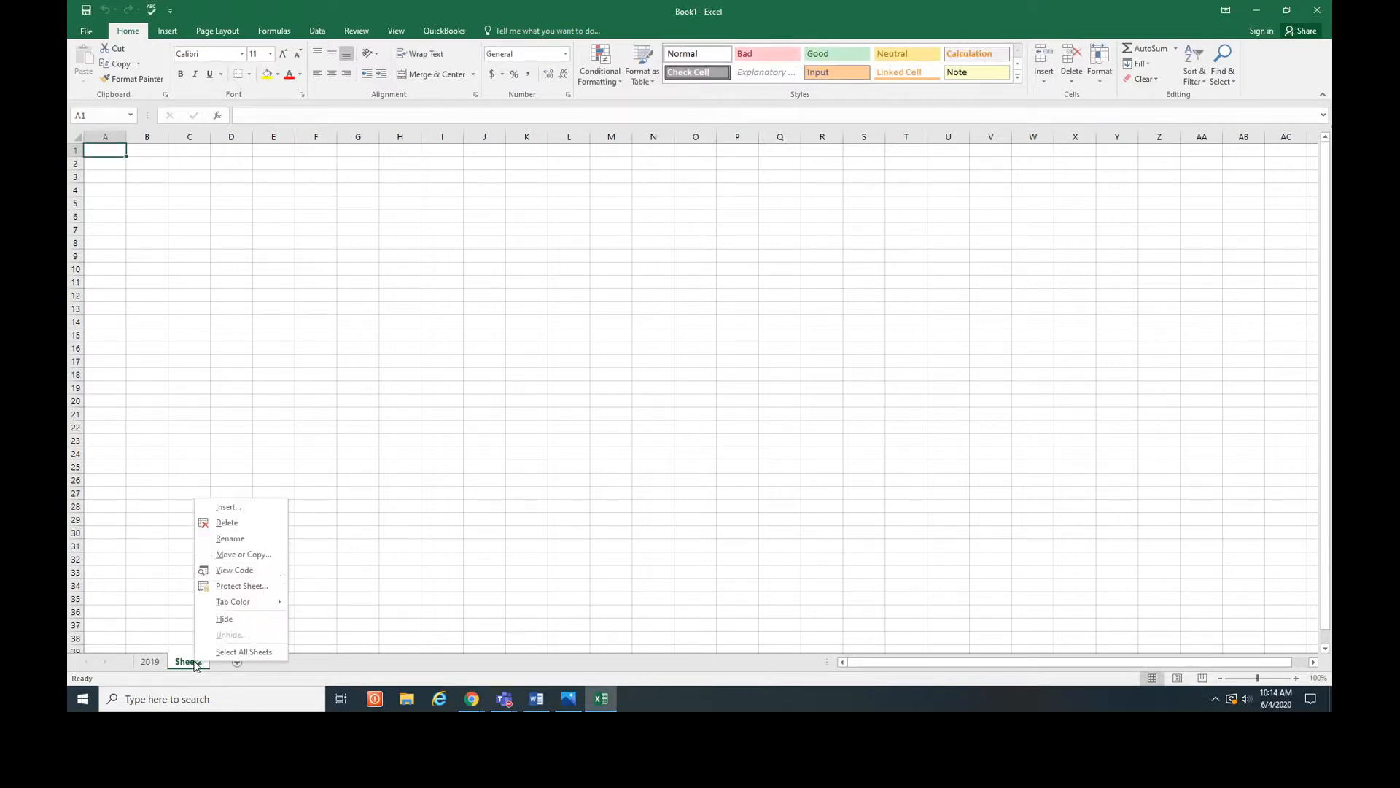
click(230, 538)
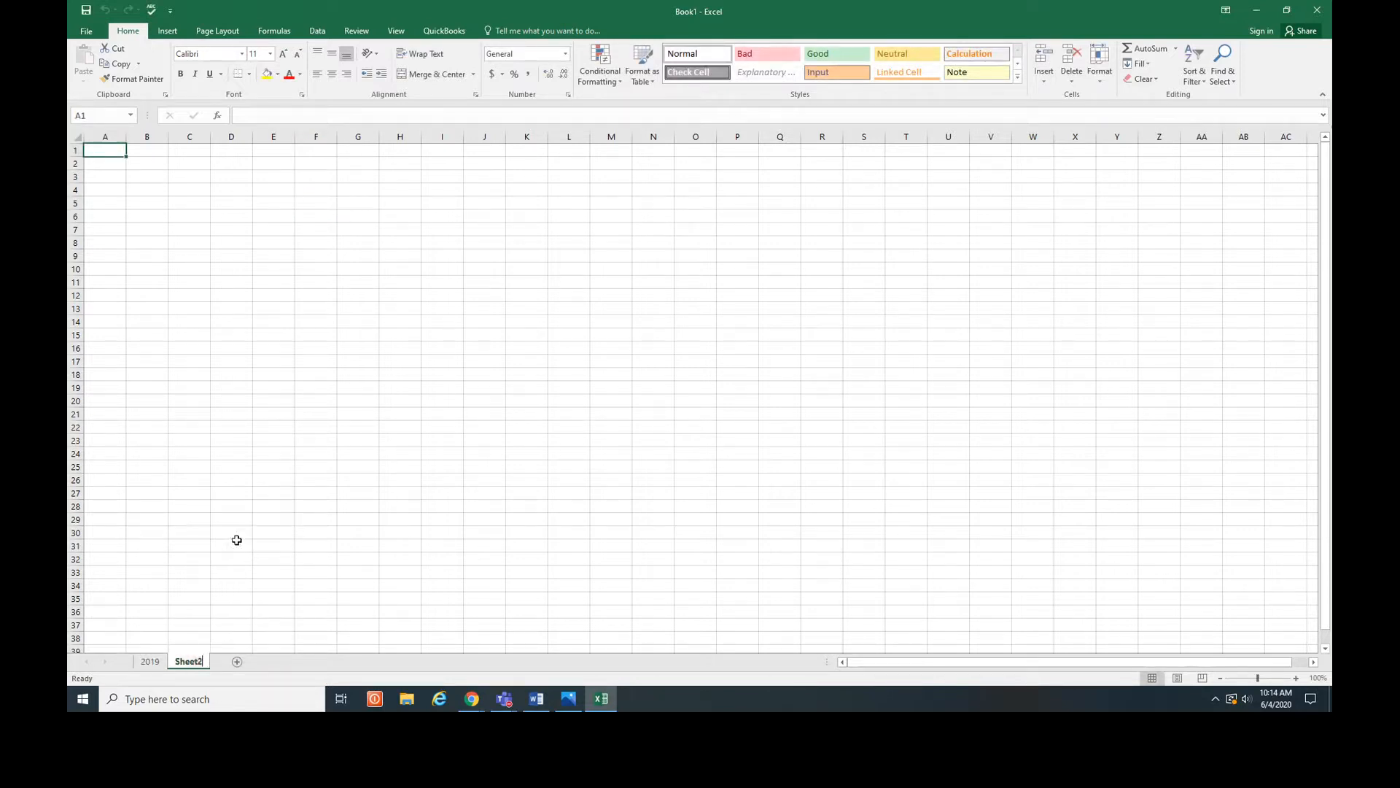
text(2020)
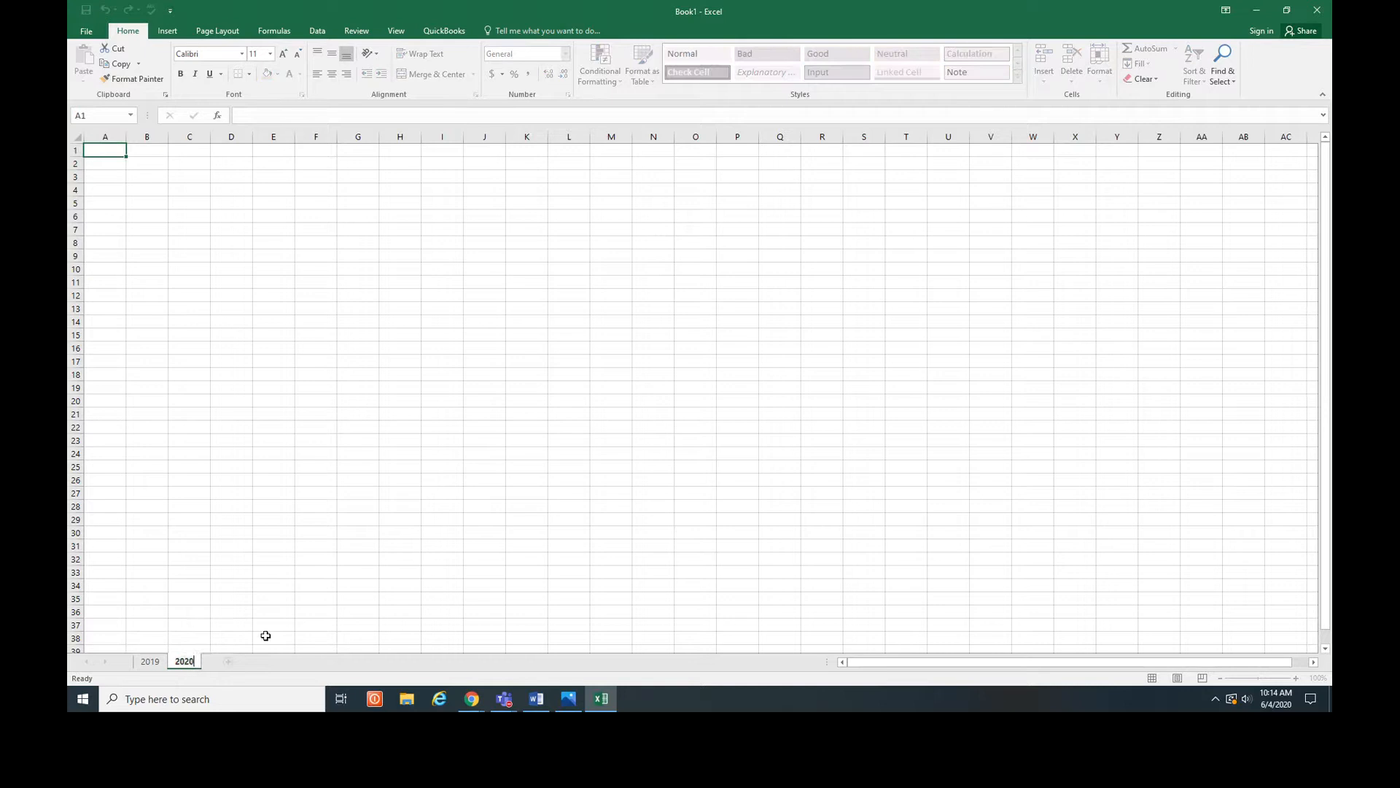
click(149, 661)
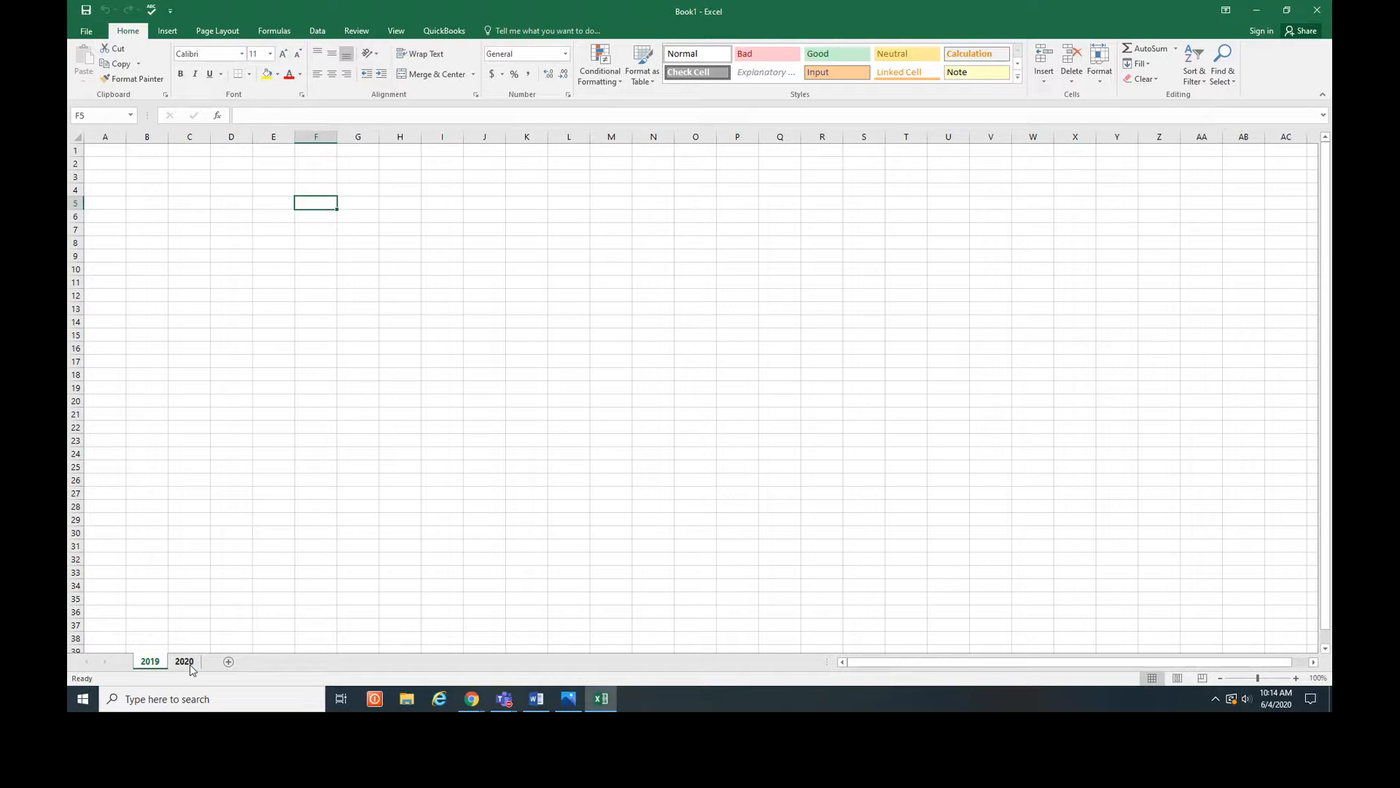
- Color the 2019 sheet tab blue and check it by switching to the 2020 worksheet and back
right_click(151, 665)
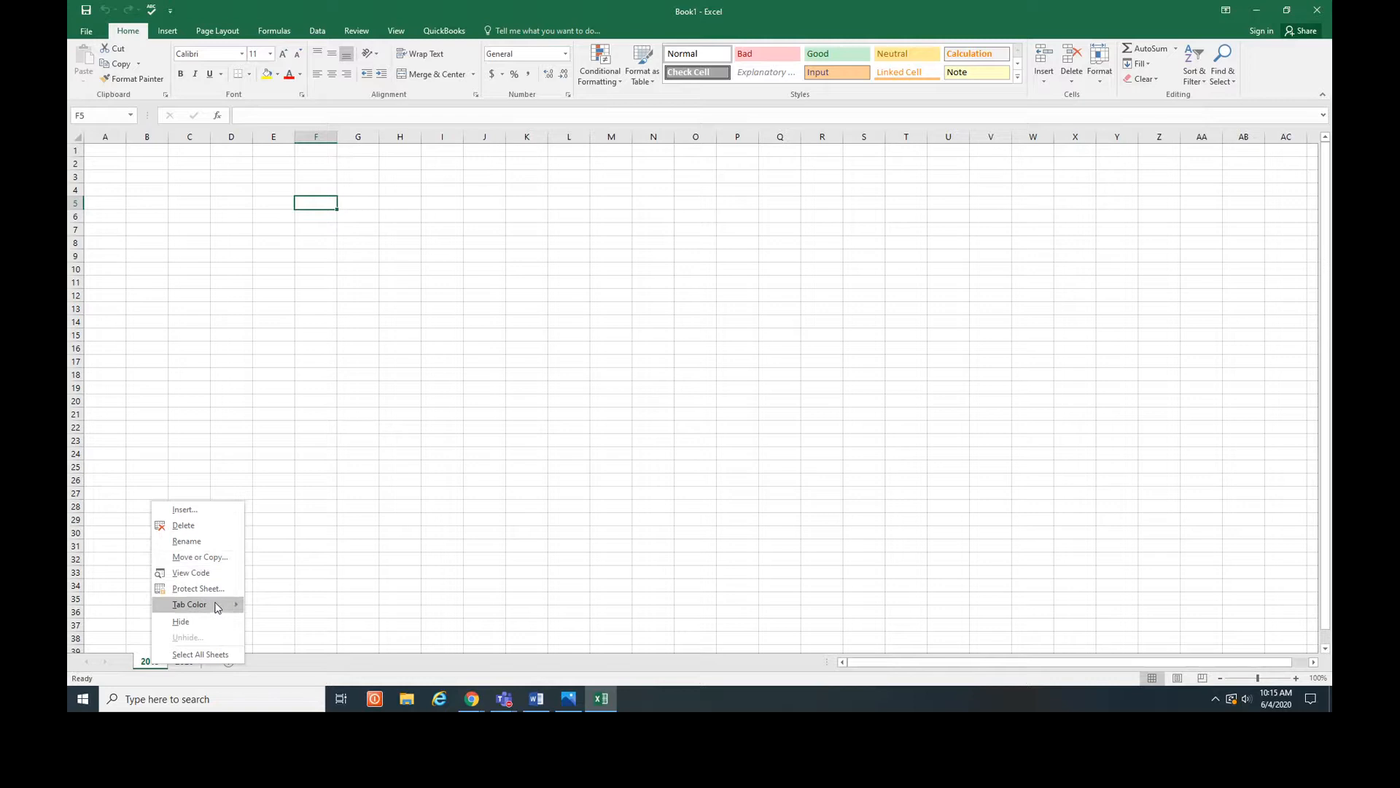
mouse_move(219, 608)
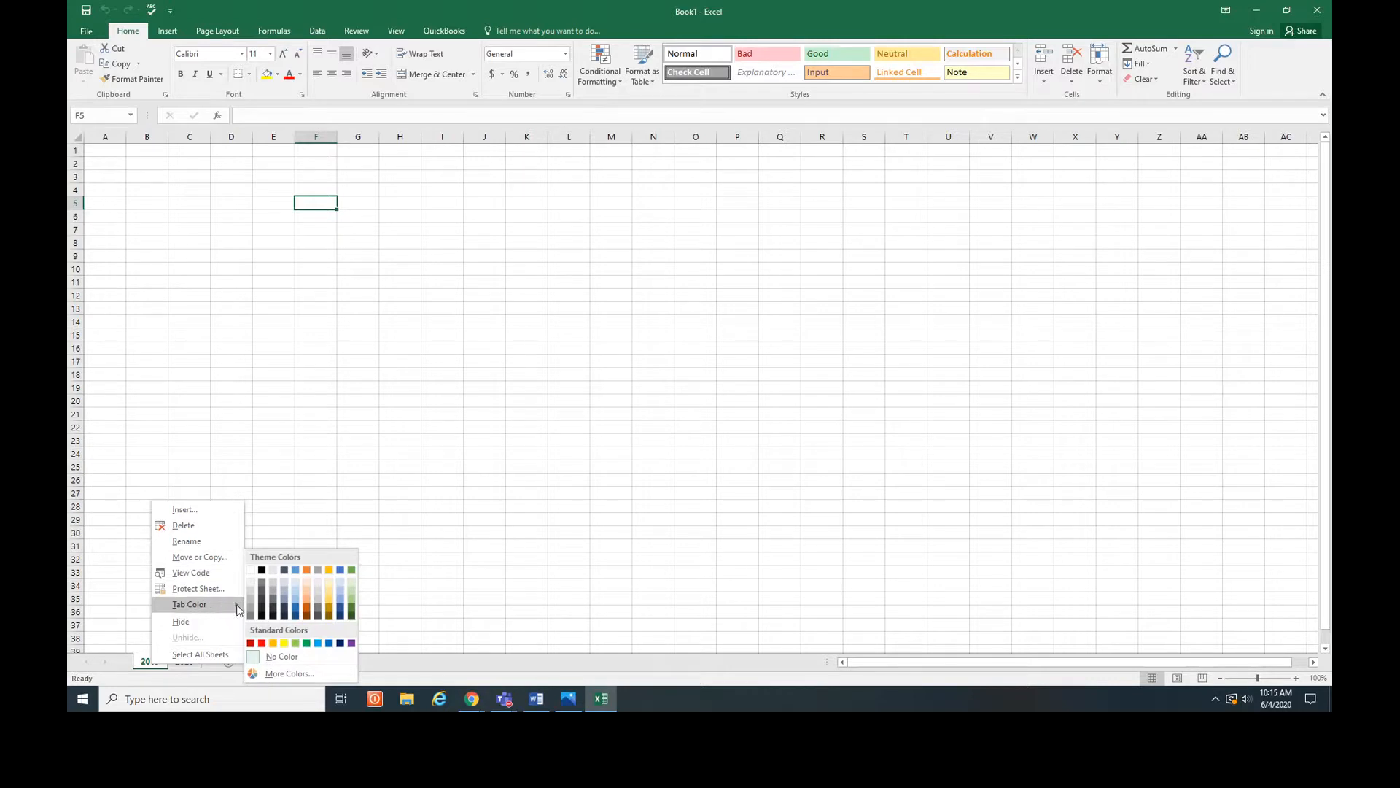
click(295, 604)
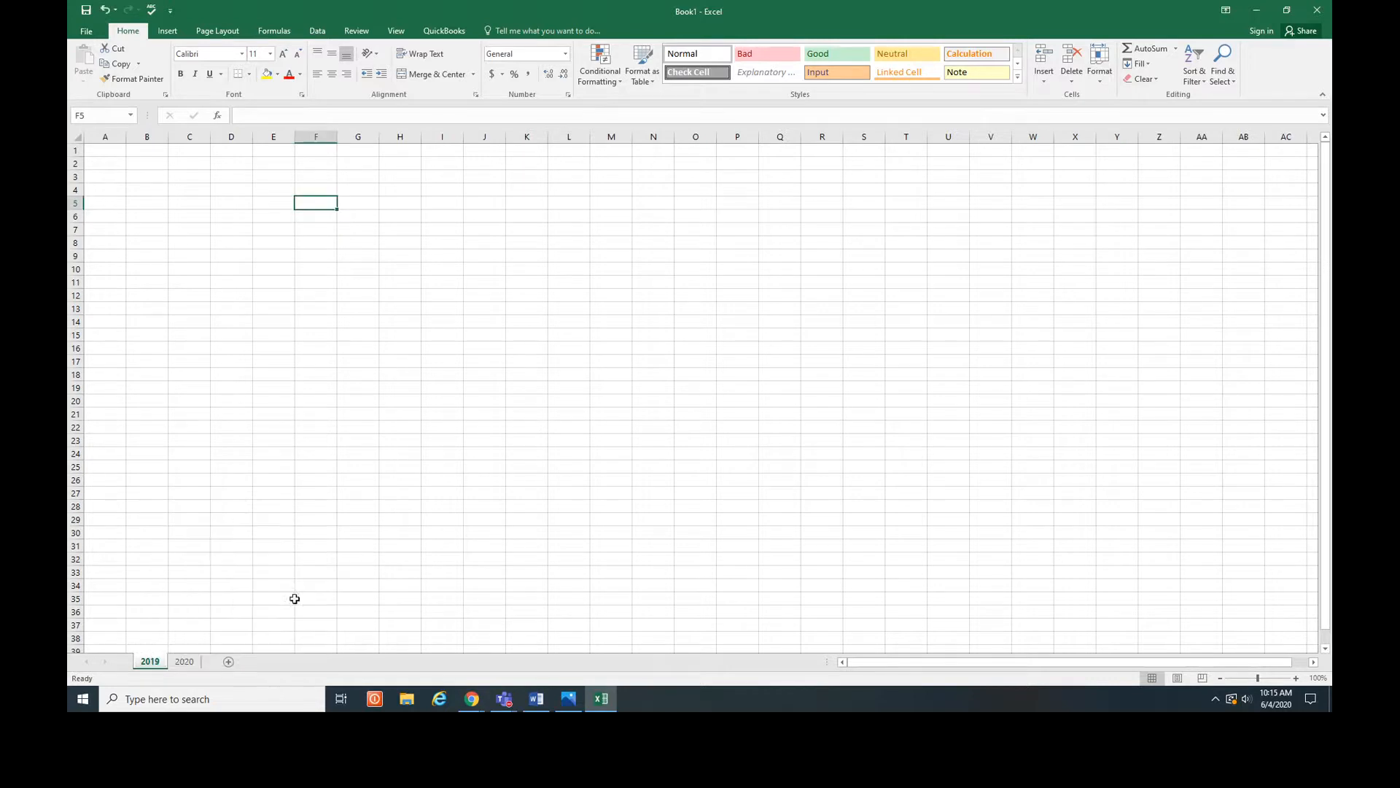
click(196, 664)
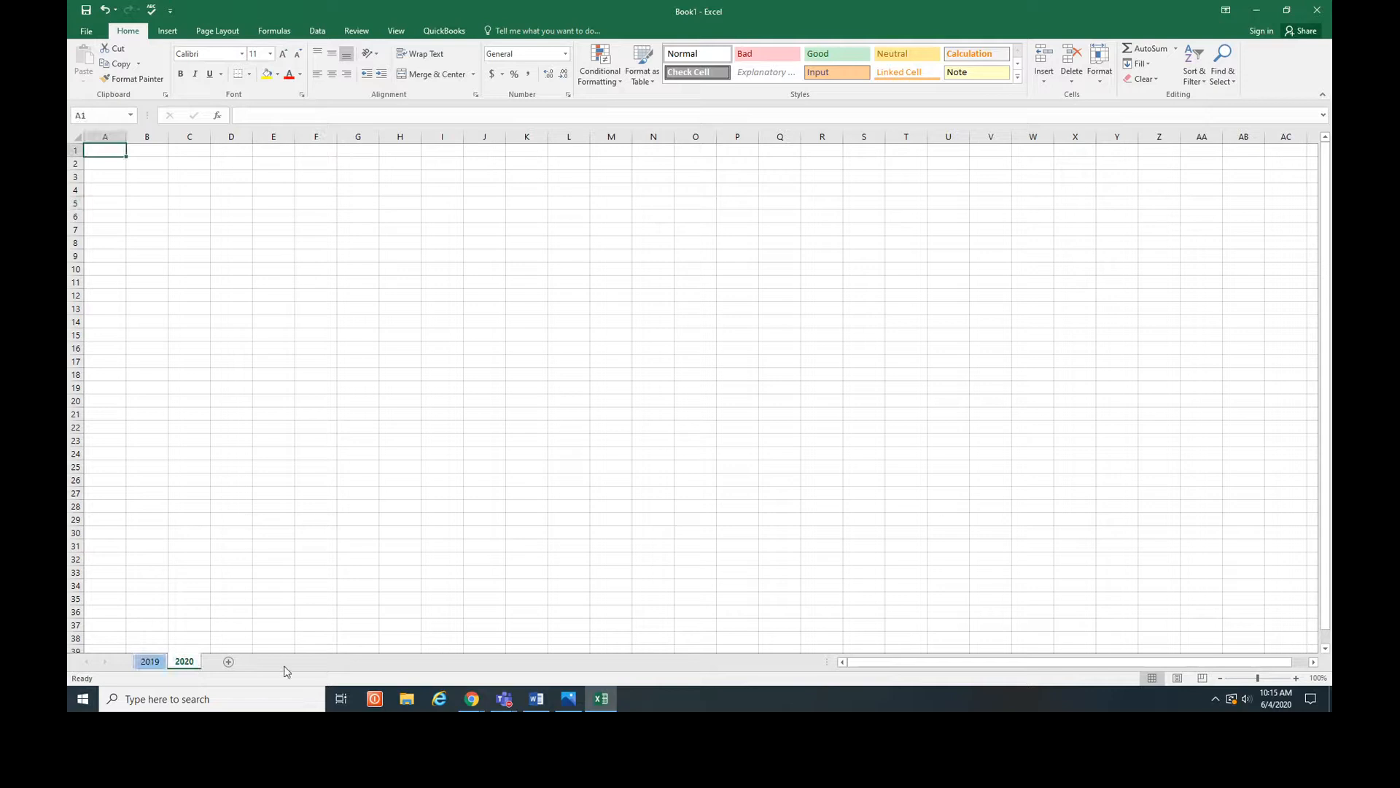
click(159, 665)
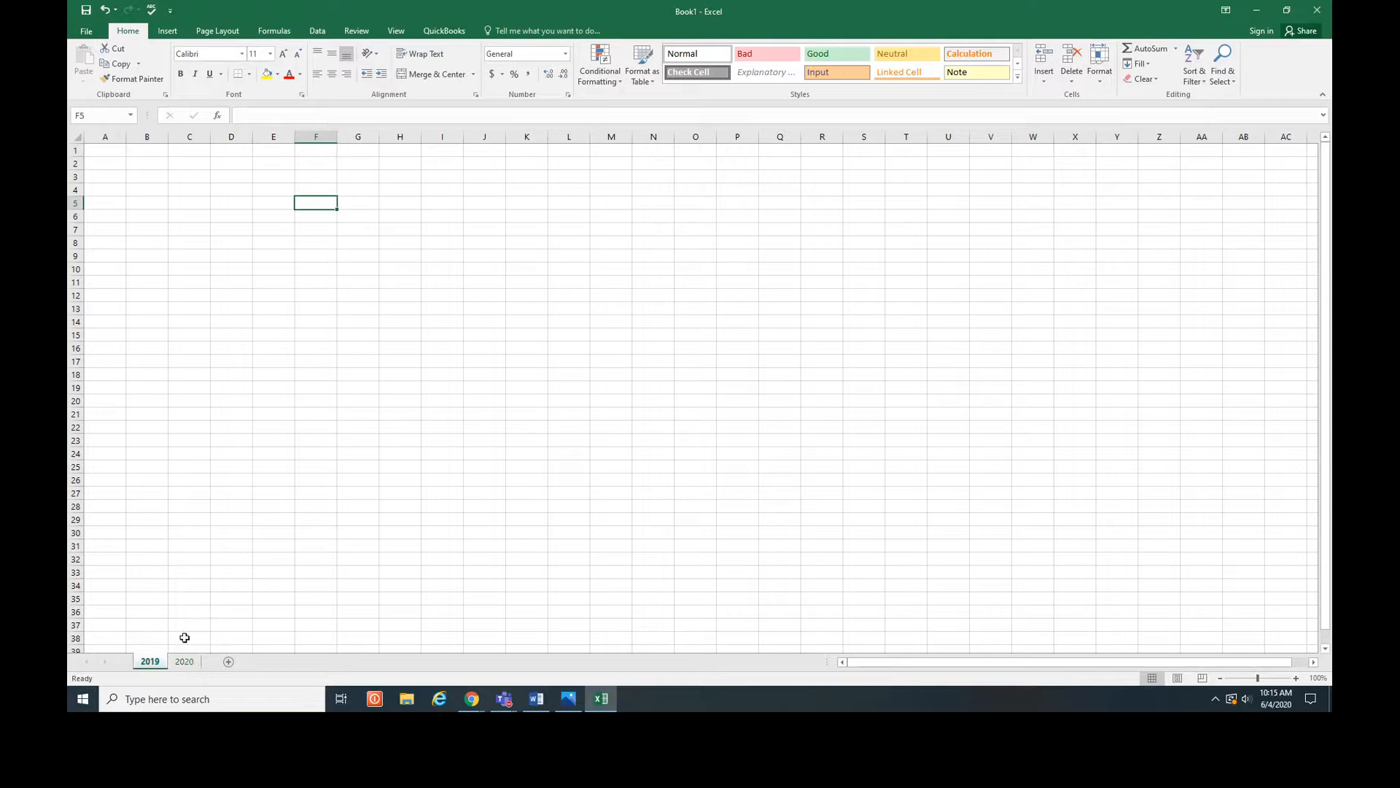
right_click(160, 663)
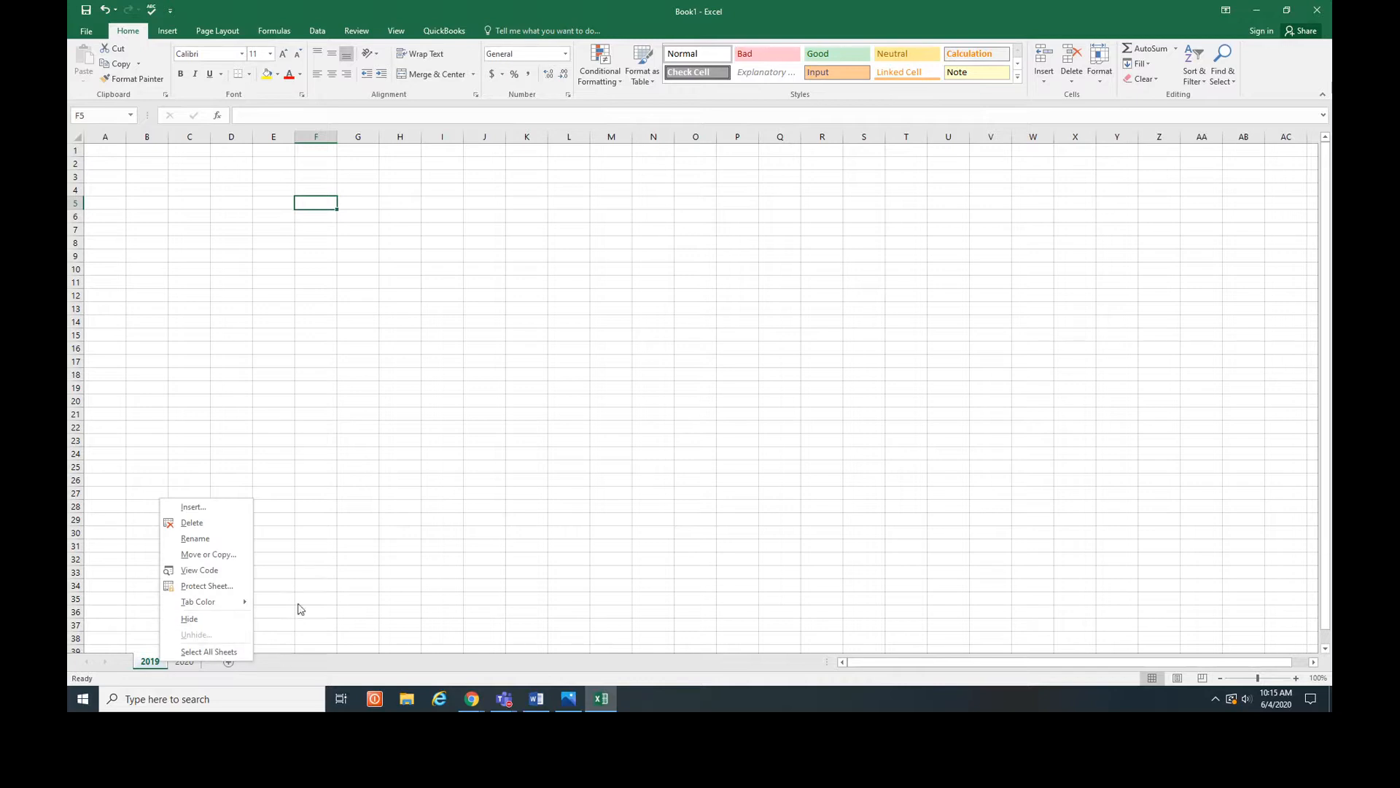
click(336, 570)
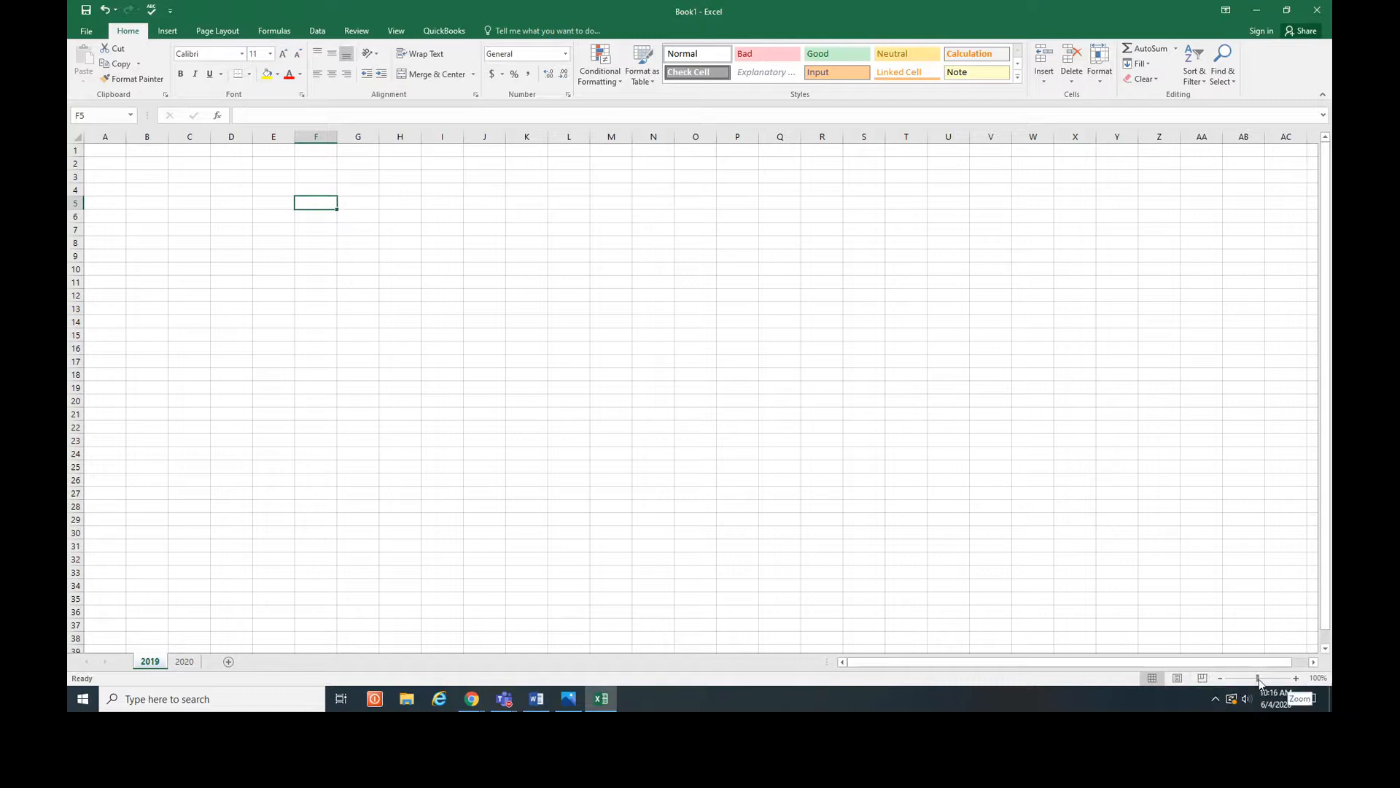
- Zoom the worksheet out to 57% and return it to 100%
drag(1258, 681, 1242, 683)
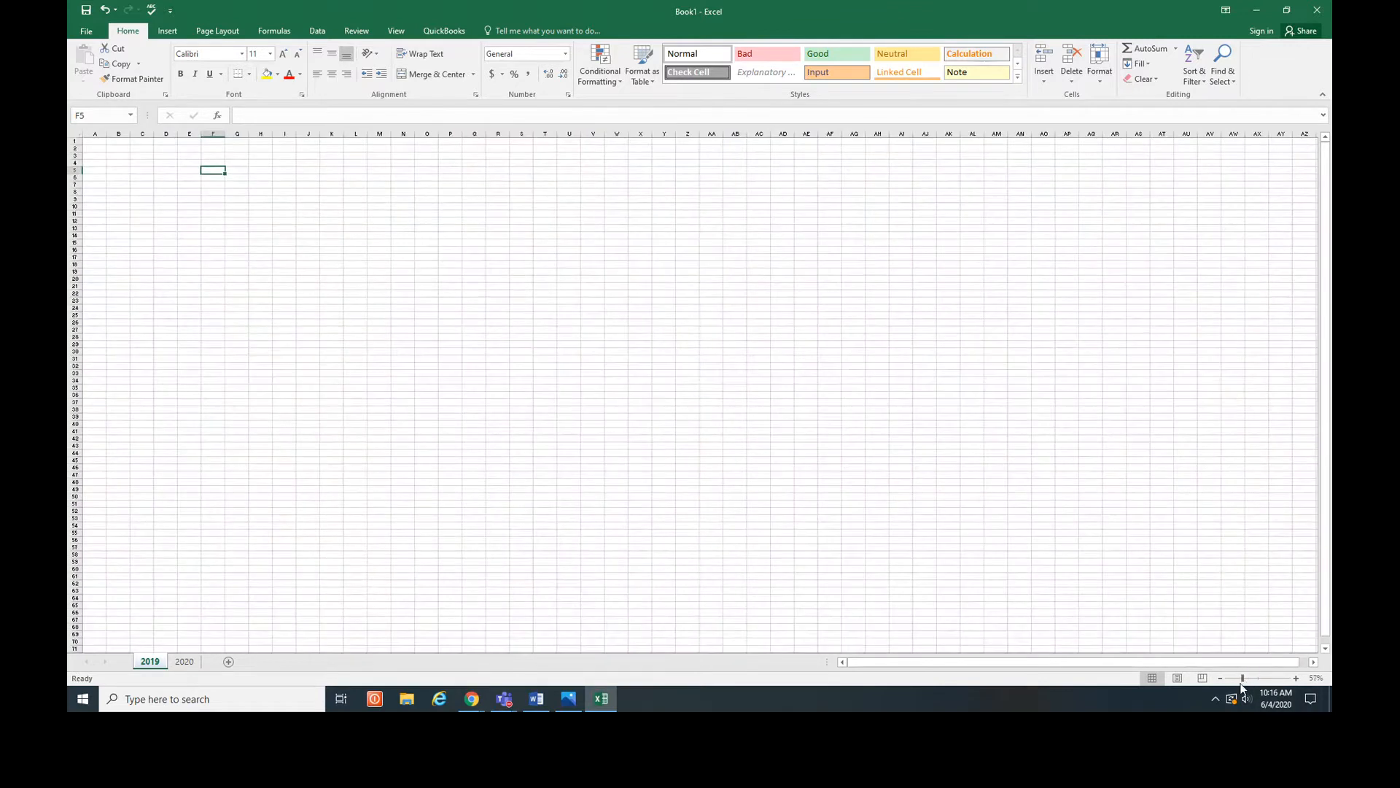
drag(1244, 680, 1257, 680)
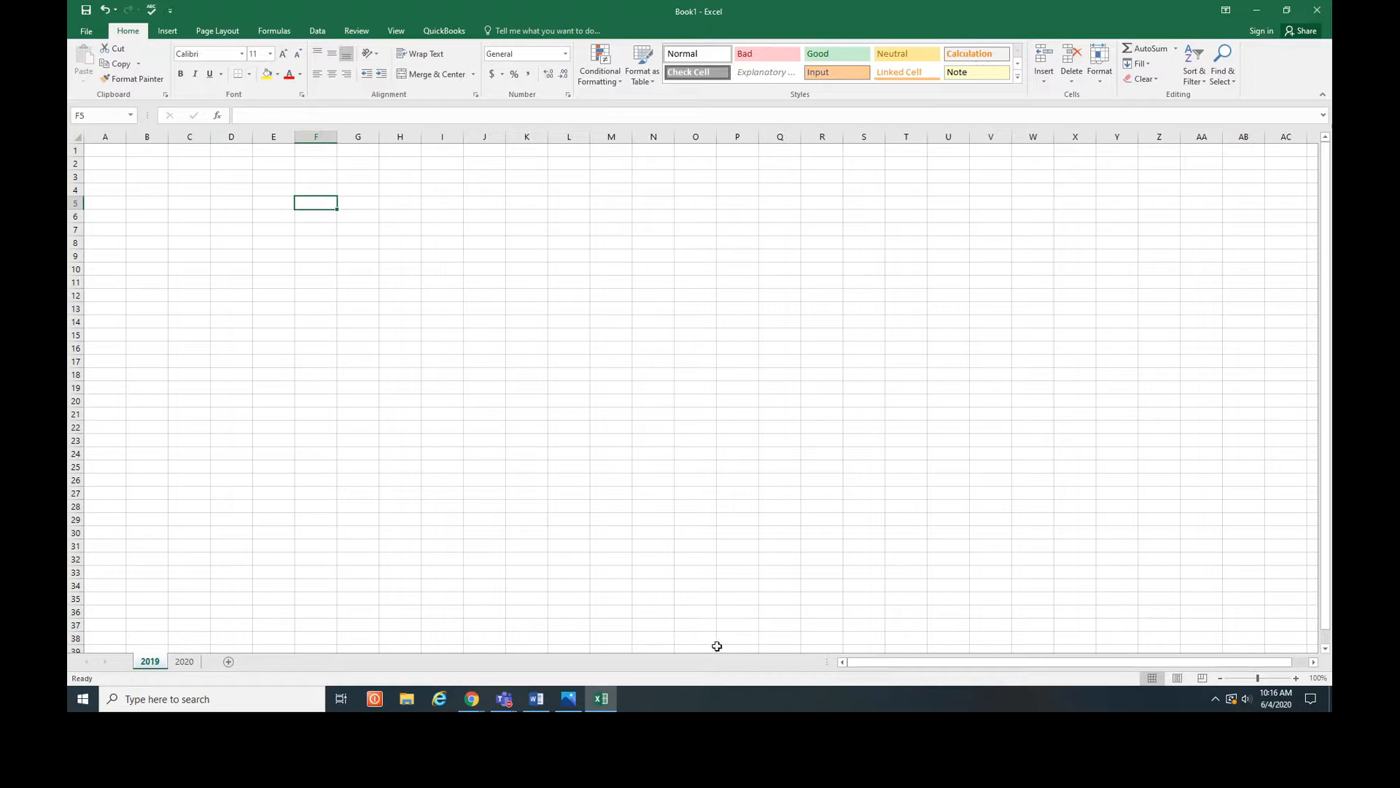
- Switch to the Microsoft Teams meeting and restart sharing the screen
mouse_move(613, 700)
click(504, 698)
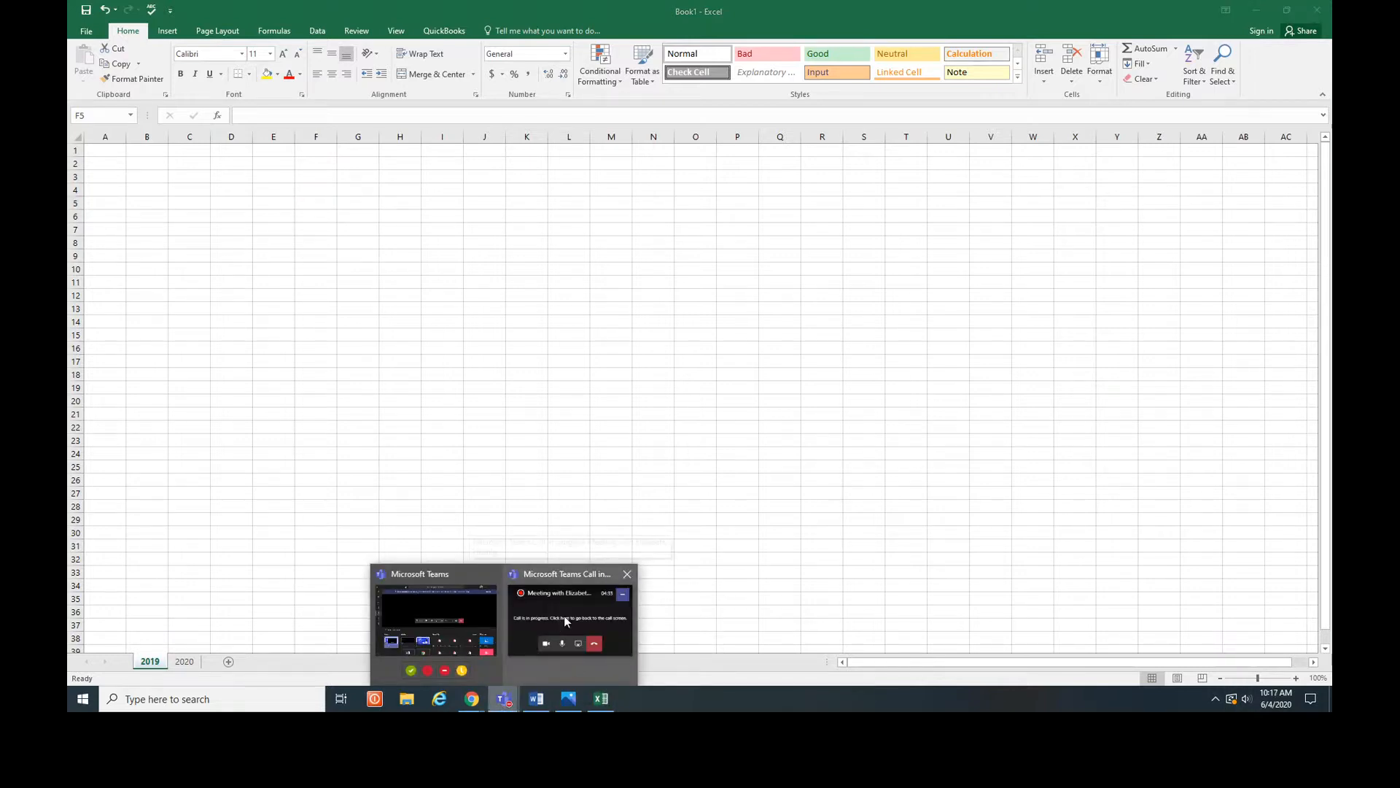
click(564, 619)
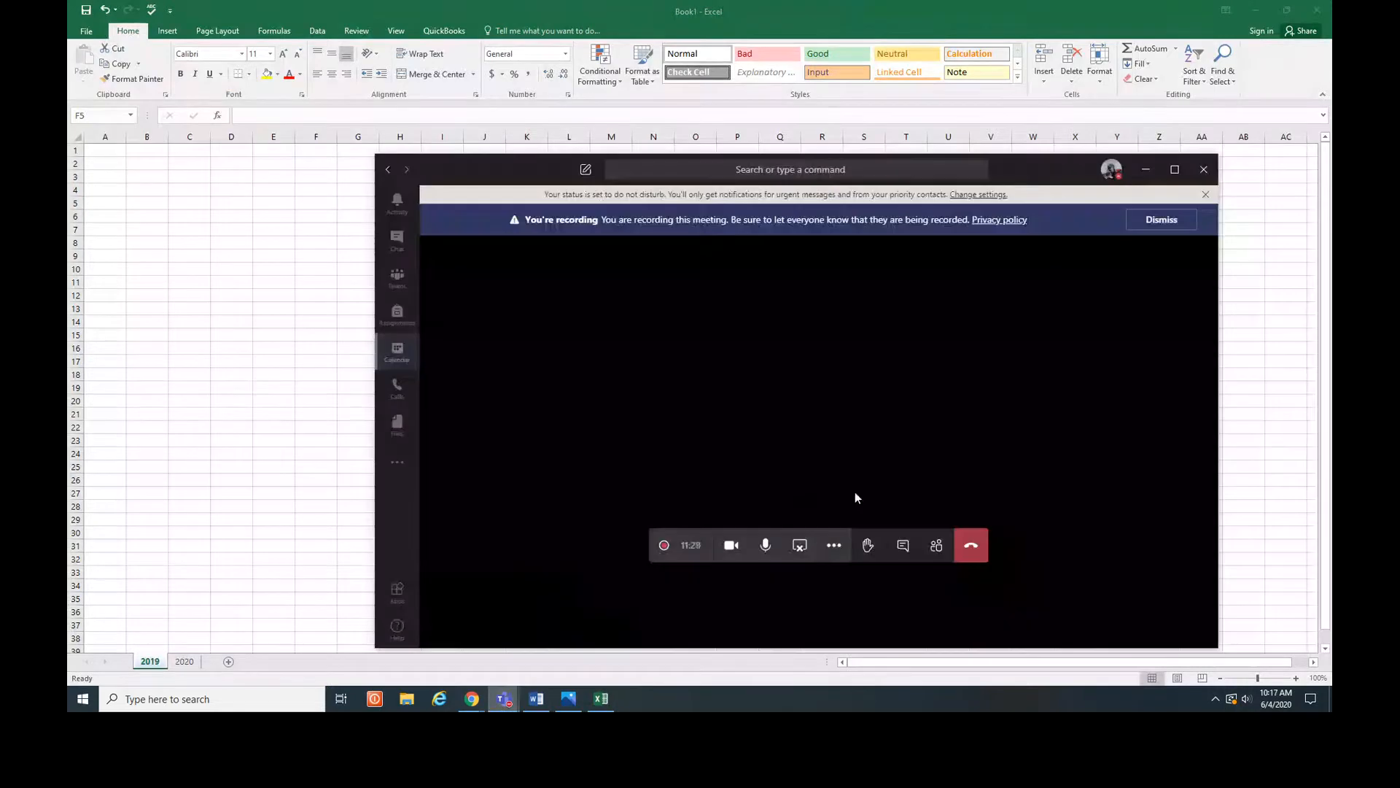
click(800, 548)
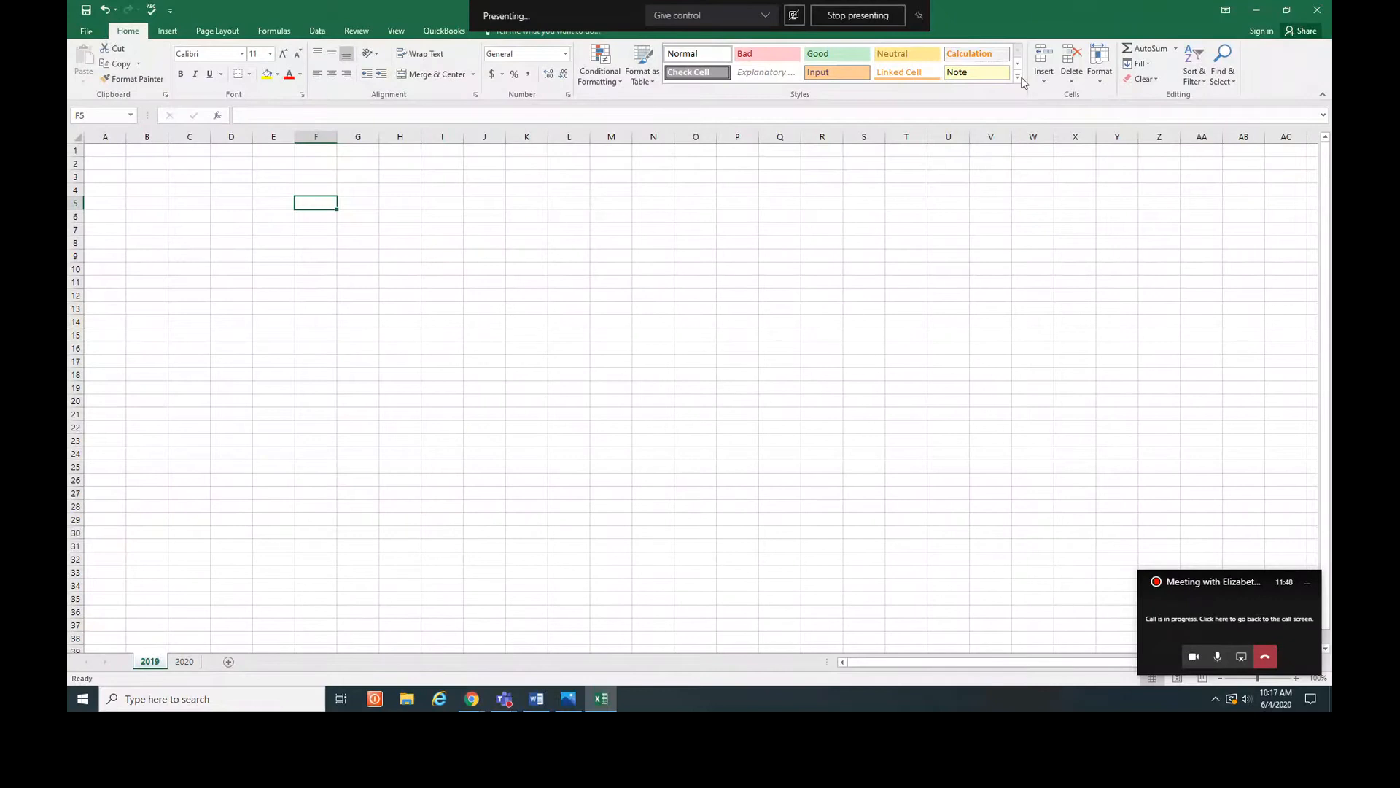
- Minimize the workbook and the Digital Literacy picture, and switch to the Excel: Cell Basics page in Chrome
click(1256, 11)
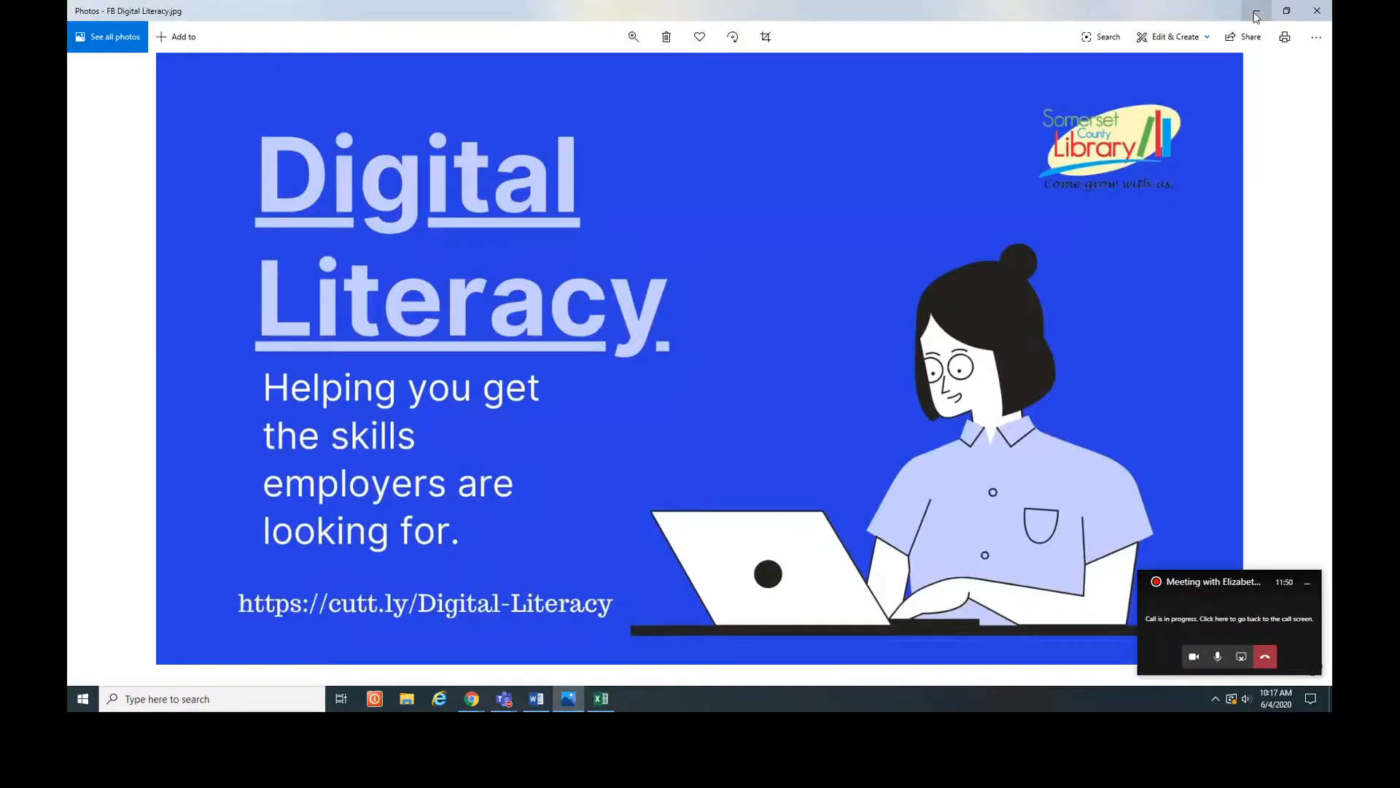
click(1257, 11)
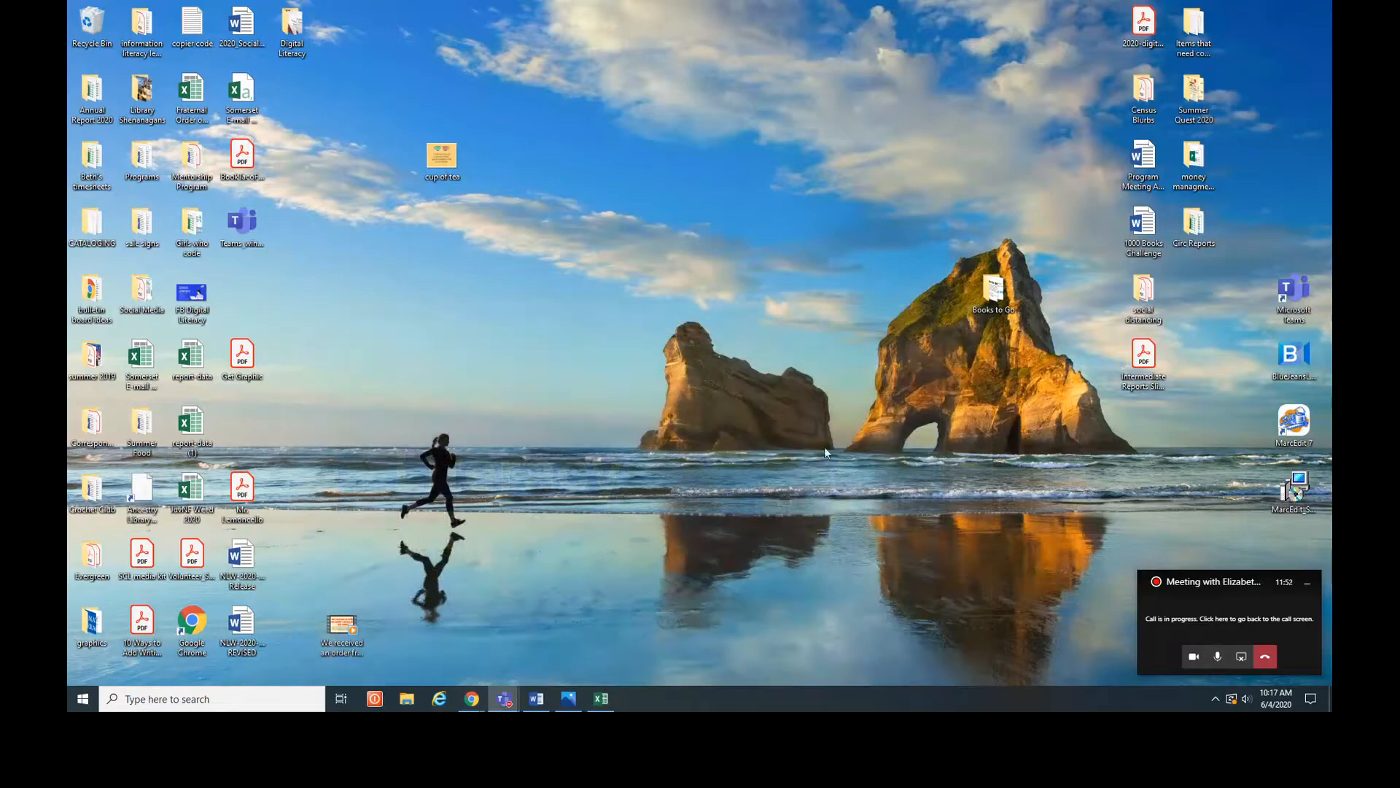
mouse_move(474, 701)
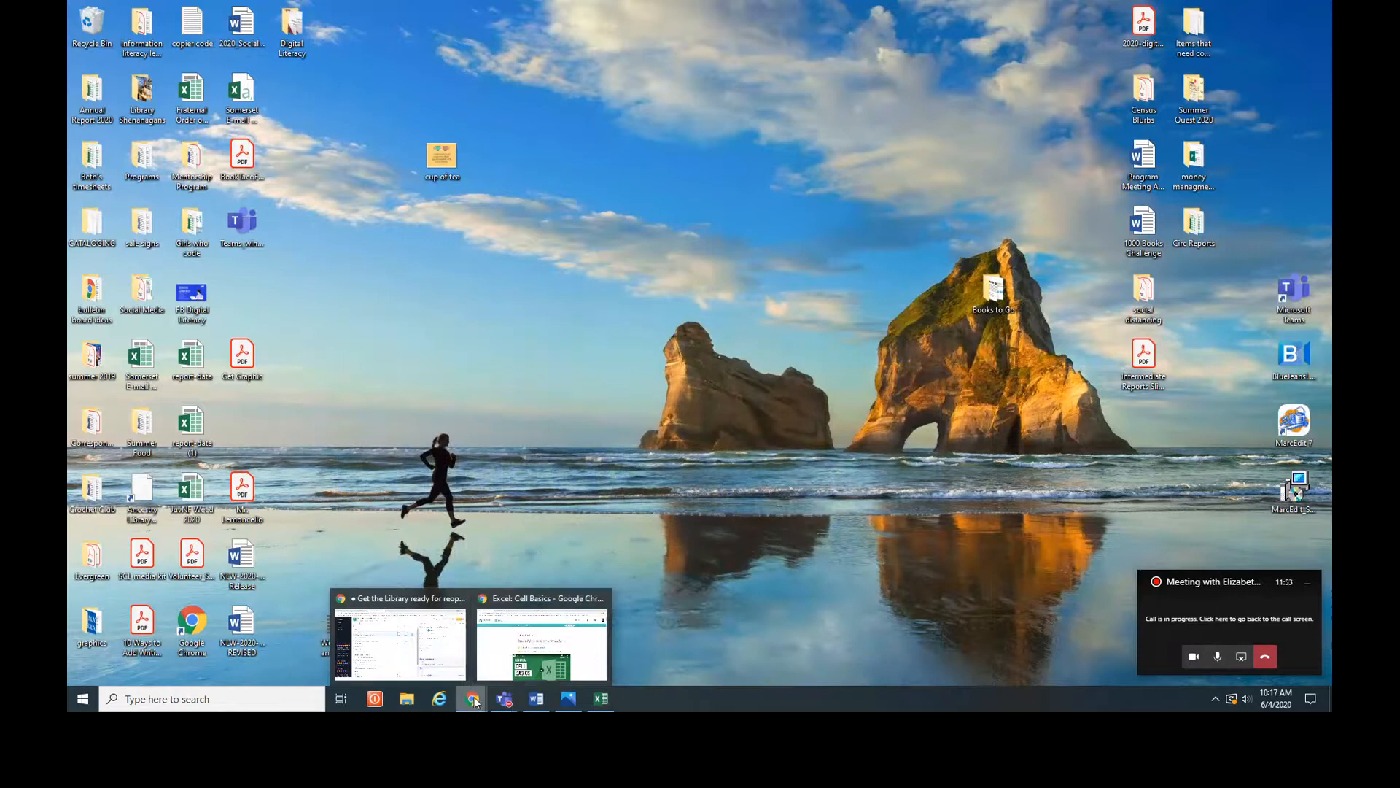
click(494, 645)
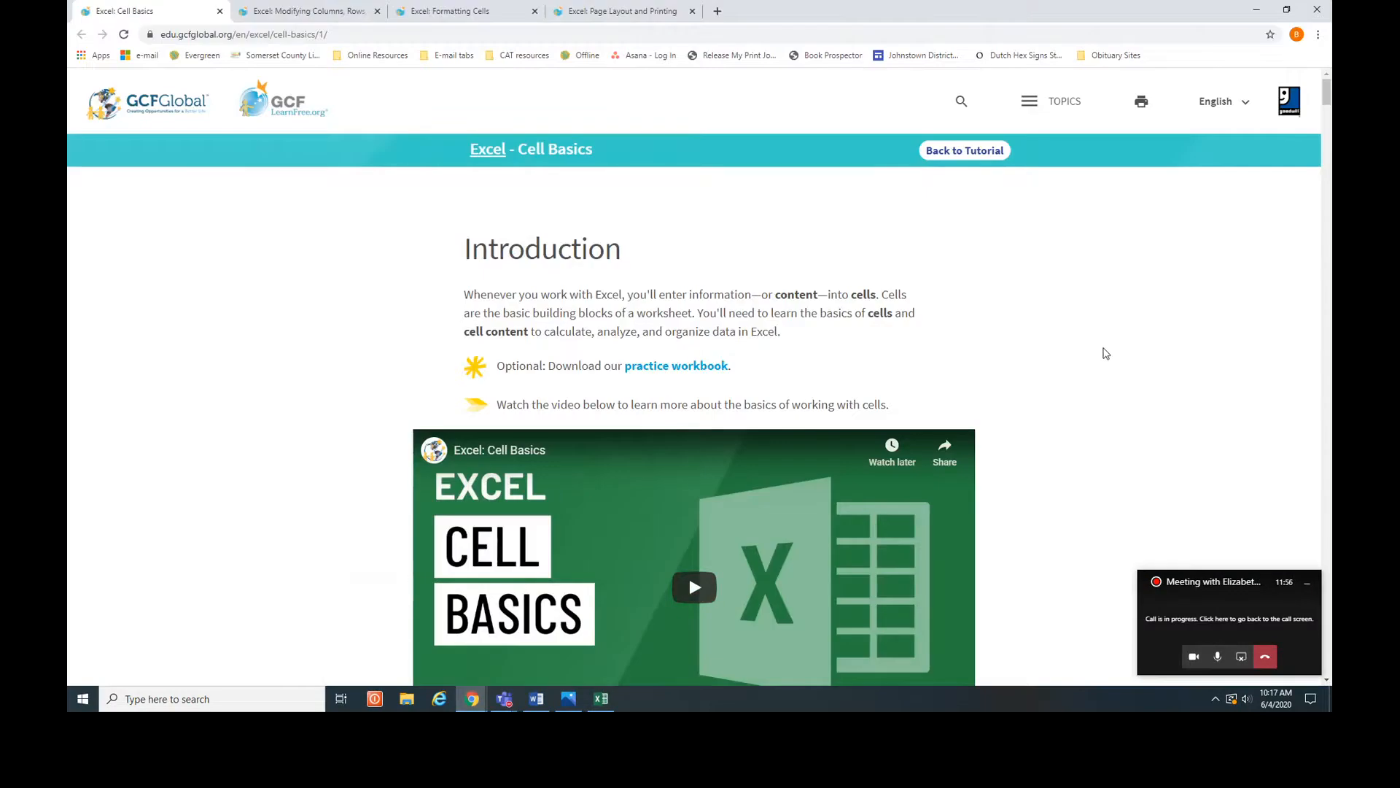
- Examine the introduction, the video and the start of Understanding cells in the Cell Basics lesson
scroll(1105, 352, down, 1)
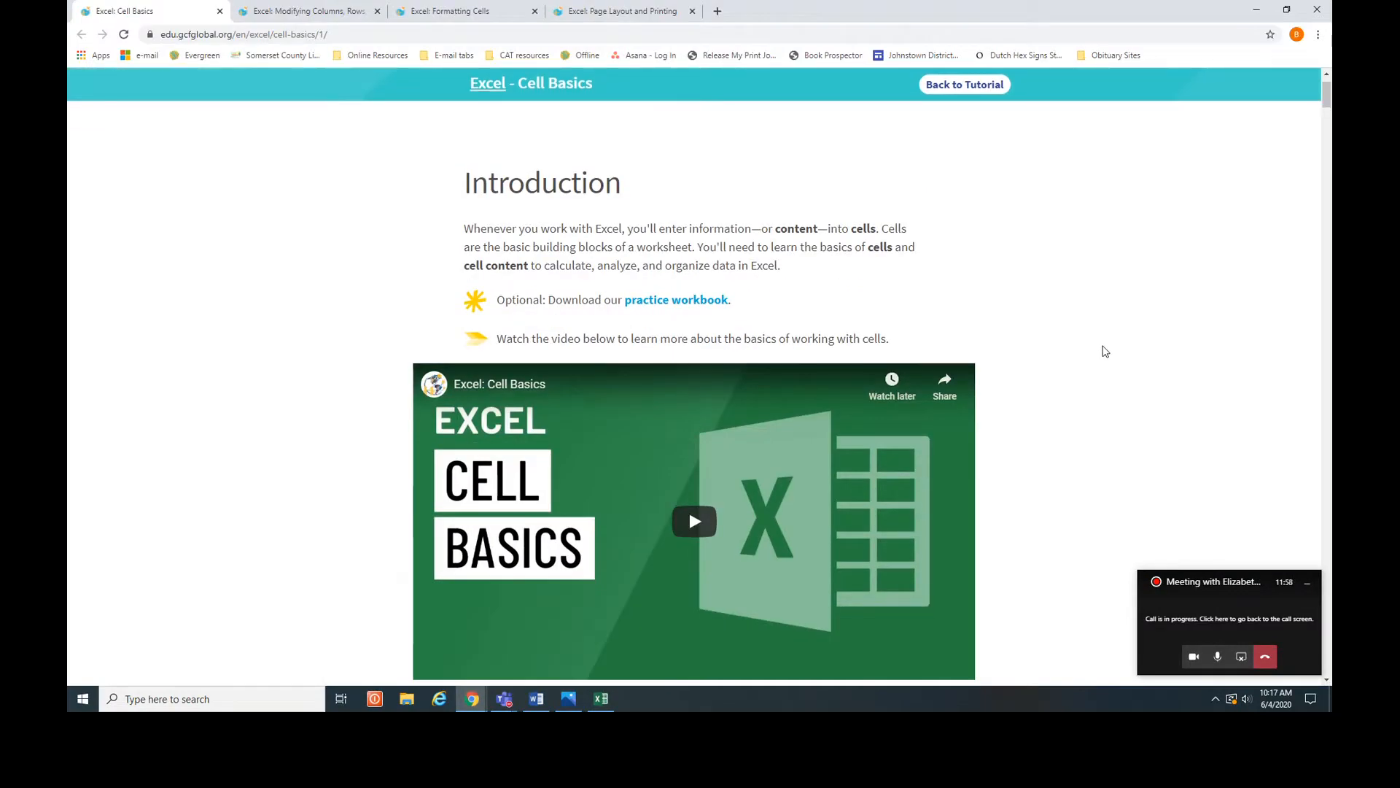
scroll(1105, 351, down, 1)
scroll(1126, 339, up, 1)
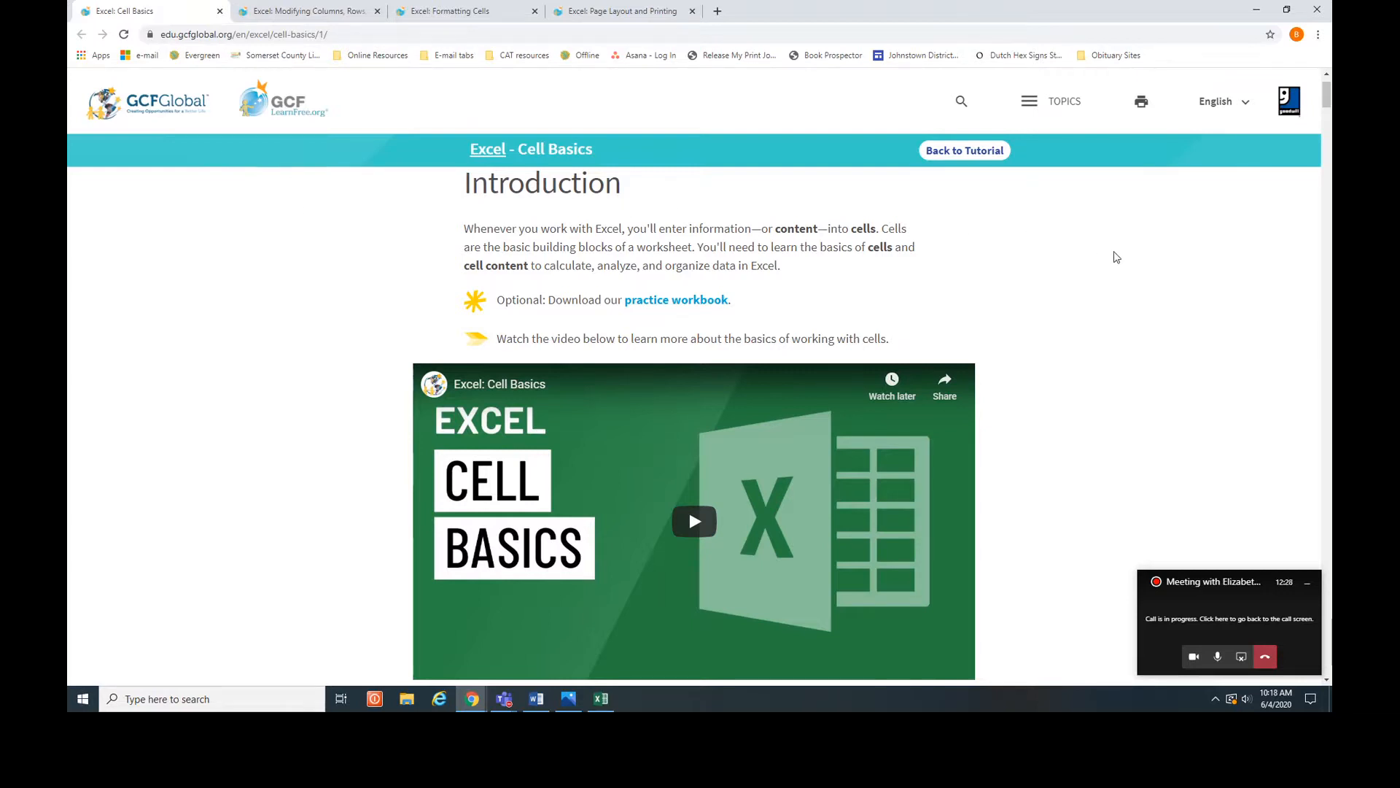
scroll(1116, 257, down, 1)
scroll(1114, 257, down, 3)
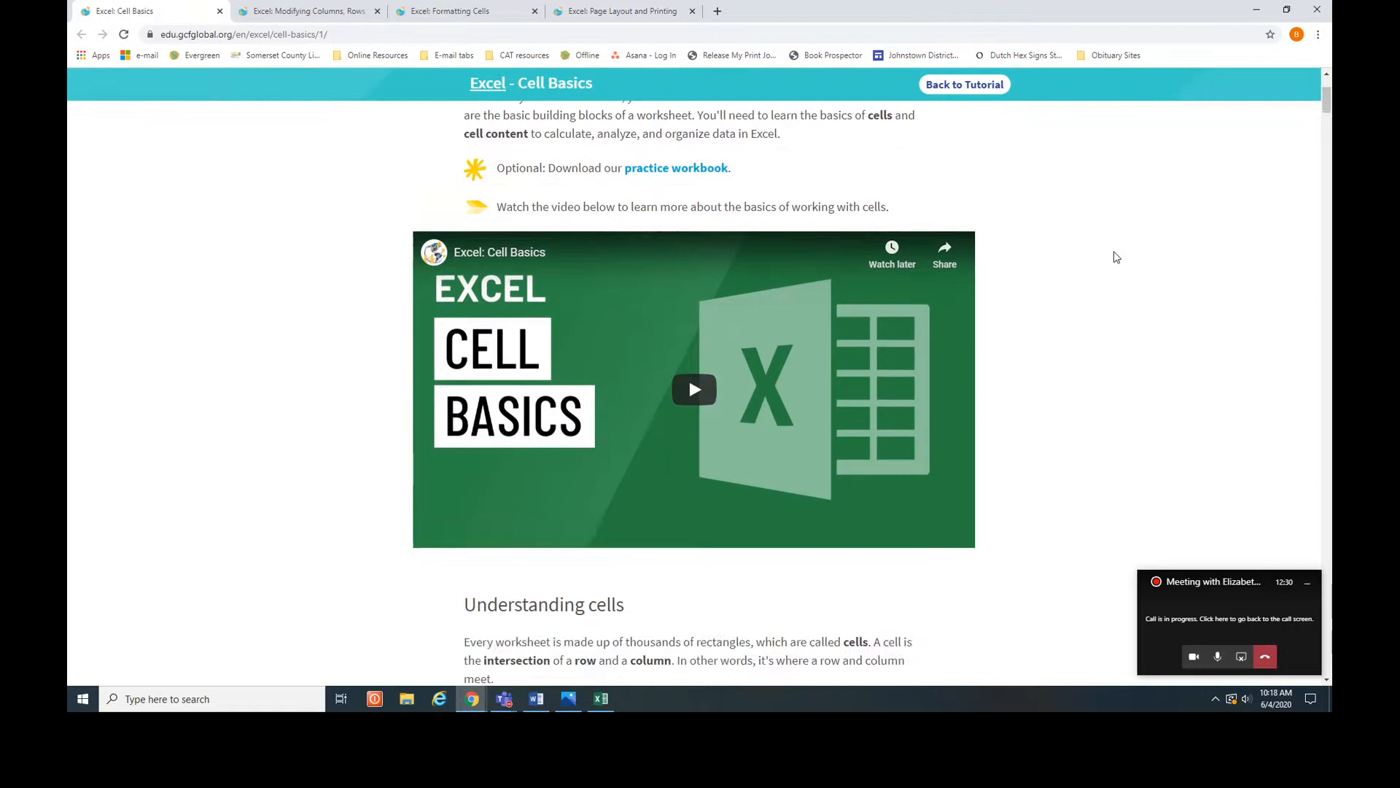
scroll(1114, 257, down, 1)
scroll(1114, 256, up, 2)
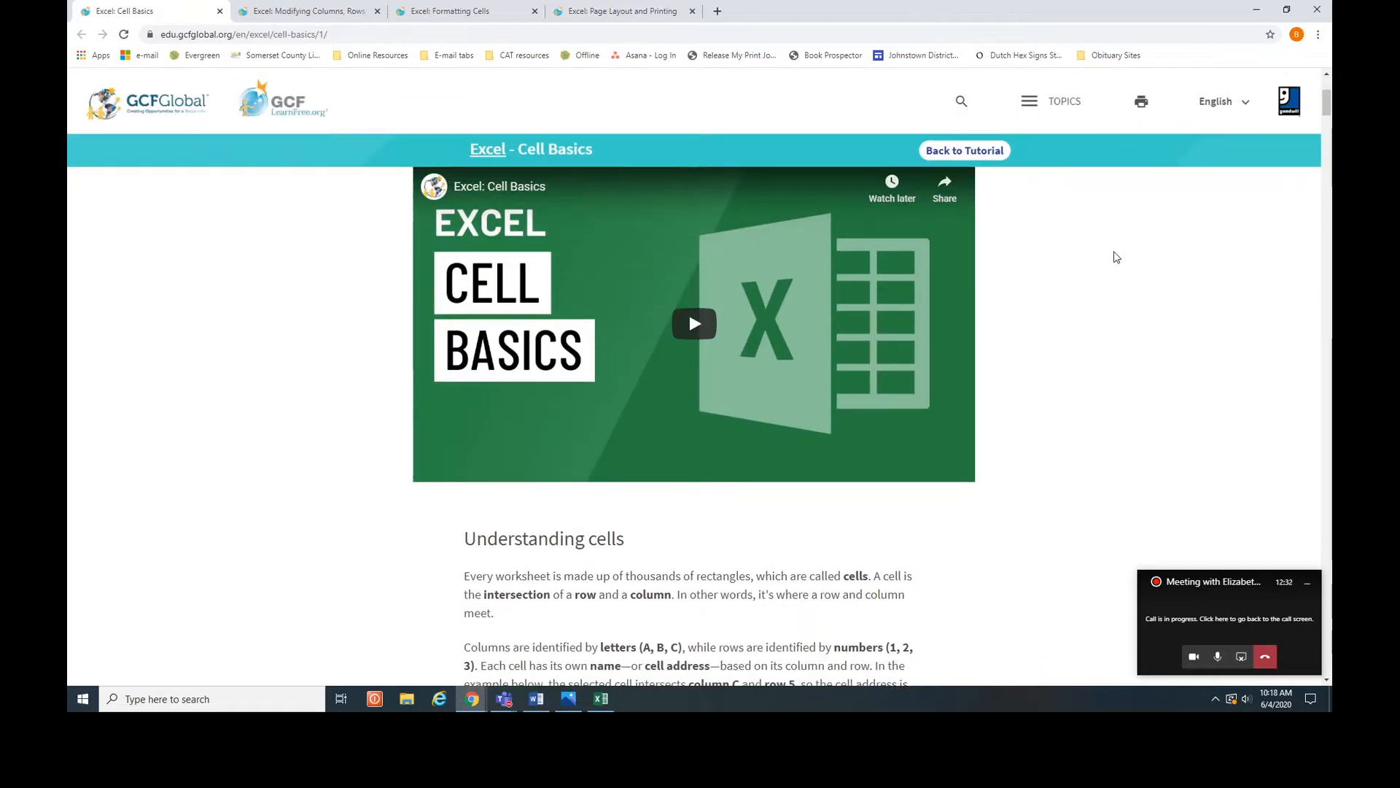
scroll(1118, 257, up, 1)
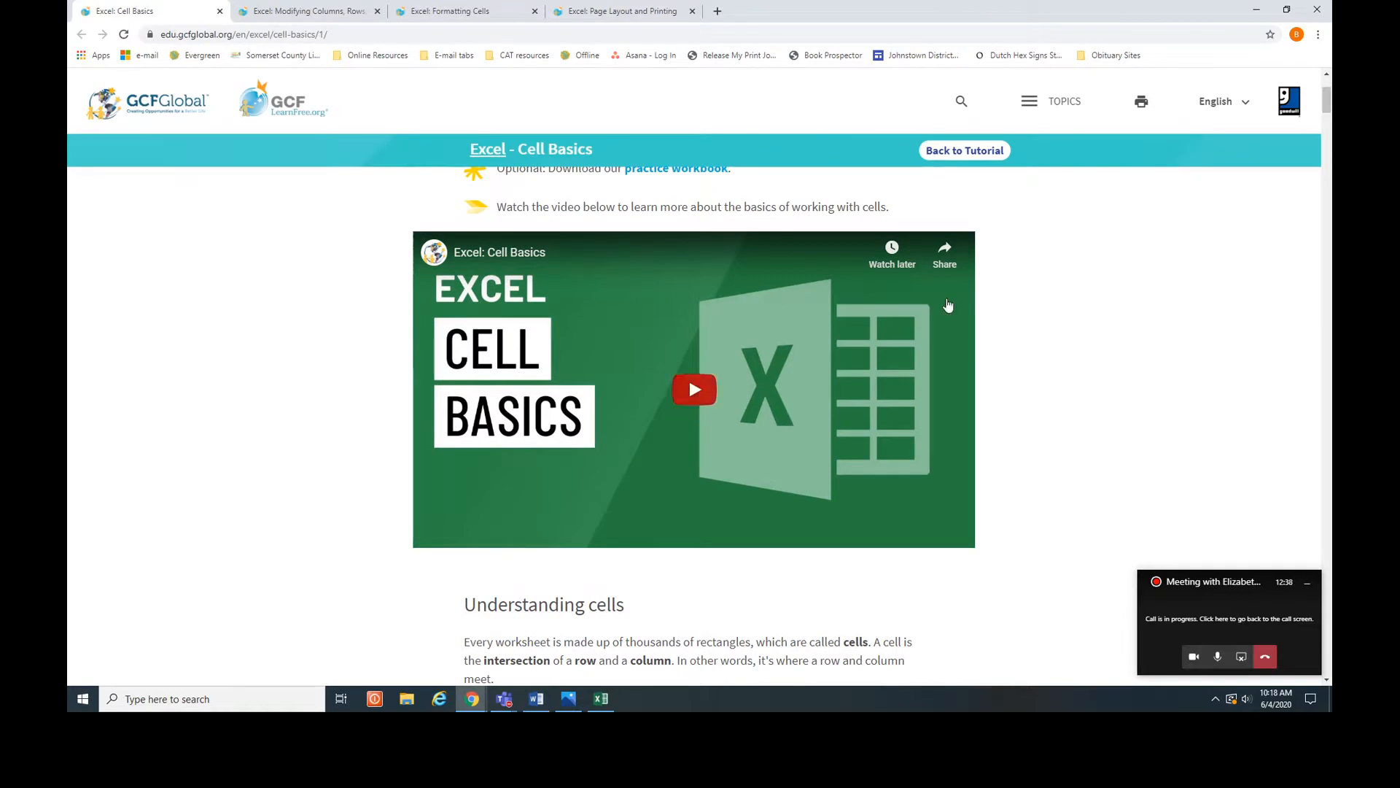
- Download the lesson's practice workbook to the Desktop as excel_cellbasics_practice
scroll(1113, 450, up, 3)
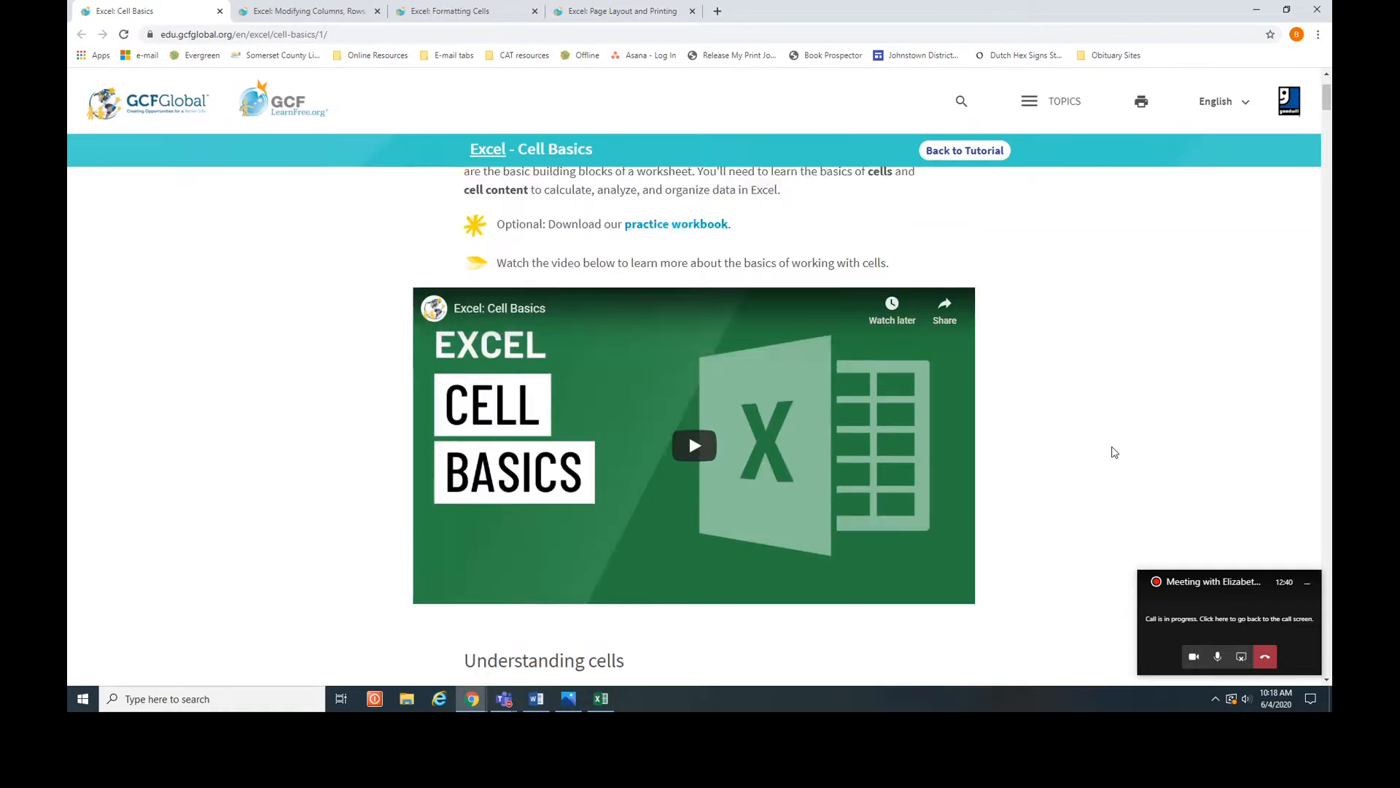
click(688, 370)
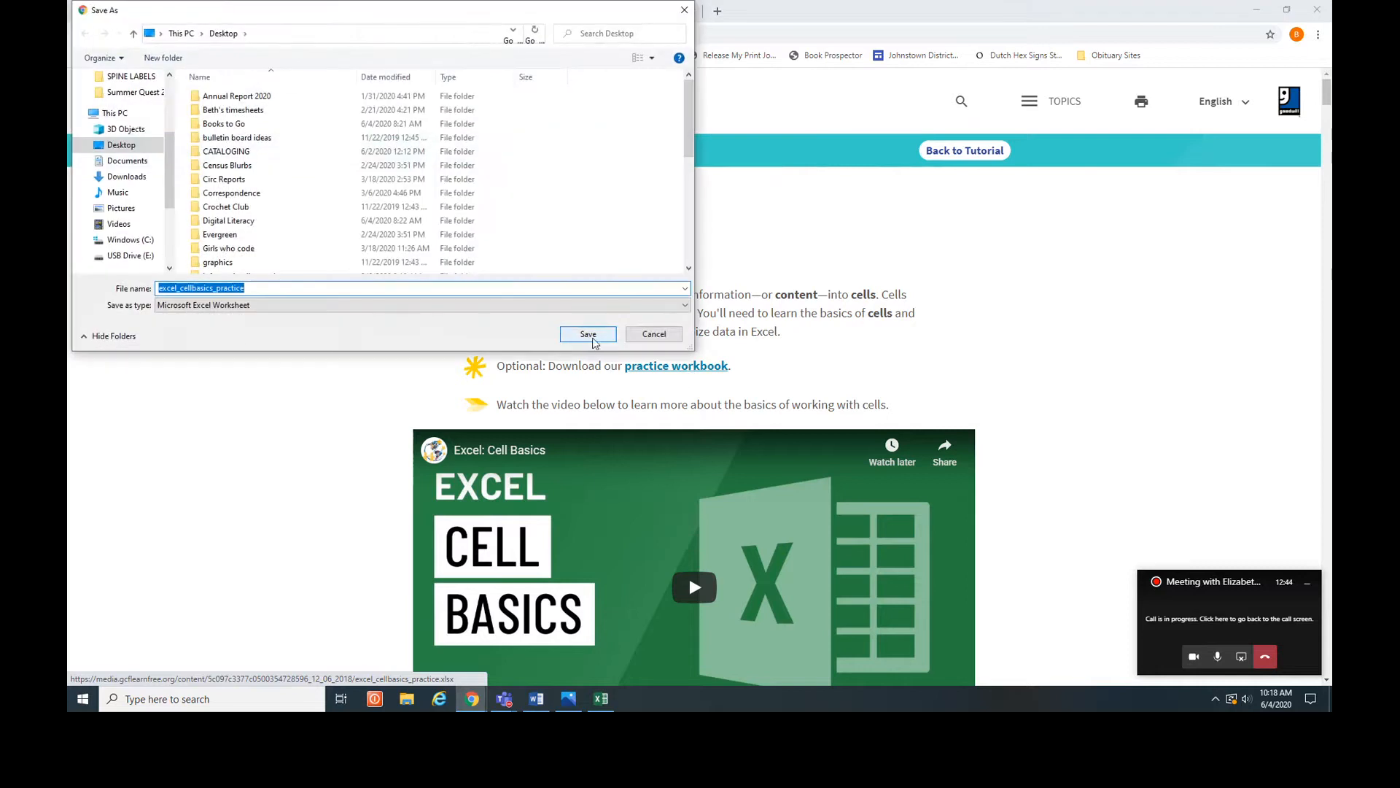
click(591, 339)
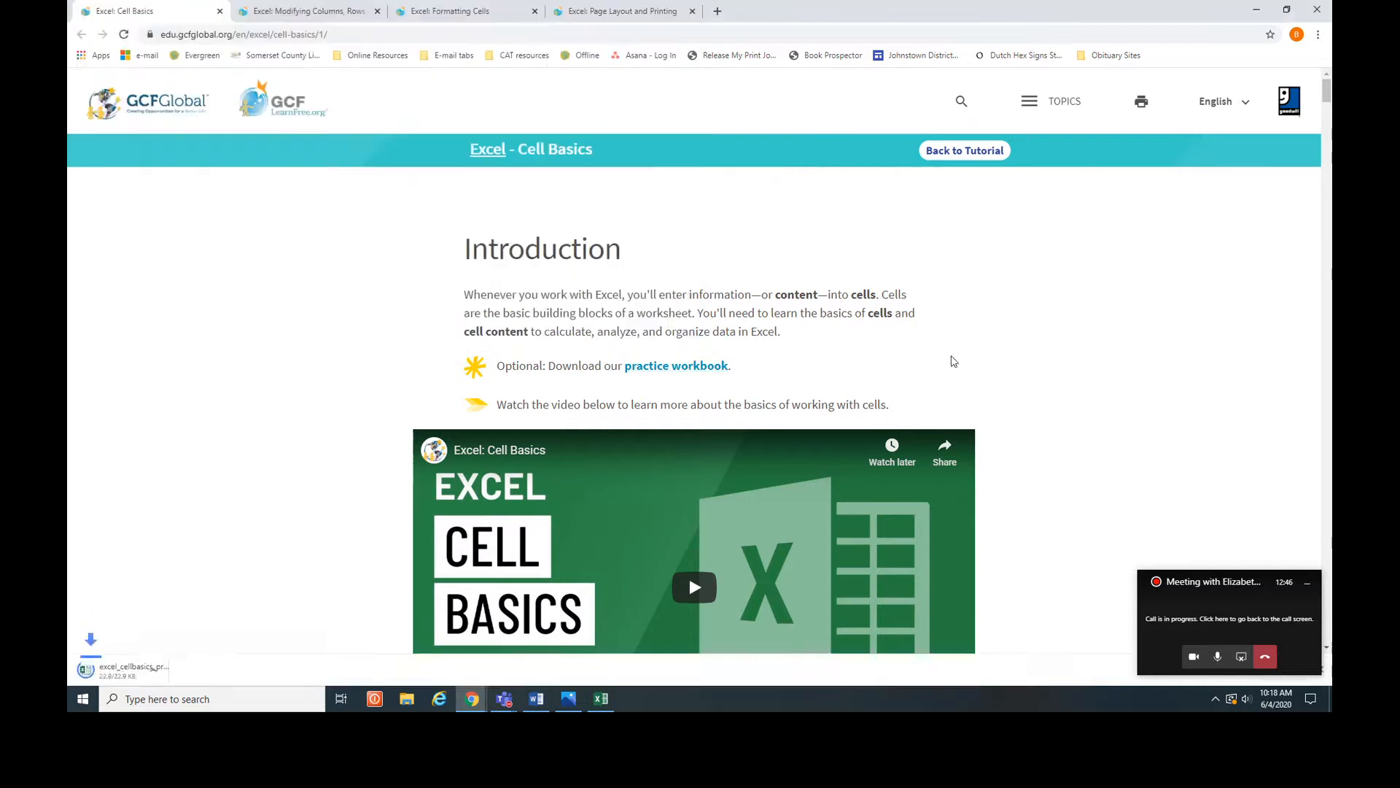
- Include system audio in the shared screen and play the Excel: Cell Basics video in full screen with the call window minimized
scroll(1069, 359, down, 4)
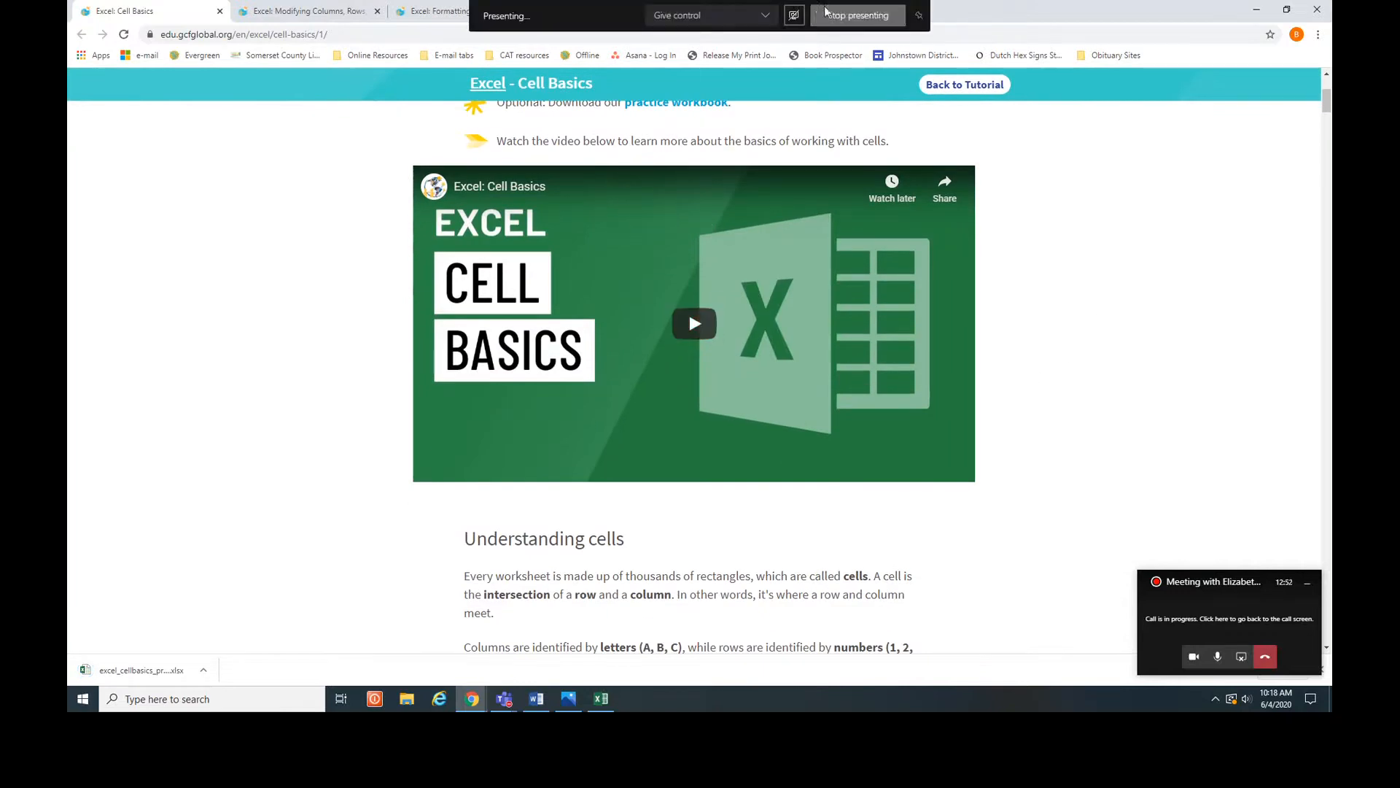
click(795, 16)
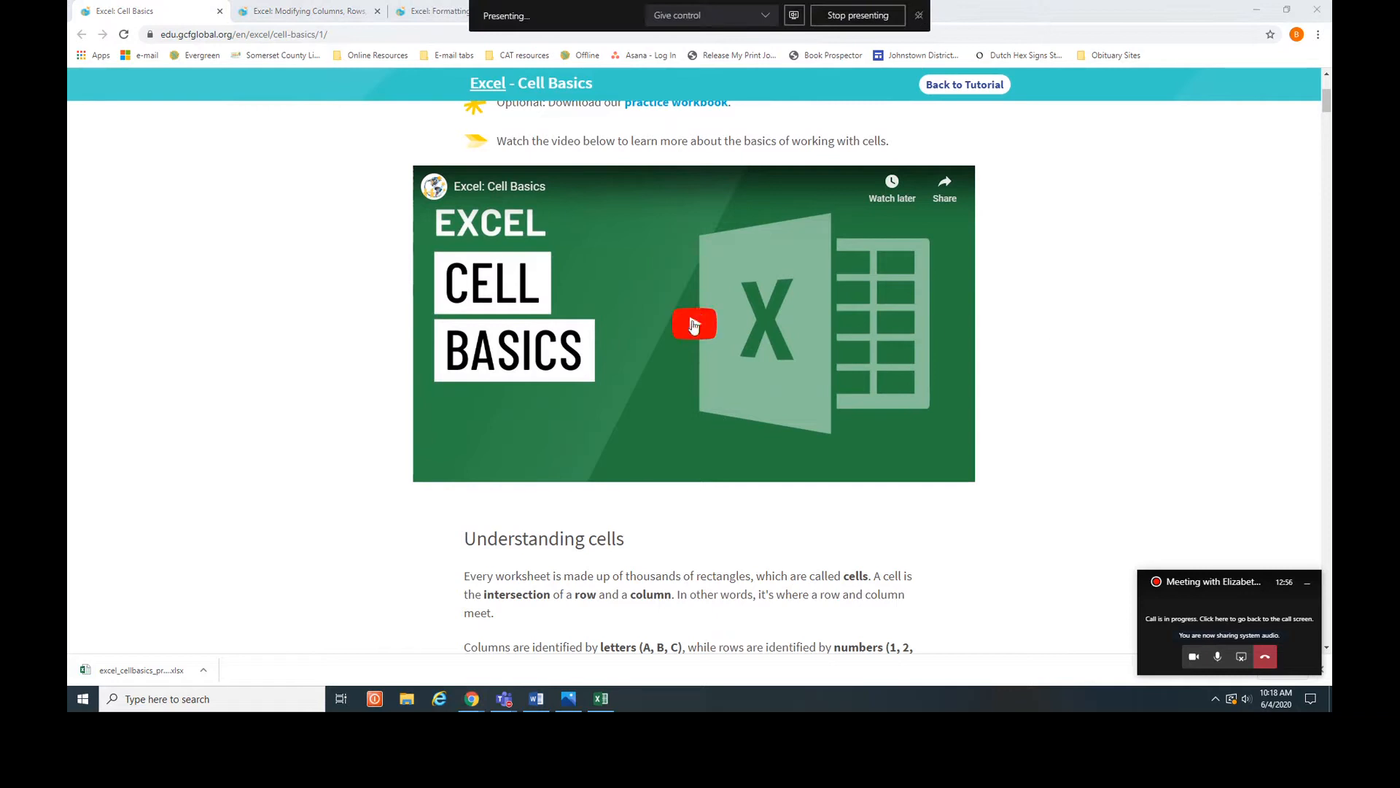
click(694, 329)
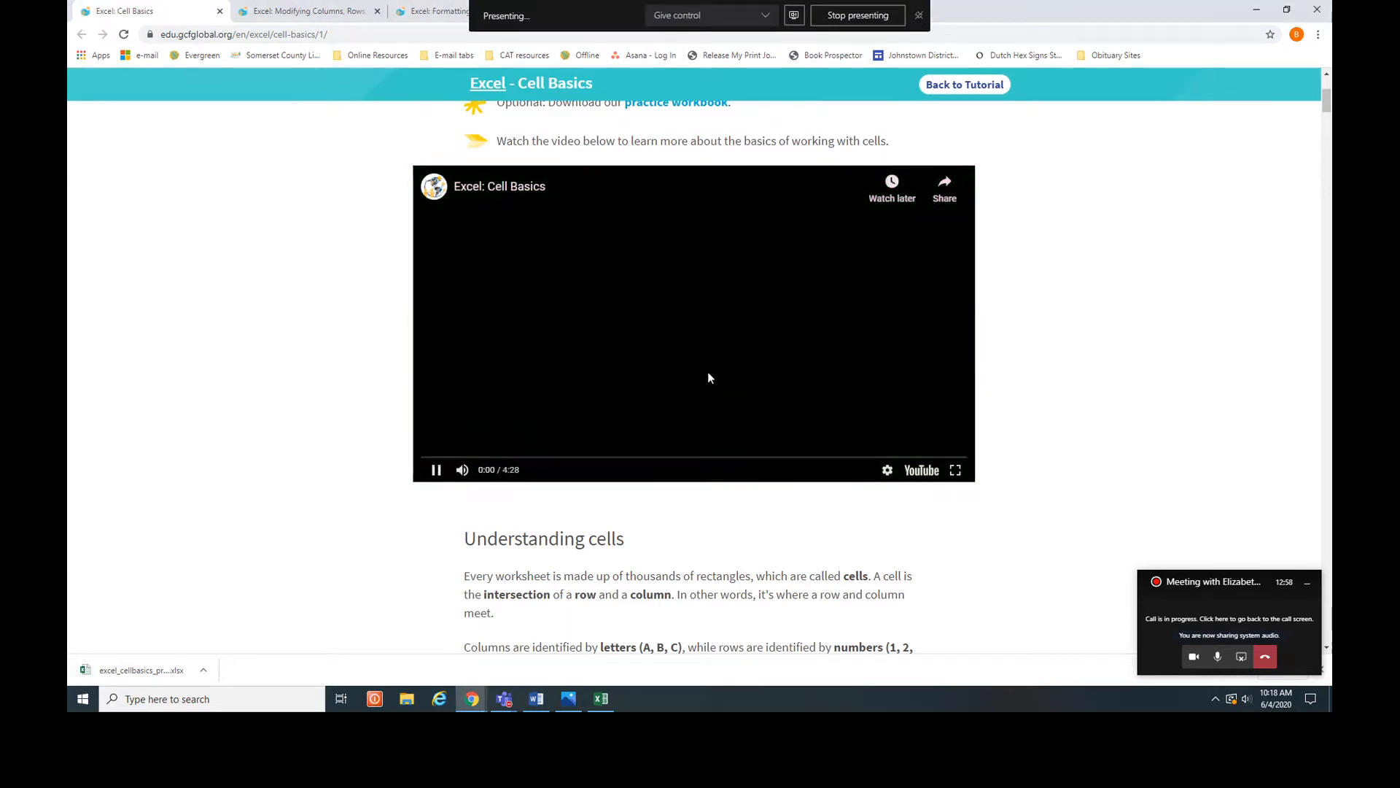
click(956, 472)
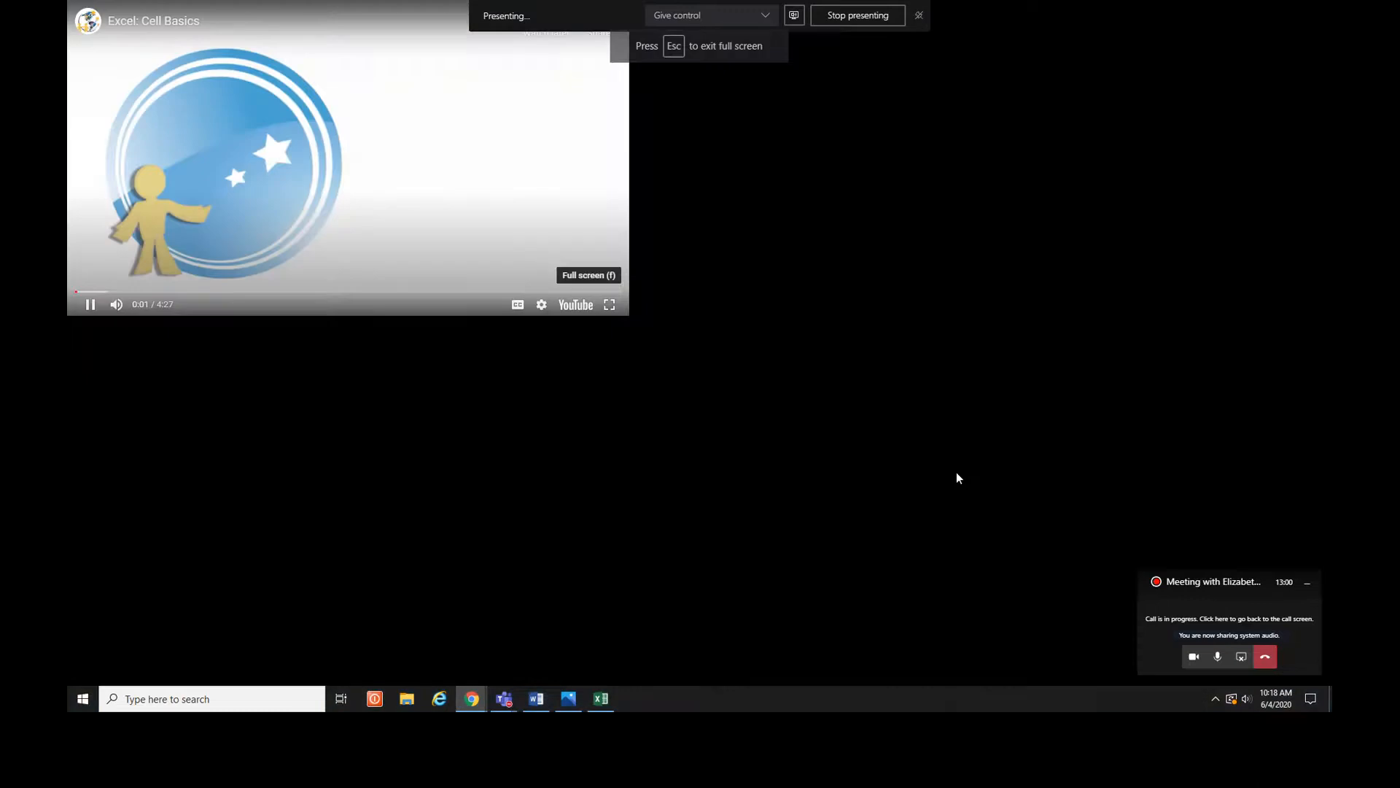
click(1308, 587)
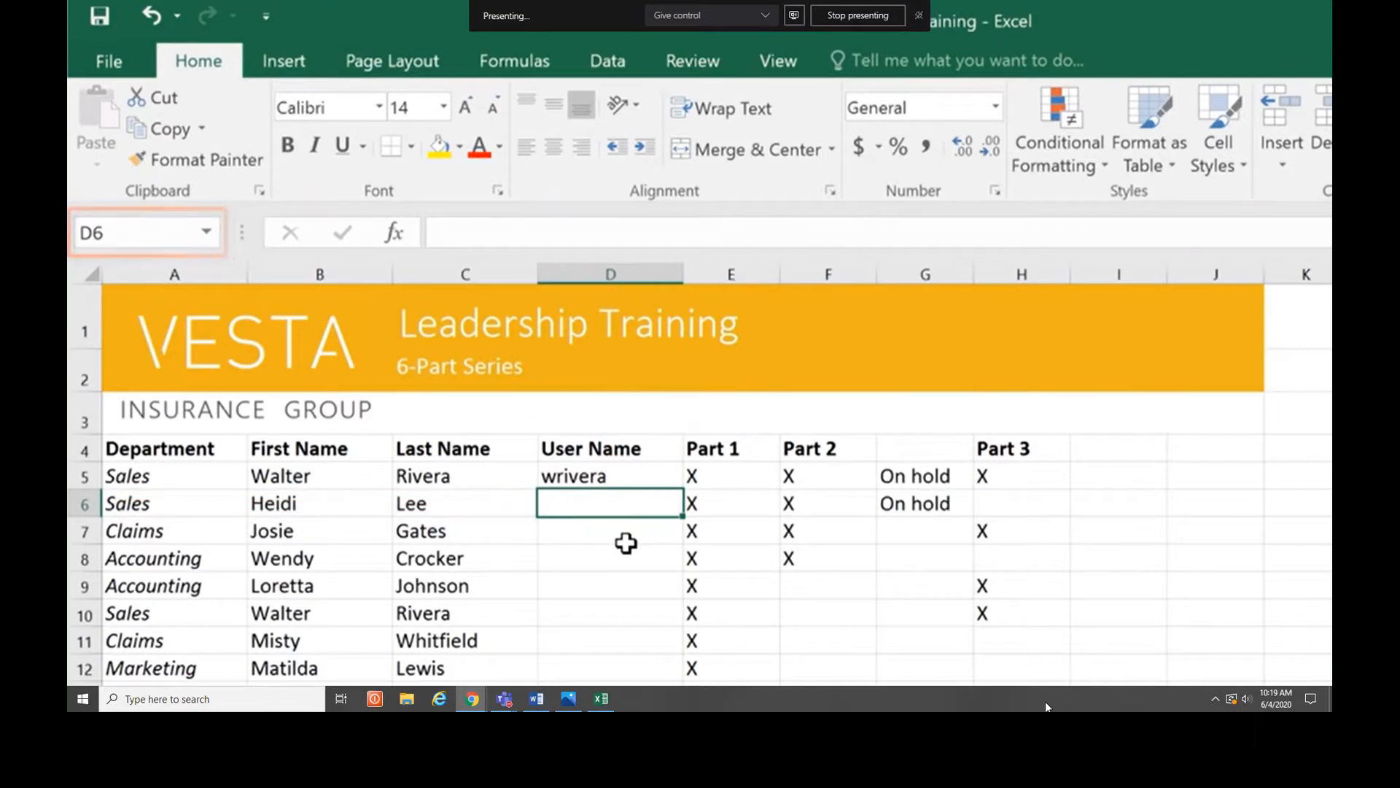
- Select cell D9 in the Leadership Training sheet and move the selection cell by cell to B5
click(625, 587)
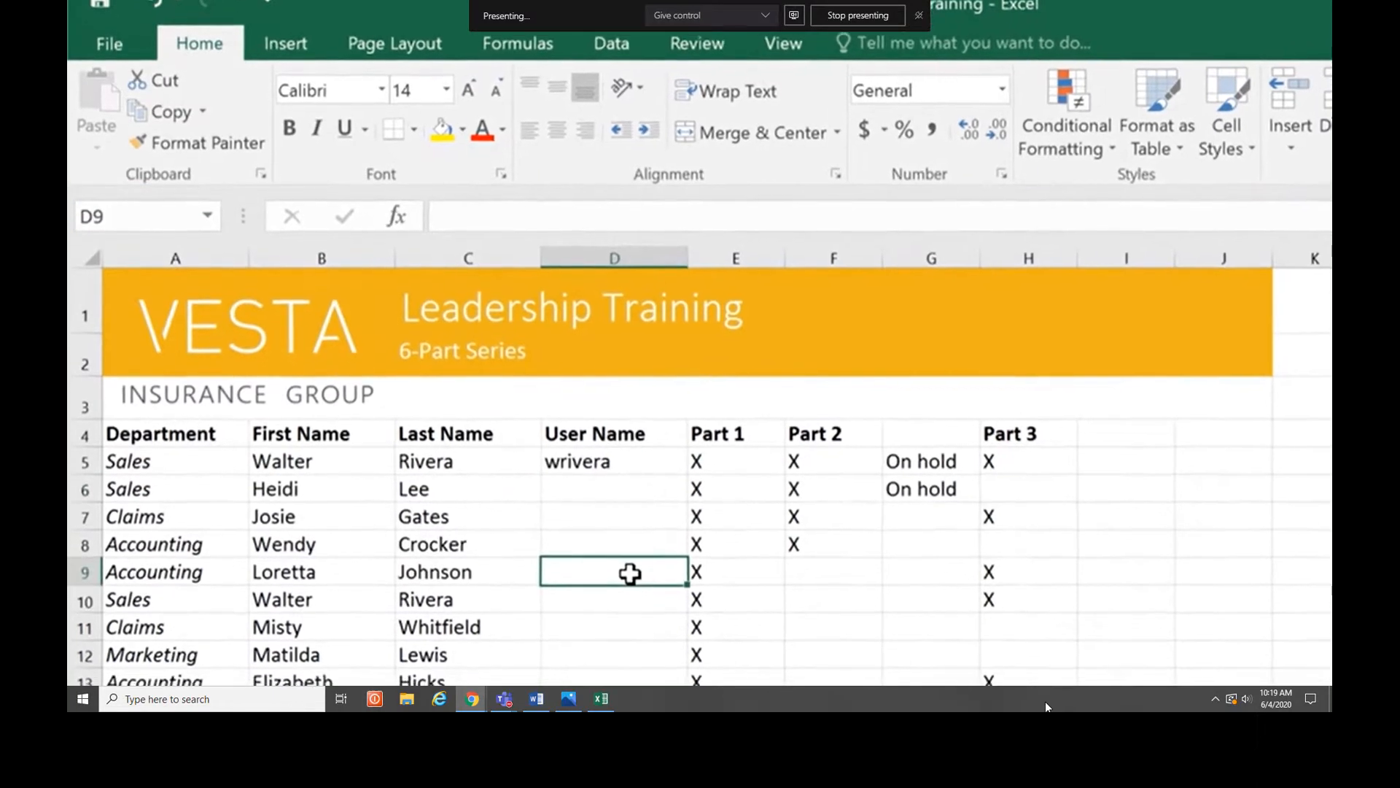
key(Left)
key(Left)
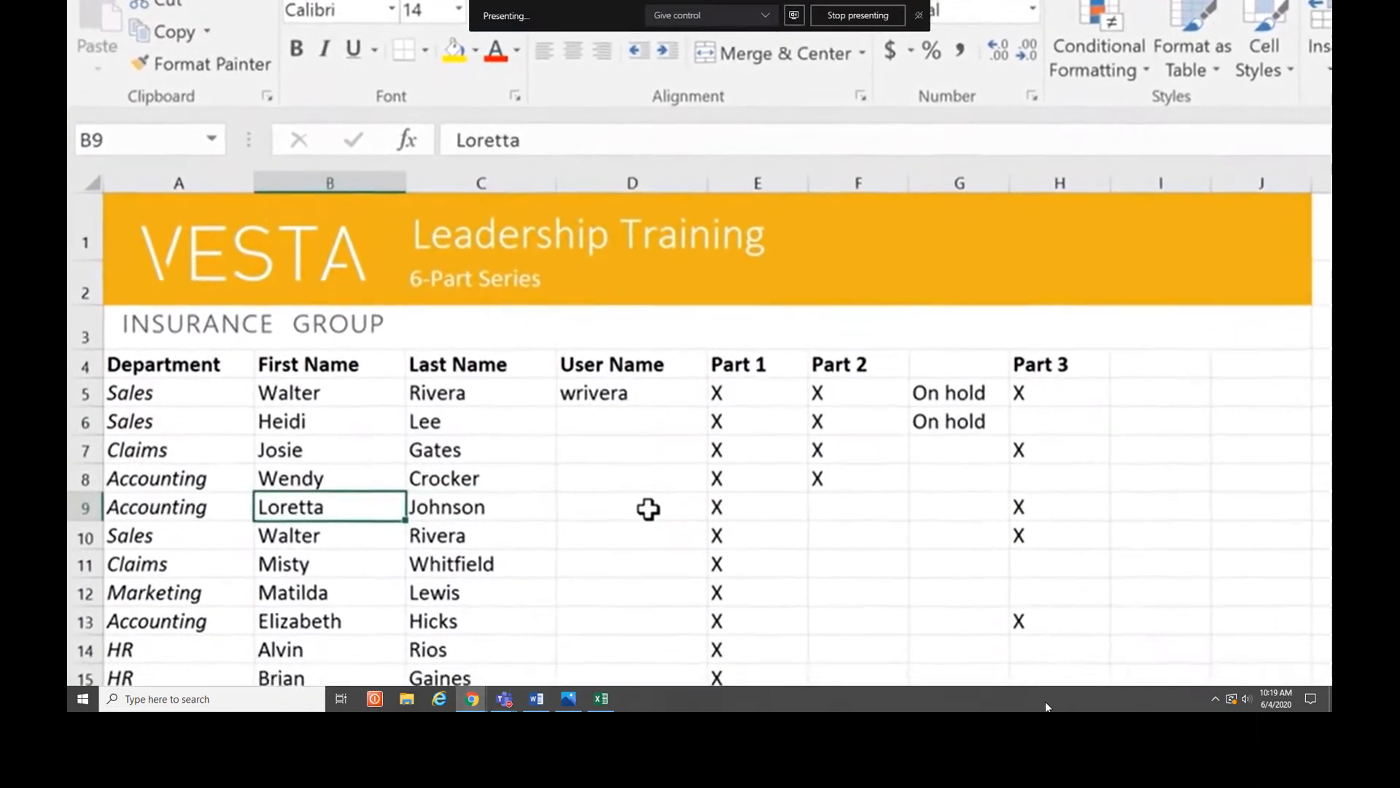
key(Up)
key(Up)
key(Up)
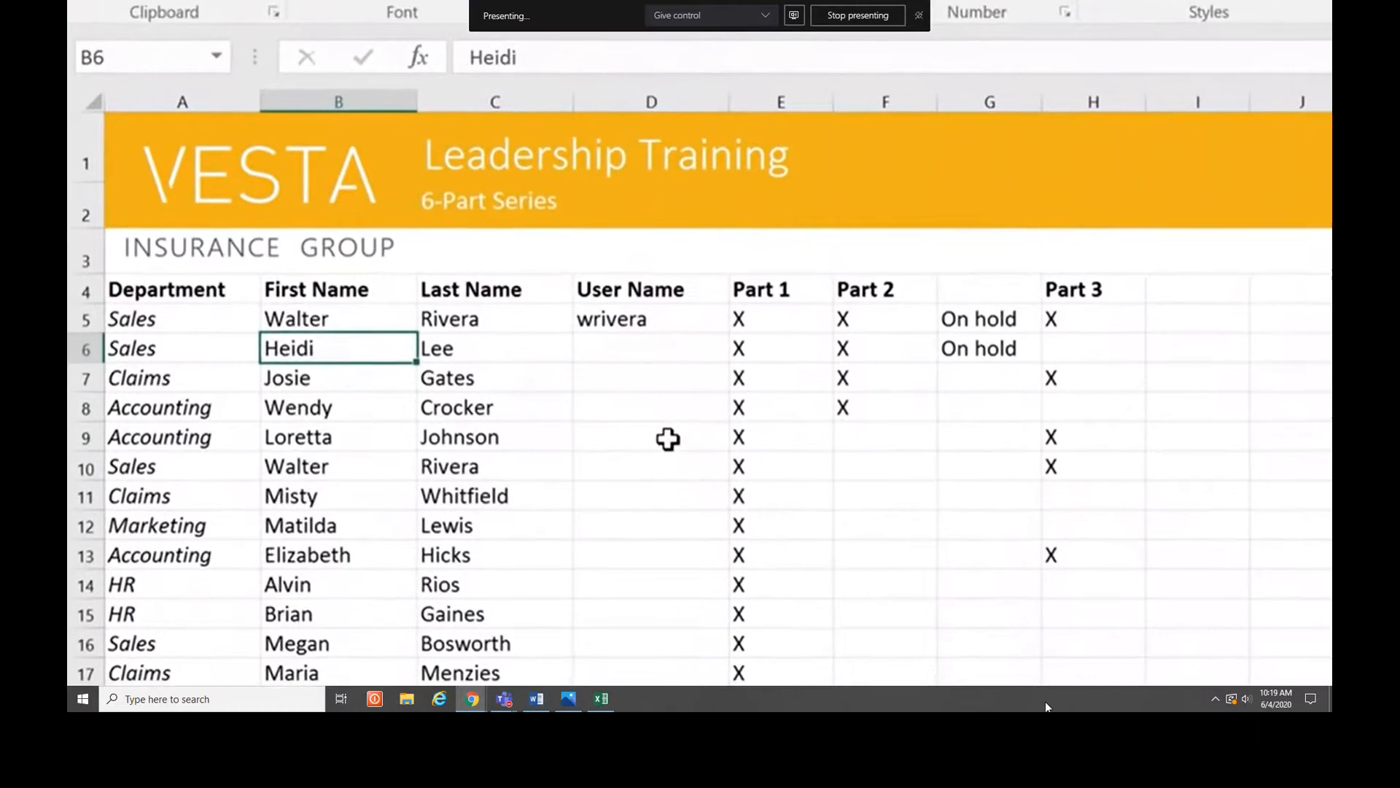
key(Up)
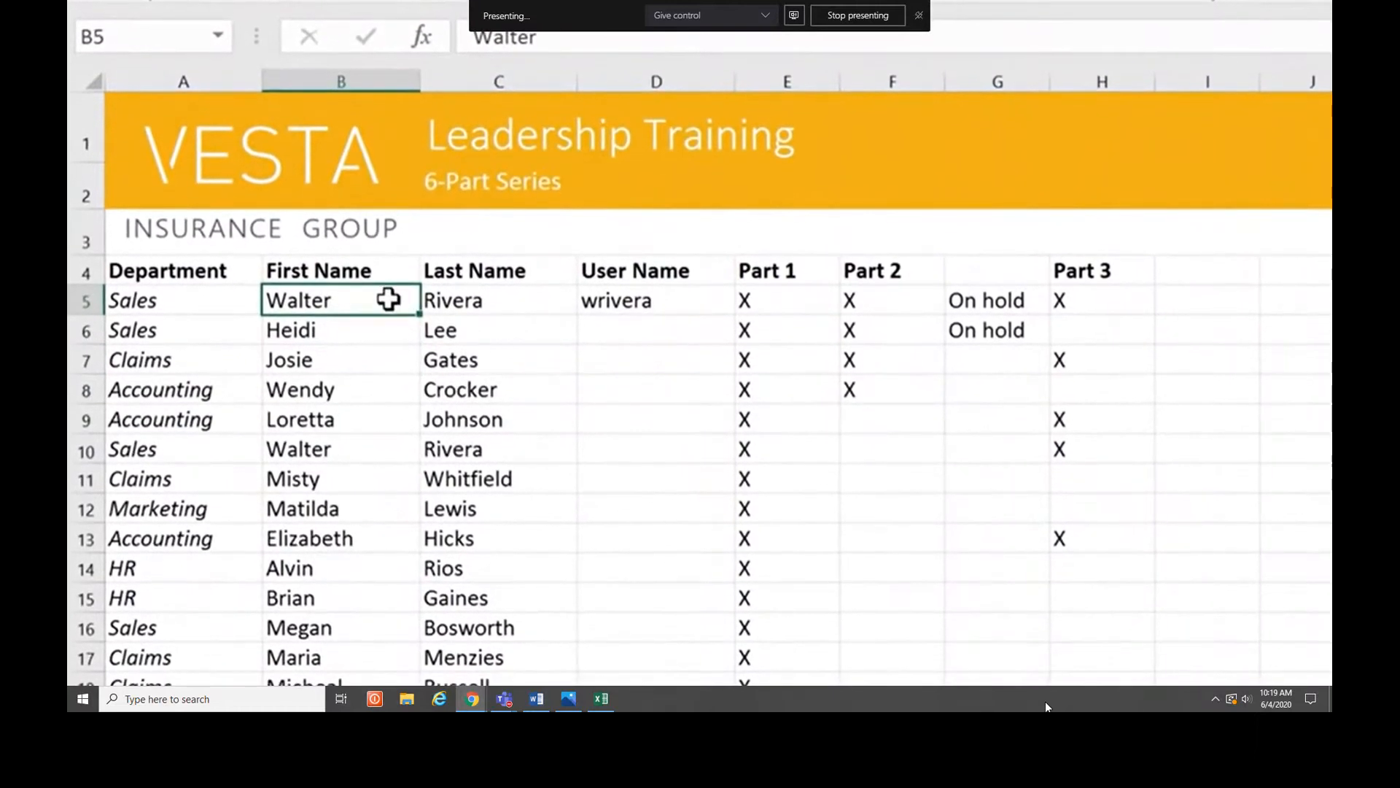
- Select the range of first and last names starting at B5, and replace that selection with cell B9 alone
drag(388, 299, 534, 682)
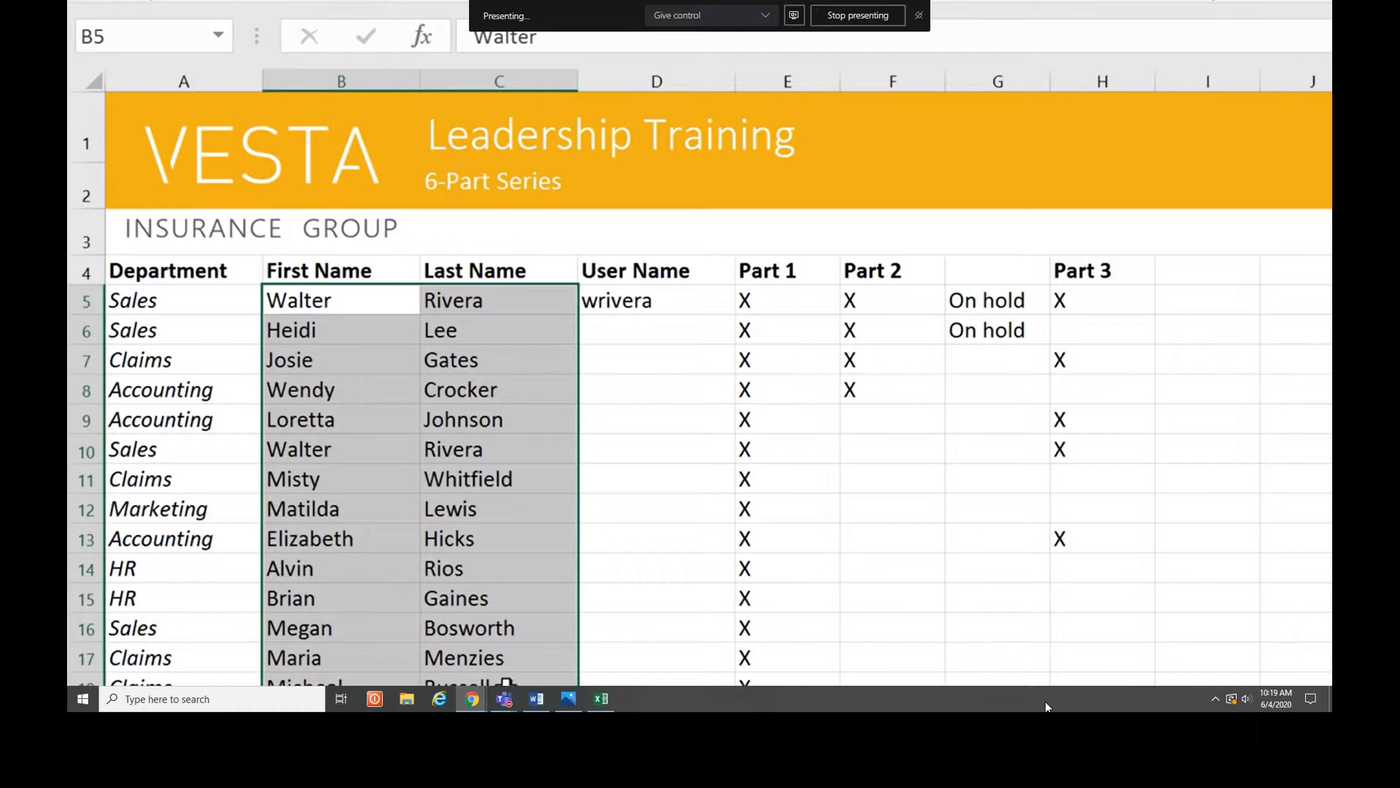
click(359, 425)
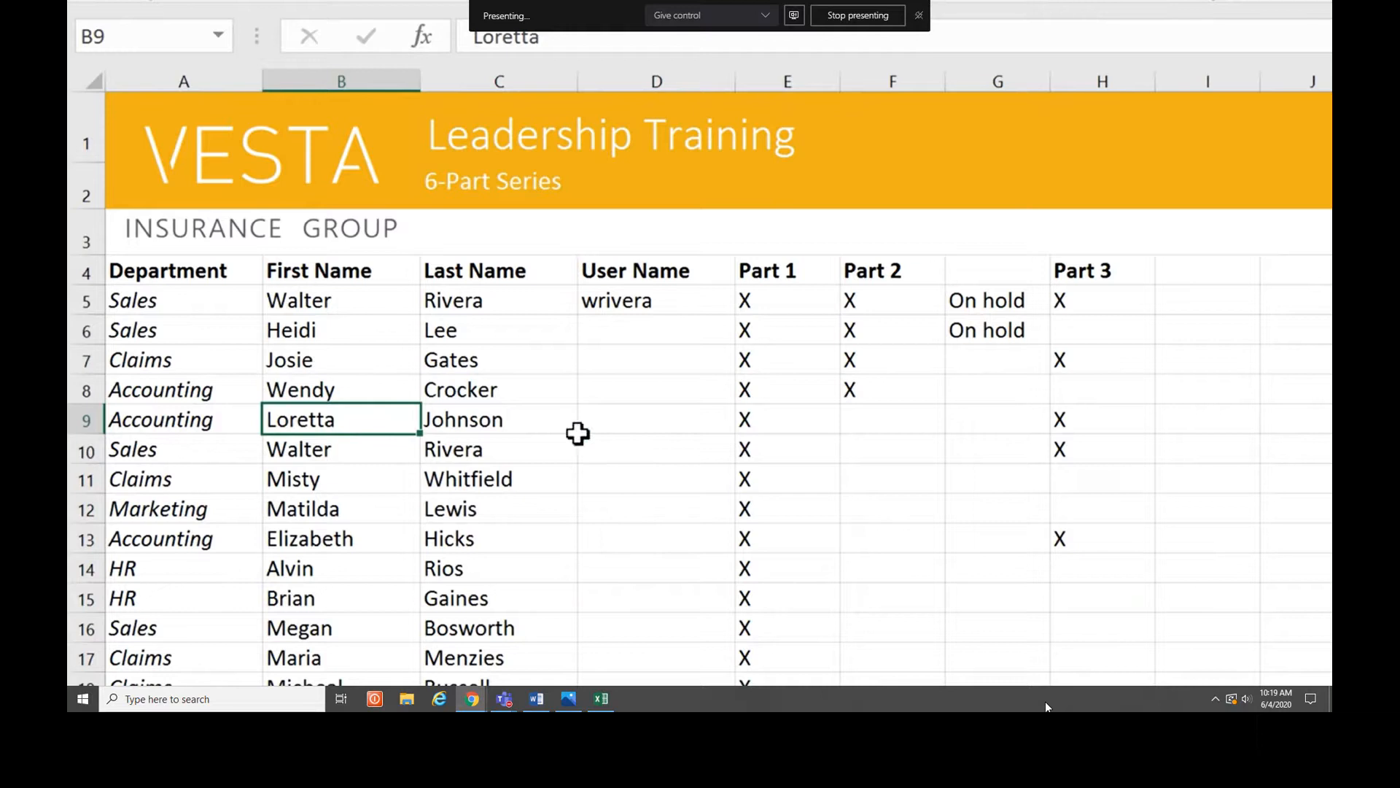
- Enter X in cell F9 of the Part 2 column
click(859, 426)
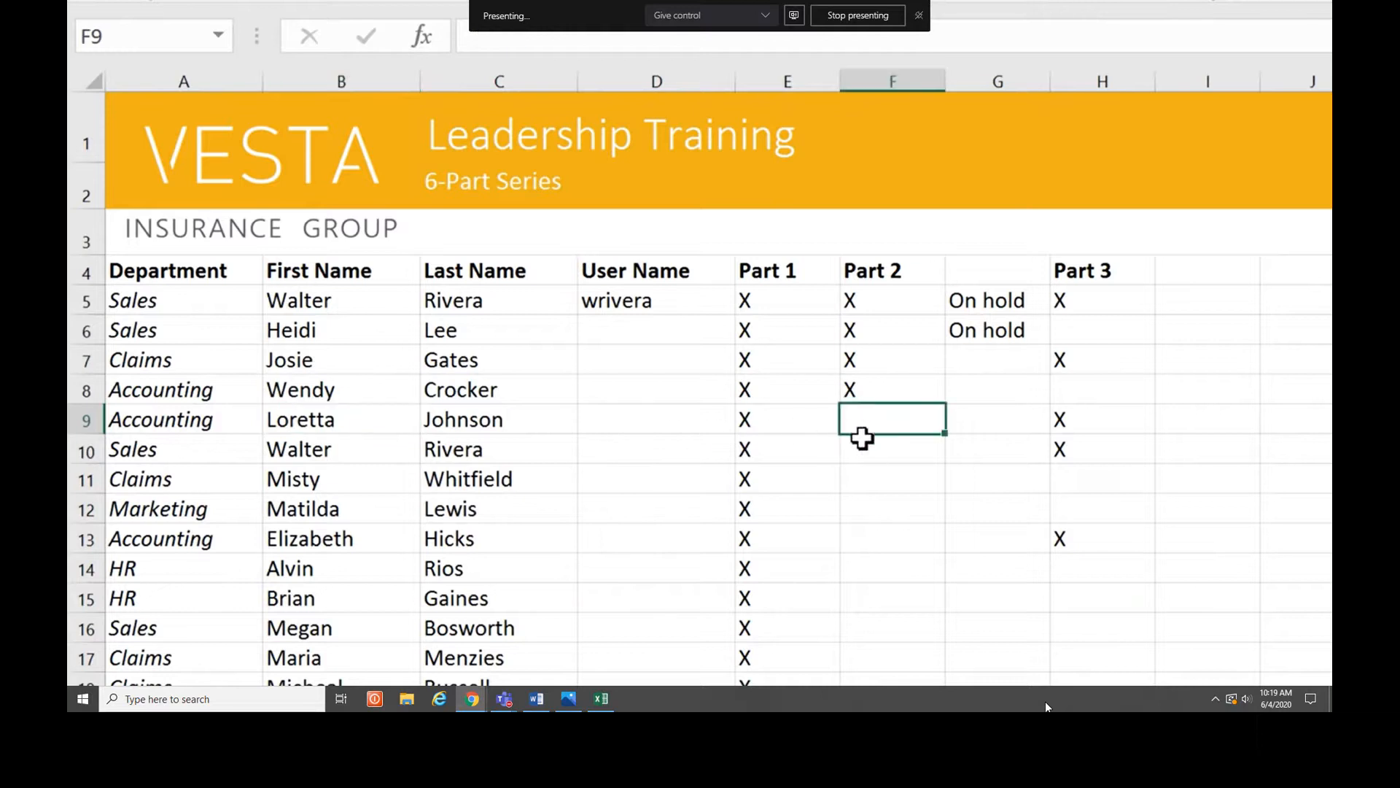
text(x)
key(BackSpace)
text(X)
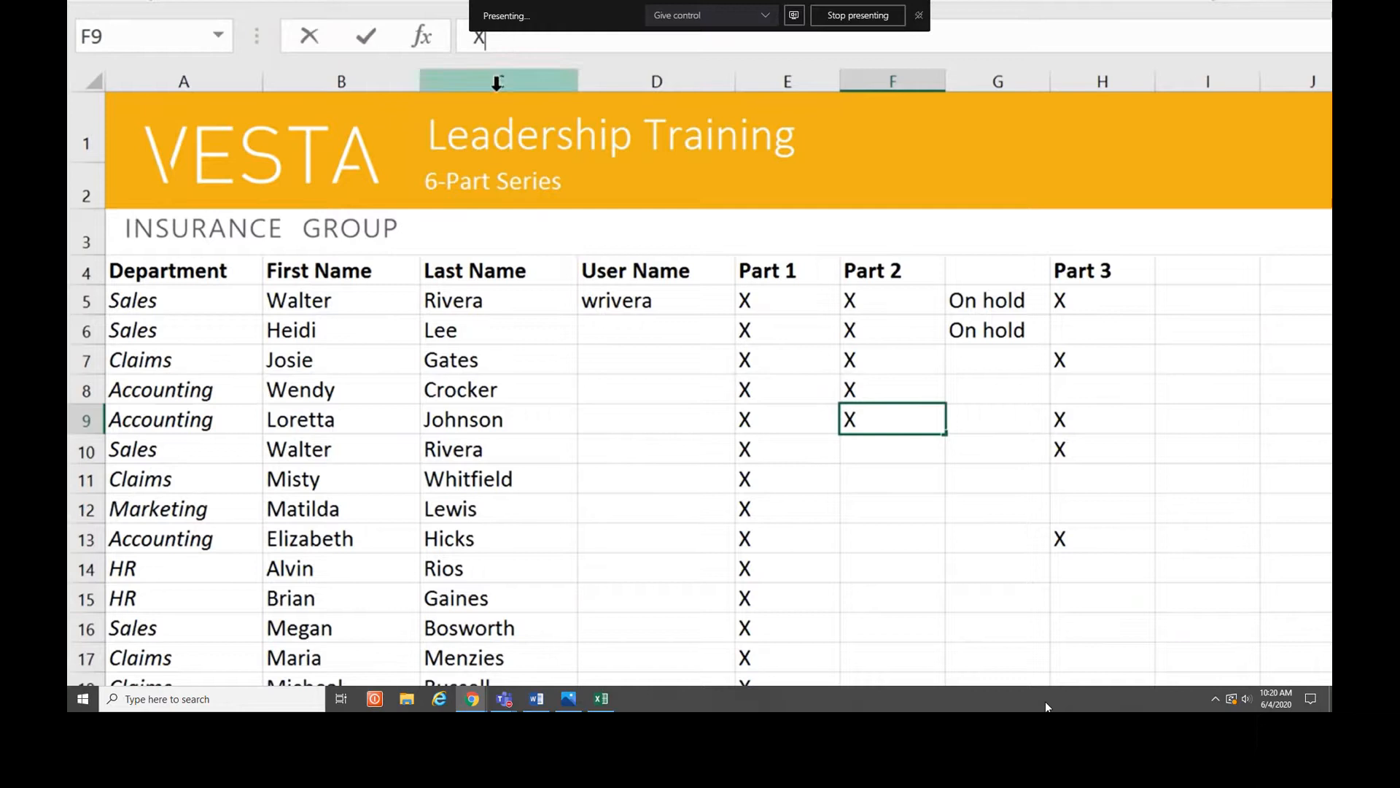
- Clear the contents of the duplicate record in A10:H10 and delete the emptied cells so the rows below shift up
click(385, 447)
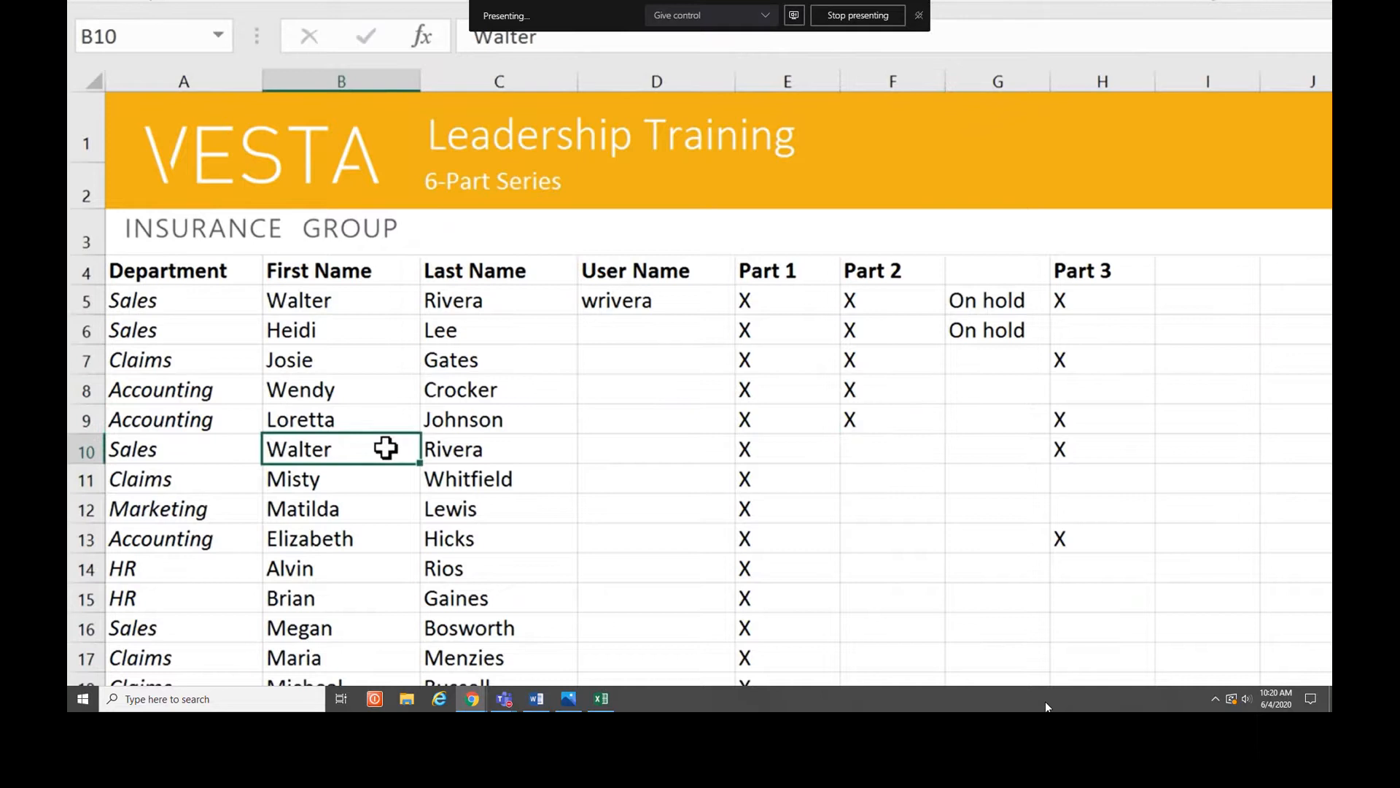
click(374, 297)
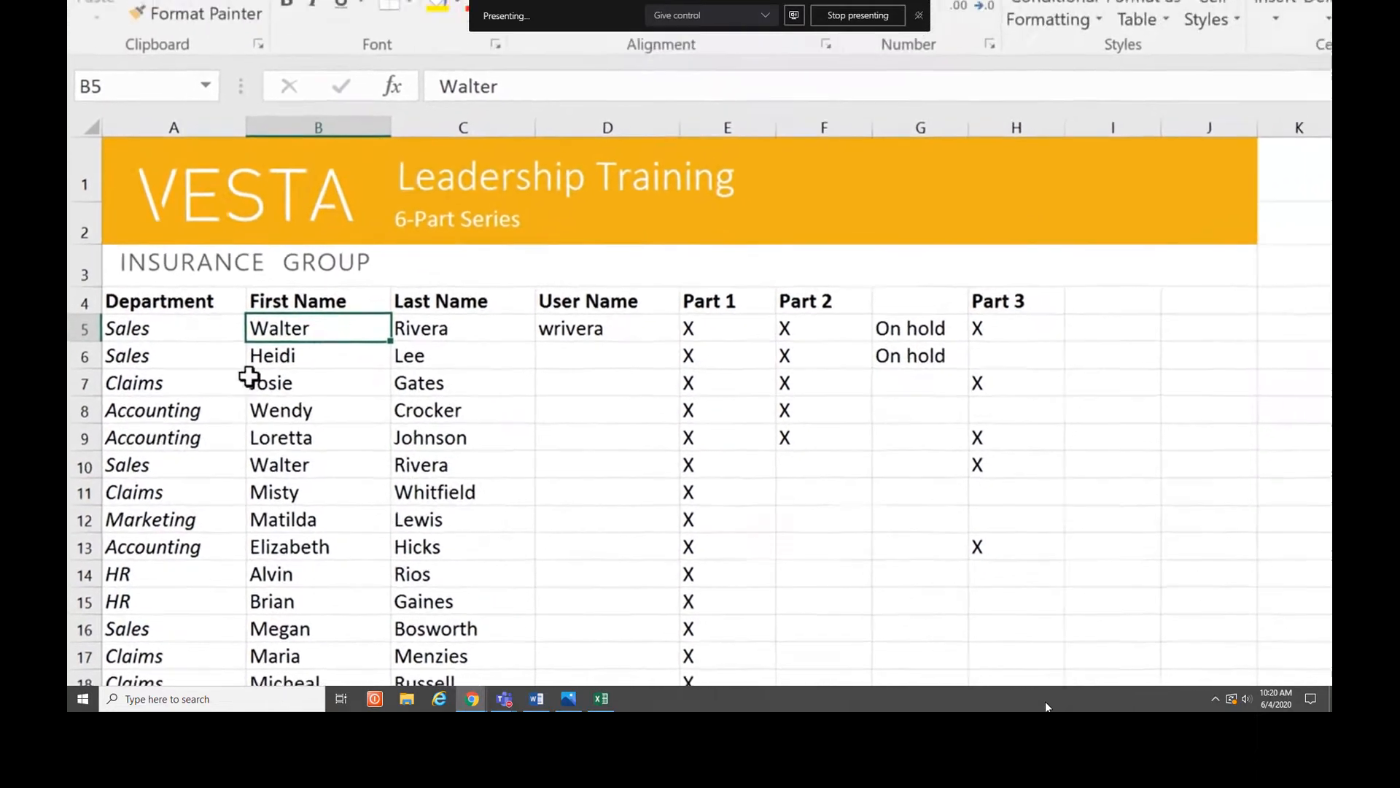
drag(215, 465, 505, 465)
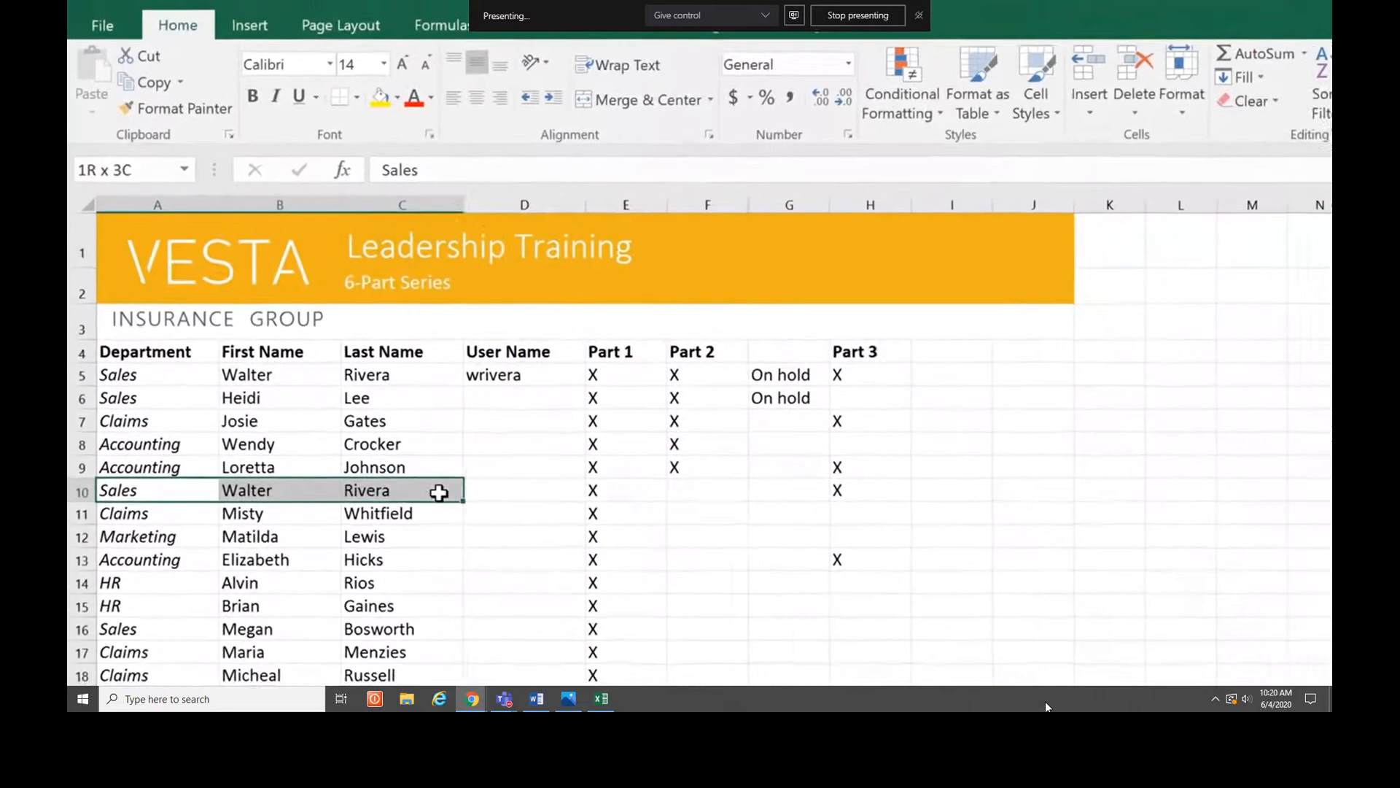
drag(438, 493, 890, 490)
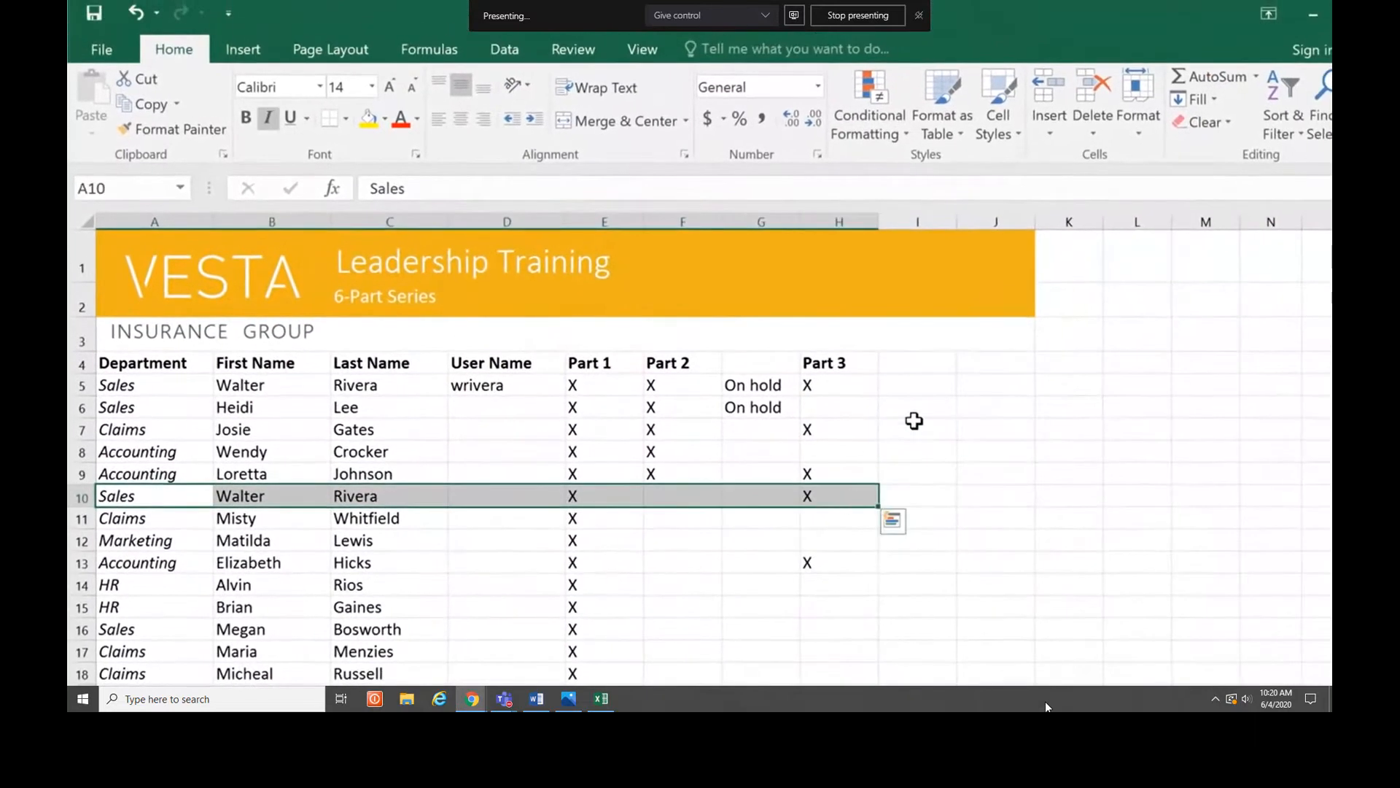
click(1224, 124)
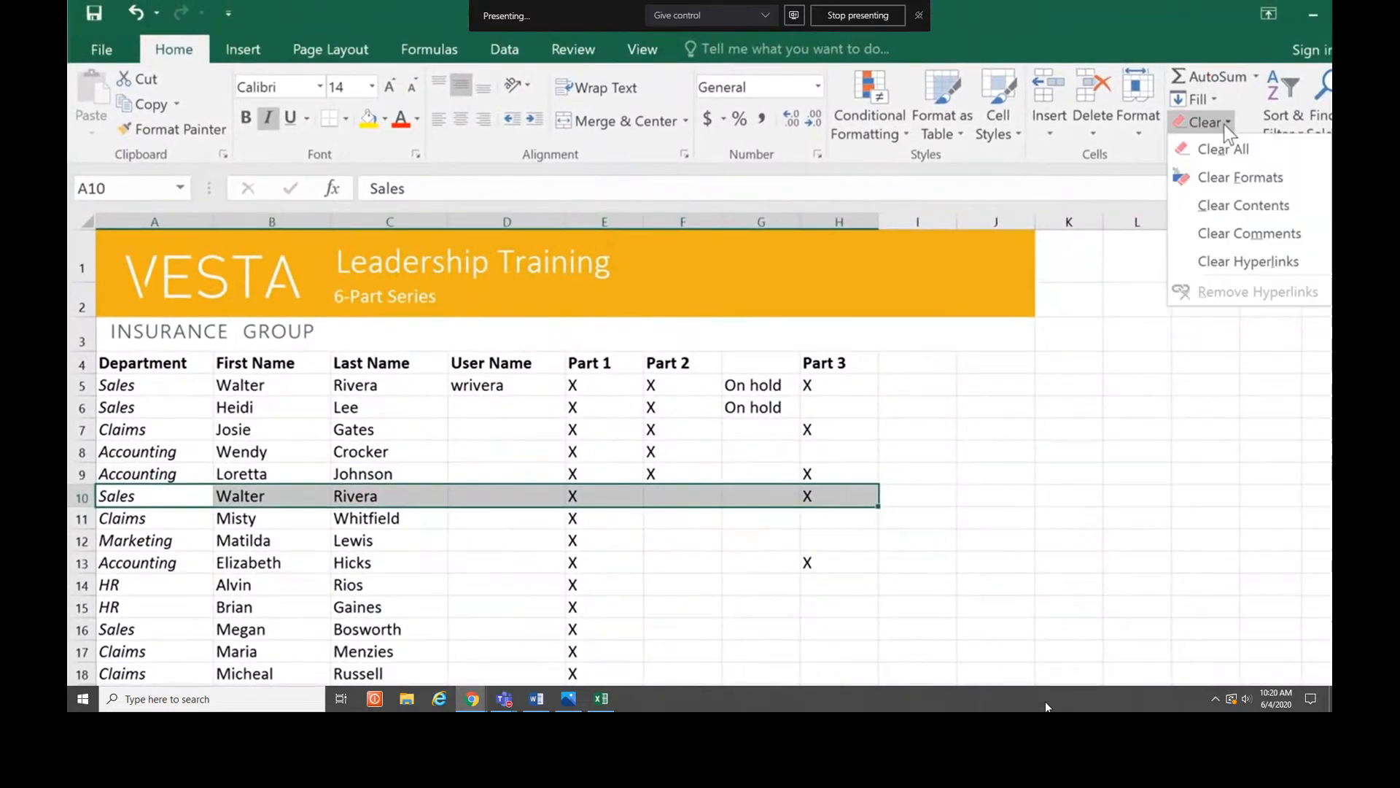
click(1228, 208)
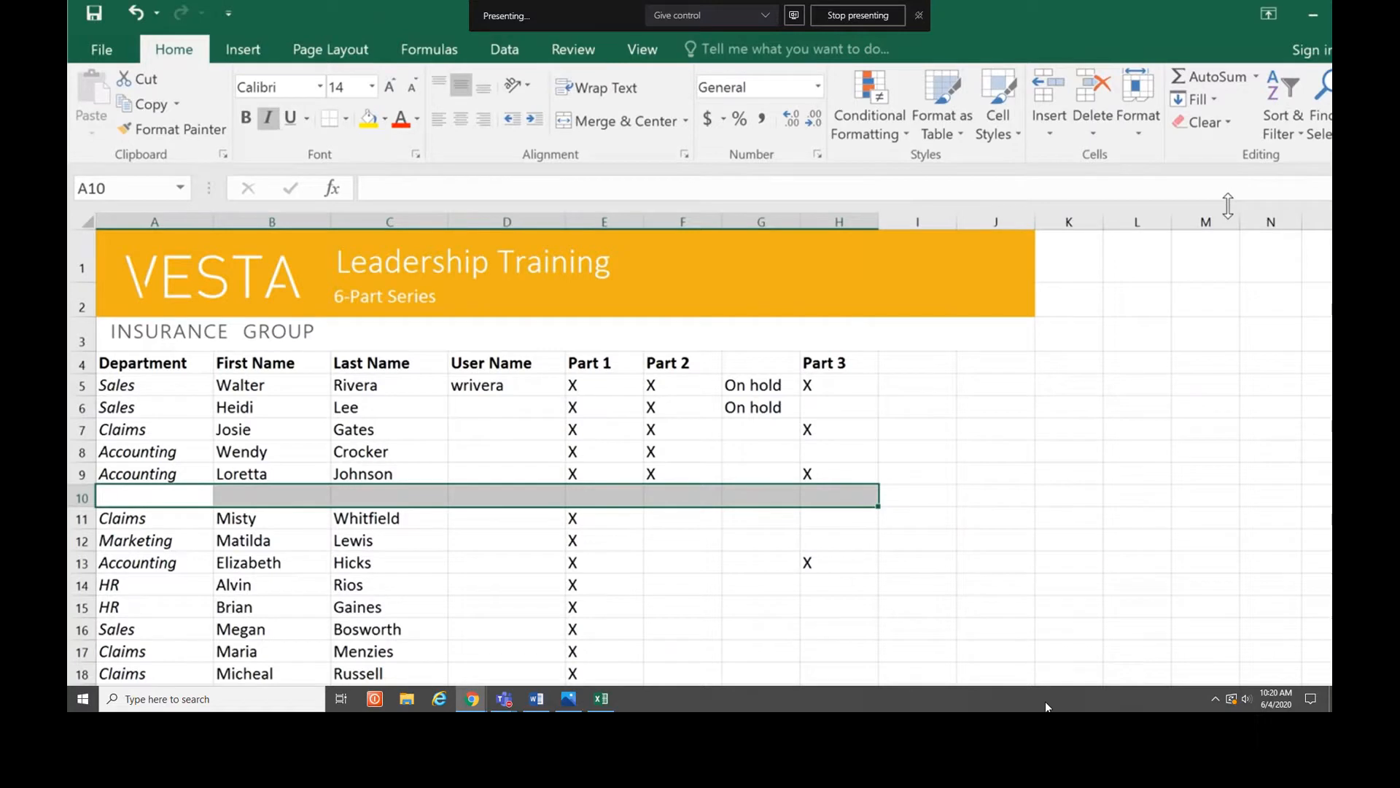
click(1082, 89)
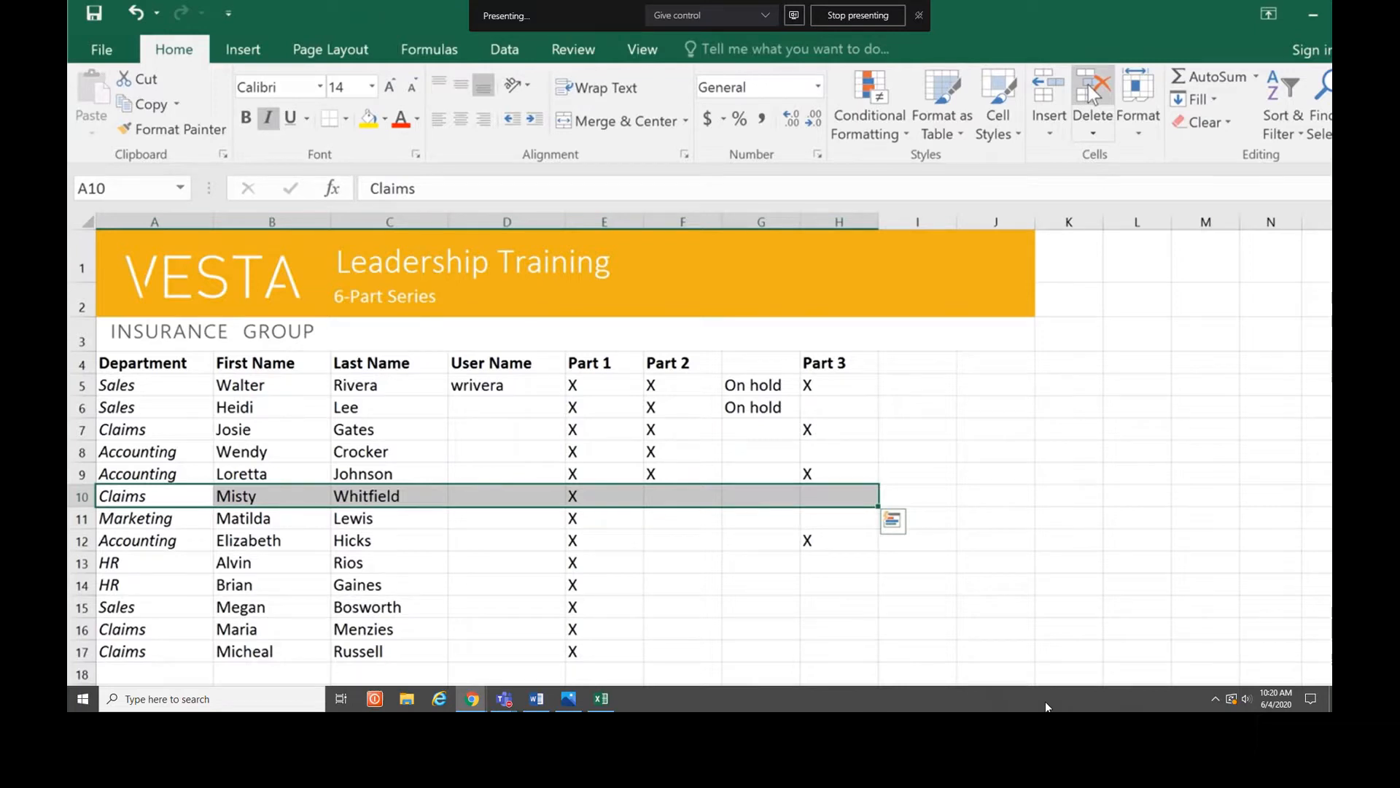
key(ctrl+z)
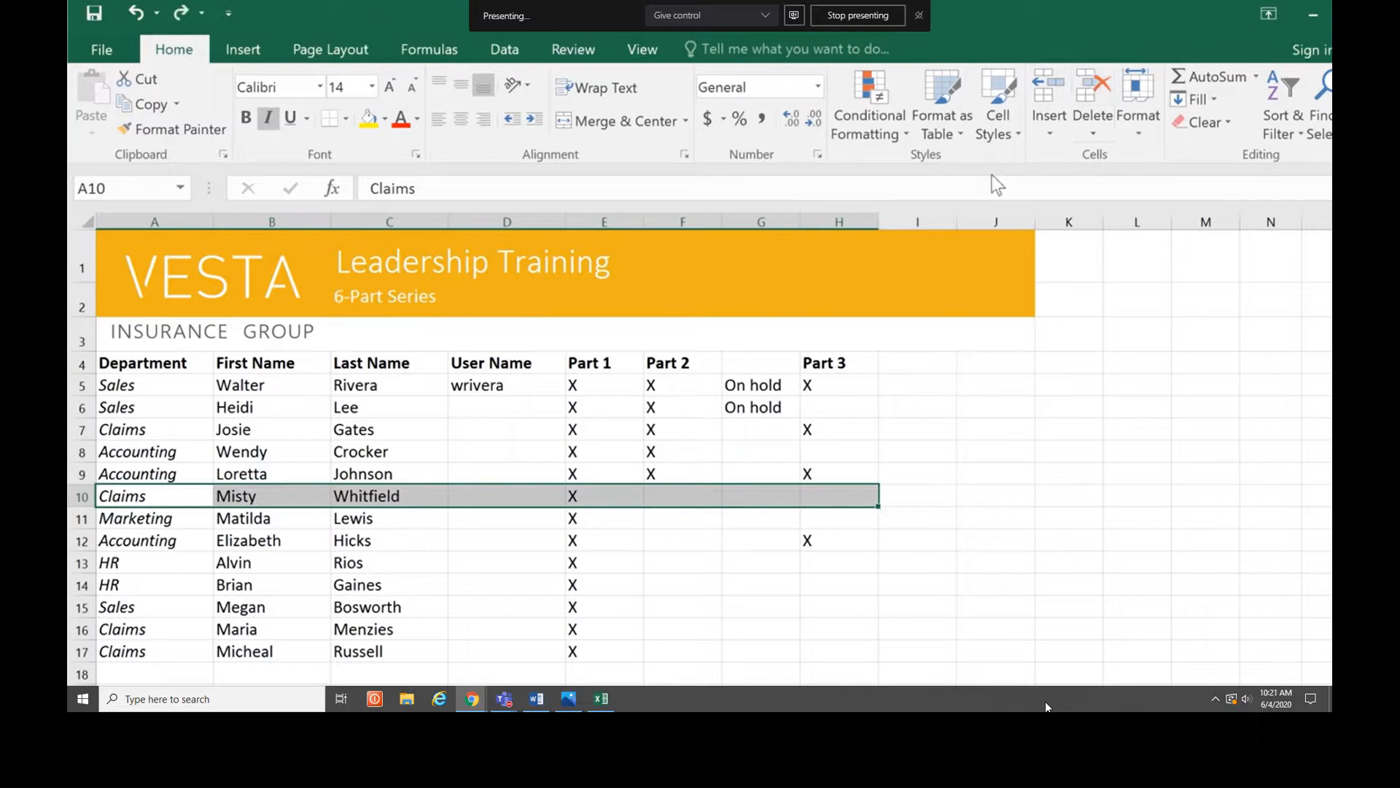
- Copy the X from F9 into F12:F17 of the Part 2 column and display the other paste options
click(709, 358)
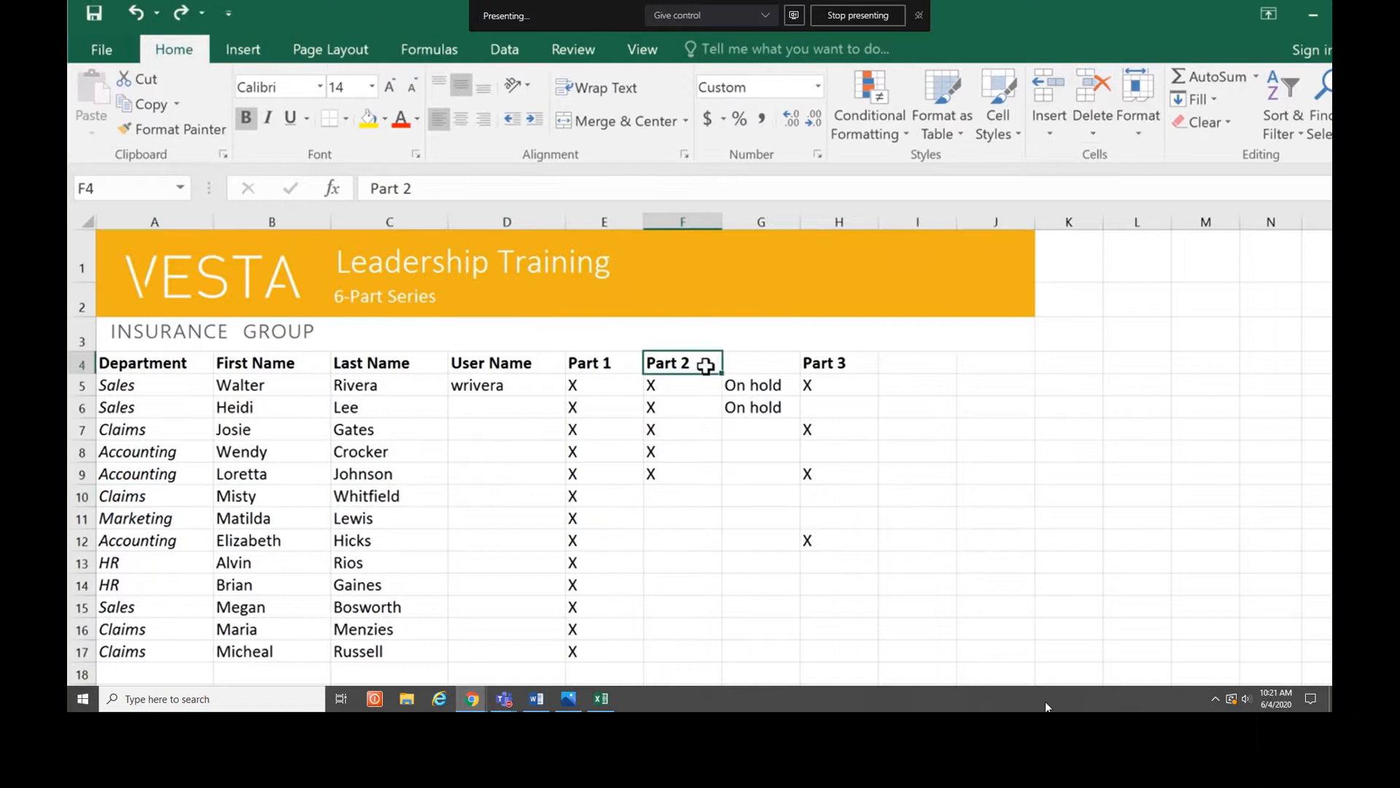
click(687, 471)
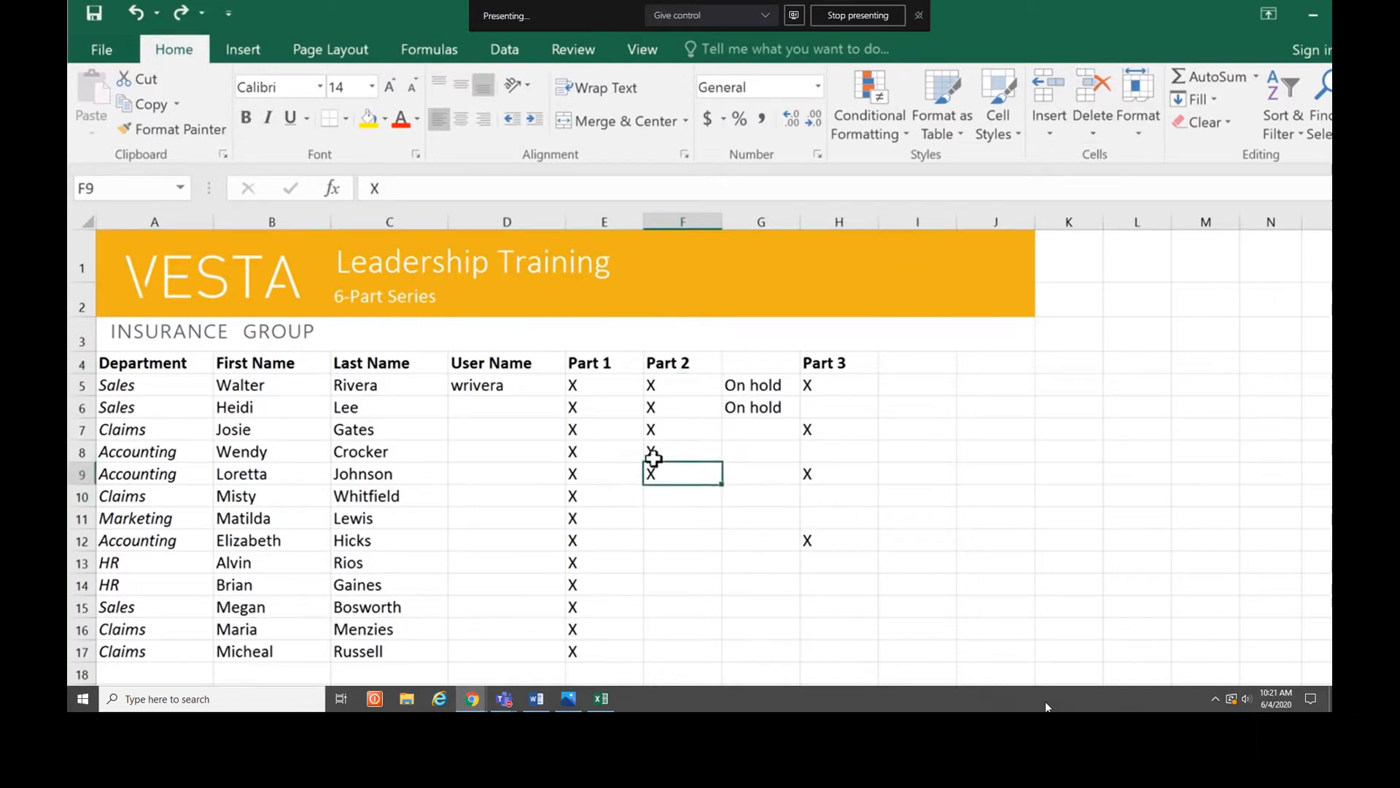
click(162, 105)
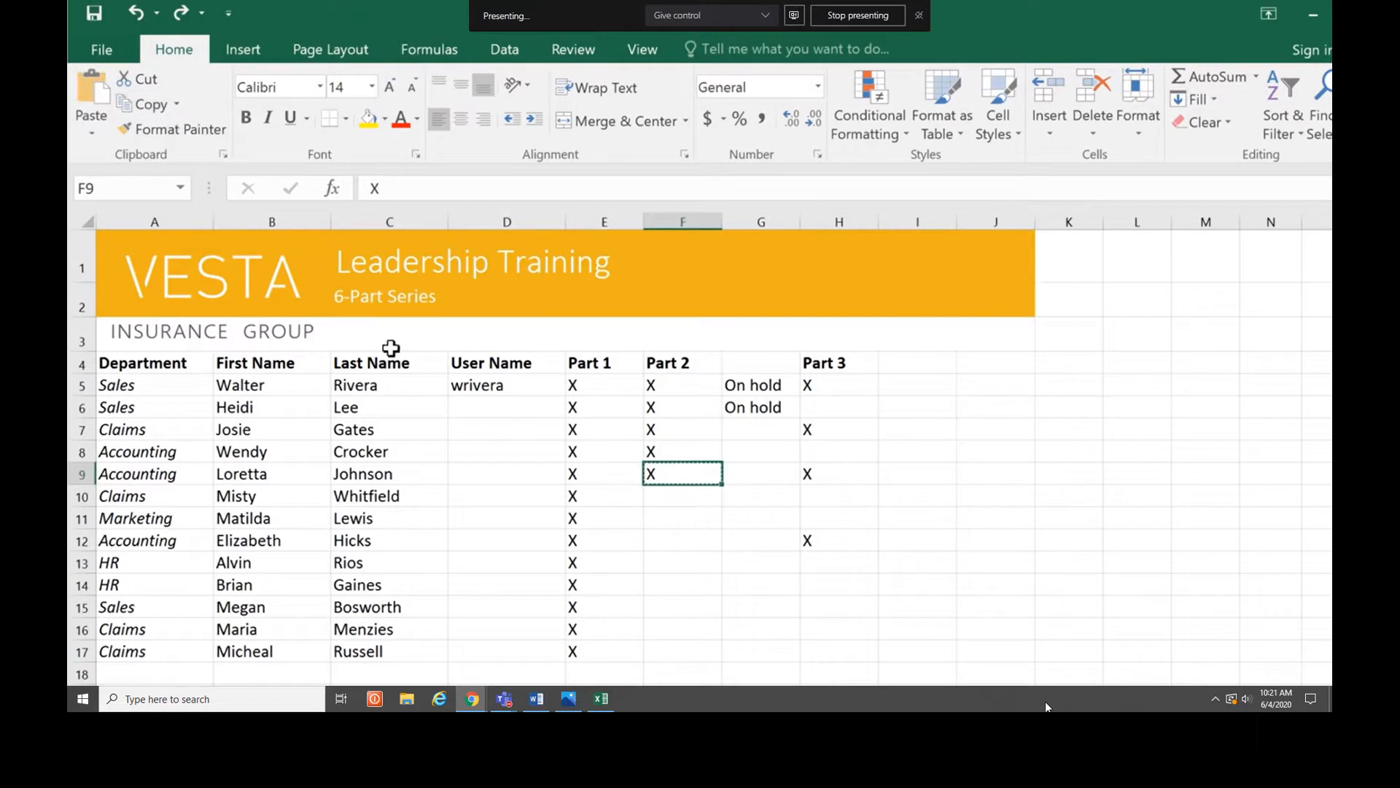
drag(666, 538, 665, 649)
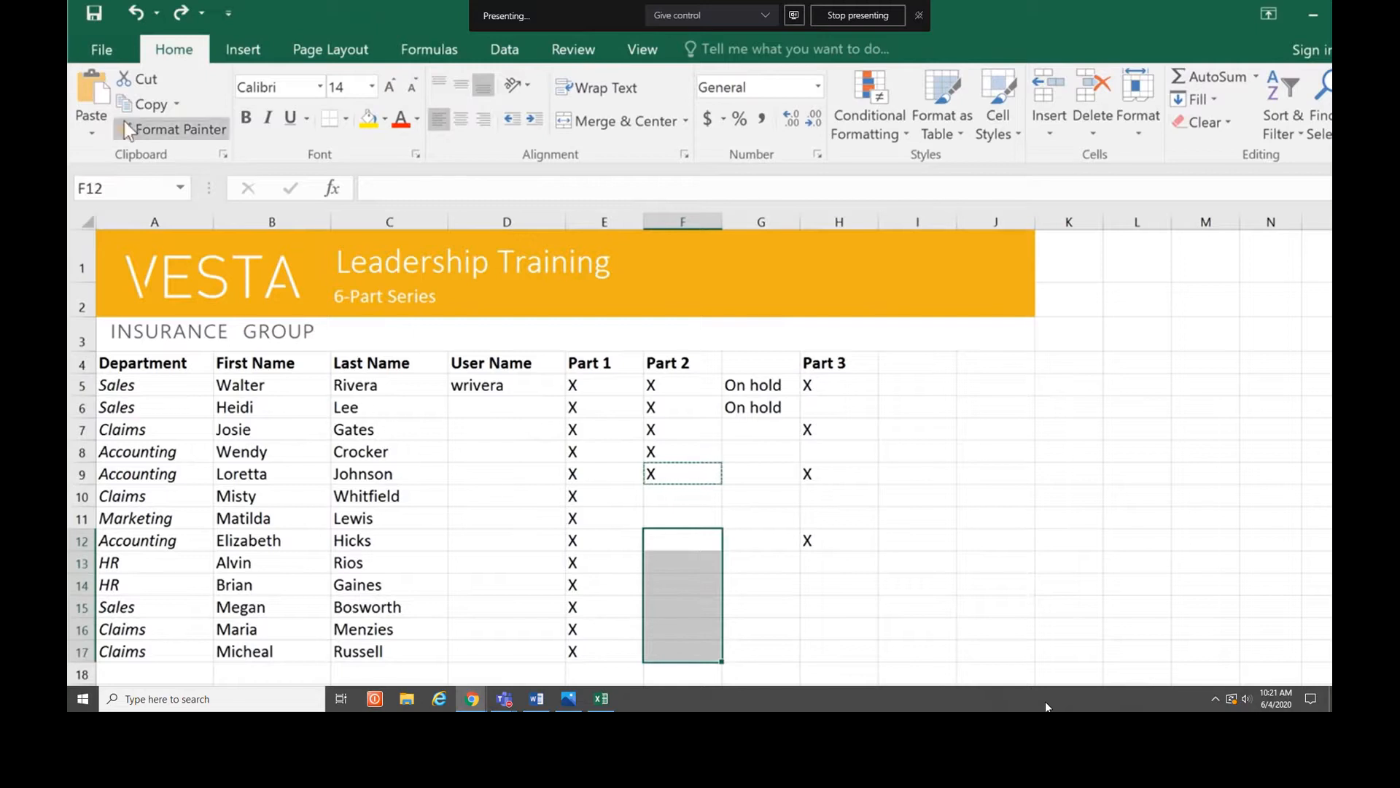
click(92, 99)
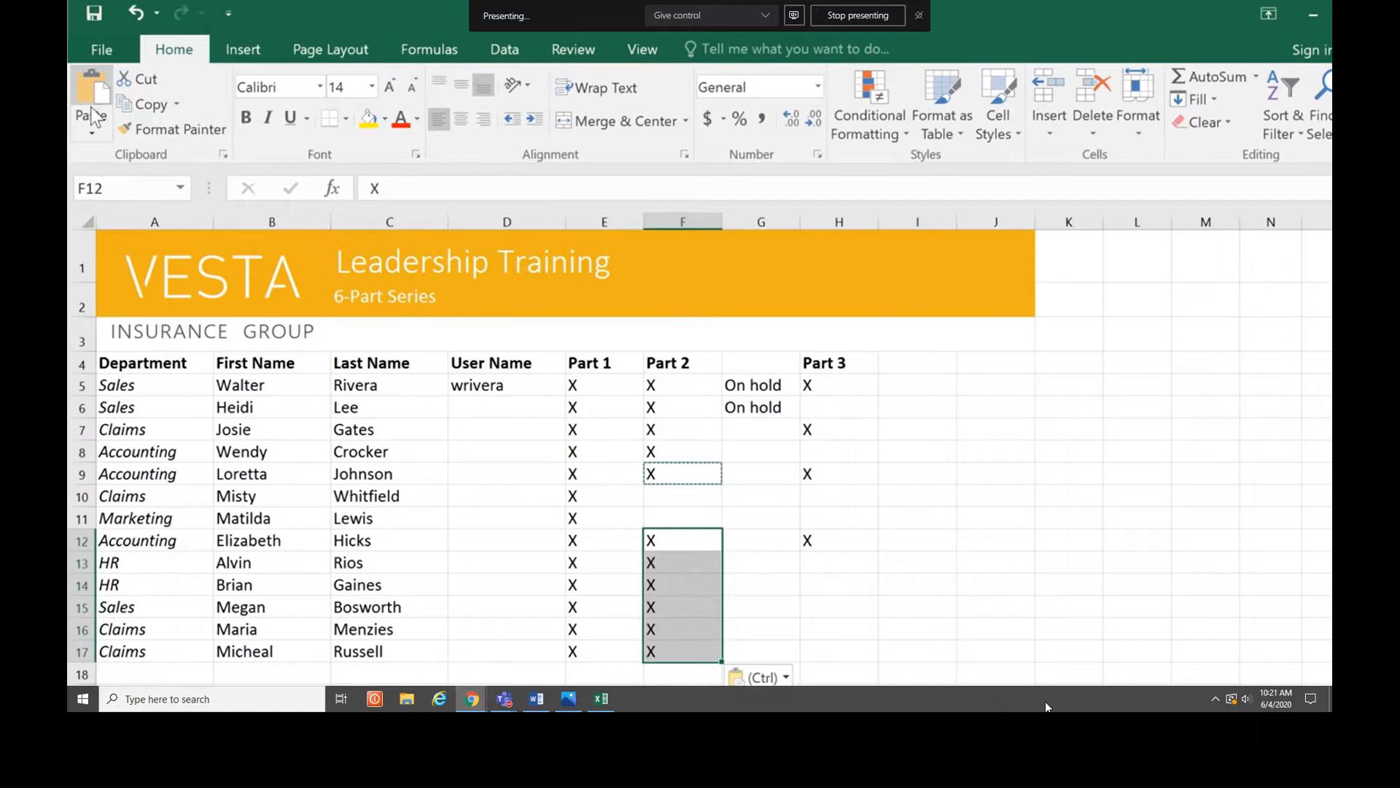
click(93, 133)
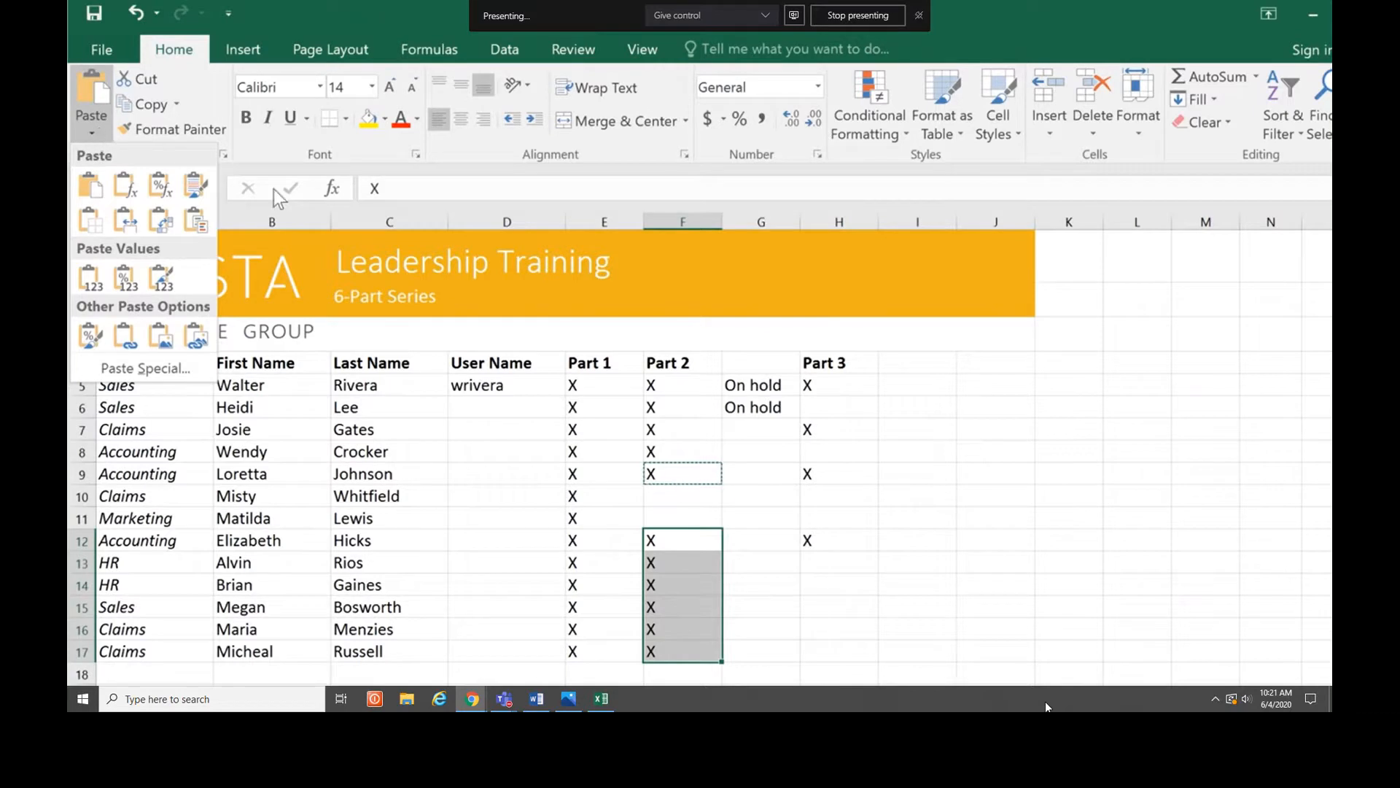
- Cut the two On hold entries in G5:G6 and paste them into F10:F11
click(786, 389)
drag(786, 389, 788, 406)
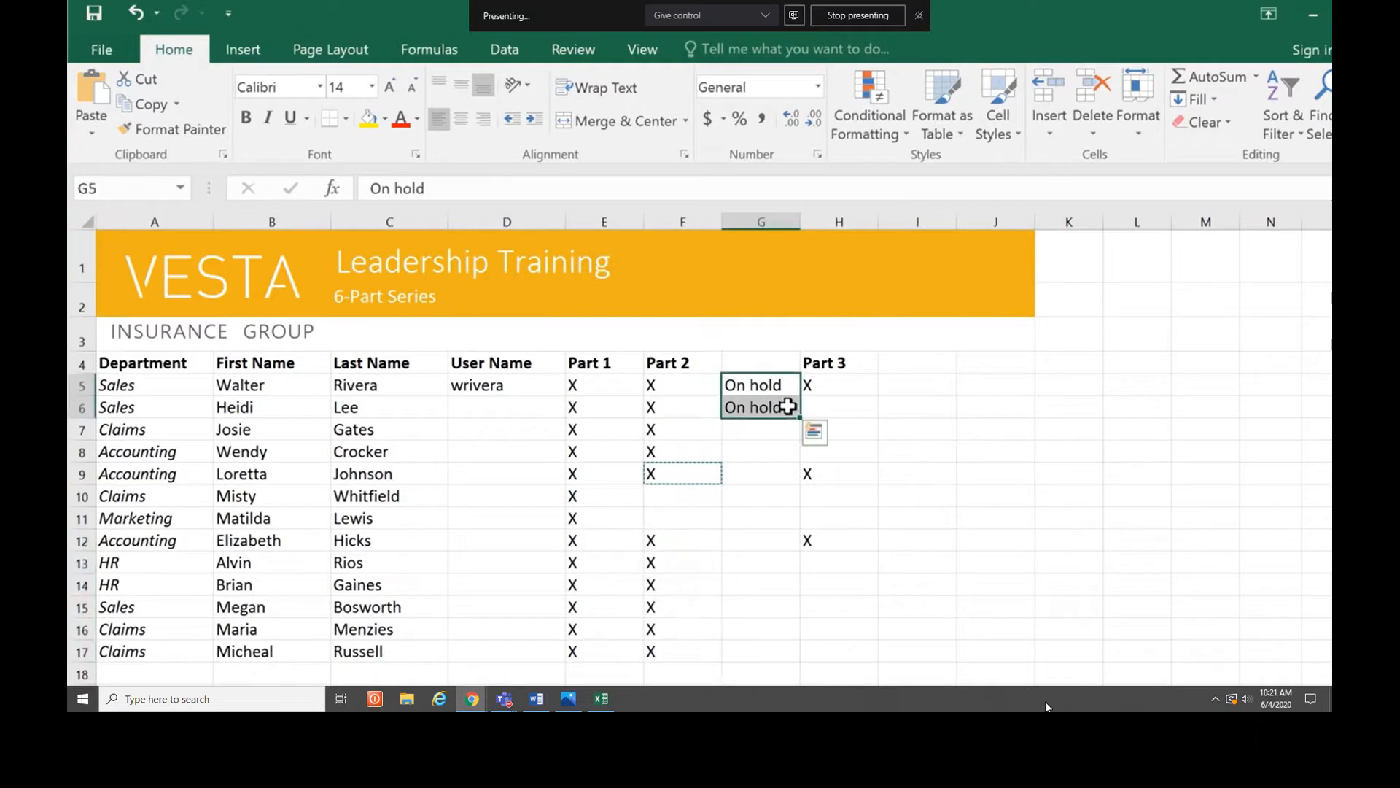
right_click(788, 407)
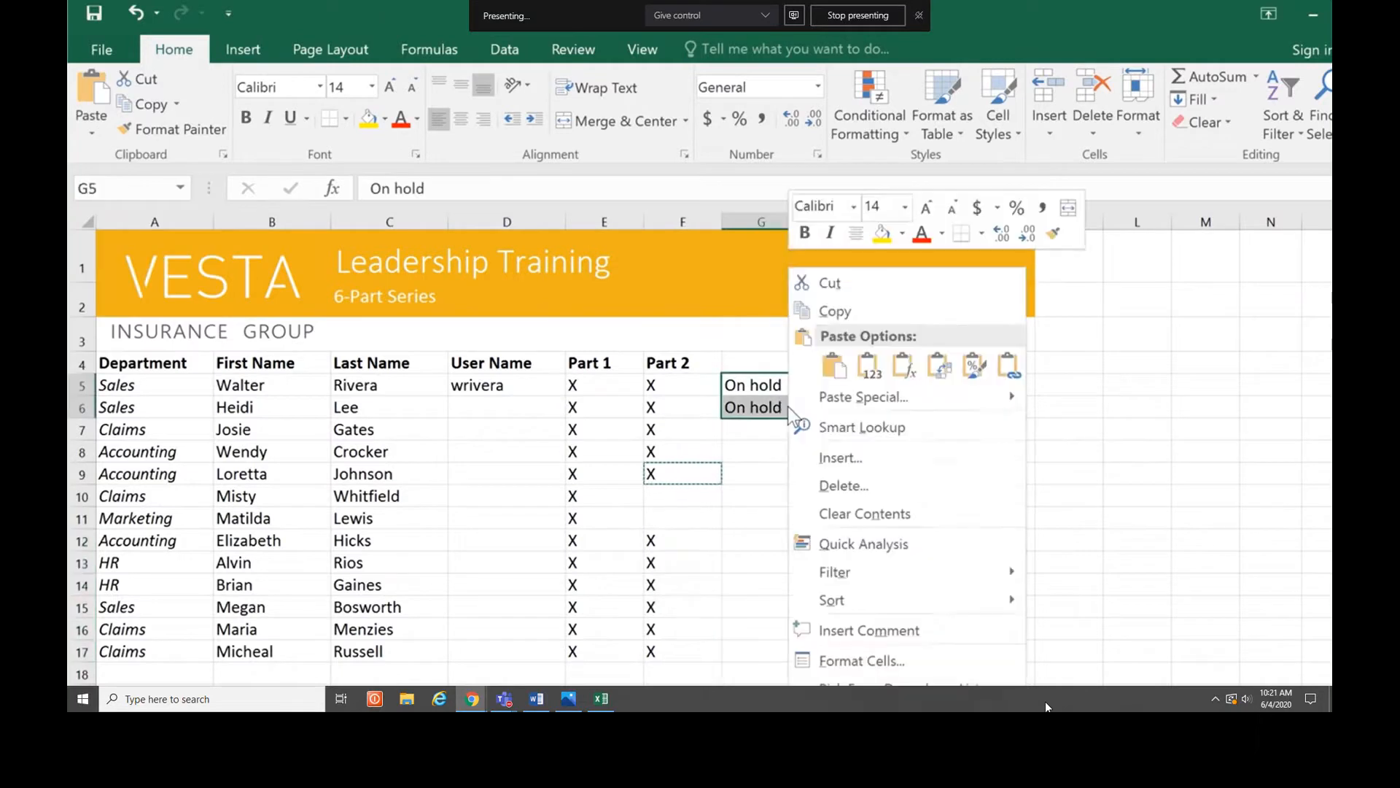
click(844, 283)
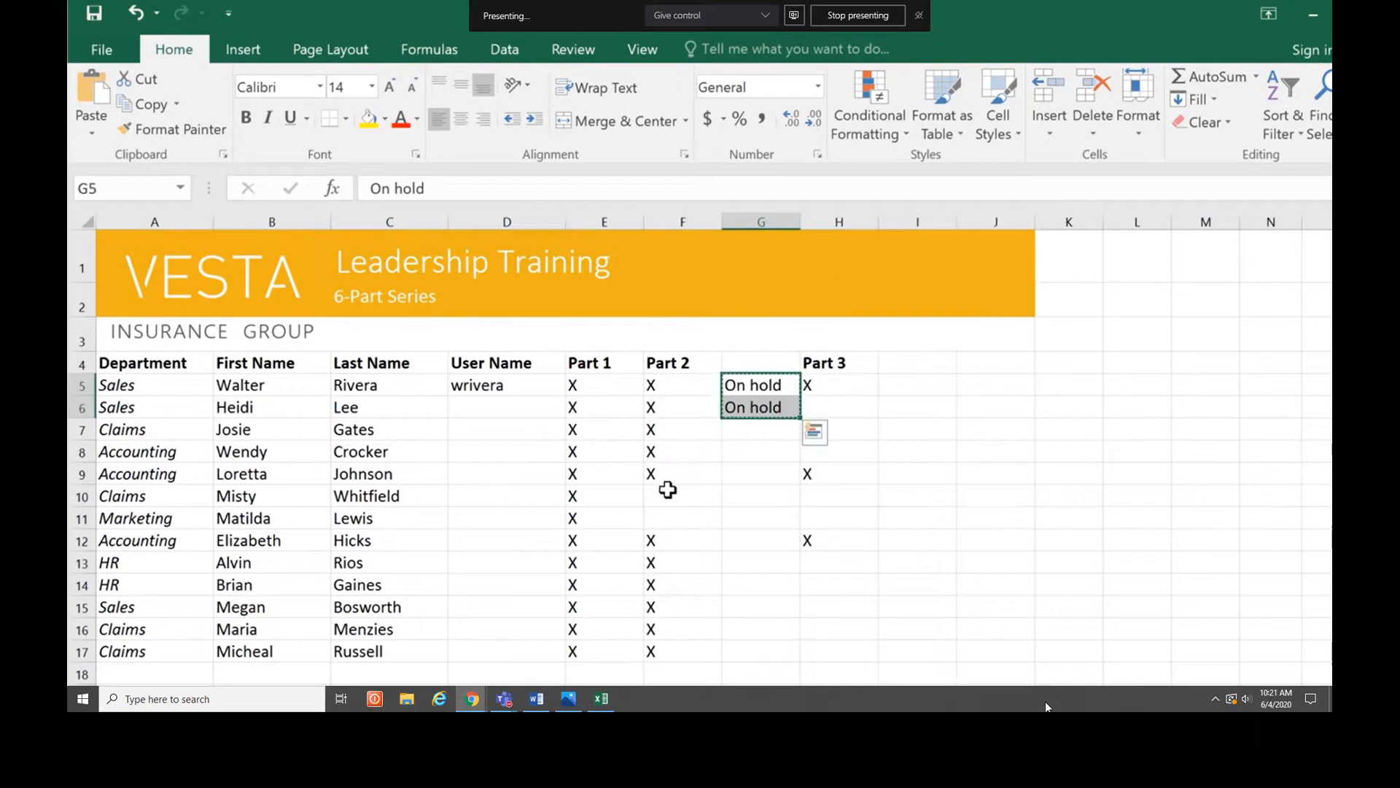
drag(666, 494, 666, 518)
right_click(668, 522)
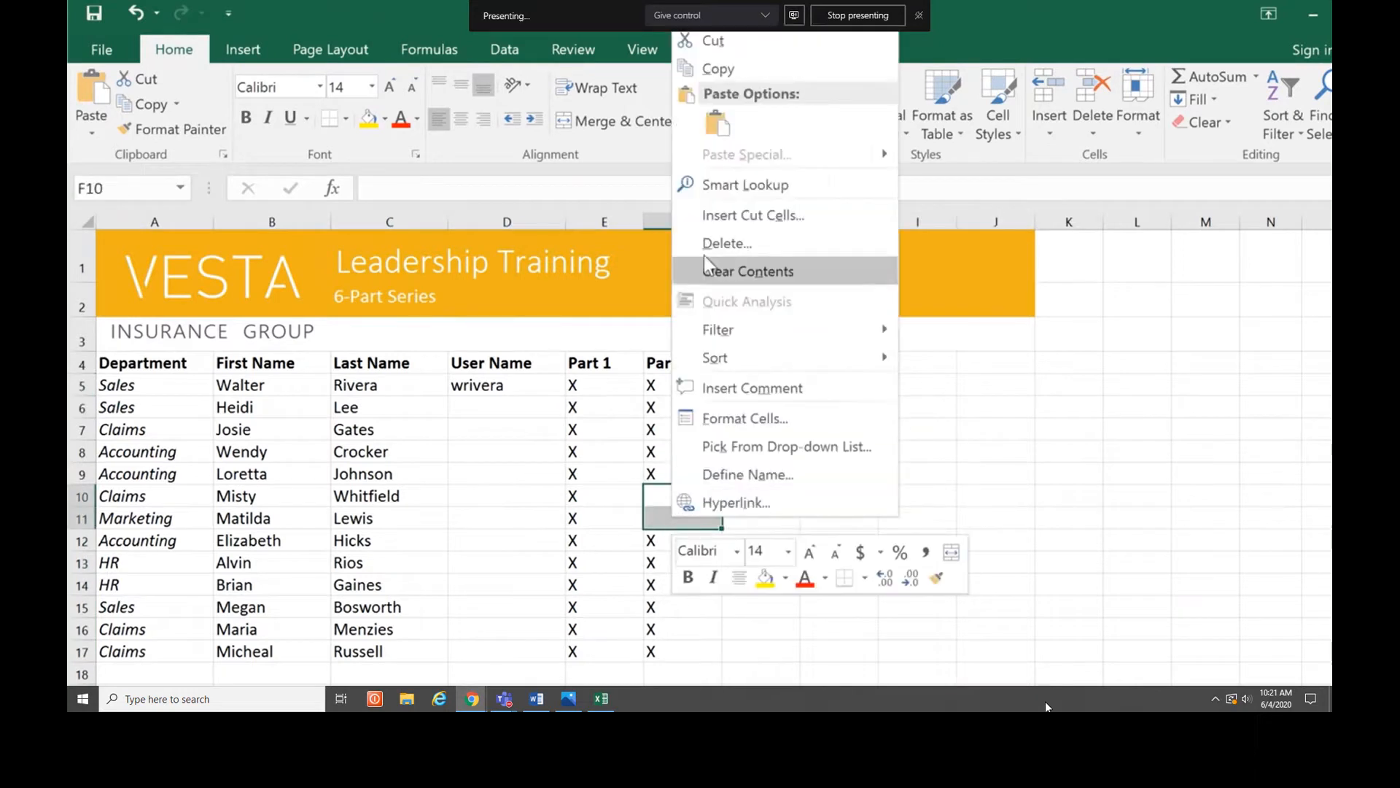
click(717, 124)
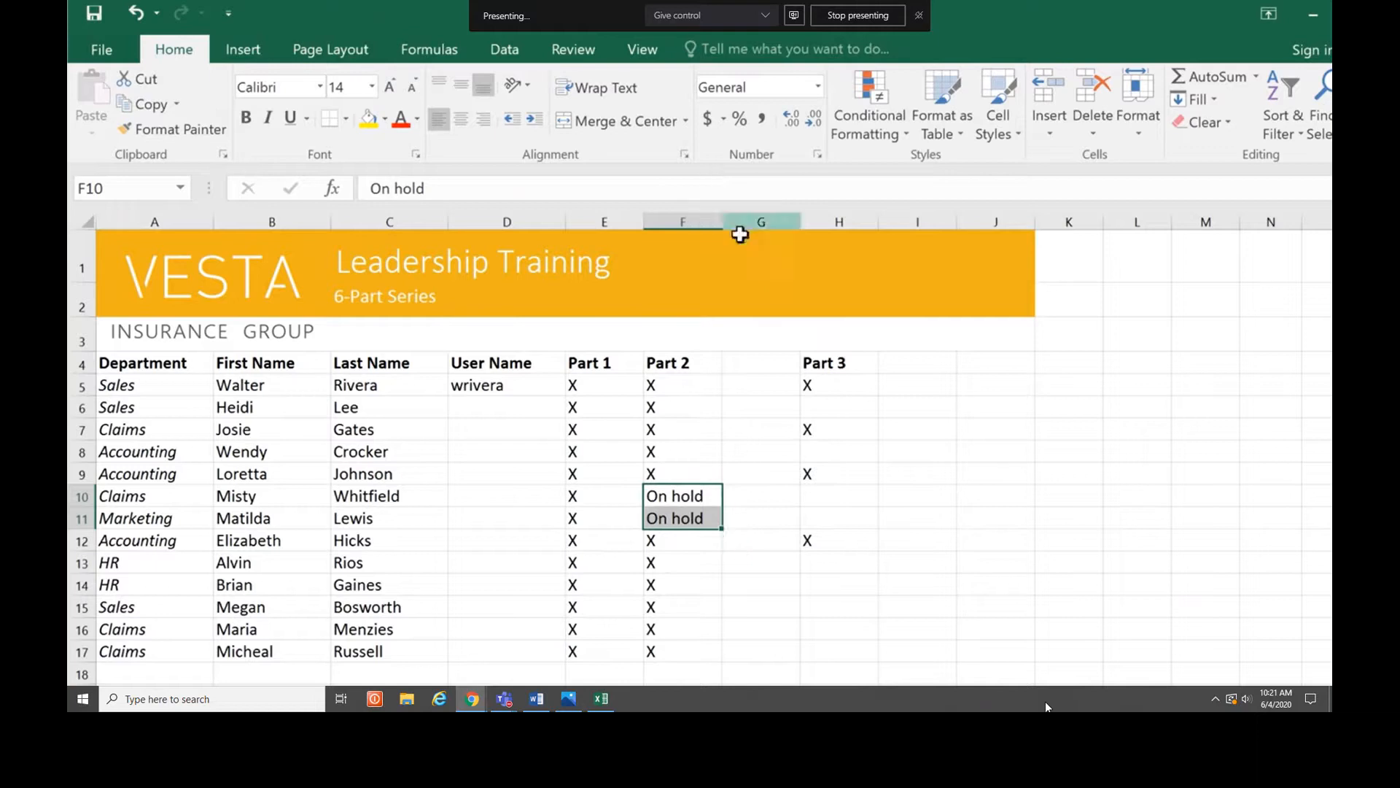
- Move the Part 3 column range H4:H12 one column over to G4:G12
click(848, 371)
drag(849, 376, 856, 537)
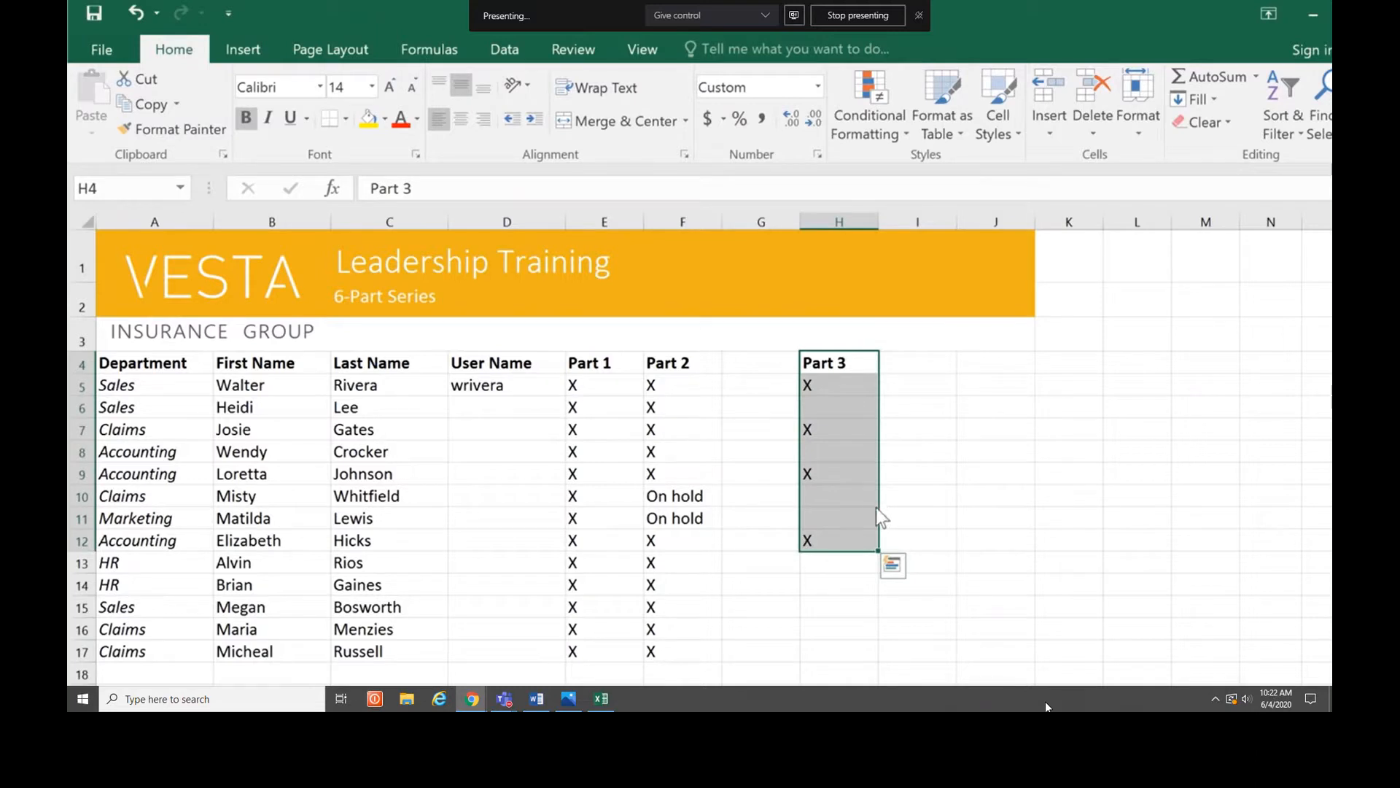
drag(877, 514, 785, 507)
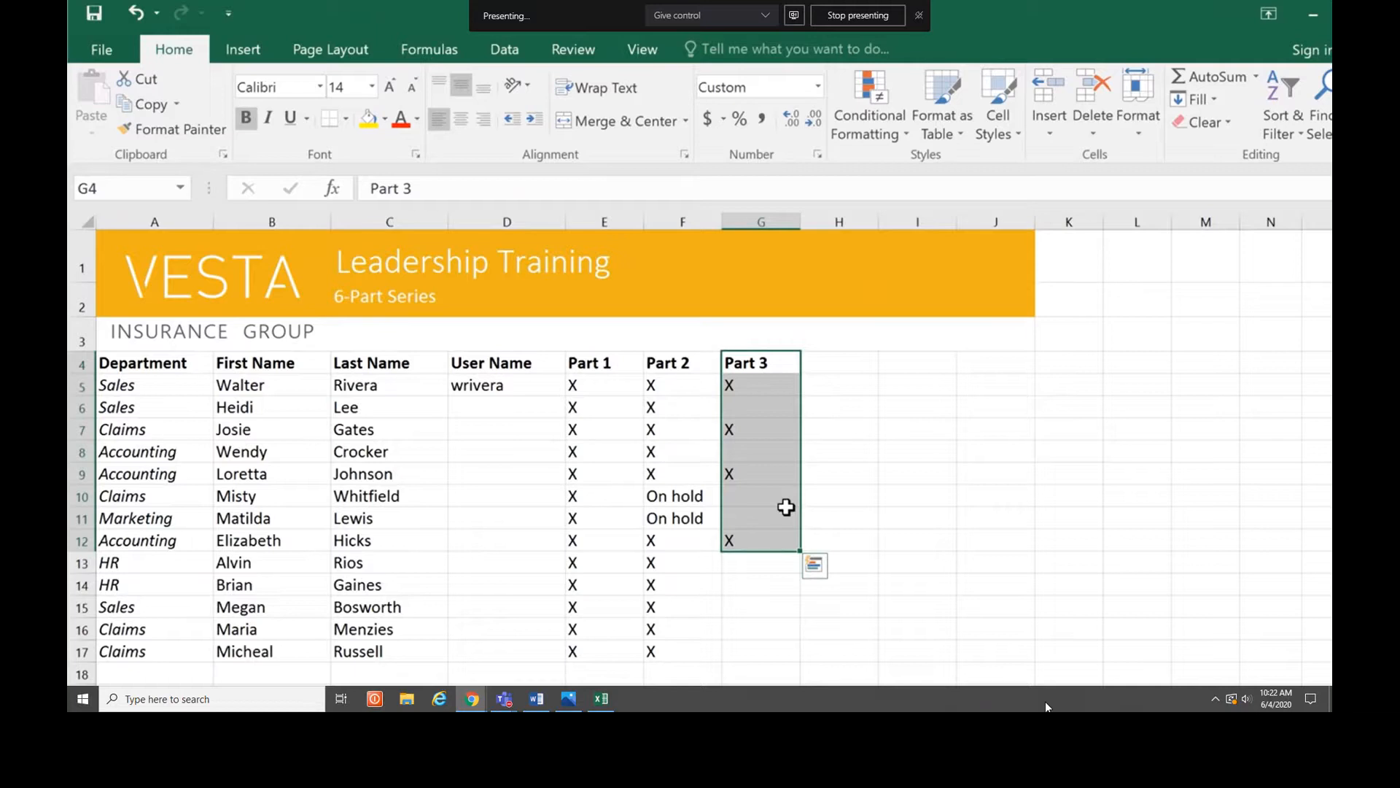
- Fill the X in G12 down to G17 and extend the Part 3 heading from G4 across row 4 to column J
click(785, 541)
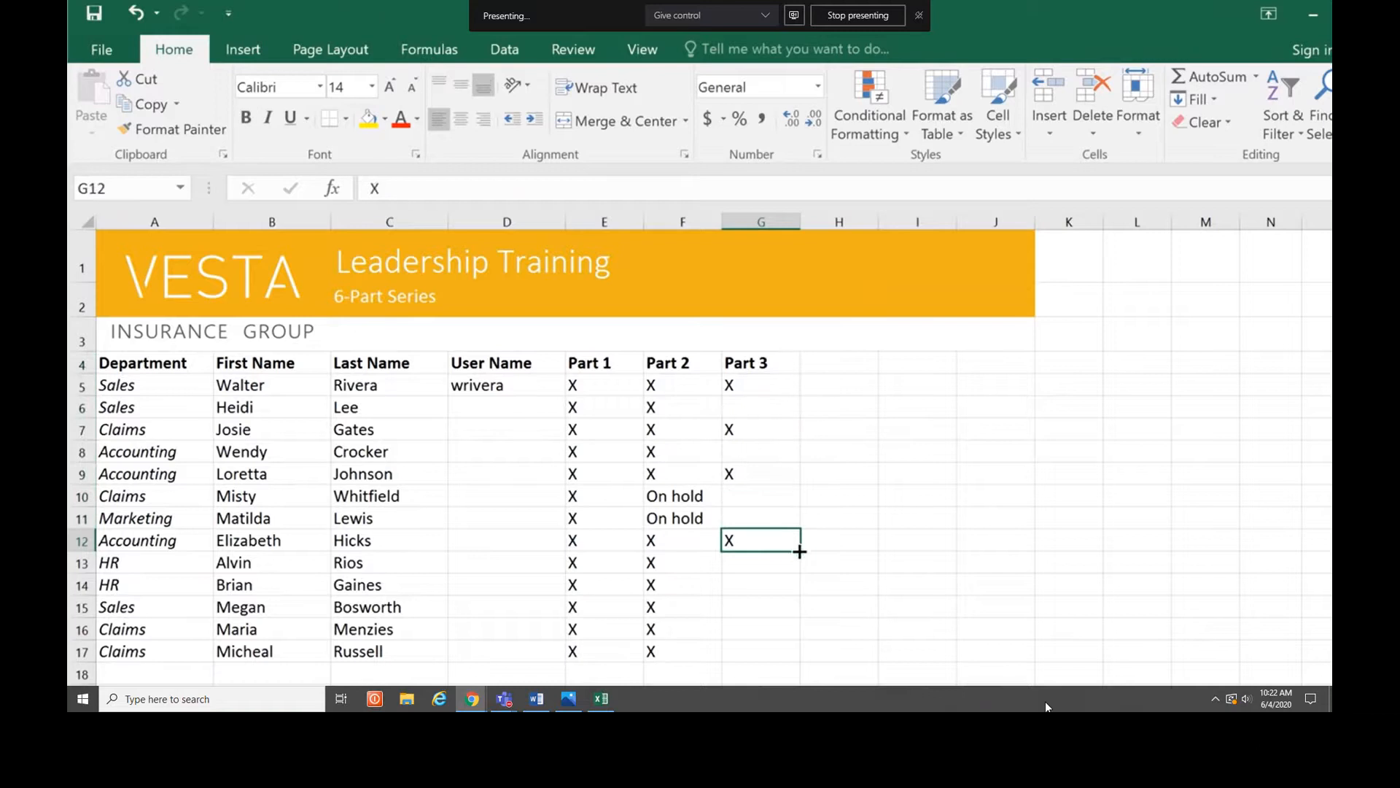
drag(800, 552, 795, 656)
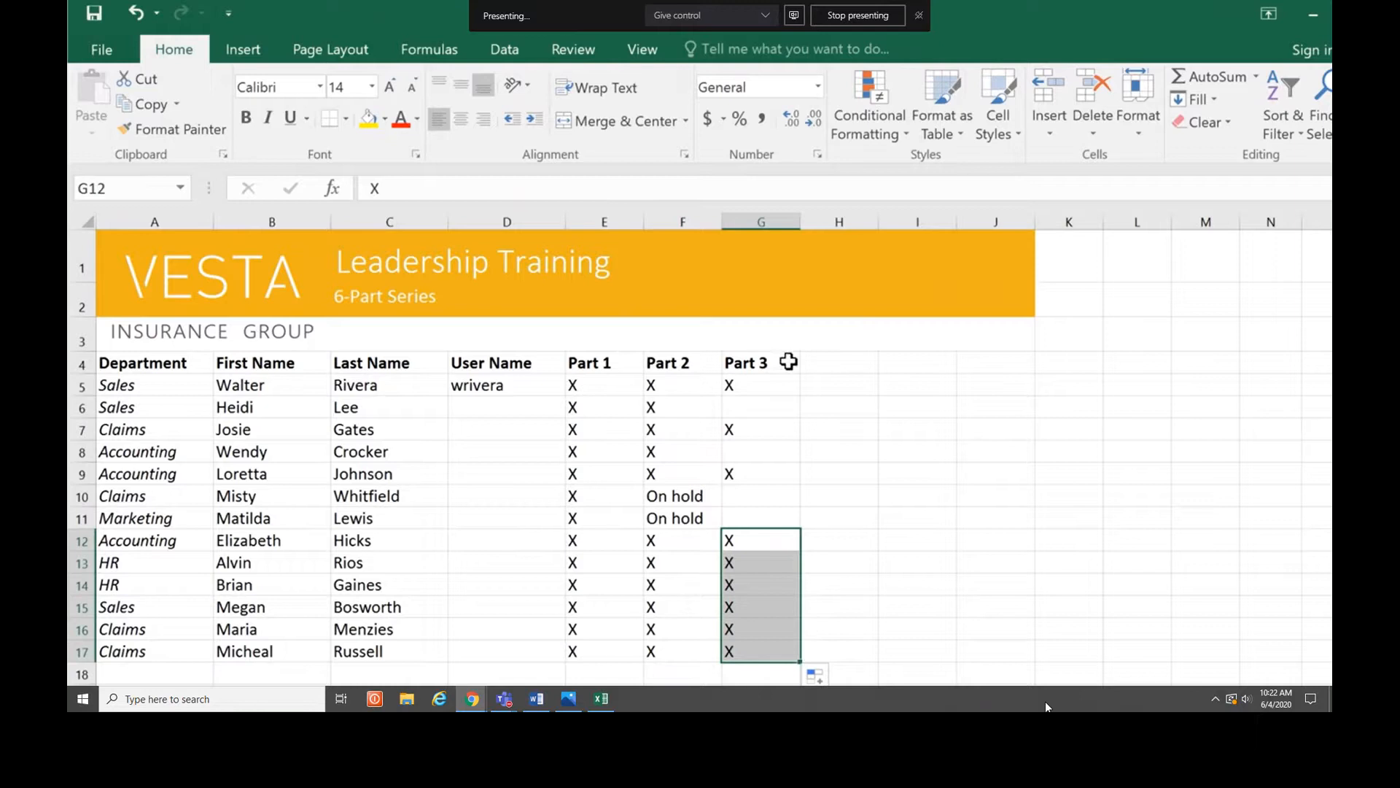
click(789, 362)
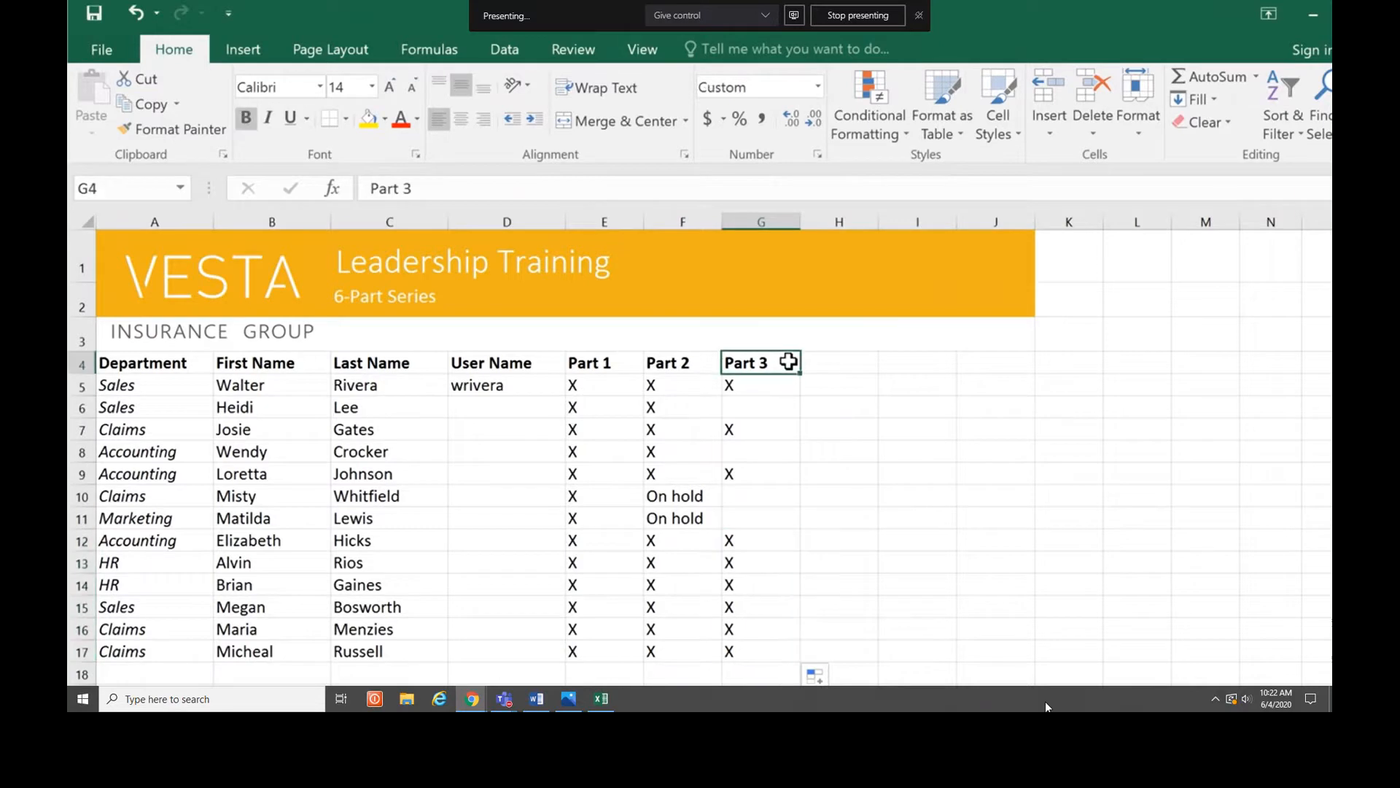
drag(847, 371, 1014, 366)
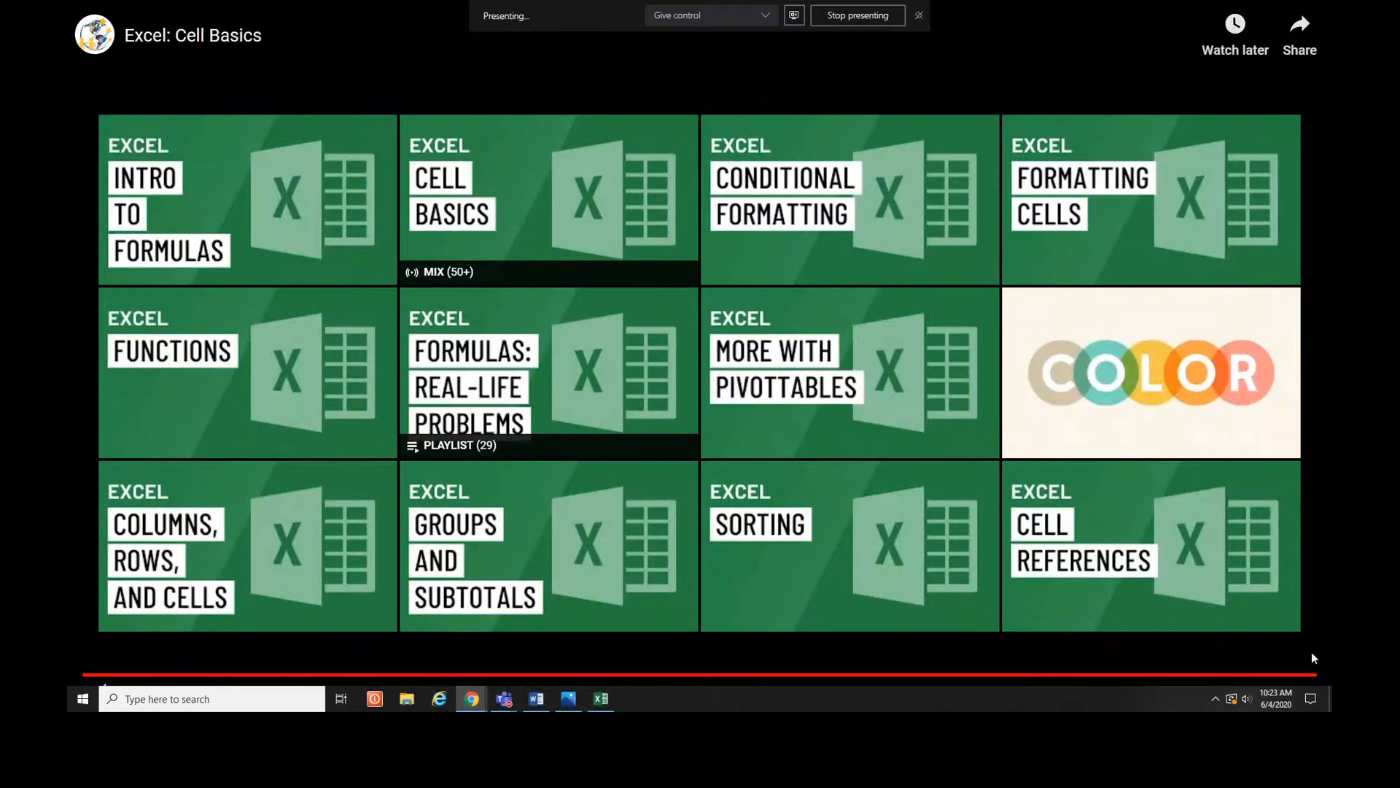
- Exit the full-screen video, look over the Cell Basics lesson page and close it to reach the Modifying Columns, Rows, and Cells lesson
key(Escape)
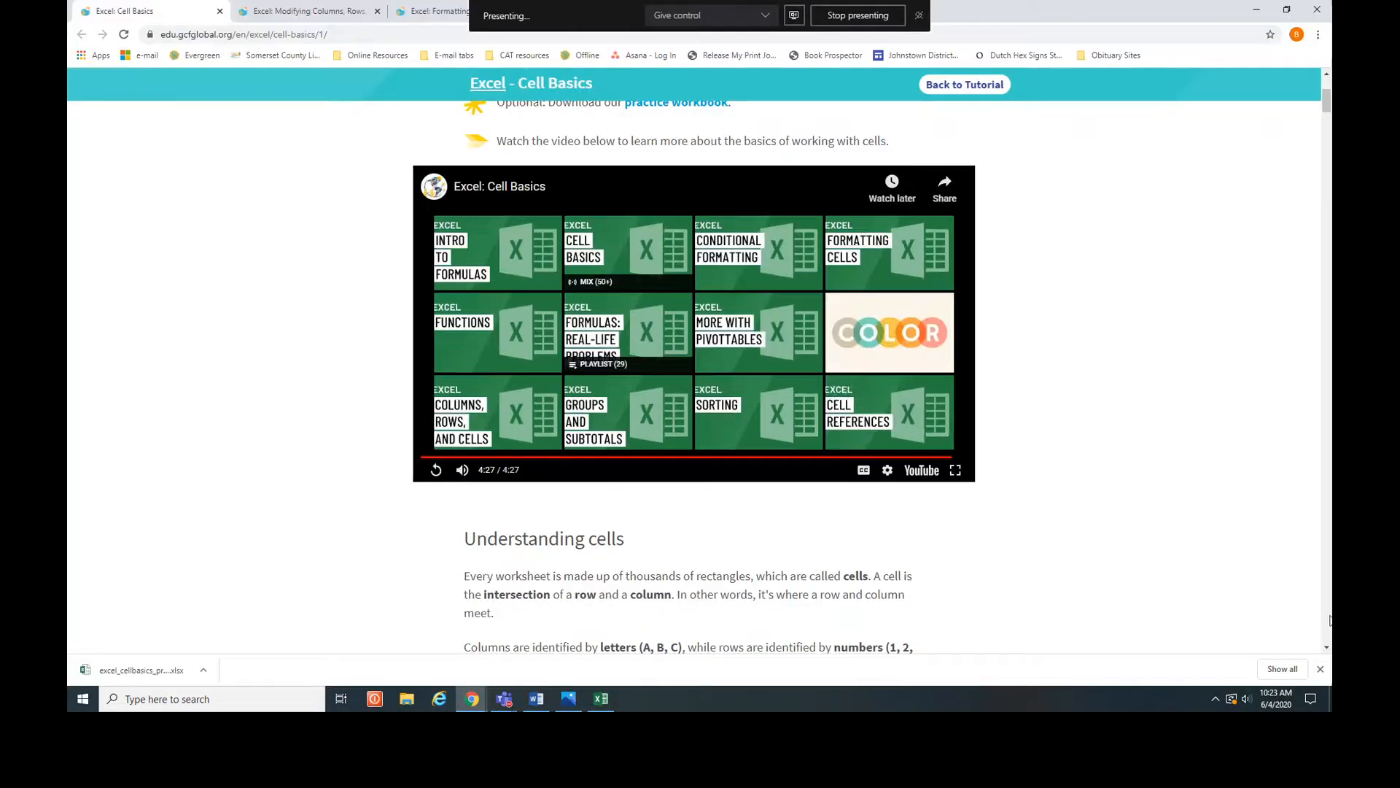
scroll(1150, 426, up, 3)
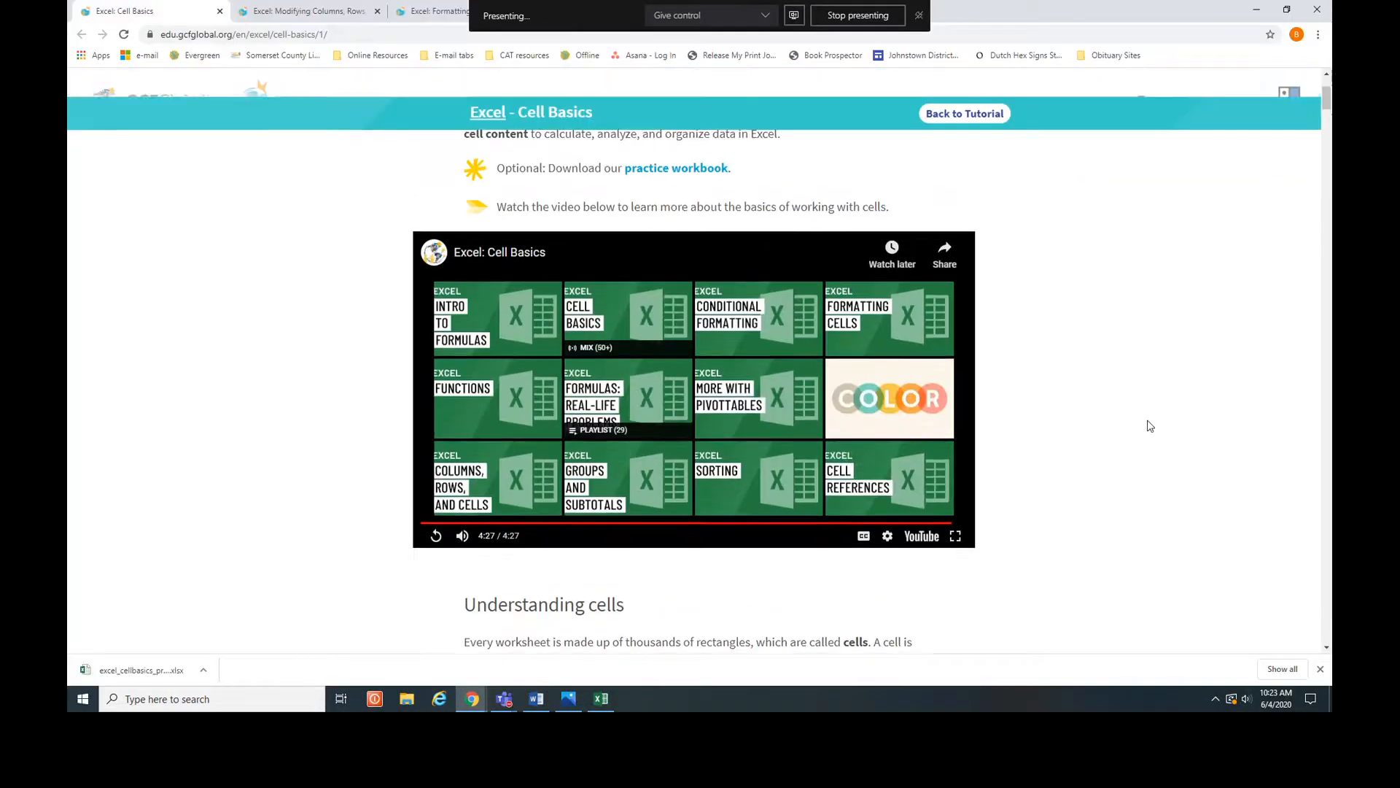
scroll(1150, 426, down, 1)
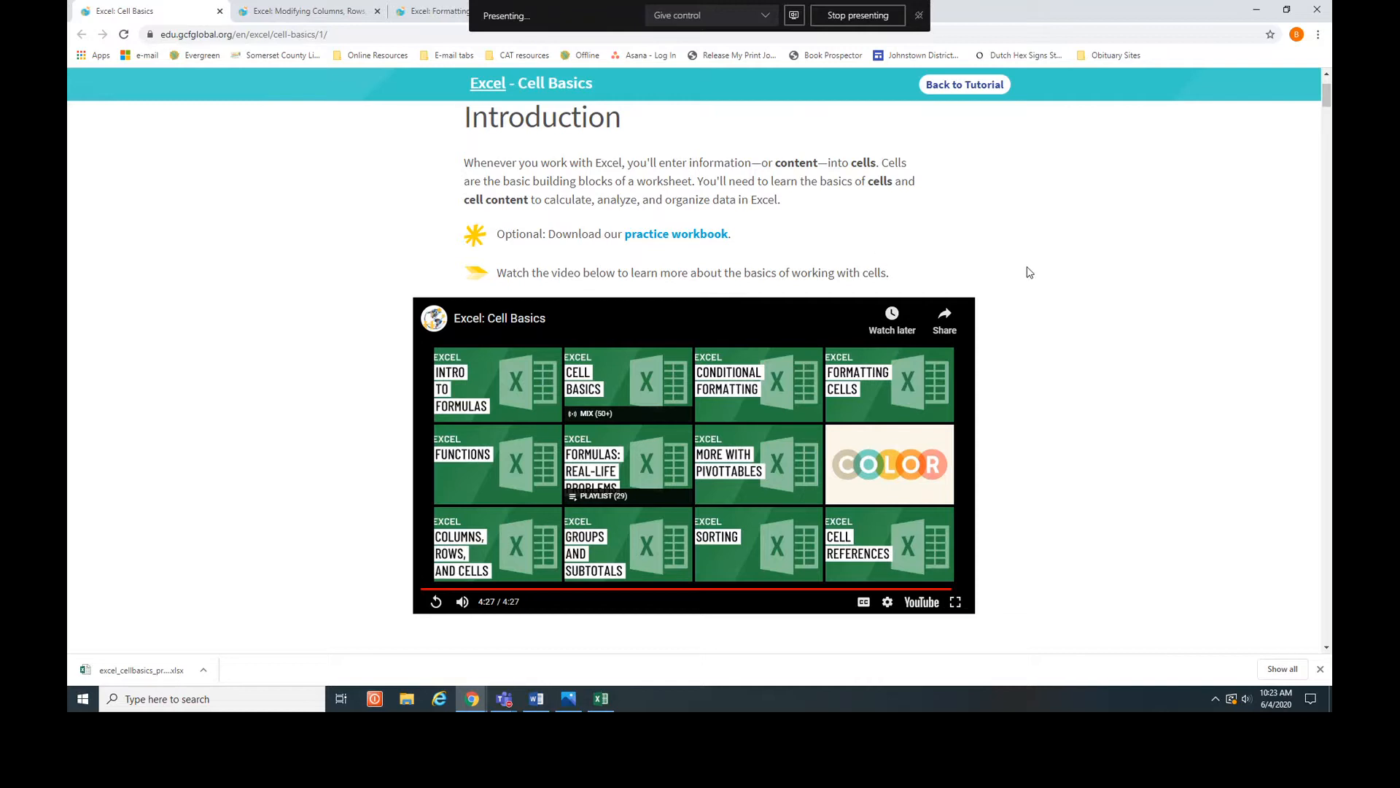
scroll(1028, 272, down, 2)
scroll(1029, 272, down, 2)
scroll(1029, 272, up, 5)
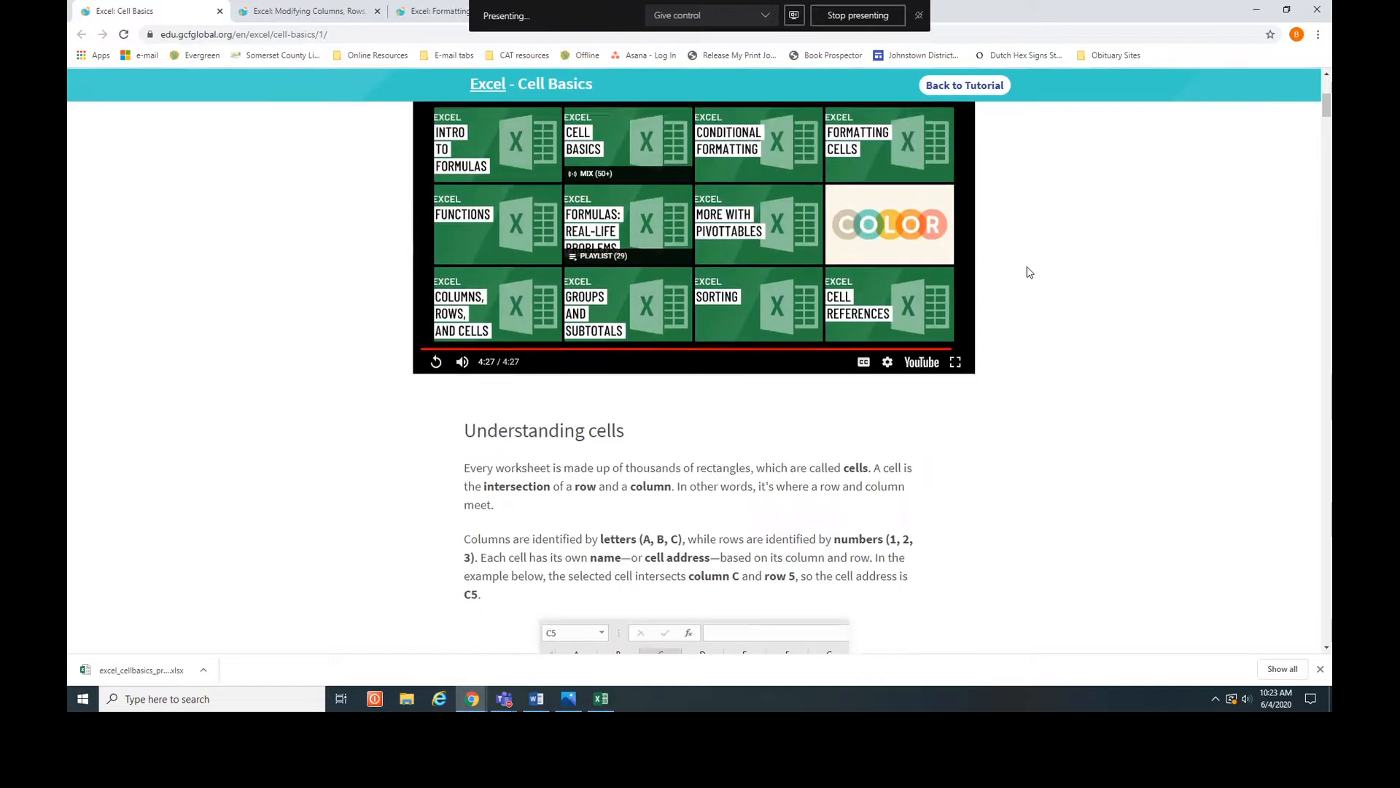
scroll(1029, 272, up, 1)
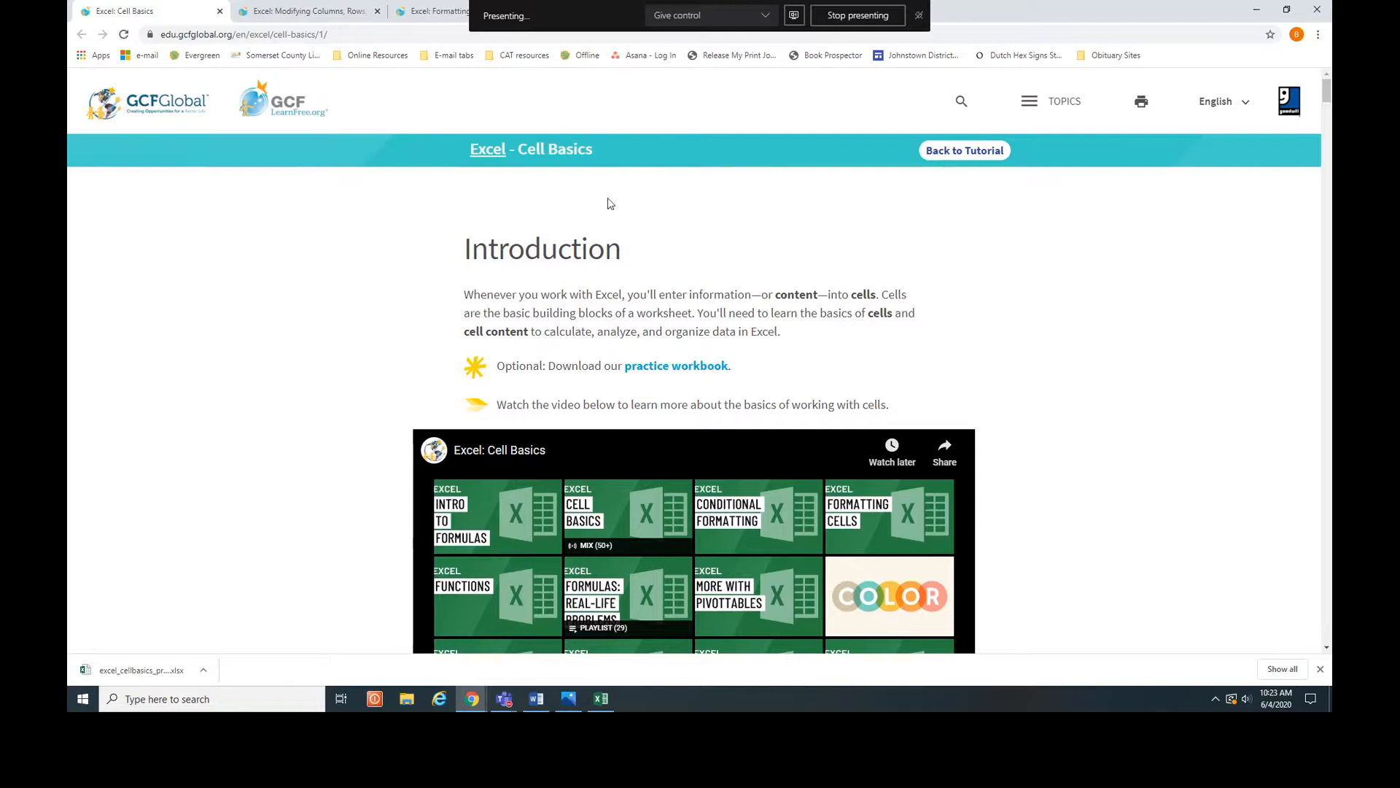
click(219, 11)
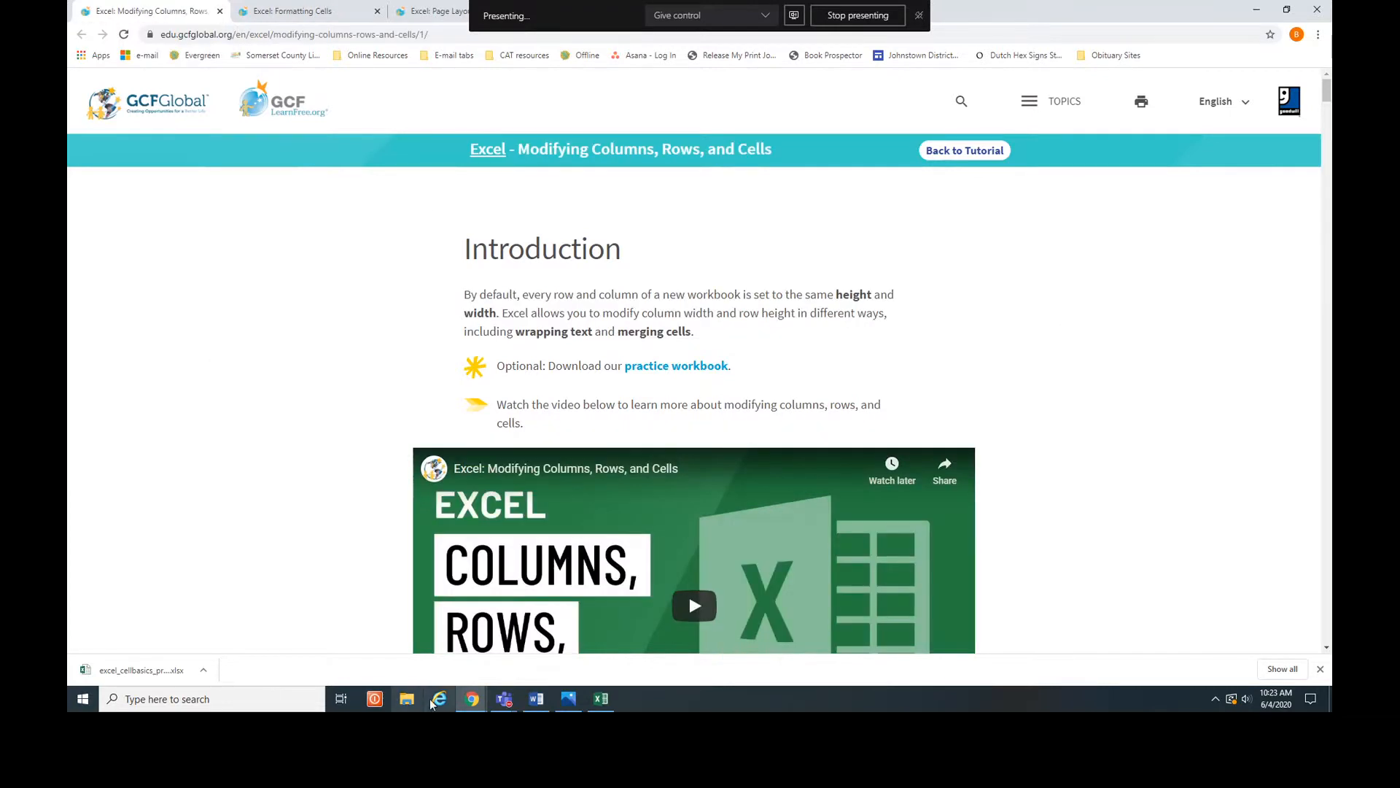
- Open the downloaded excel_cellbasics practice workbook in Excel and enable editing for it
mouse_move(488, 704)
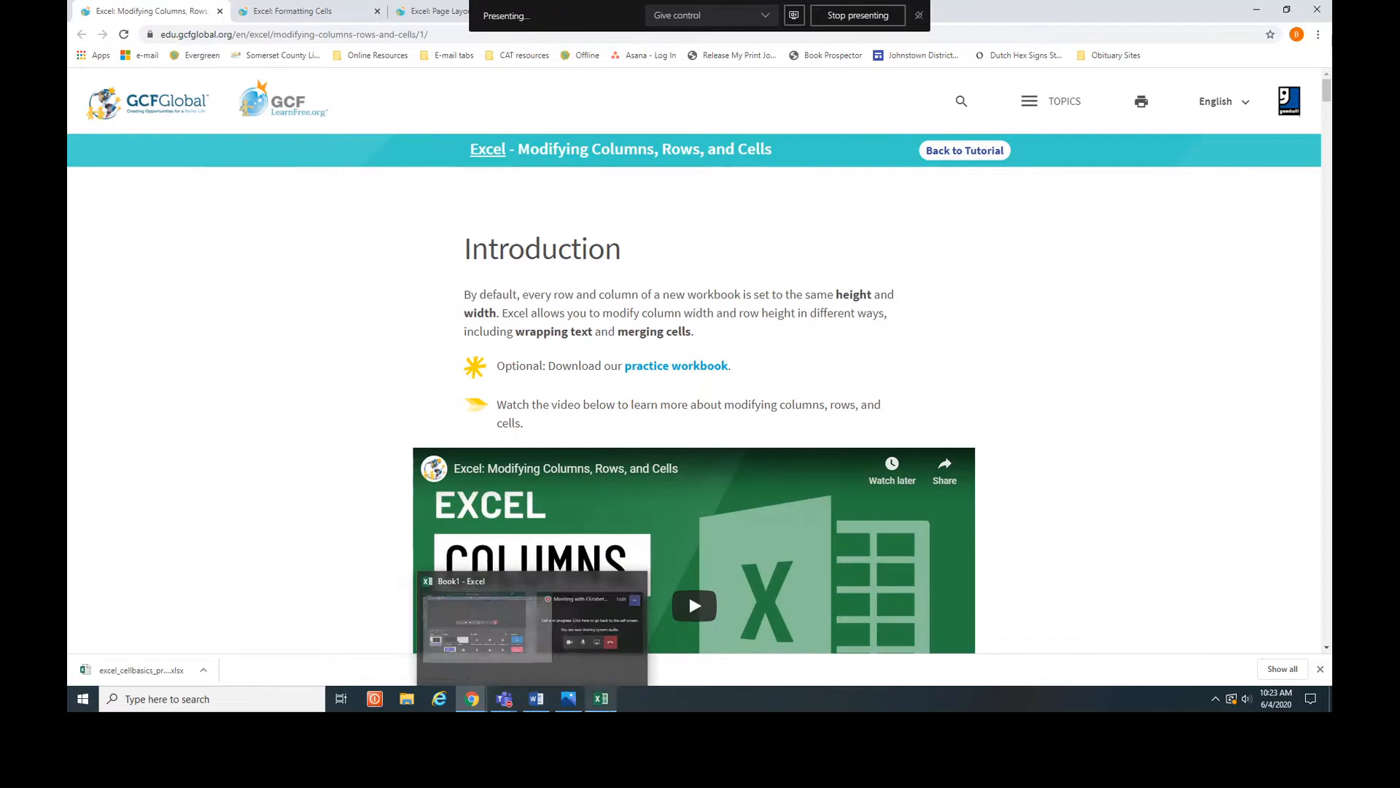
mouse_move(602, 704)
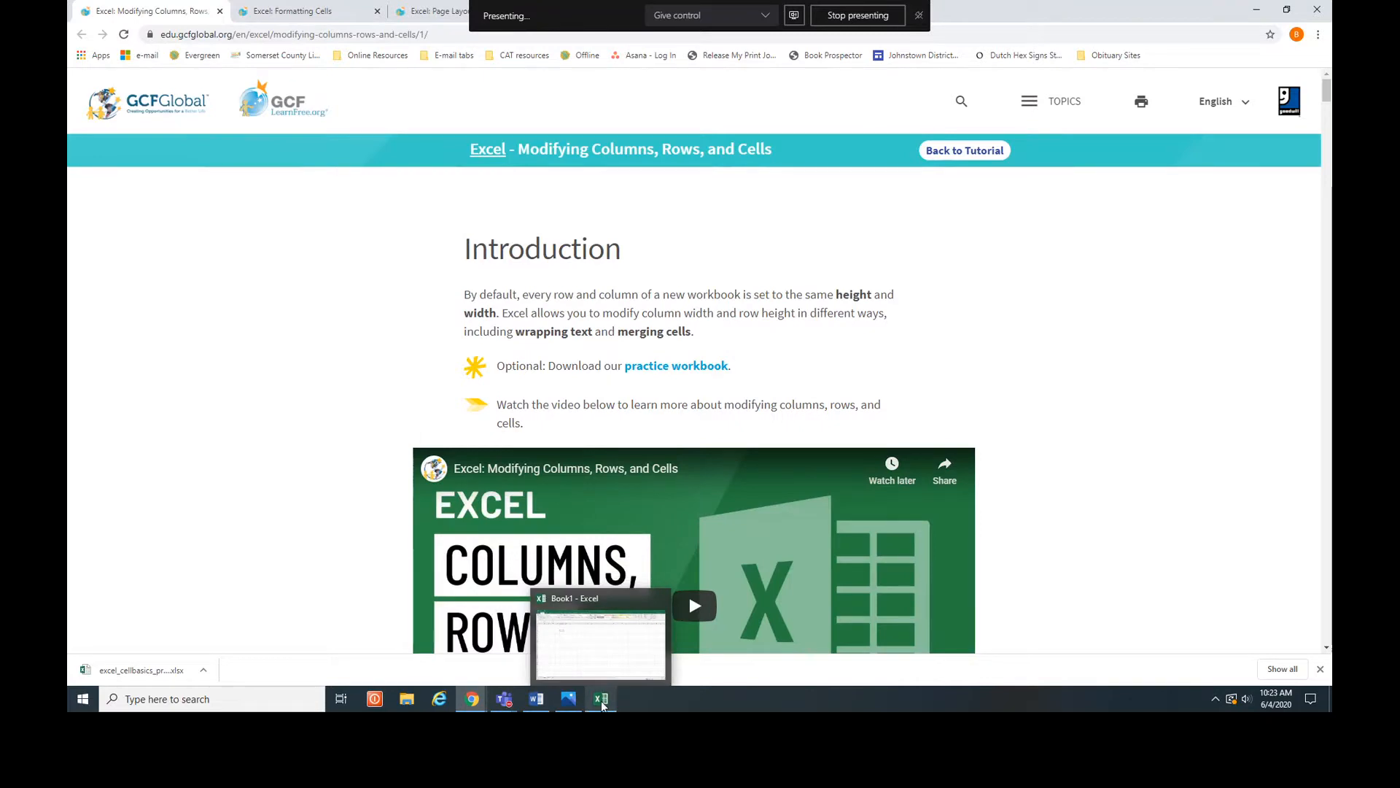
click(107, 668)
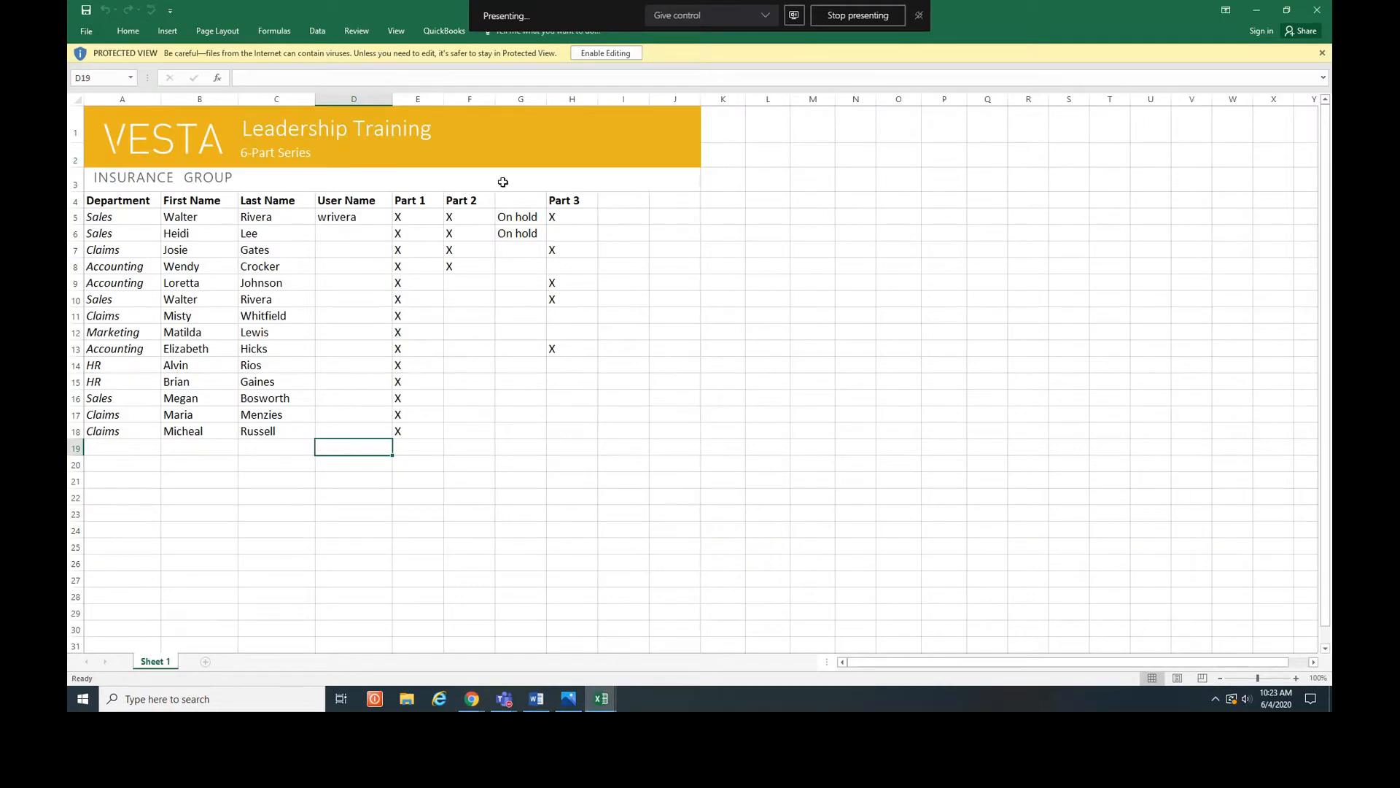
click(606, 54)
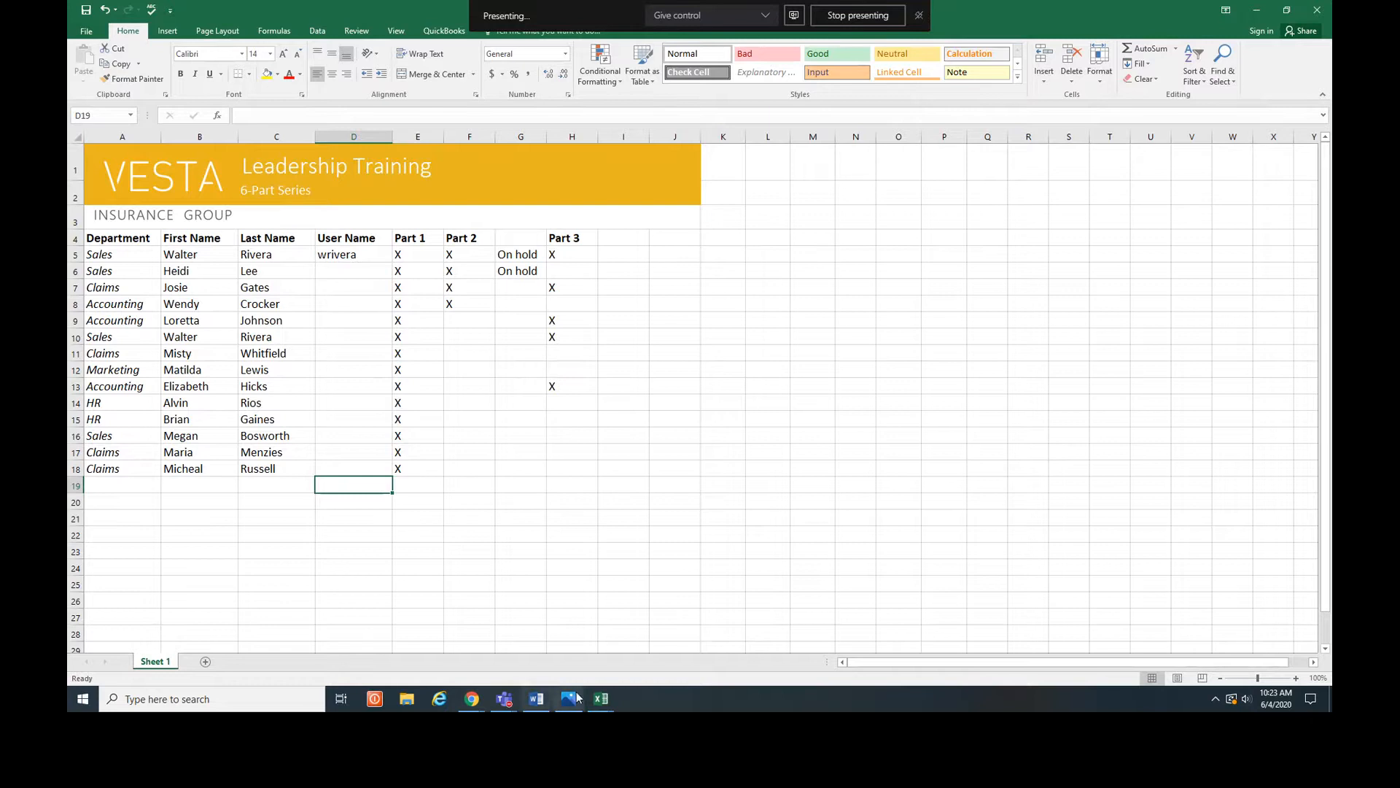
- Switch to the Book1 workbook and minimize the Excel windows to return to the Modifying Columns, Rows, and Cells lesson
click(601, 698)
click(543, 645)
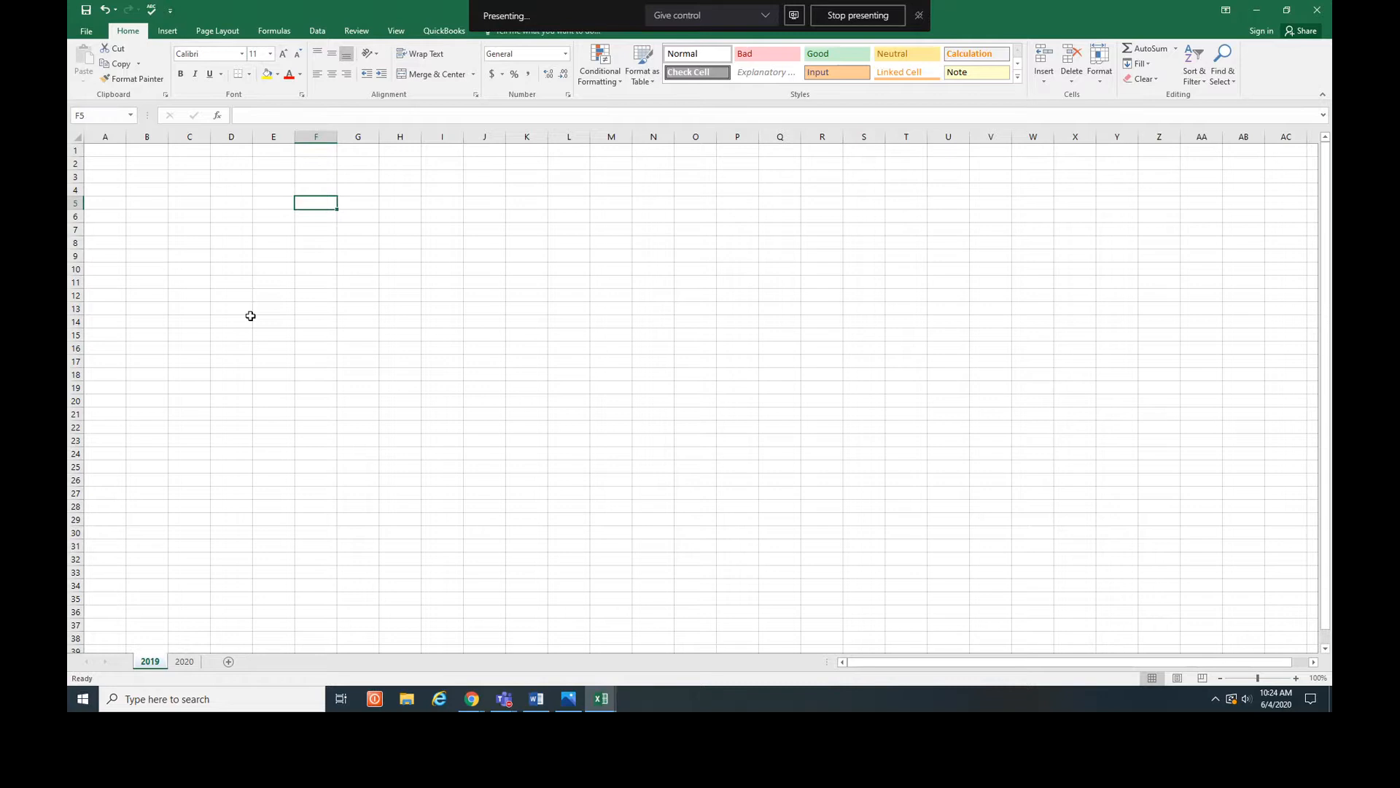
click(1252, 15)
click(1253, 14)
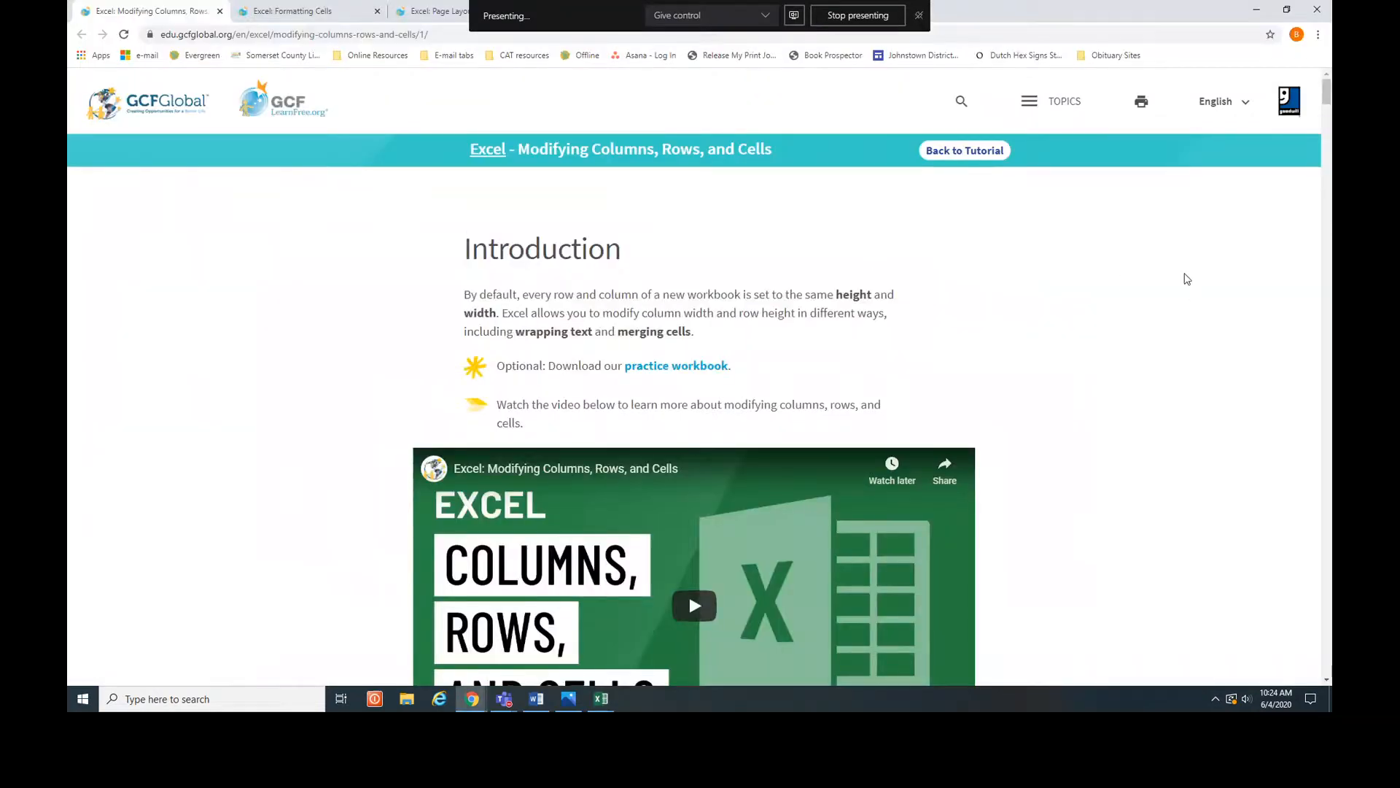
- Dismiss the practice workbook's Save As dialog and play the Modifying Columns, Rows, and Cells video in full screen
scroll(1186, 279, down, 1)
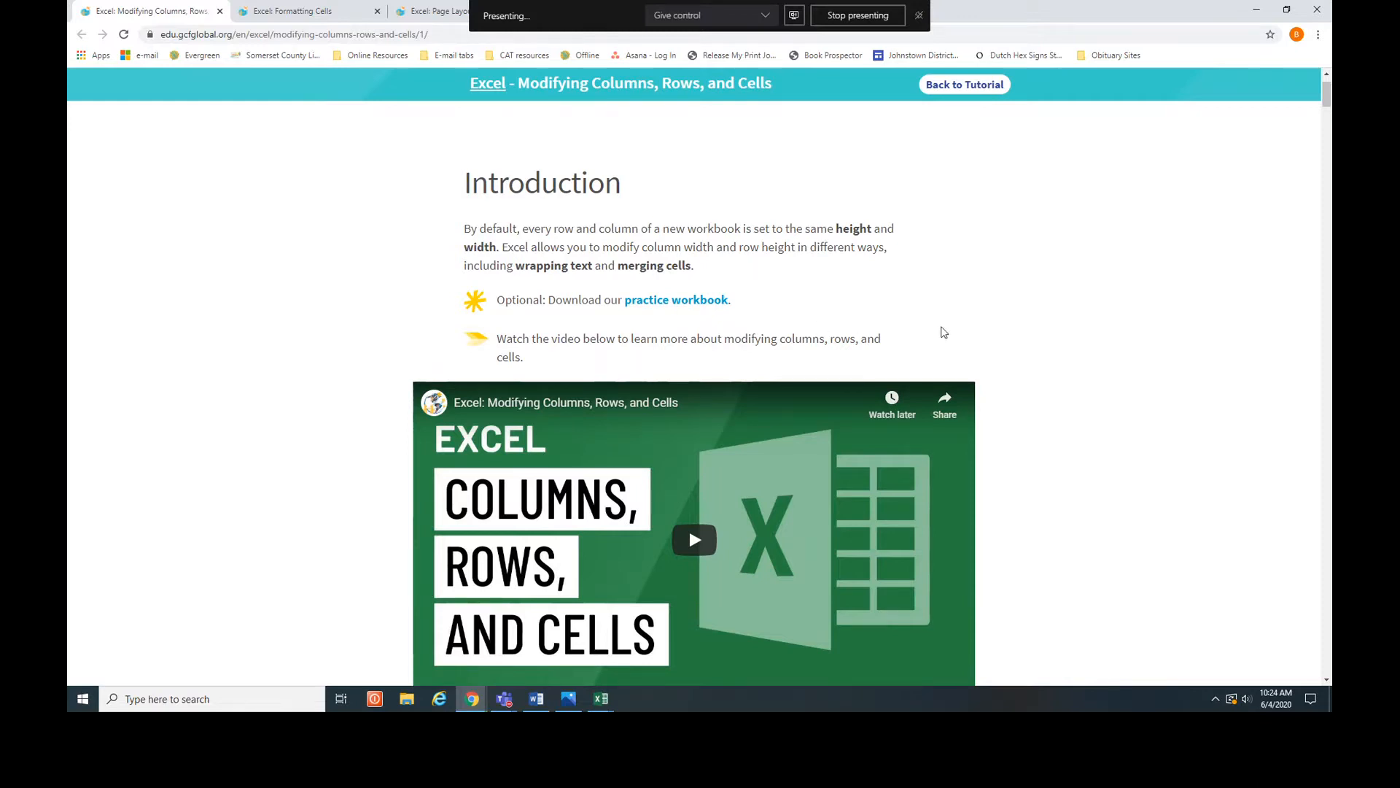
scroll(943, 332, down, 3)
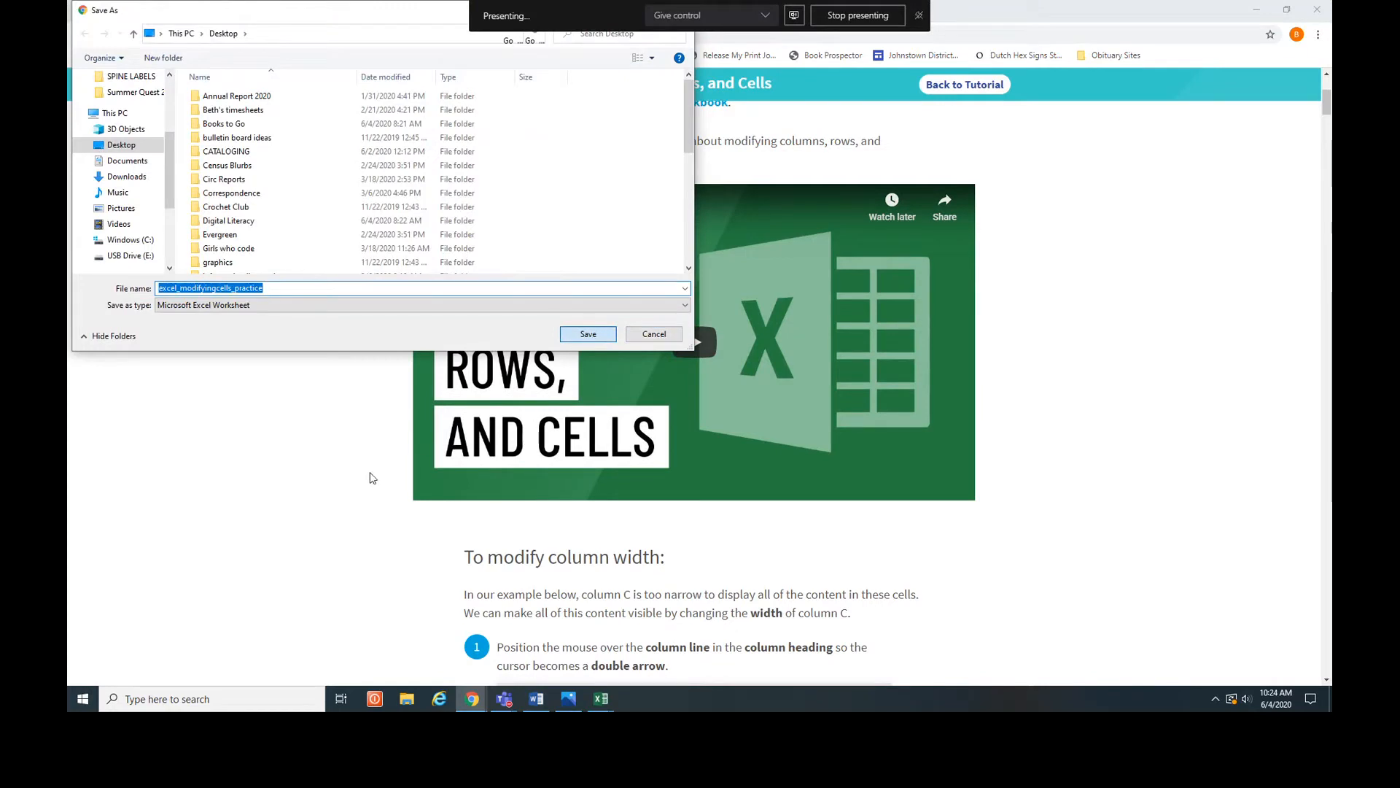
key(Escape)
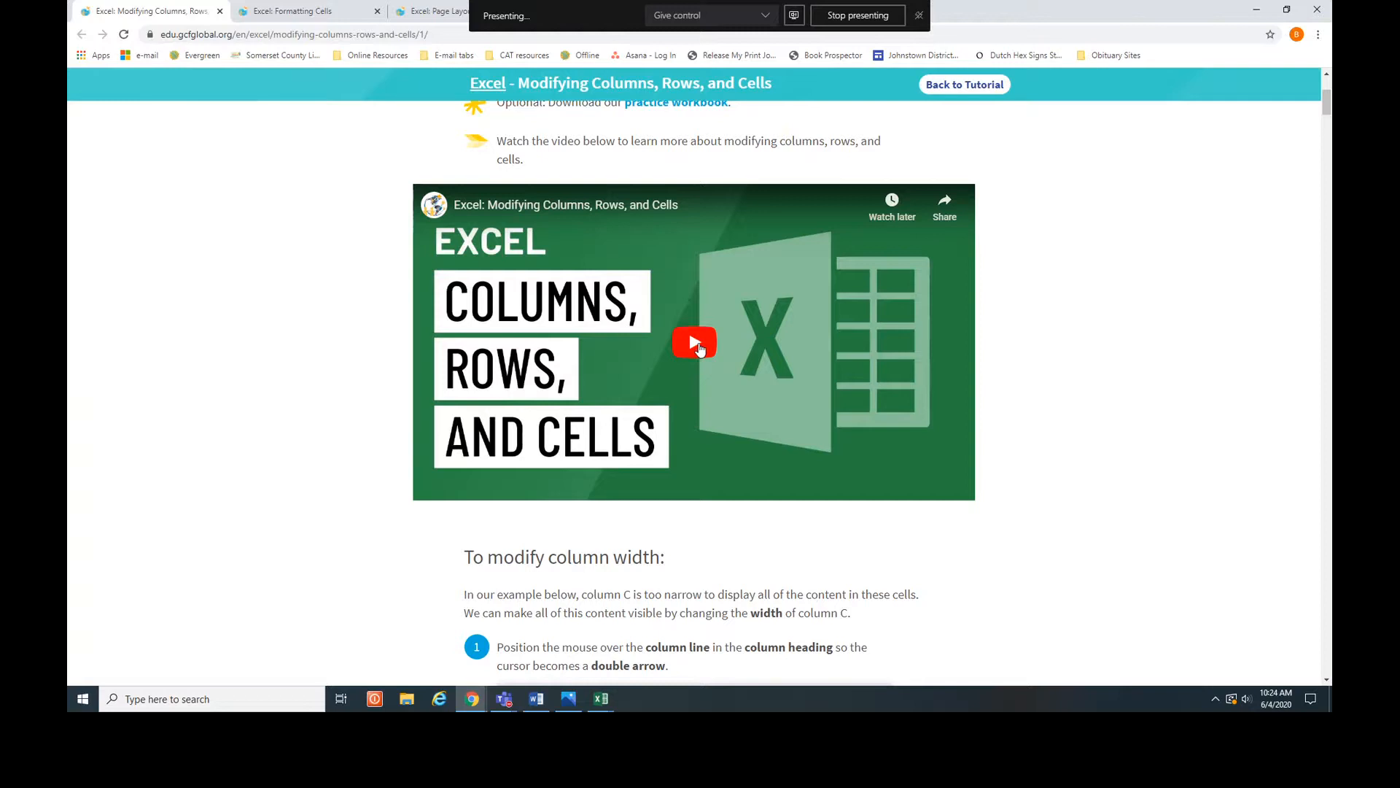
click(697, 347)
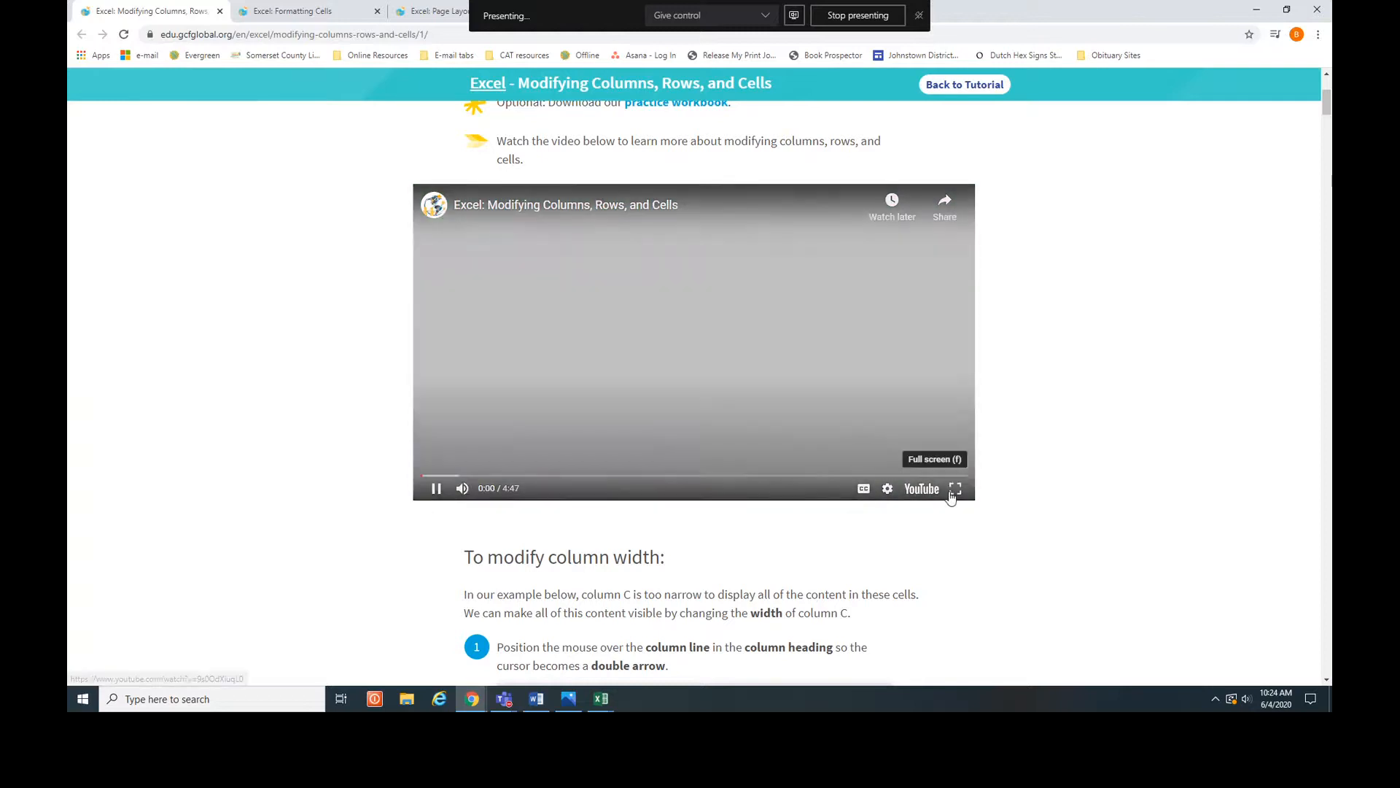
click(955, 488)
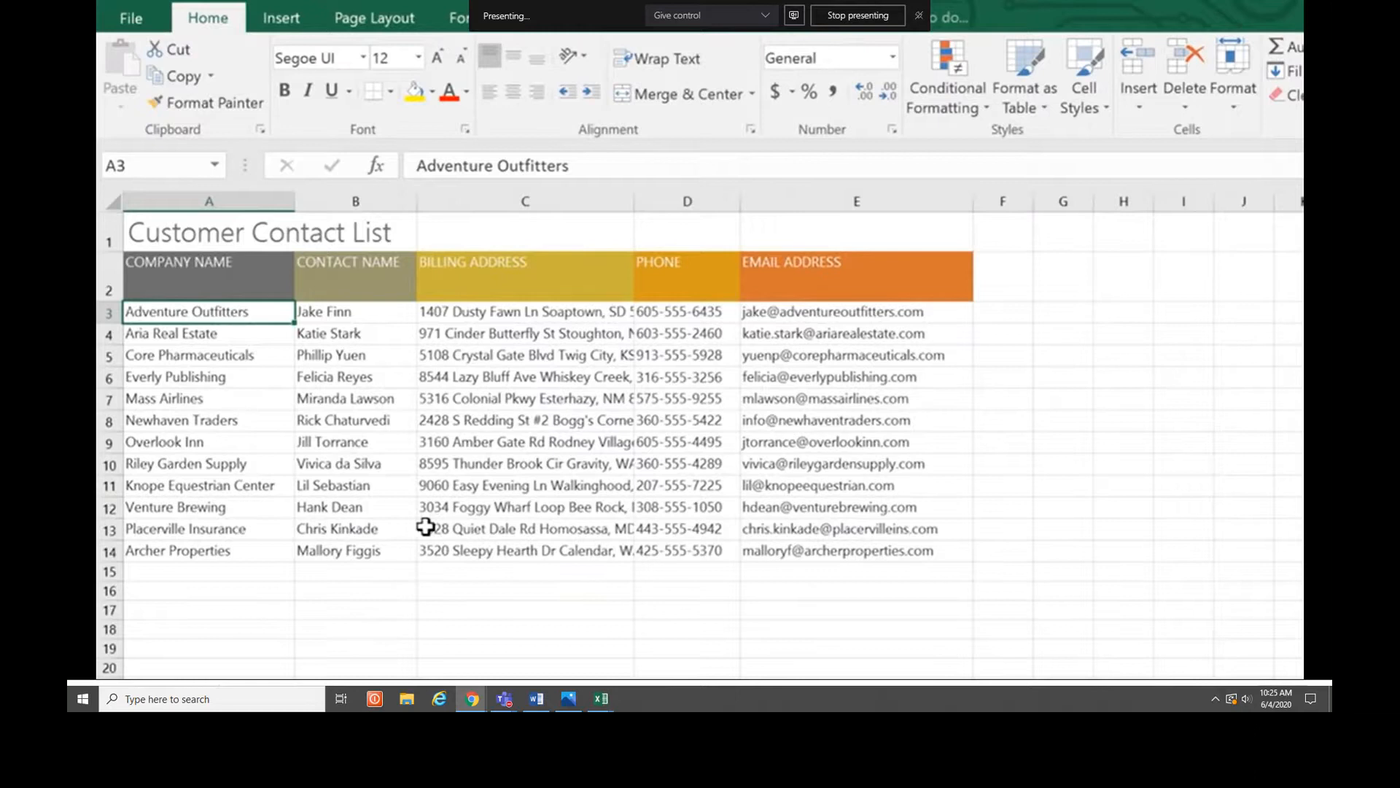
- Widen the Billing Address column C to about 64 and autofit its width to the contents
click(528, 199)
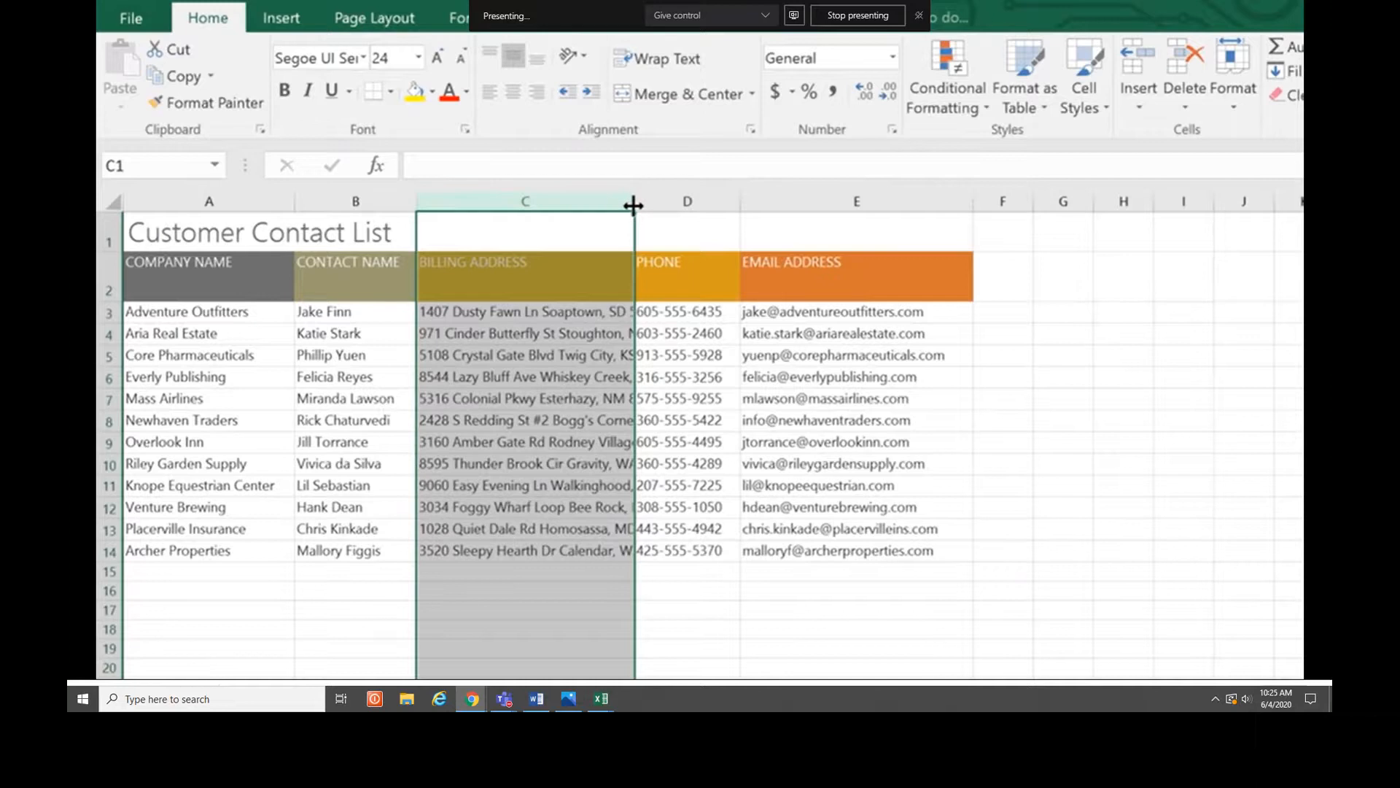
drag(633, 206, 862, 205)
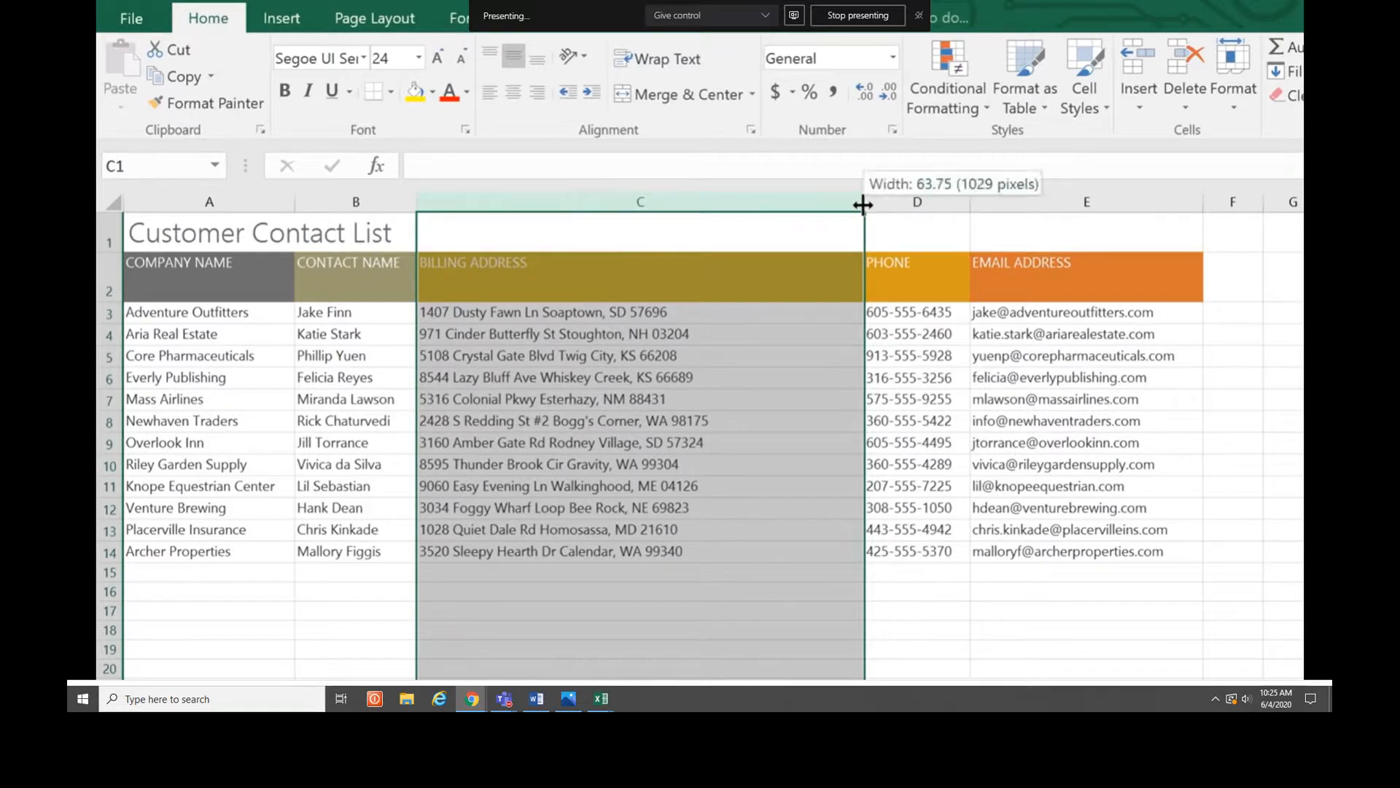
double_click(863, 205)
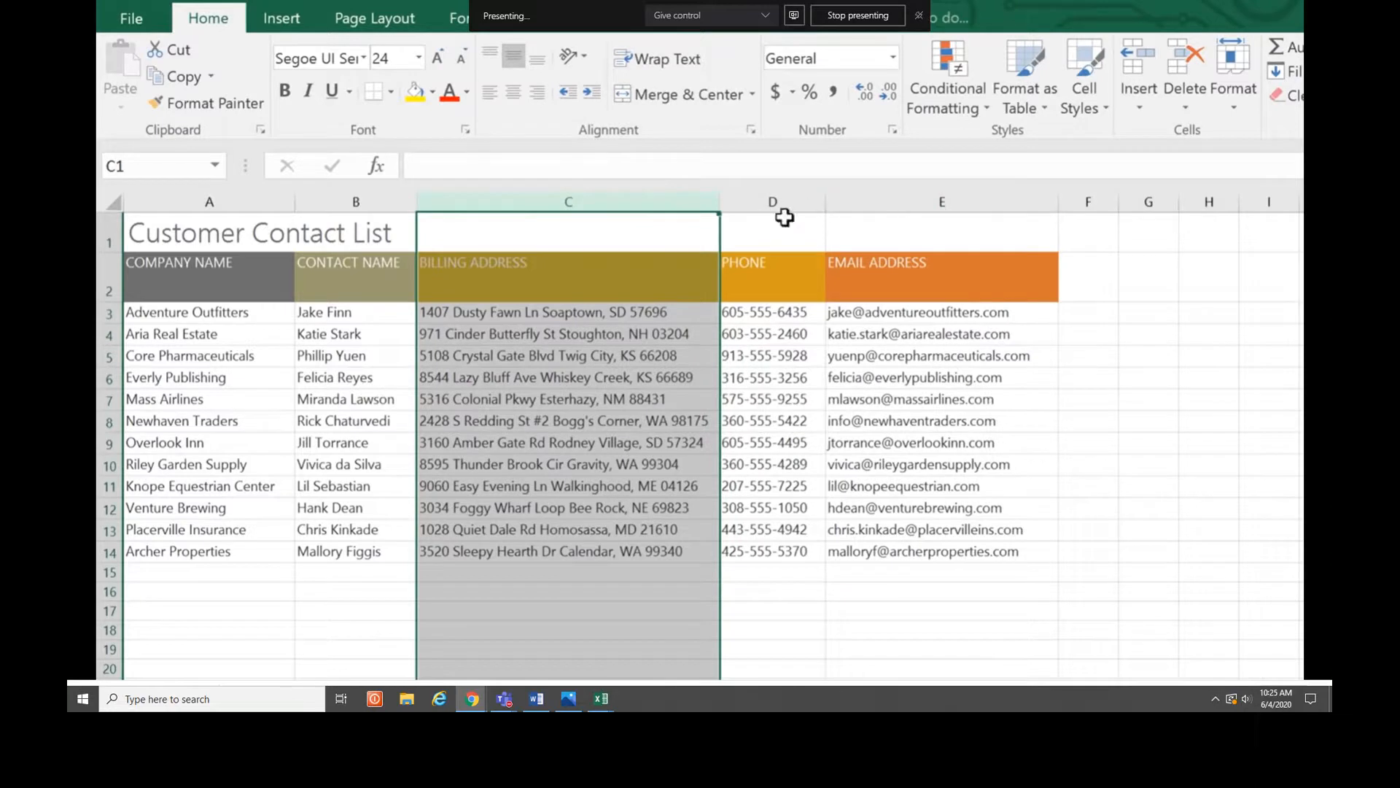
- Reduce header row 2 to fit its text, and increase the height of all rows in the worksheet together
click(108, 269)
drag(120, 299, 120, 284)
double_click(120, 284)
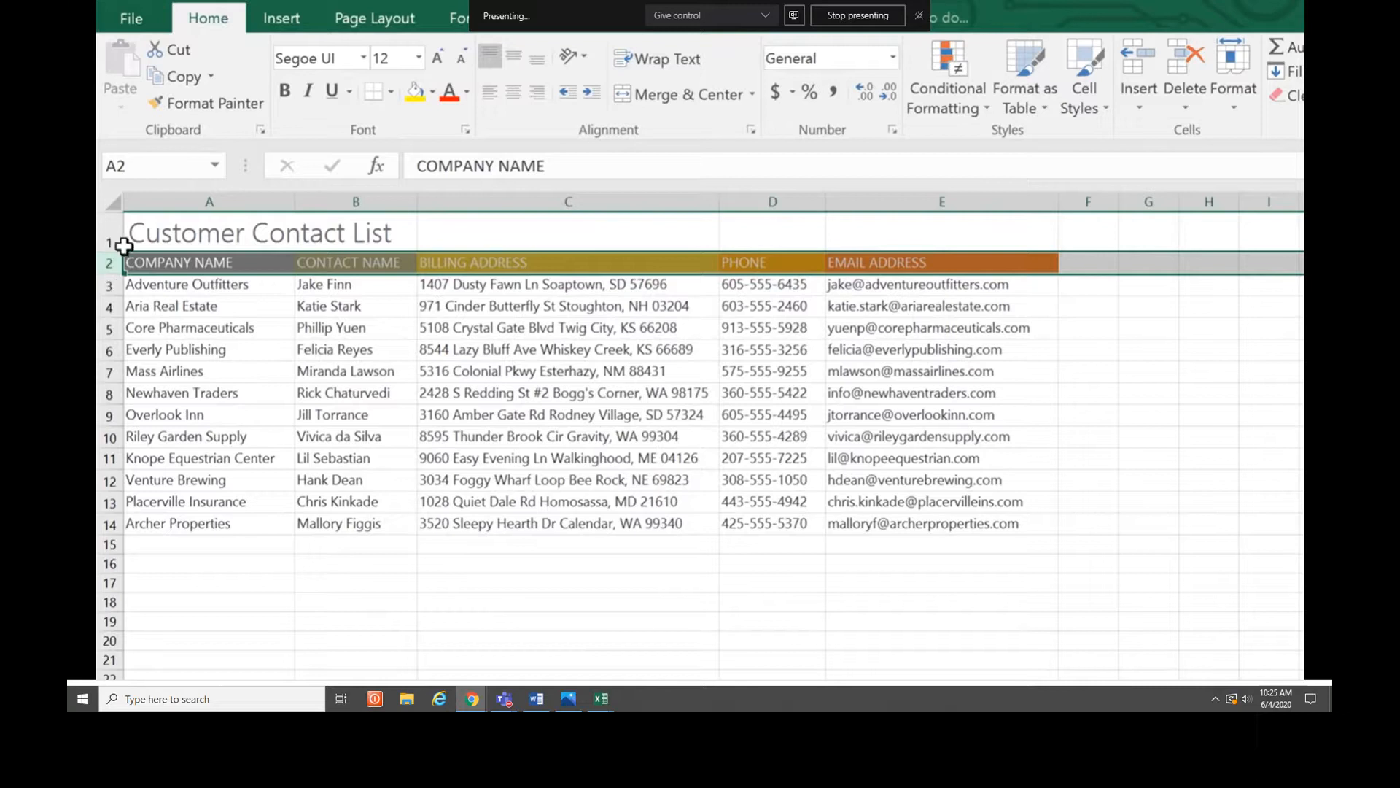
click(111, 198)
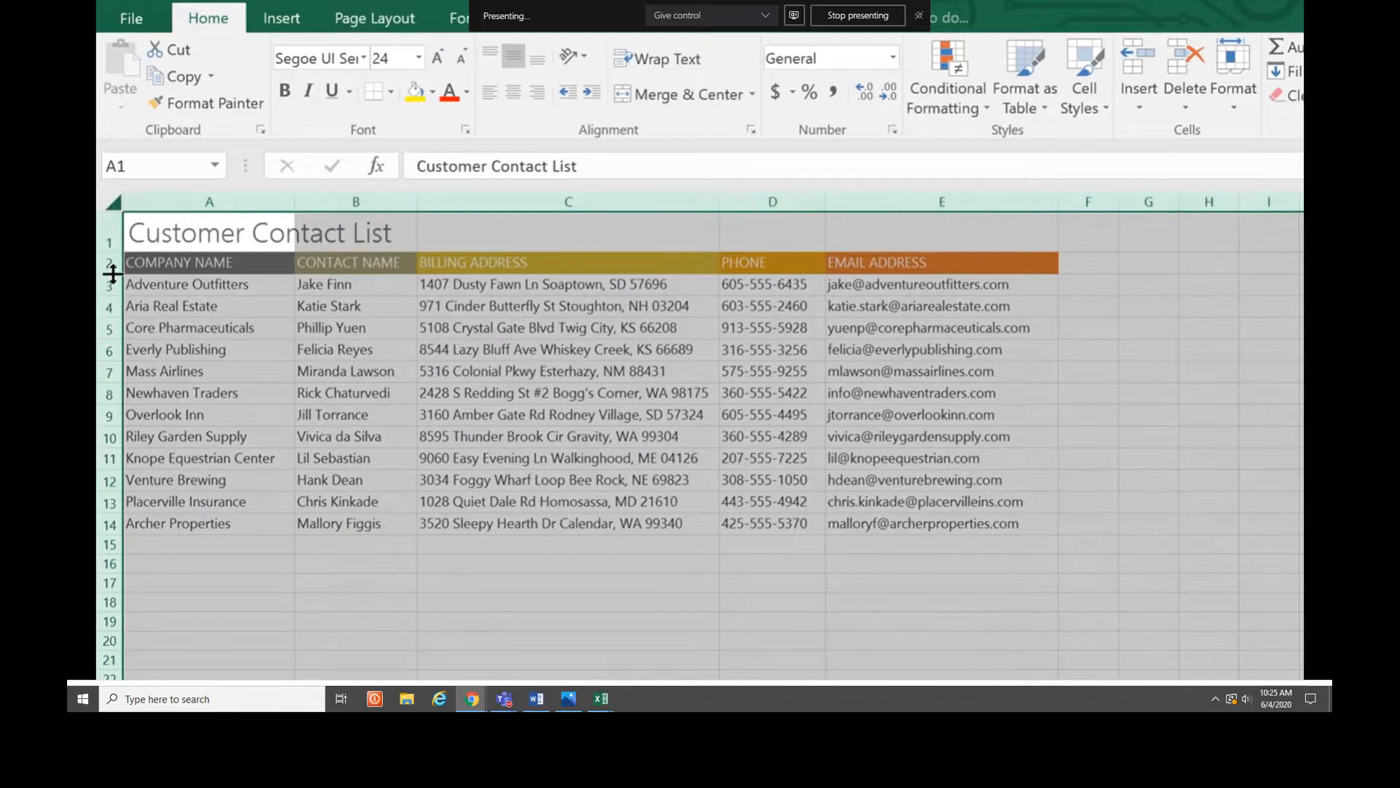
drag(110, 270, 108, 295)
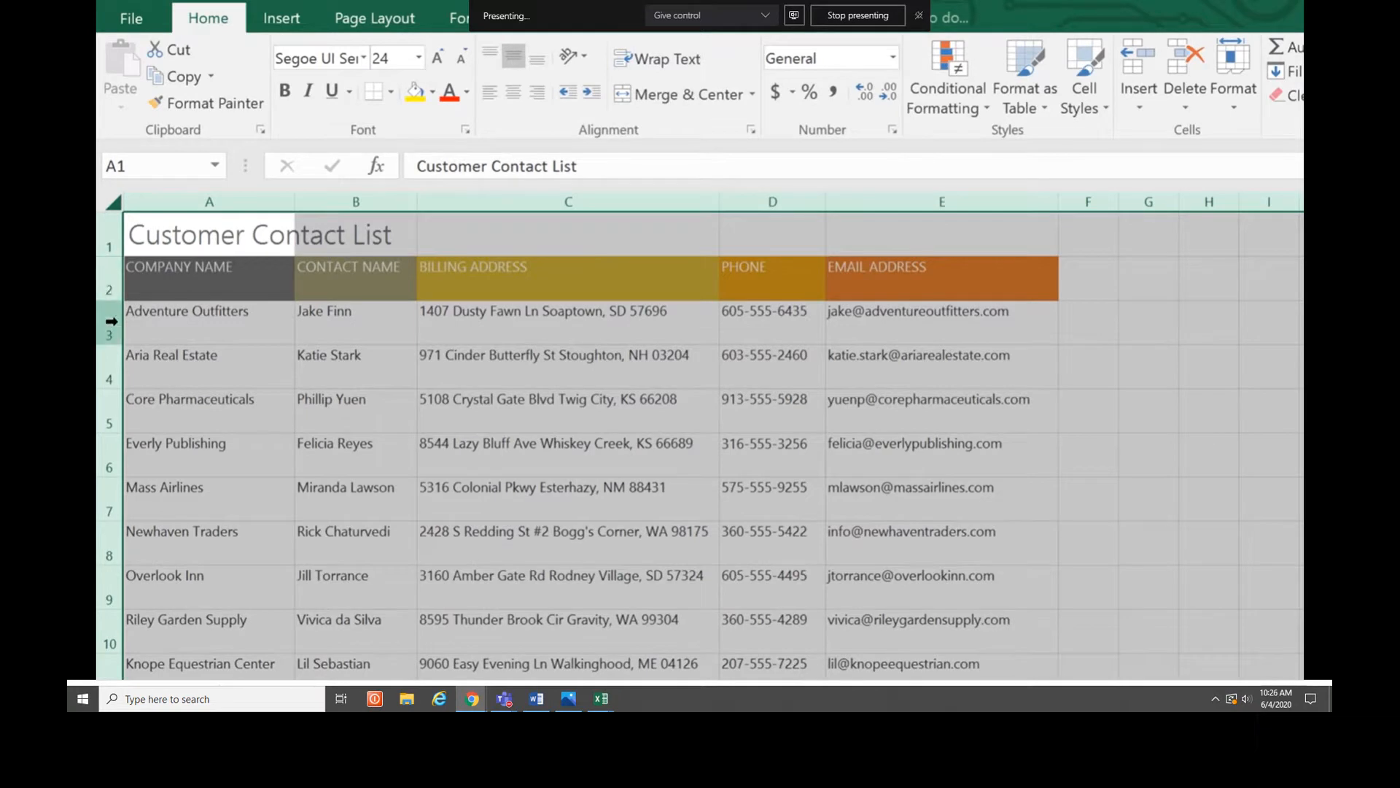
- Insert a blank row above Core Pharmaceuticals and enter Bishop Research as the company name in A5
click(109, 364)
click(109, 403)
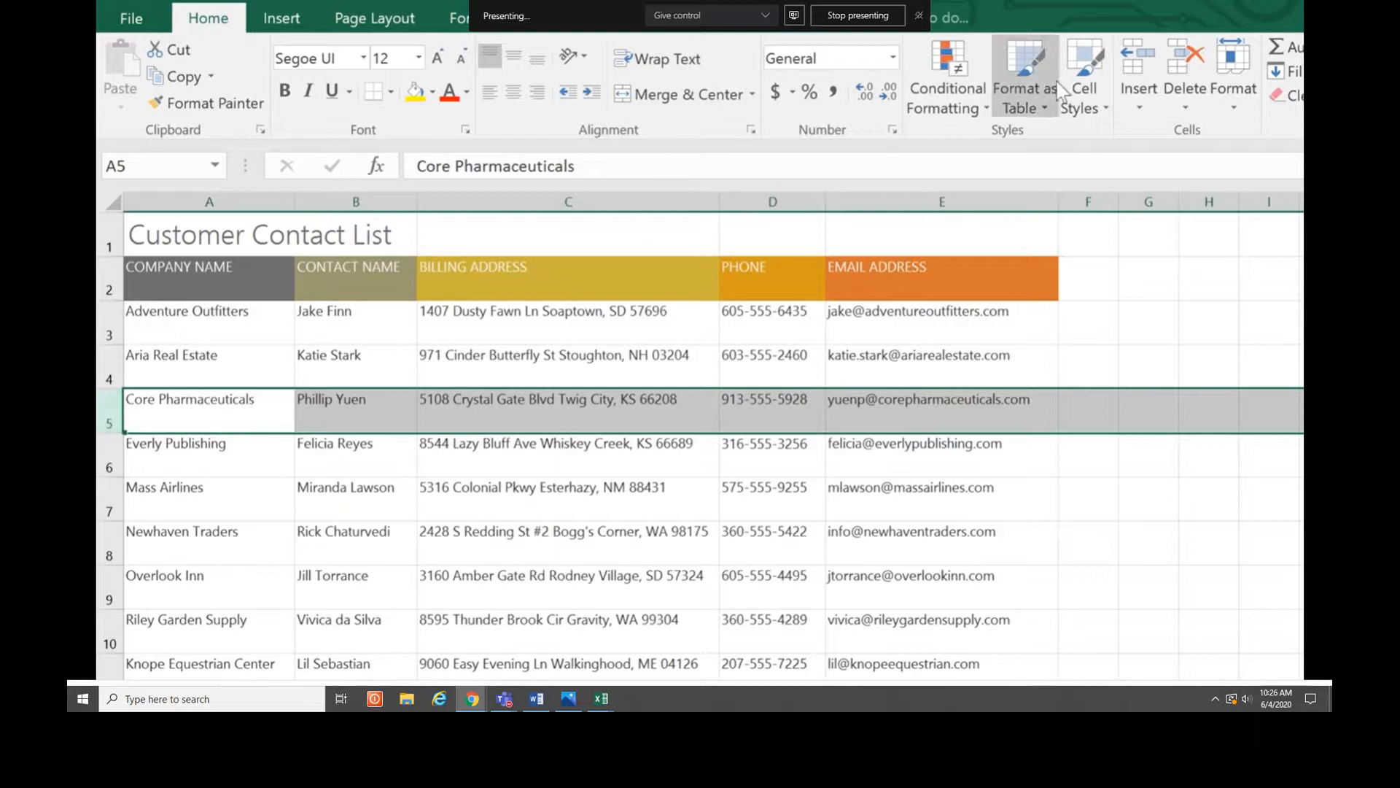
click(1129, 75)
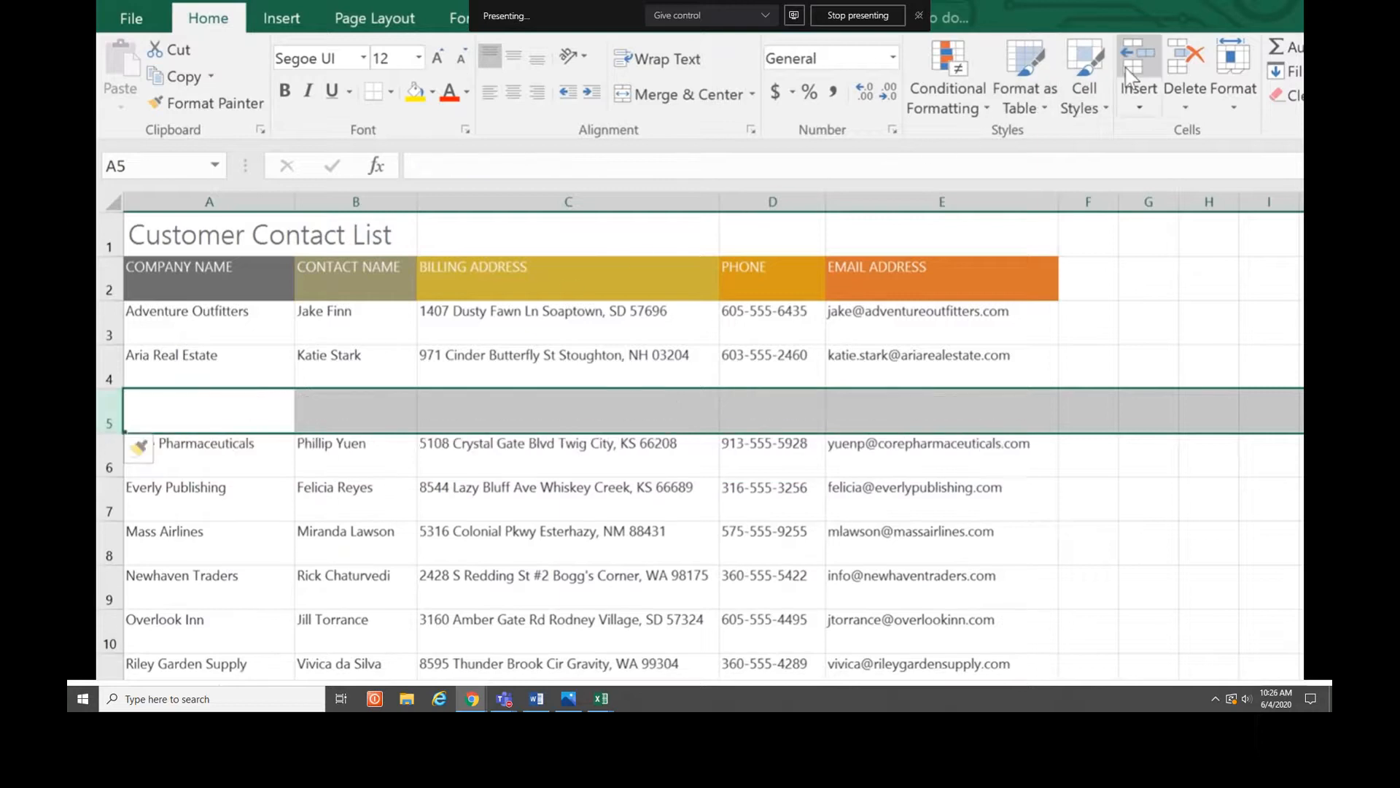
click(170, 406)
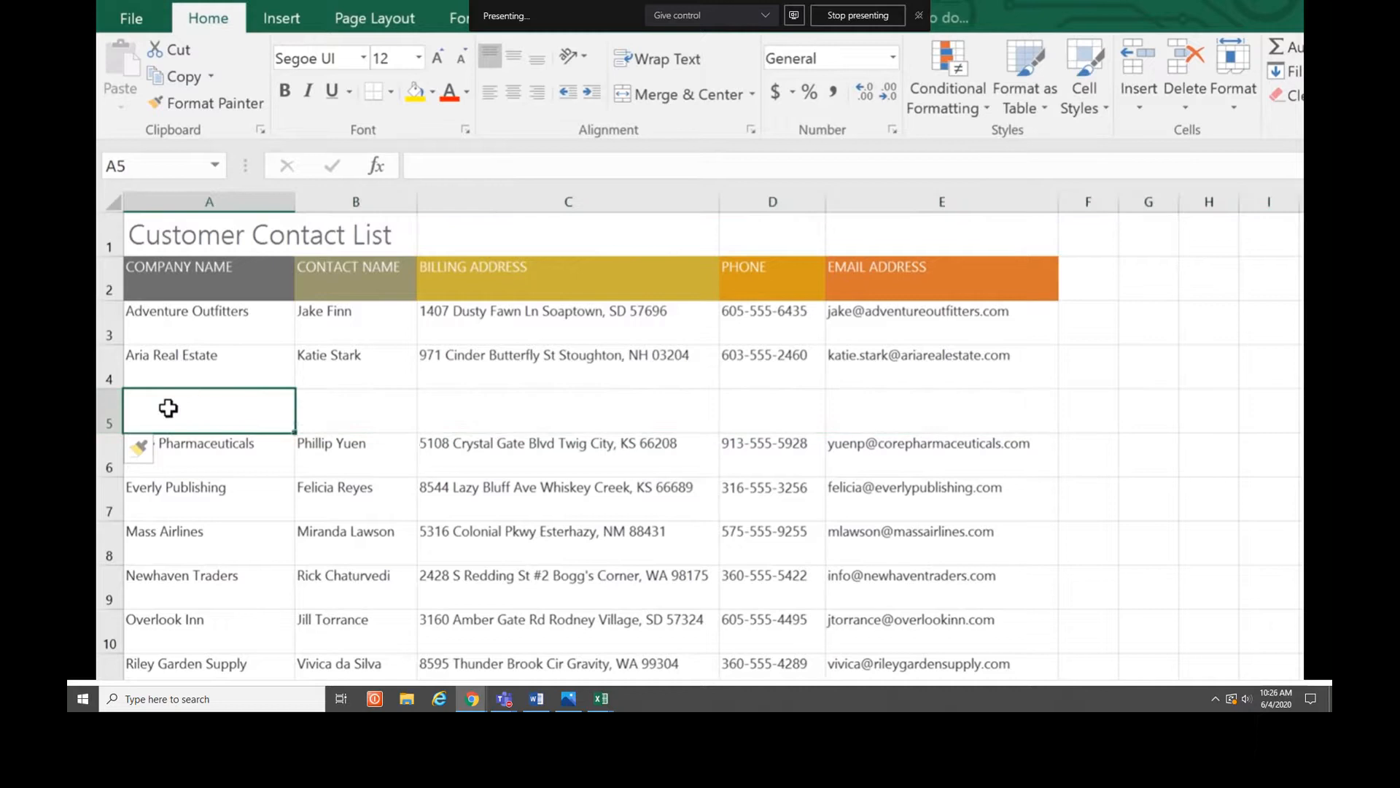
text(Bishop Research)
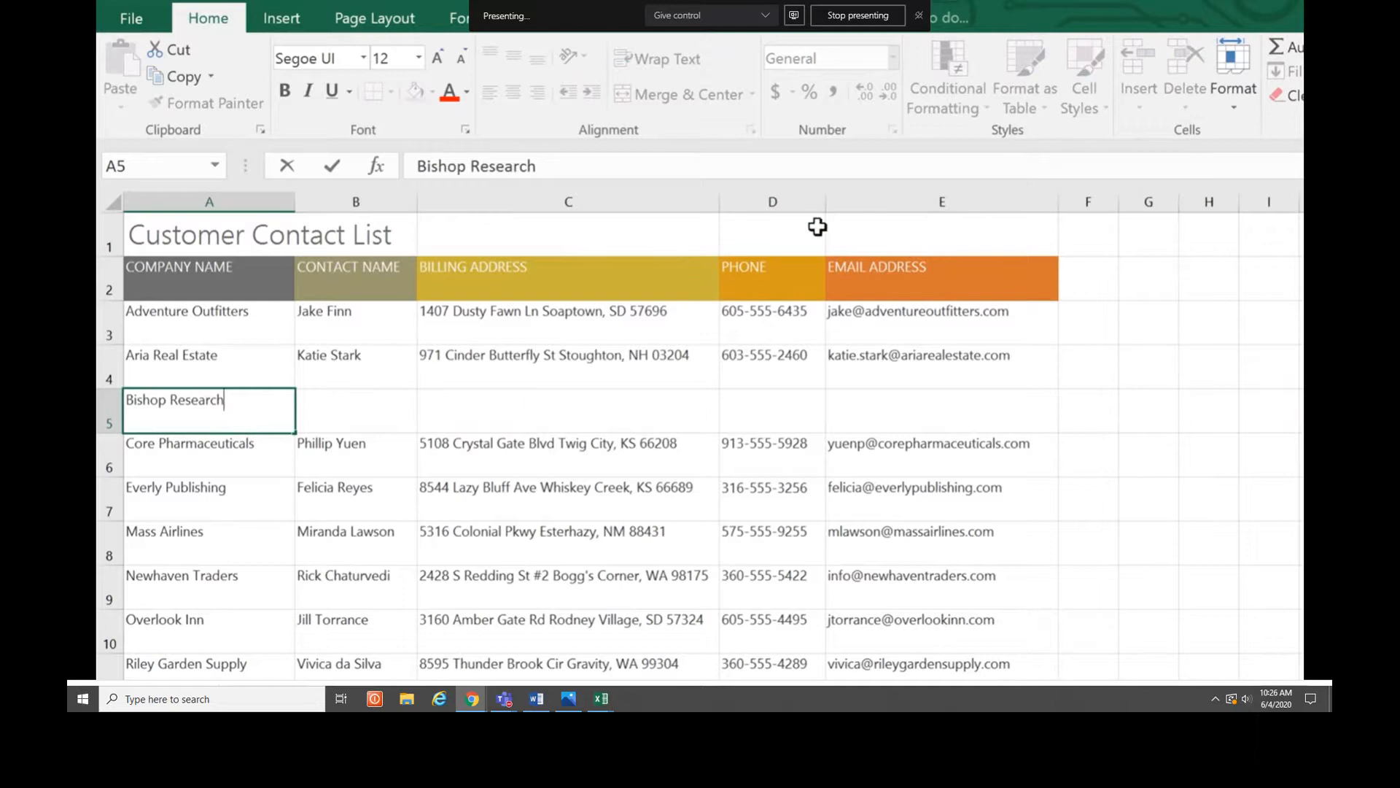
- Insert a new column before Email Address and enter the heading FAX in E2
click(876, 203)
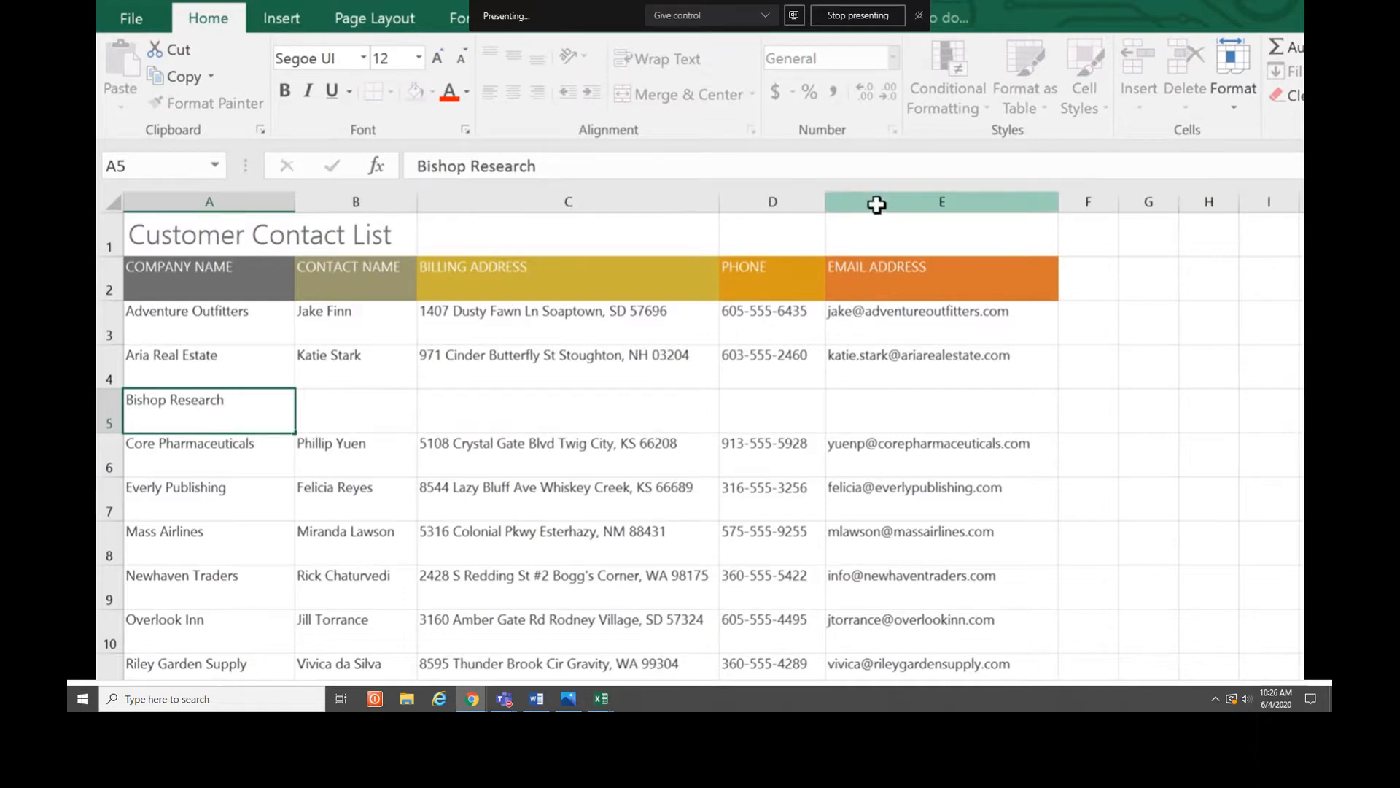
click(876, 203)
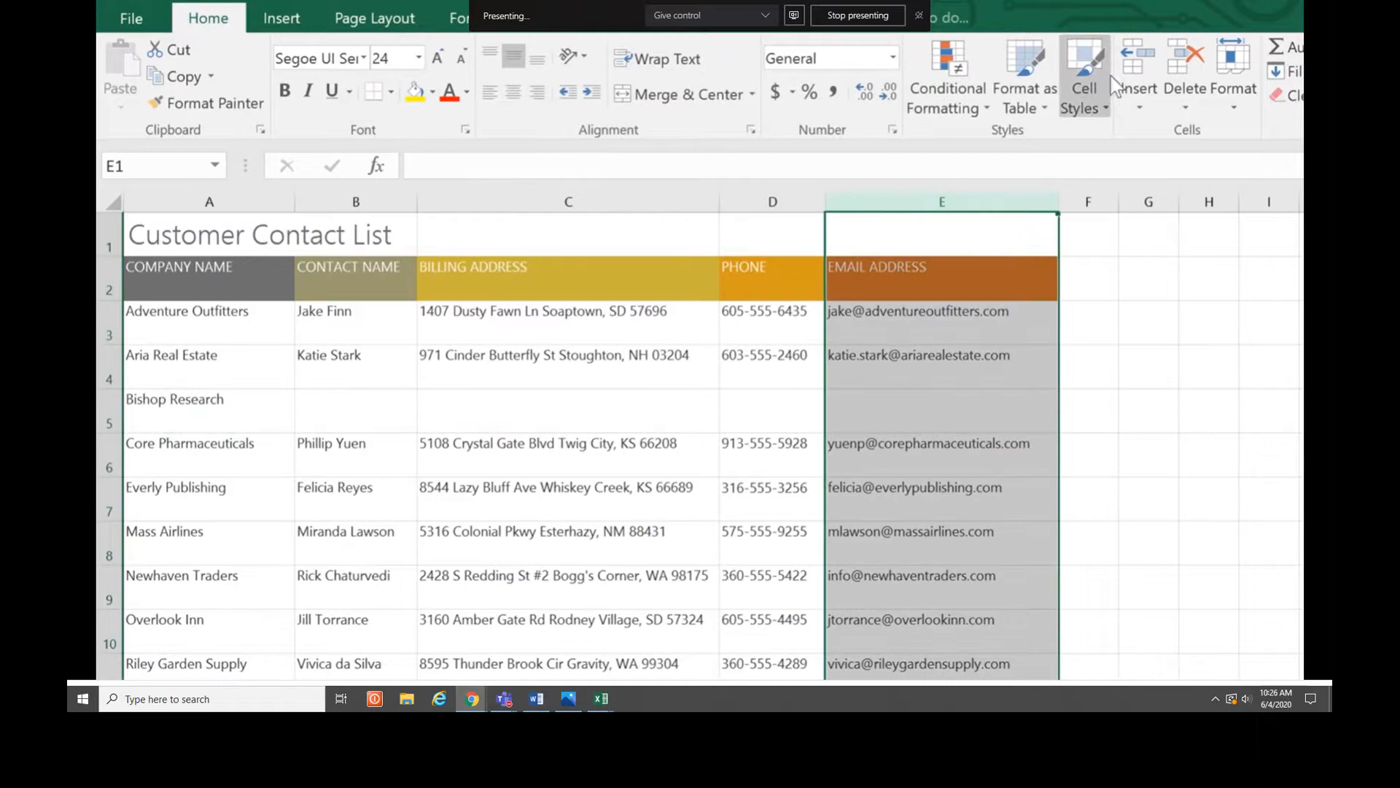
click(1131, 70)
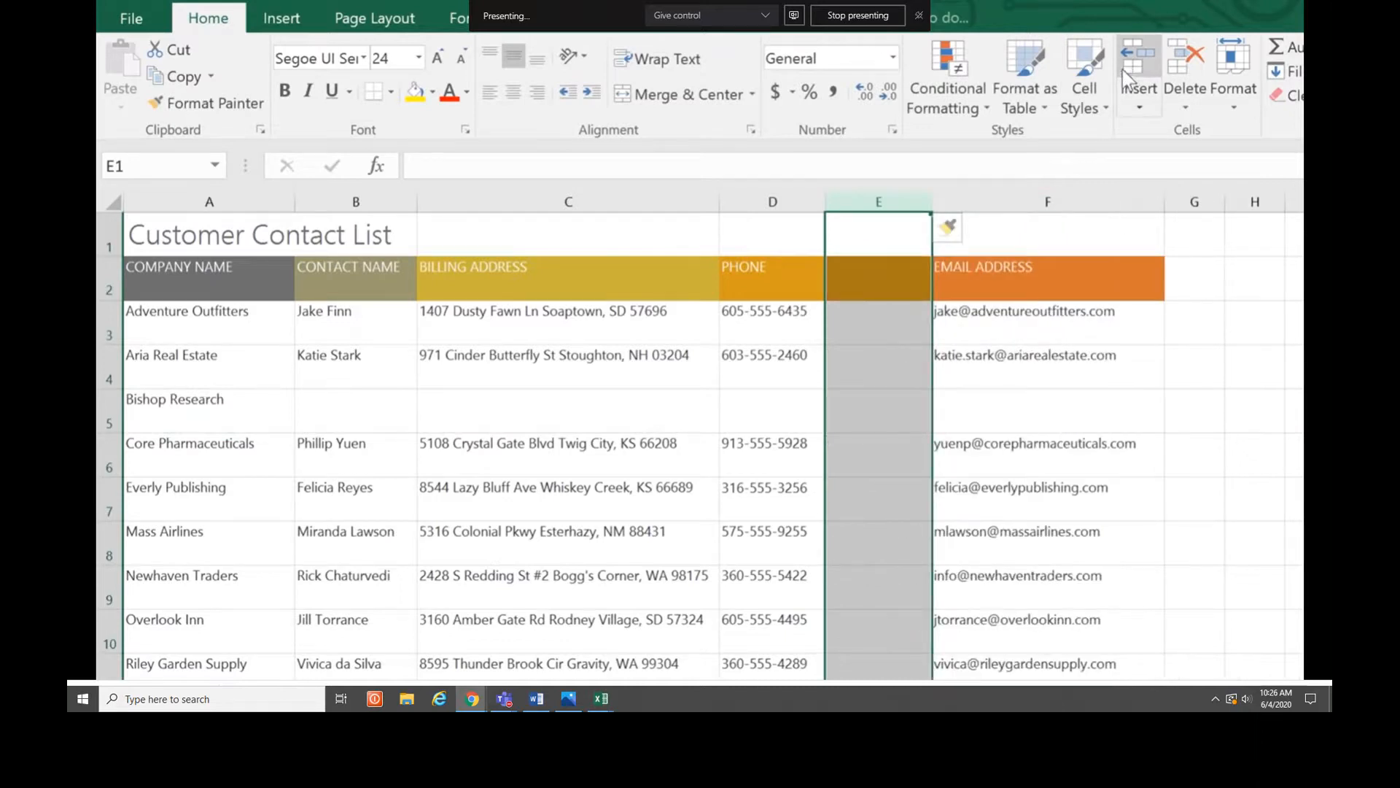
click(913, 229)
click(917, 266)
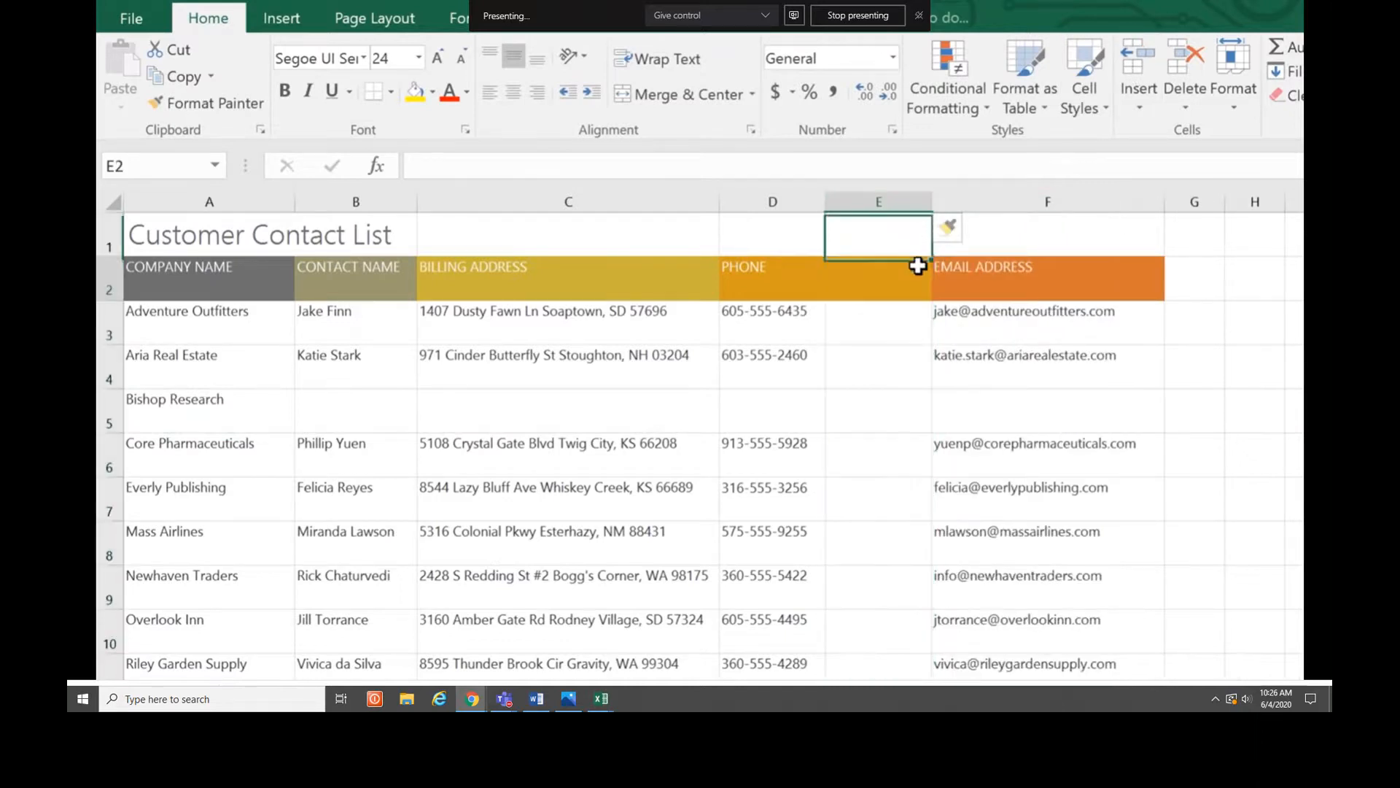
text(FAX)
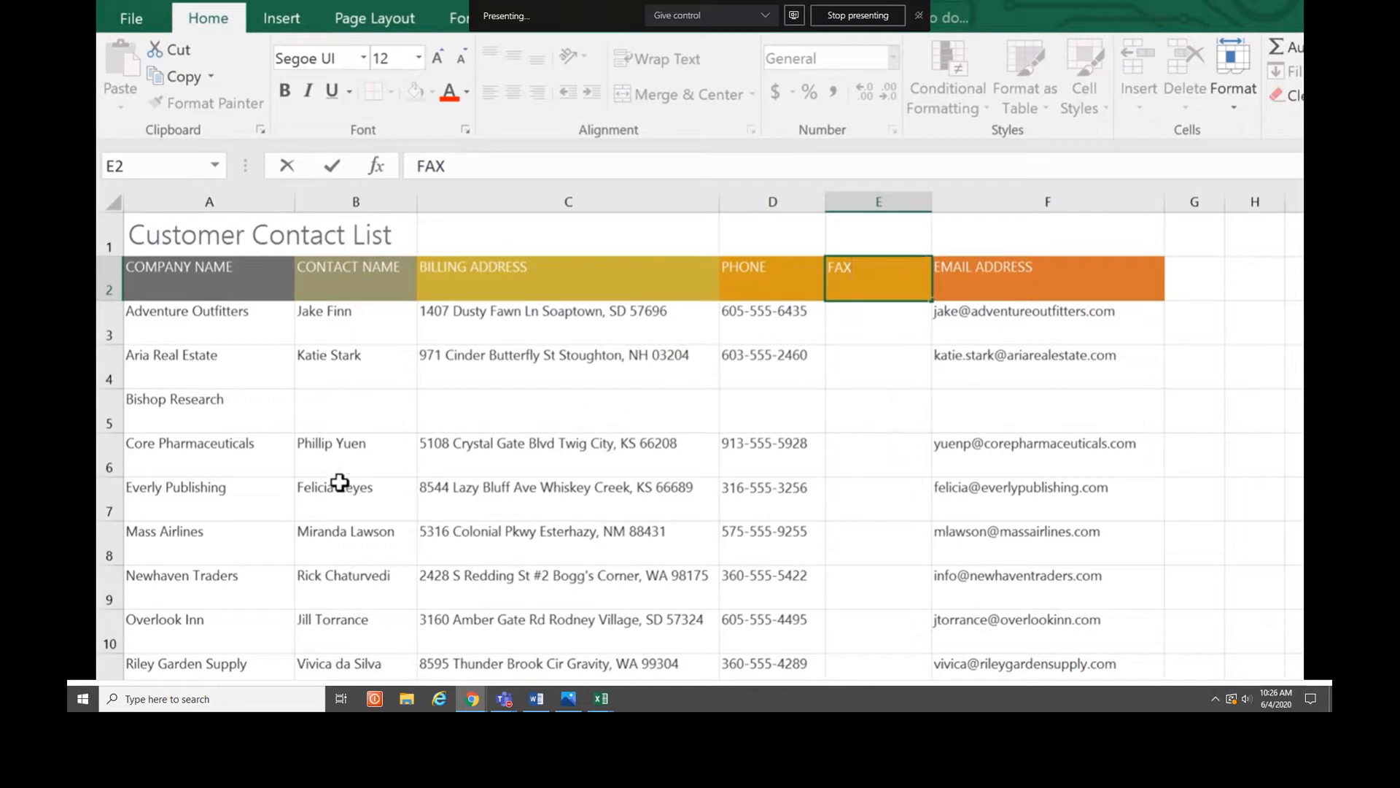
- Delete the whole Newhaven Traders row, row 9
click(109, 587)
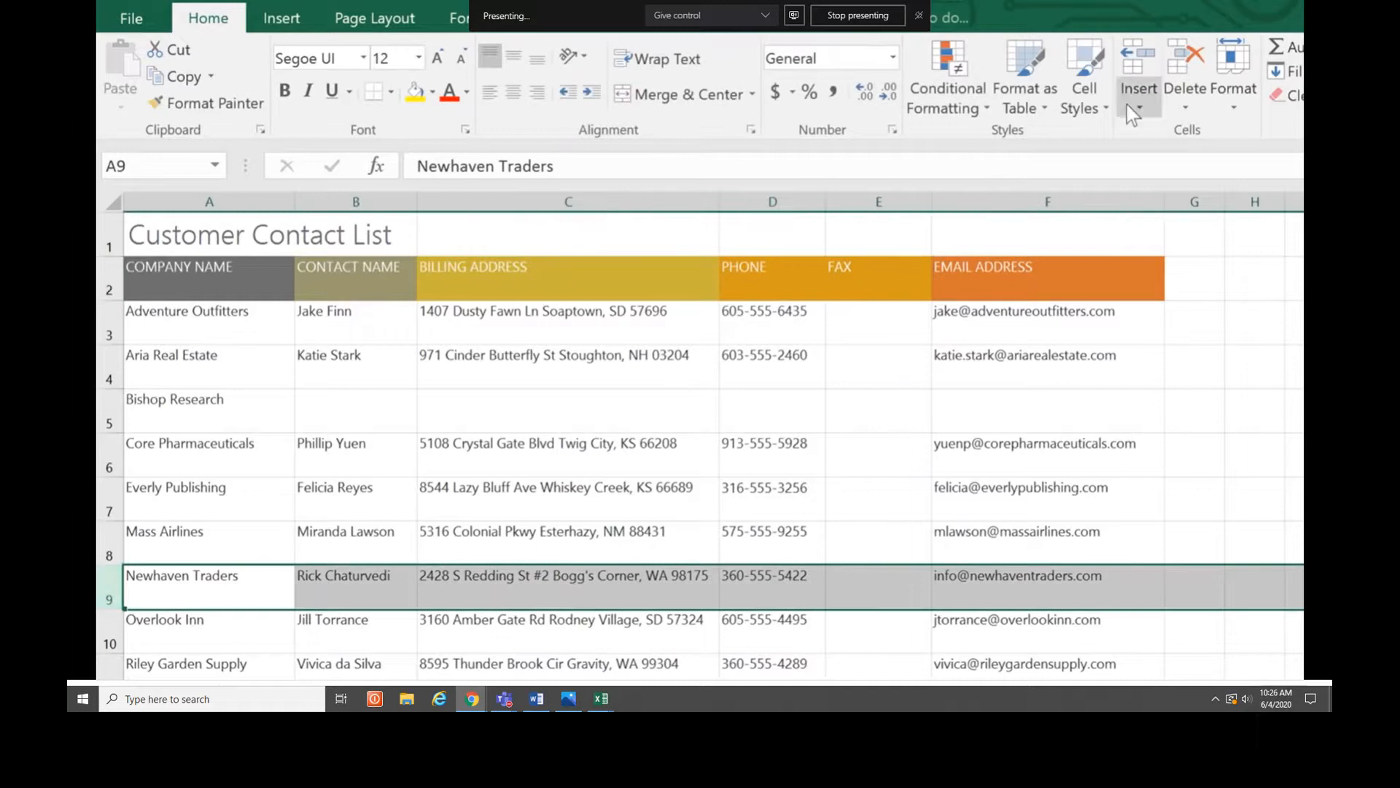
click(1171, 63)
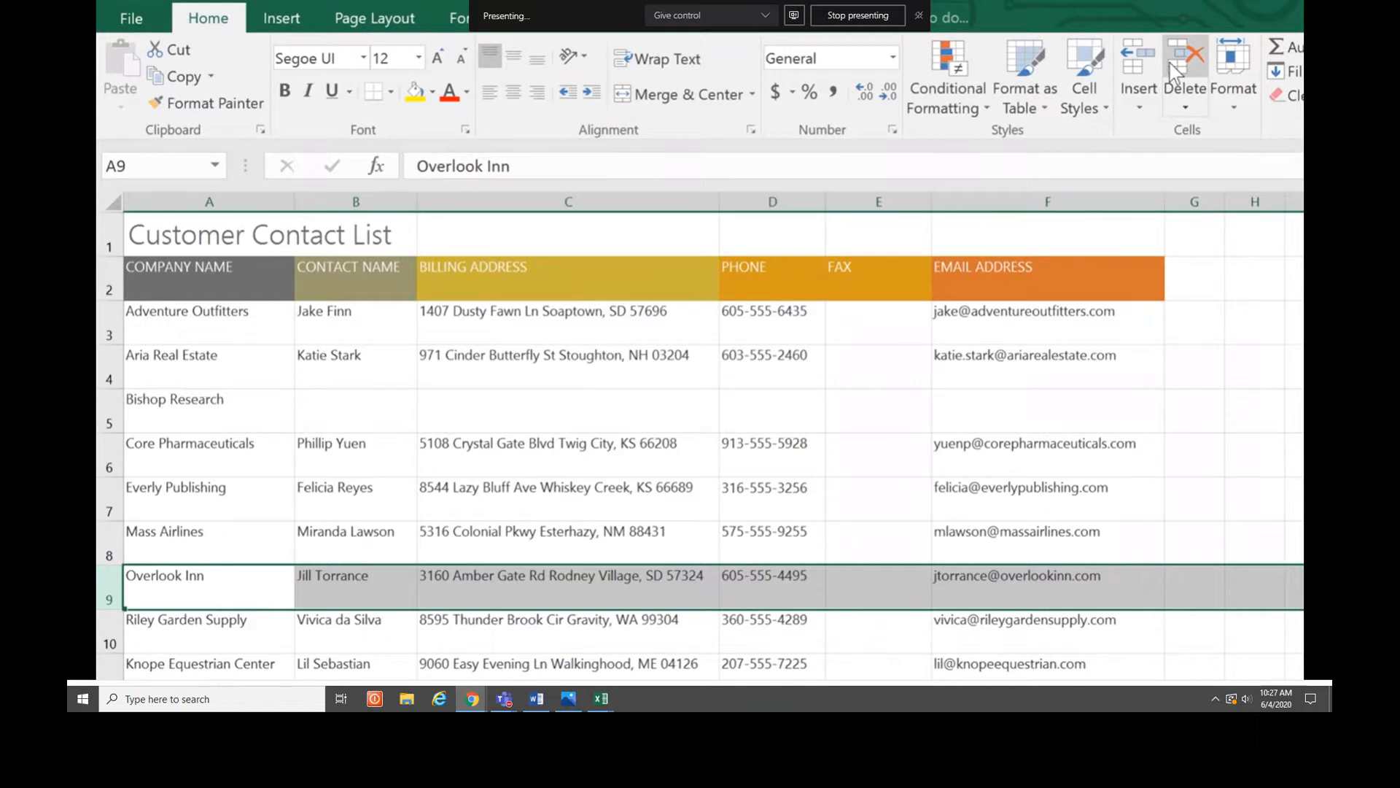
- Cut the Phone column and insert the cut cells before the Email Address column
click(765, 199)
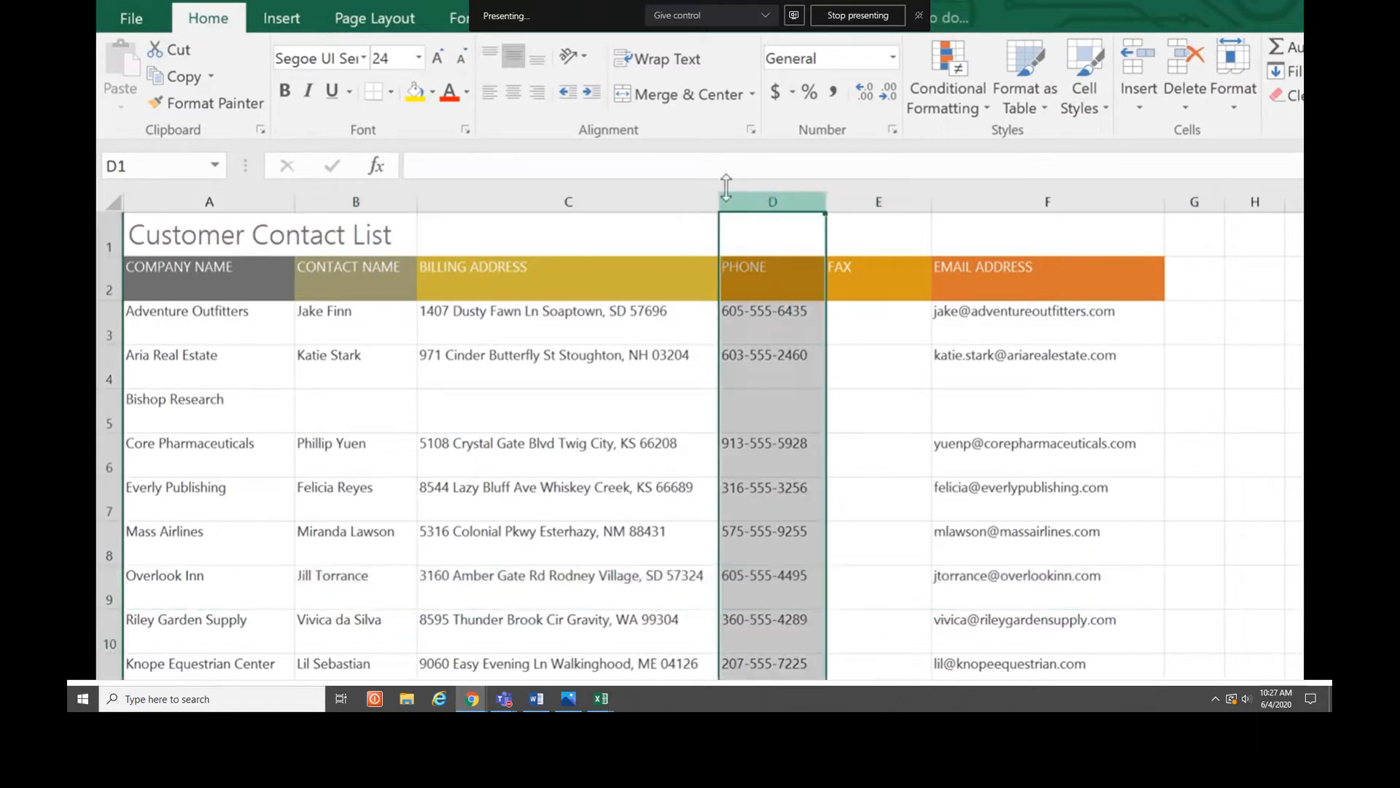
click(178, 51)
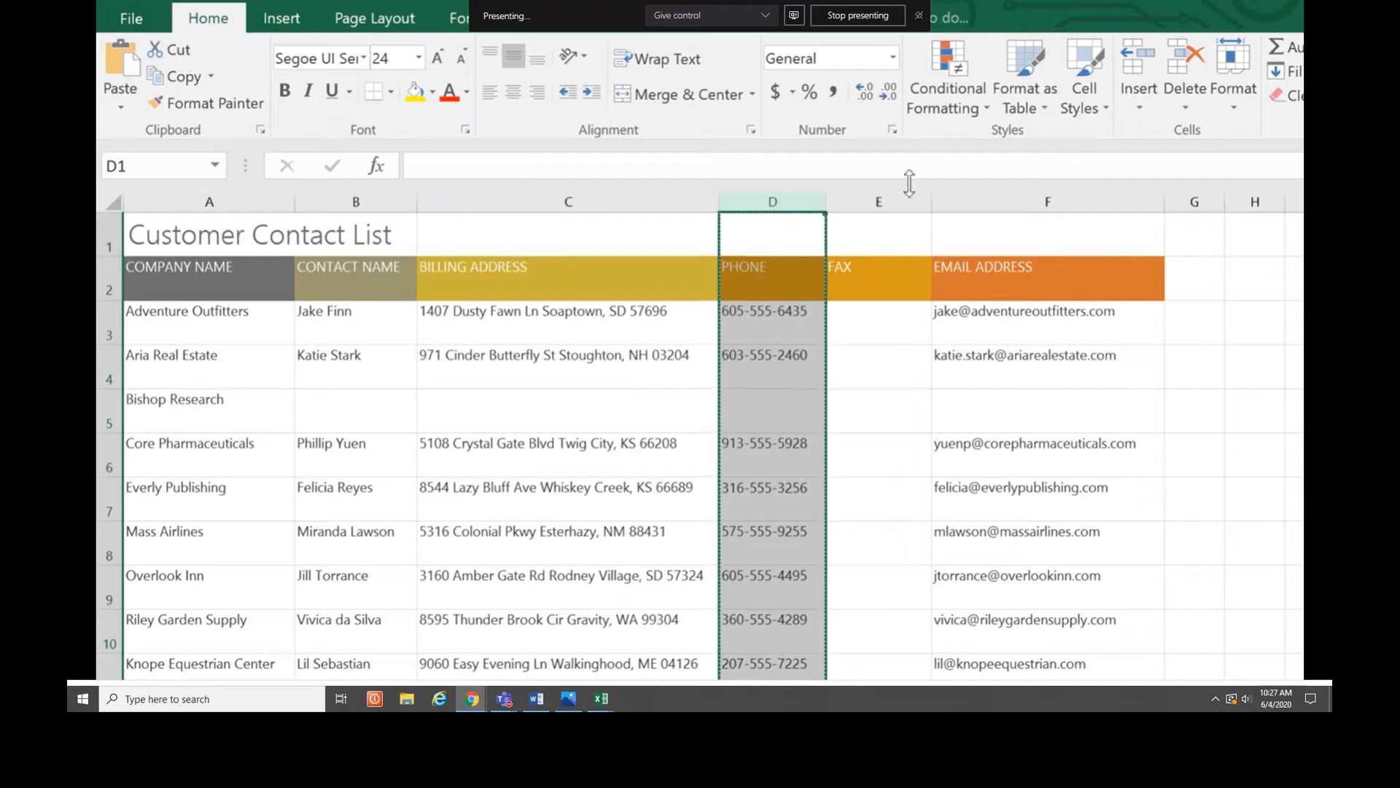
click(983, 195)
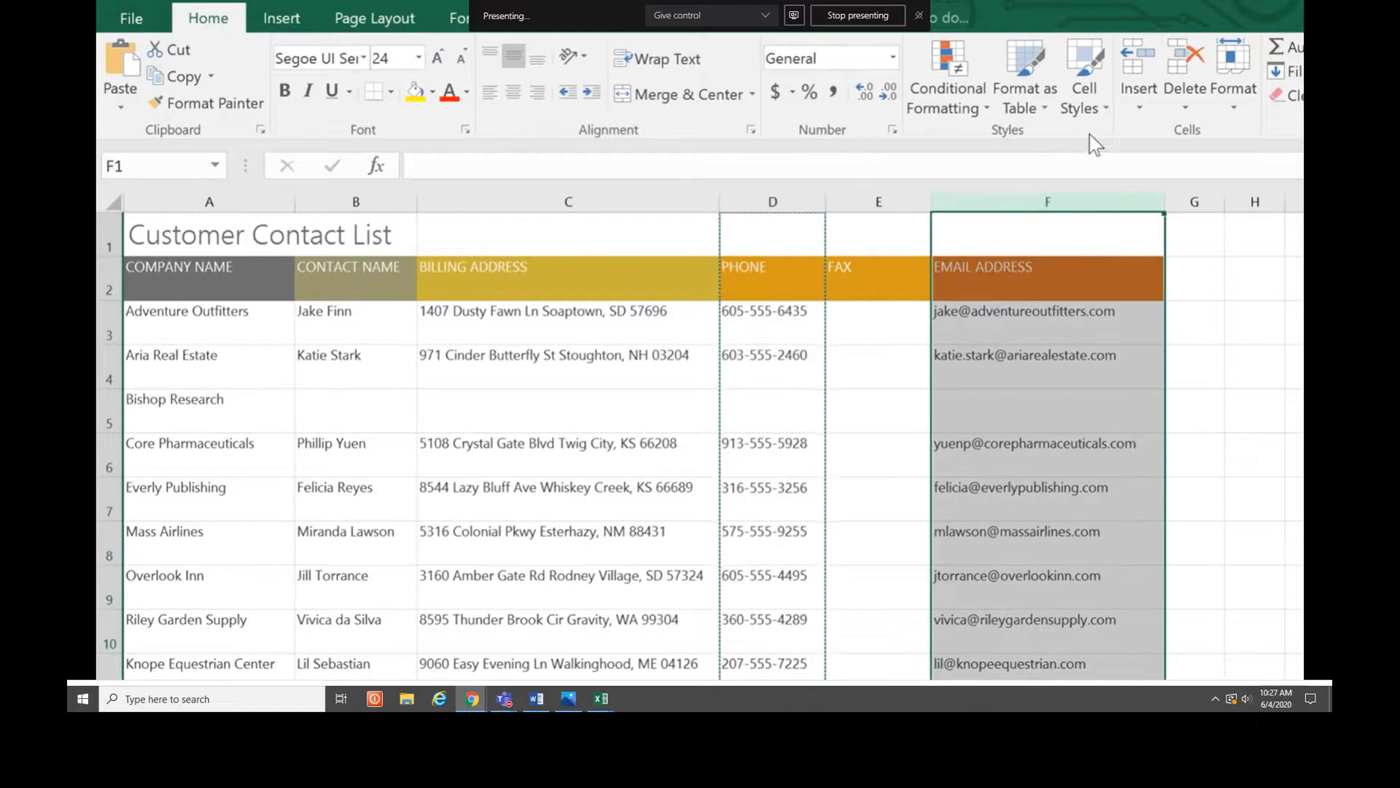
click(1141, 110)
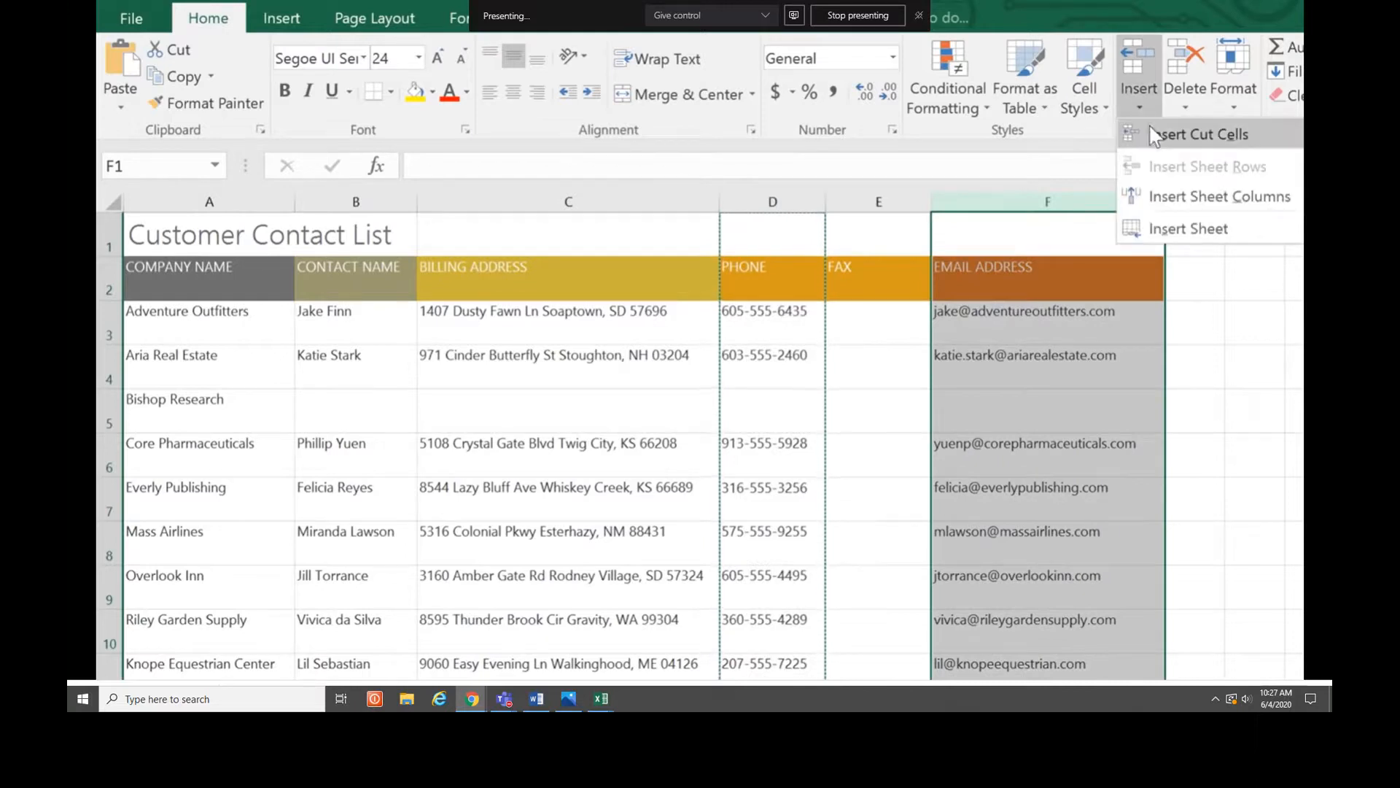
click(1151, 143)
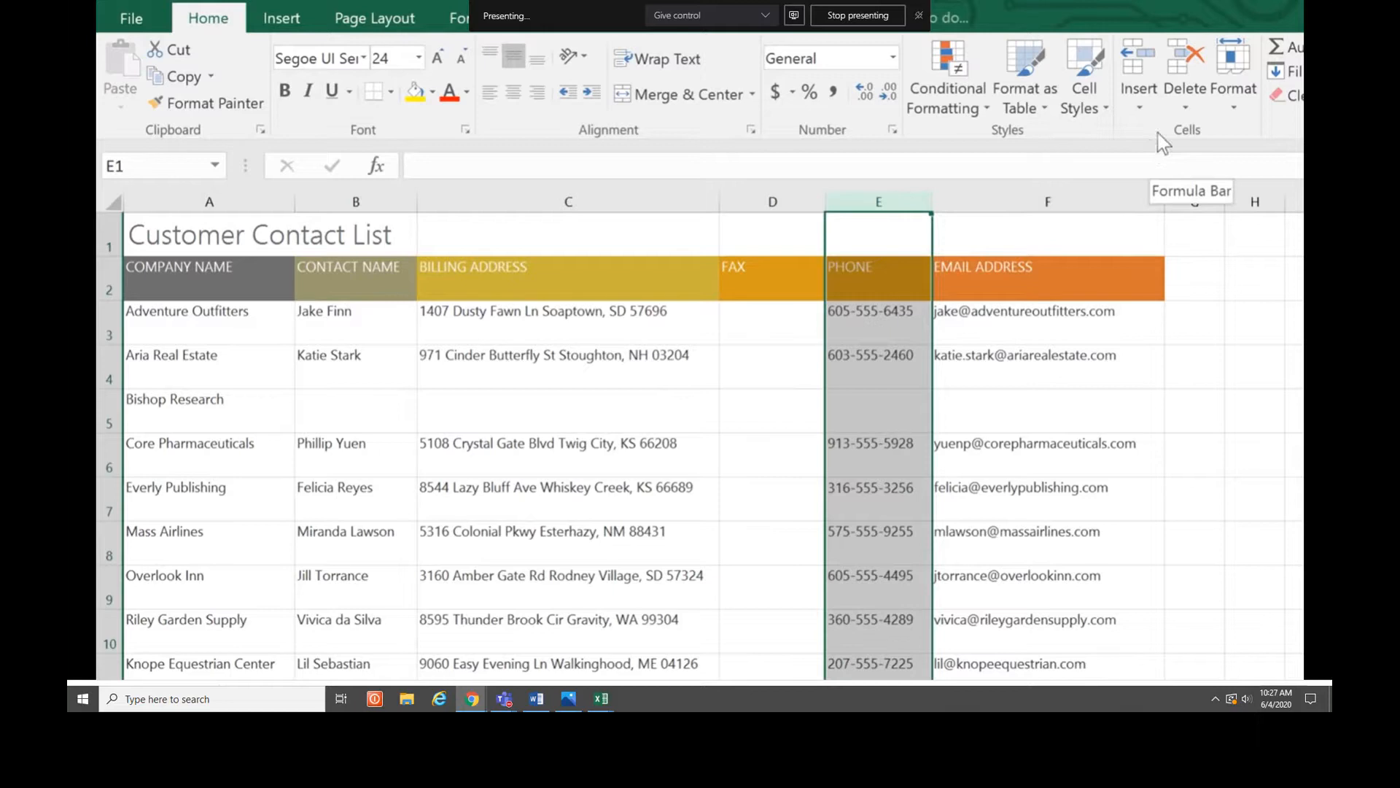
- Hide columns C through E, covering the Billing Address, Fax and Phone data
drag(565, 197, 878, 204)
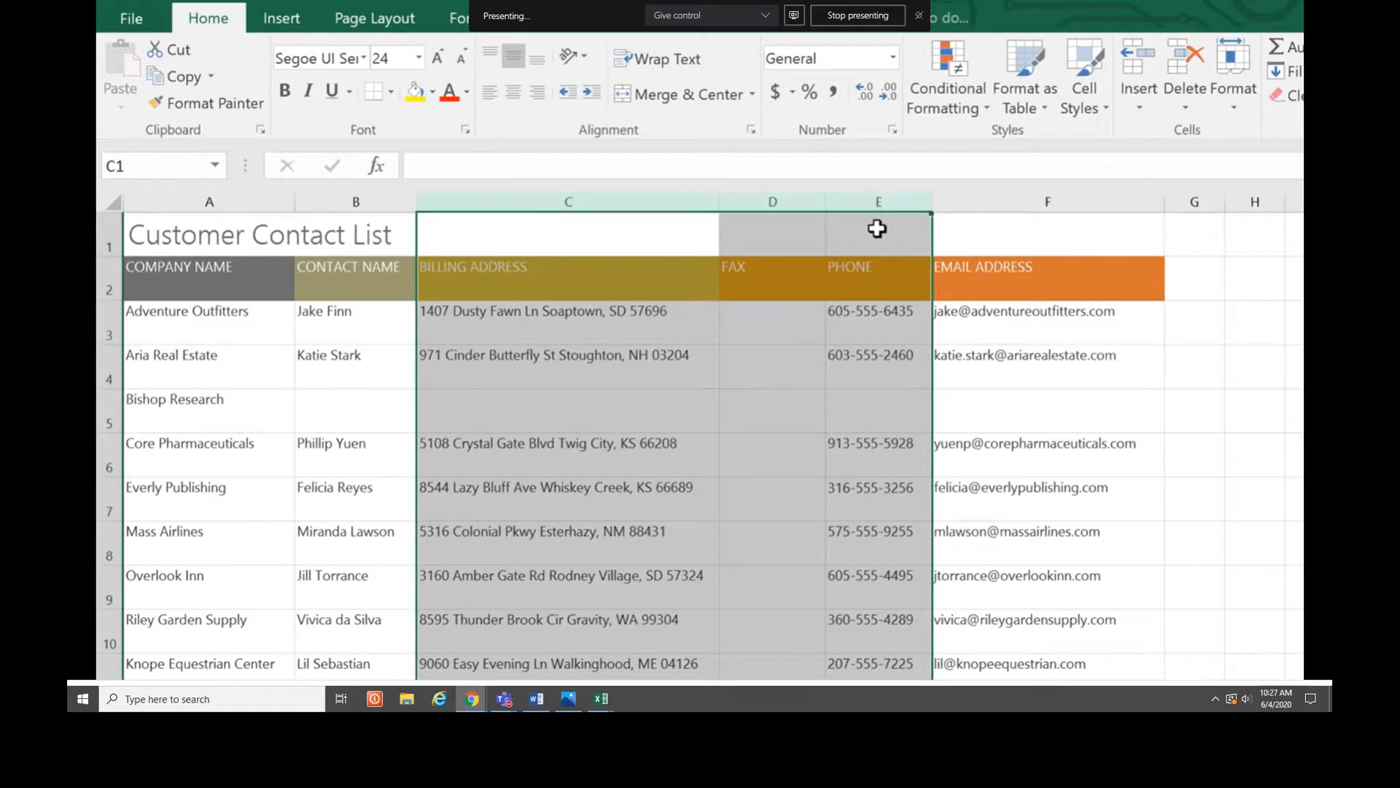
right_click(879, 226)
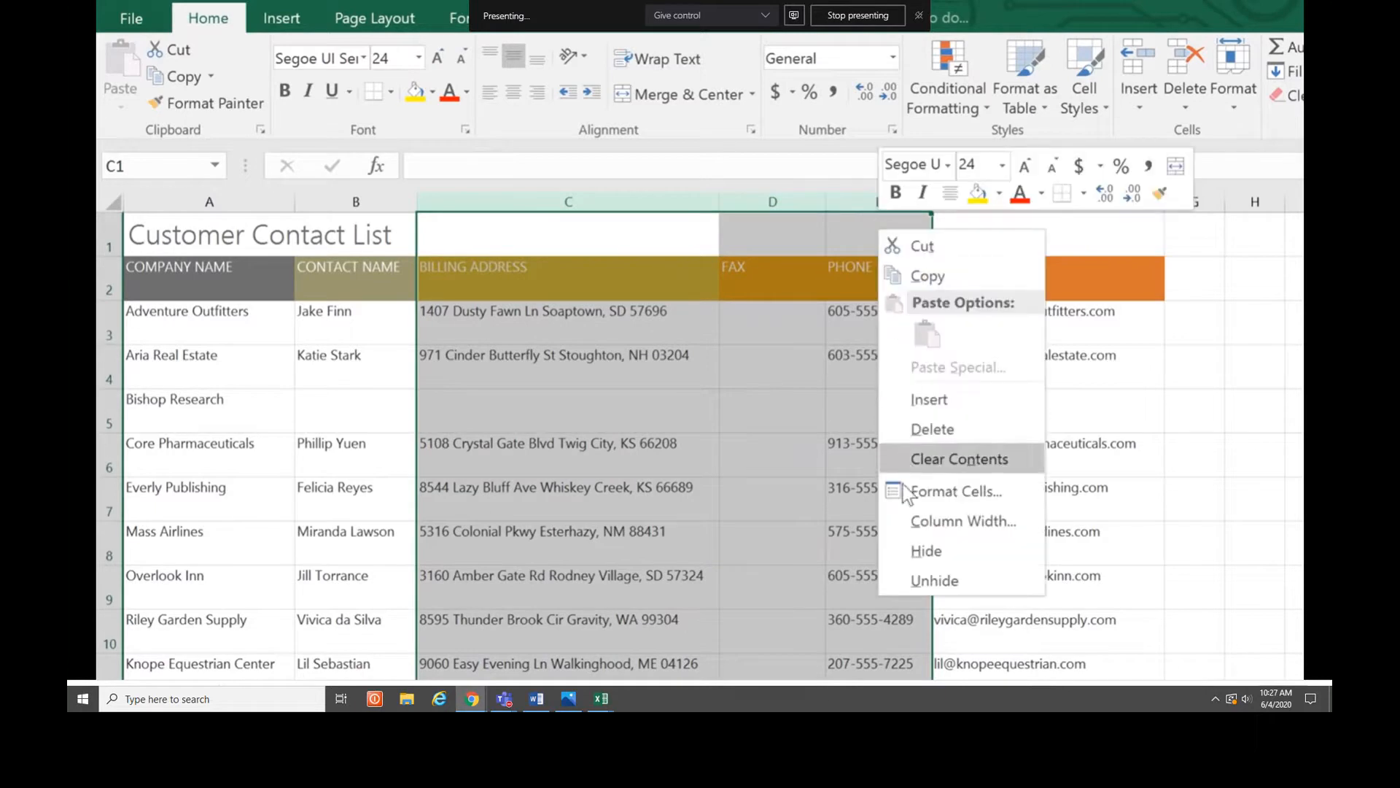
click(925, 551)
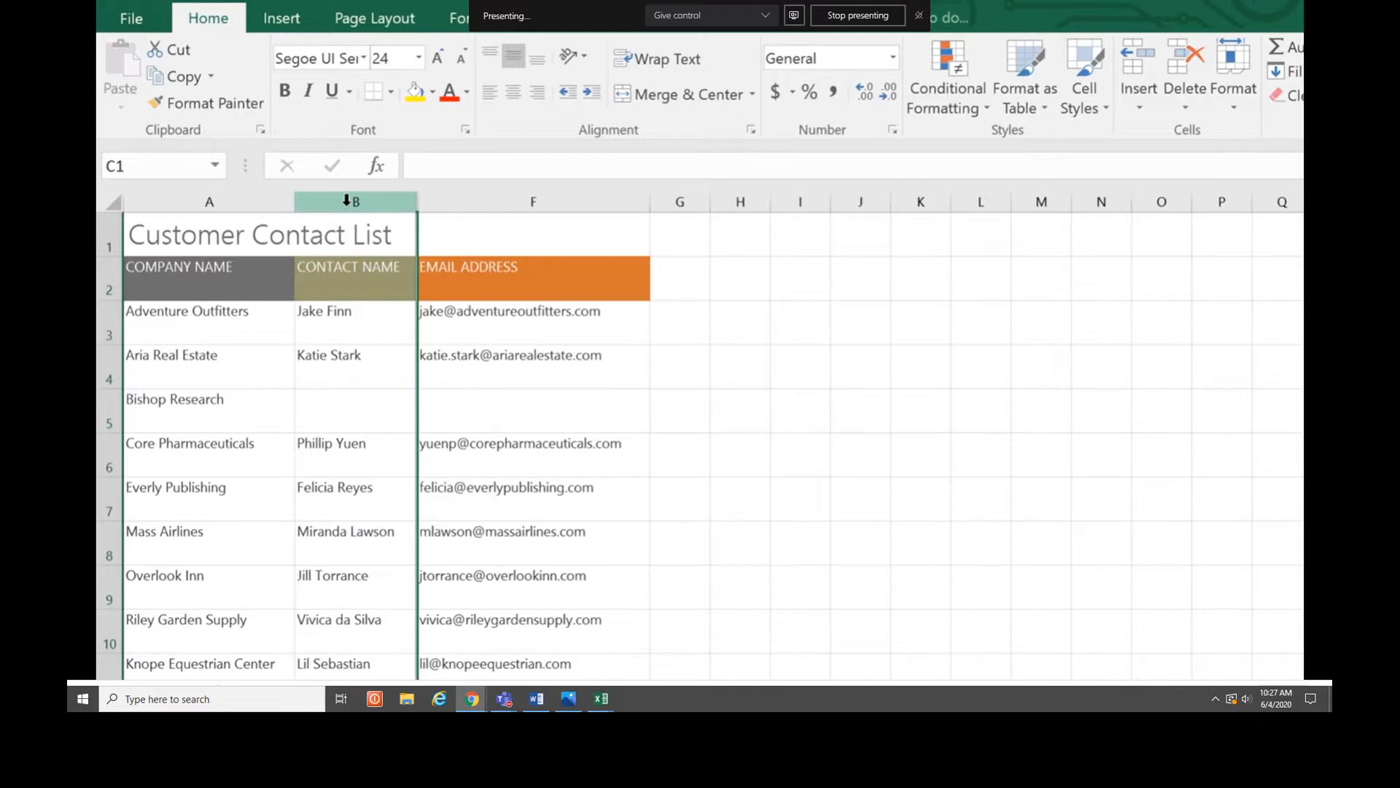
- Unhide the columns between Contact Name in column B and Email Address in column F
drag(347, 199, 499, 193)
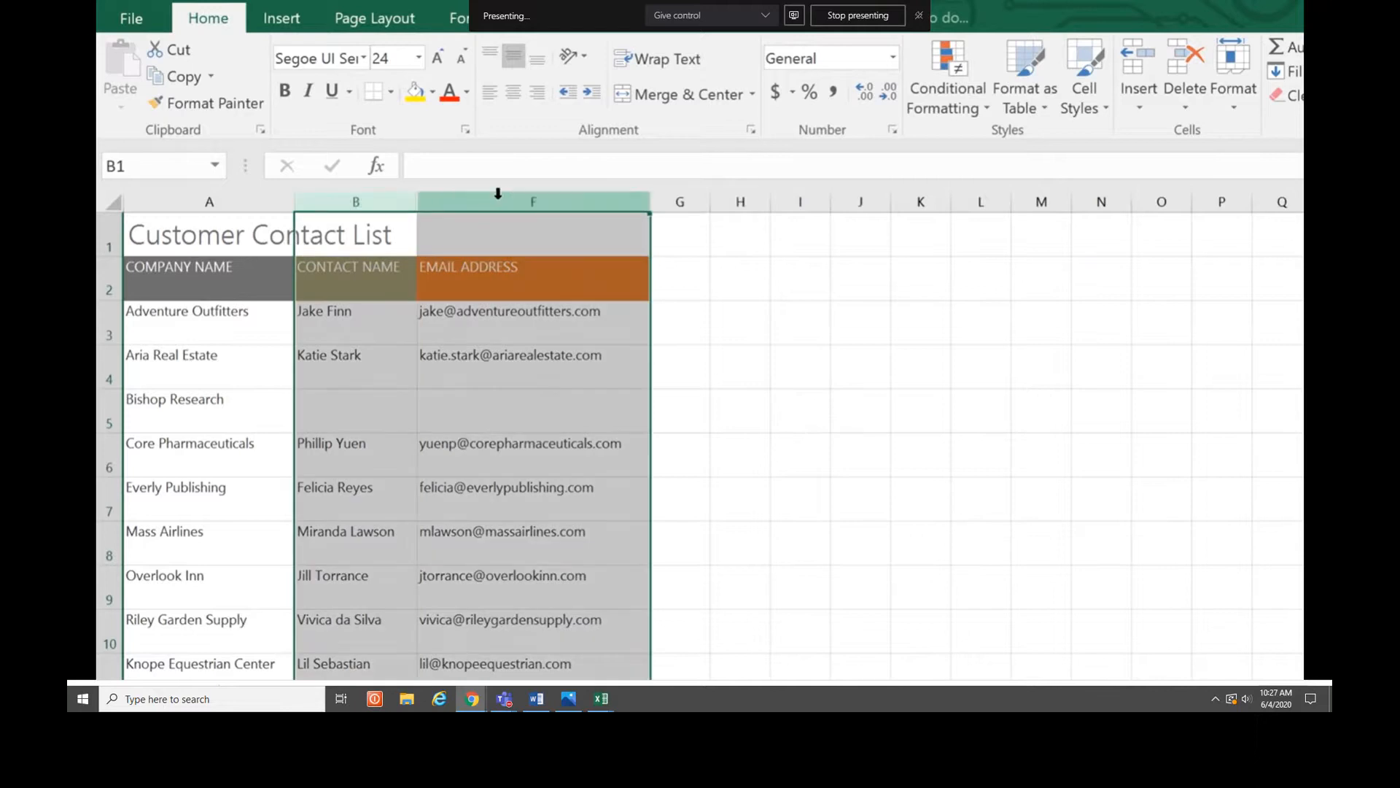
right_click(494, 239)
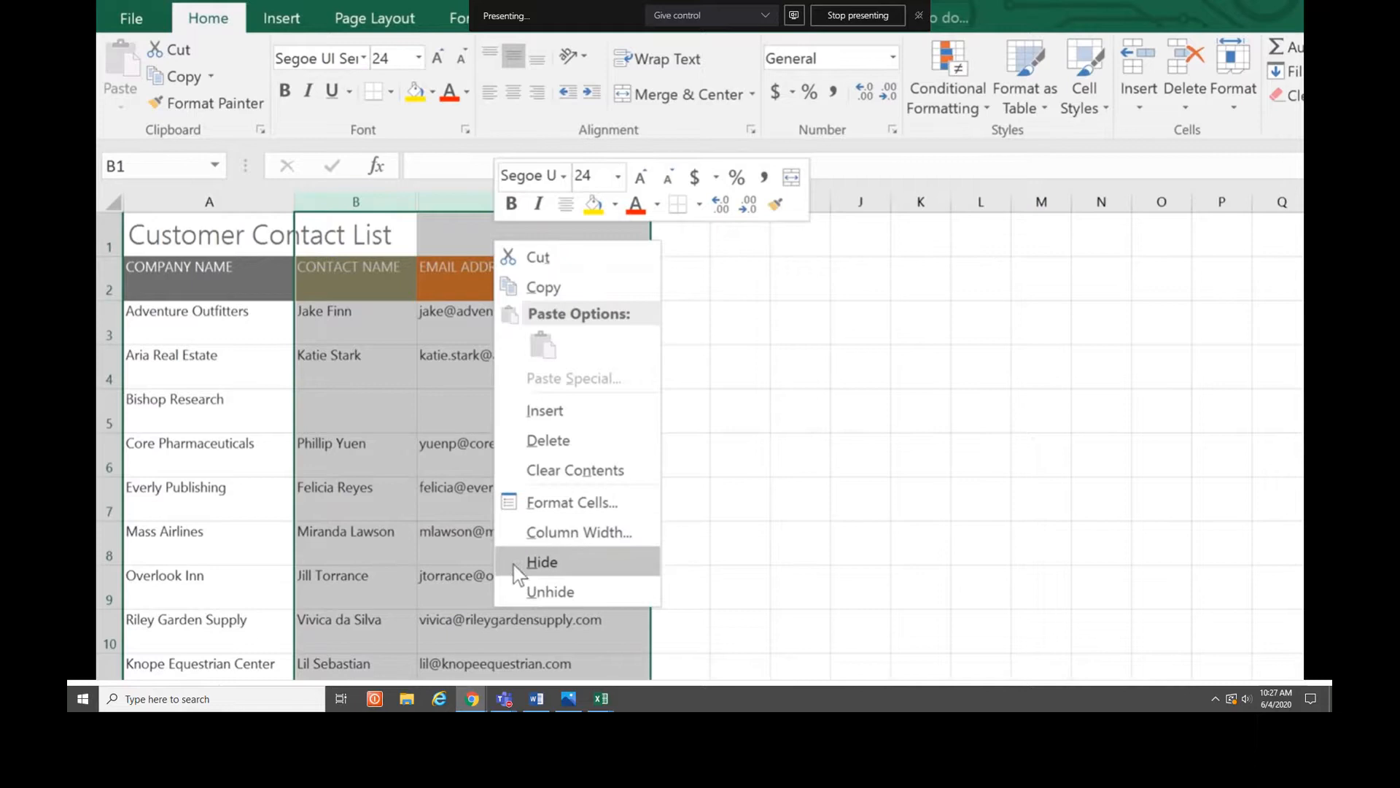
click(513, 583)
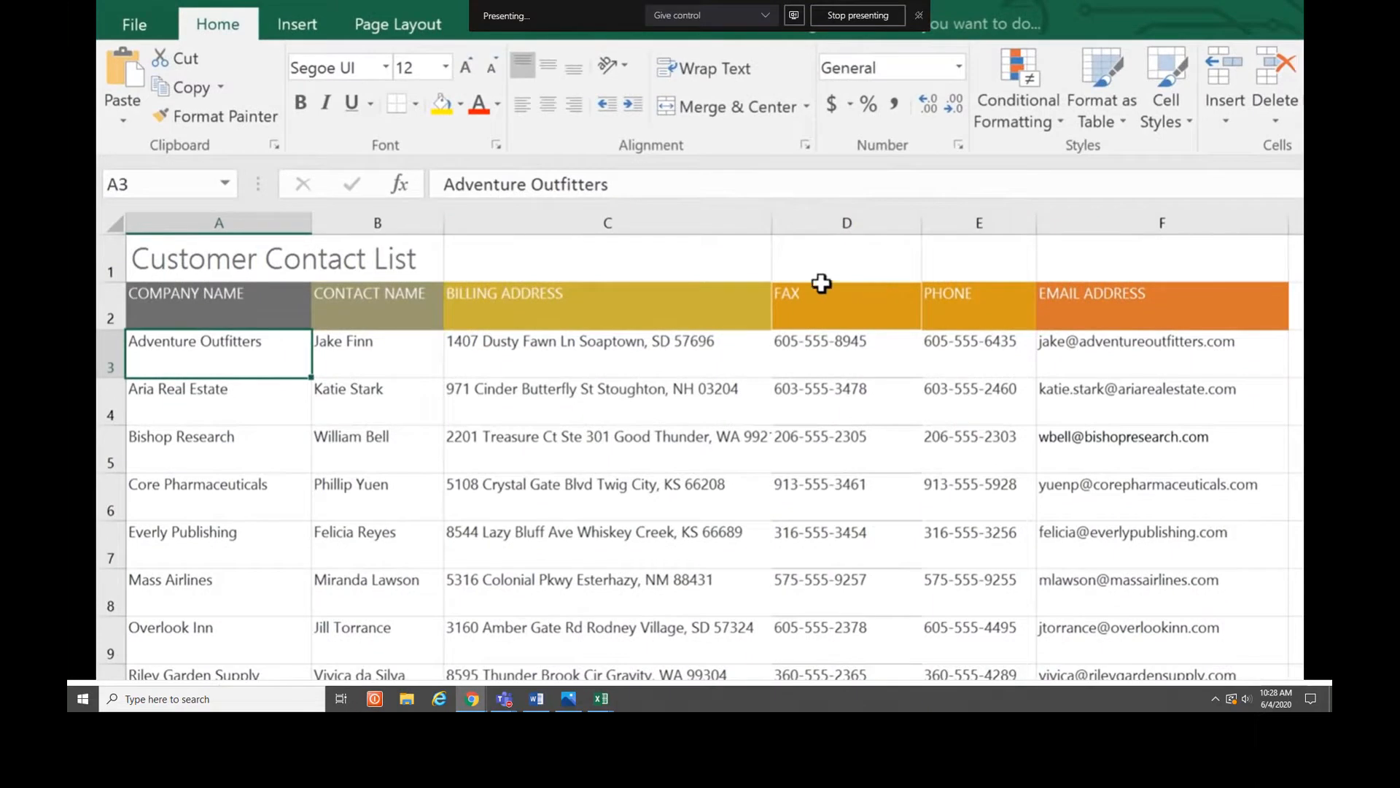
- Narrow the Billing Address column to about half its width and wrap the text in its cells
click(714, 221)
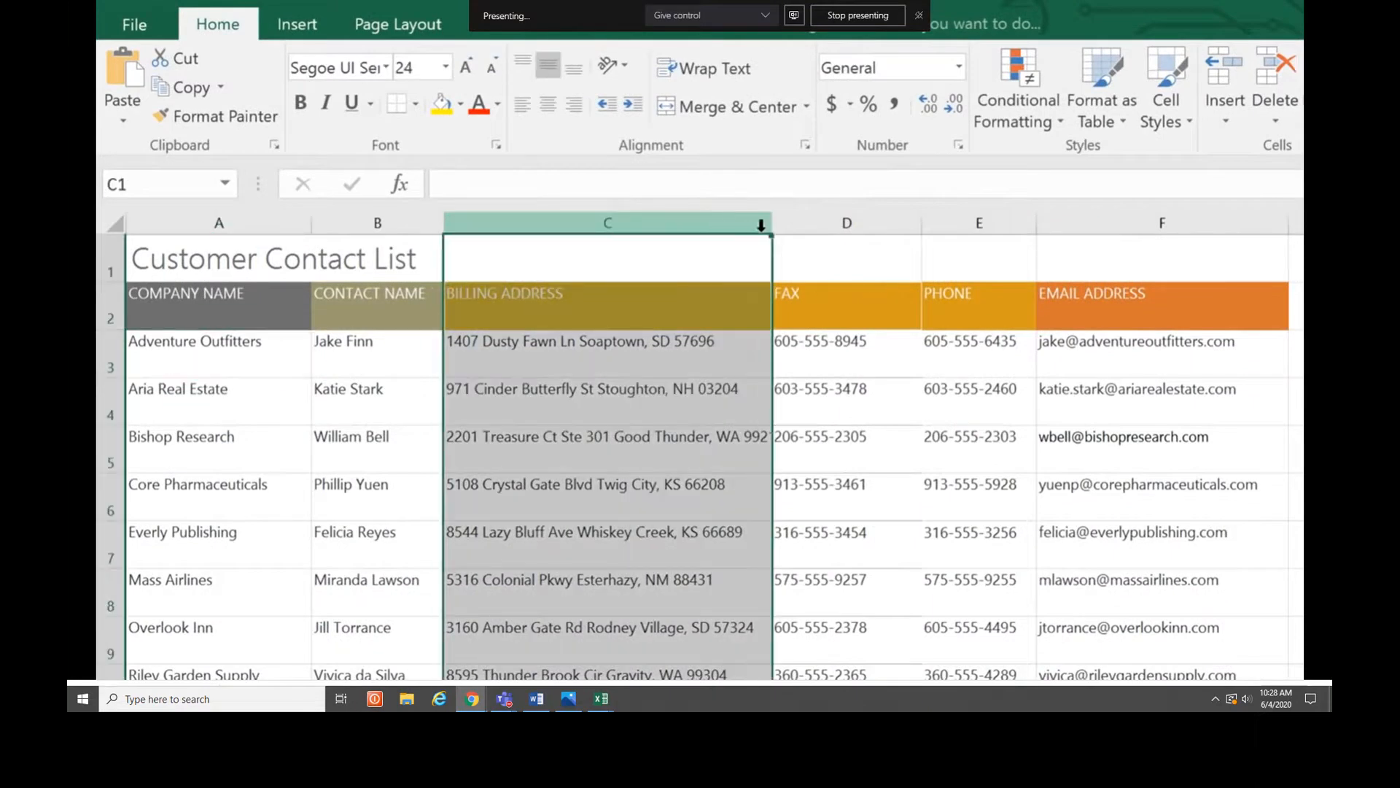
drag(770, 228, 604, 228)
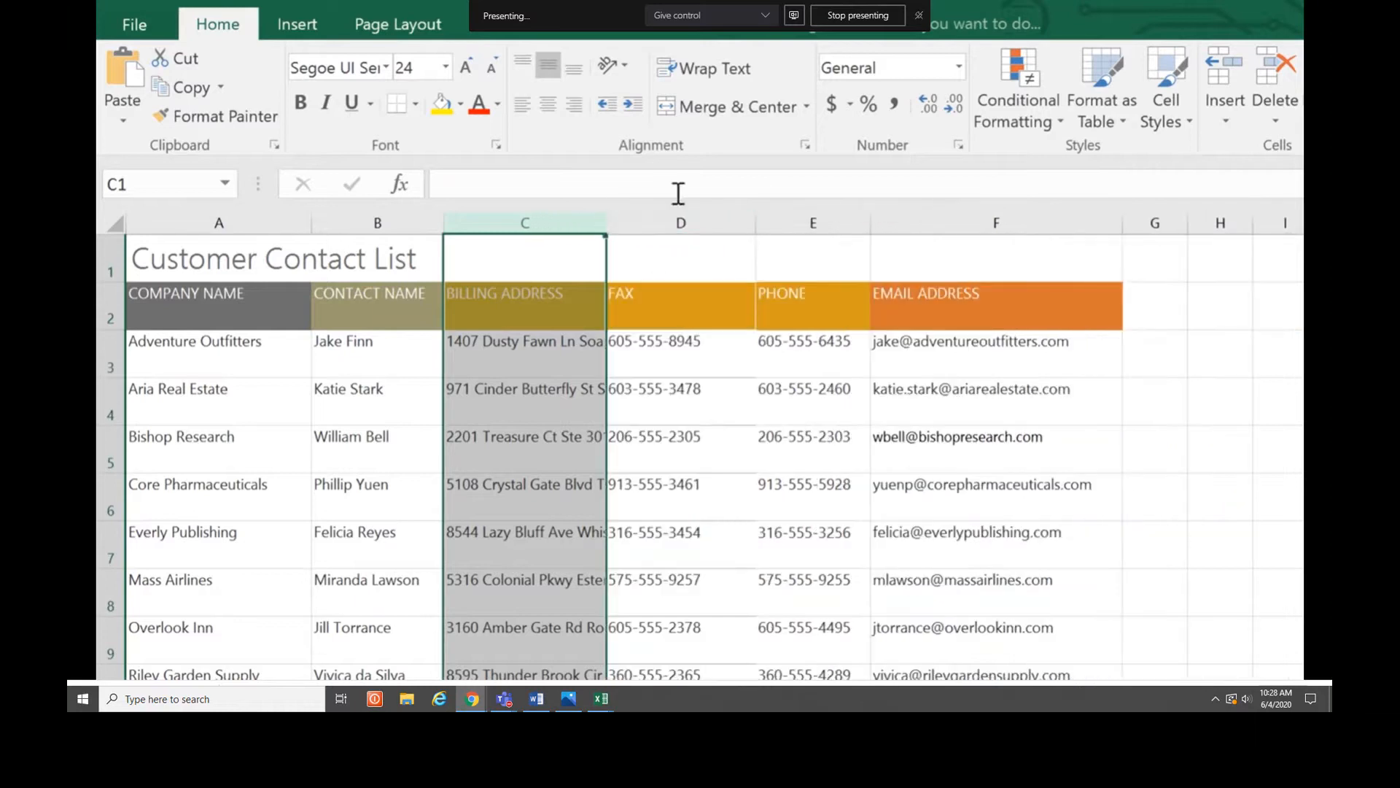
click(748, 71)
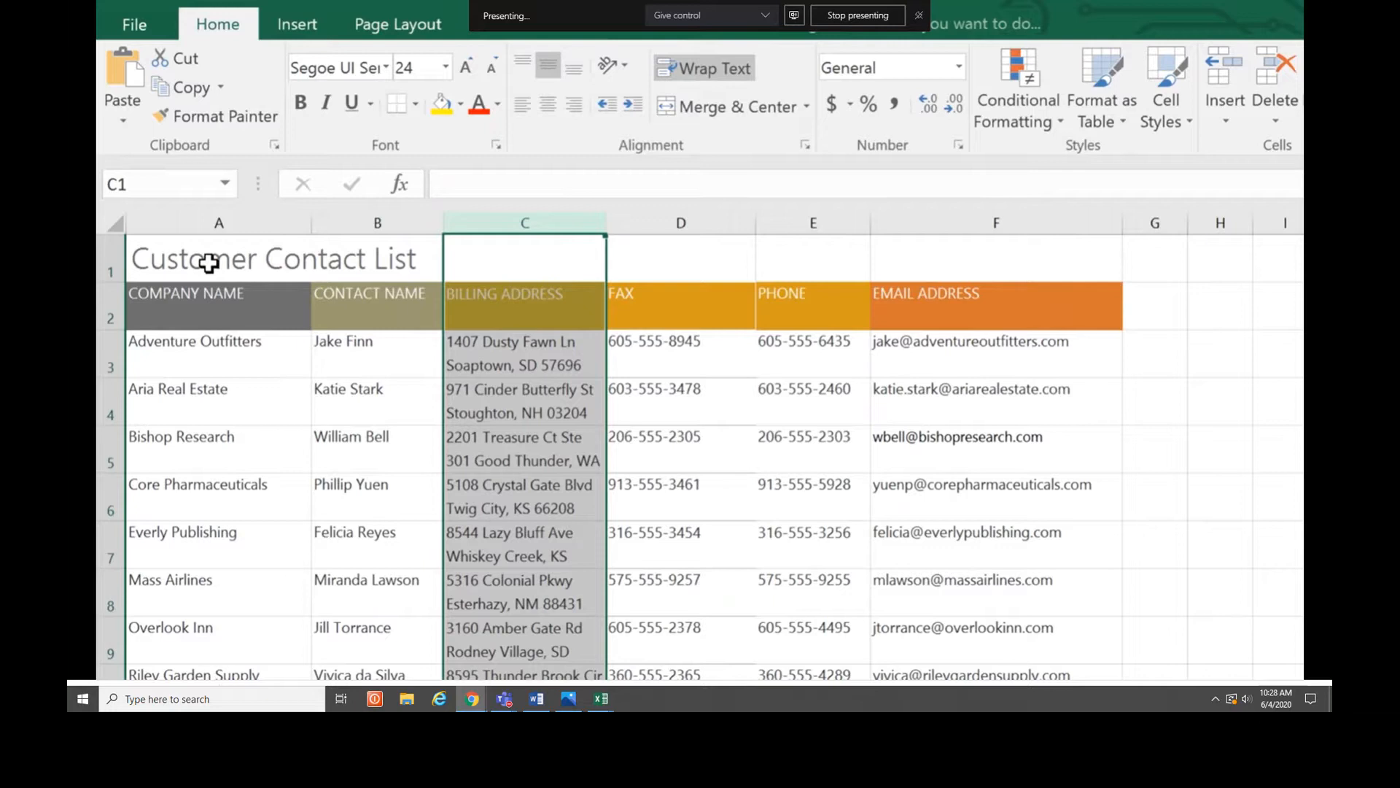
- Merge and center the Customer Contact List title across A1:F1 and view the other merge options
drag(209, 263, 929, 251)
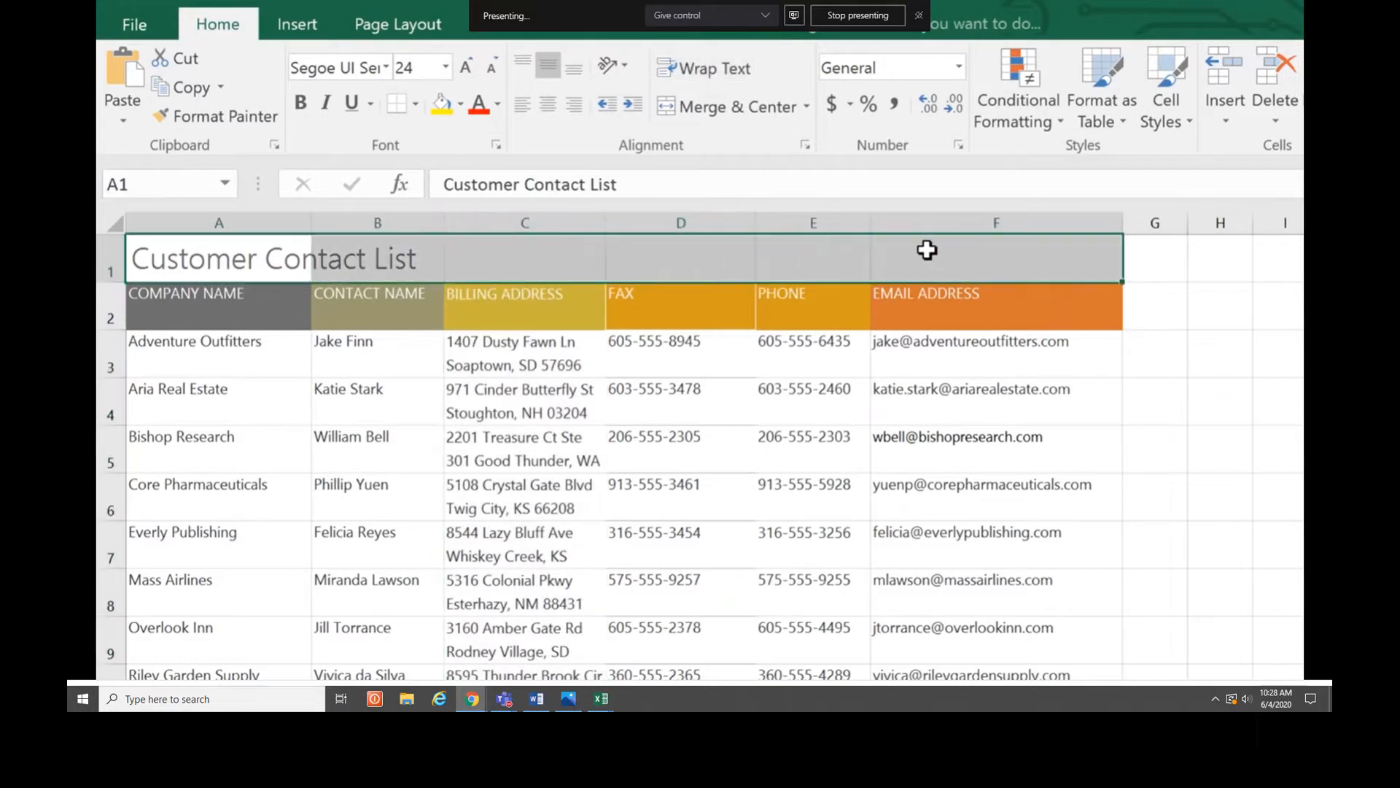
click(783, 119)
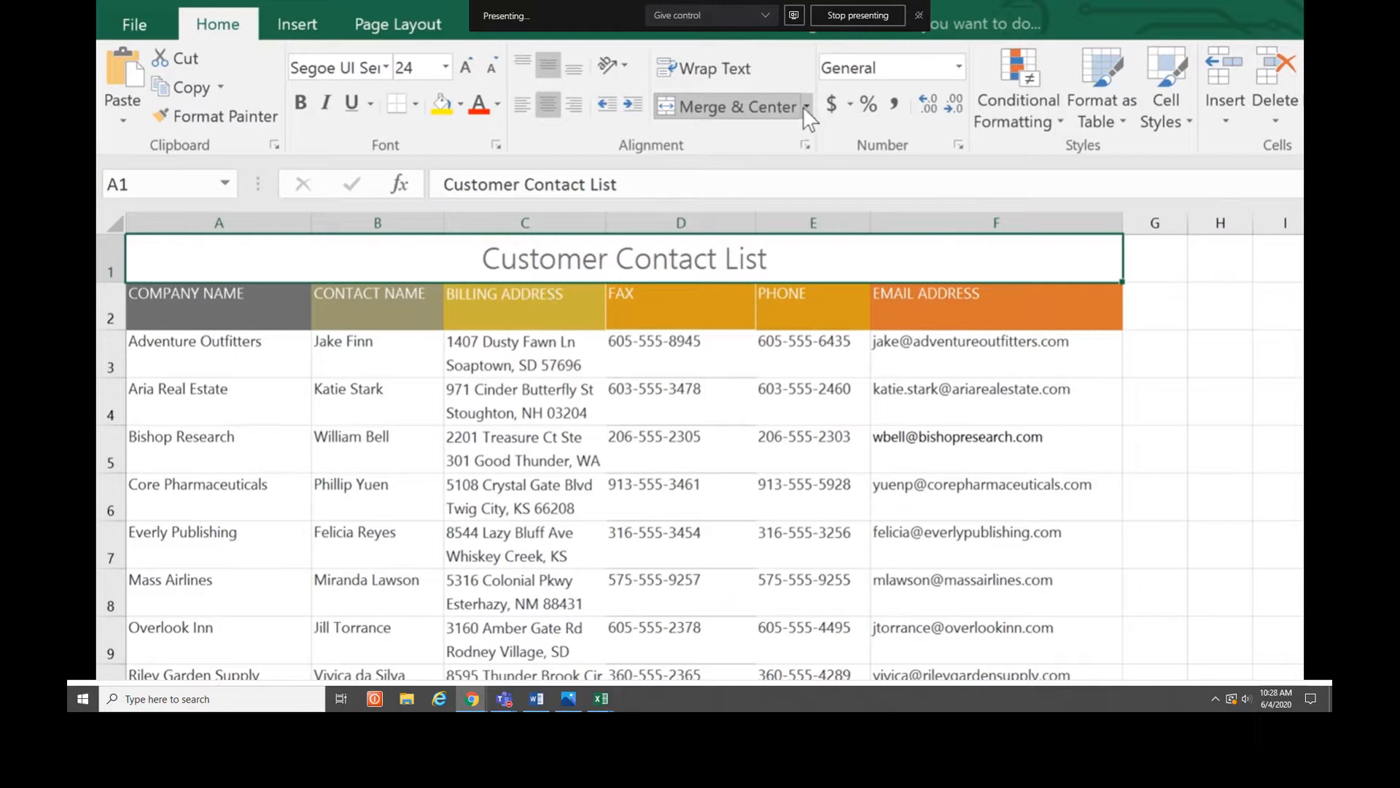
click(806, 107)
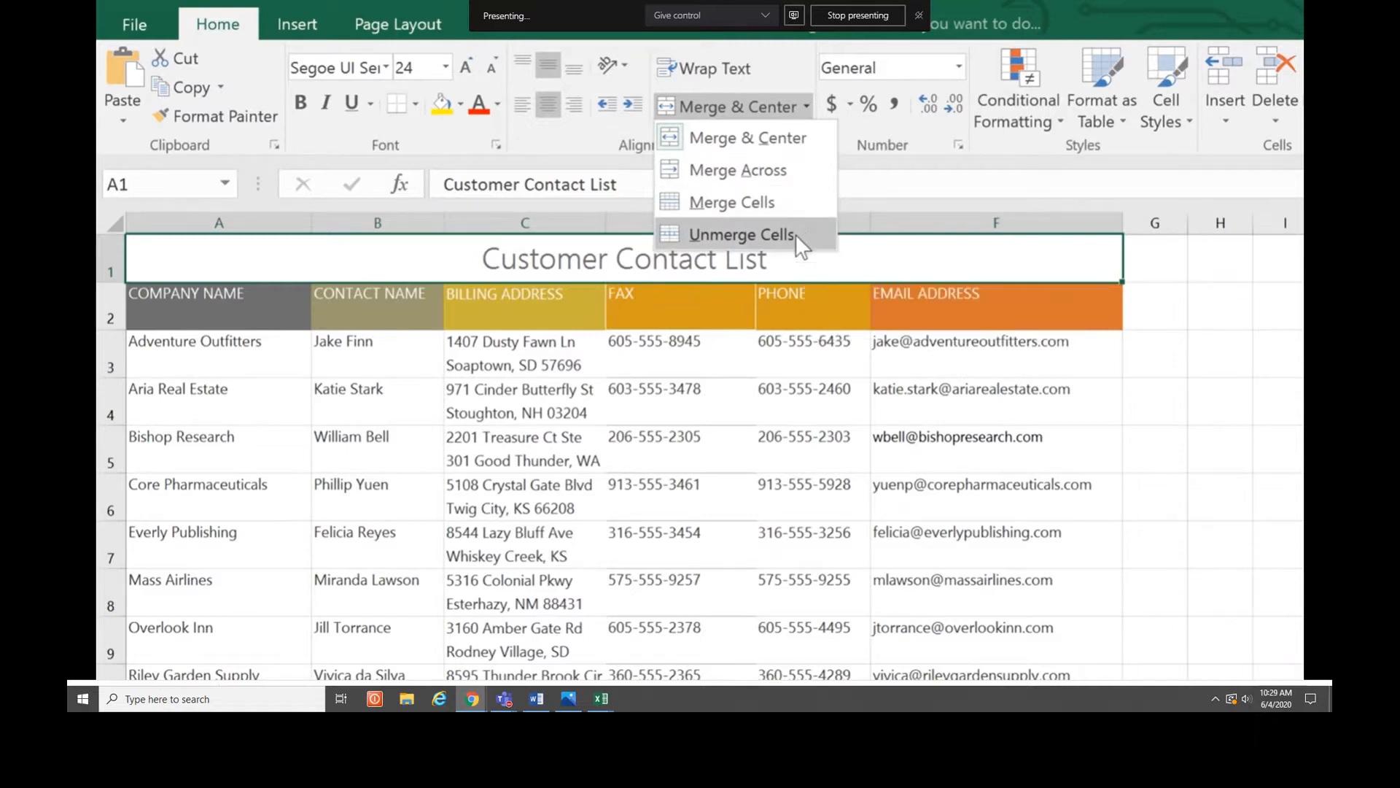
click(740, 259)
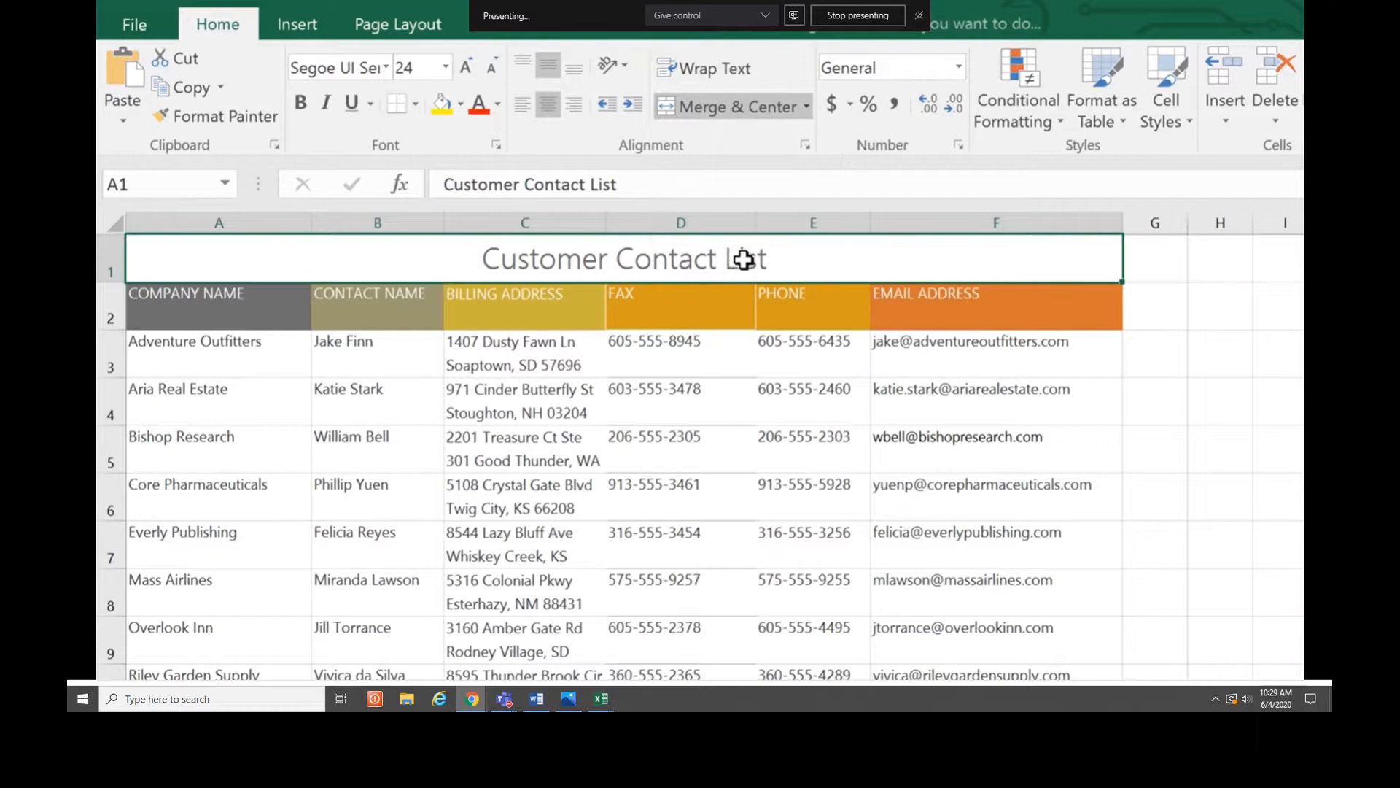
- Select the column heading cells in row 2 from Company Name through Email Address, A2:F2
click(237, 311)
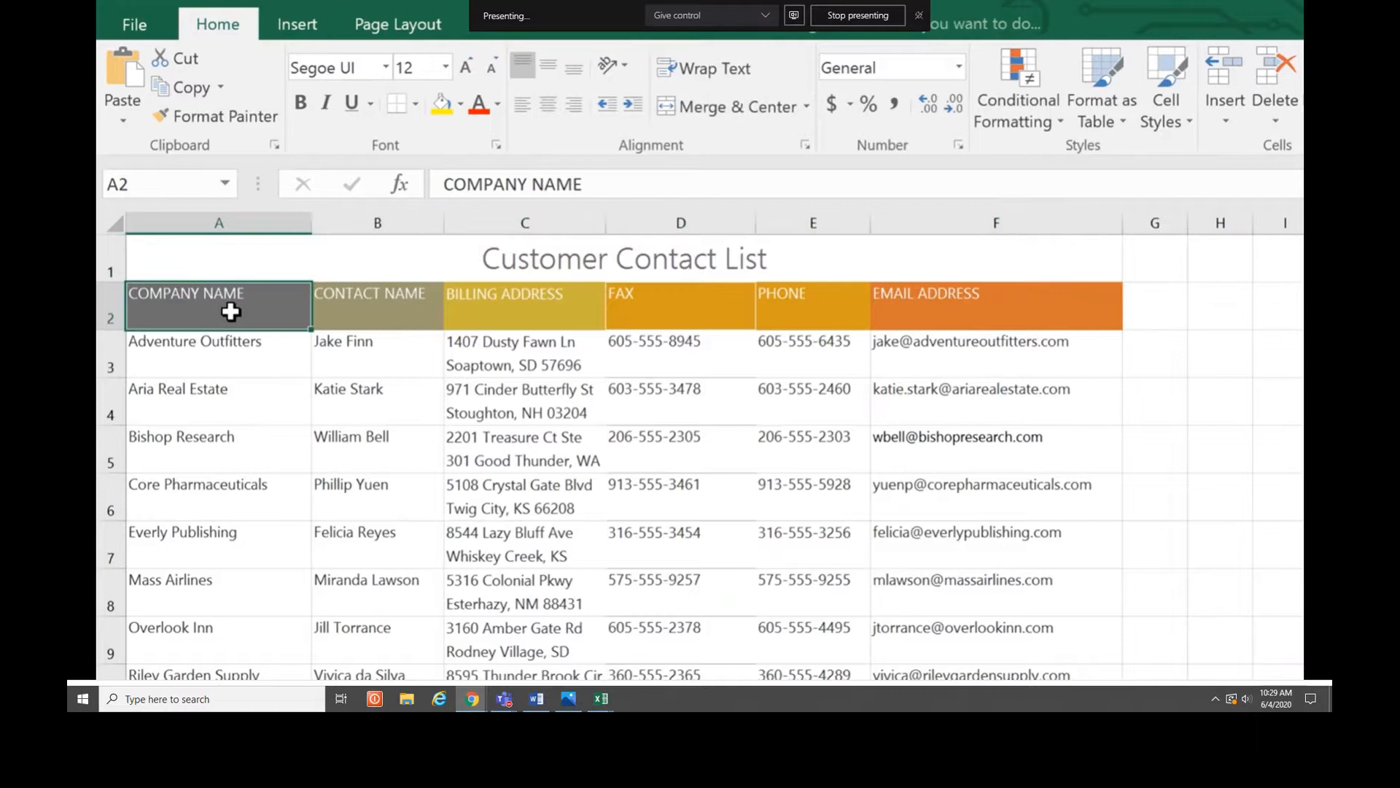
drag(231, 312, 1066, 315)
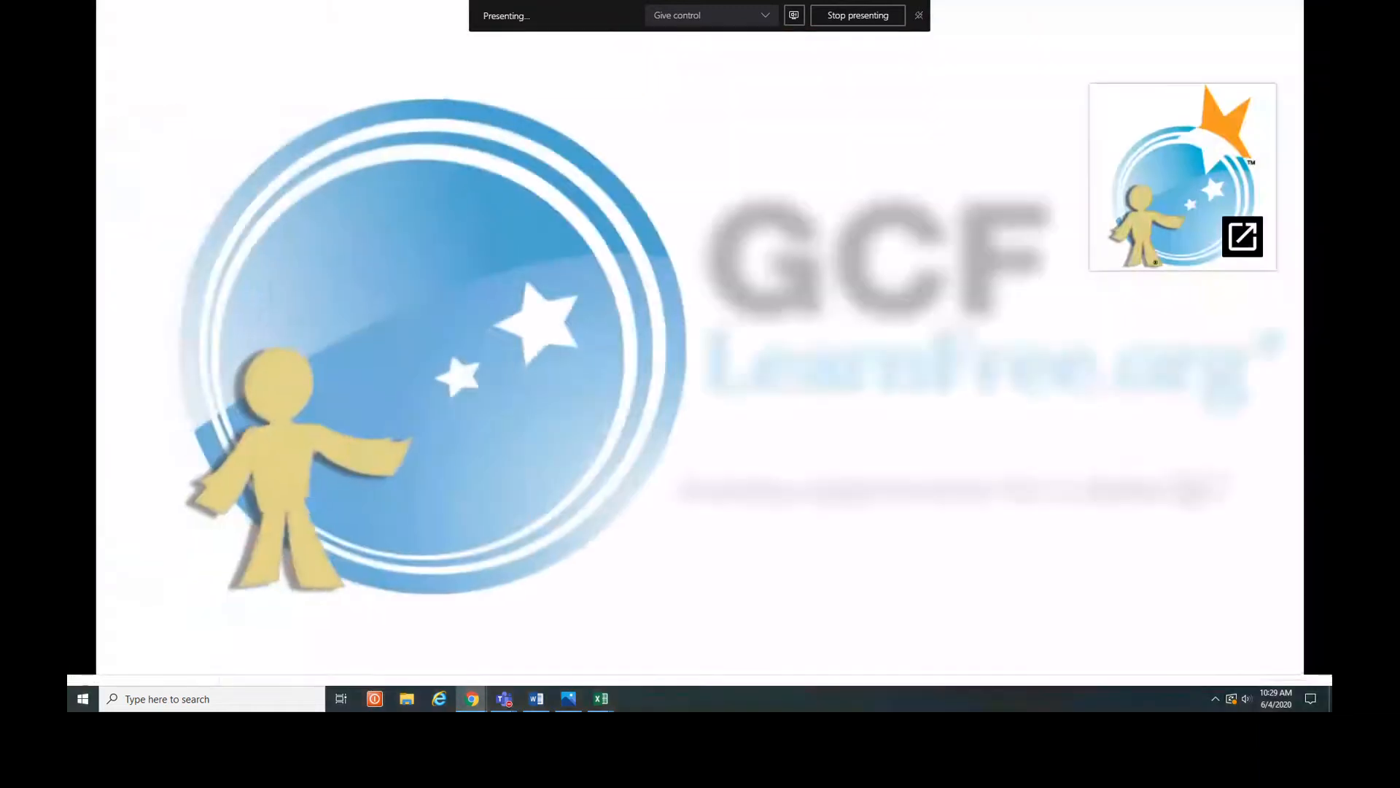
- Leave the full-screen video, open the downloaded practice workbook for modifying cells in Excel and dismiss its Protected View notice
key(Escape)
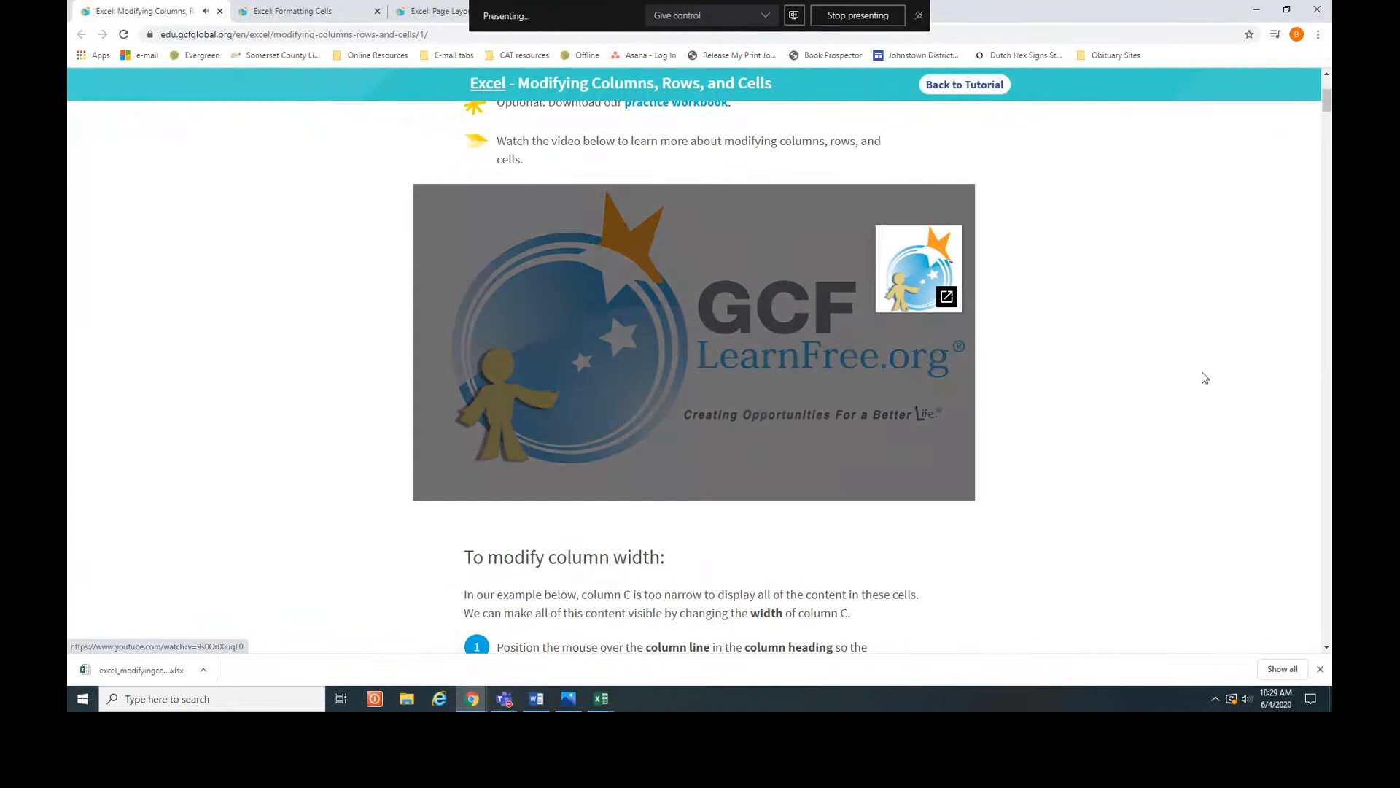
scroll(1202, 368, up, 2)
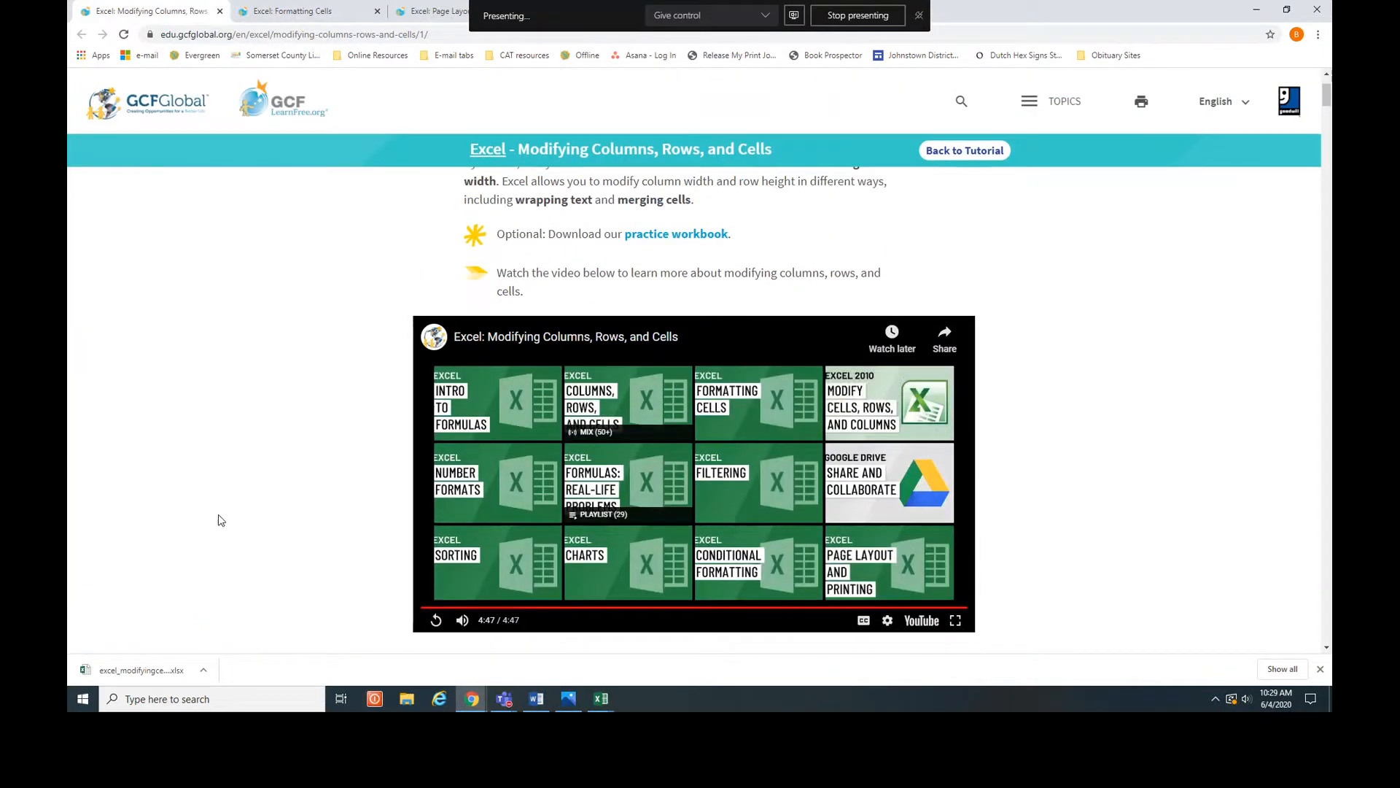
click(156, 665)
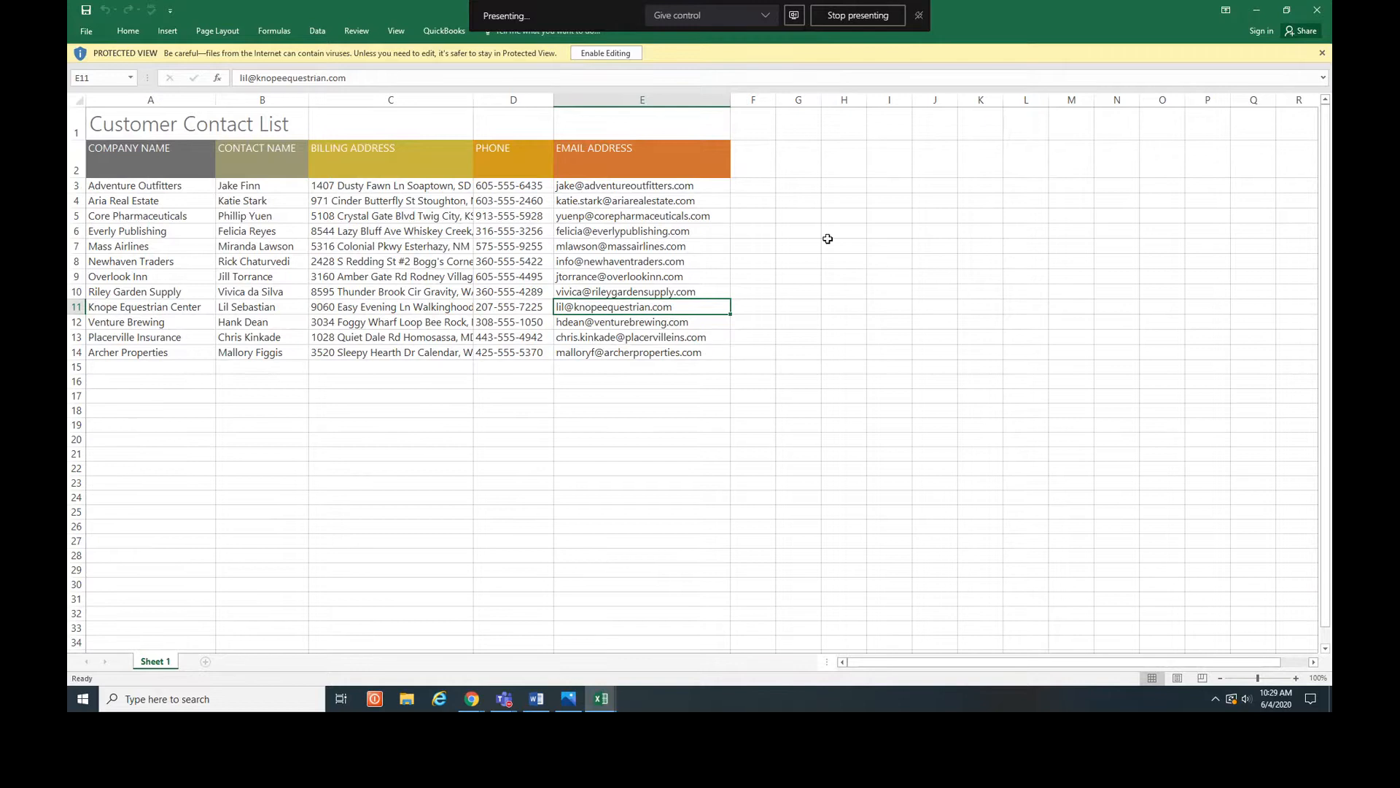
click(1324, 52)
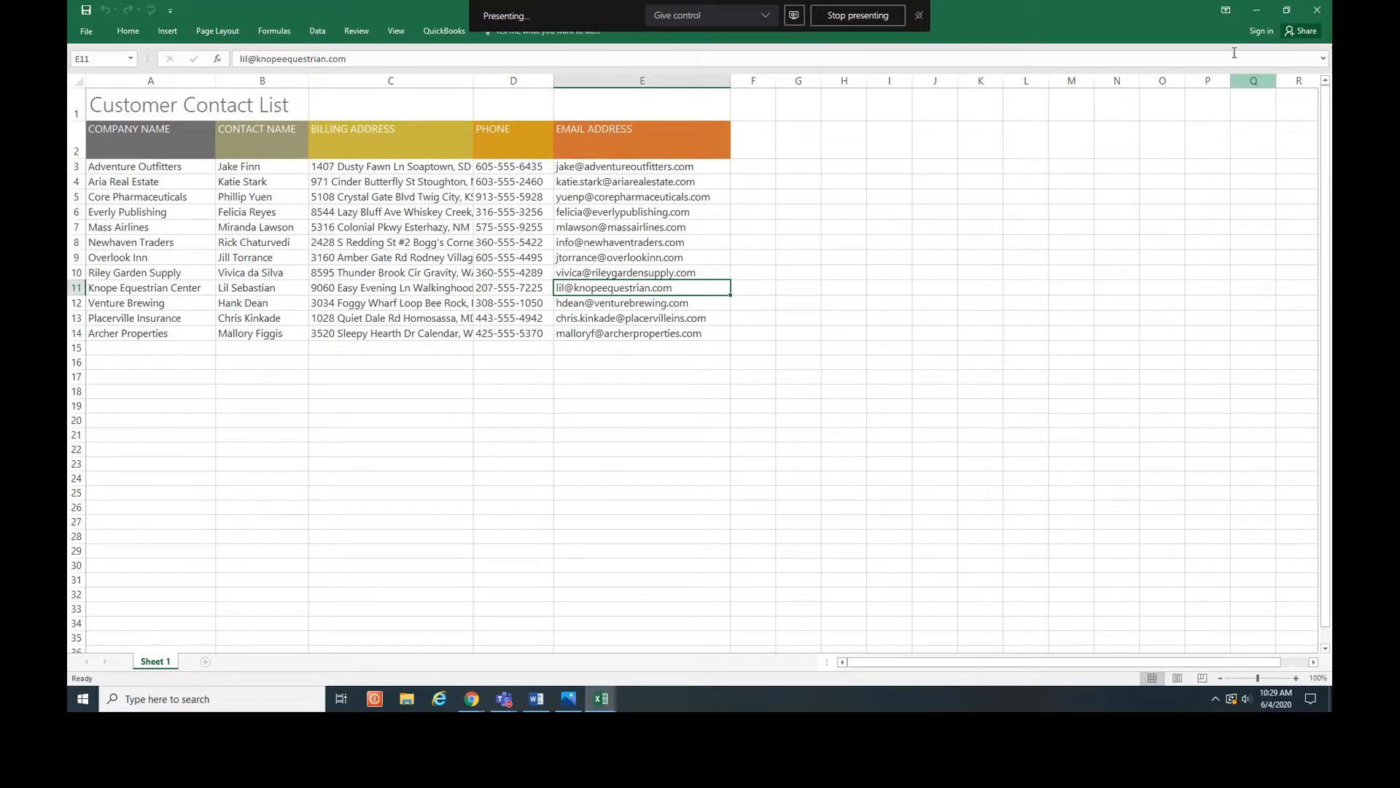
- Close the practice workbook, minimize the remaining workbook and close the Modifying Columns, Rows, and Cells lesson in Chrome
click(1316, 15)
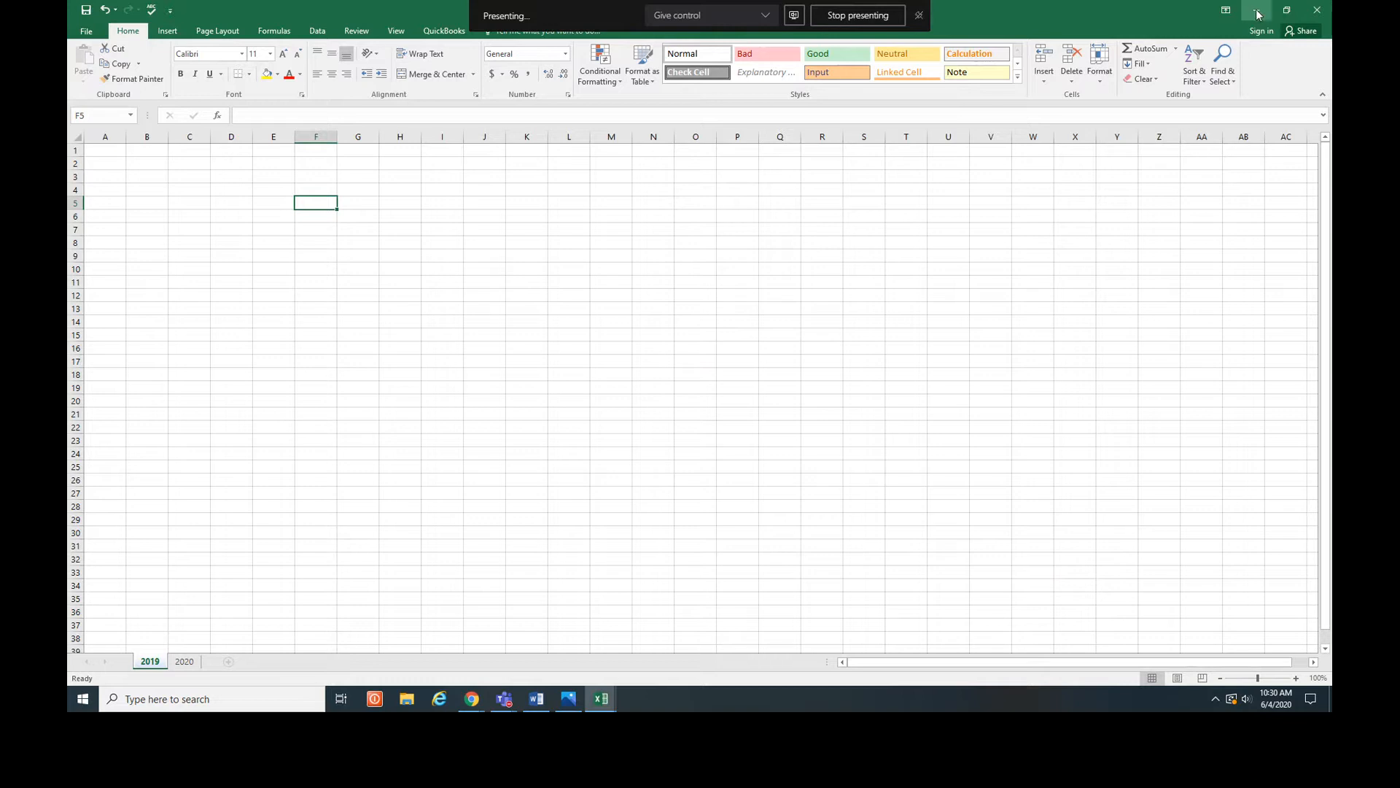
click(1256, 10)
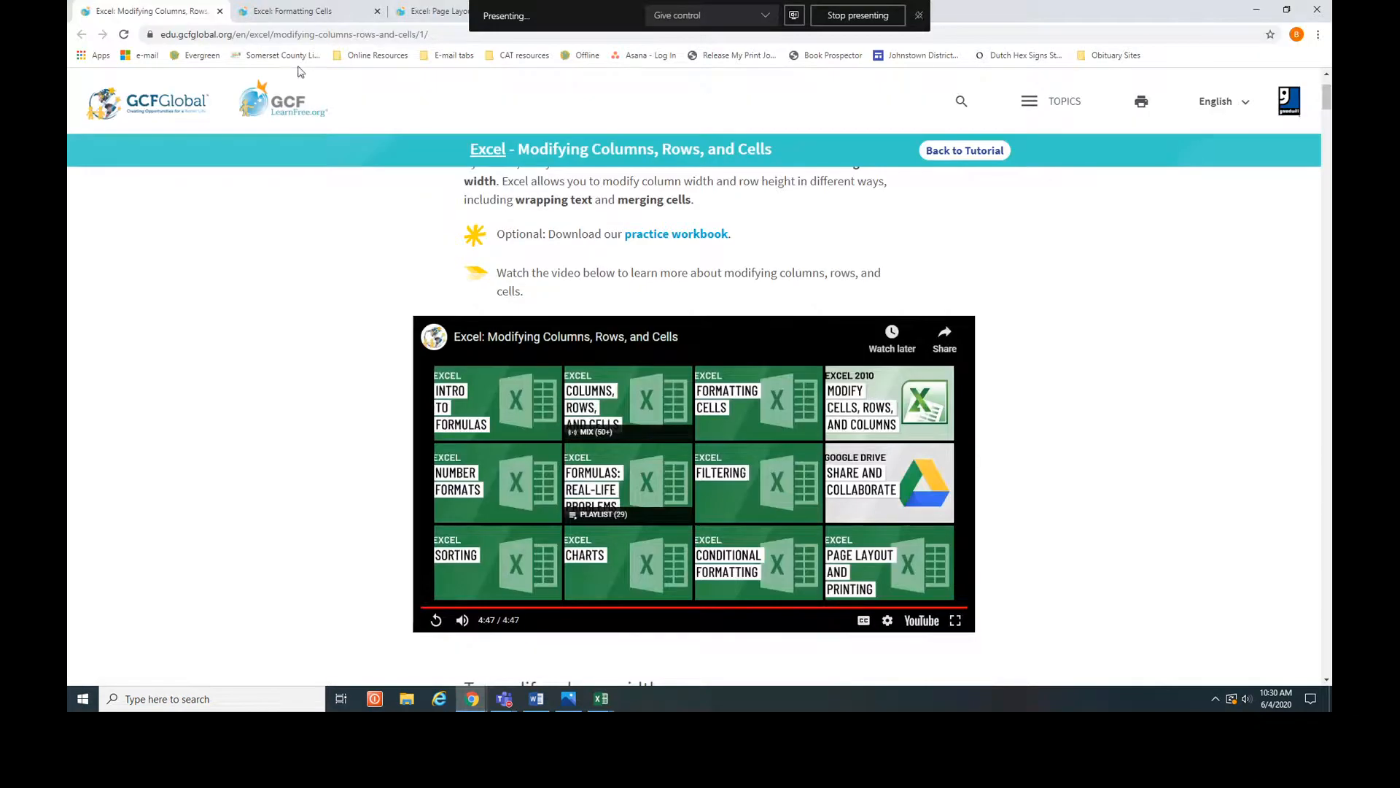
click(220, 11)
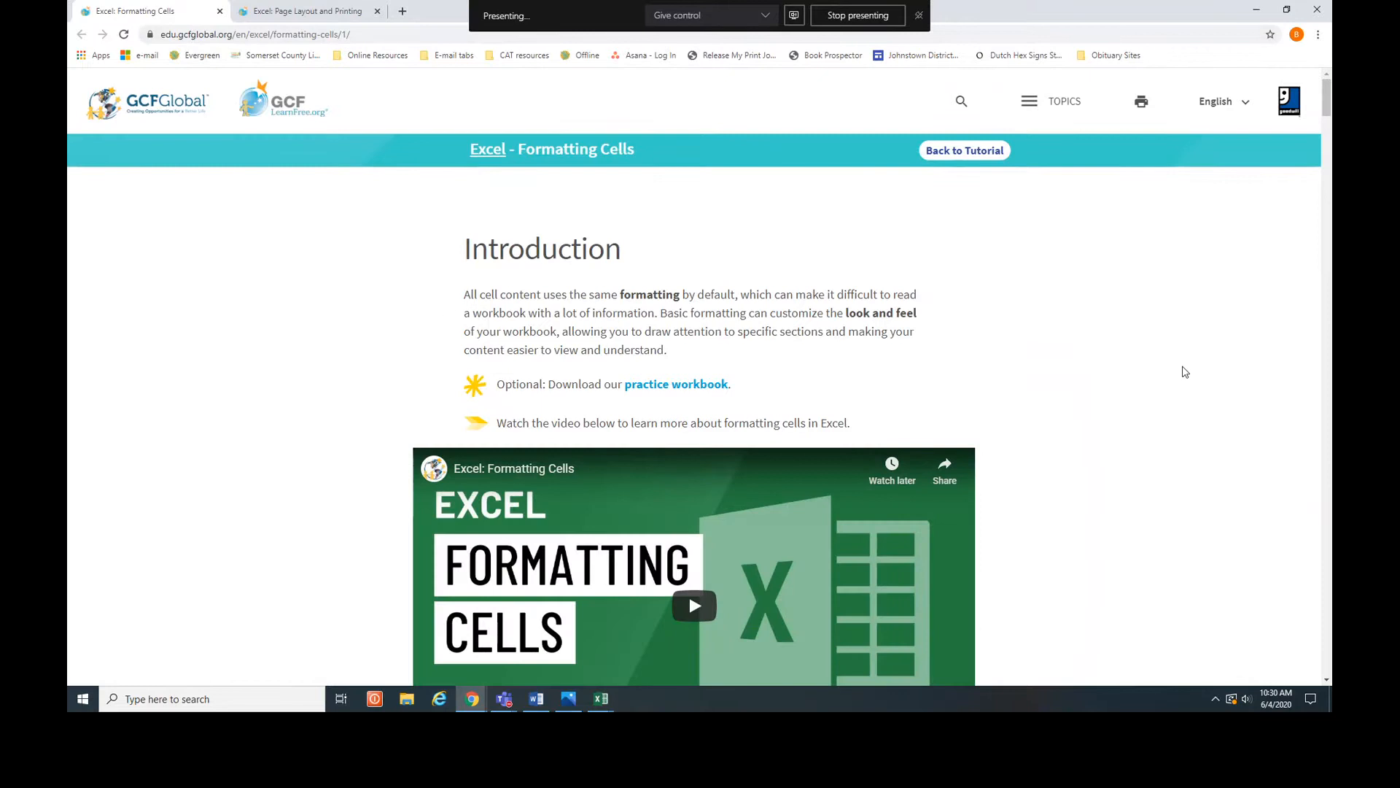
- Download the Formatting Cells practice workbook to the Desktop as excel_formattingcells_practice and play the lesson video full screen
scroll(1184, 350, down, 1)
scroll(1184, 350, down, 2)
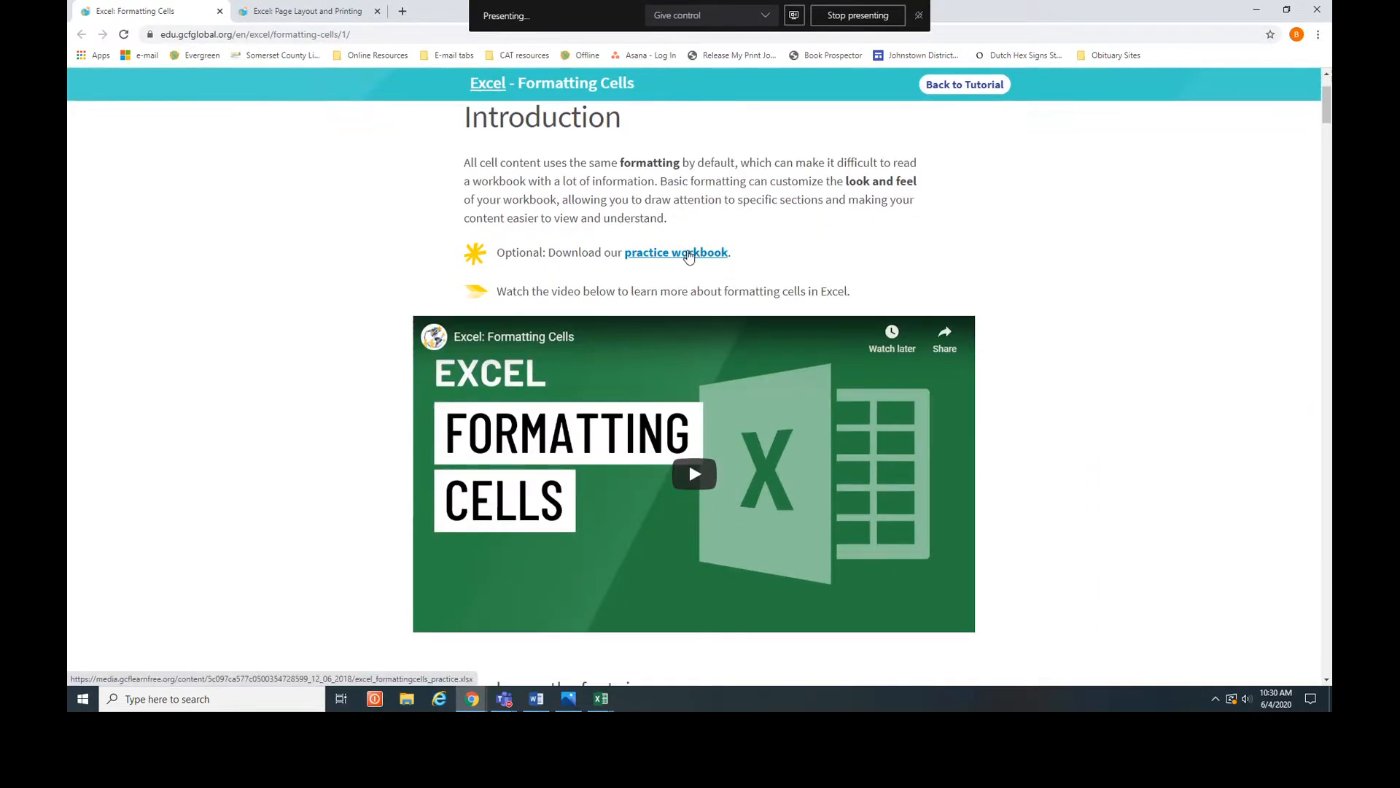
click(688, 253)
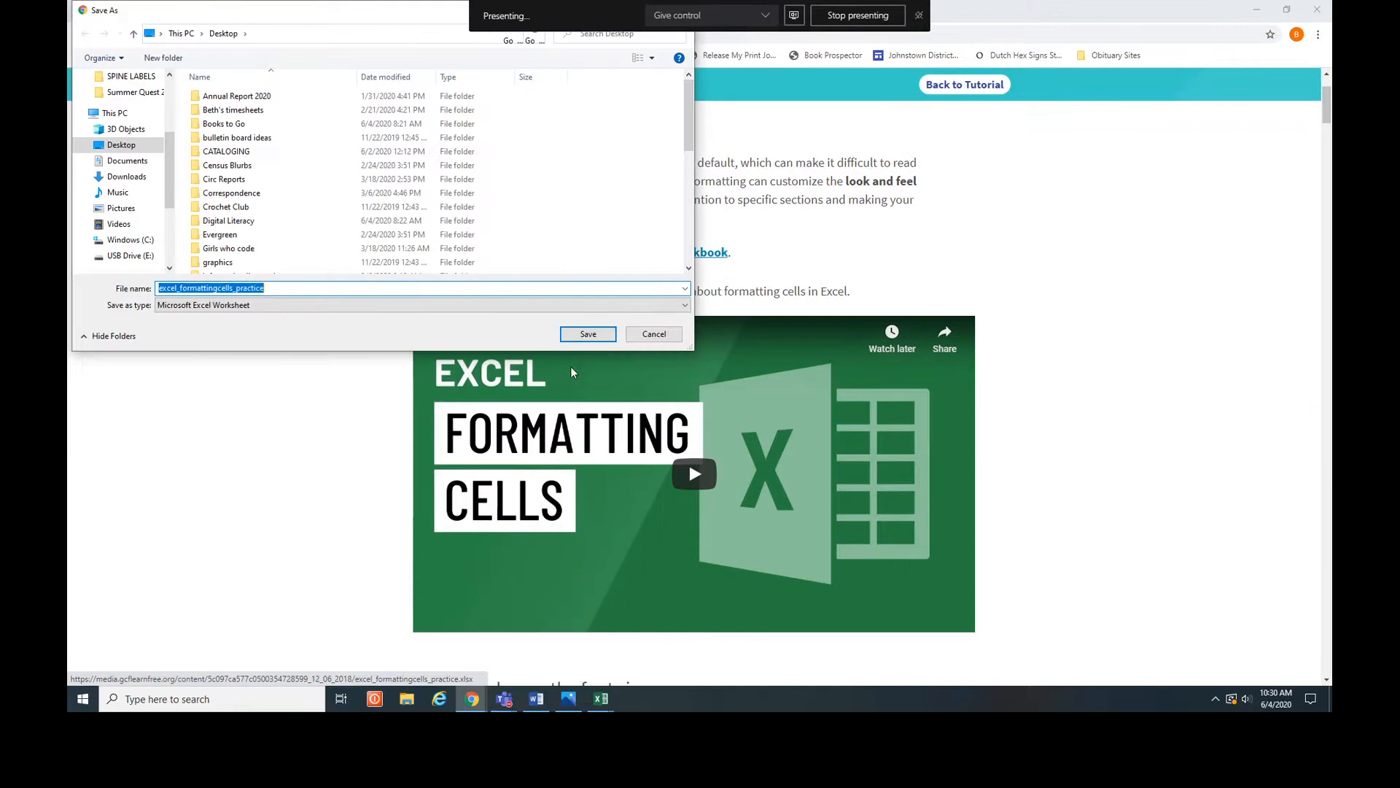
click(587, 335)
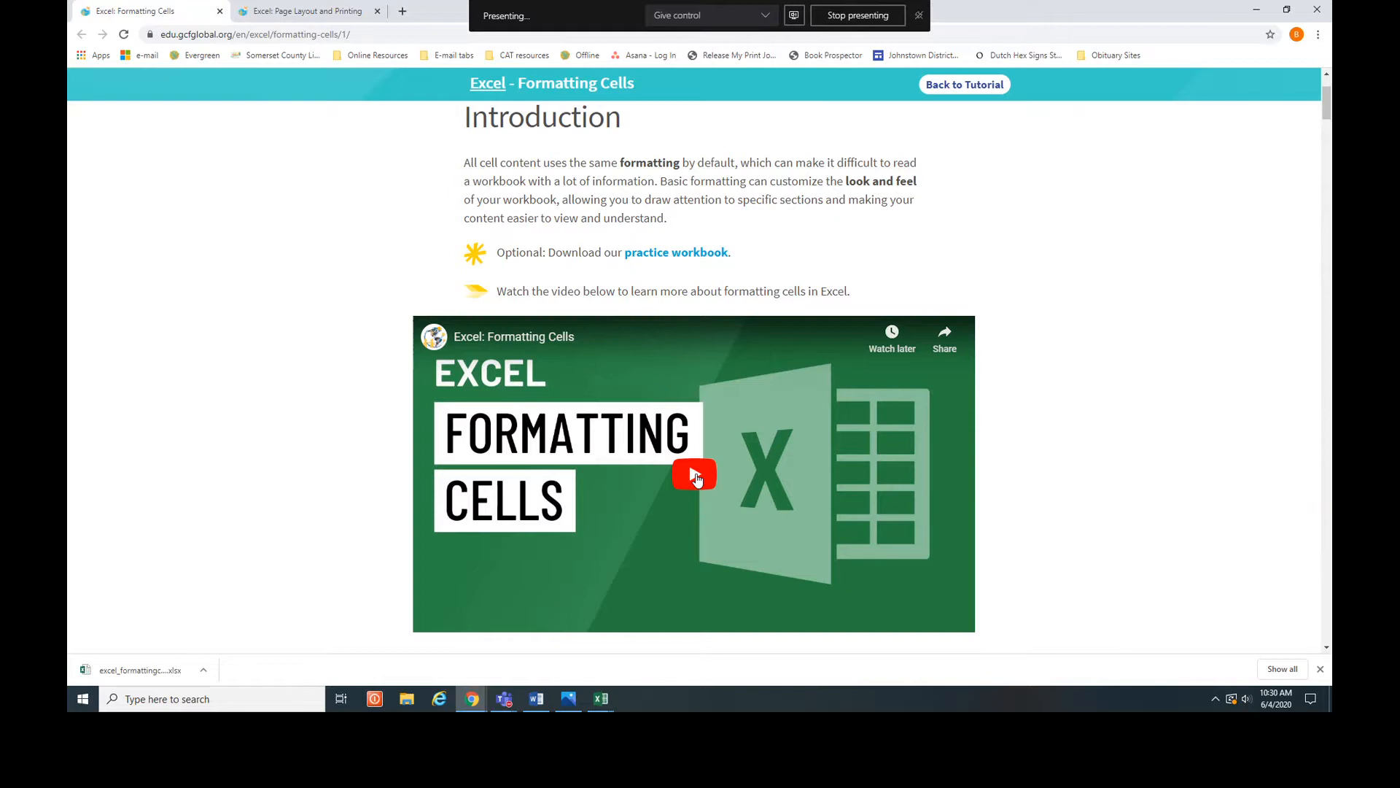
click(695, 475)
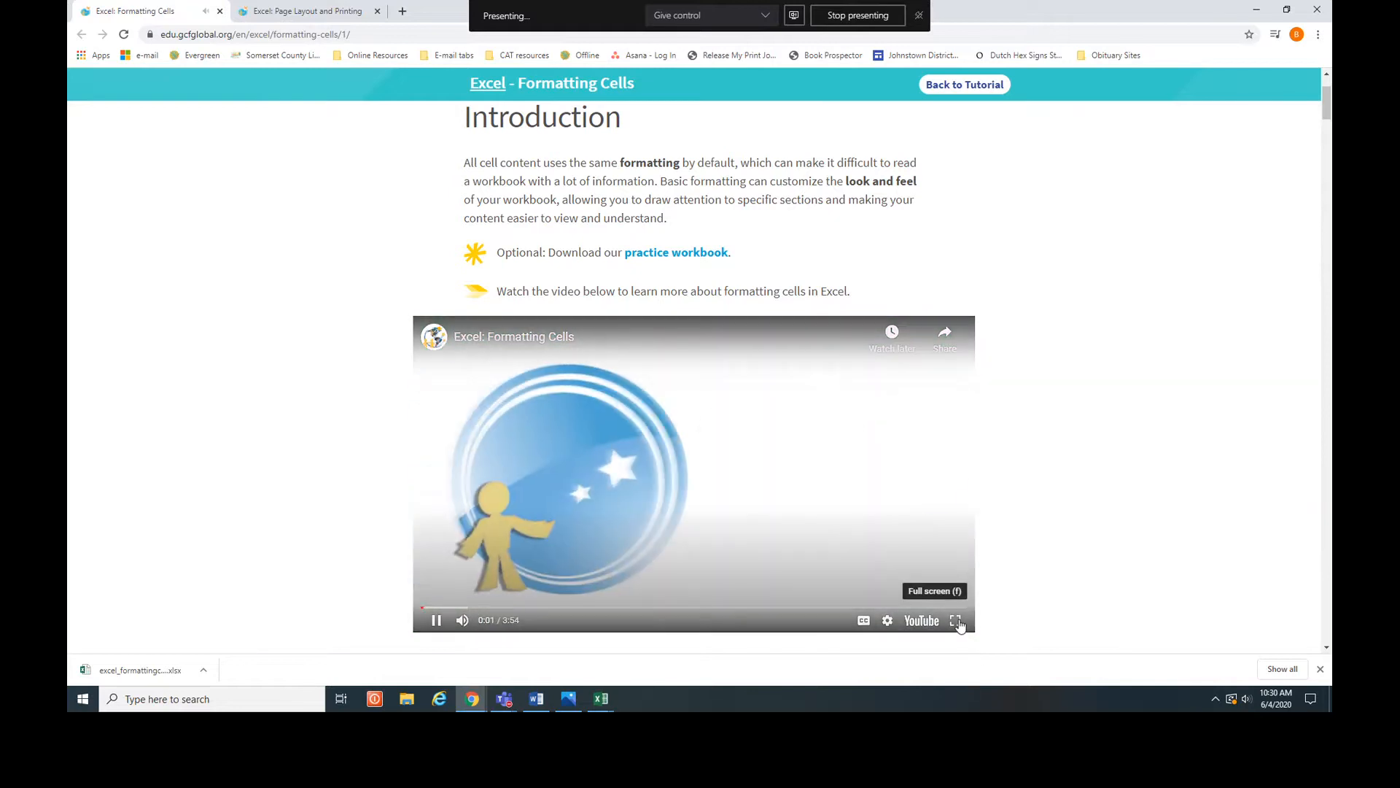
click(956, 620)
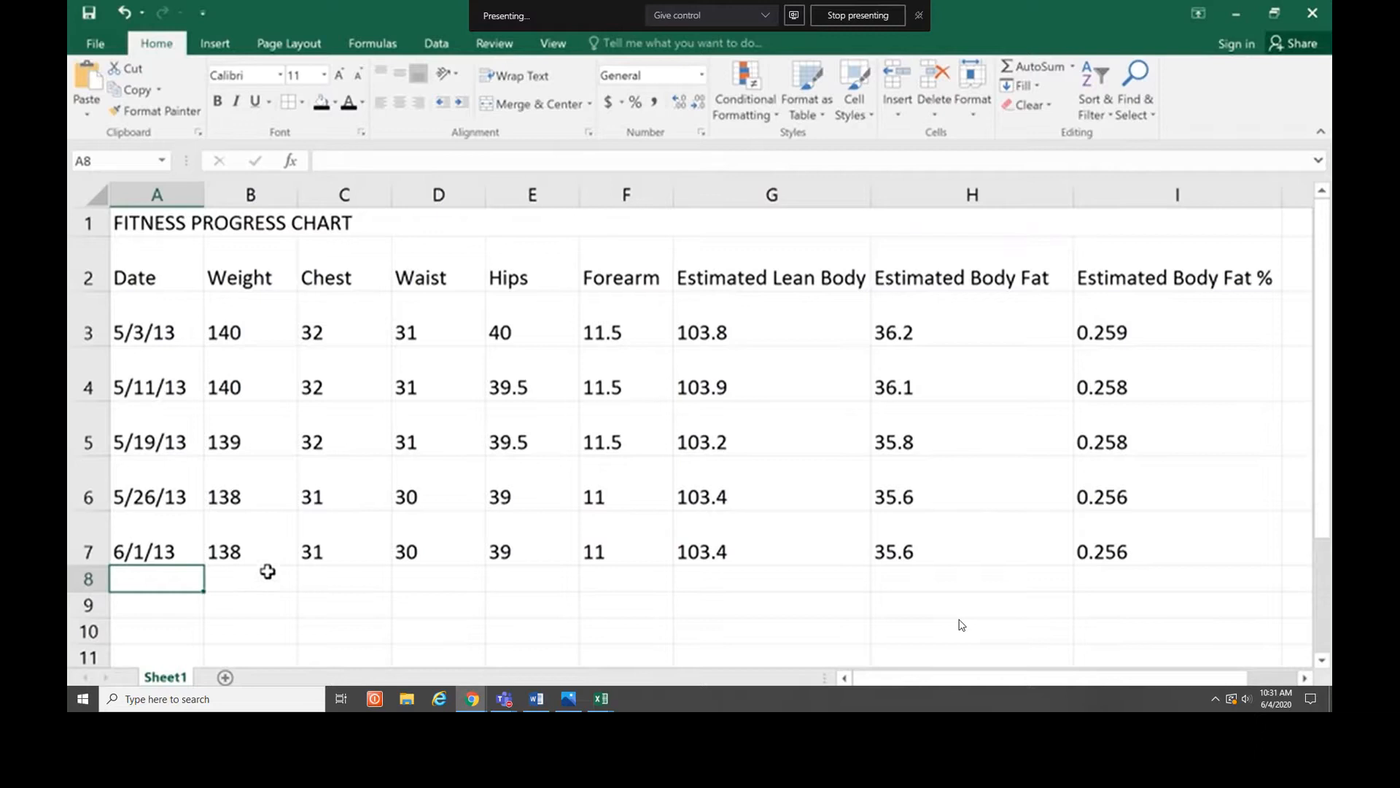
- Set the FITNESS PROGRESS CHART title in A1 to font size 24 and enlarge it further to 28
click(406, 223)
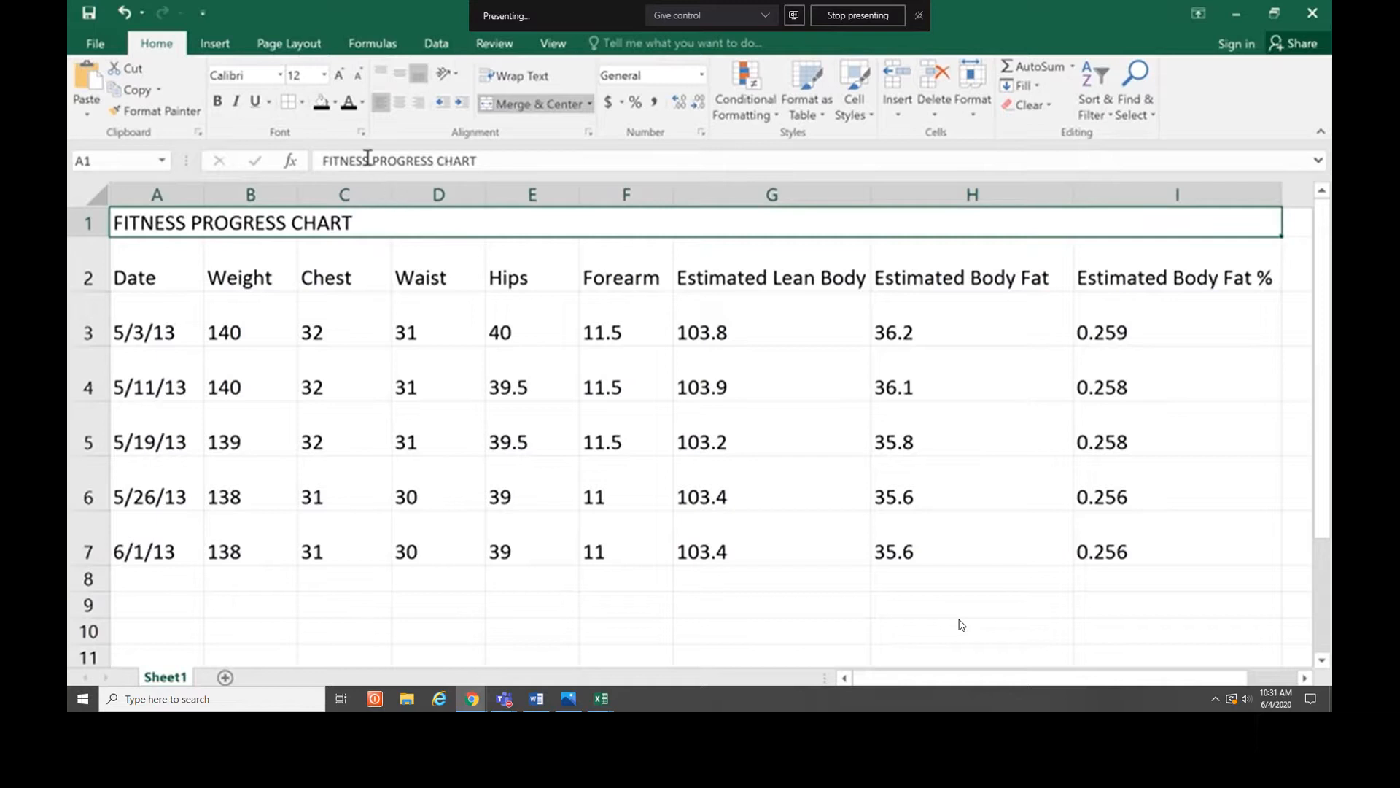
click(326, 76)
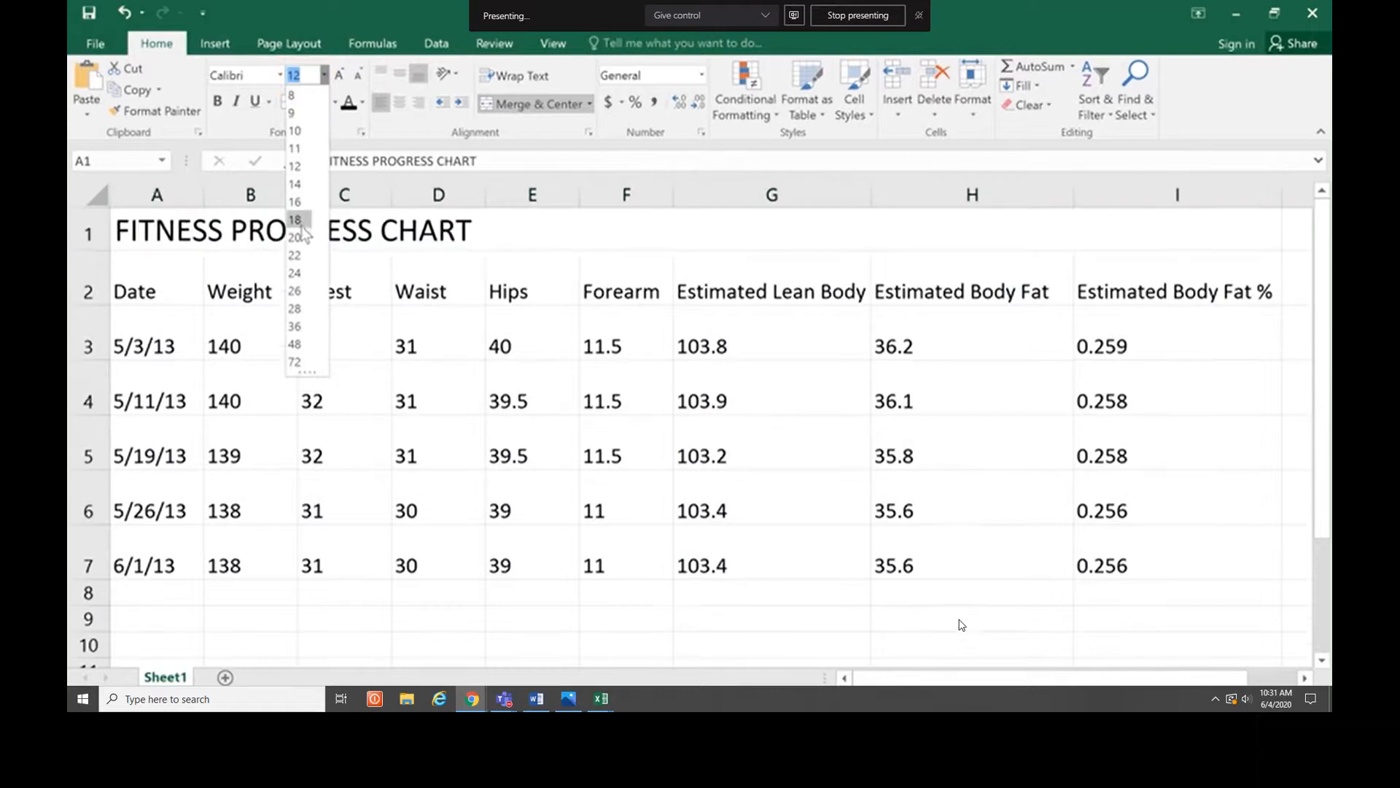
click(298, 273)
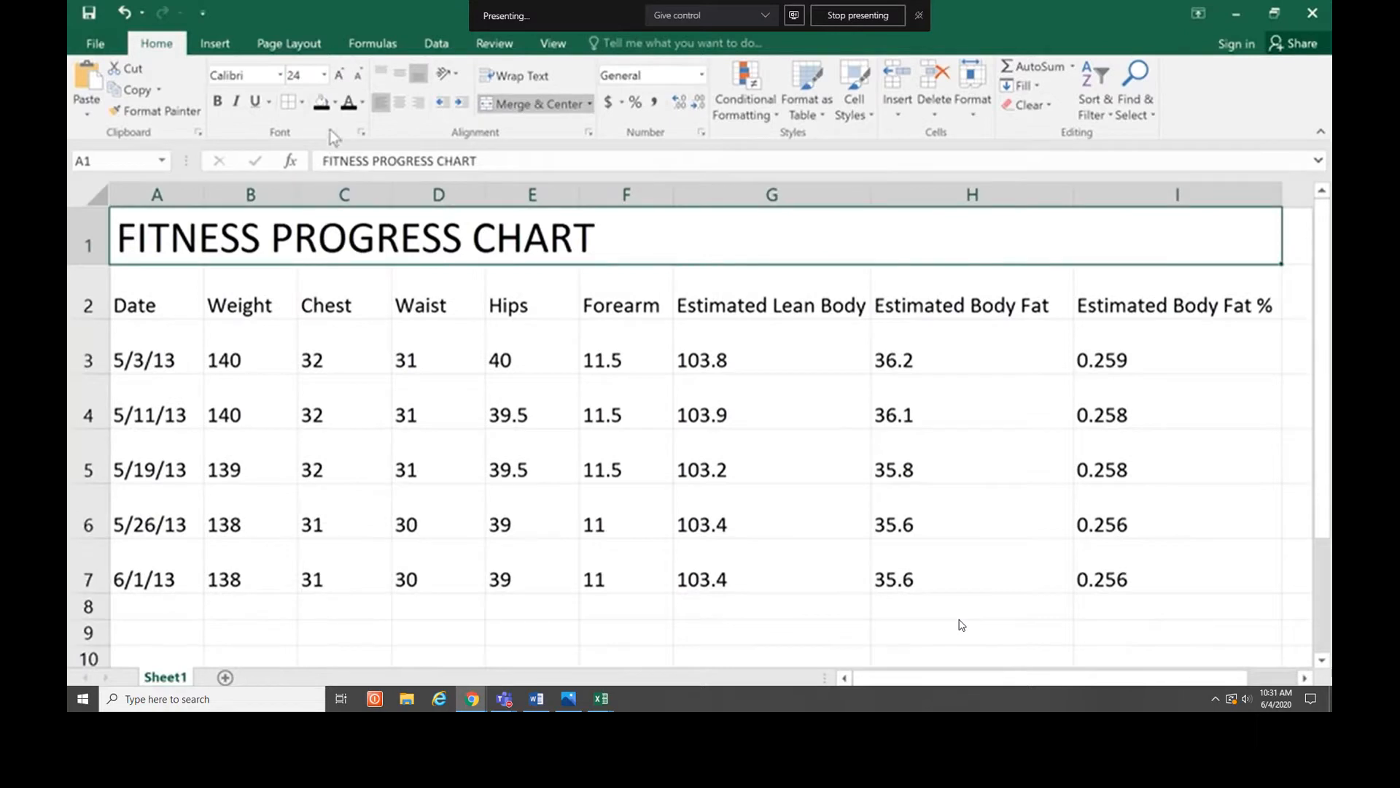
click(344, 80)
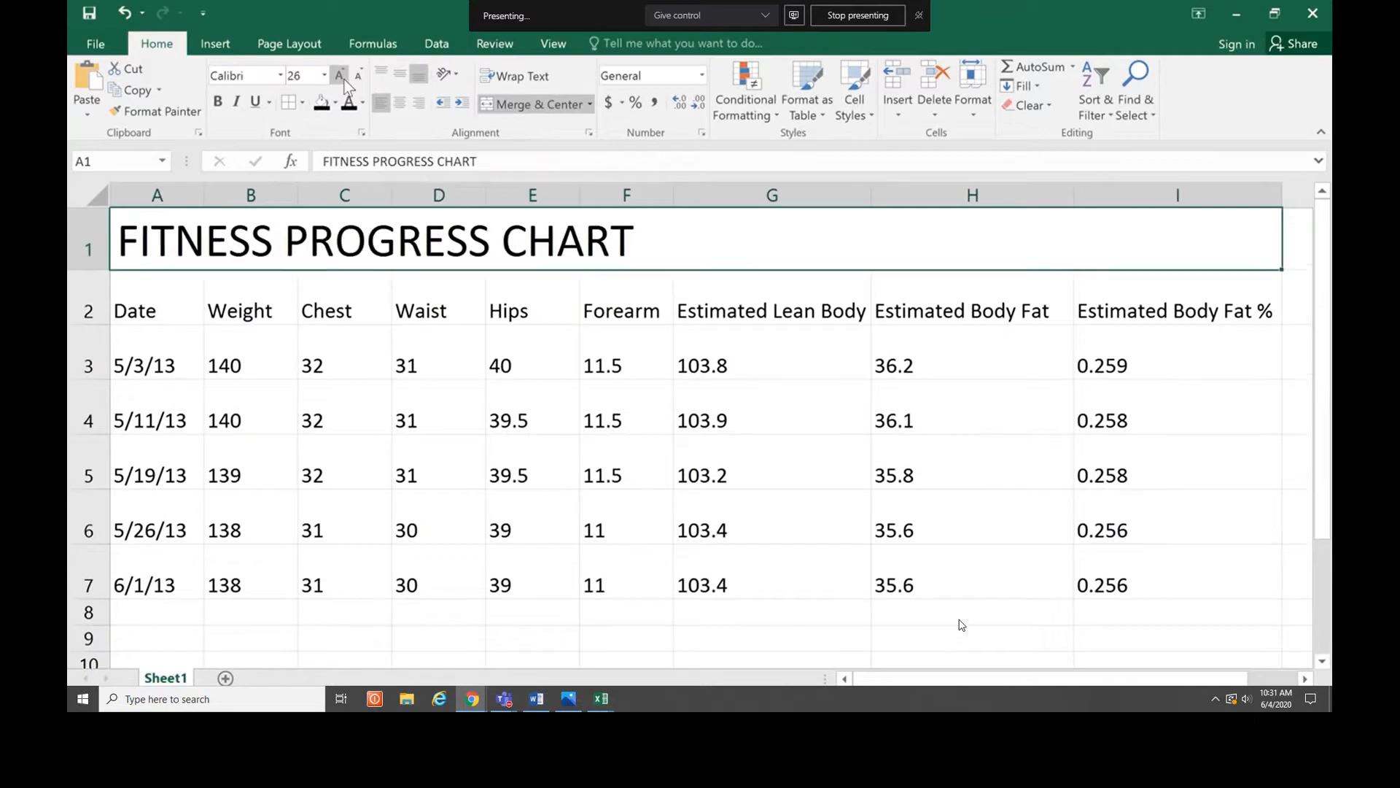
click(344, 81)
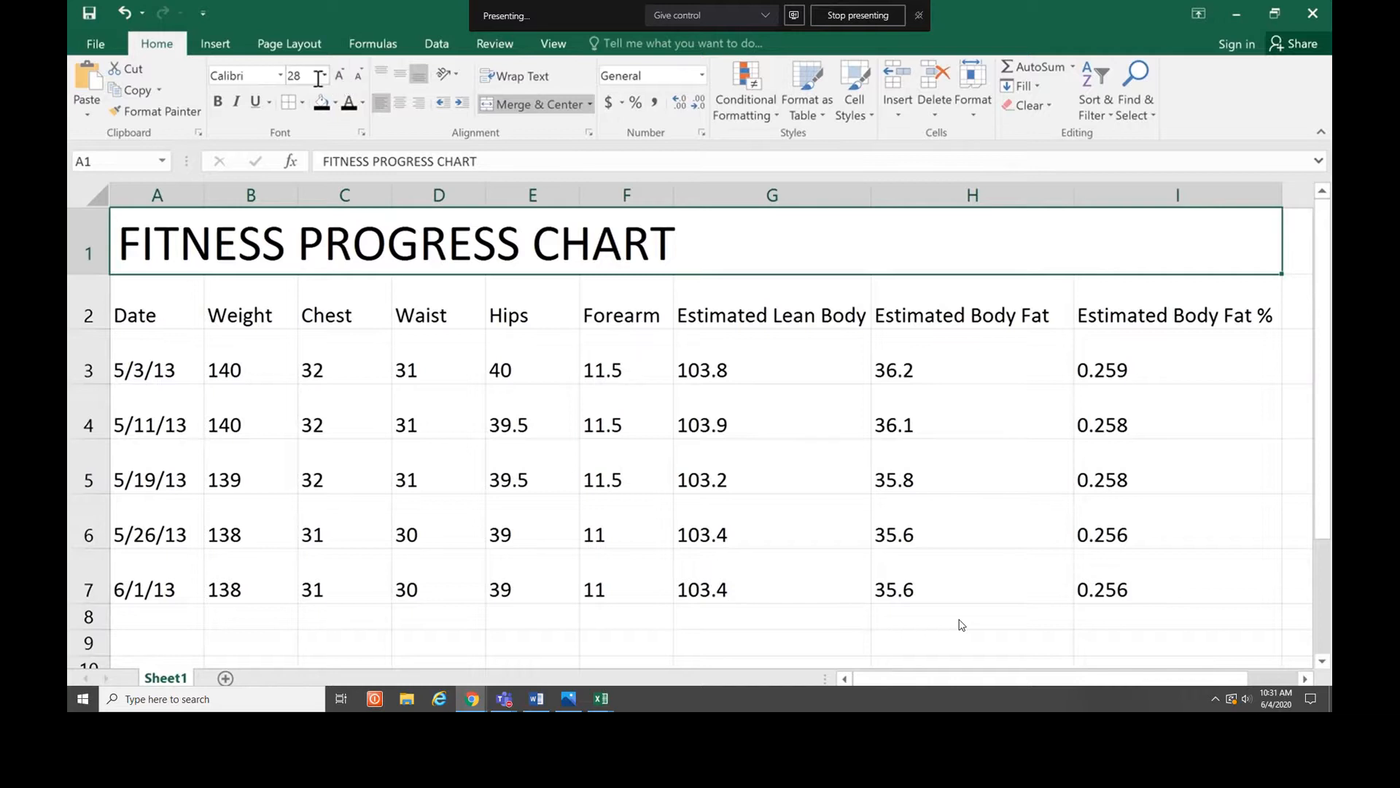
- Change the font of the FITNESS PROGRESS CHART title in A1 to Century Gothic
click(279, 75)
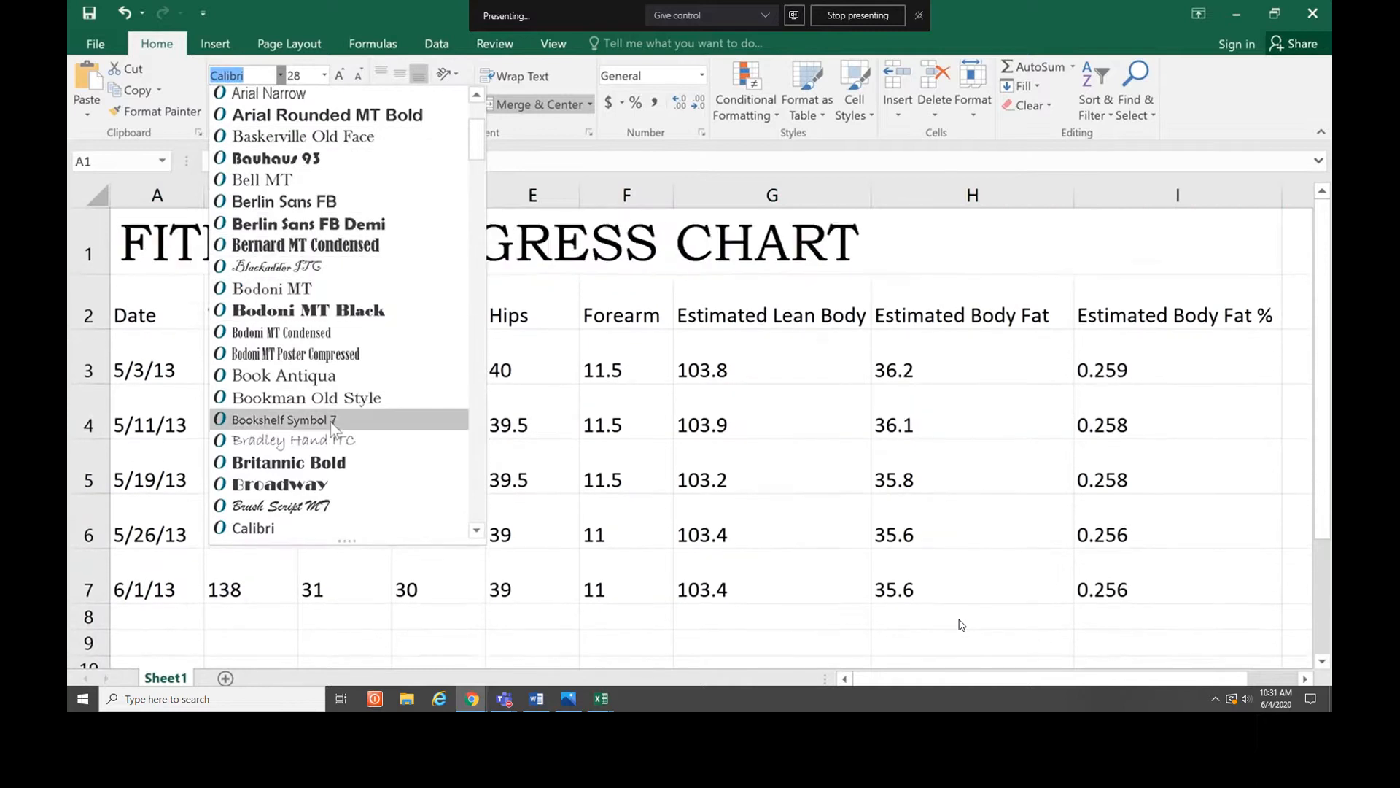
scroll(461, 526, down, 4)
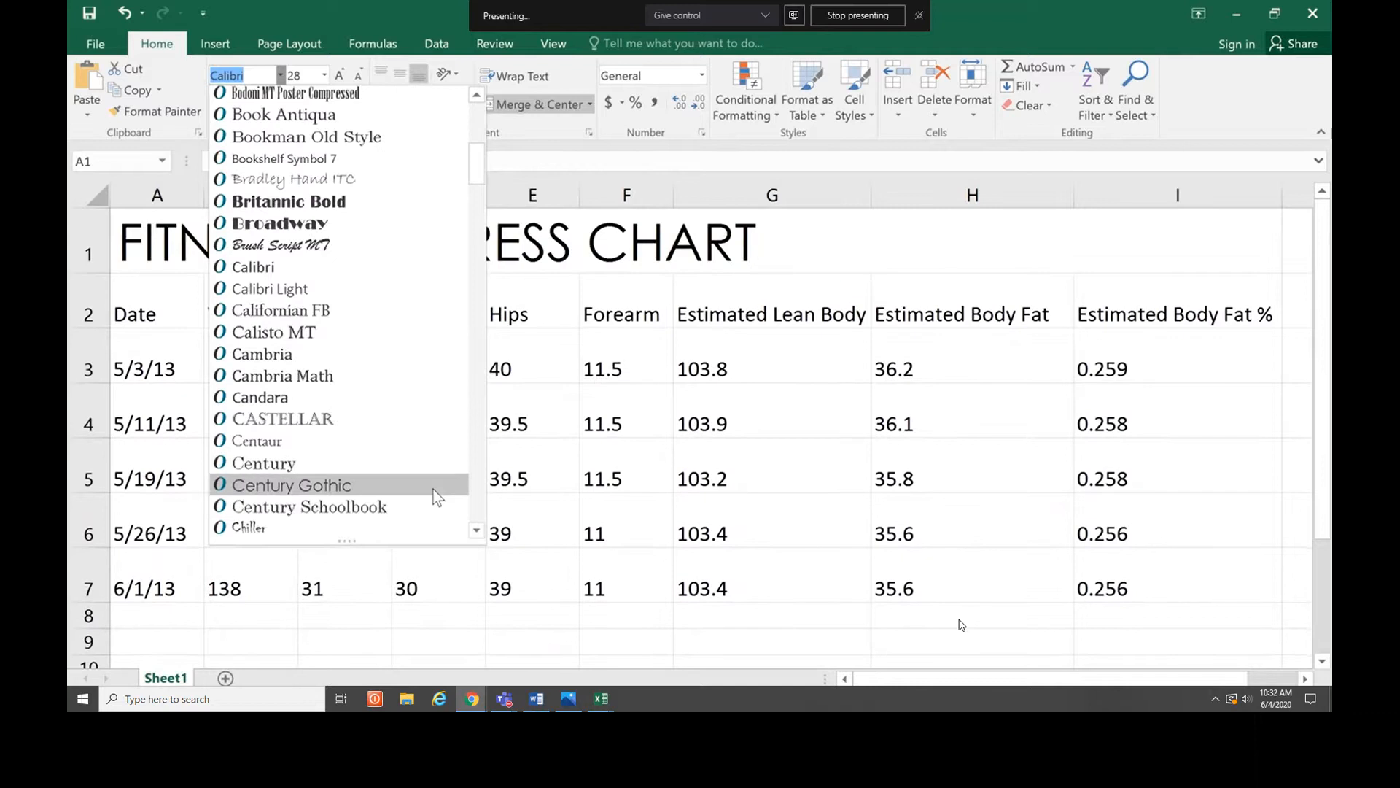
click(433, 488)
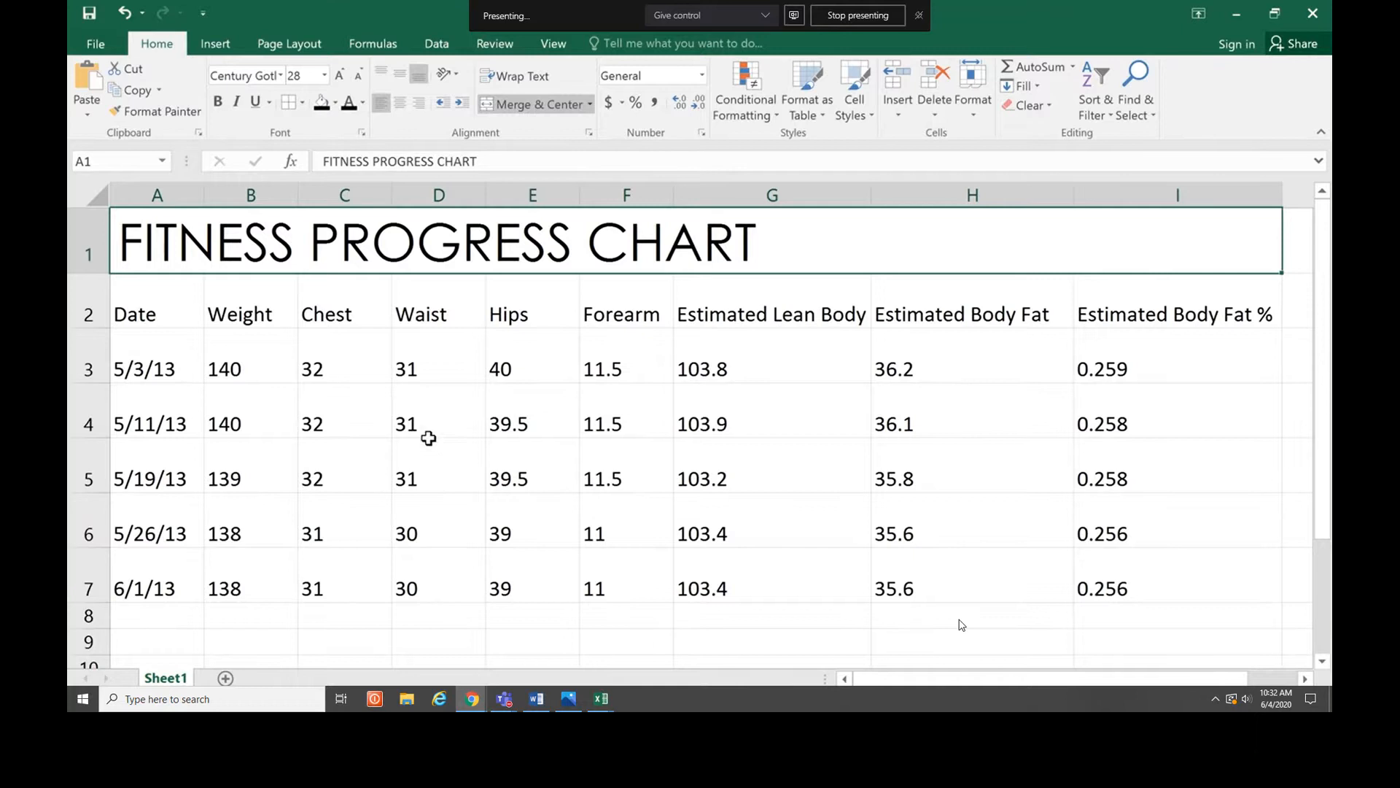
- Set the font color of the FITNESS PROGRESS CHART title in A1 to bright pink from the standard colors and make it bold
click(363, 102)
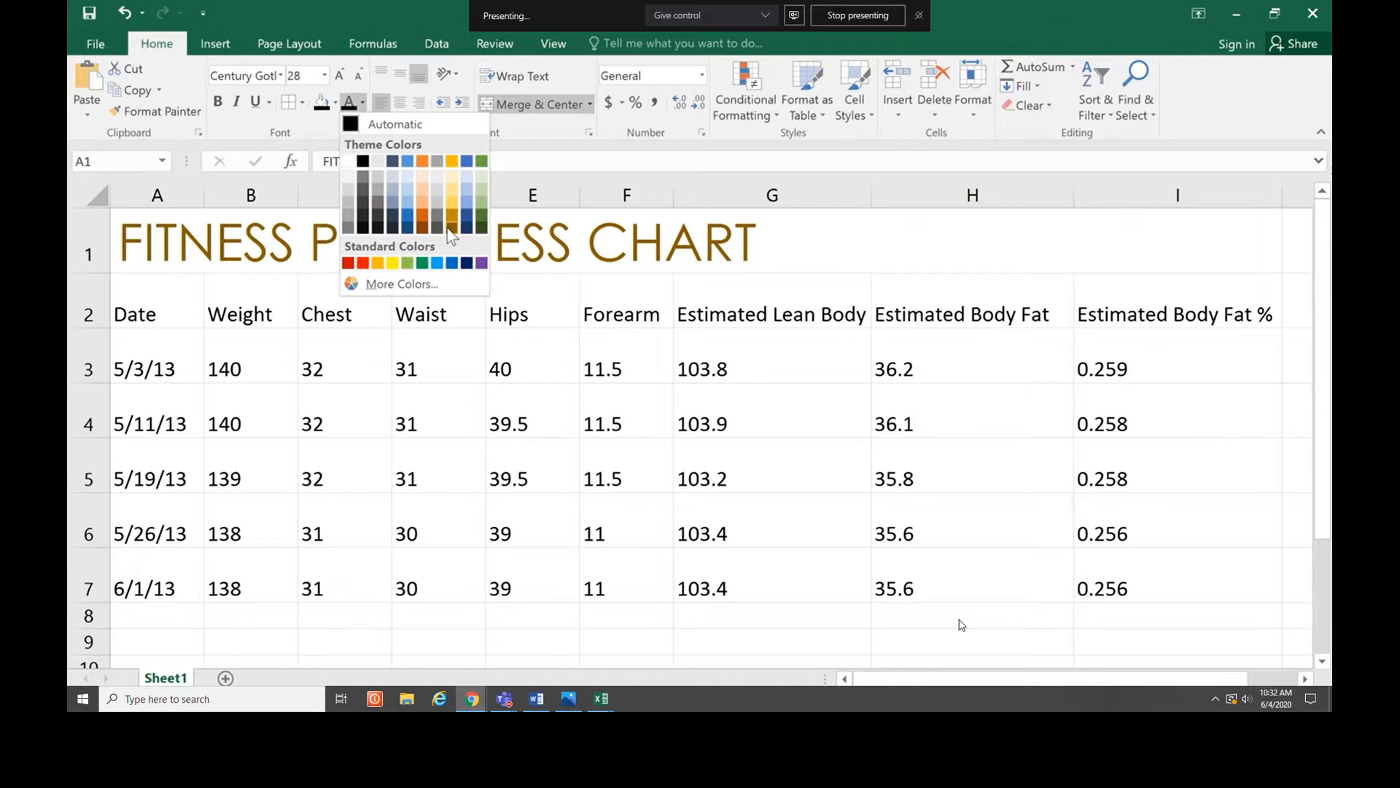
click(446, 286)
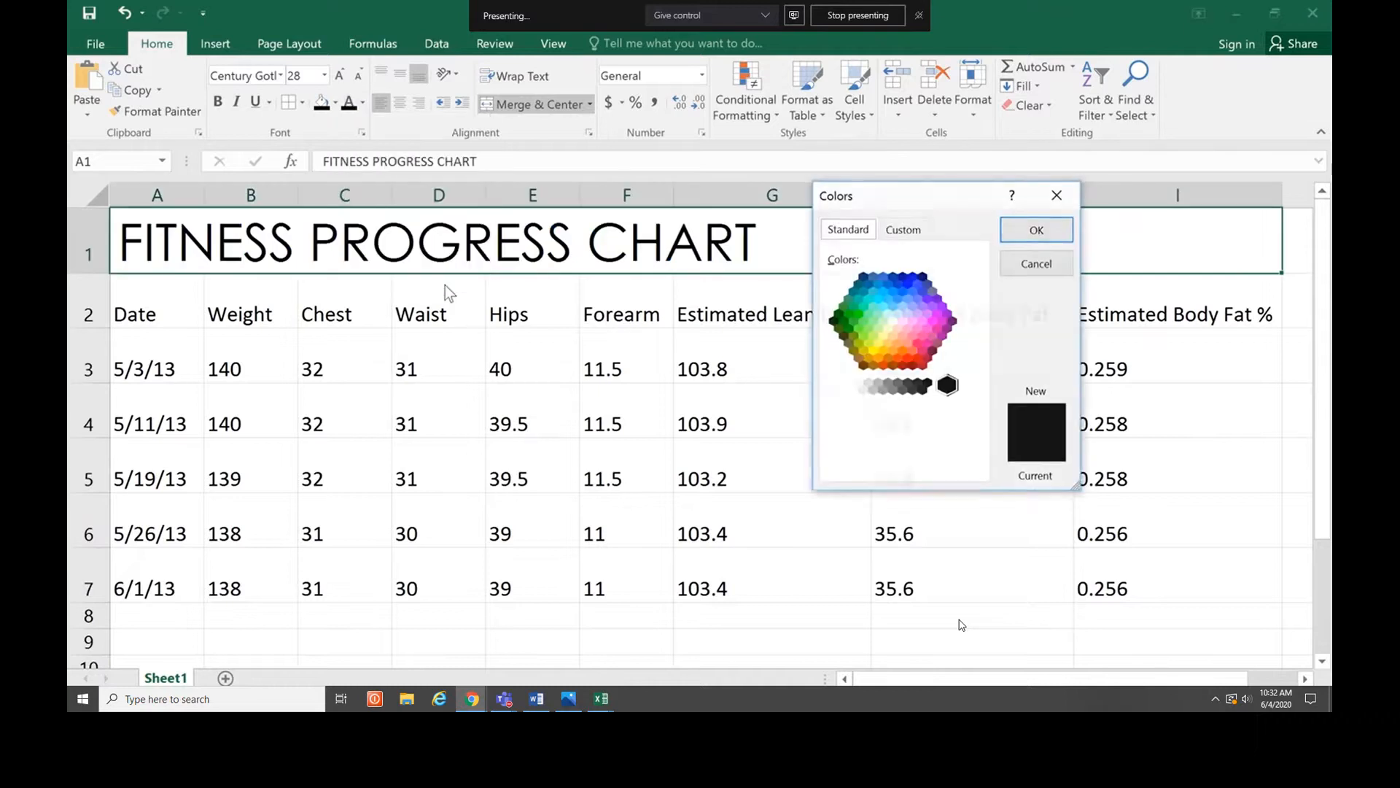
click(931, 320)
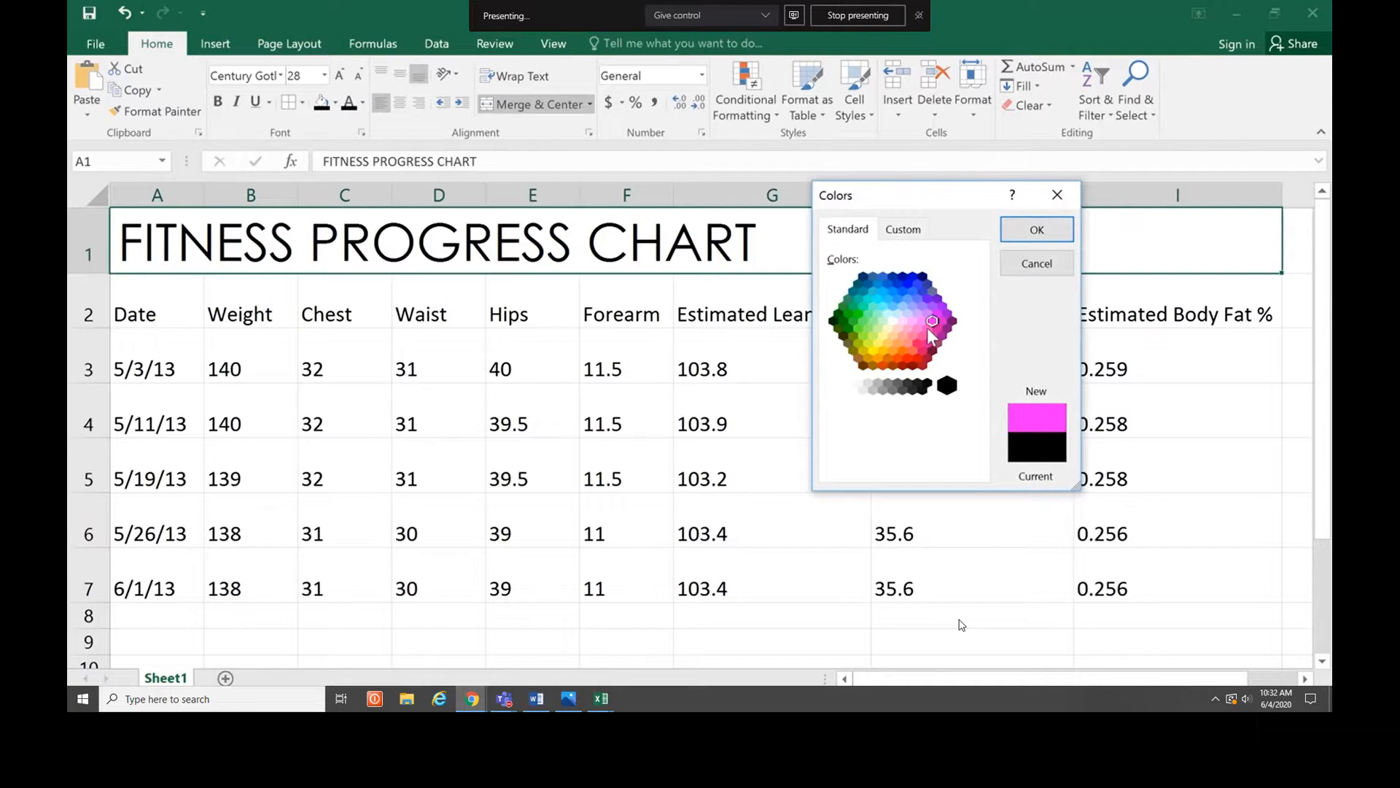
click(1027, 240)
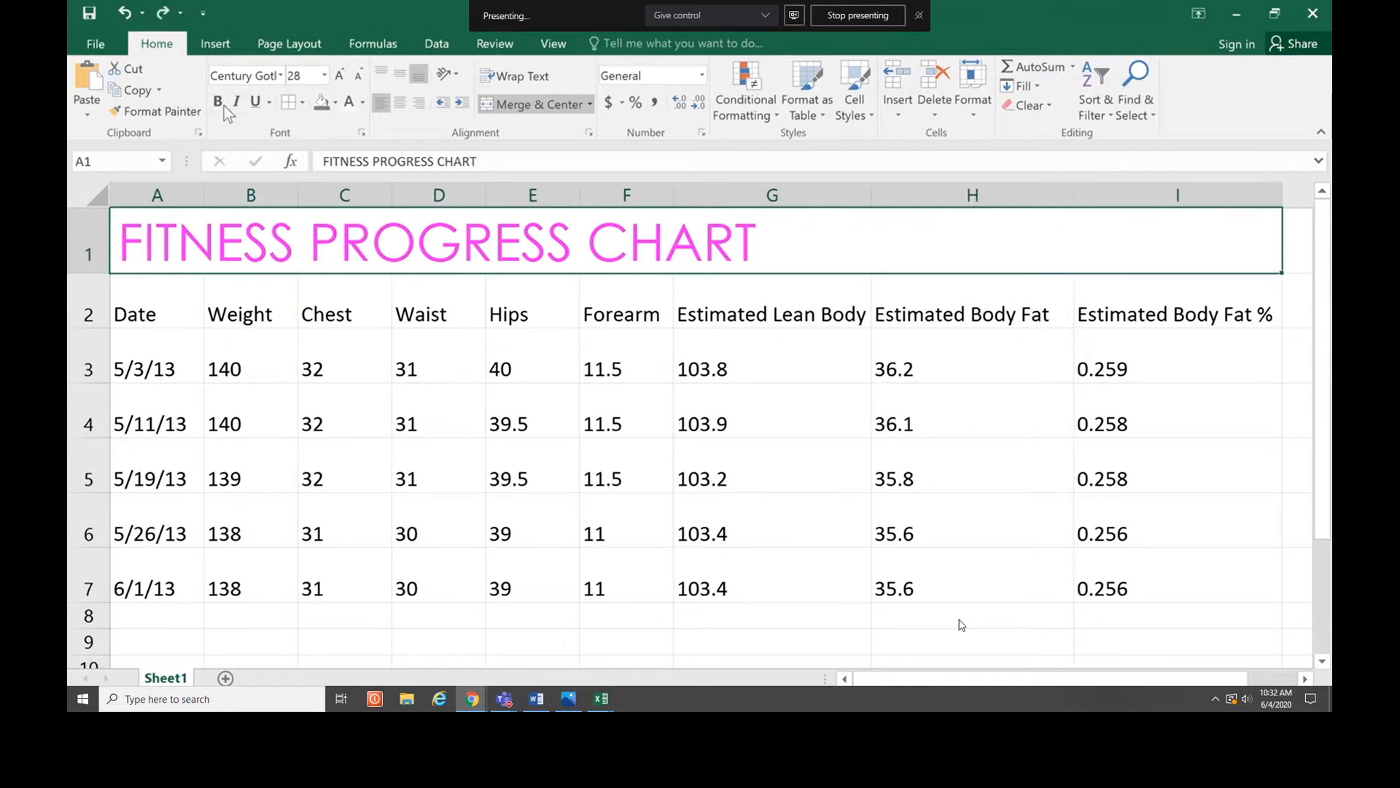
click(217, 106)
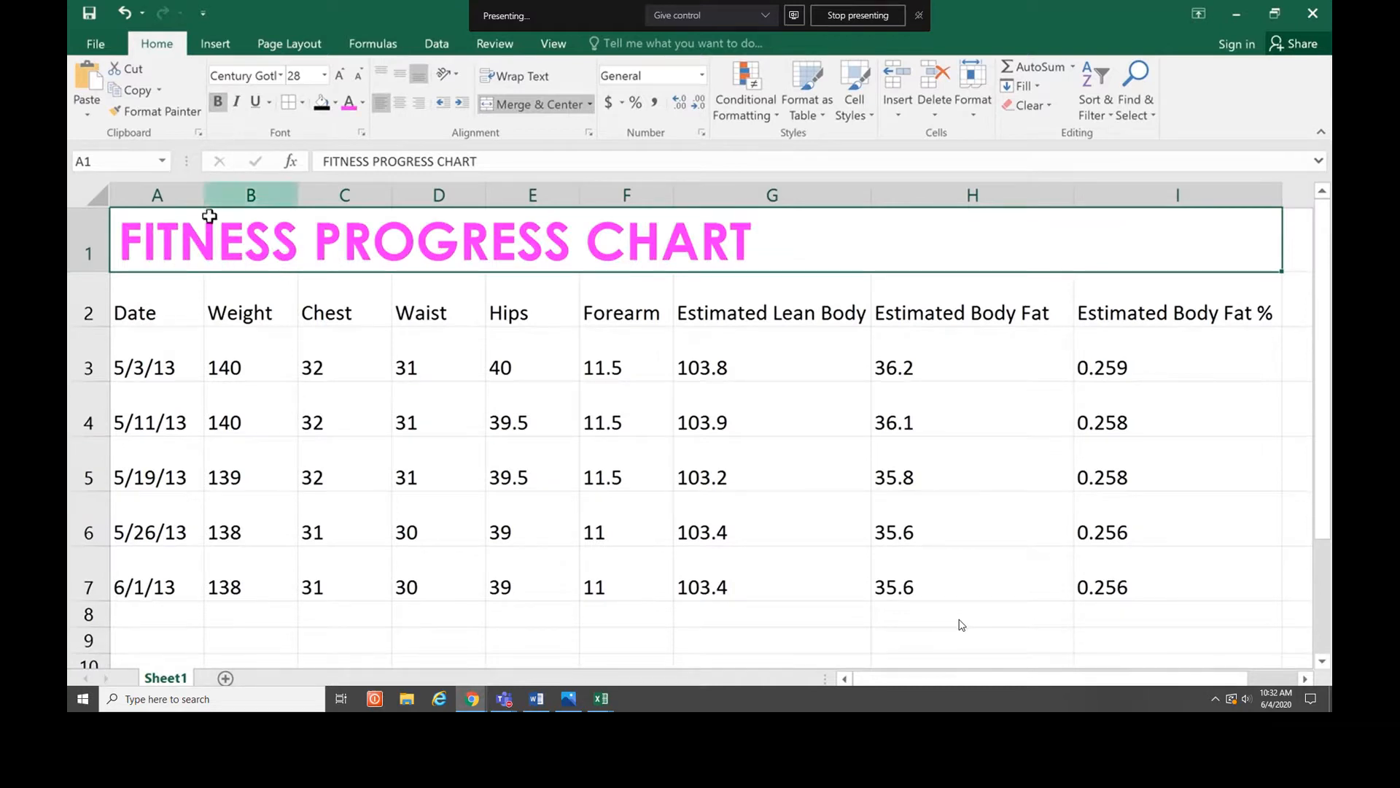
- Fill the header cells A2:I2 with dark gray and set their font color to white
click(189, 295)
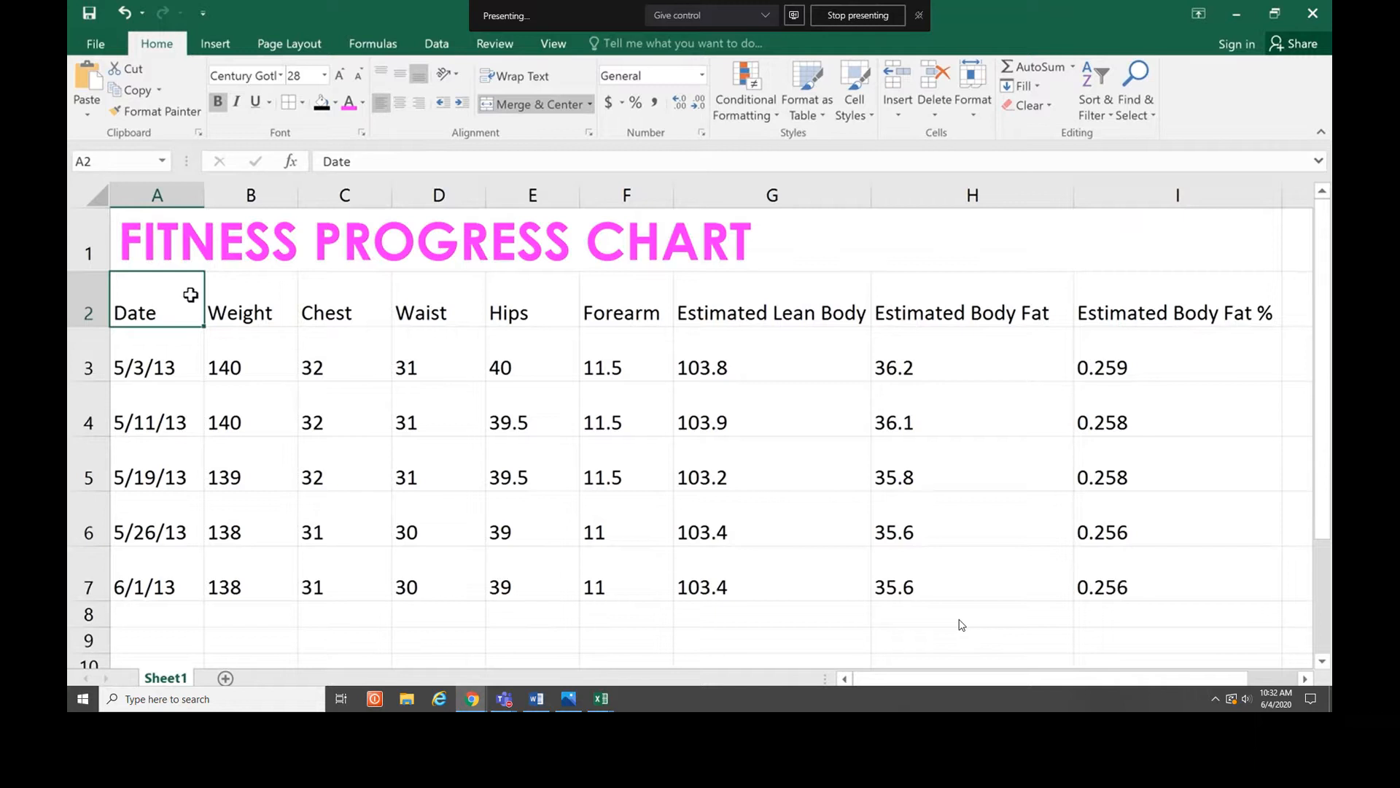
drag(190, 295, 1078, 312)
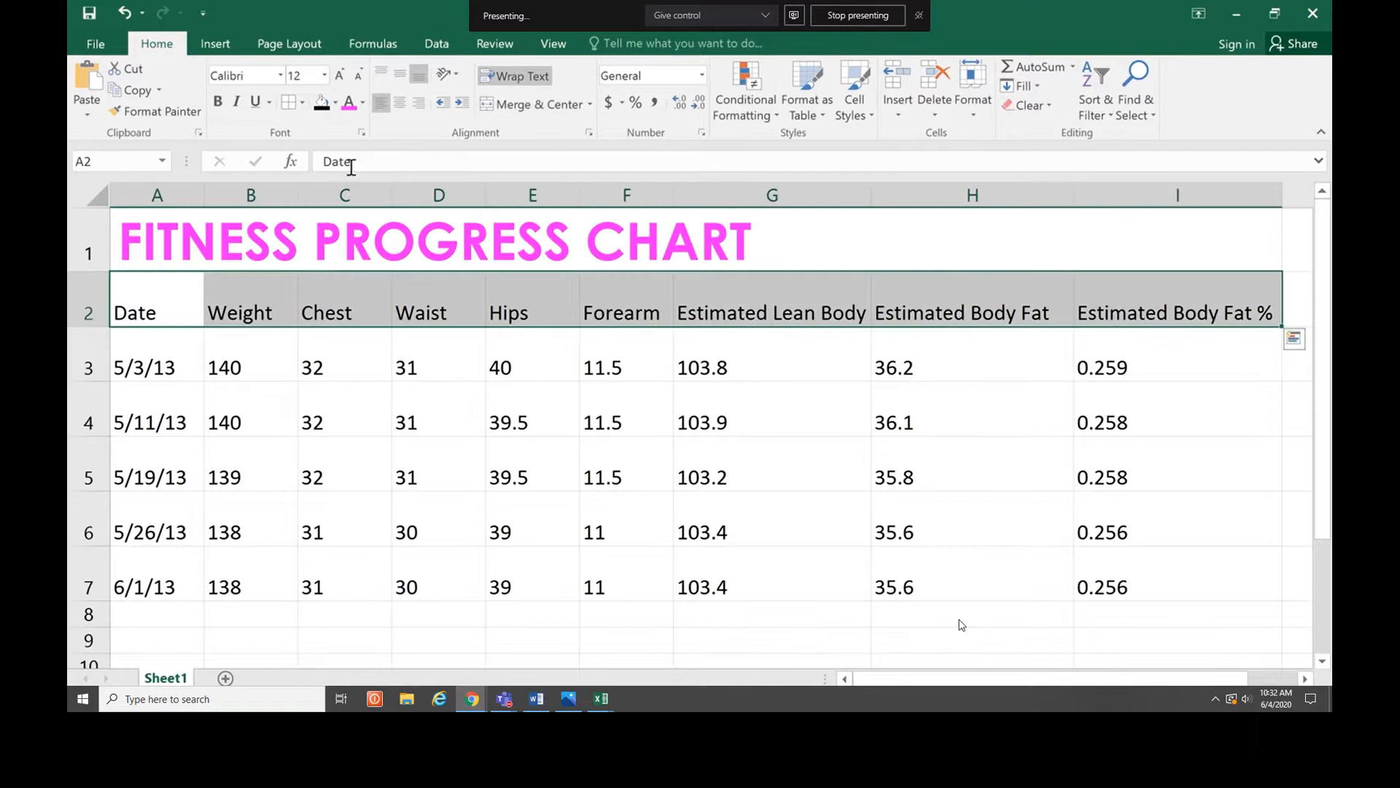
click(335, 103)
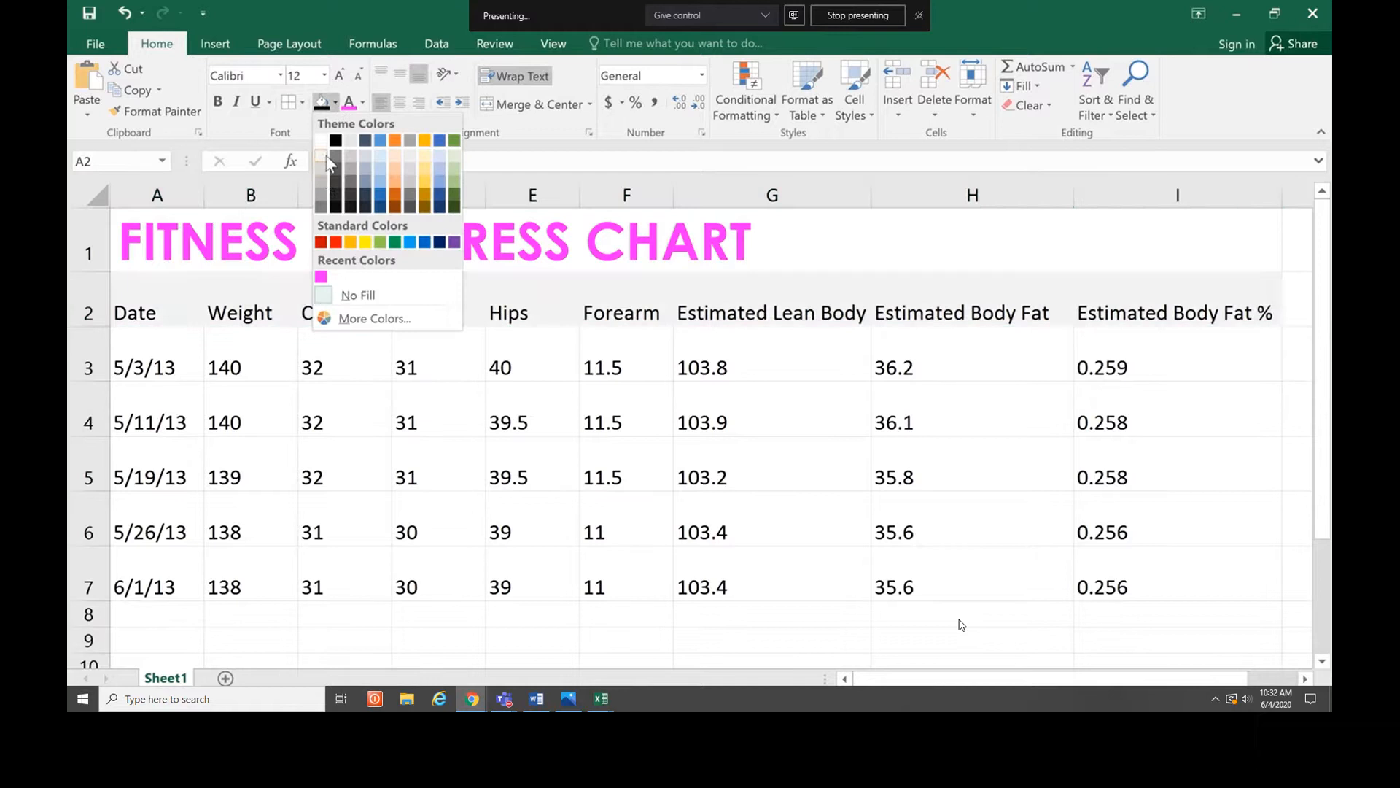
click(323, 207)
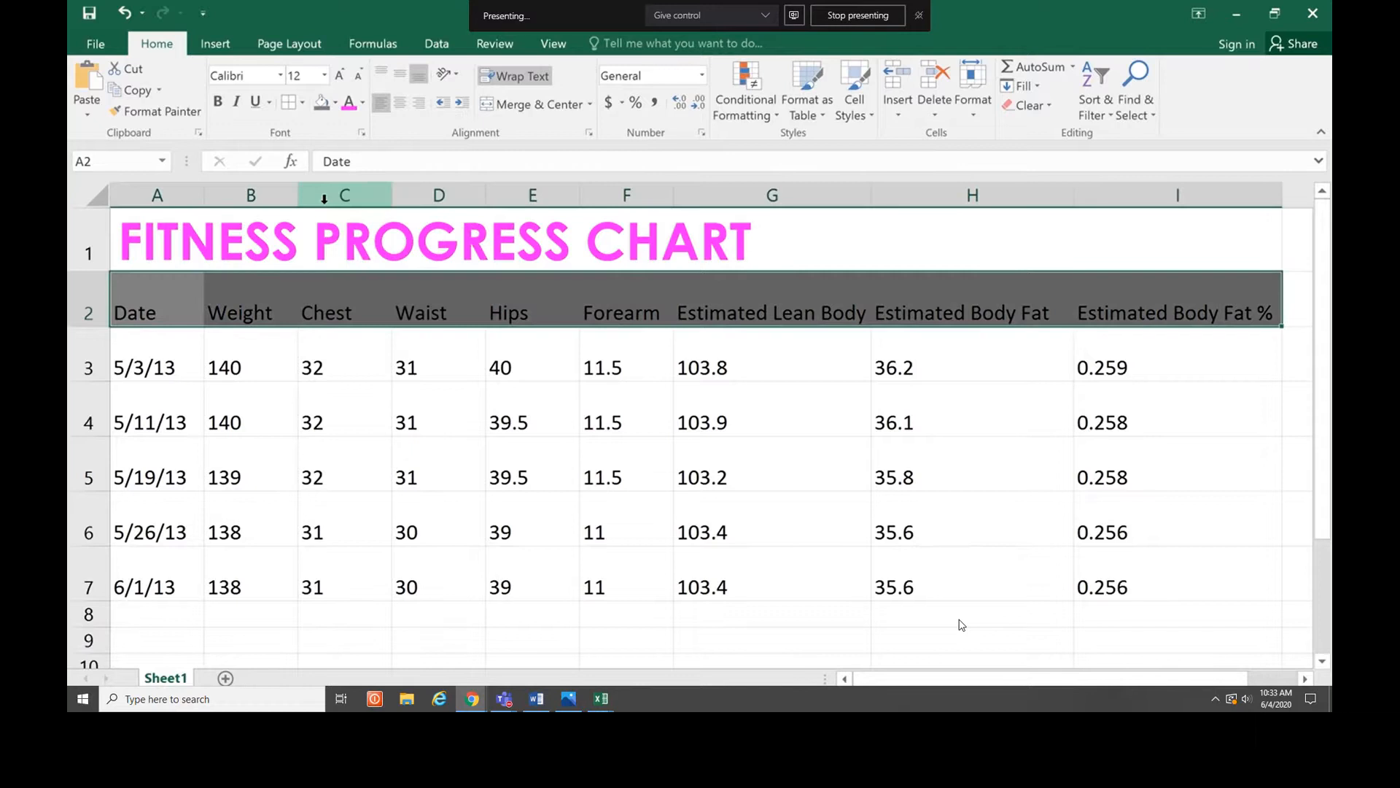
click(363, 103)
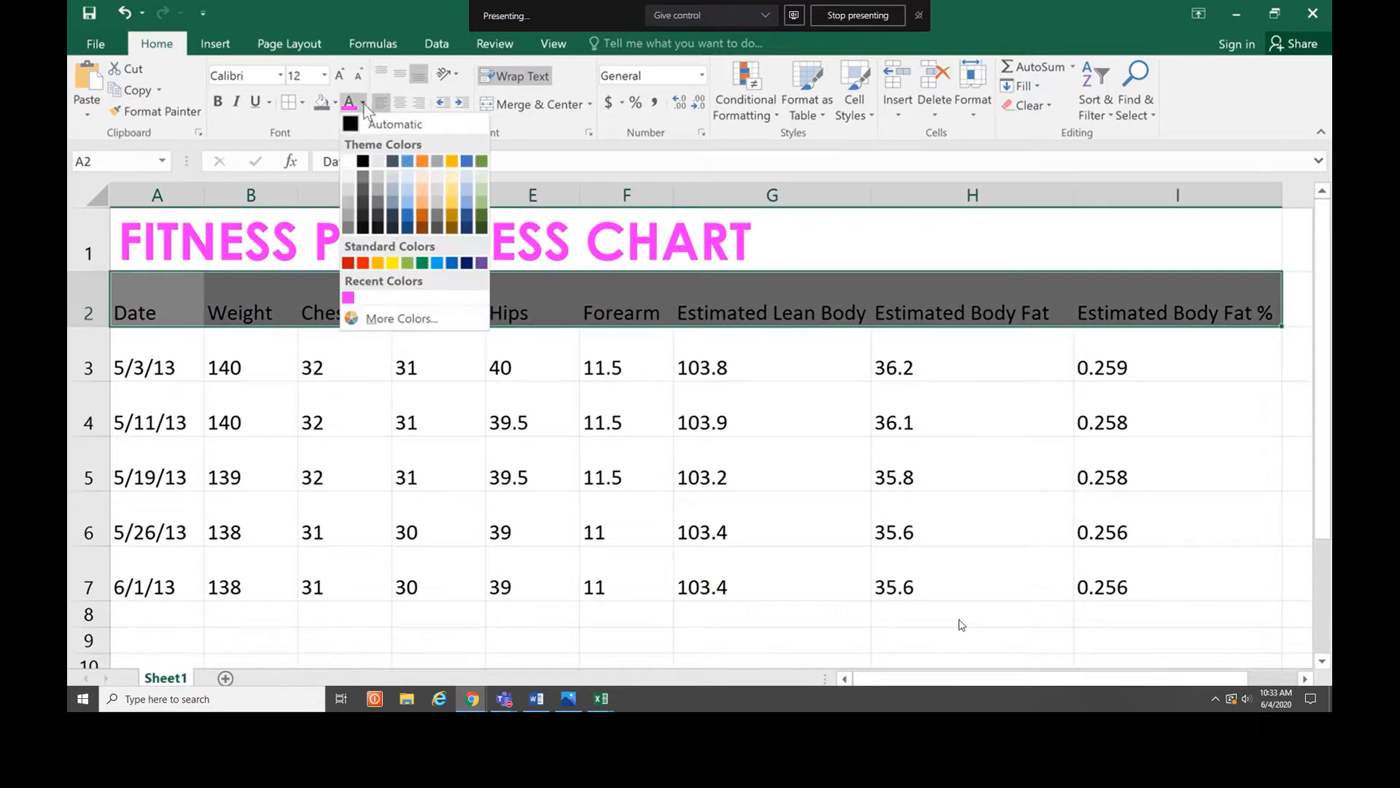
click(352, 162)
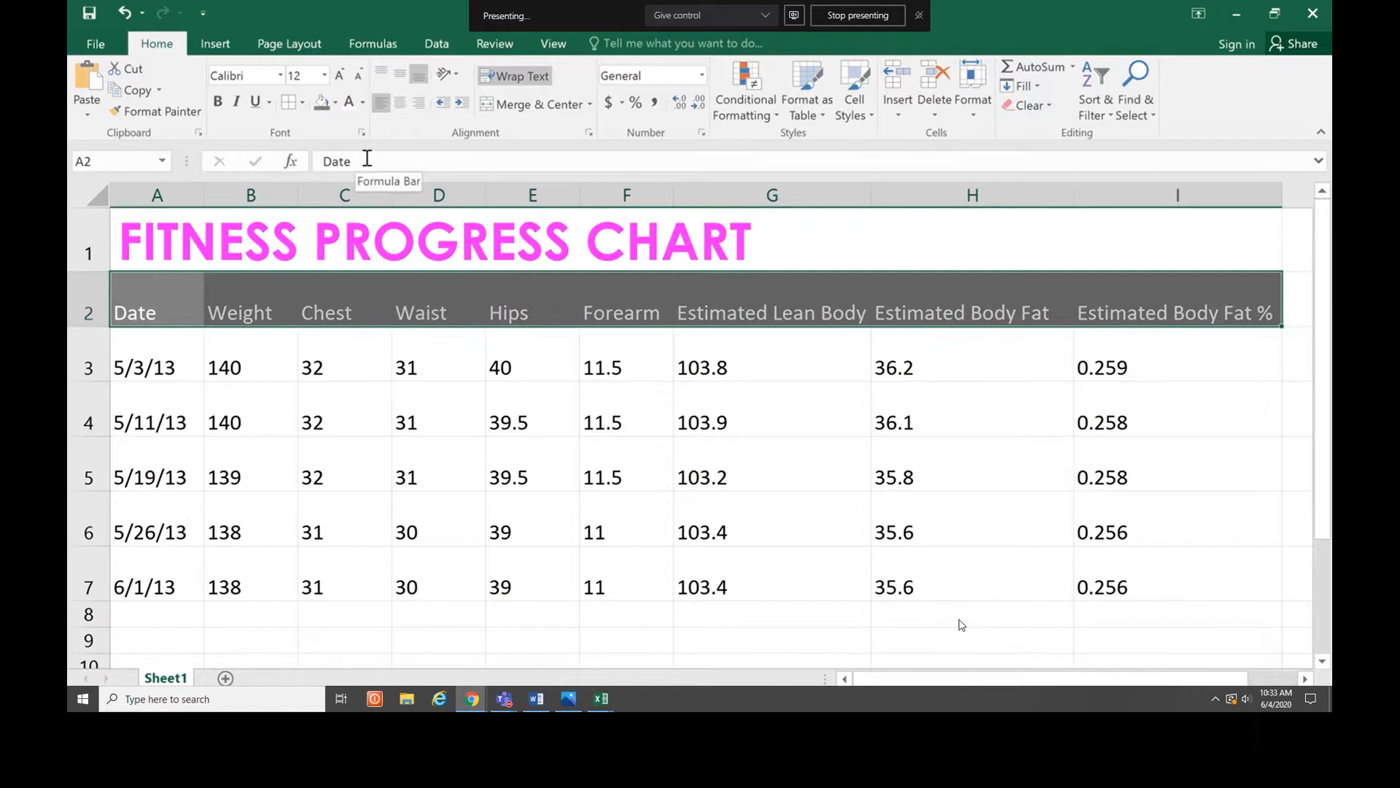
- Apply the 40% - Accent1 cell style to the data range A3:I7
click(167, 350)
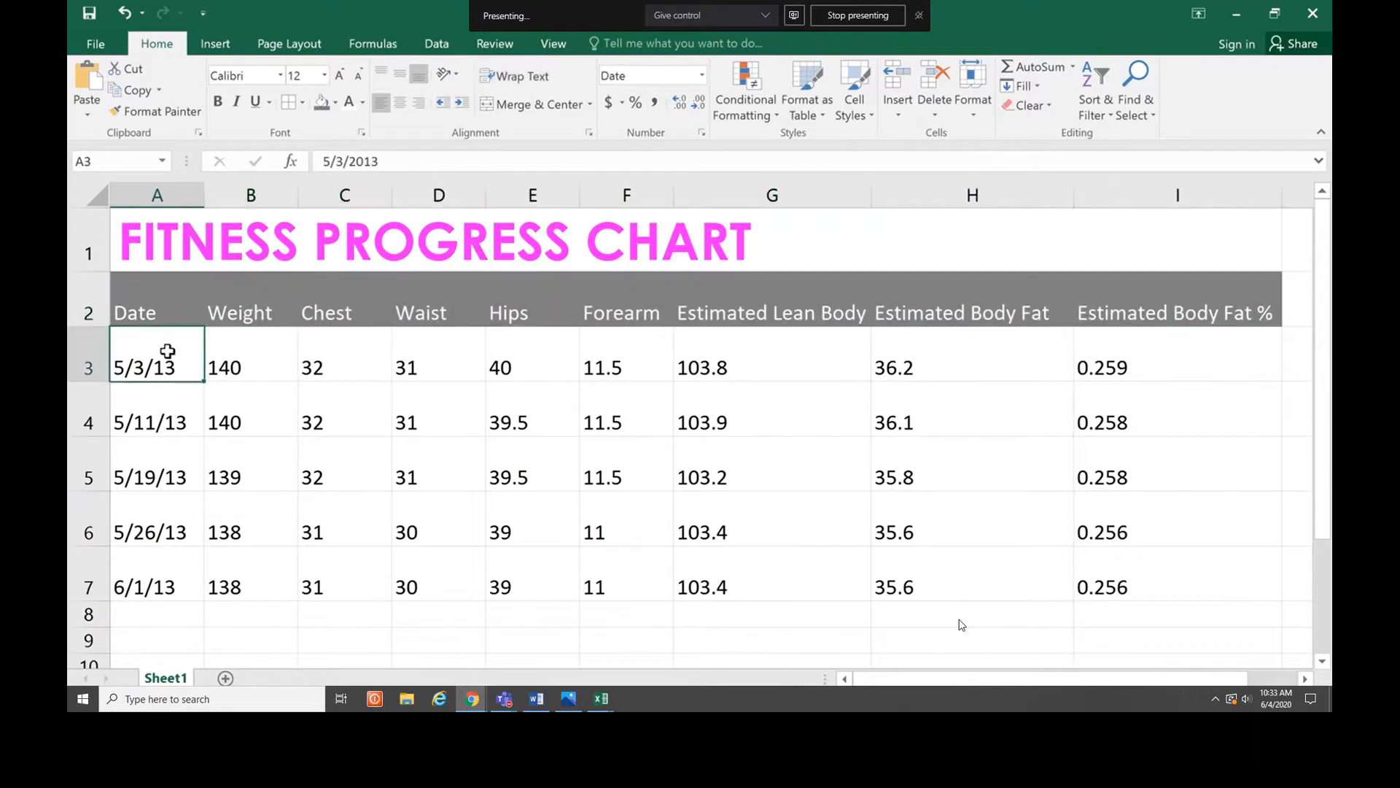
drag(167, 351, 1126, 587)
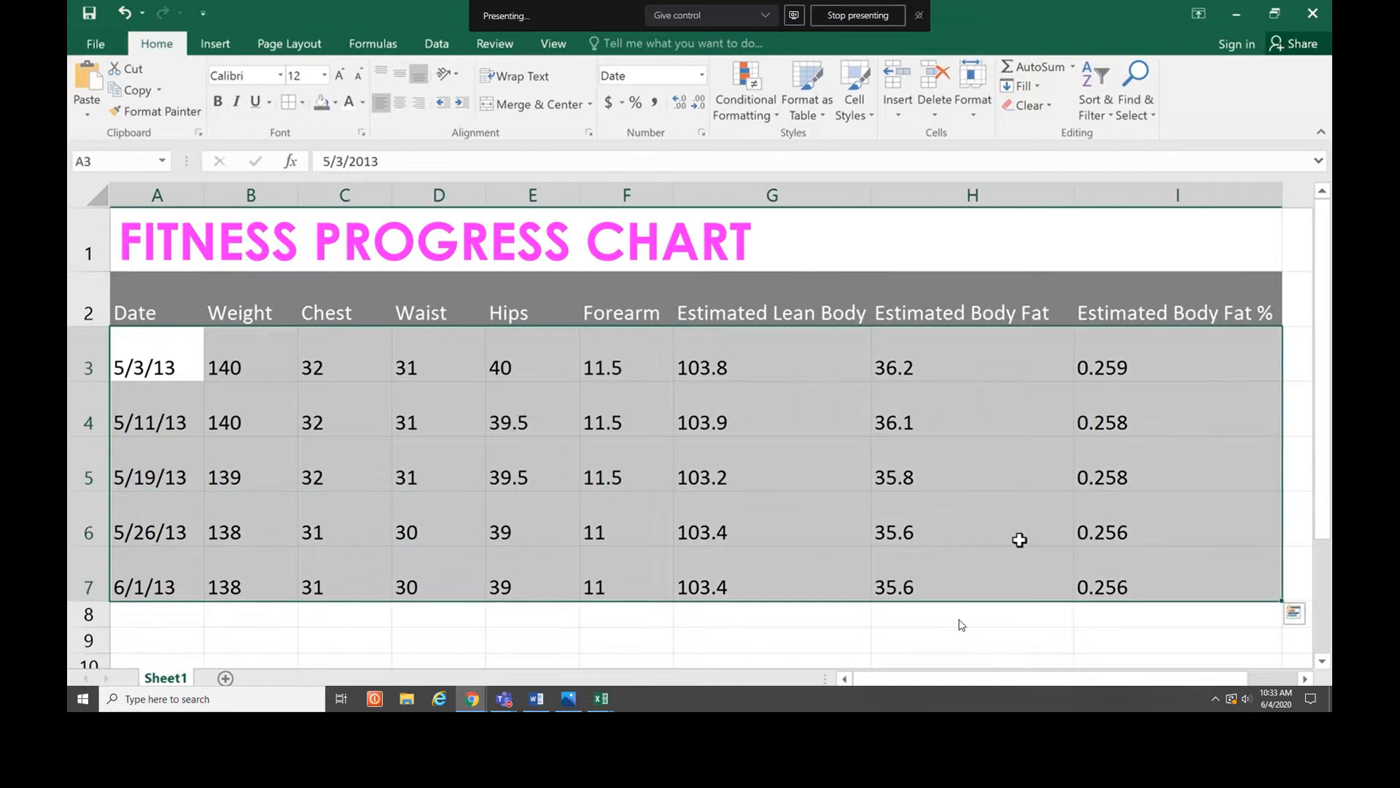
click(865, 117)
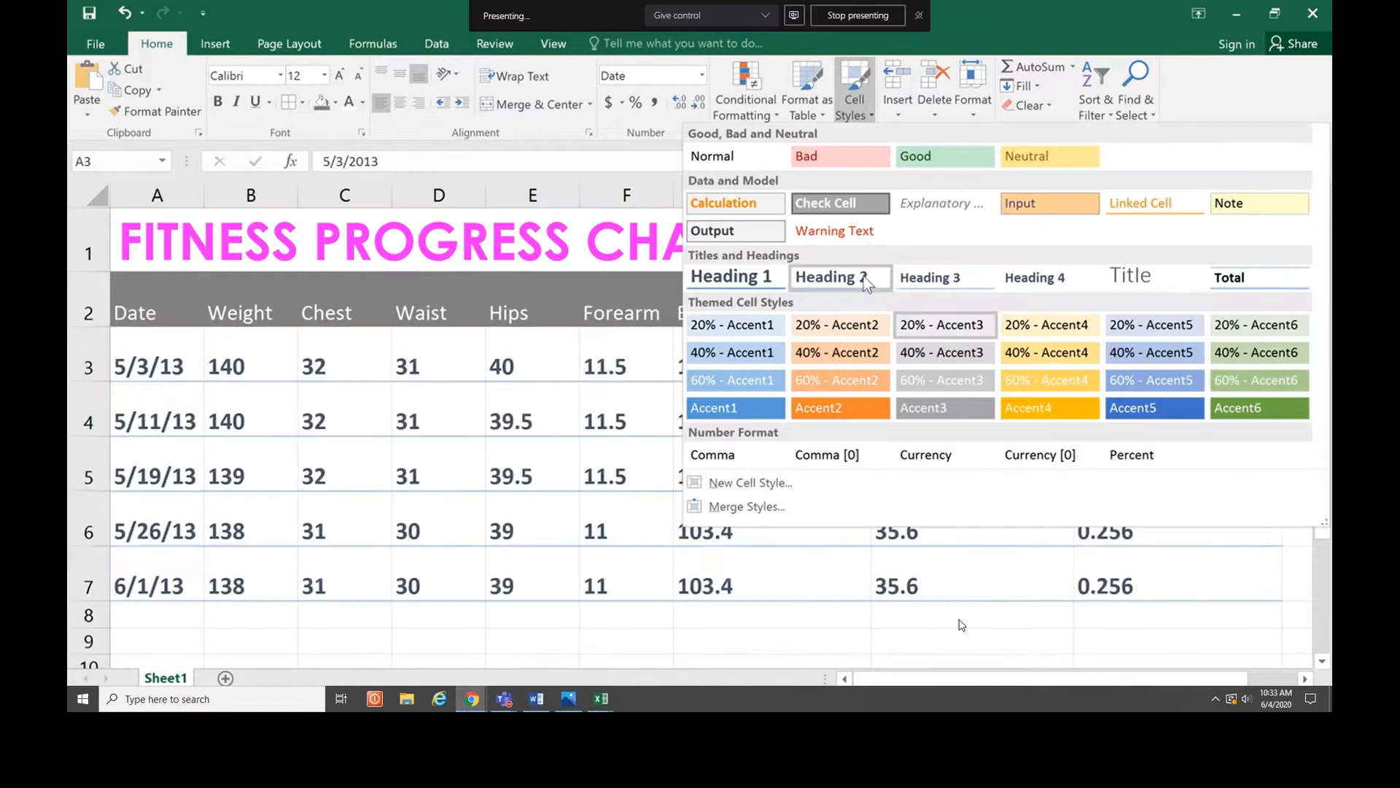
click(773, 354)
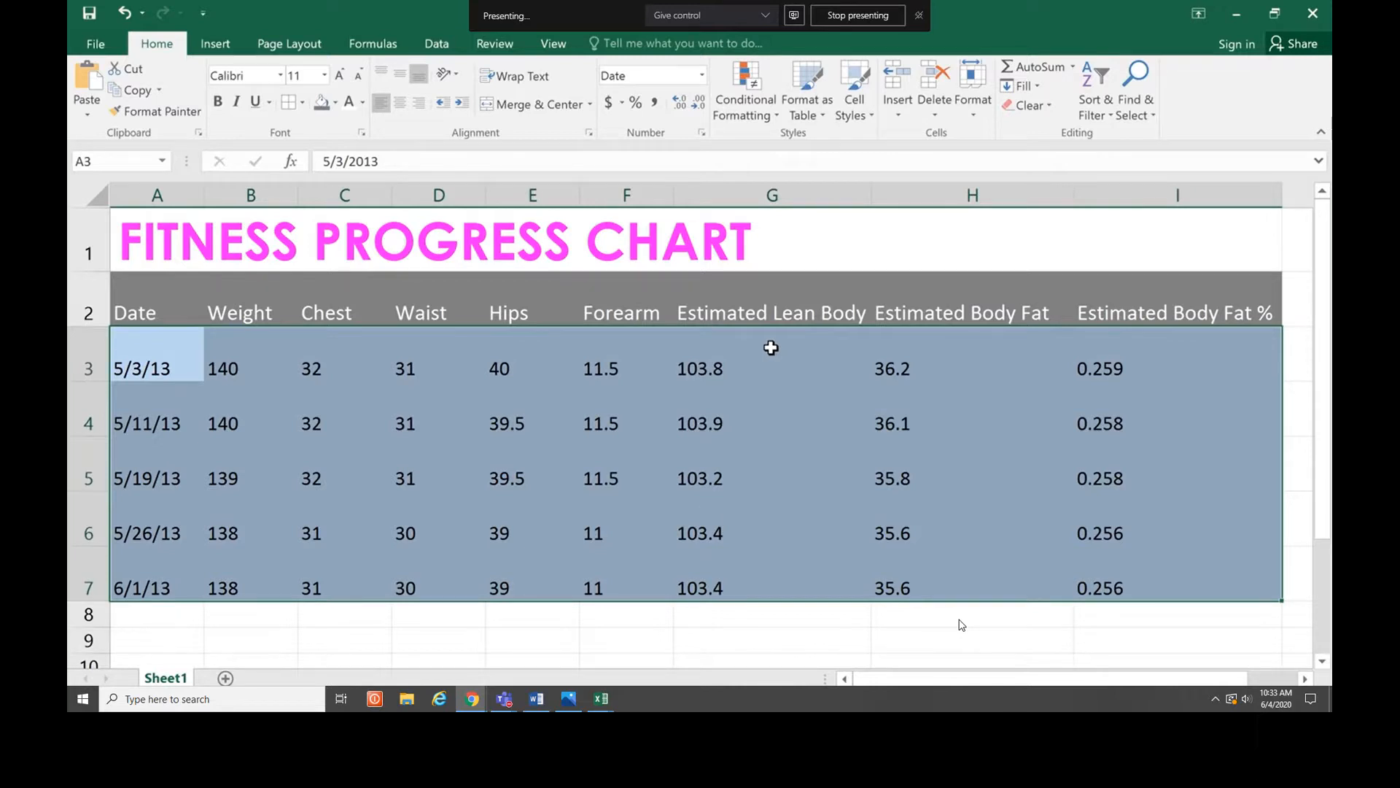
- Add All Borders to the cells in the data range A3:I7
click(302, 105)
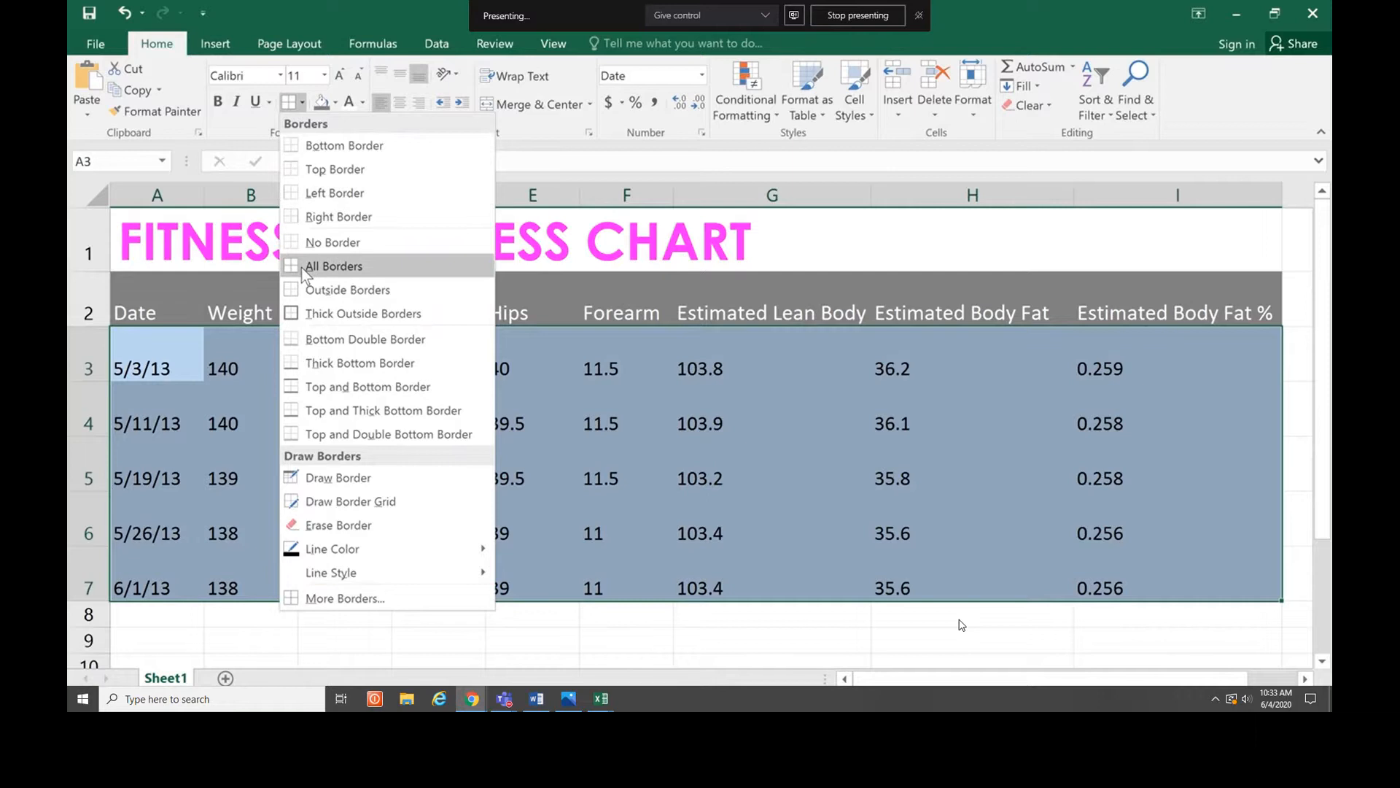
click(333, 266)
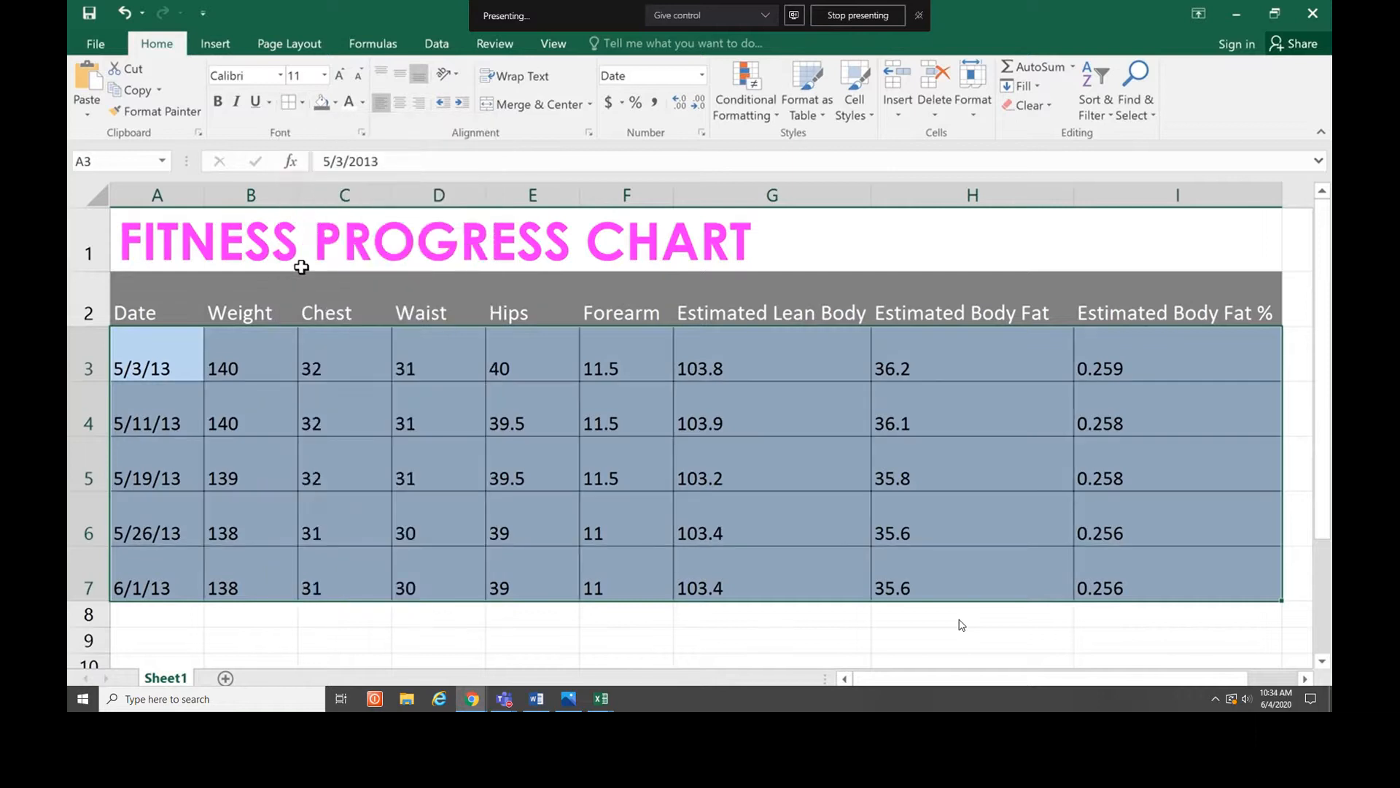
click(196, 352)
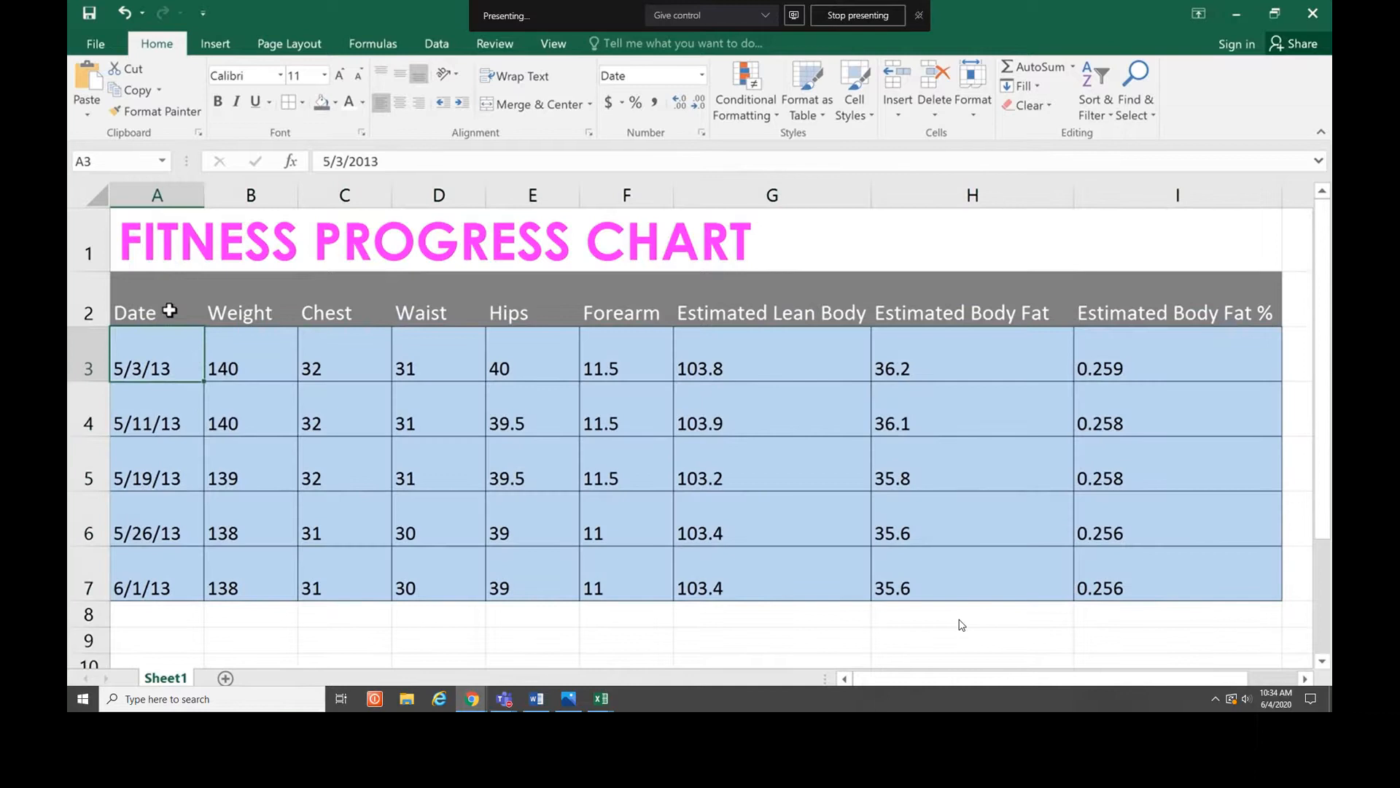
- Try right and top alignment on A1:I7, finishing with horizontal centering and middle vertical alignment
click(142, 239)
drag(142, 239, 961, 586)
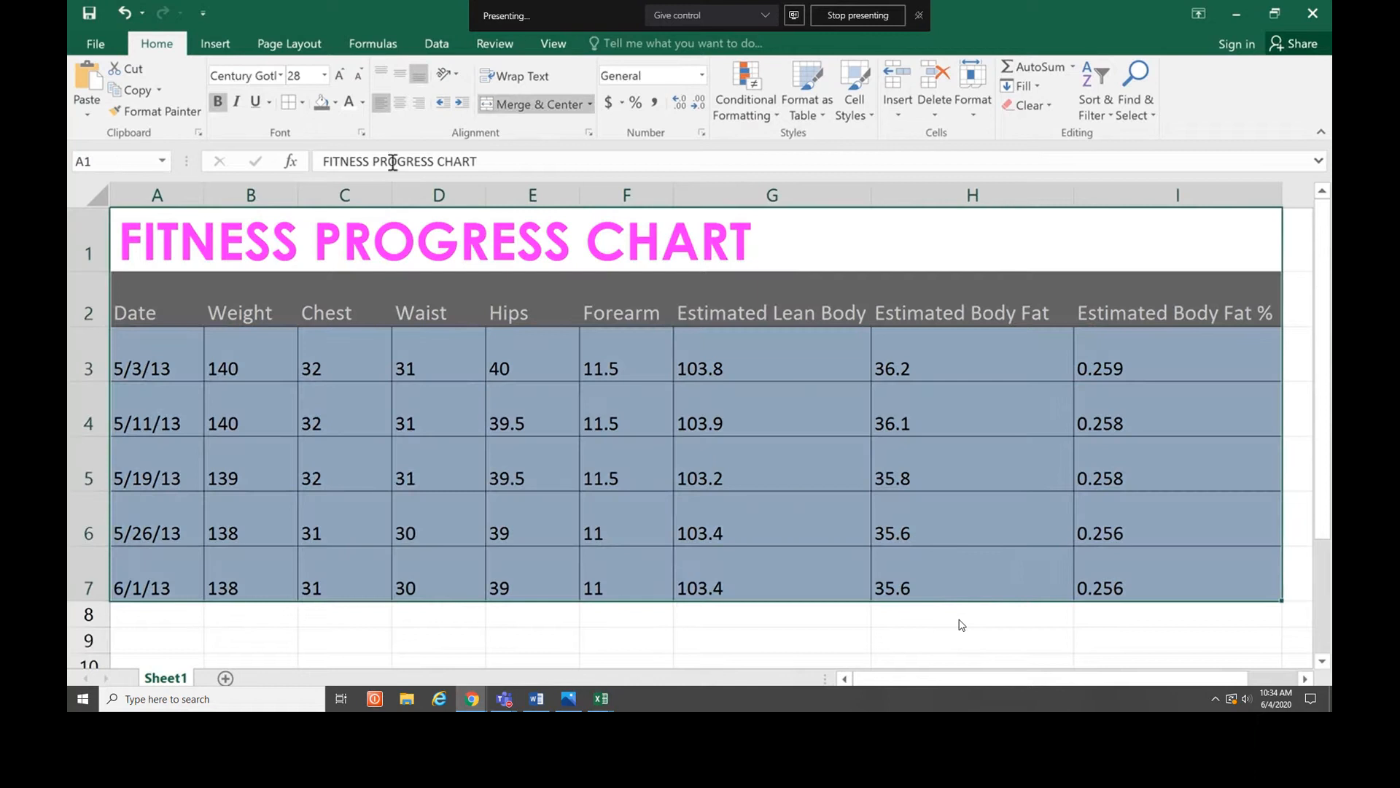
click(404, 105)
click(410, 105)
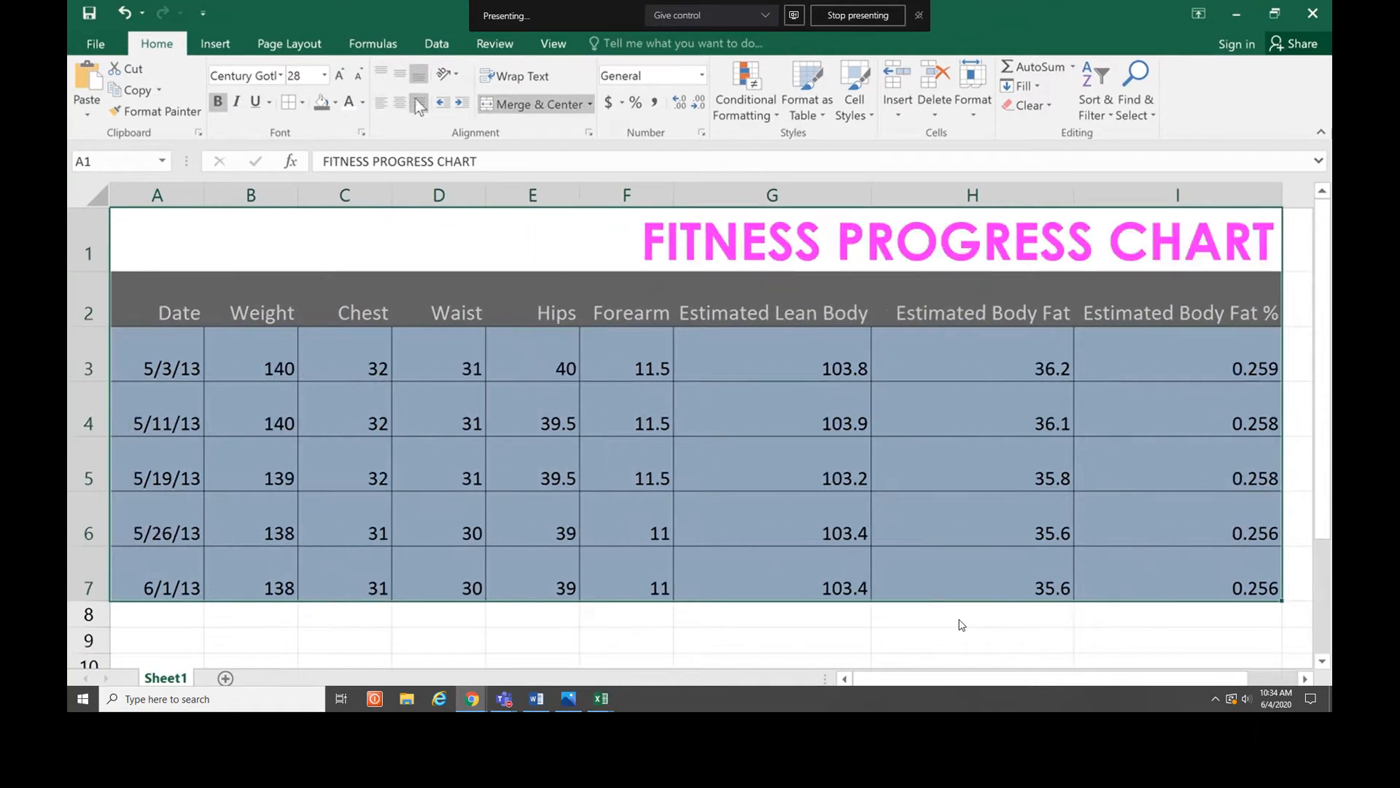
click(396, 76)
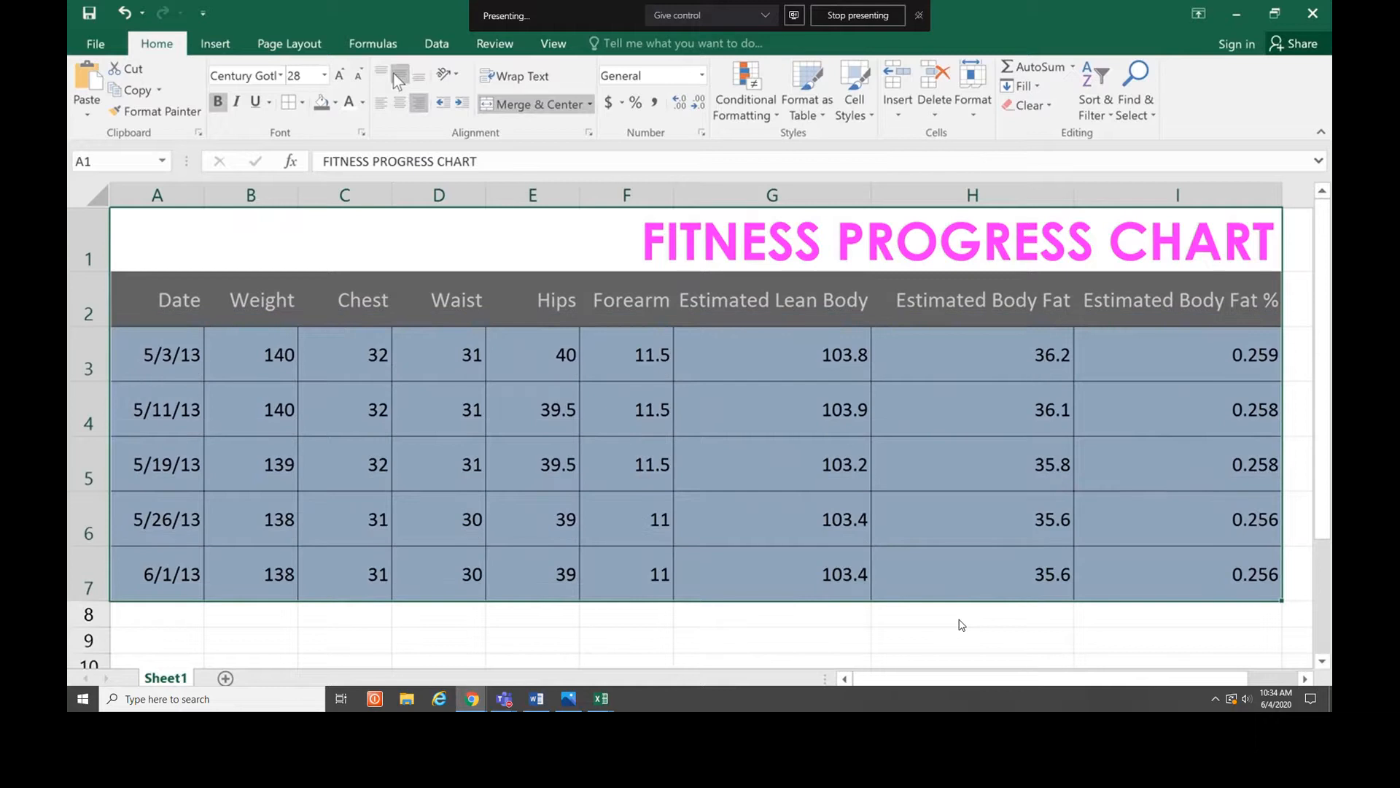
click(377, 77)
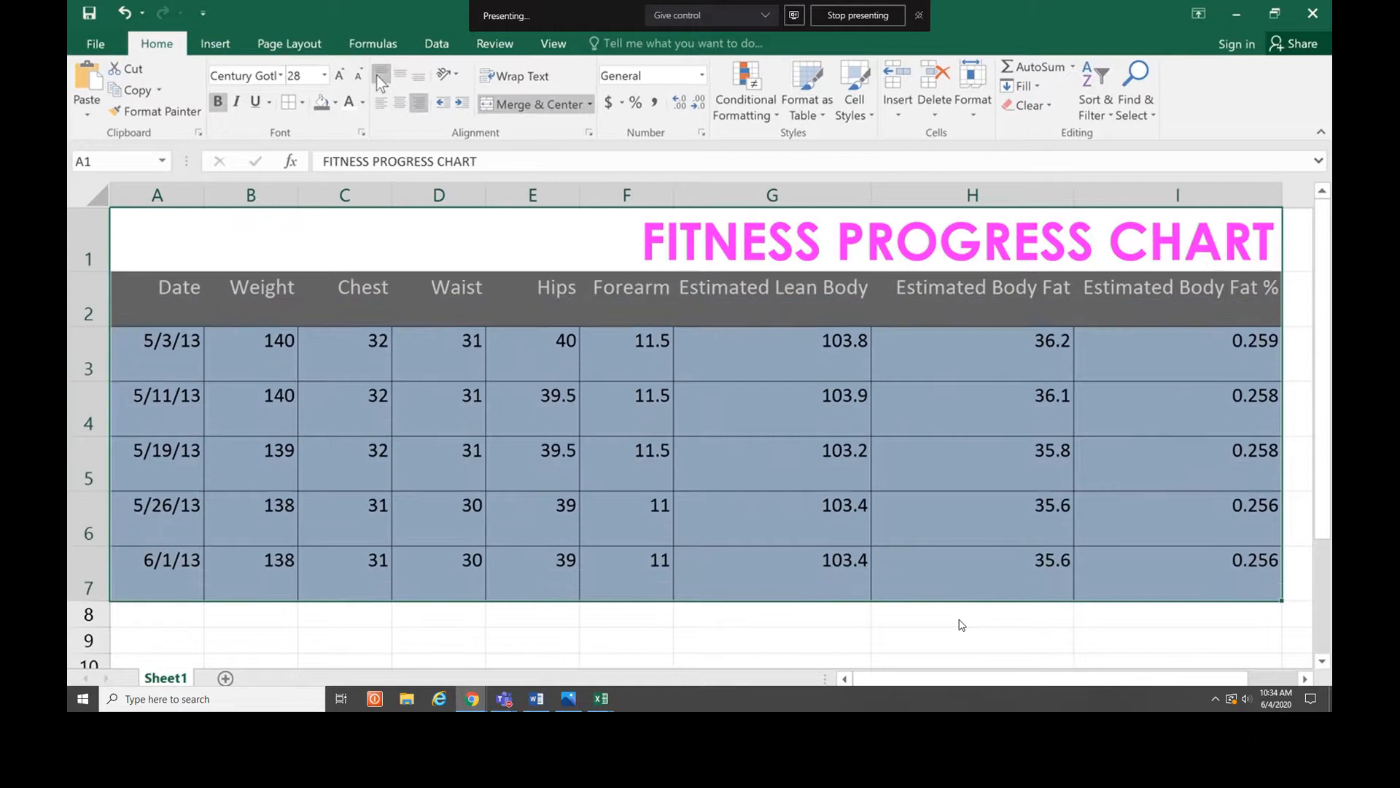
click(403, 77)
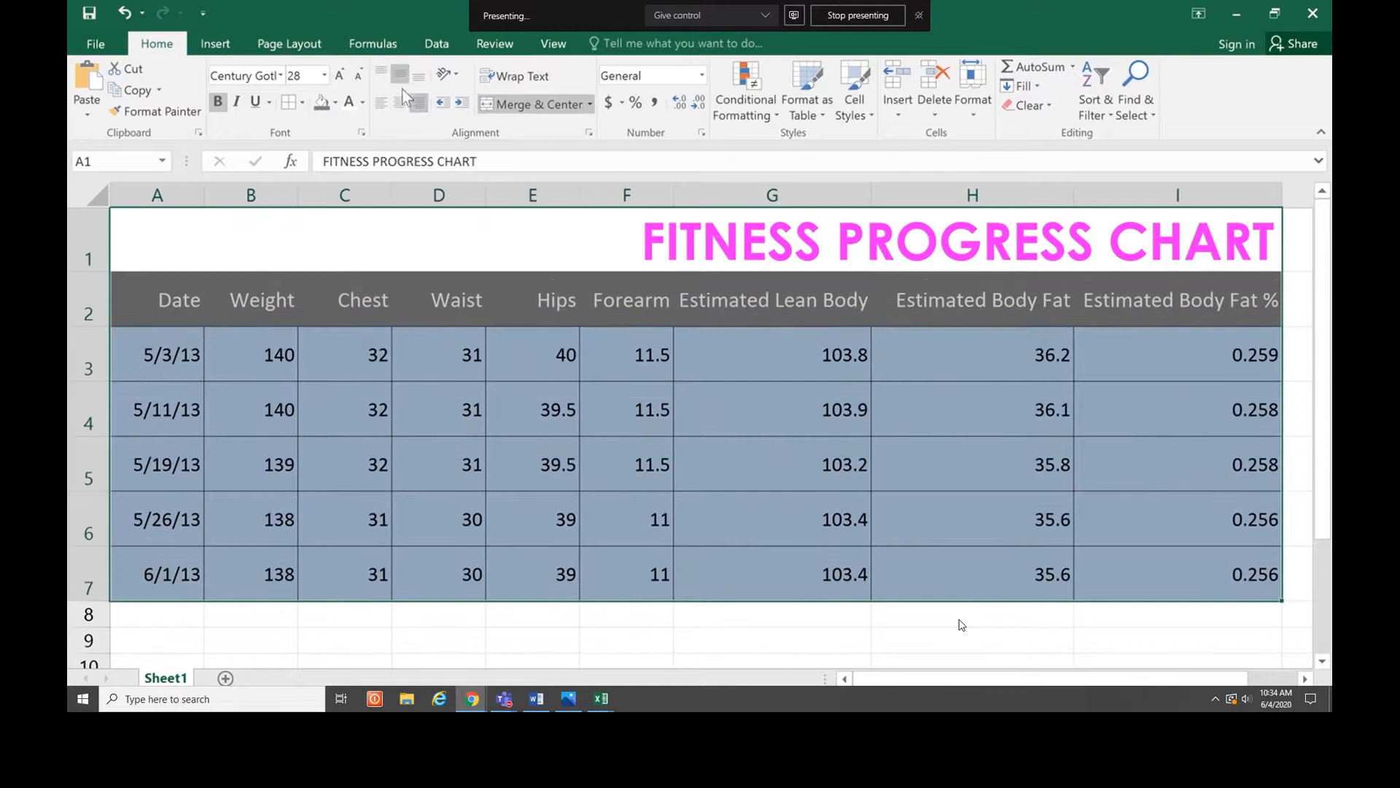
click(401, 103)
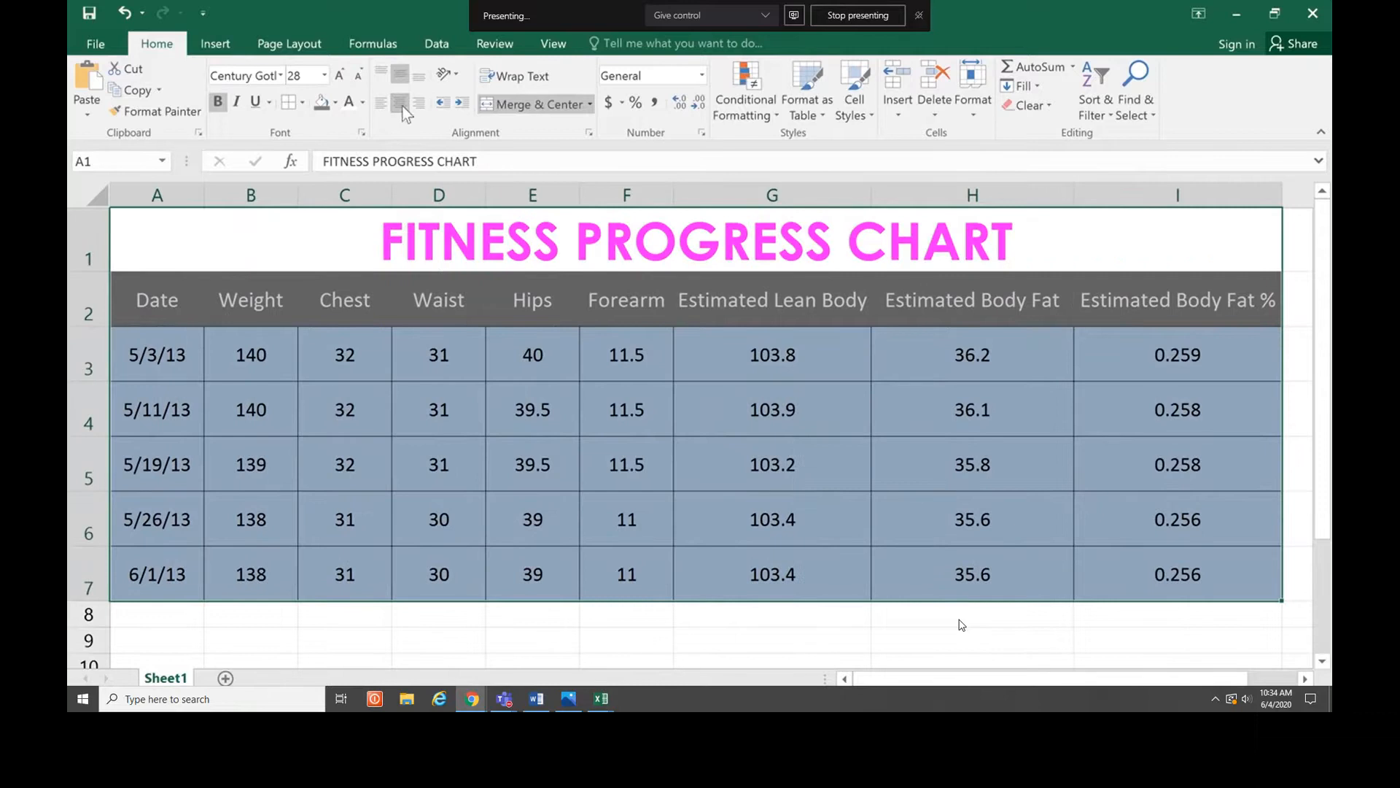
- Close the Formatting Cells lesson and download the Page Layout and Printing practice workbook to the Desktop as excel_pagelayoutprint_practice
click(336, 244)
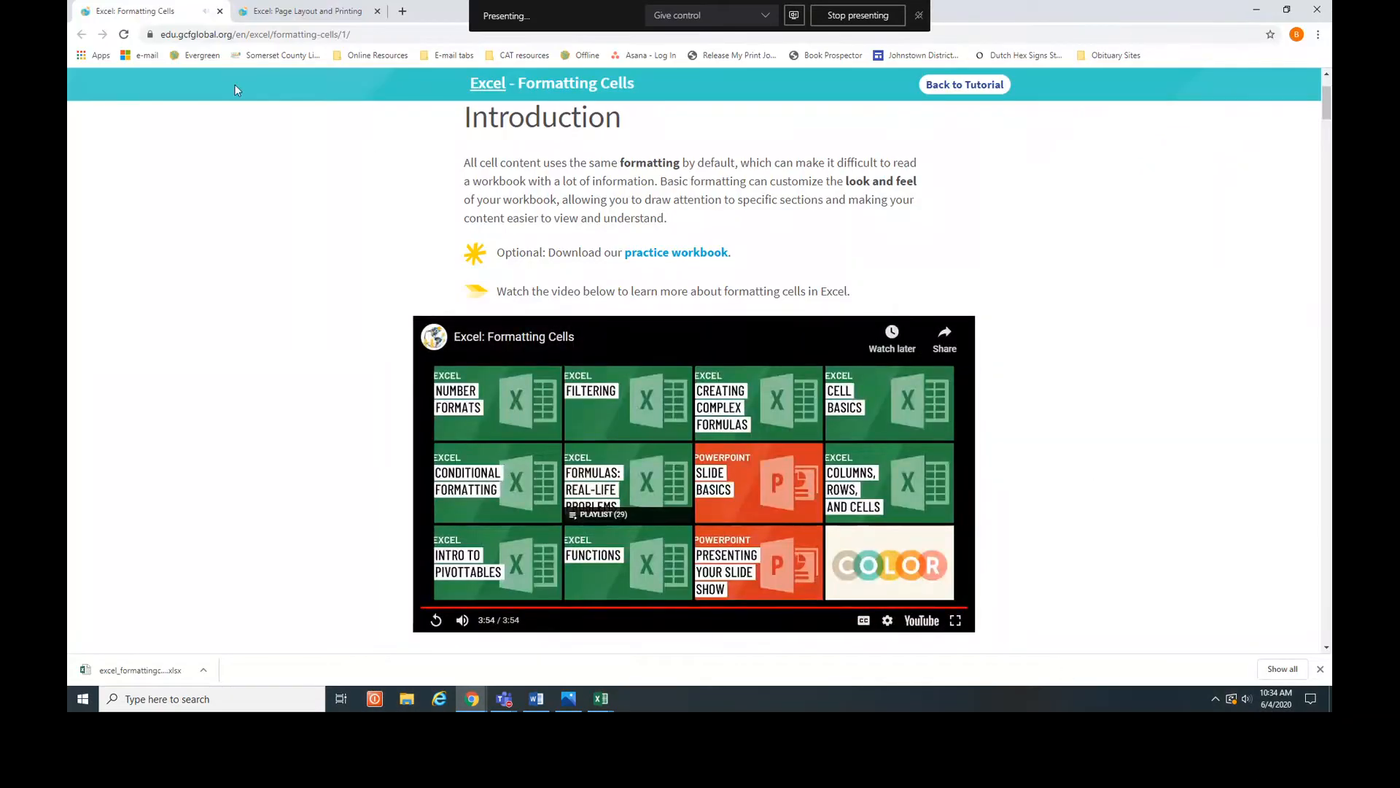
click(219, 11)
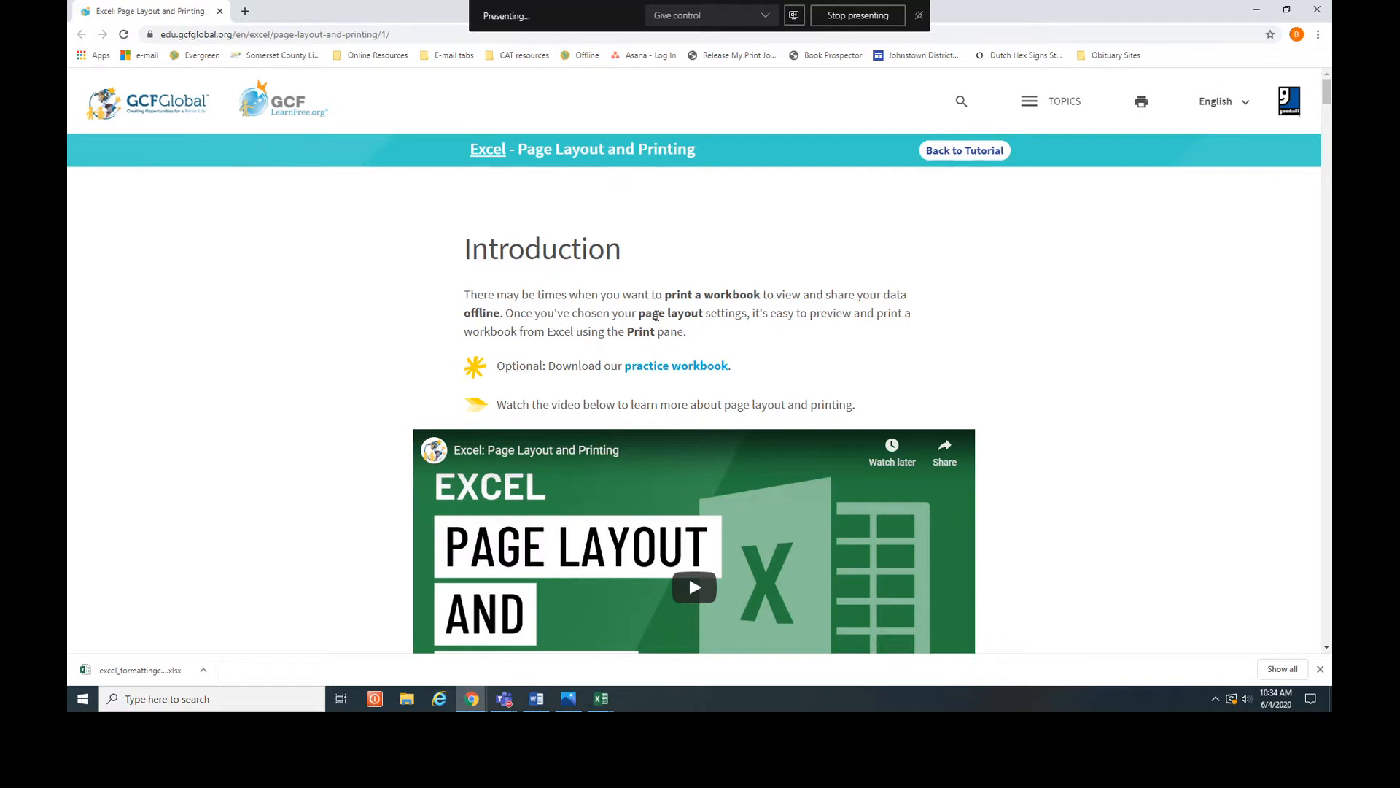
scroll(996, 382, down, 3)
scroll(997, 383, up, 2)
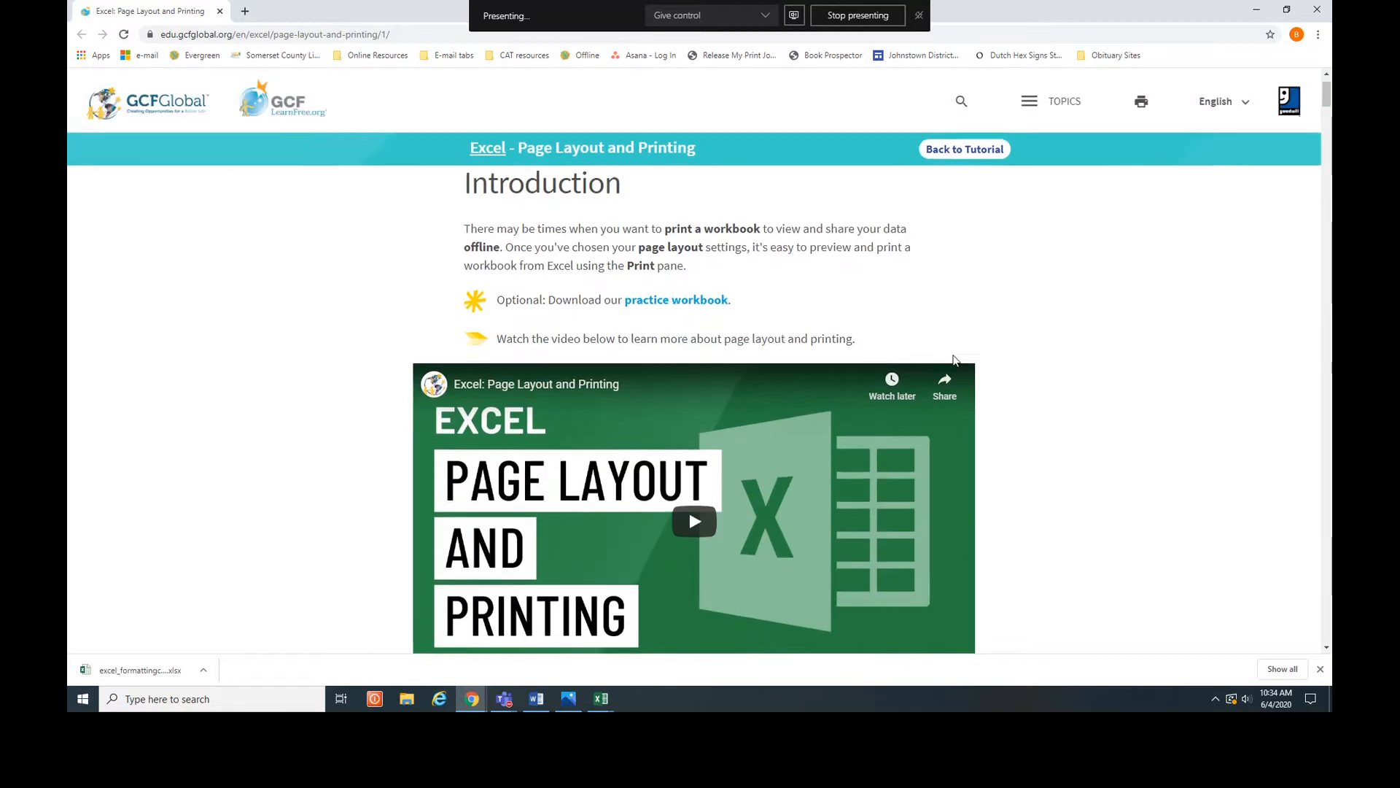
click(676, 300)
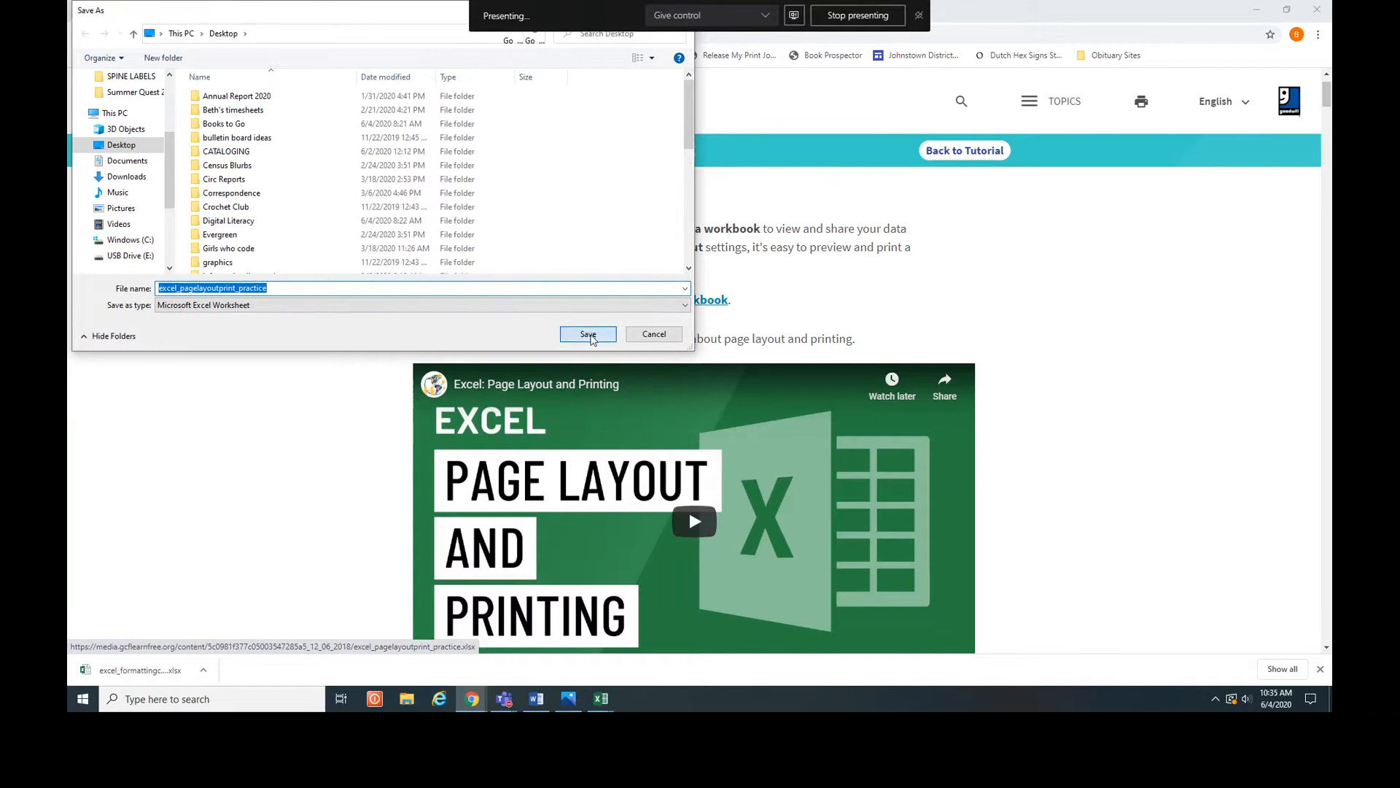
click(588, 335)
- Open the downloaded excel_pagelayoutprint_practice workbook in Excel to view it and close it again
click(141, 671)
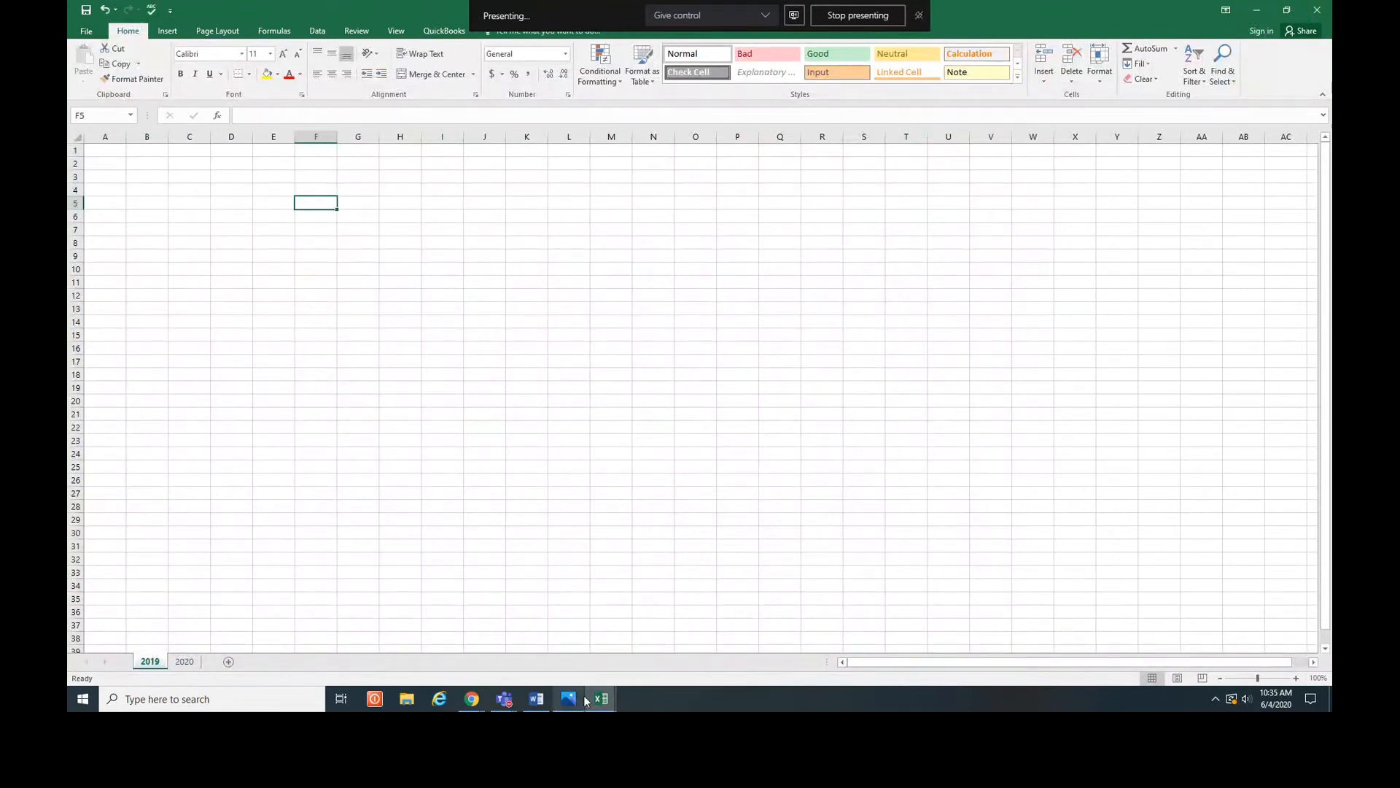
mouse_move(597, 700)
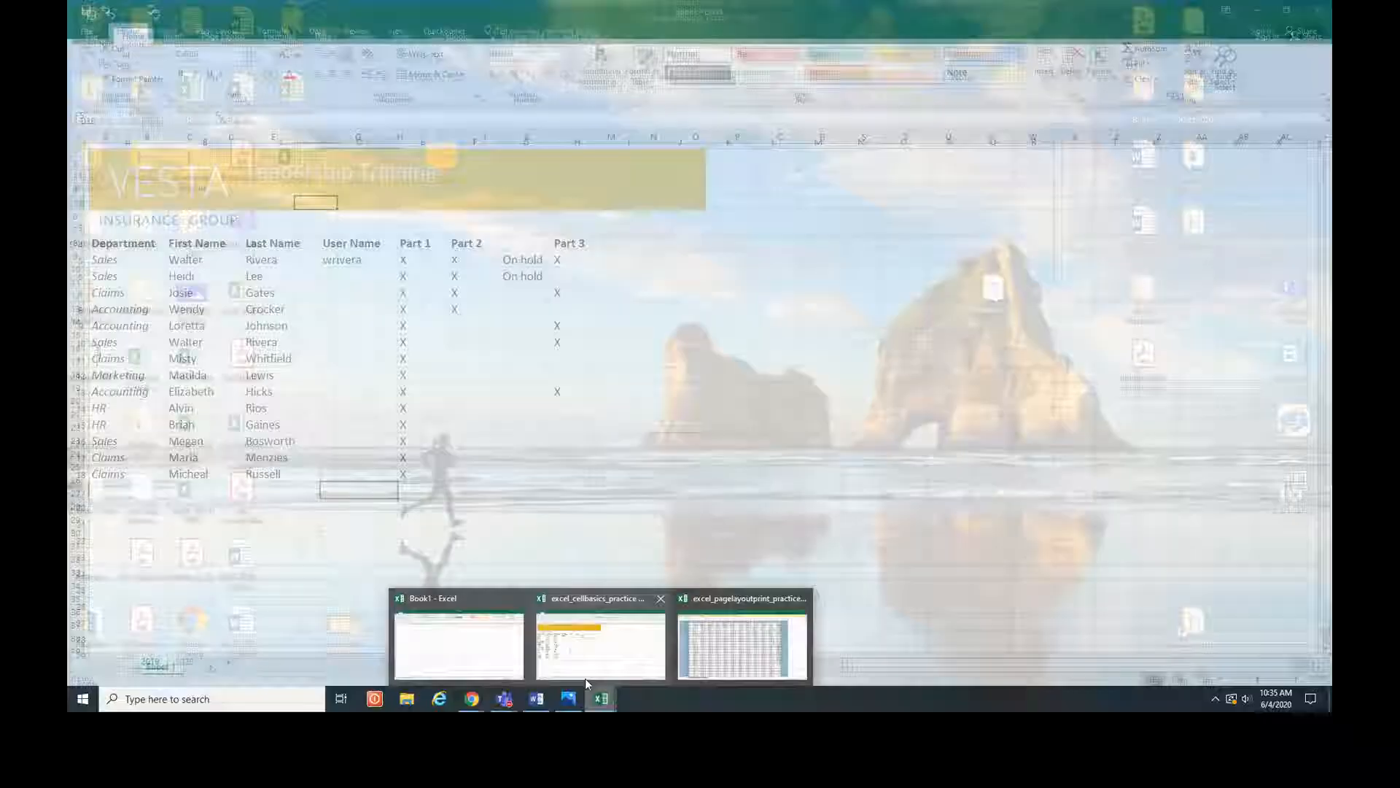
click(713, 665)
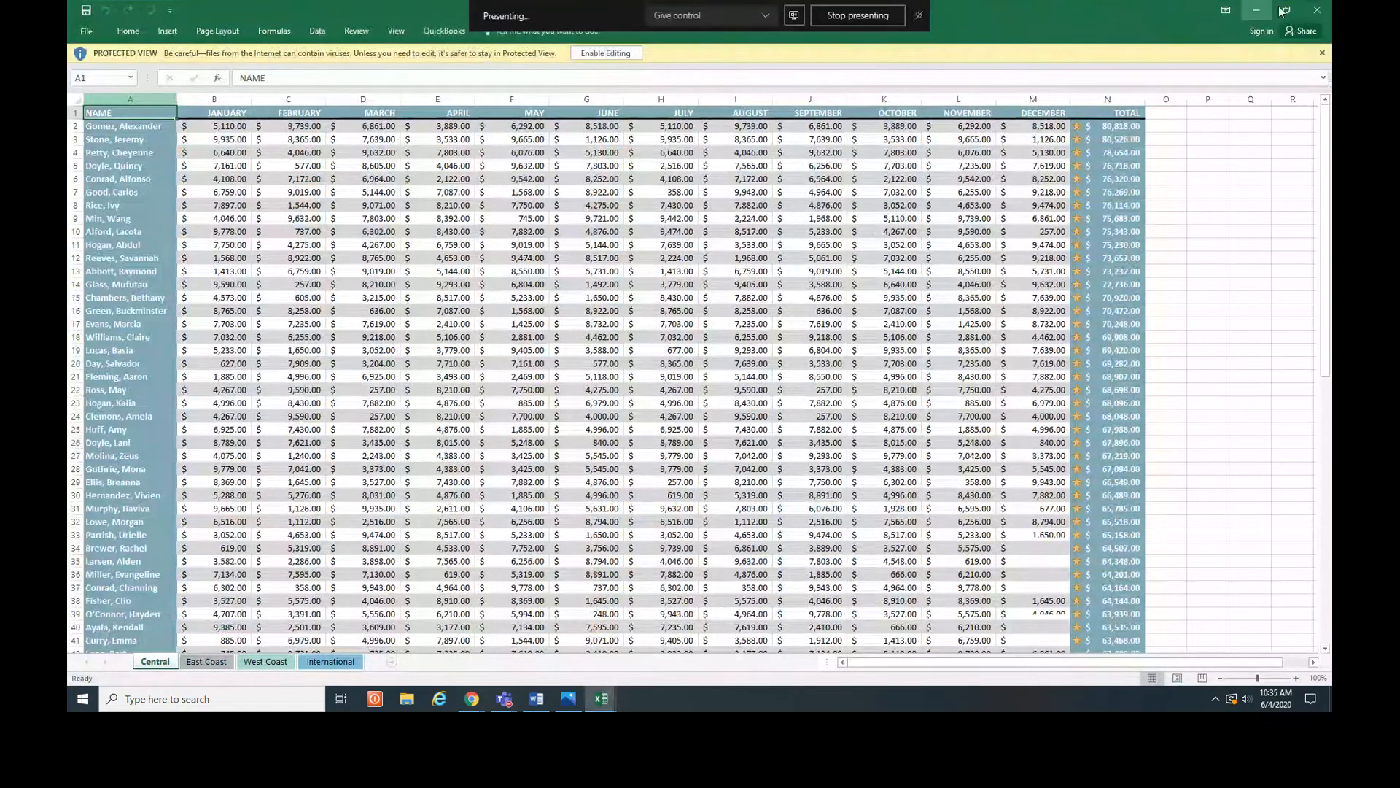
click(1317, 12)
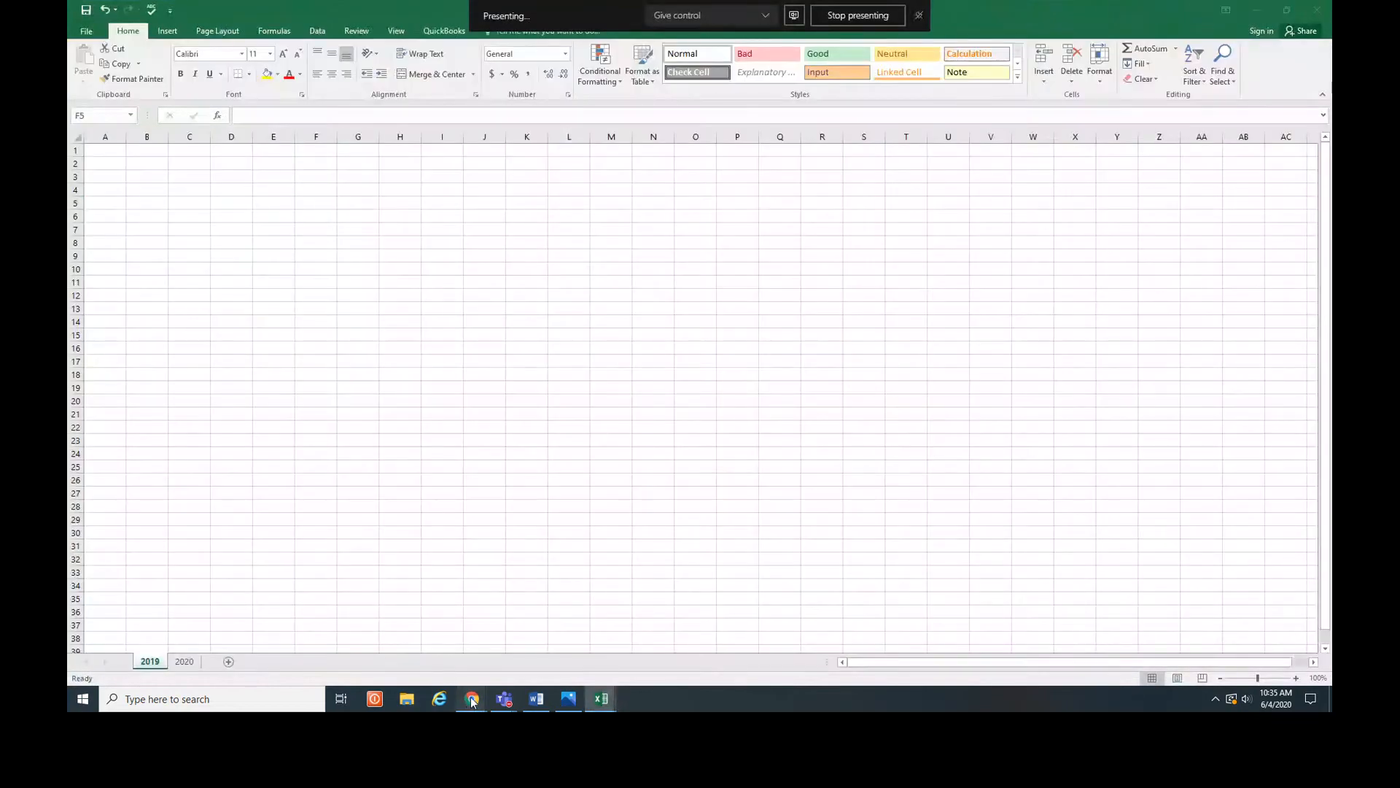
- Return to the Page Layout and Printing lesson in Chrome and open the Excel tutorial overview in a new tab
mouse_move(473, 700)
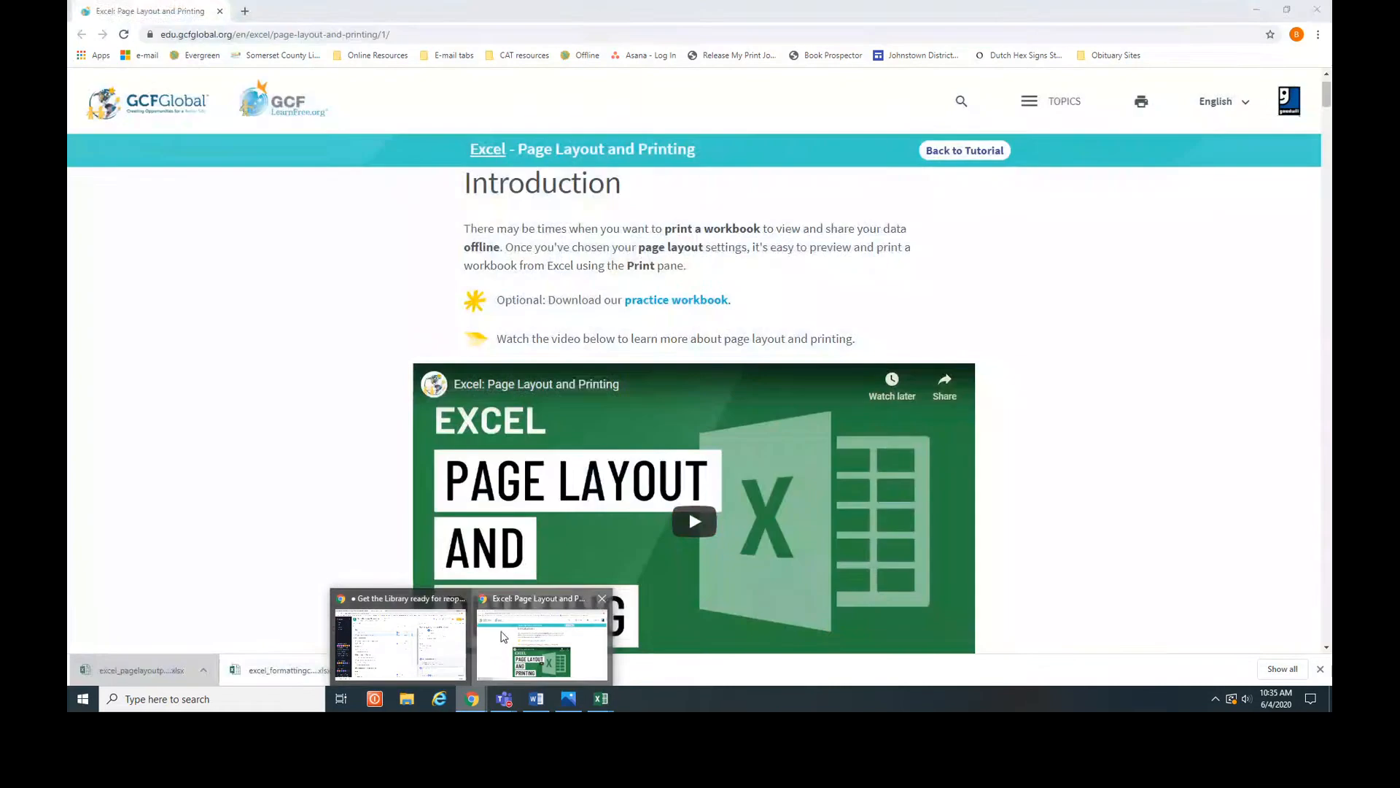
click(542, 638)
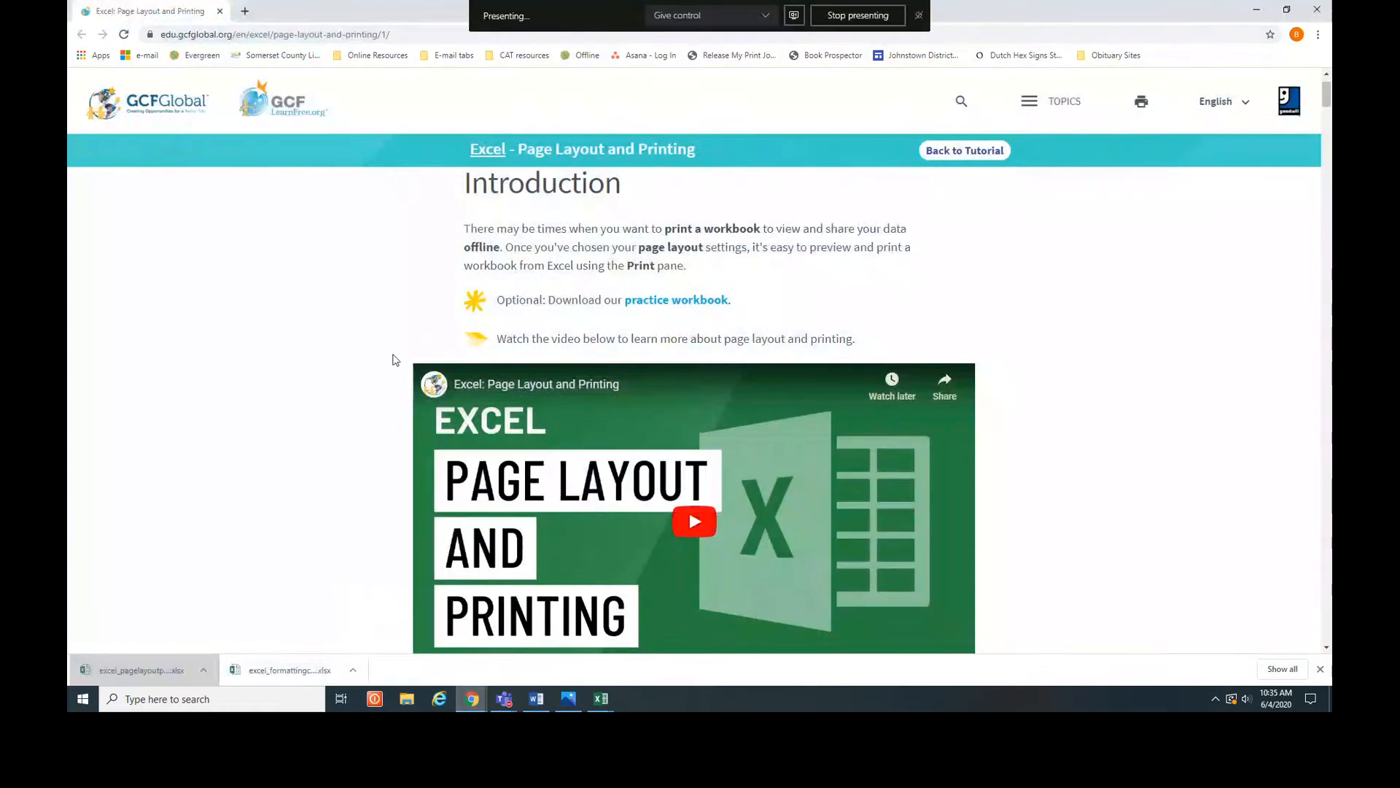
right_click(967, 155)
click(992, 164)
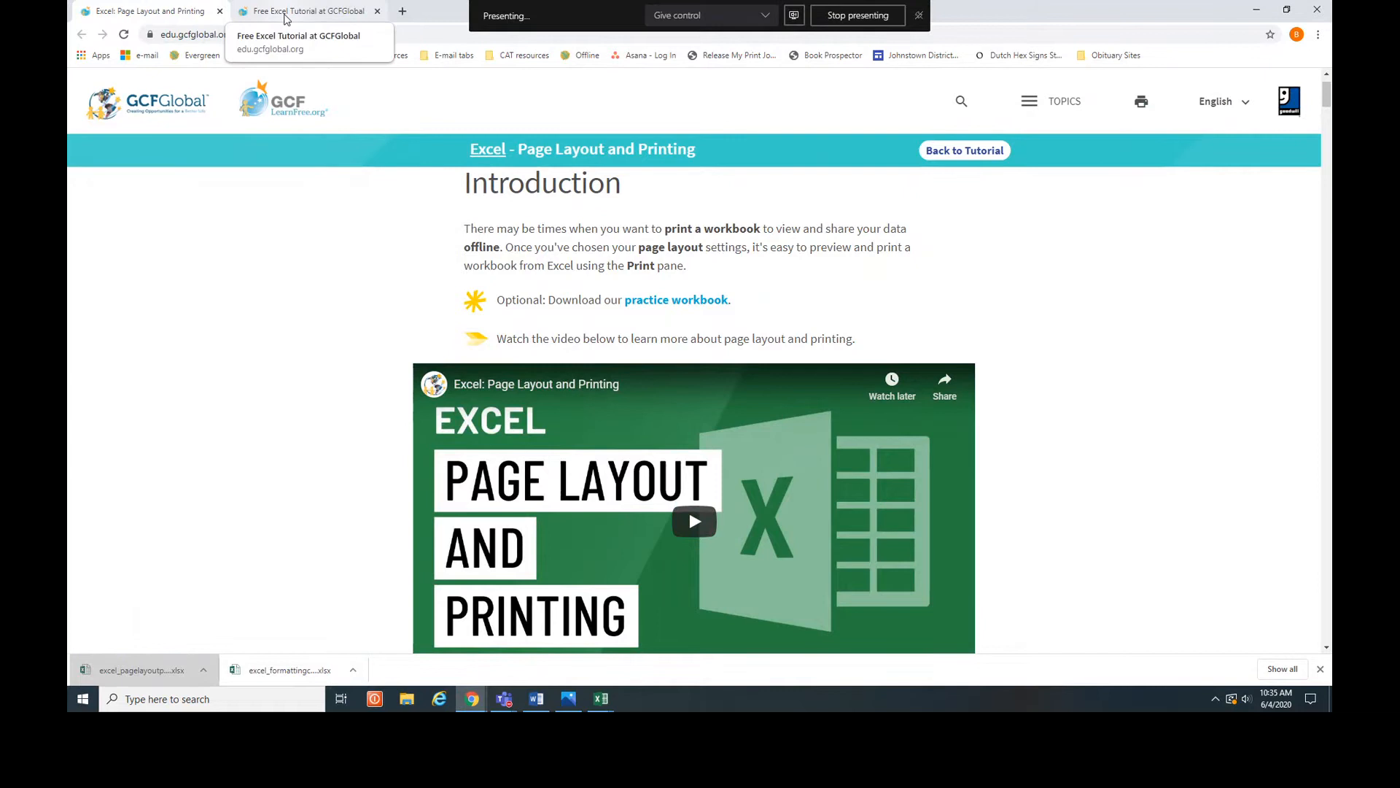
- Open the Understanding Number Formats lesson from the Excel tutorial overview
click(285, 16)
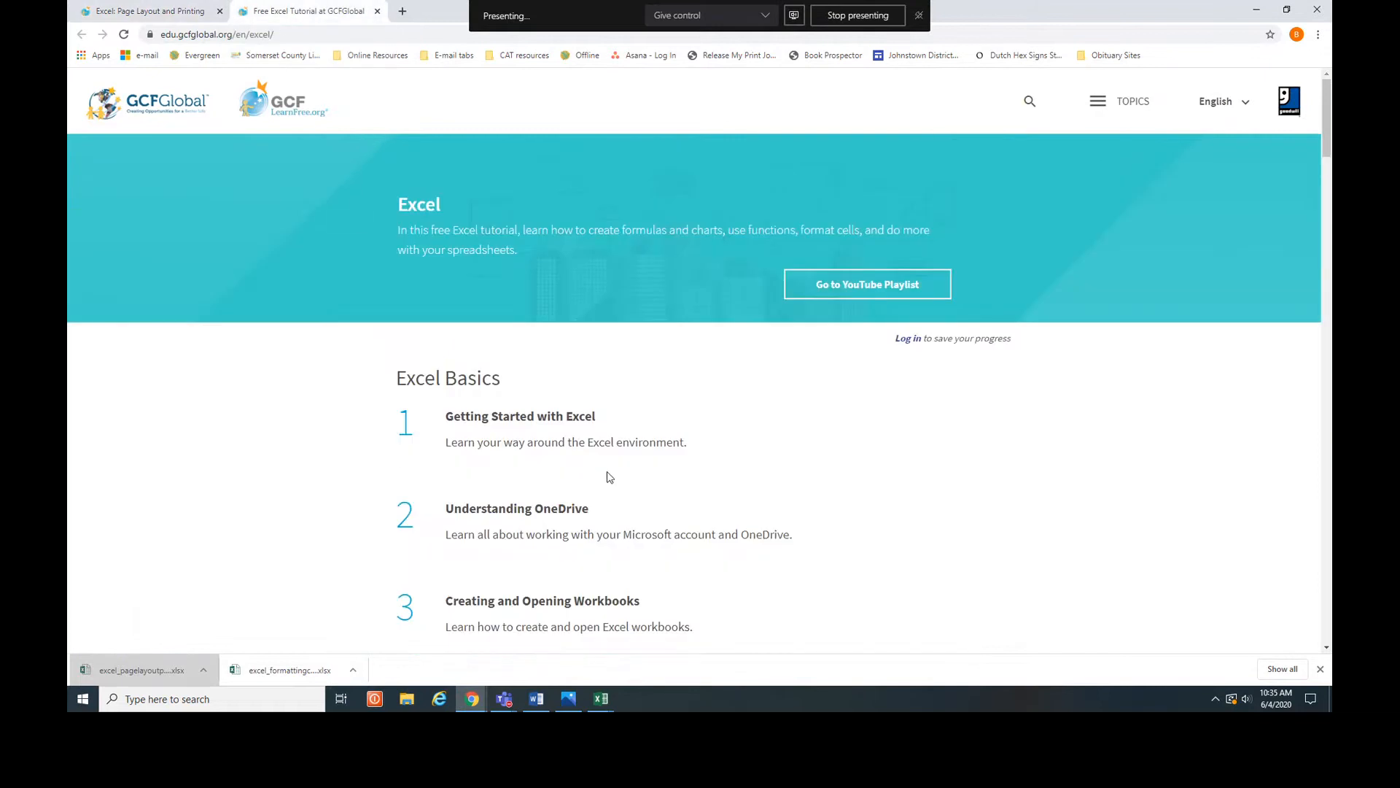
scroll(890, 475, down, 10)
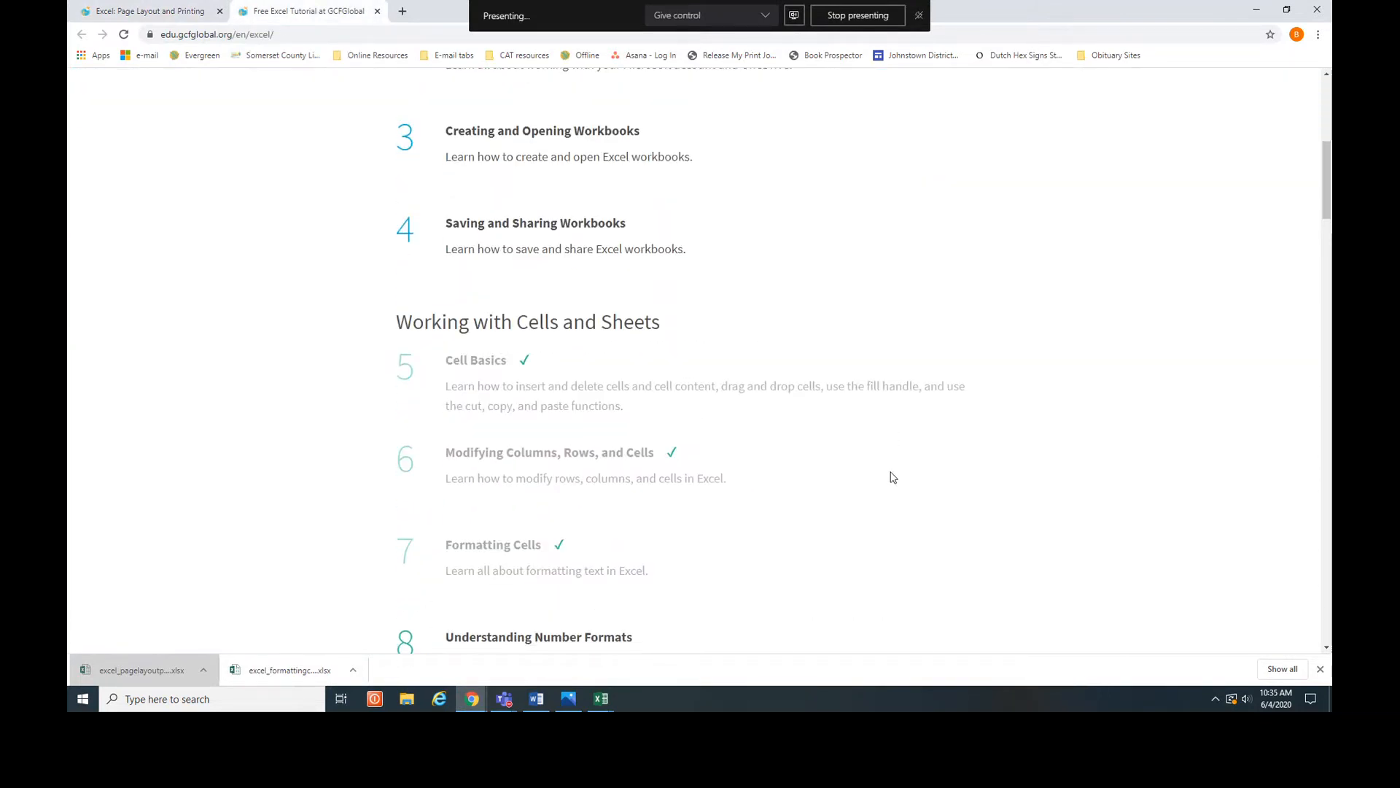
scroll(889, 476, down, 1)
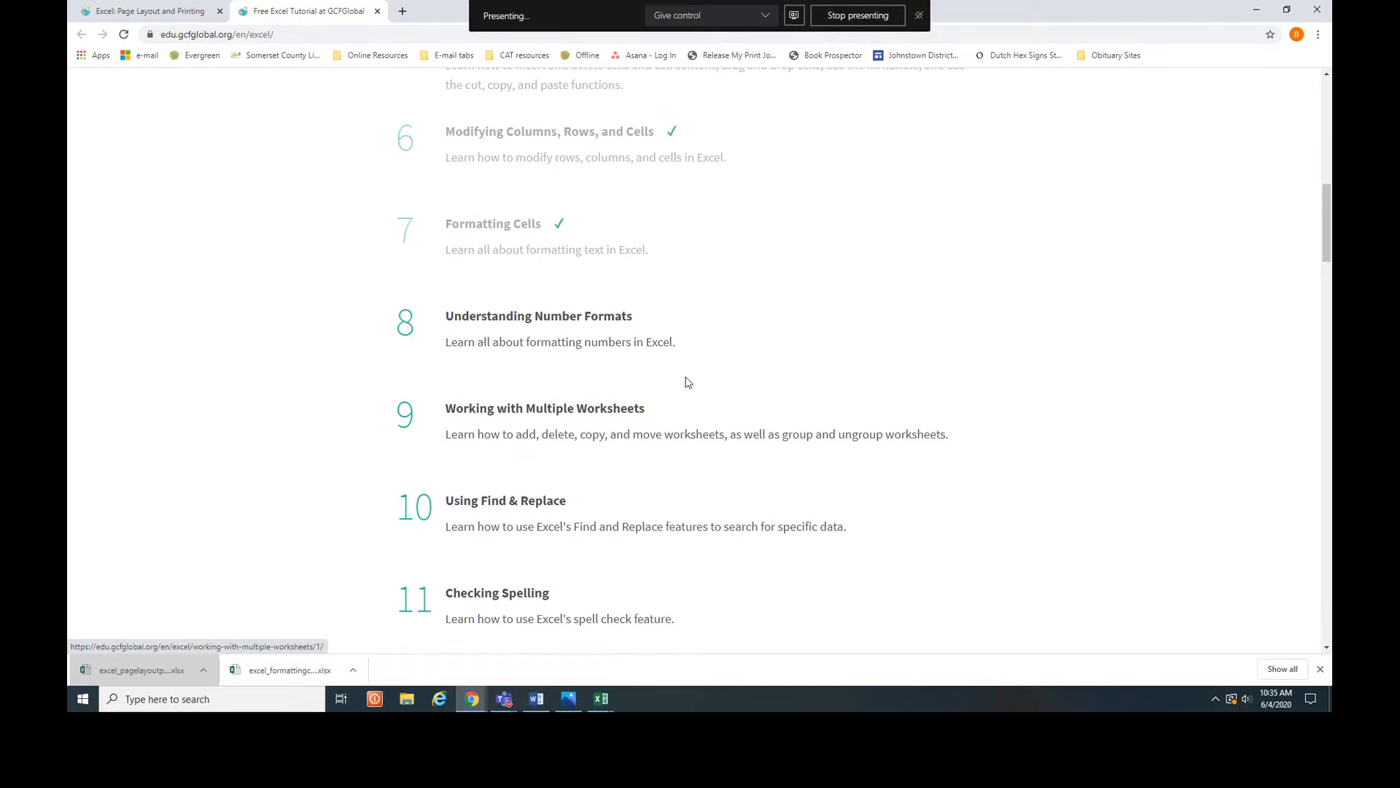
click(537, 318)
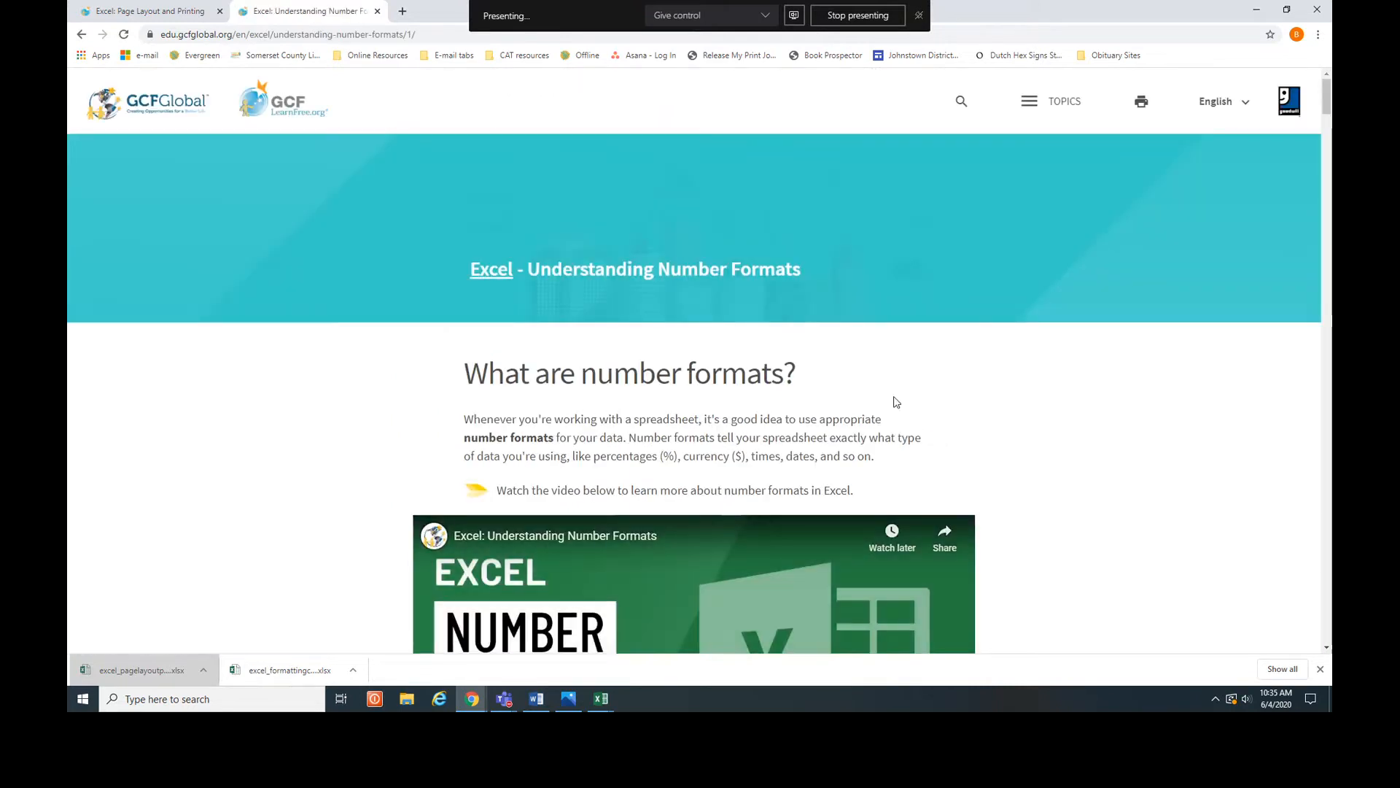
- Skim the Understanding Number Formats lesson from its introduction down to the Challenge instructions
scroll(1008, 404, down, 10)
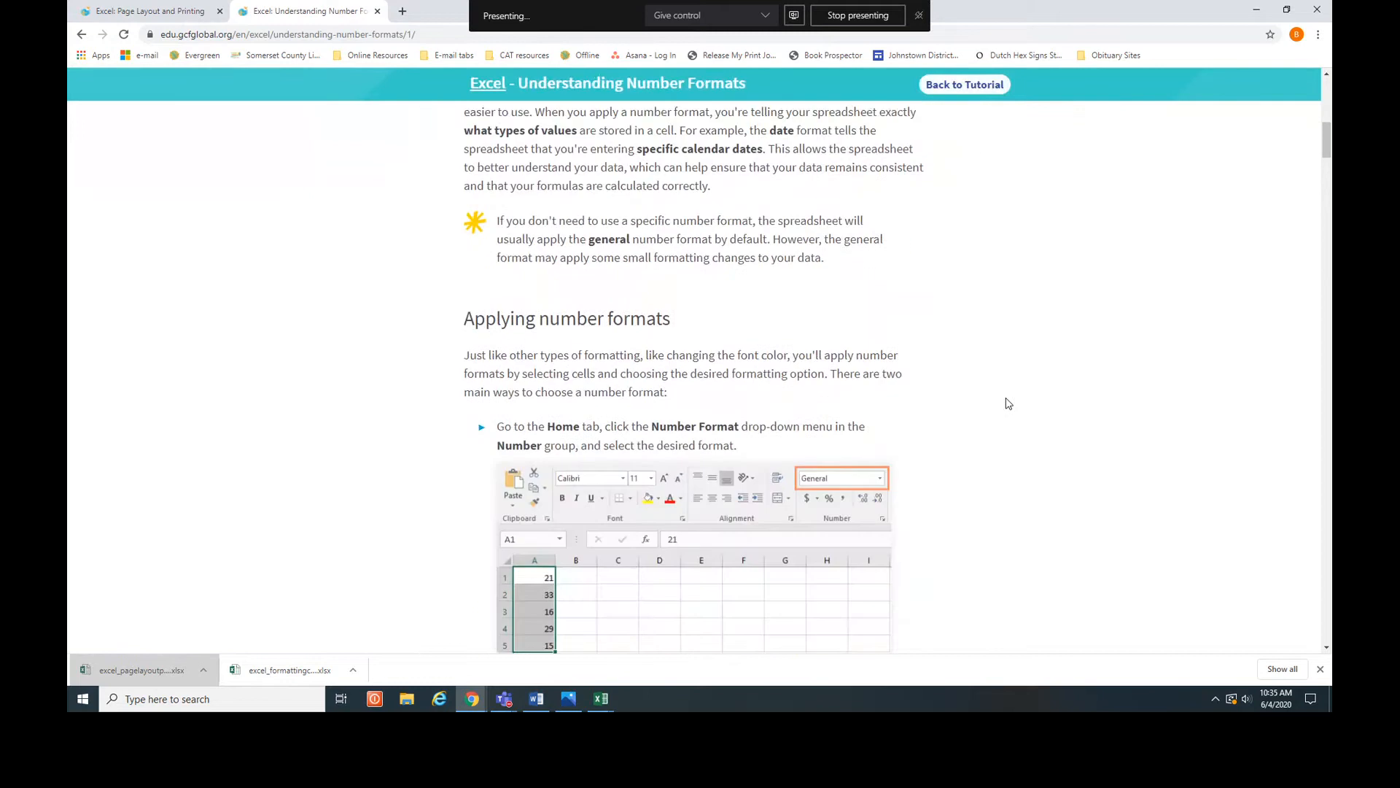
scroll(1009, 403, up, 10)
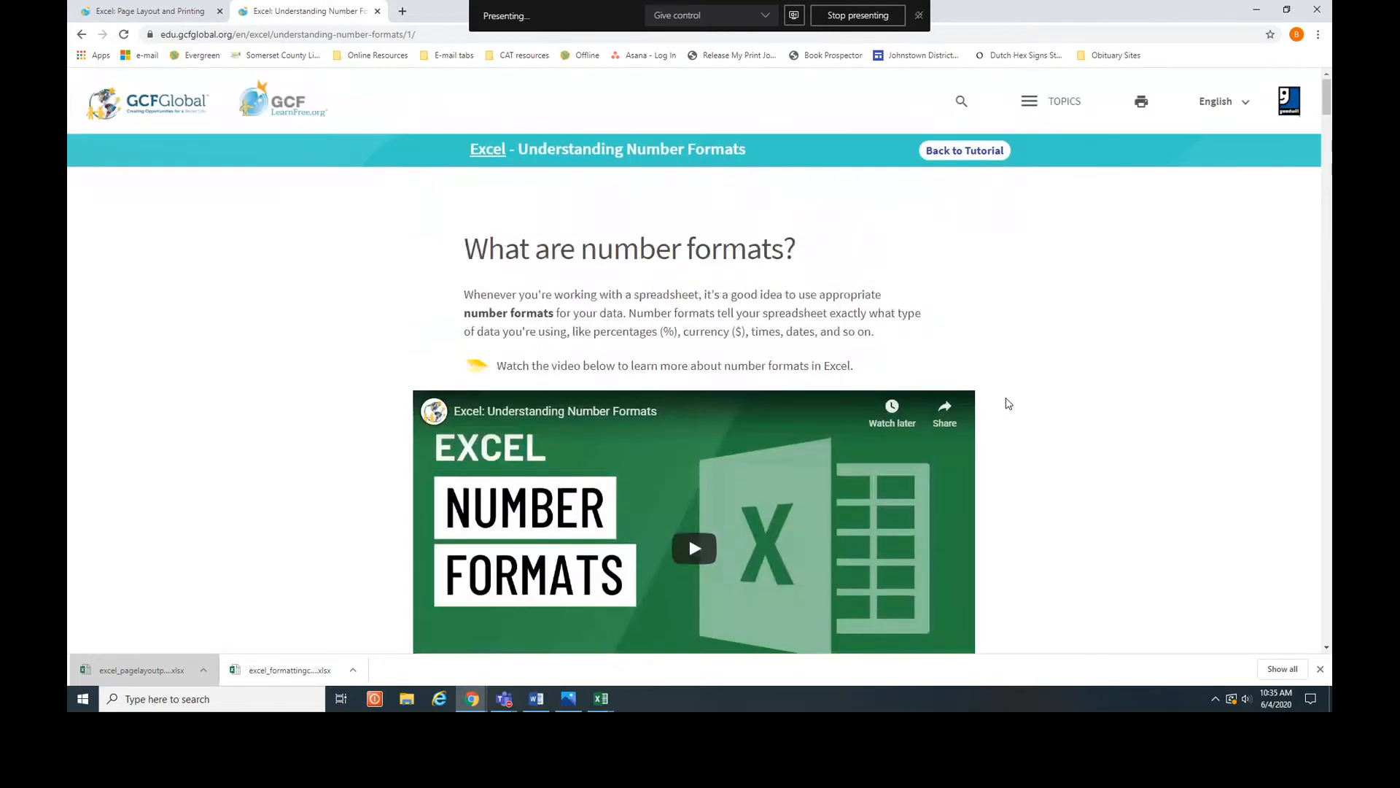
scroll(1009, 403, down, 8)
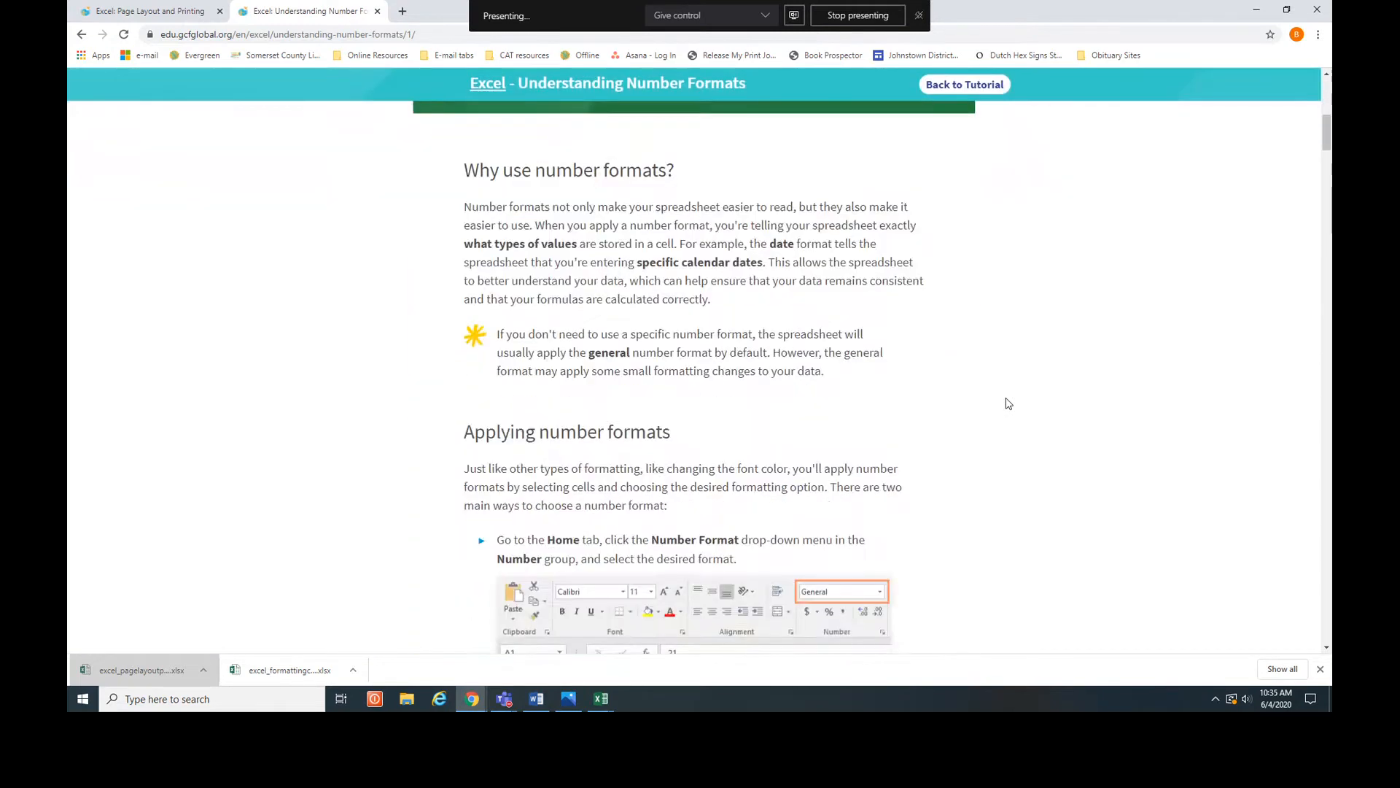
scroll(1008, 403, down, 10)
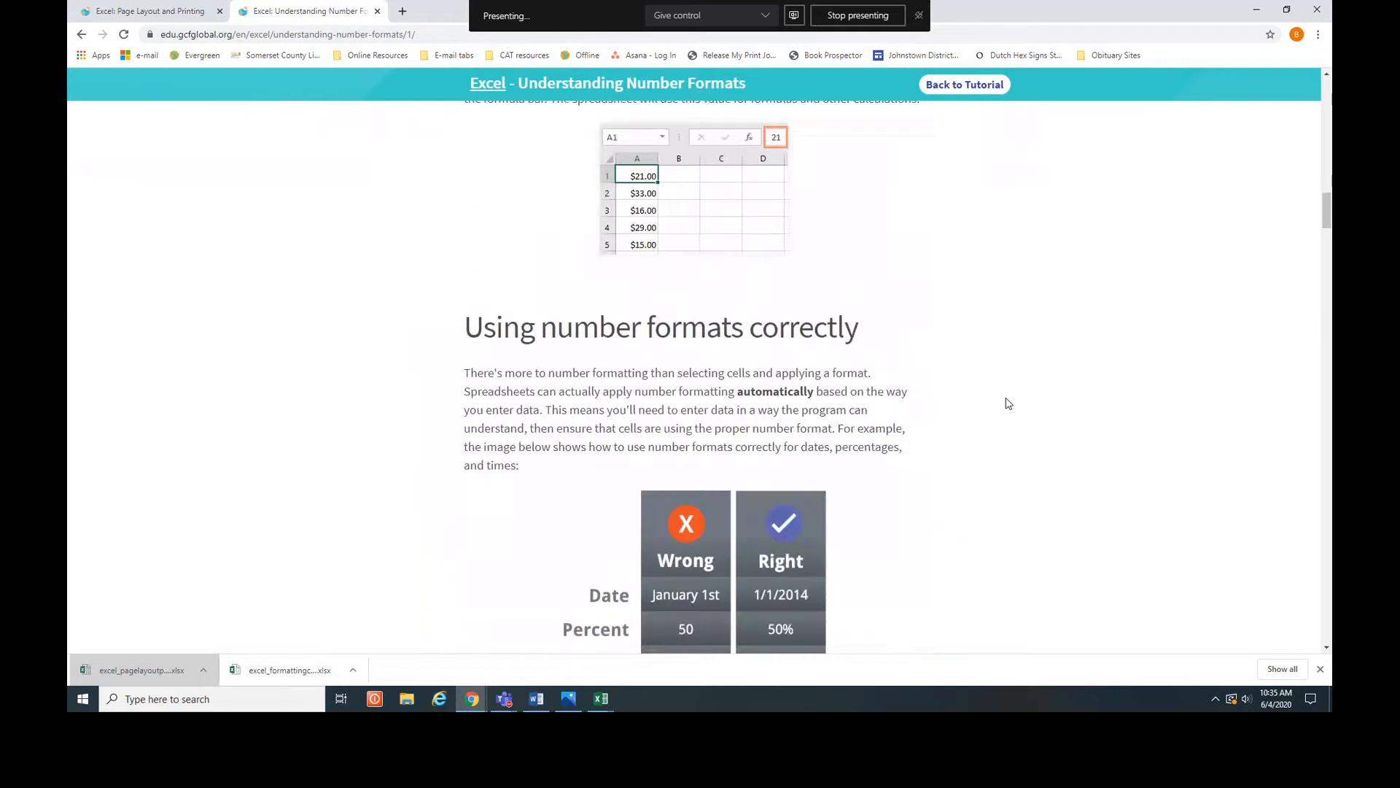
scroll(1008, 403, down, 12)
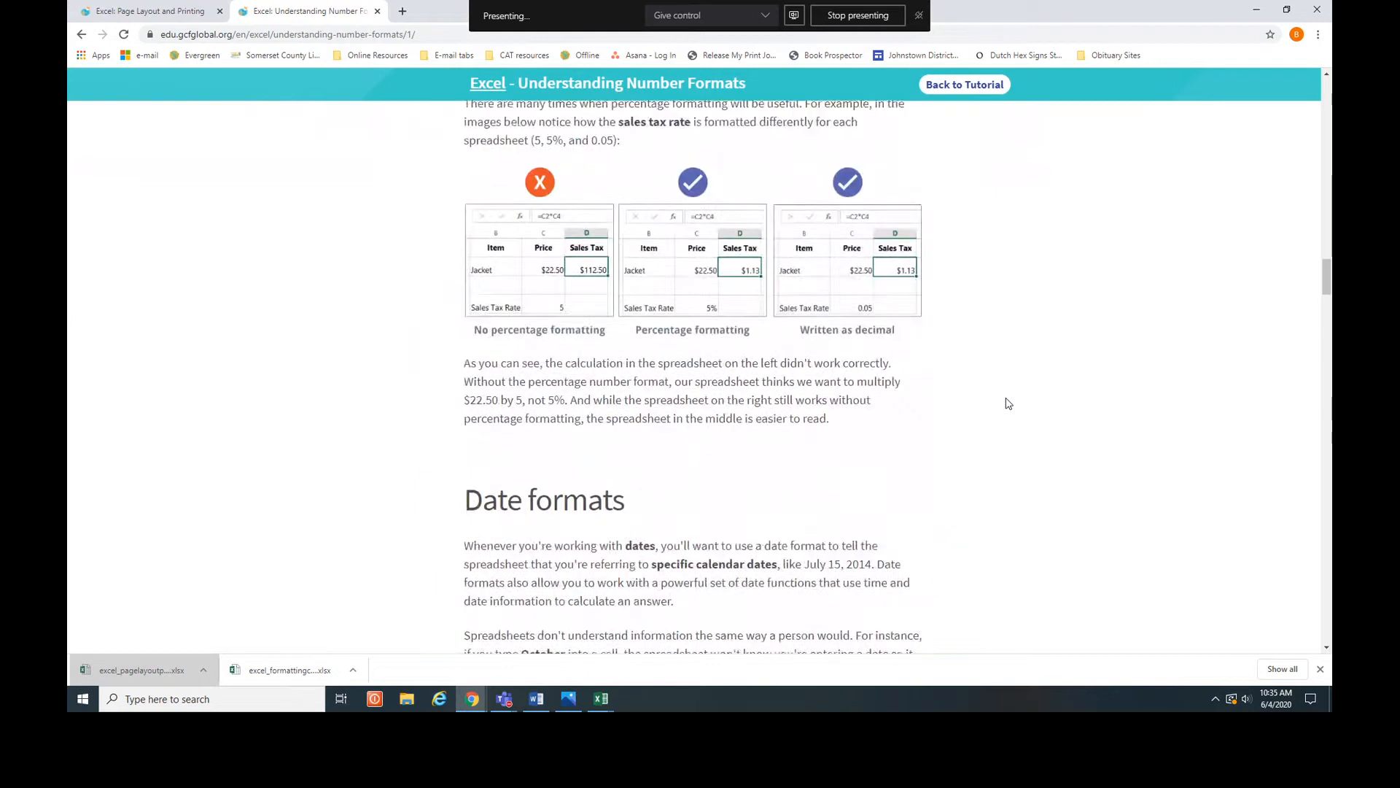
scroll(1009, 403, down, 15)
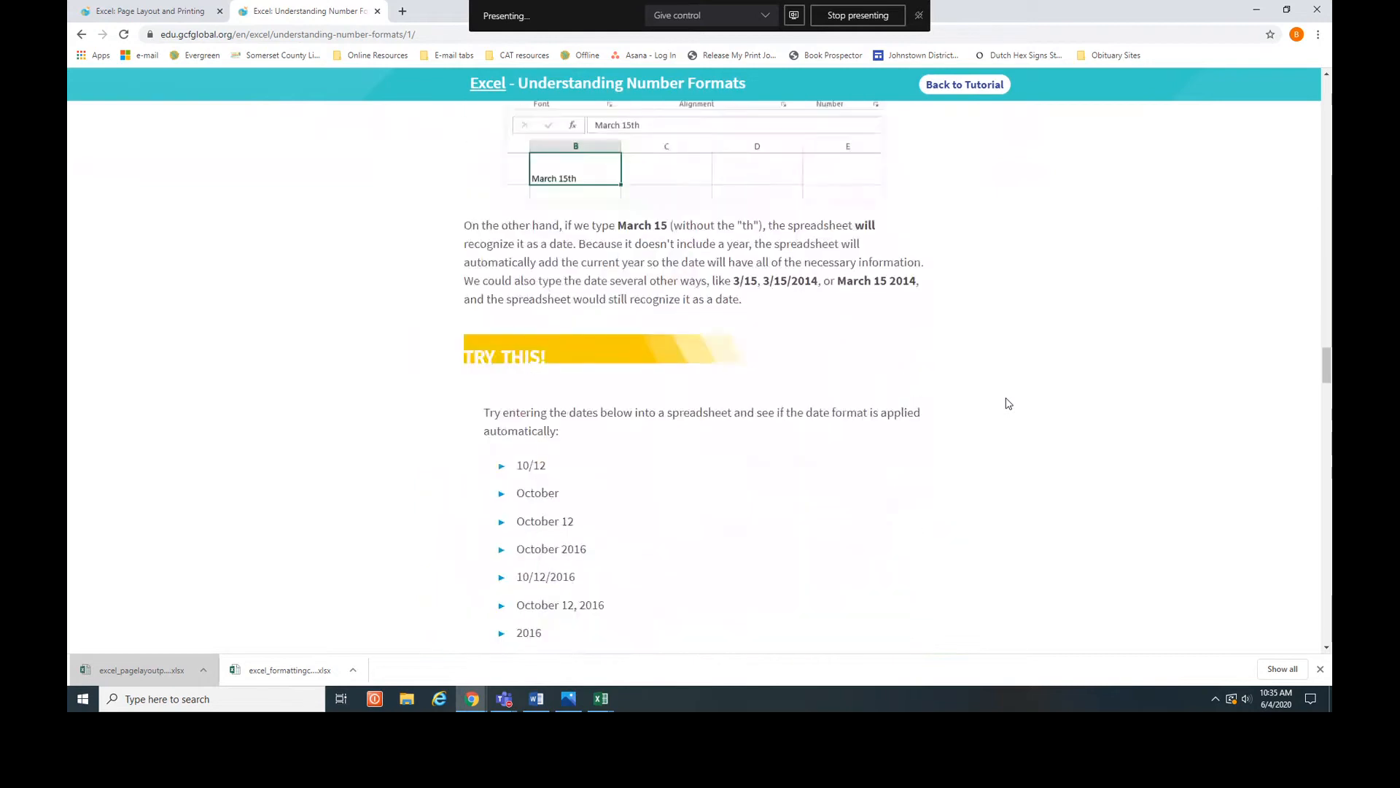
scroll(1009, 404, down, 5)
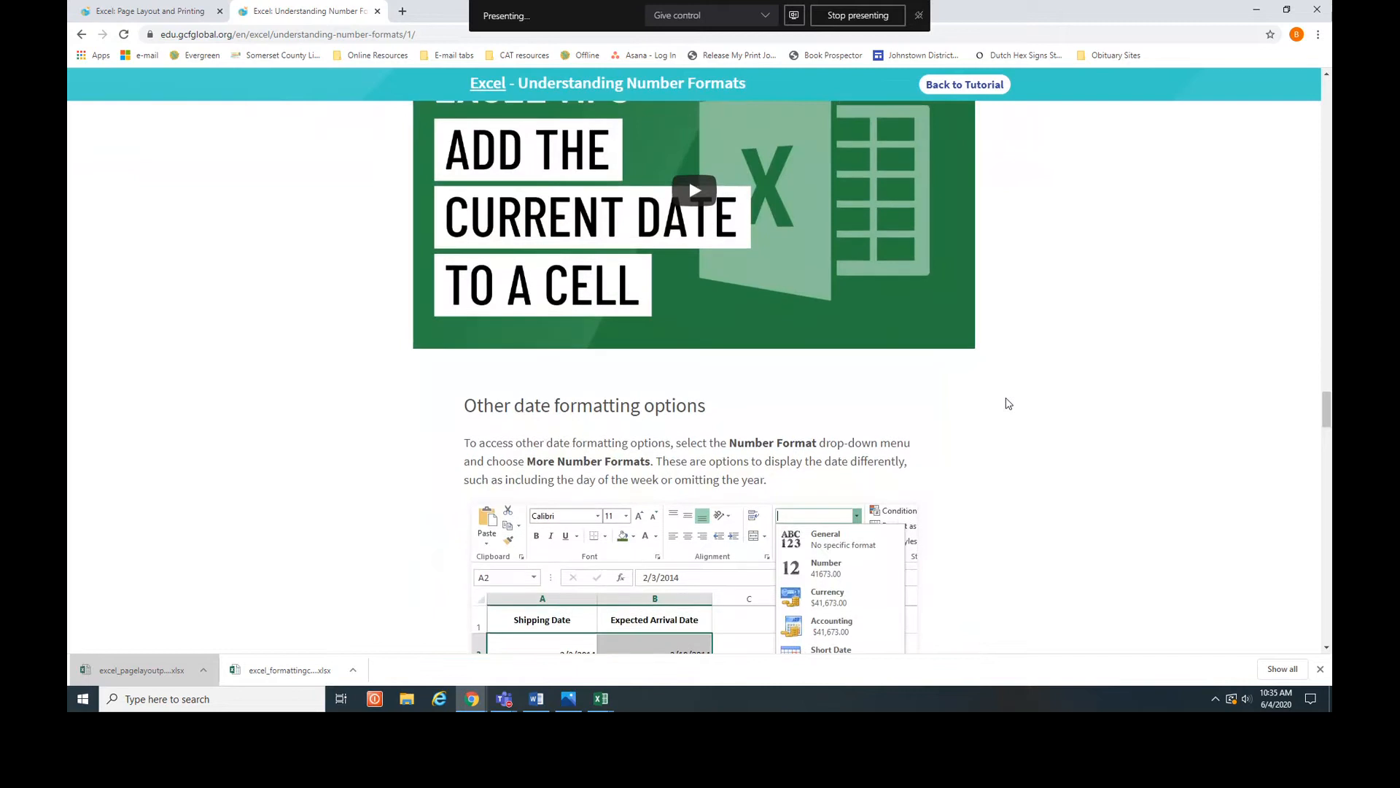
scroll(1009, 404, up, 4)
scroll(1008, 403, down, 20)
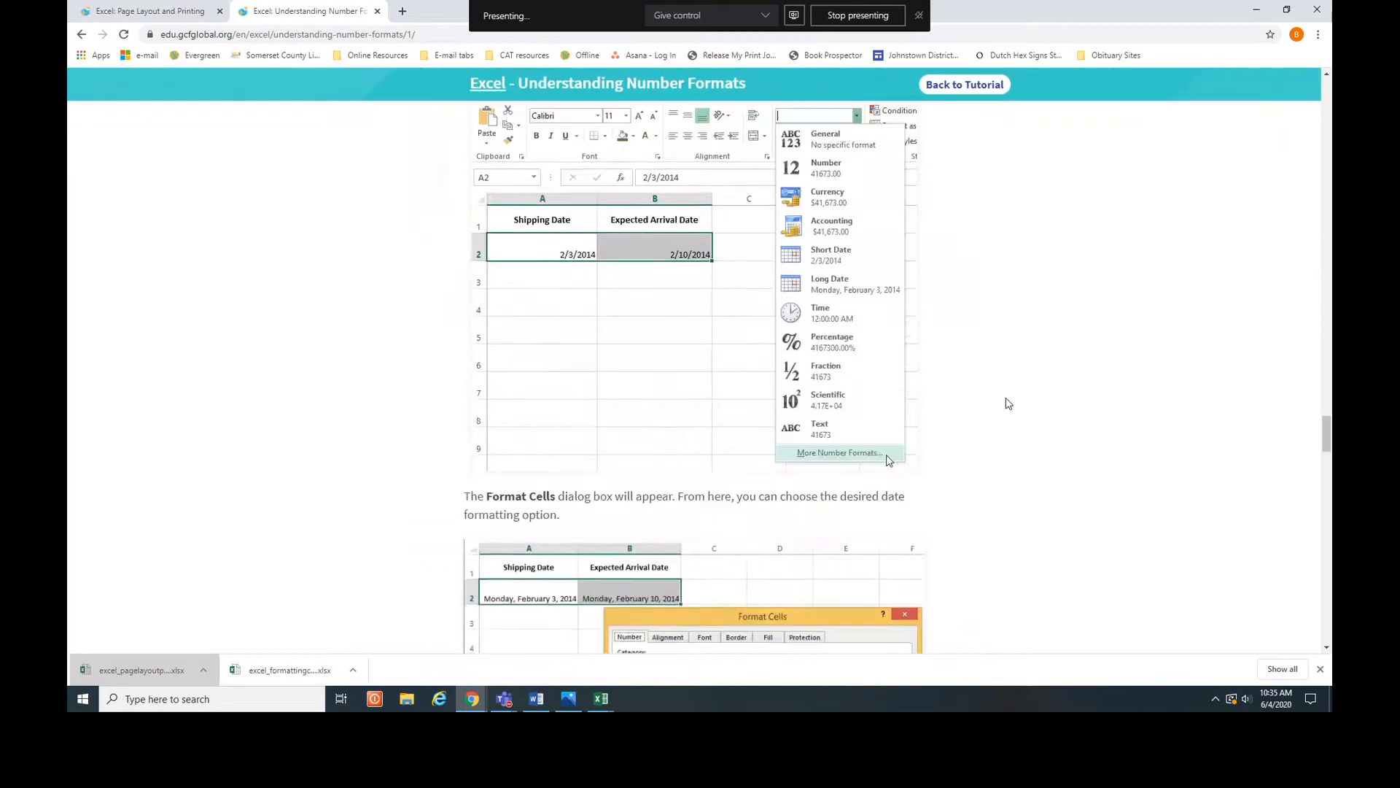
scroll(1008, 403, down, 20)
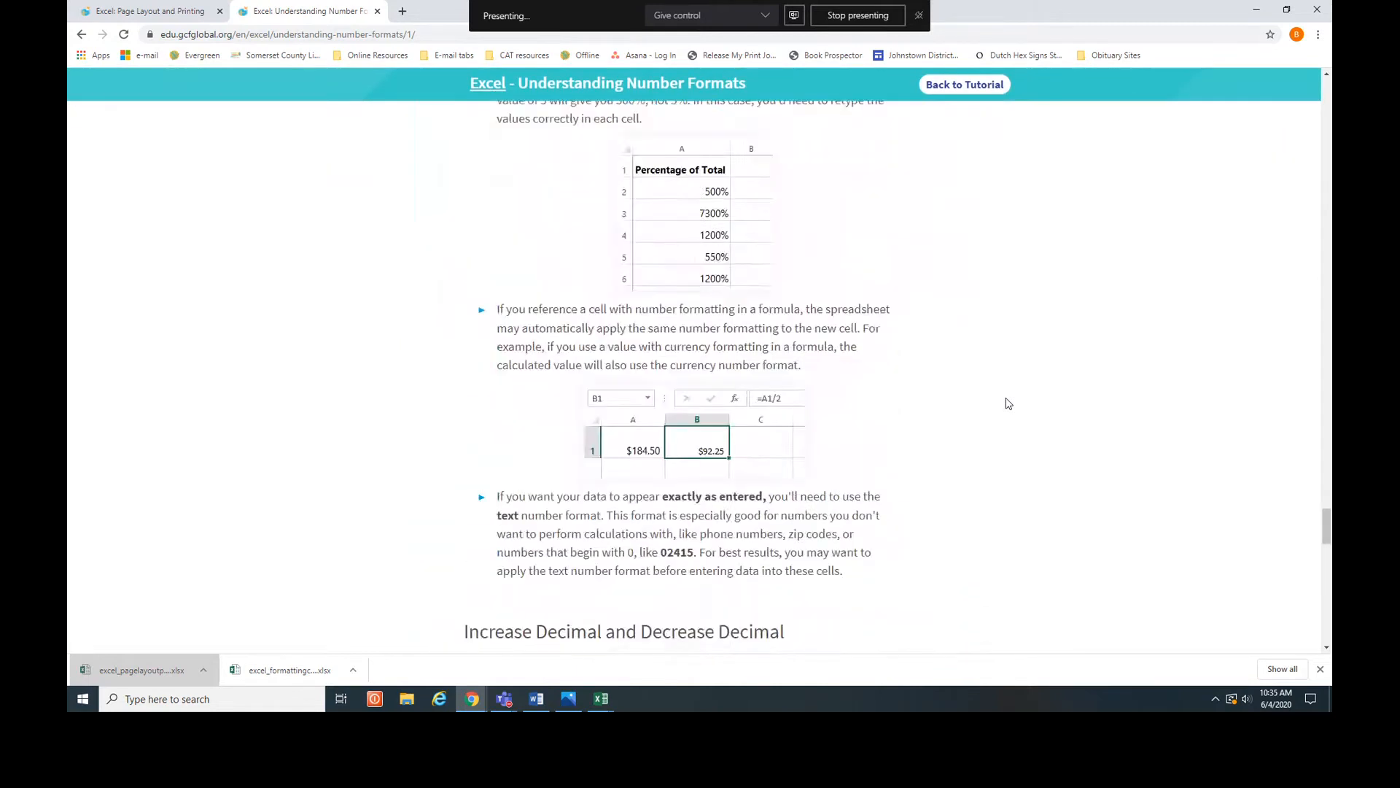
scroll(1009, 403, down, 5)
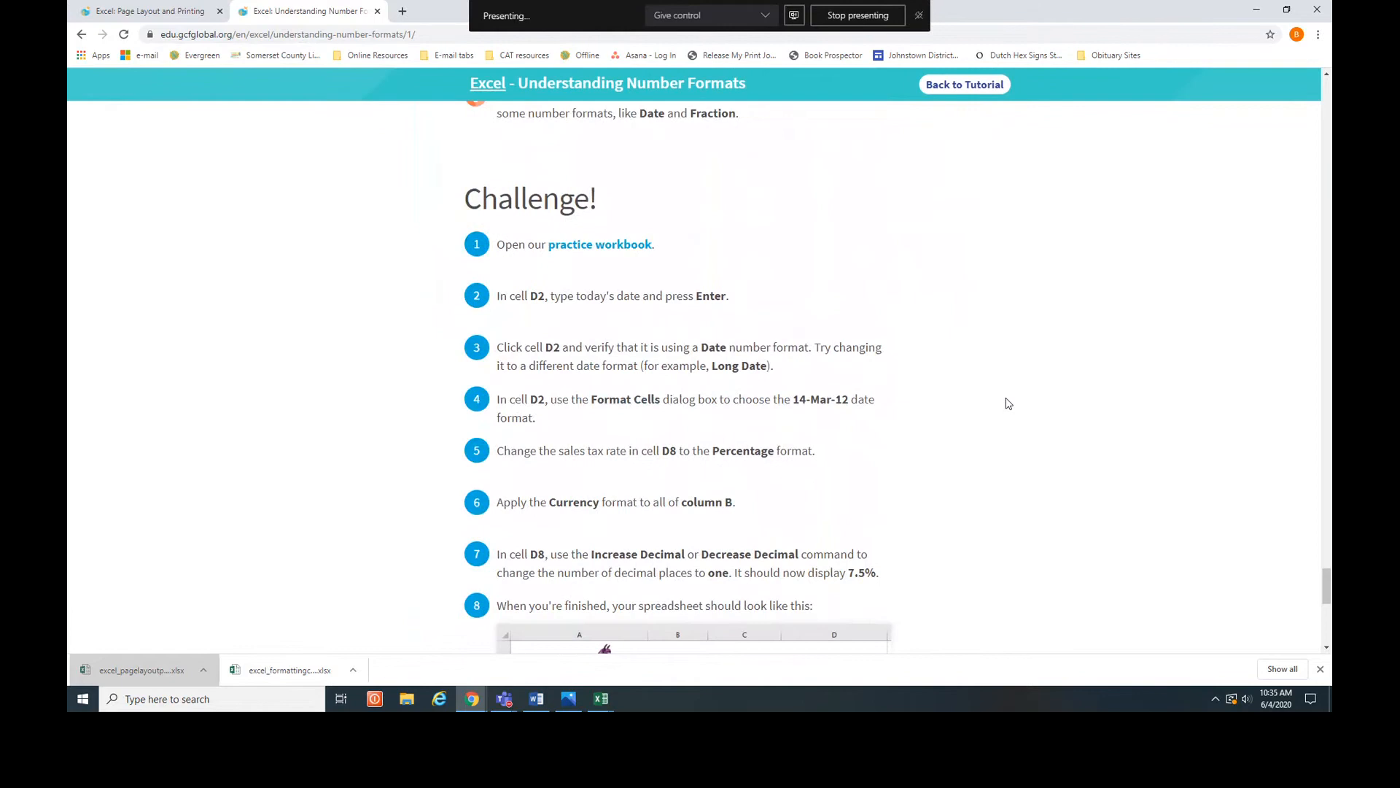
- Download the Challenge practice workbook to the Desktop as excel_numberformats_practice and open it in Excel with editing enabled
click(607, 248)
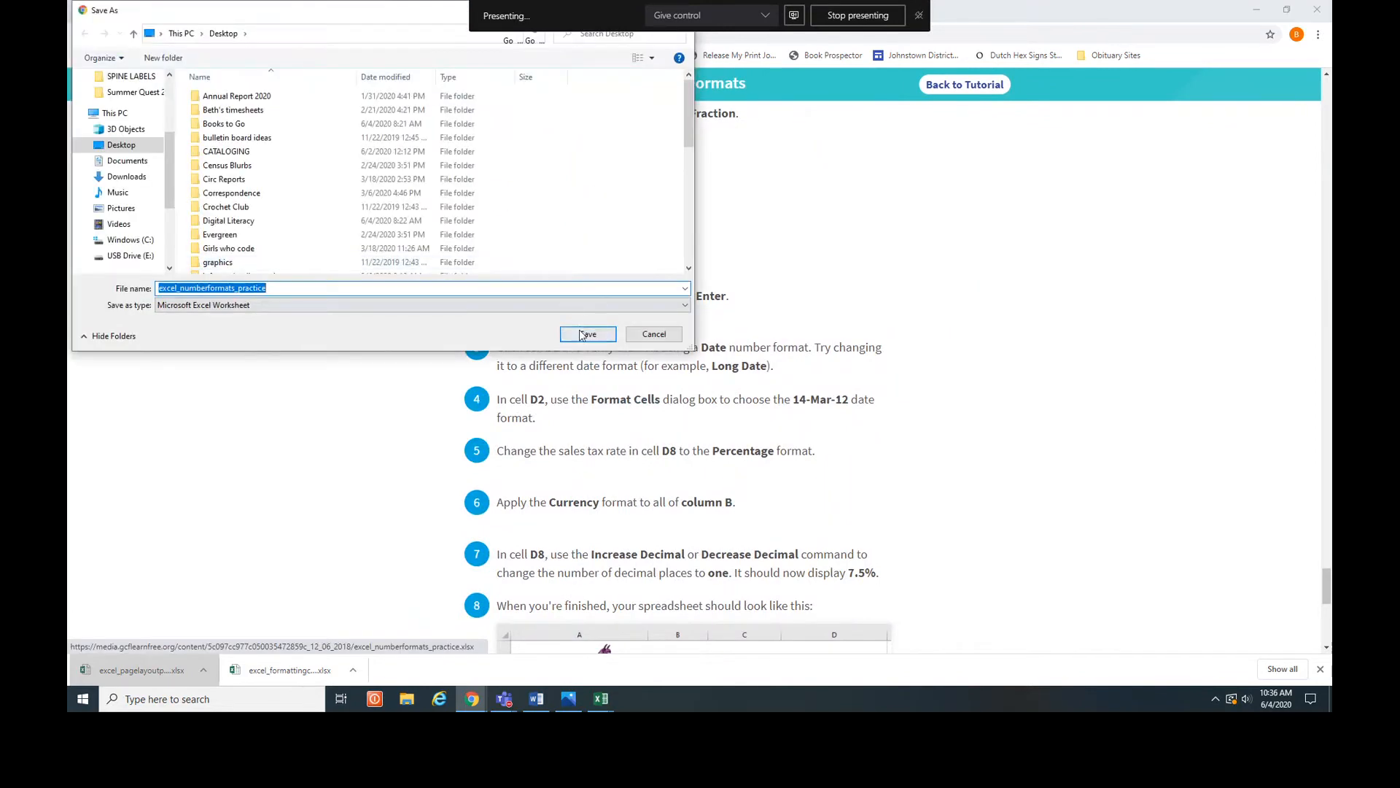
click(587, 334)
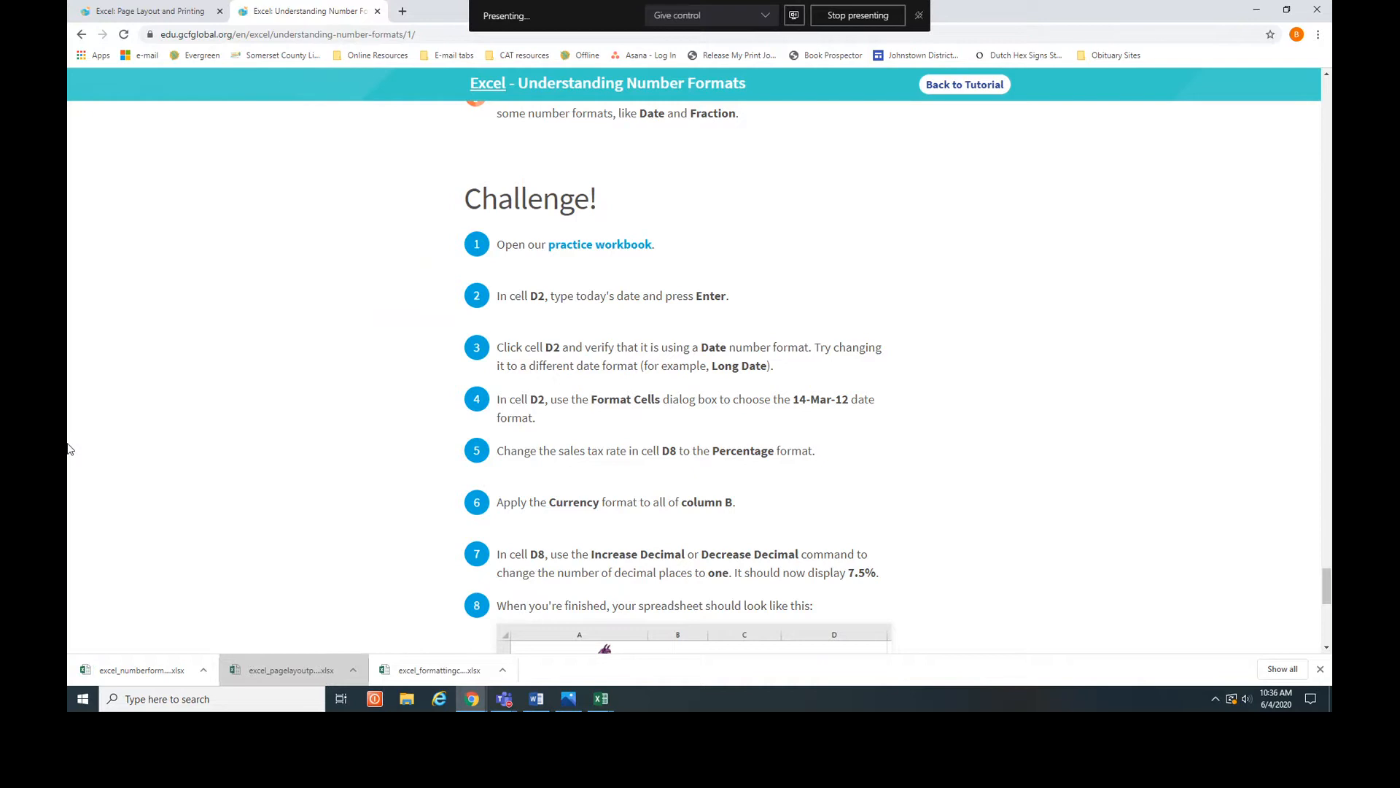
click(161, 671)
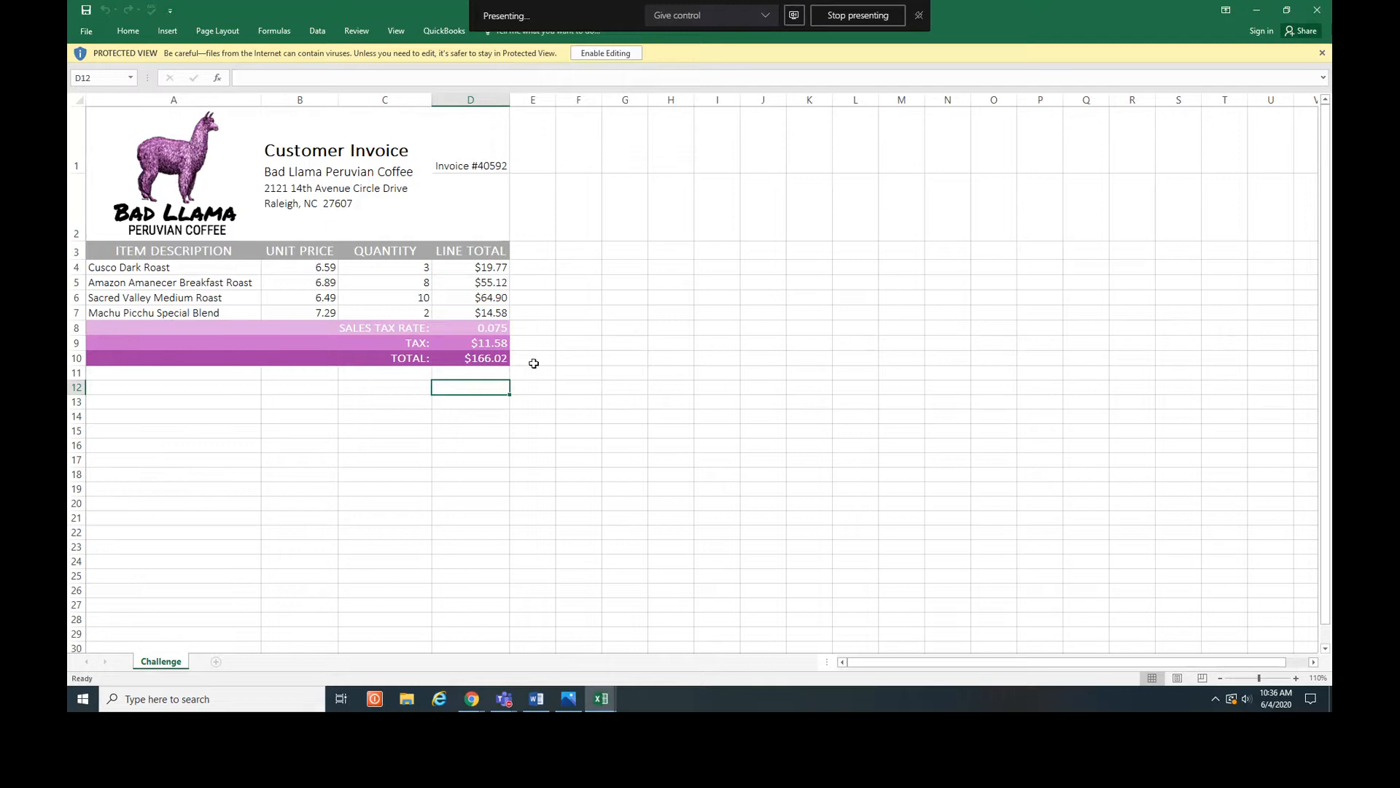
click(618, 54)
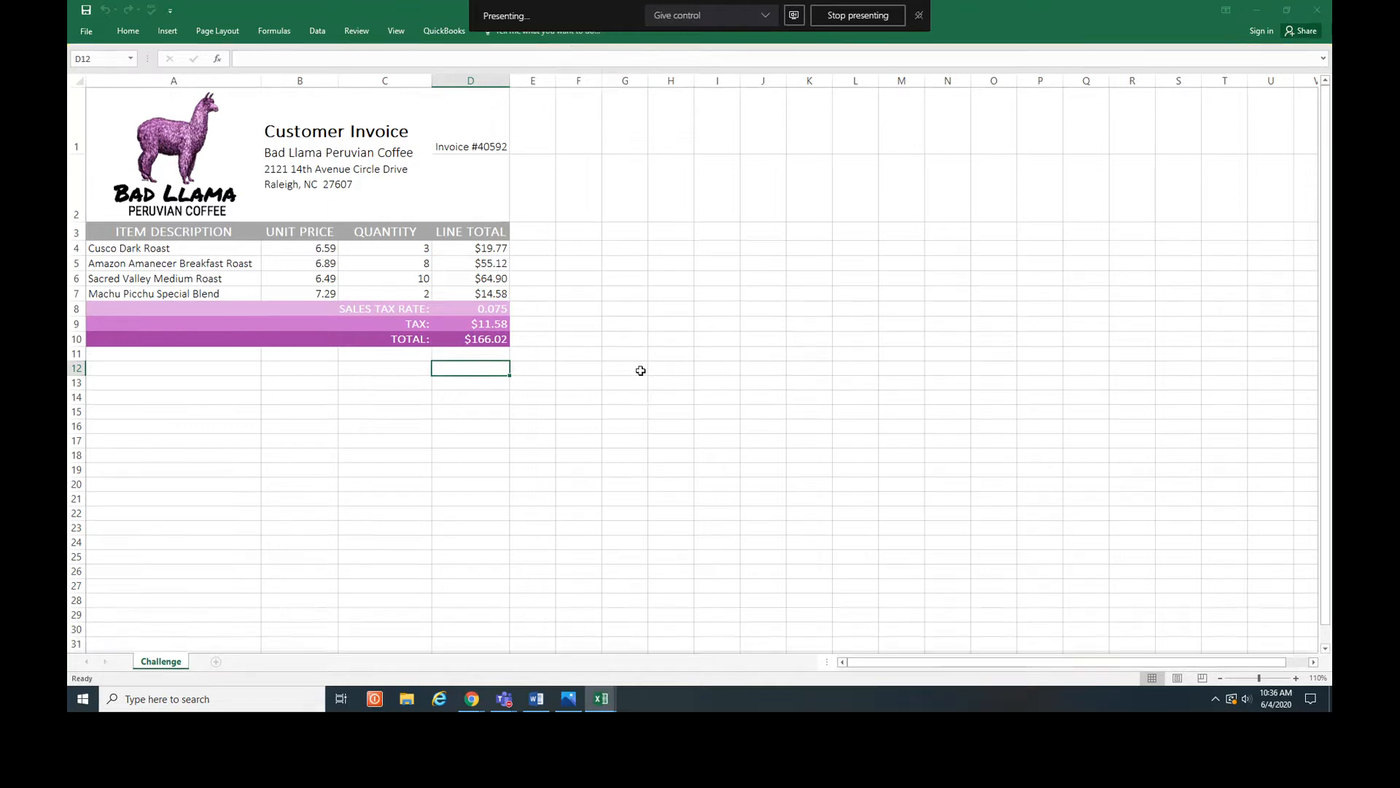
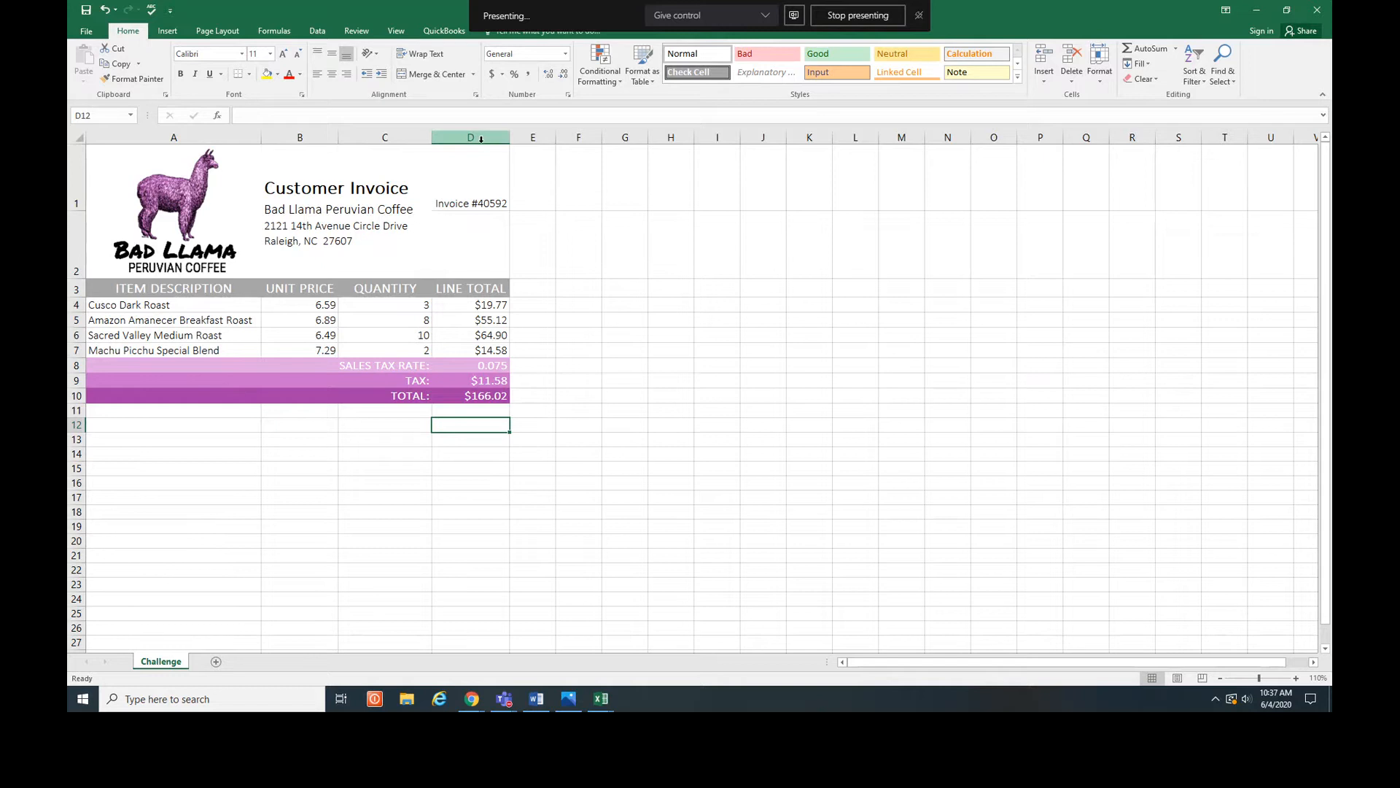
- Enter the date June 4 in cell D2 of the customer invoice
click(481, 260)
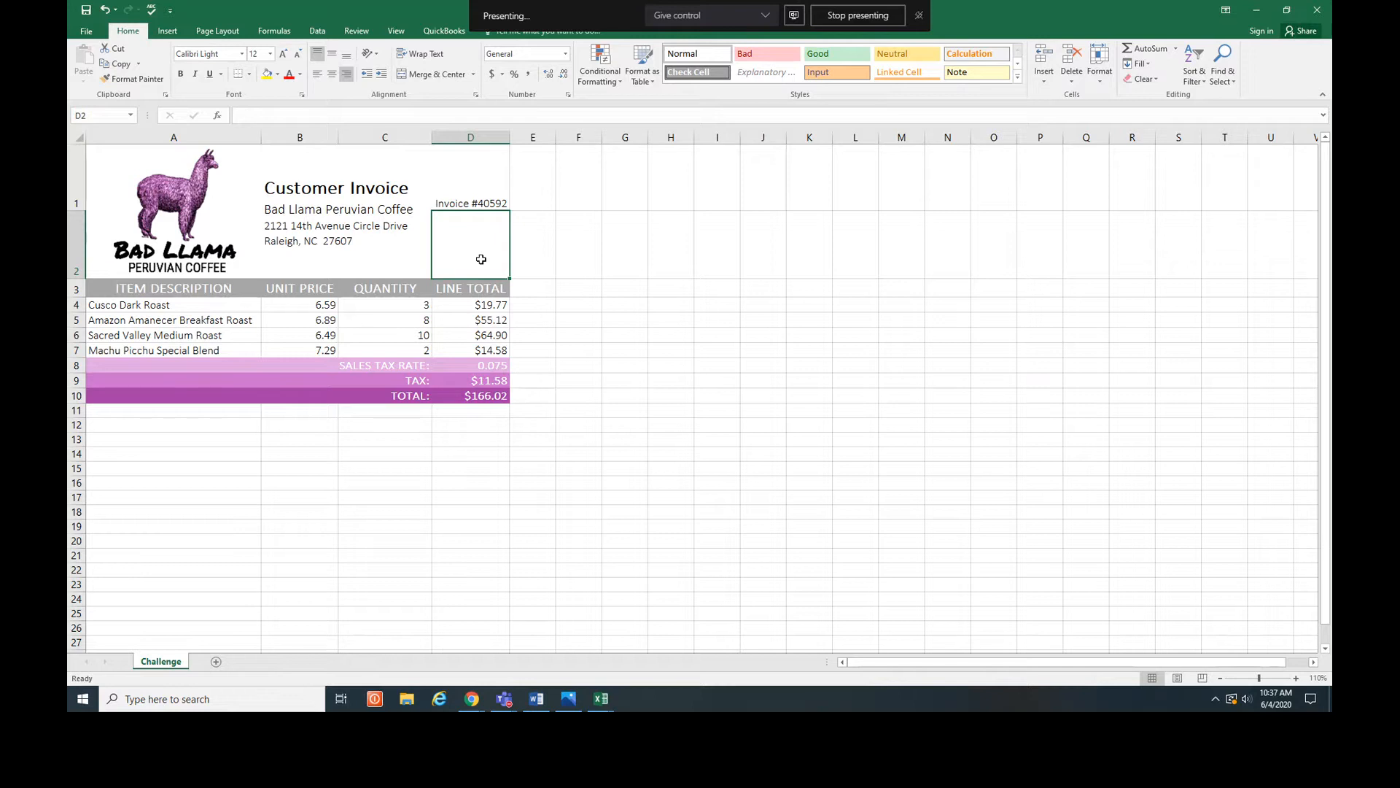
text(June)
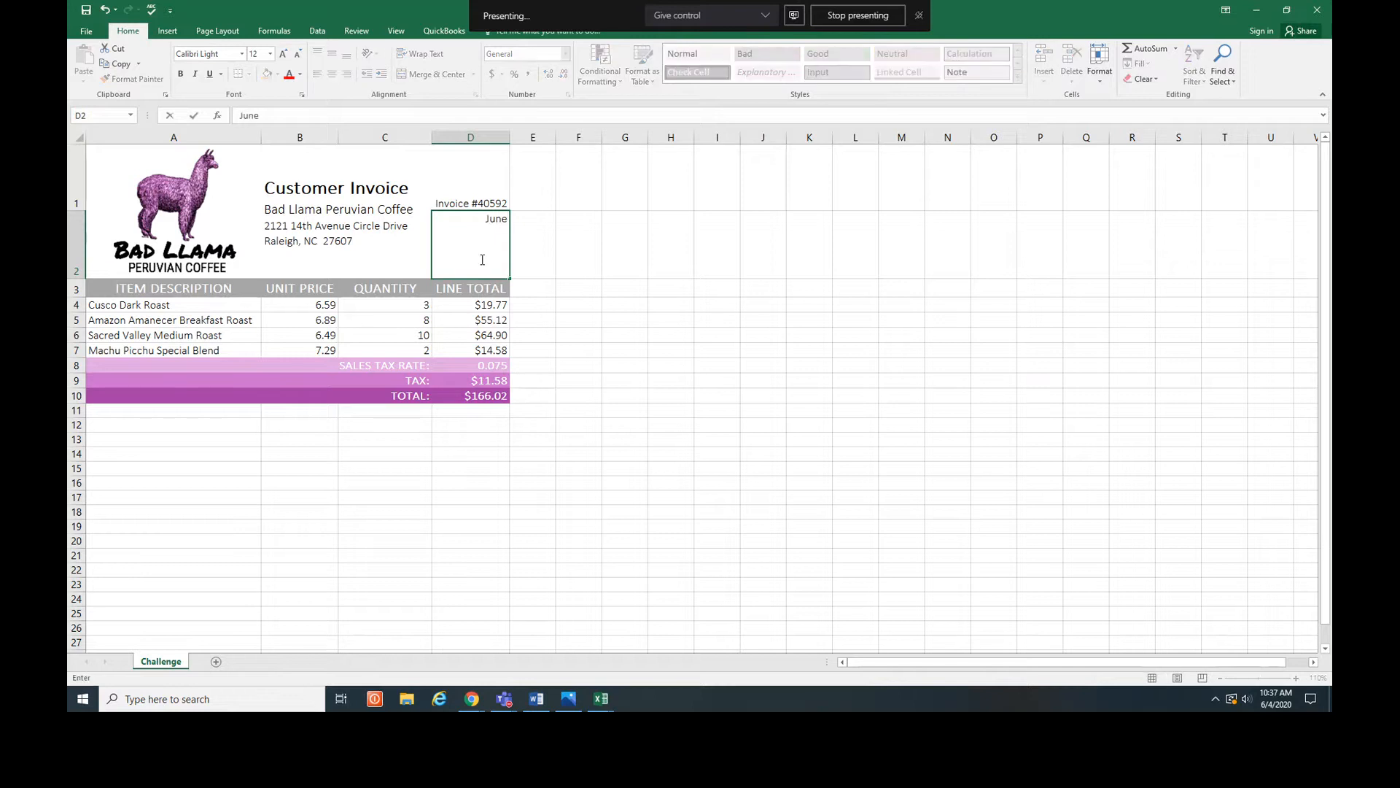
text( 4)
key(Return)
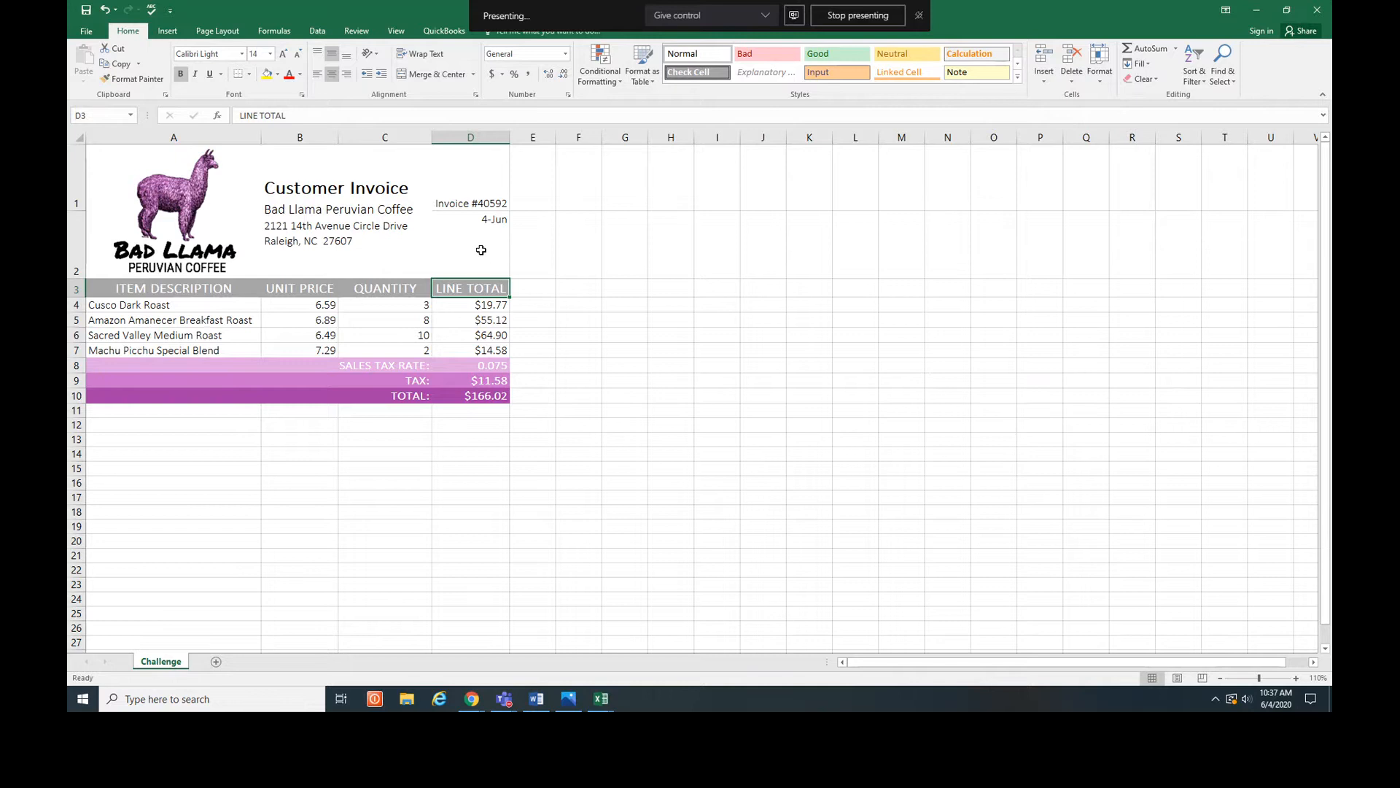
- Apply the Short Date format to the date in D2, and finally switch it to Long Date
click(481, 255)
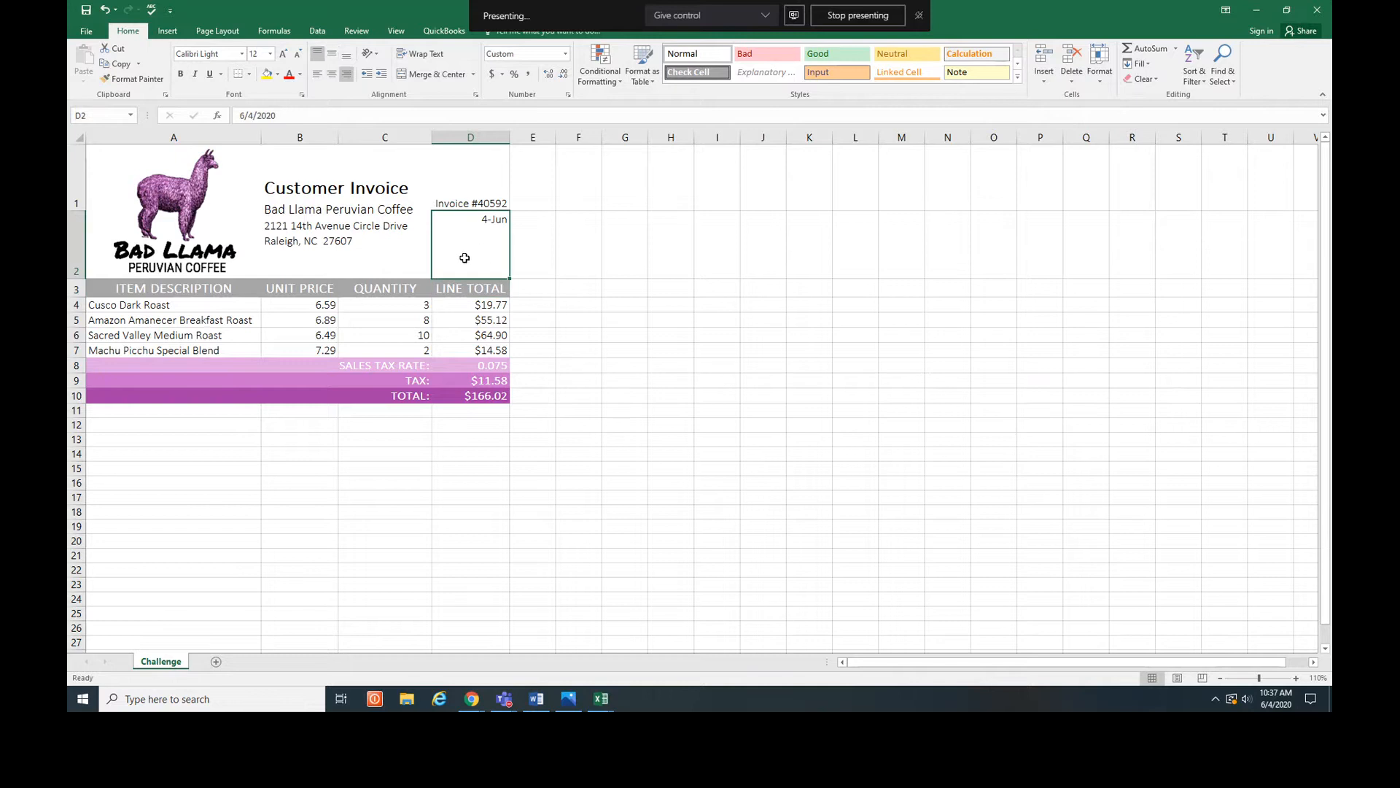
click(566, 54)
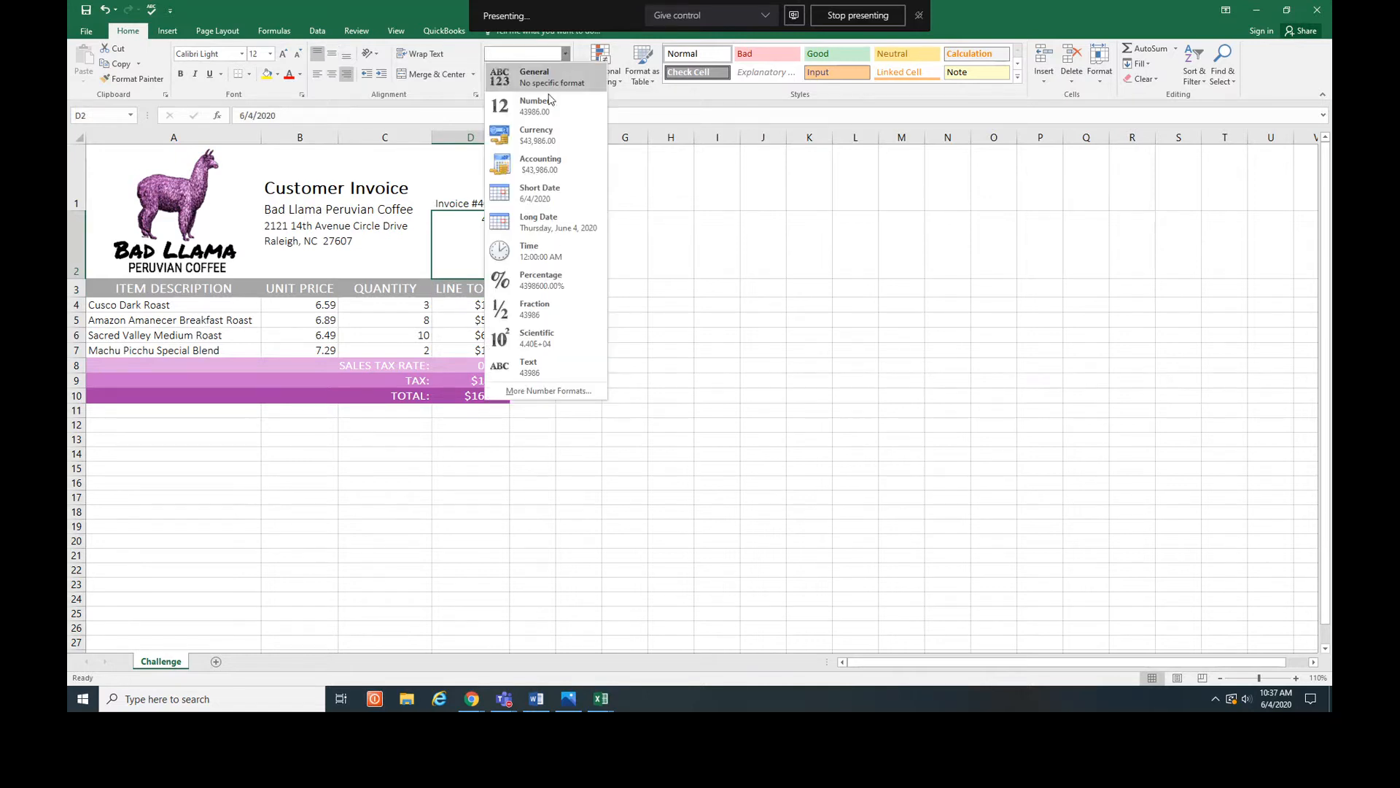
click(468, 166)
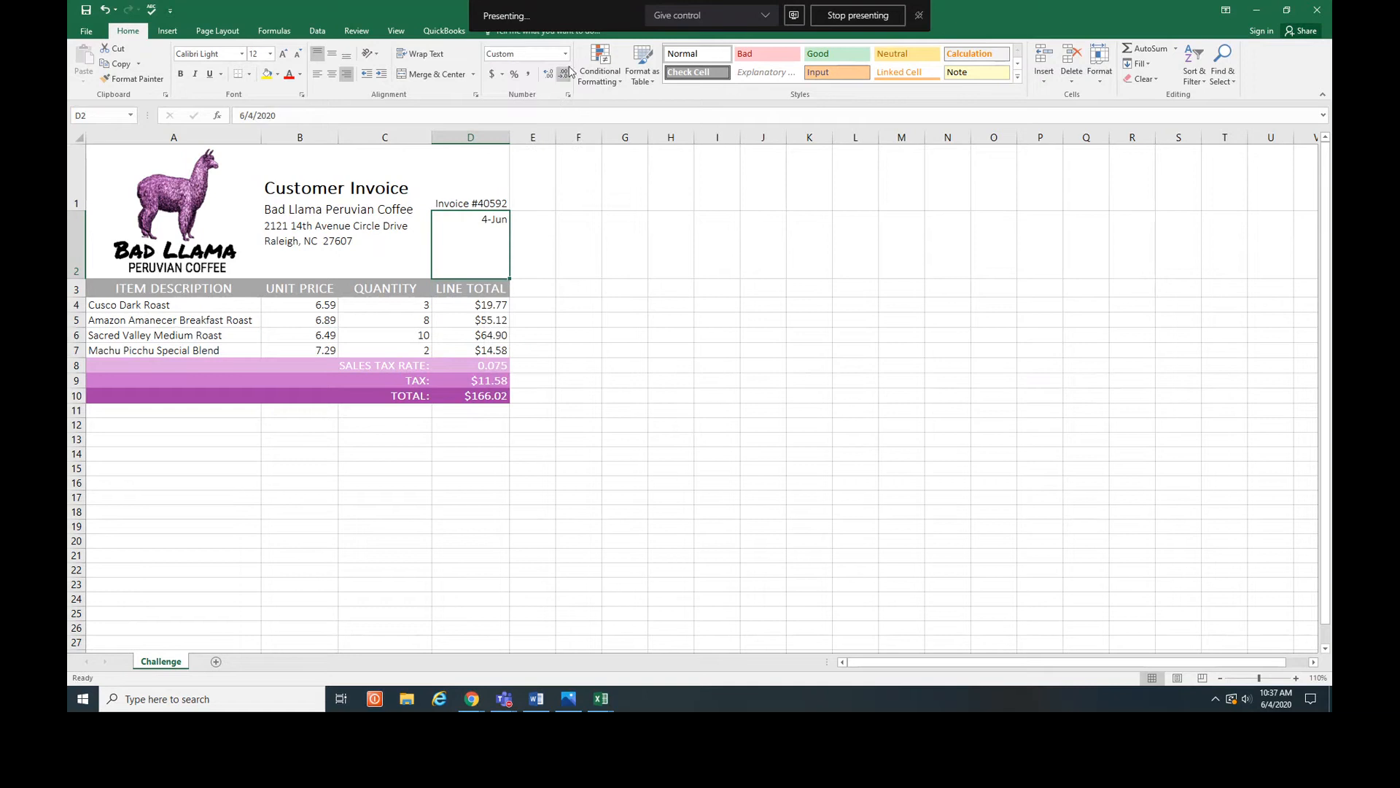
click(566, 55)
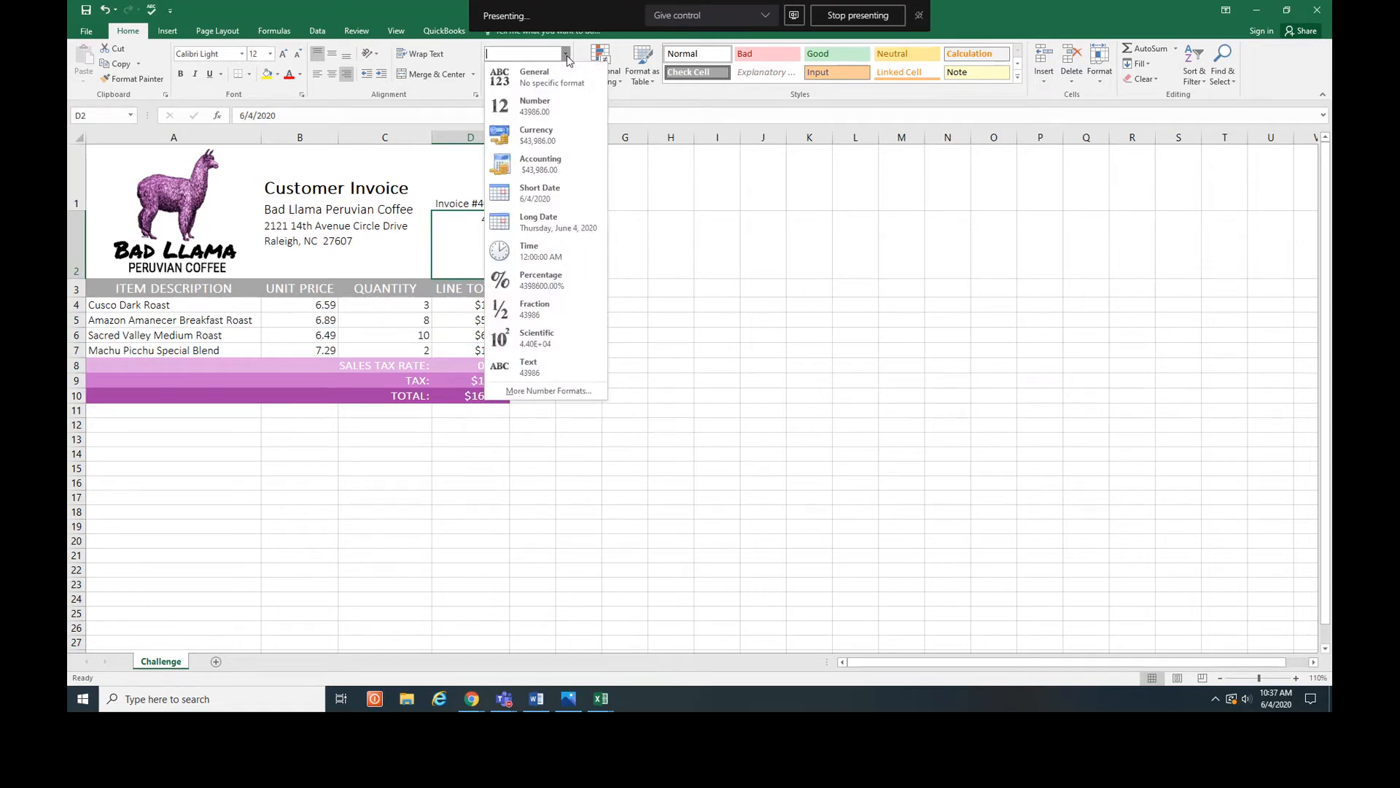
click(561, 202)
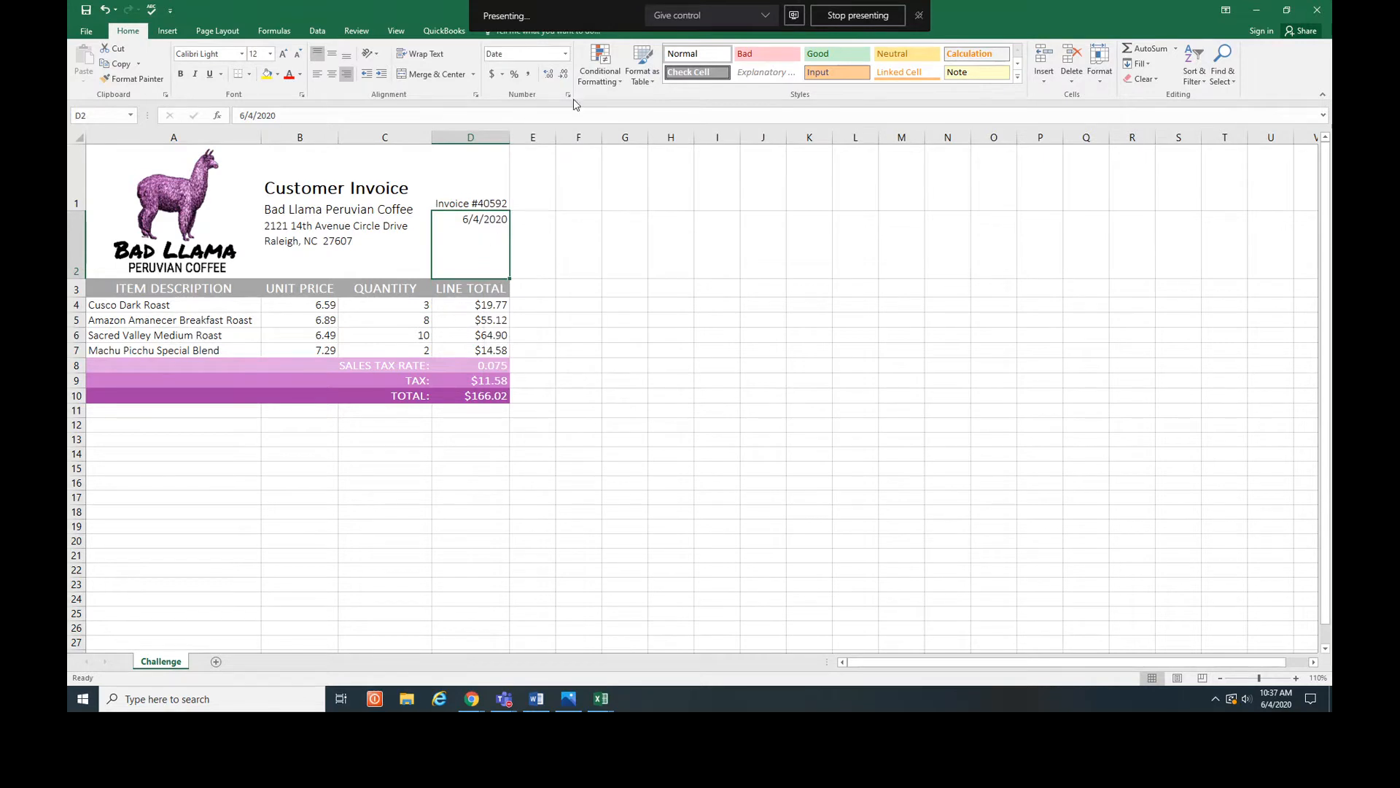
click(565, 54)
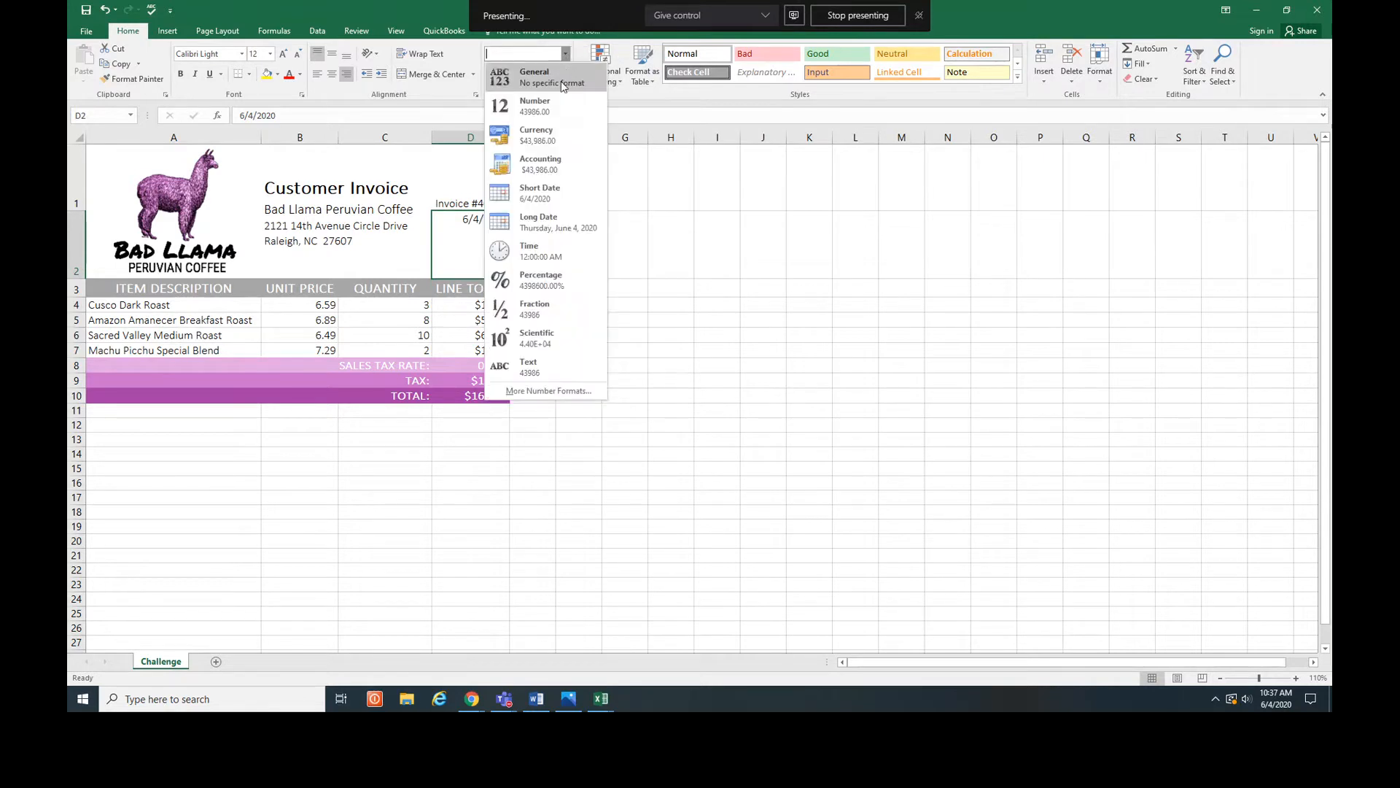
click(552, 222)
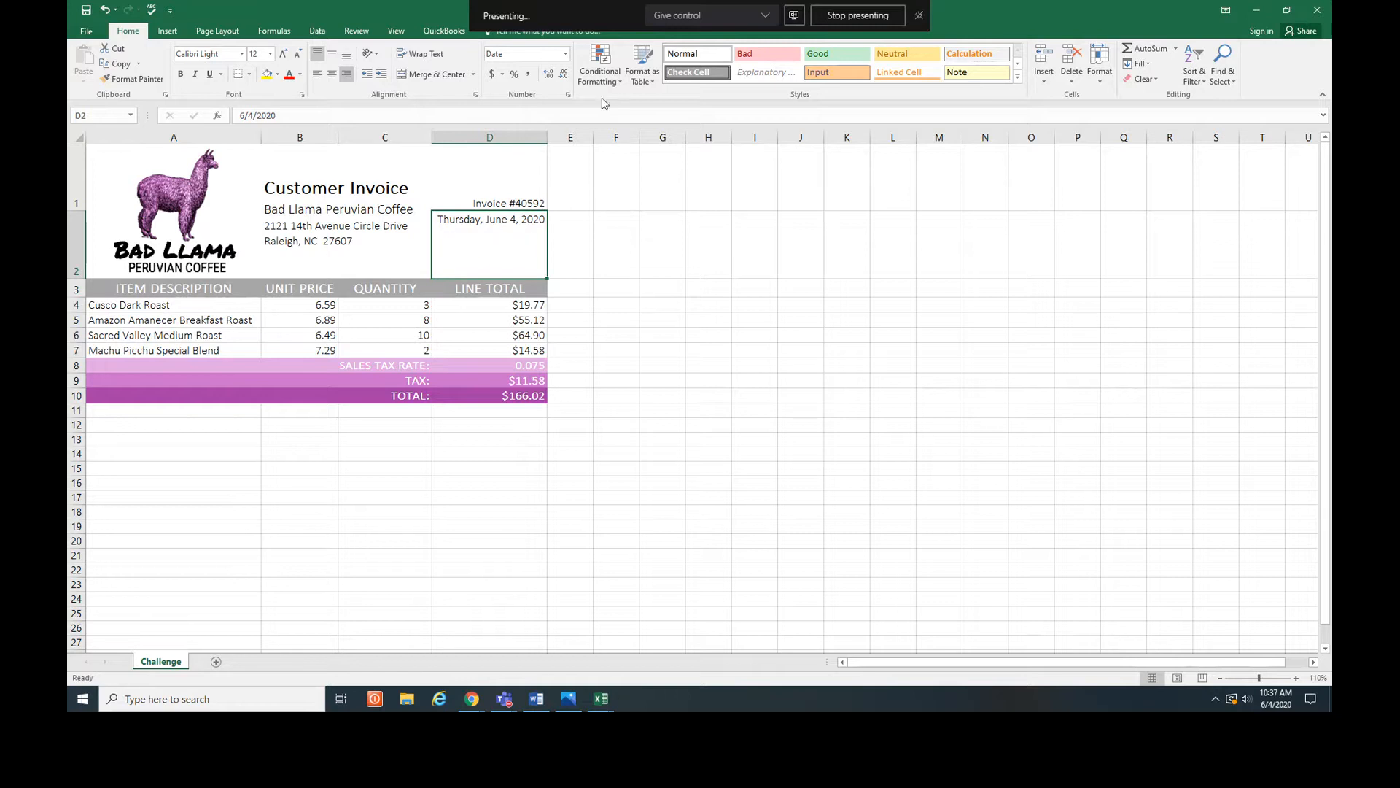
click(565, 54)
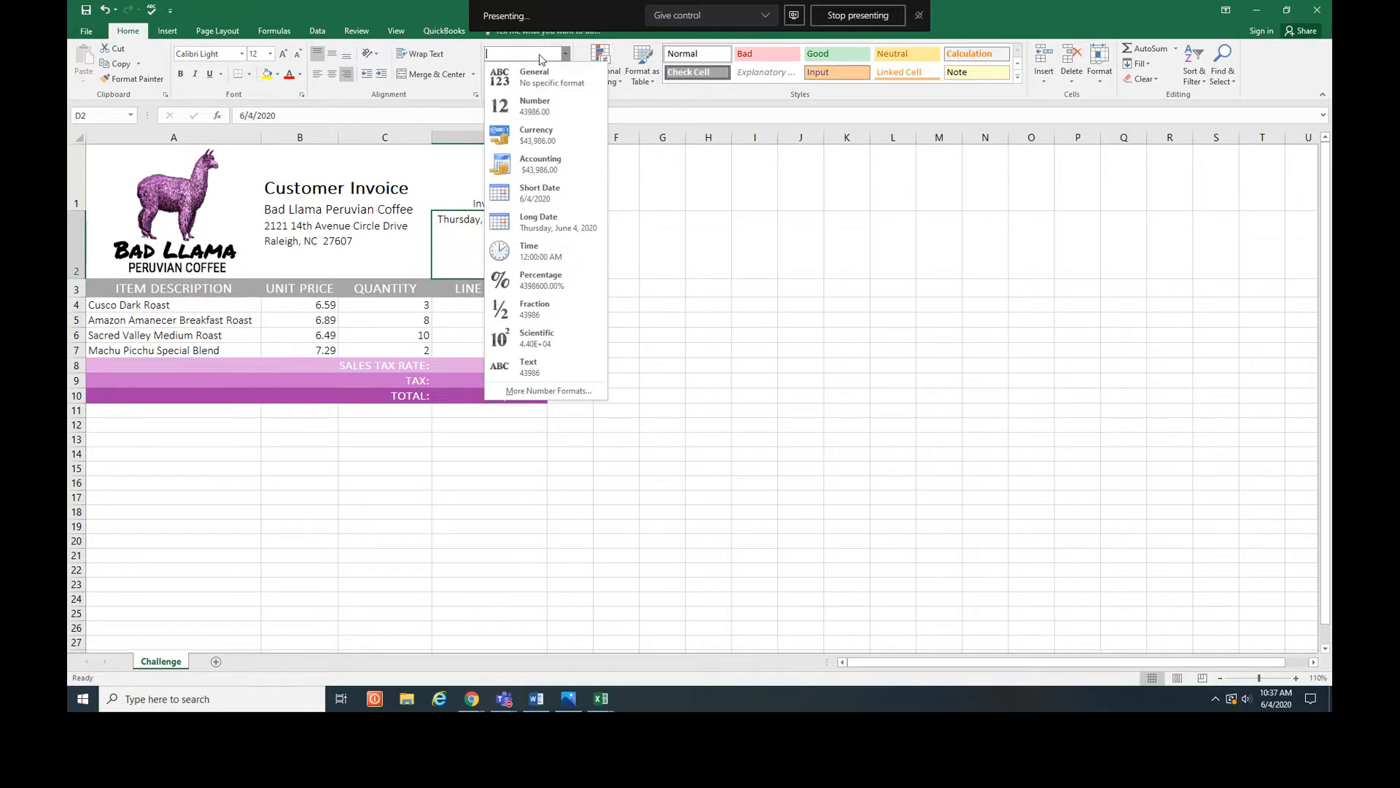
key(ctrl+1)
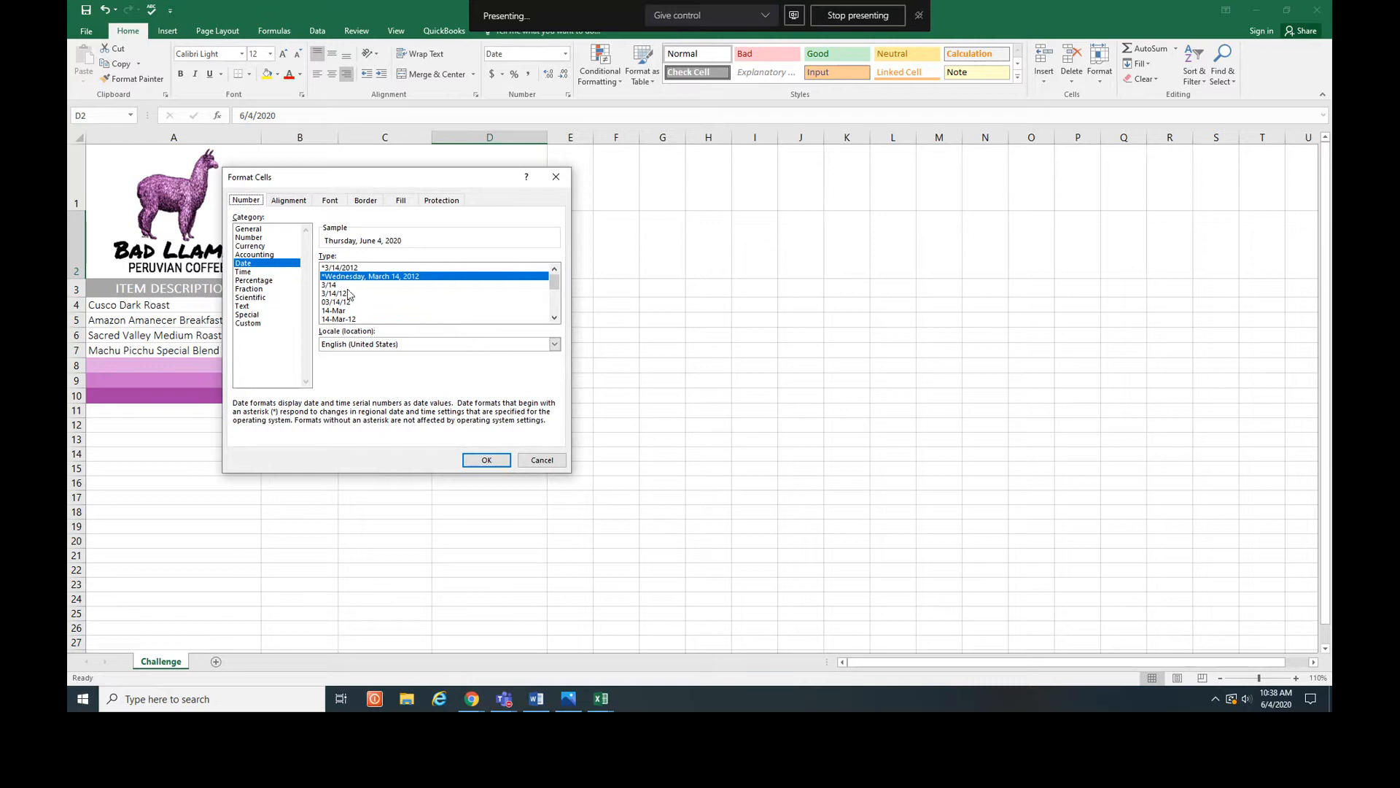
click(542, 460)
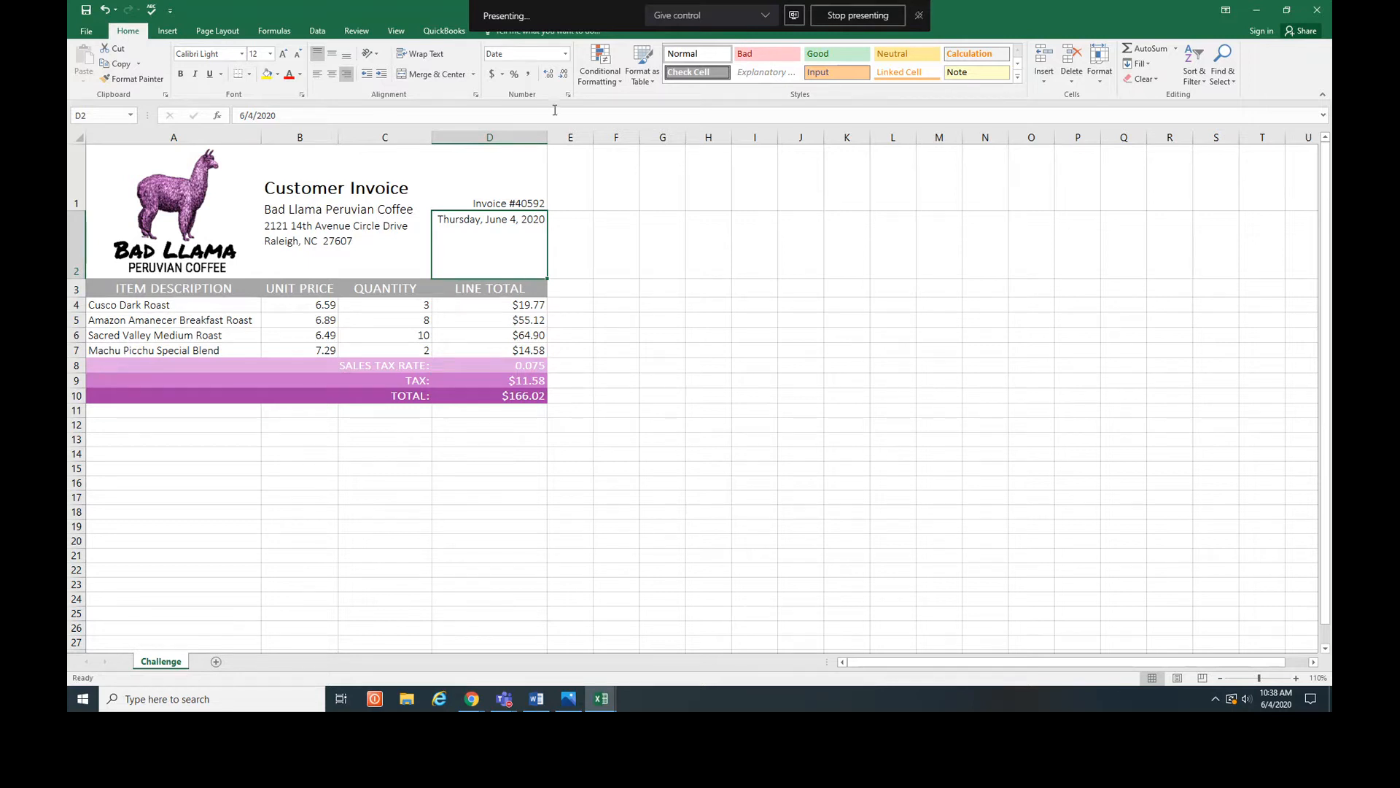
- Change the date in D2 to the 14-Mar-12 style of date format
click(566, 55)
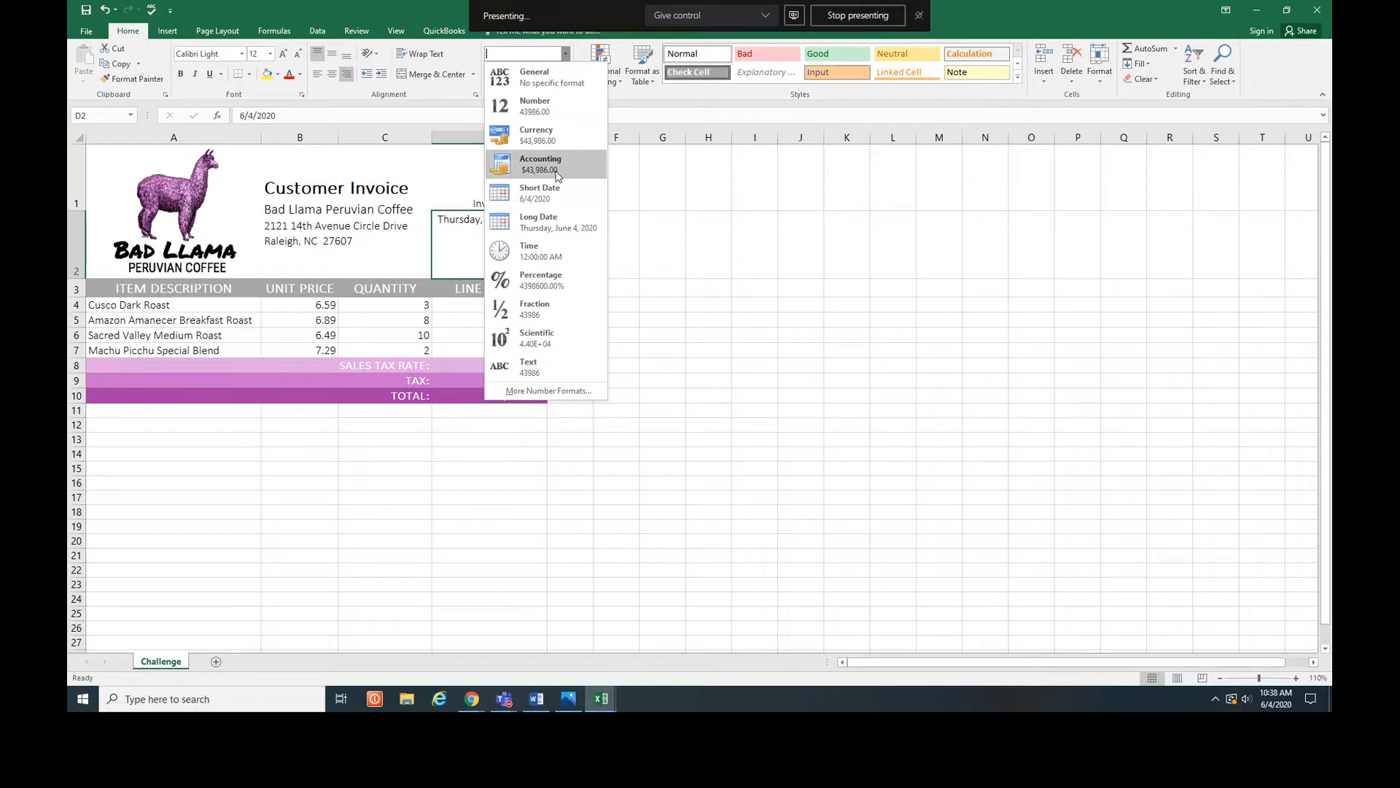
click(550, 391)
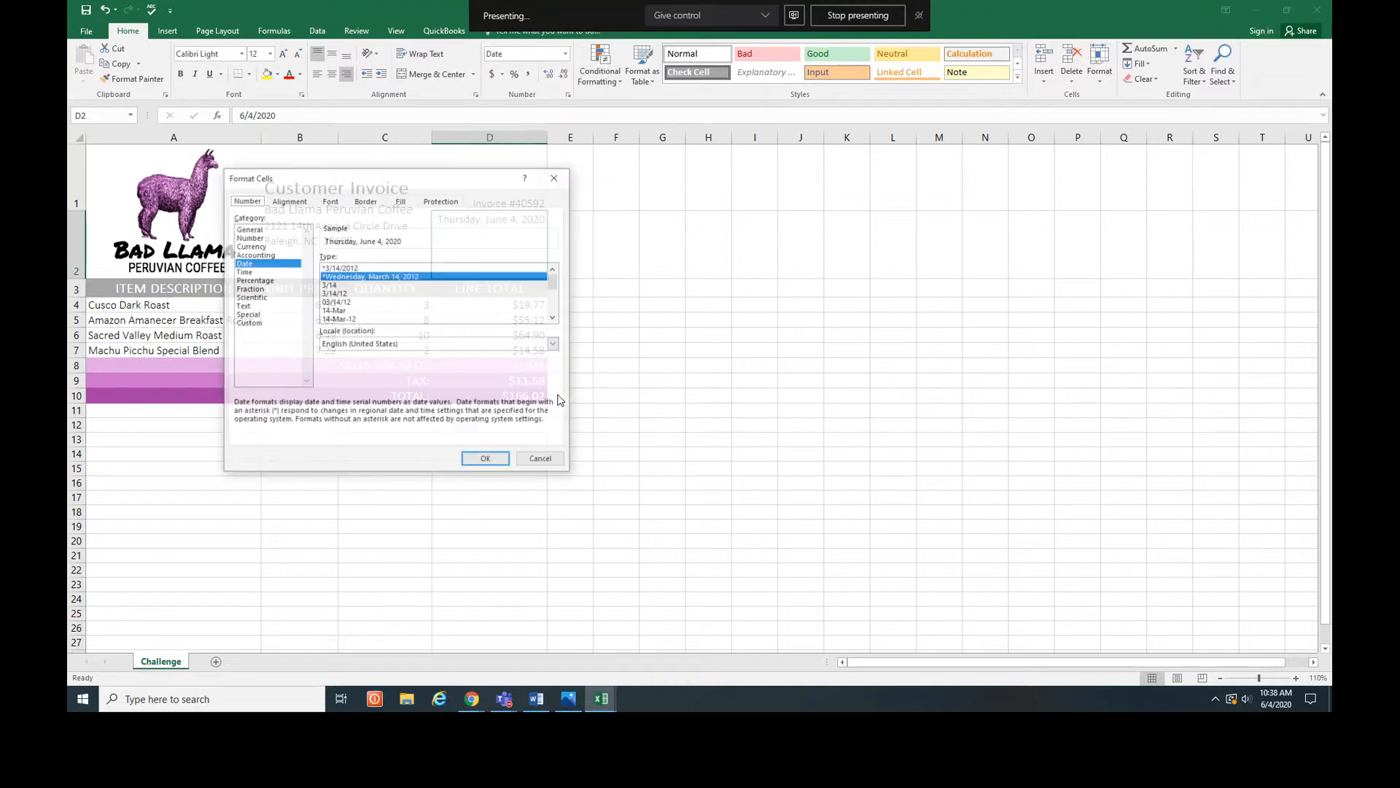
click(351, 321)
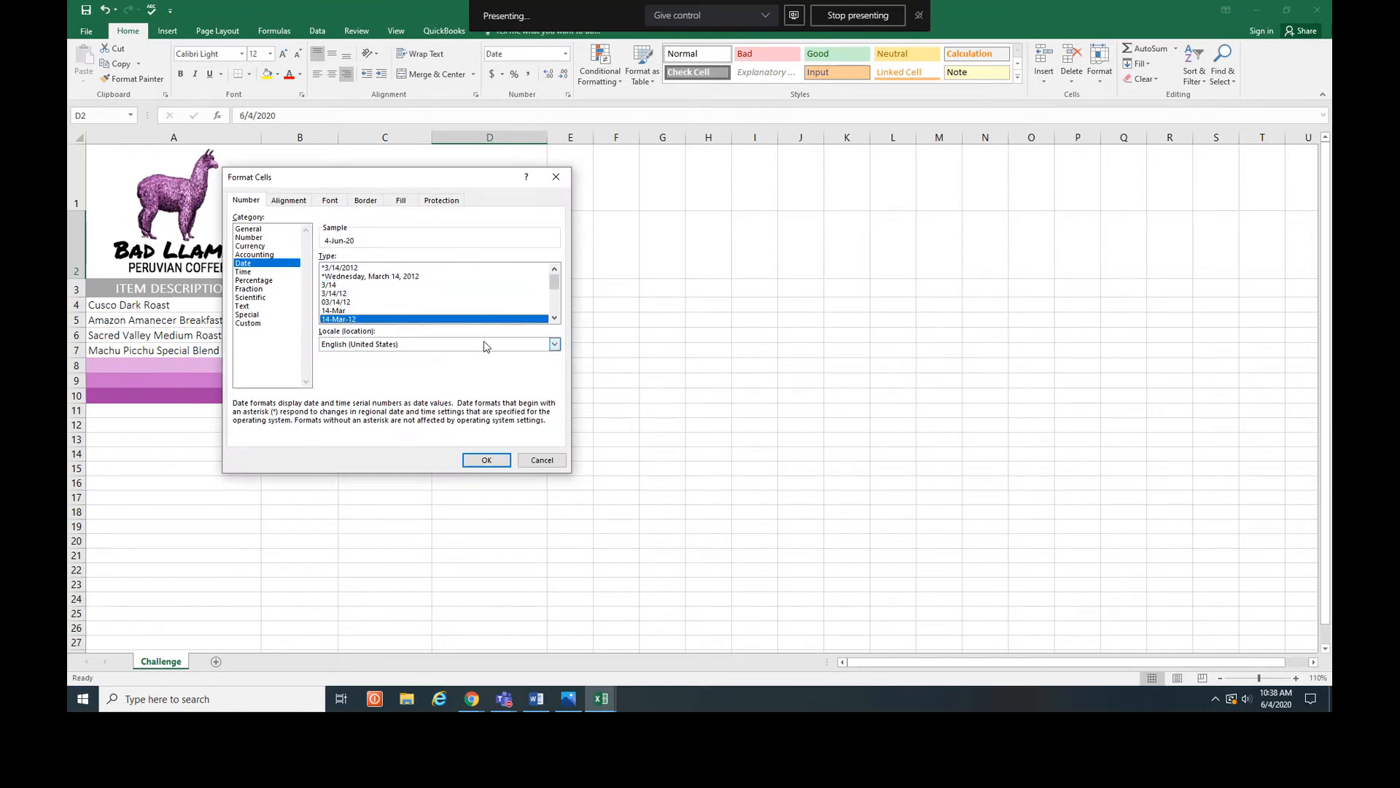
click(488, 461)
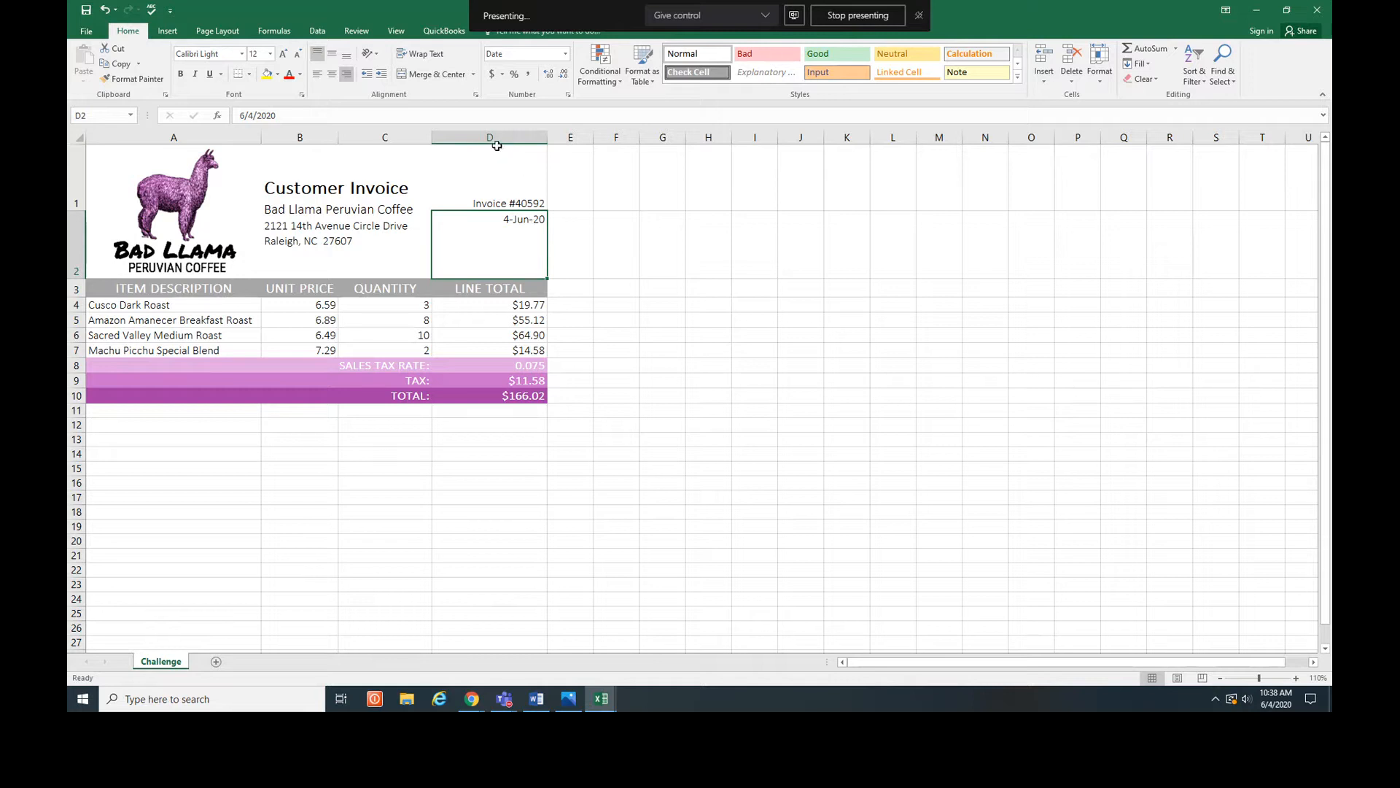
- Format the sales tax rate in D8 as a percentage with one decimal place
click(537, 366)
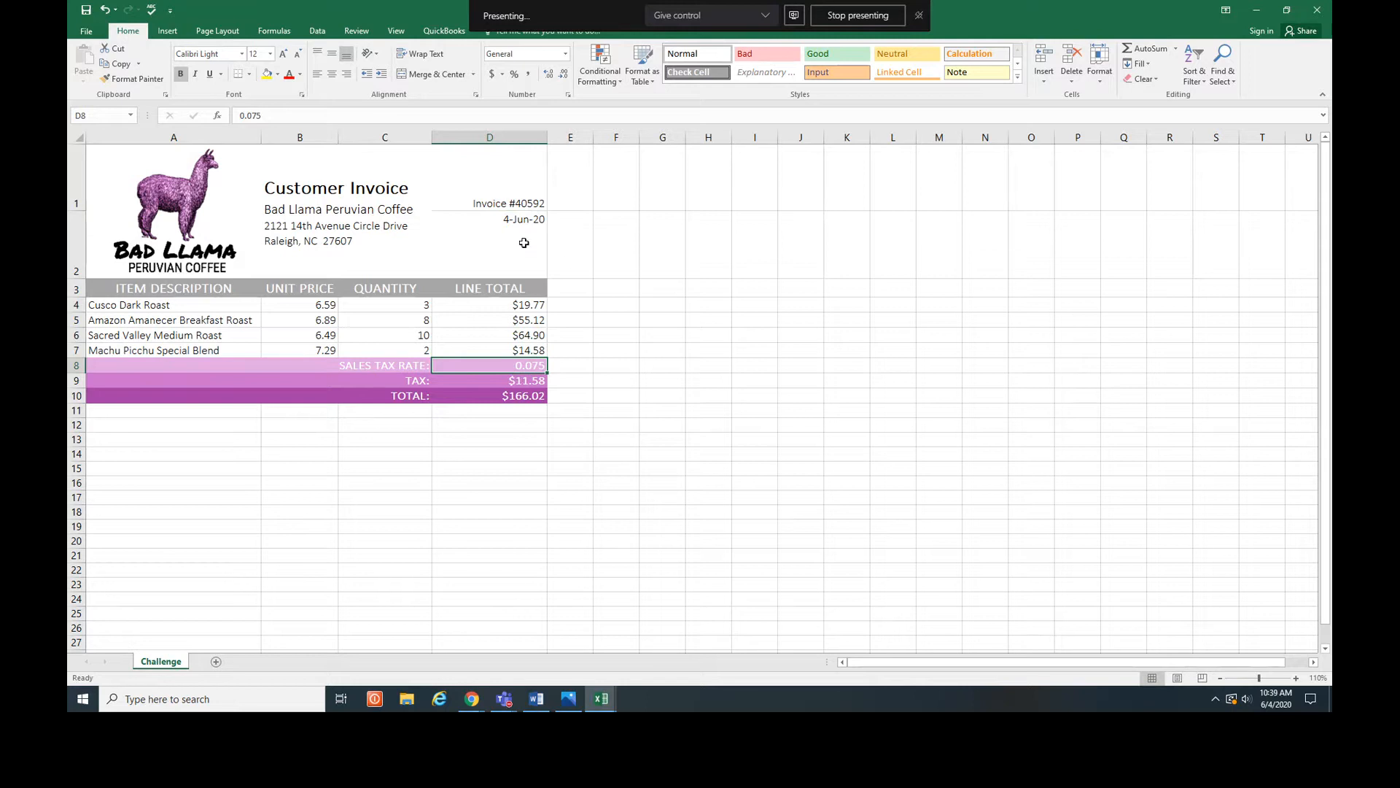
click(567, 54)
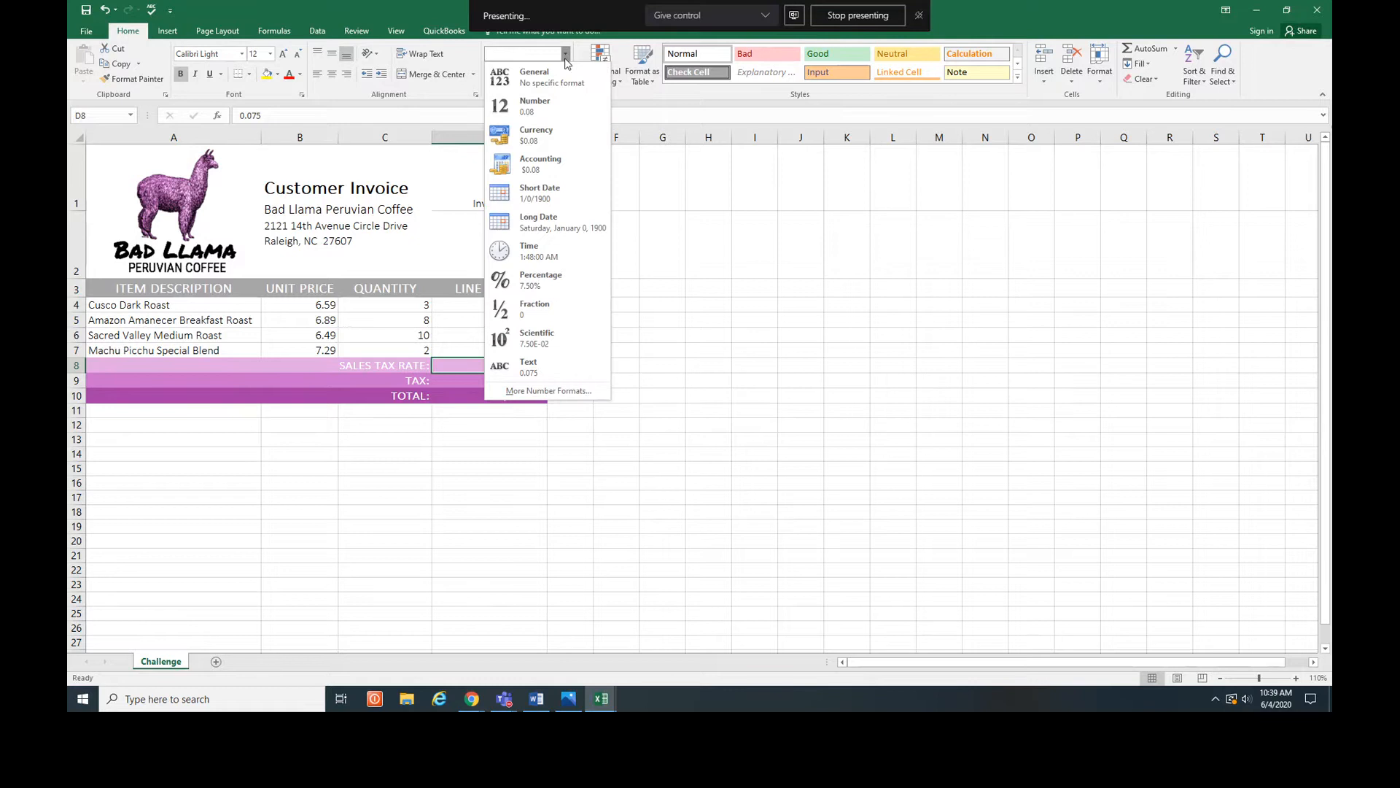
click(553, 279)
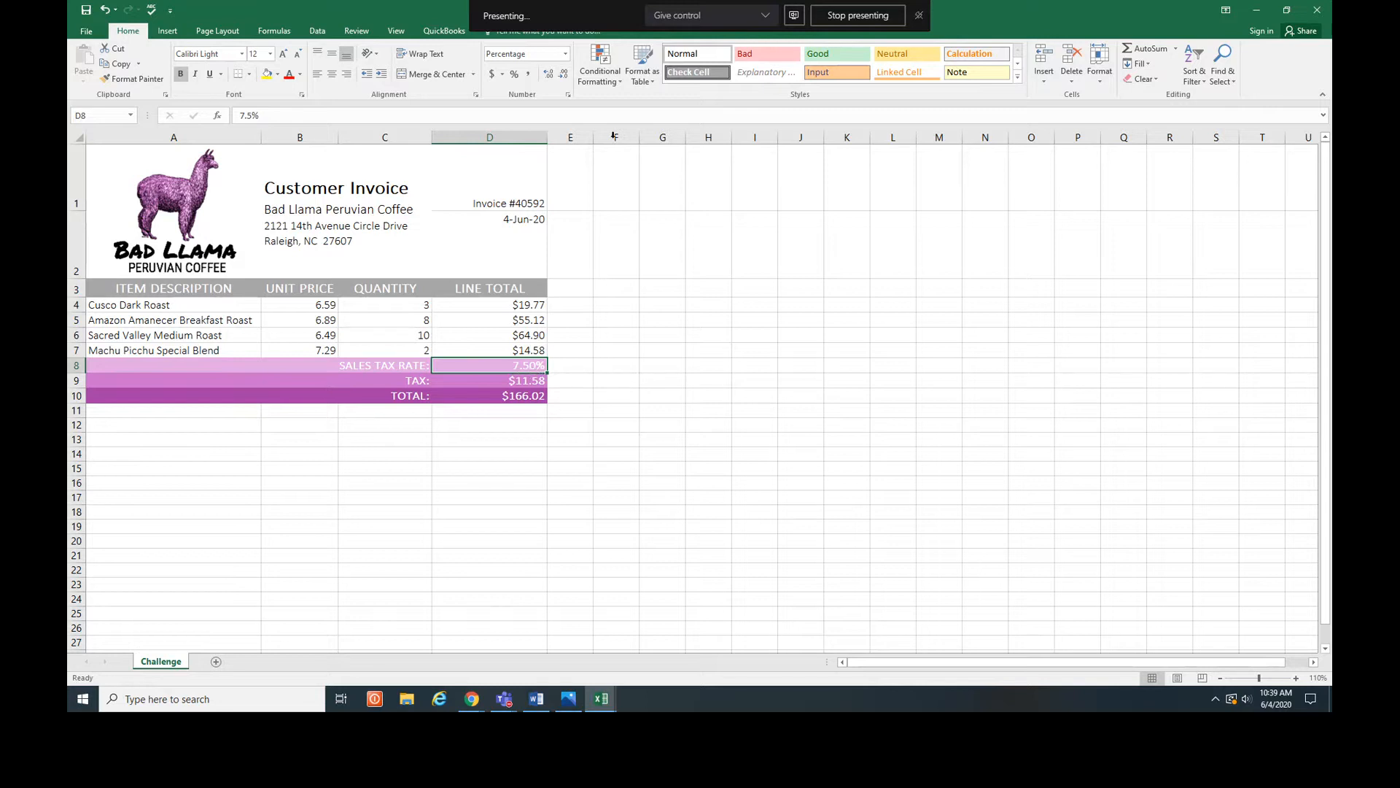
click(562, 74)
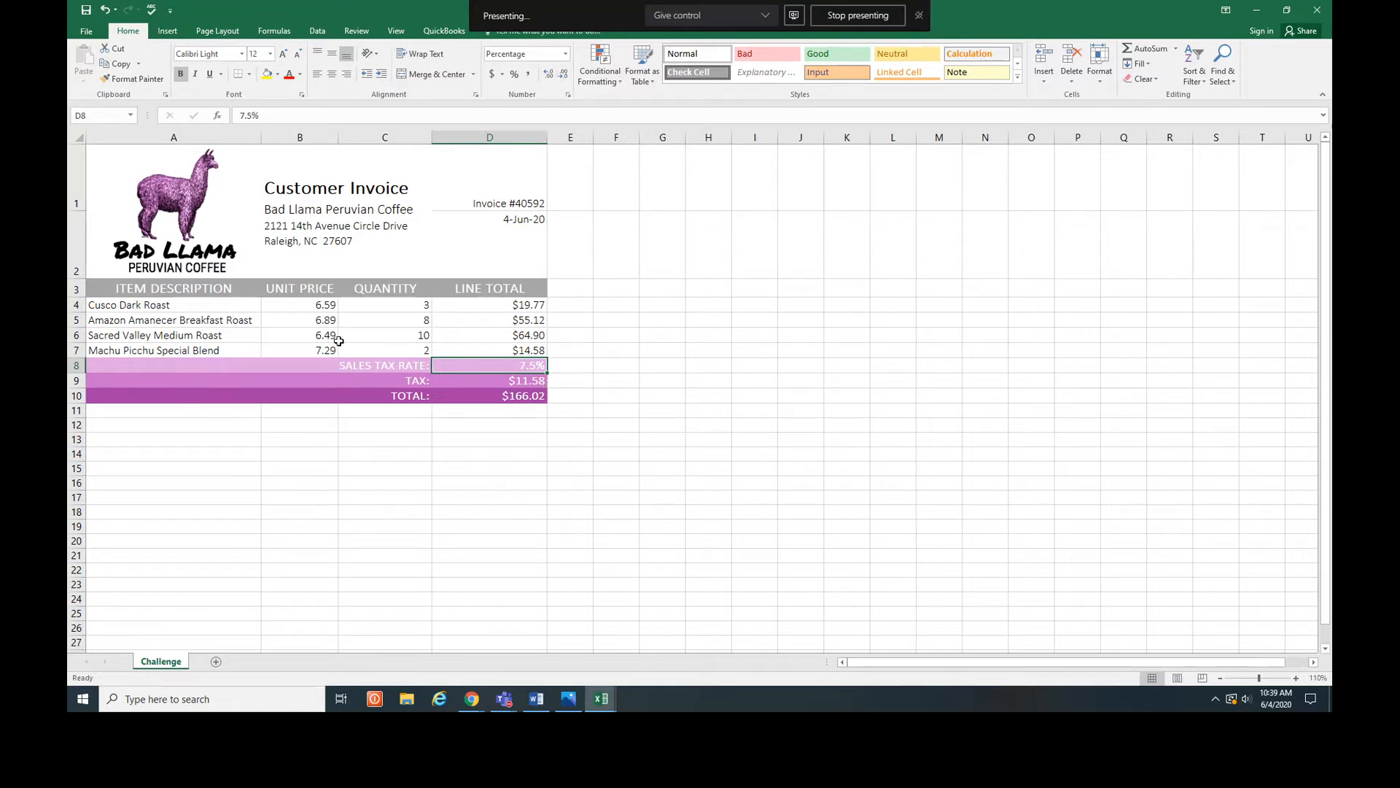
- Apply the Currency format to the unit prices in B4:B7
click(314, 305)
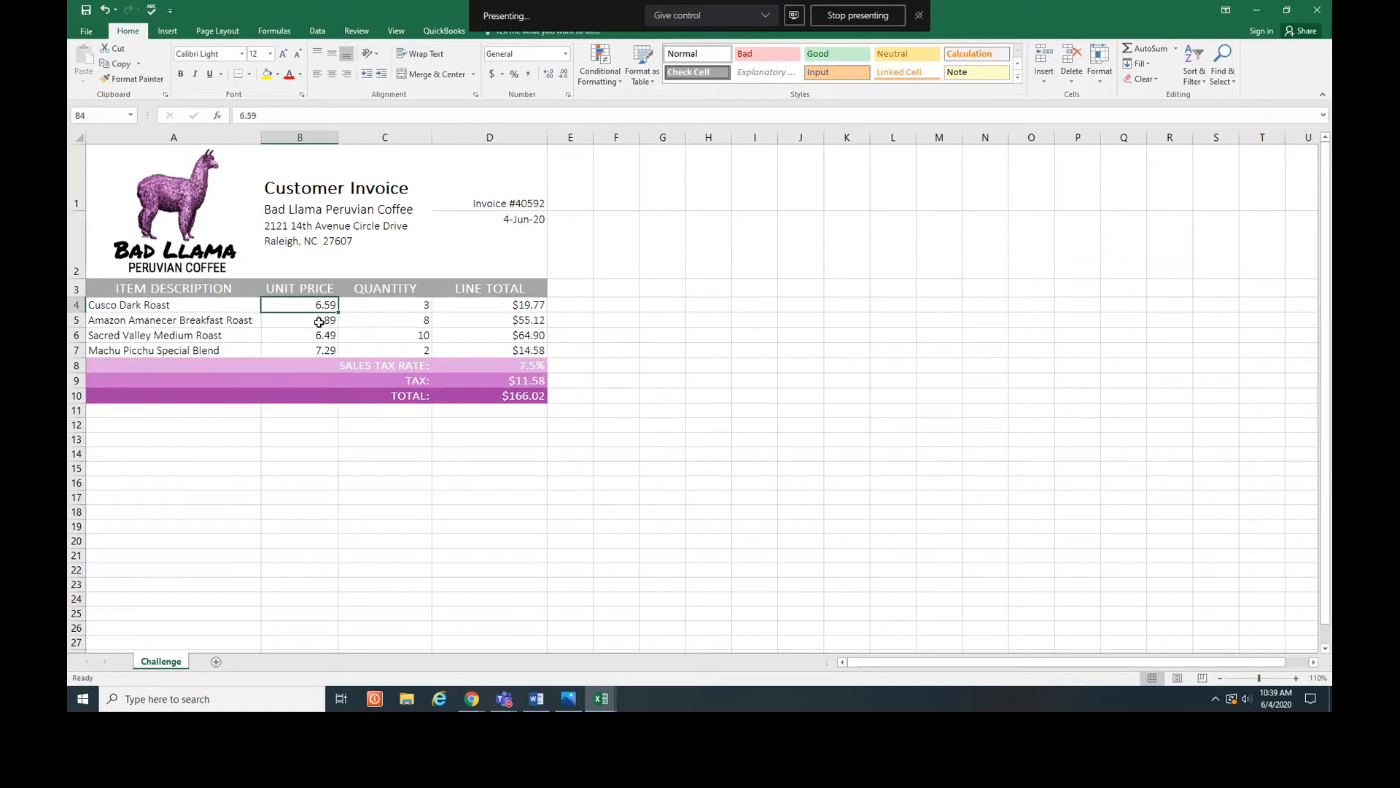
shift+click(326, 351)
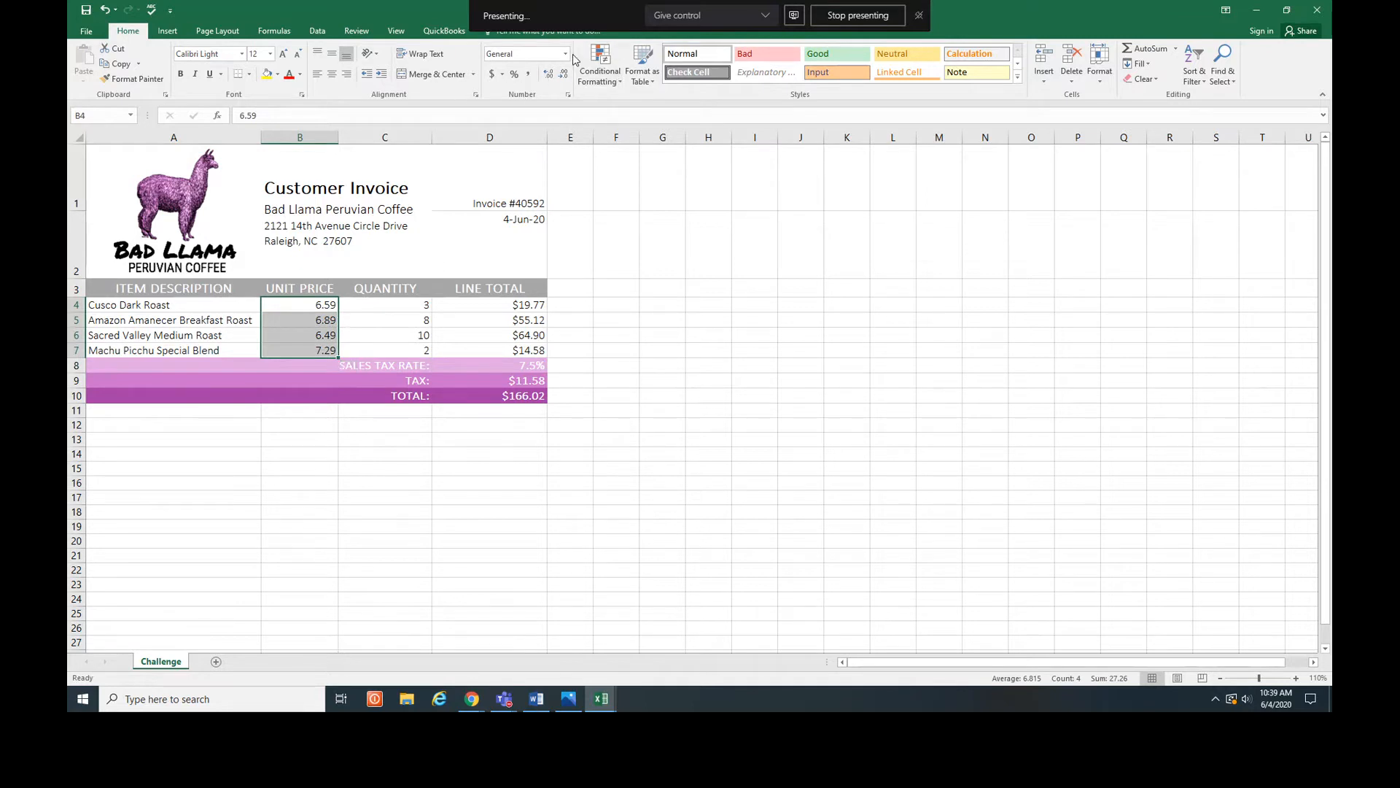
click(566, 54)
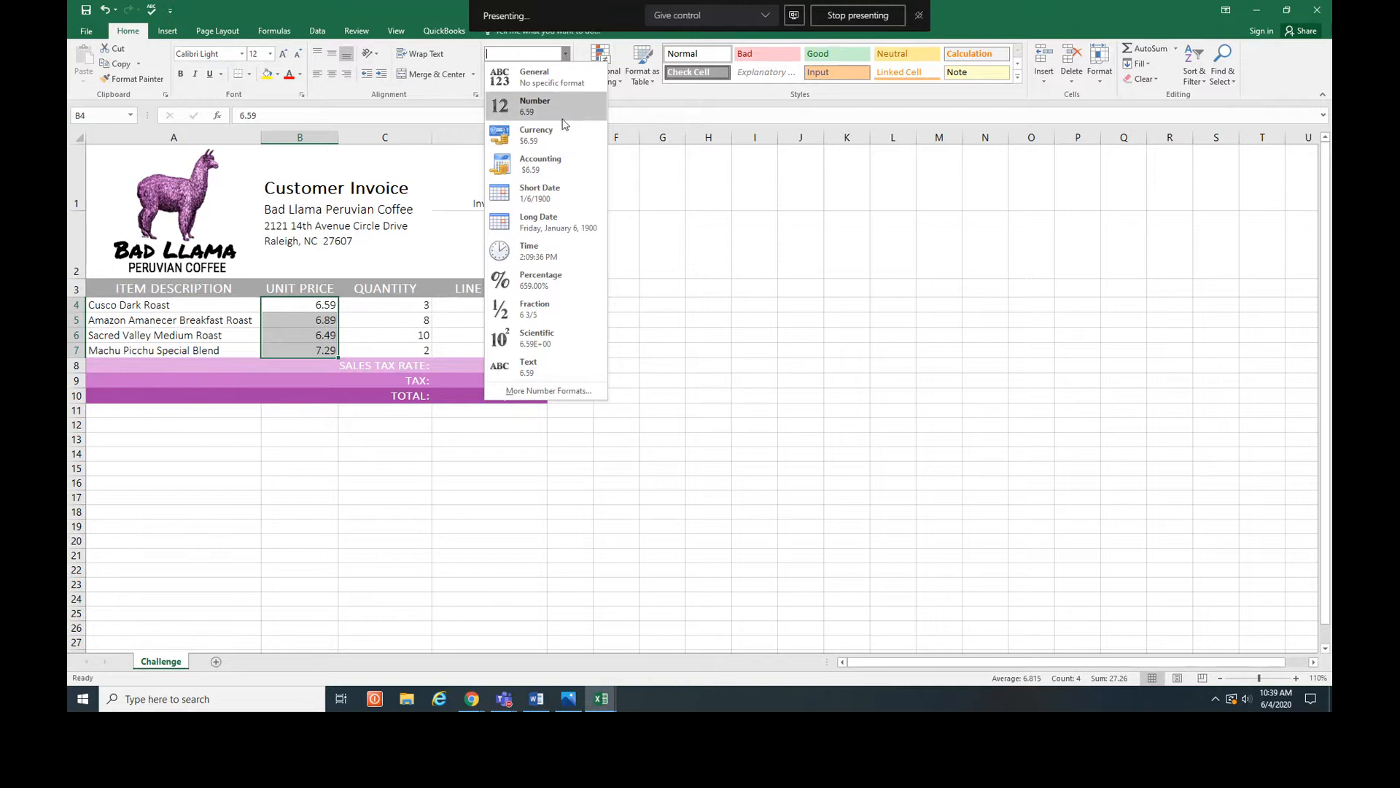
click(543, 139)
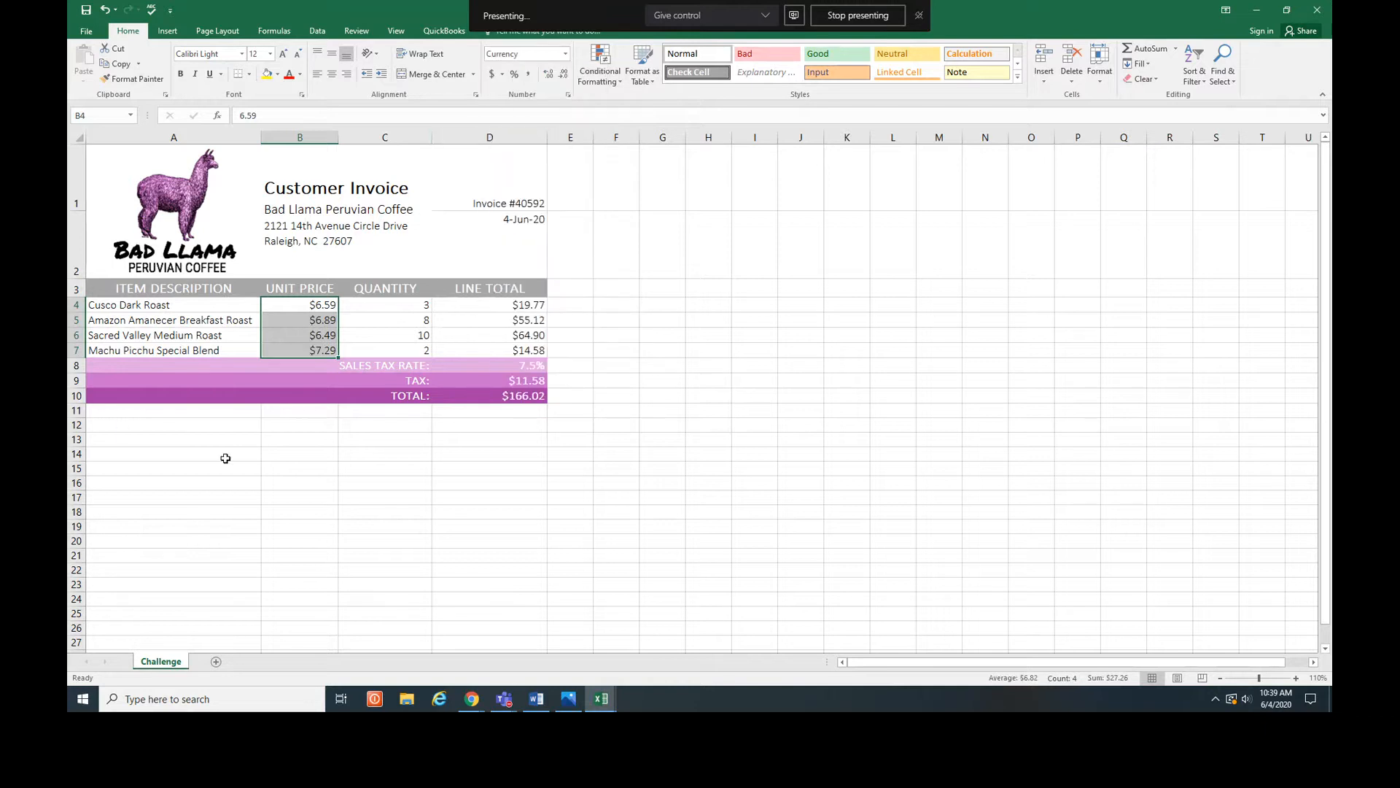
click(291, 443)
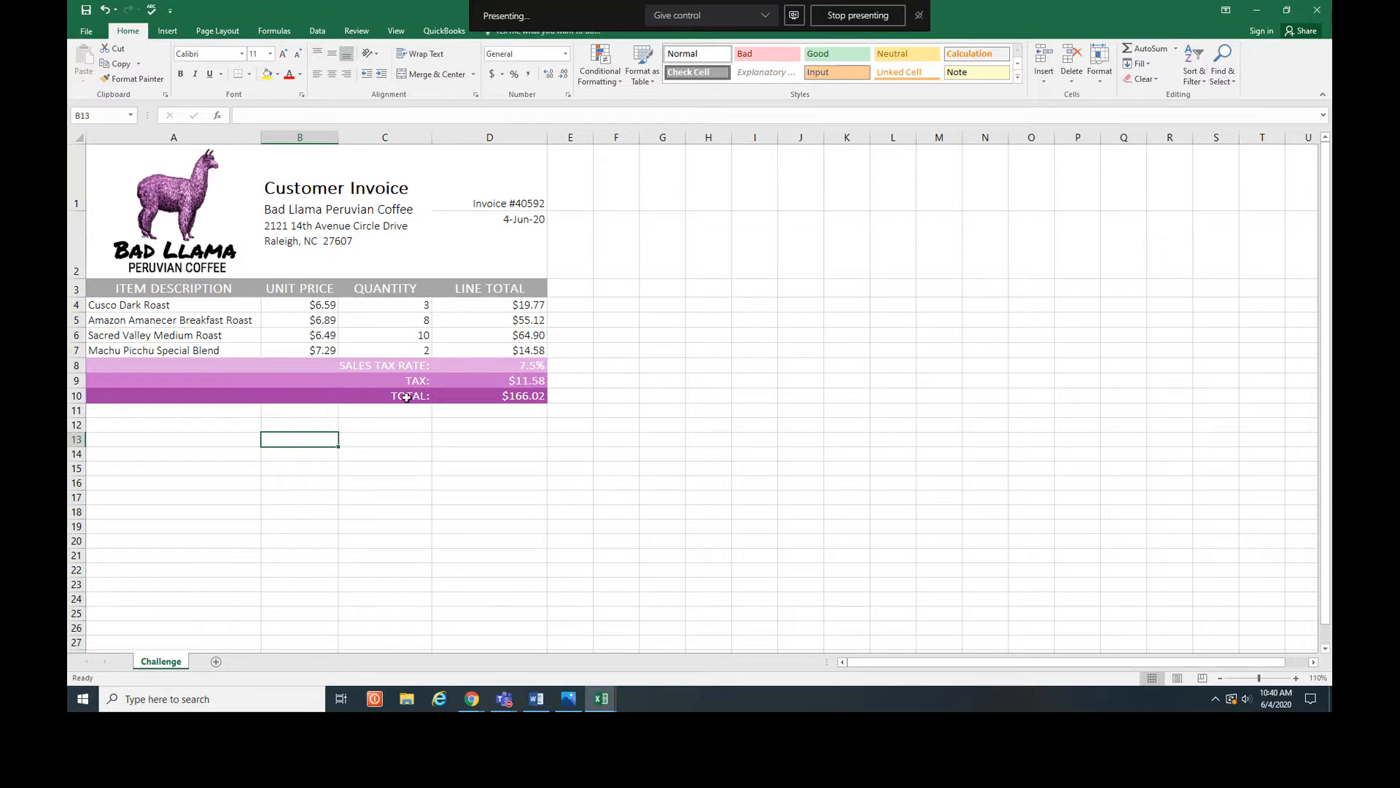
- Examine the line total formula in D4 along with the unit price and quantity cells it multiplies
click(534, 307)
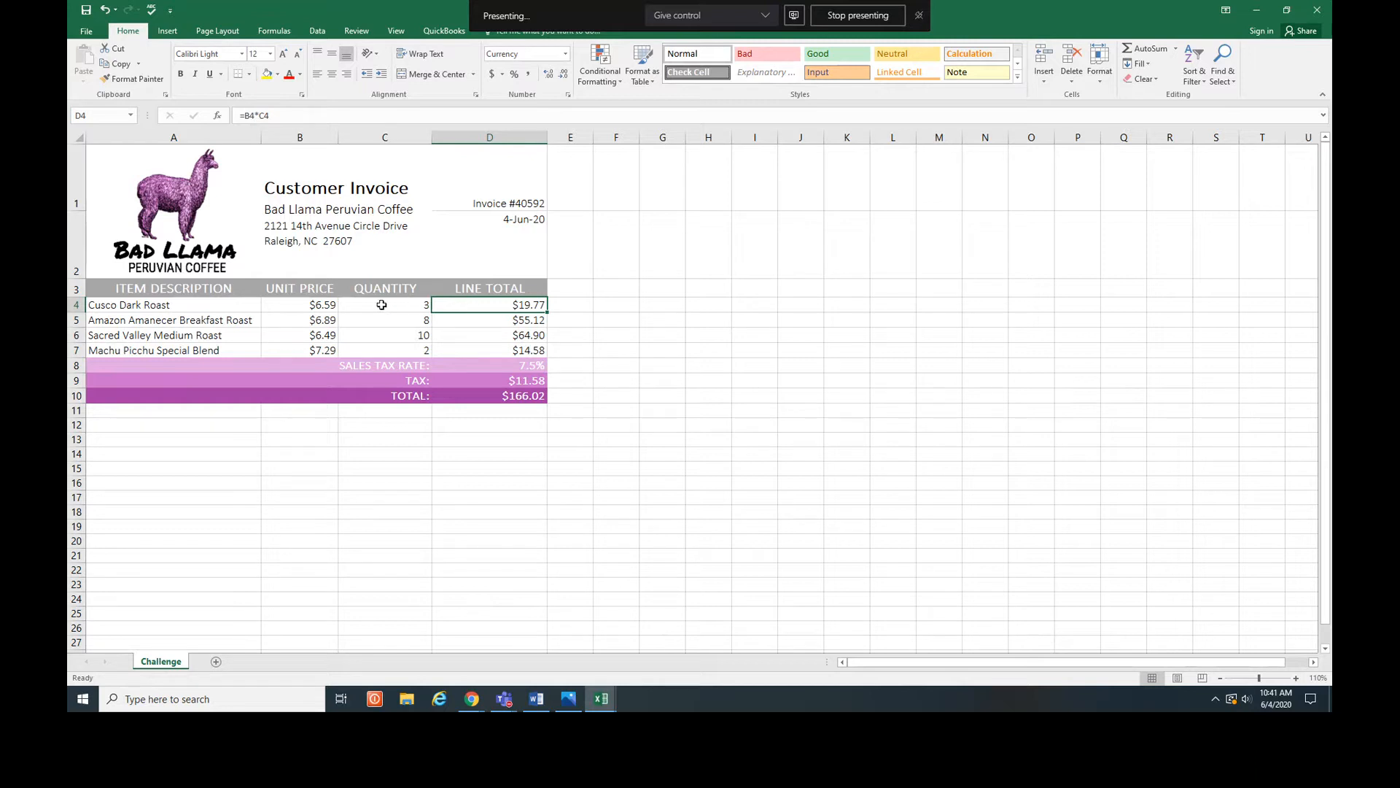
click(294, 304)
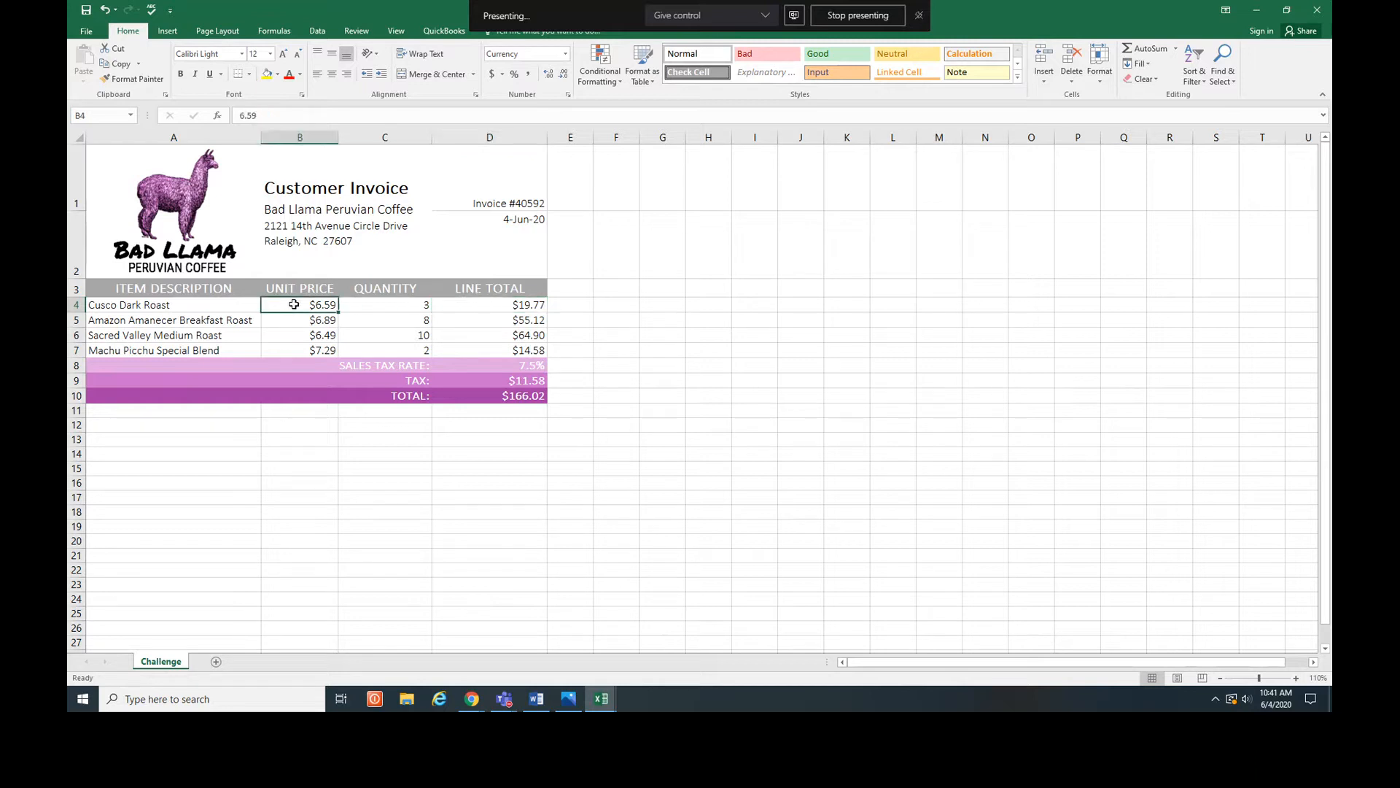
click(413, 312)
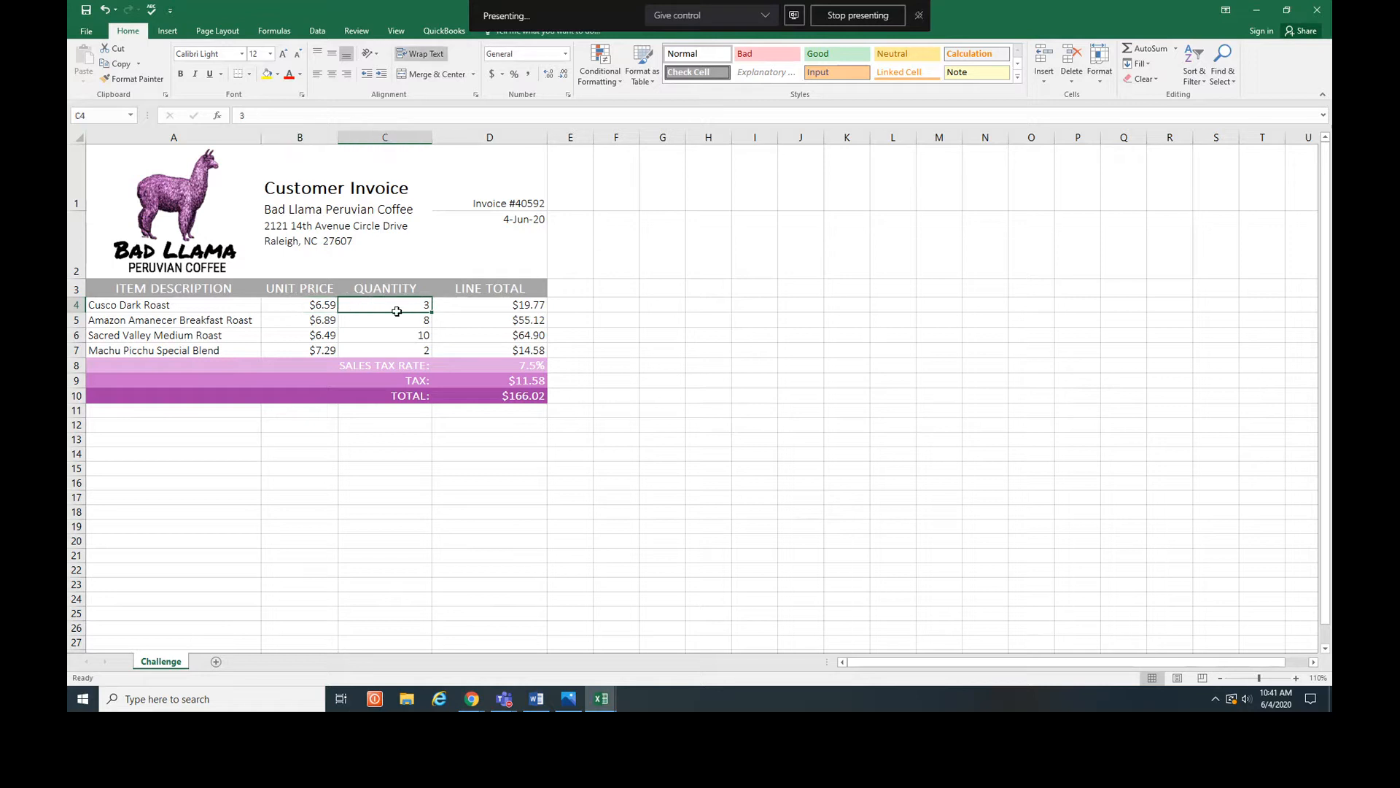
click(515, 307)
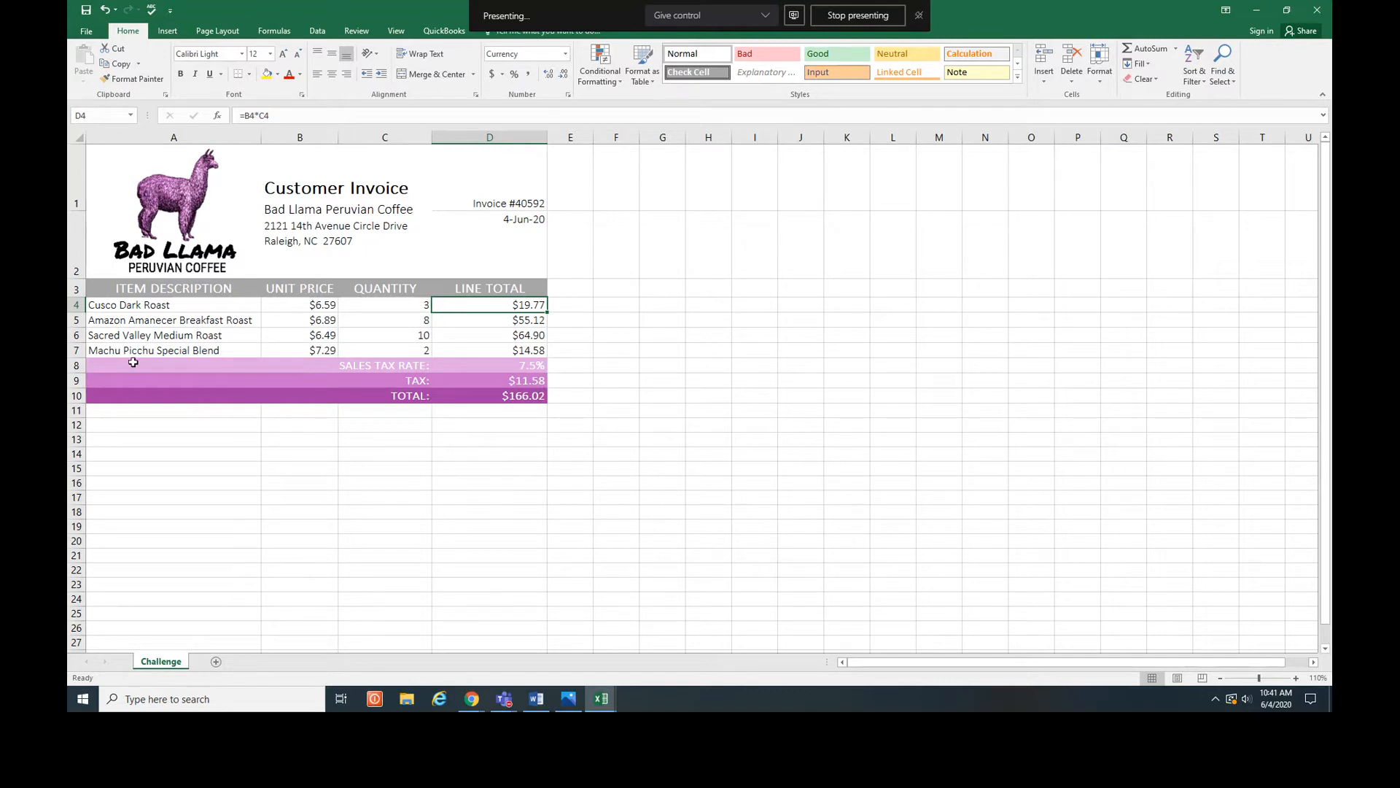
- Insert a new sheet row above the Sales Tax Rate row of the invoice
right_click(78, 365)
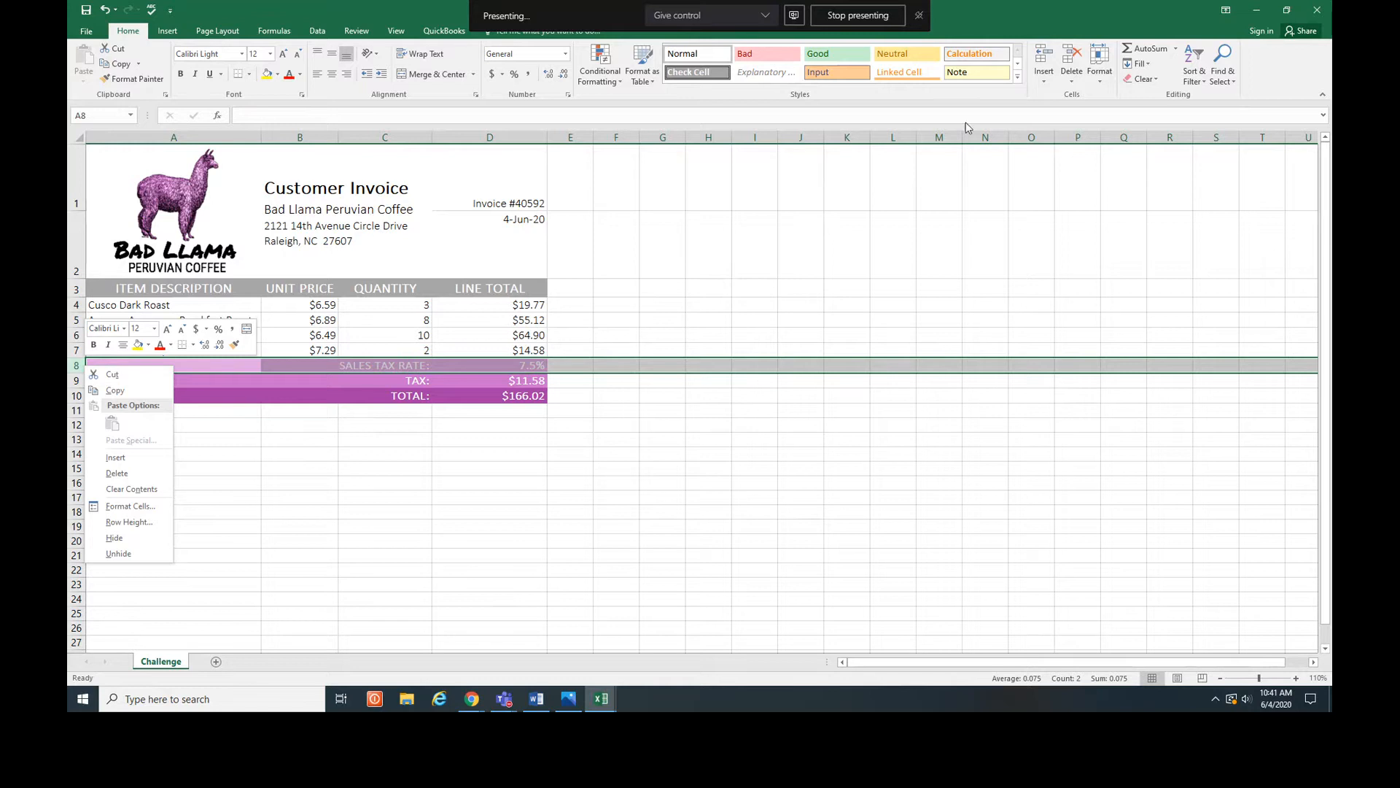
click(1044, 78)
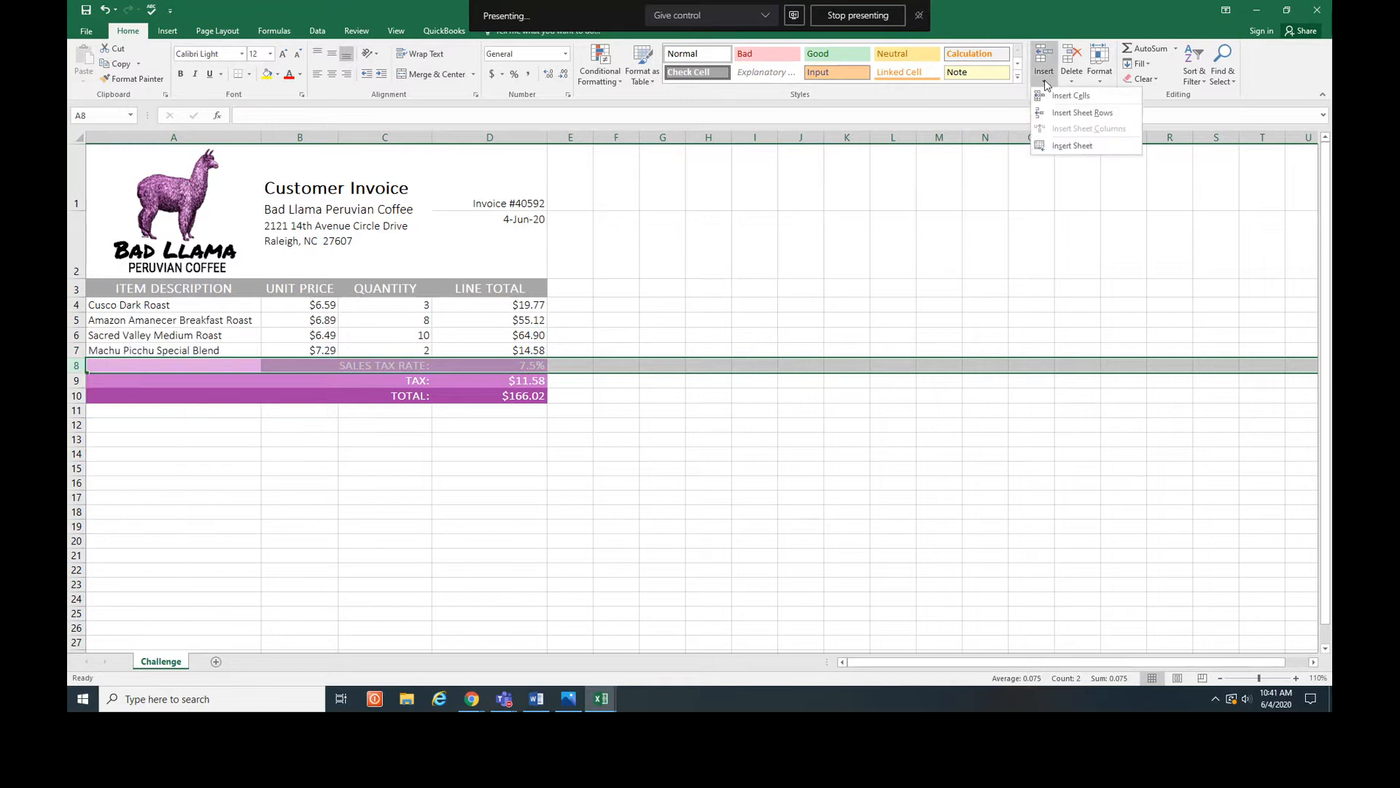
click(1066, 111)
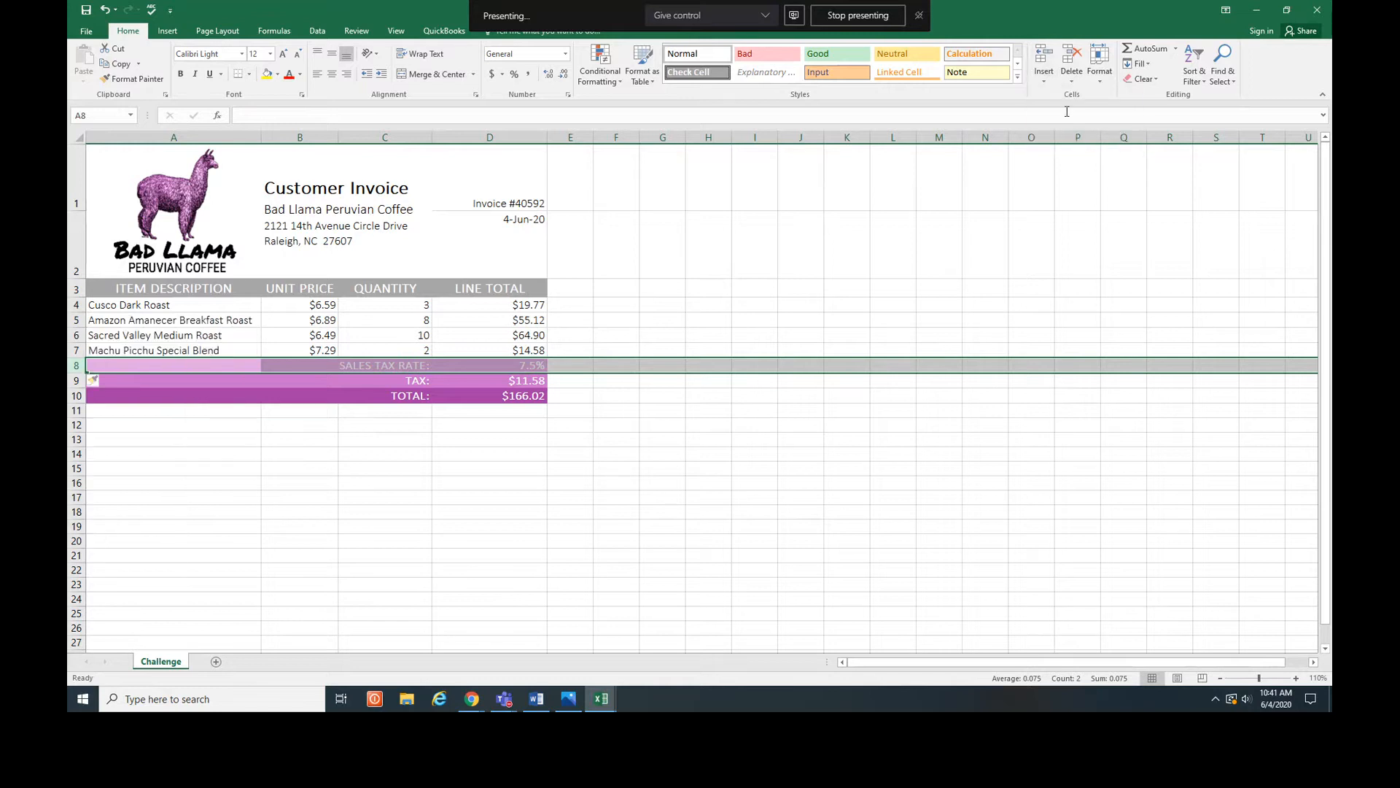
click(180, 369)
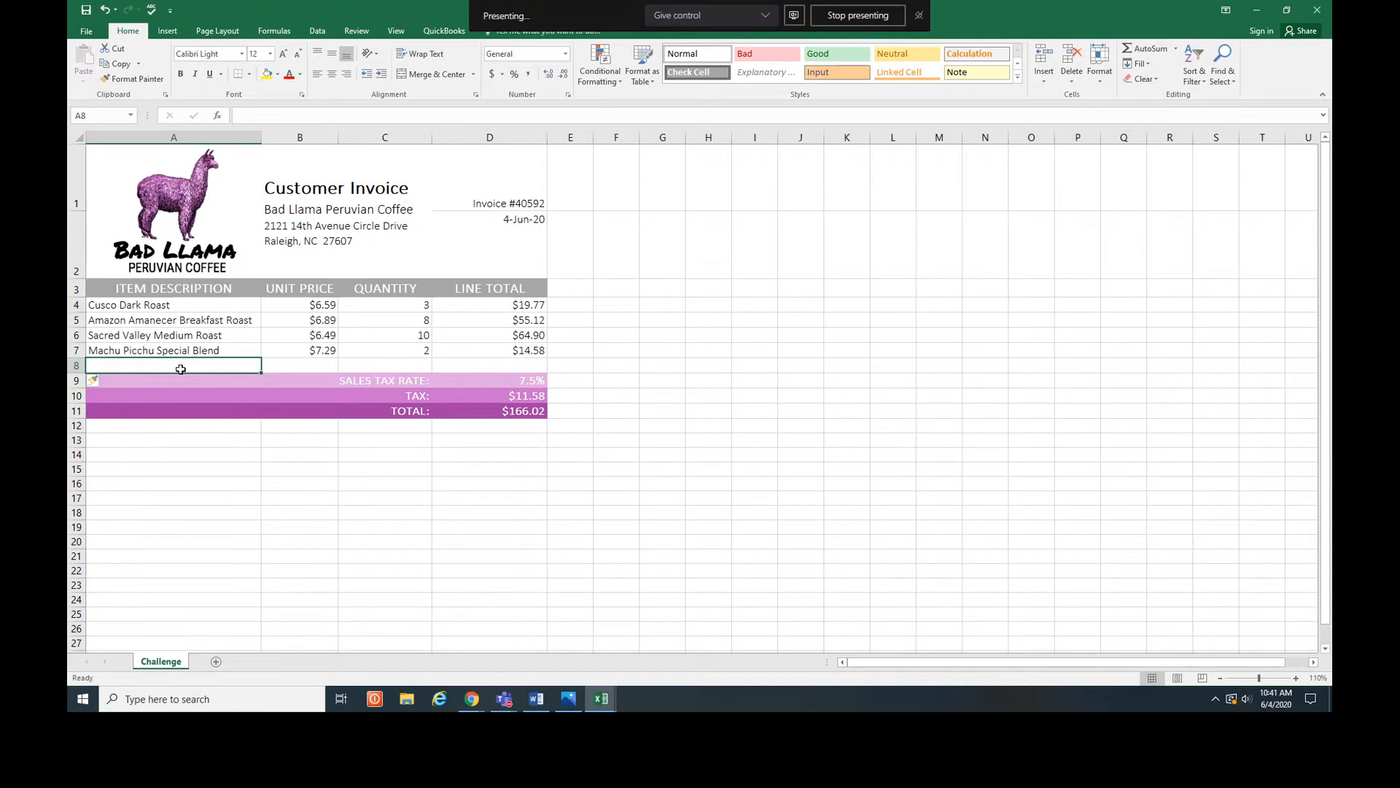
- Enter the label Total Purchases in cell C8 of the new row
click(393, 371)
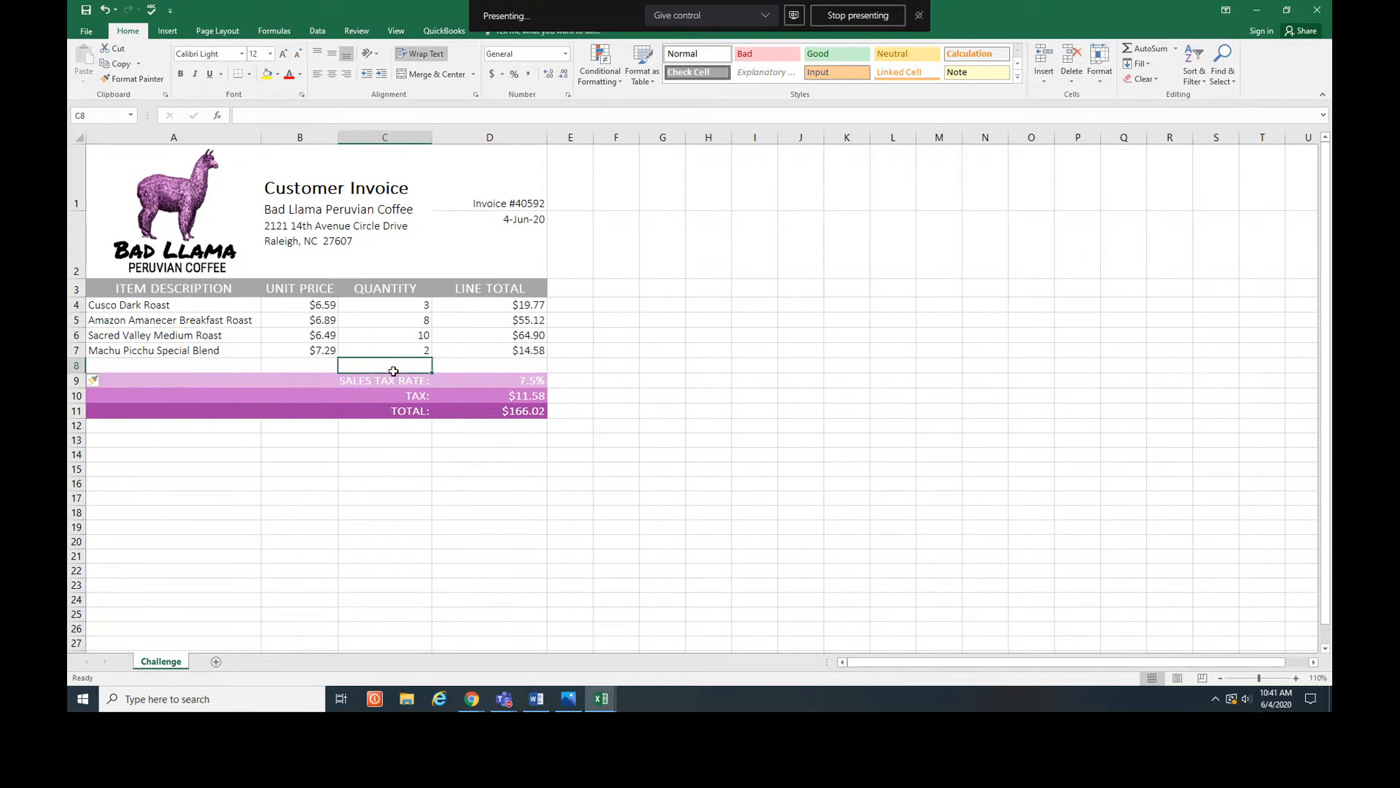
text(Tota)
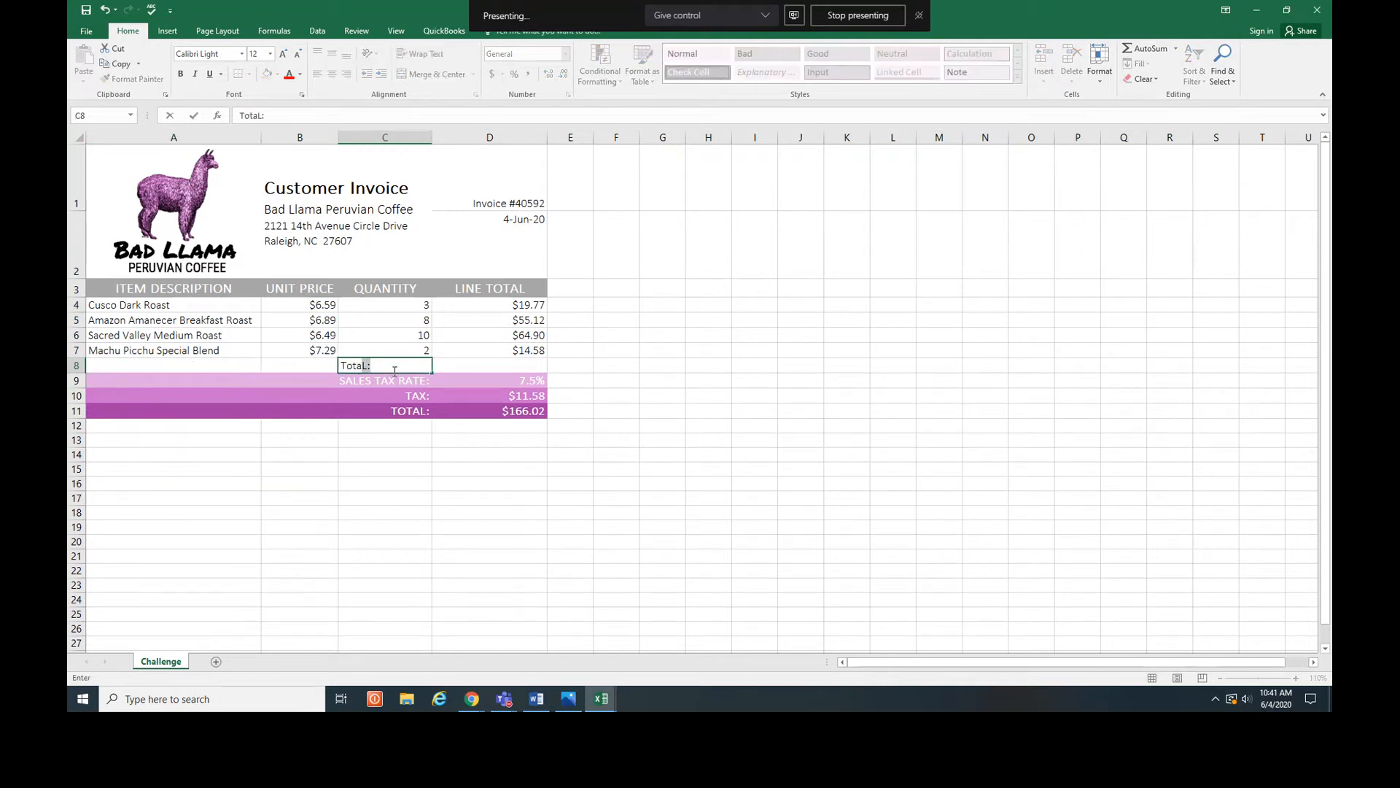
text(l:)
text(Pur)
text(chas)
text(es)
key(Tab)
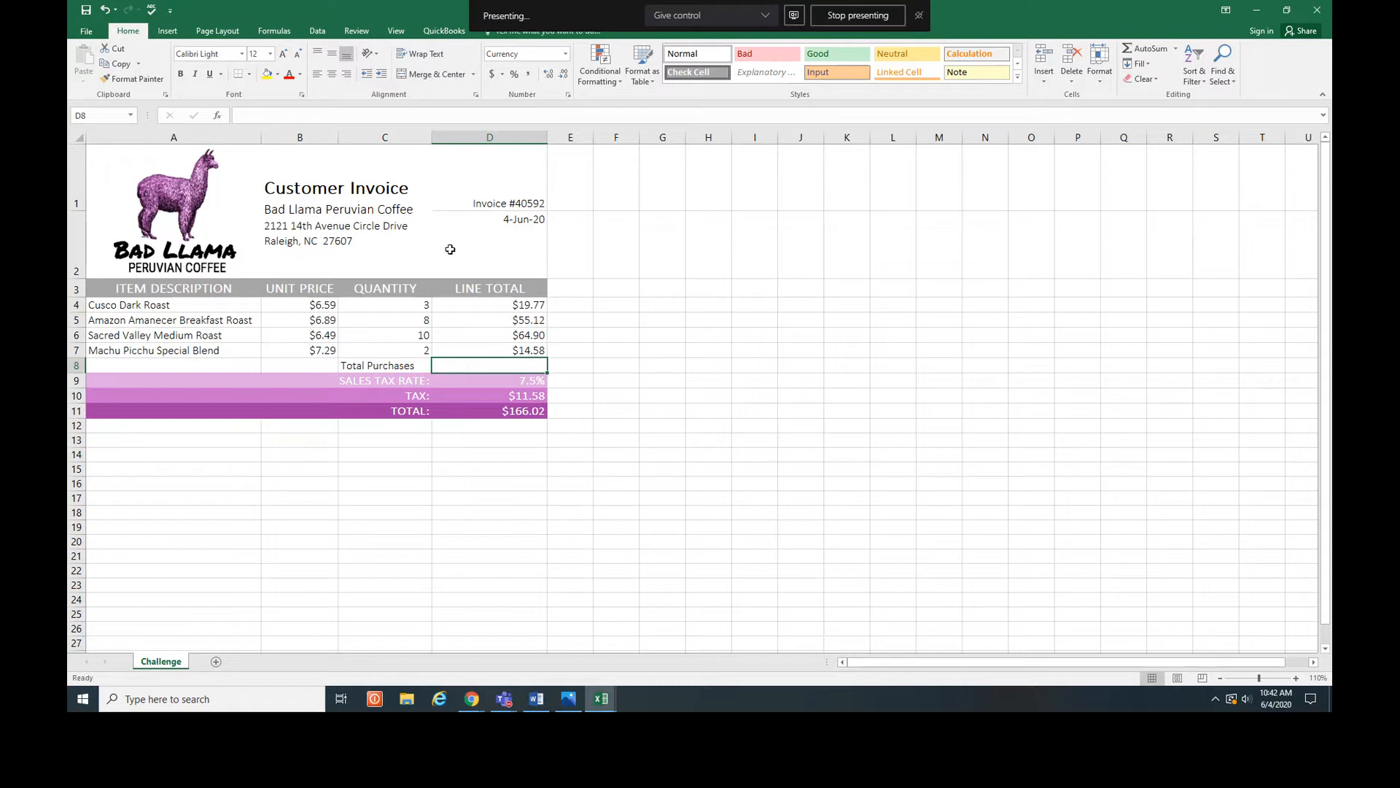
- Enter the formula =D4+D5+D6+D7 in D8 to add up the four line totals
click(336, 114)
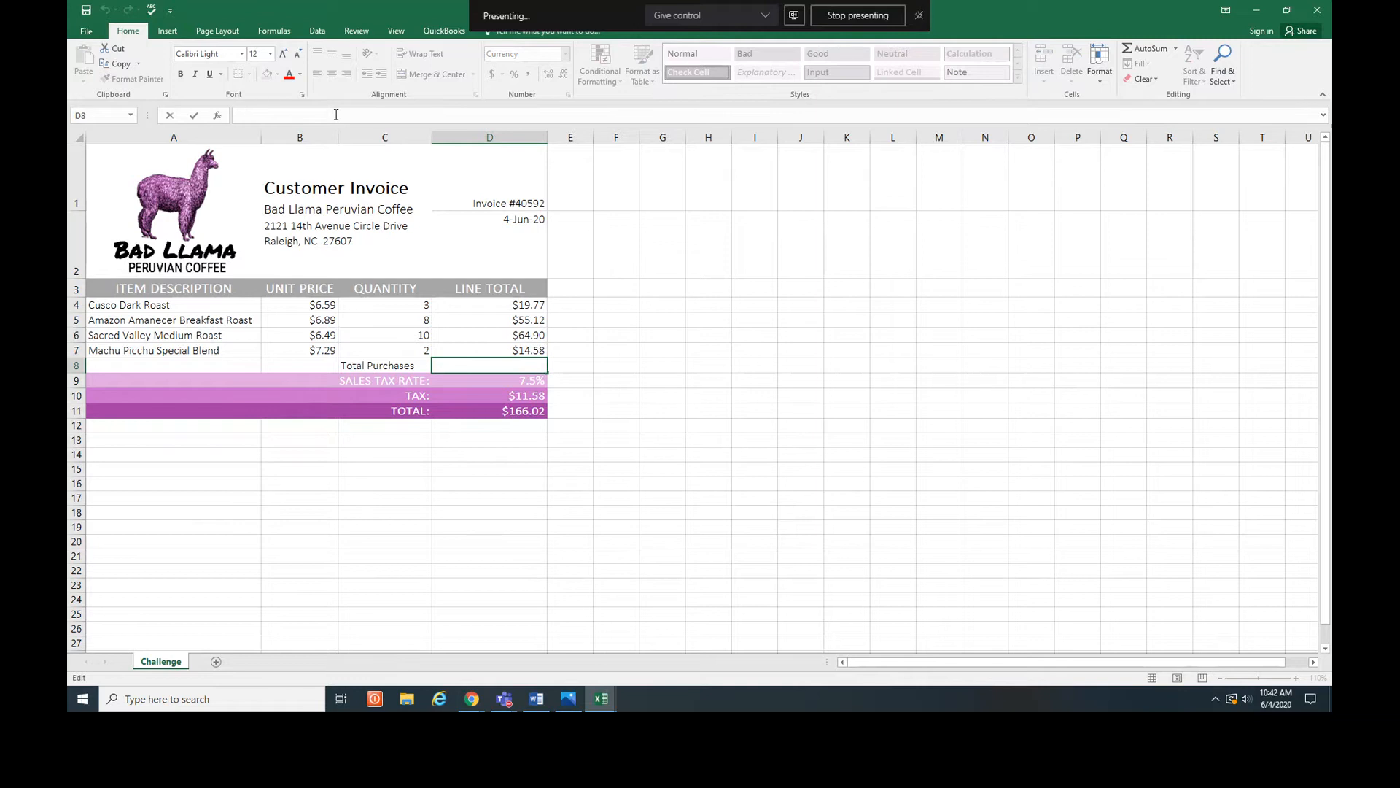
text(=)
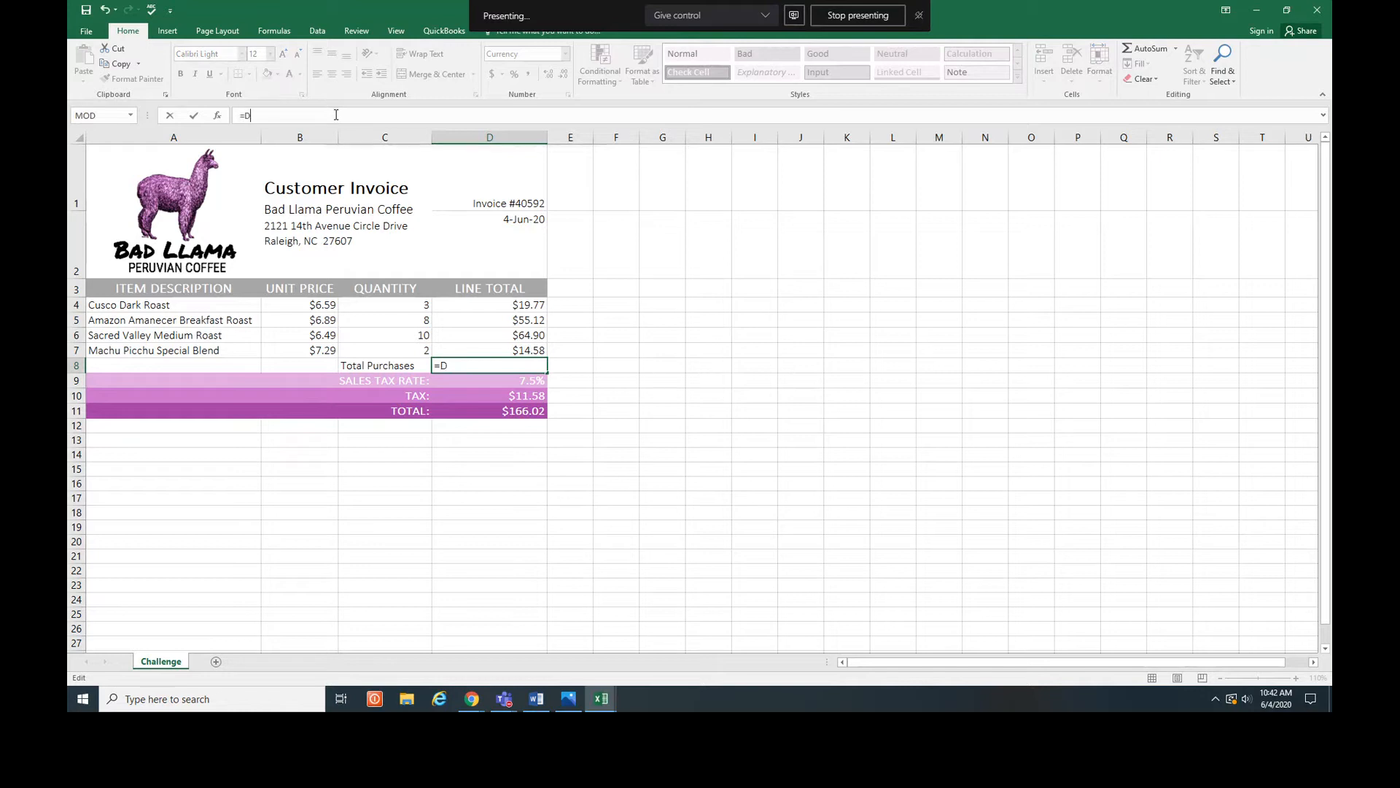
text(D$)
key(BackSpace)
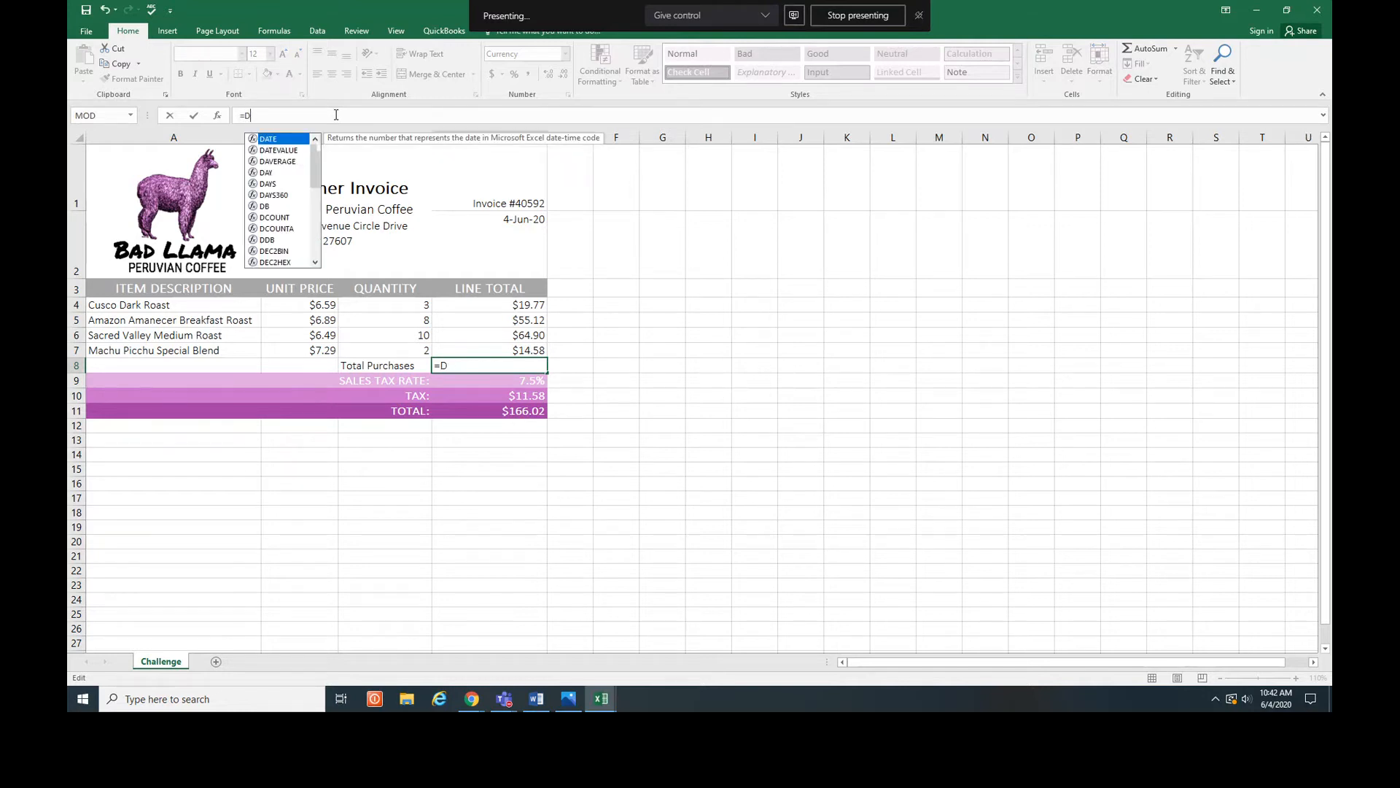
text(4)
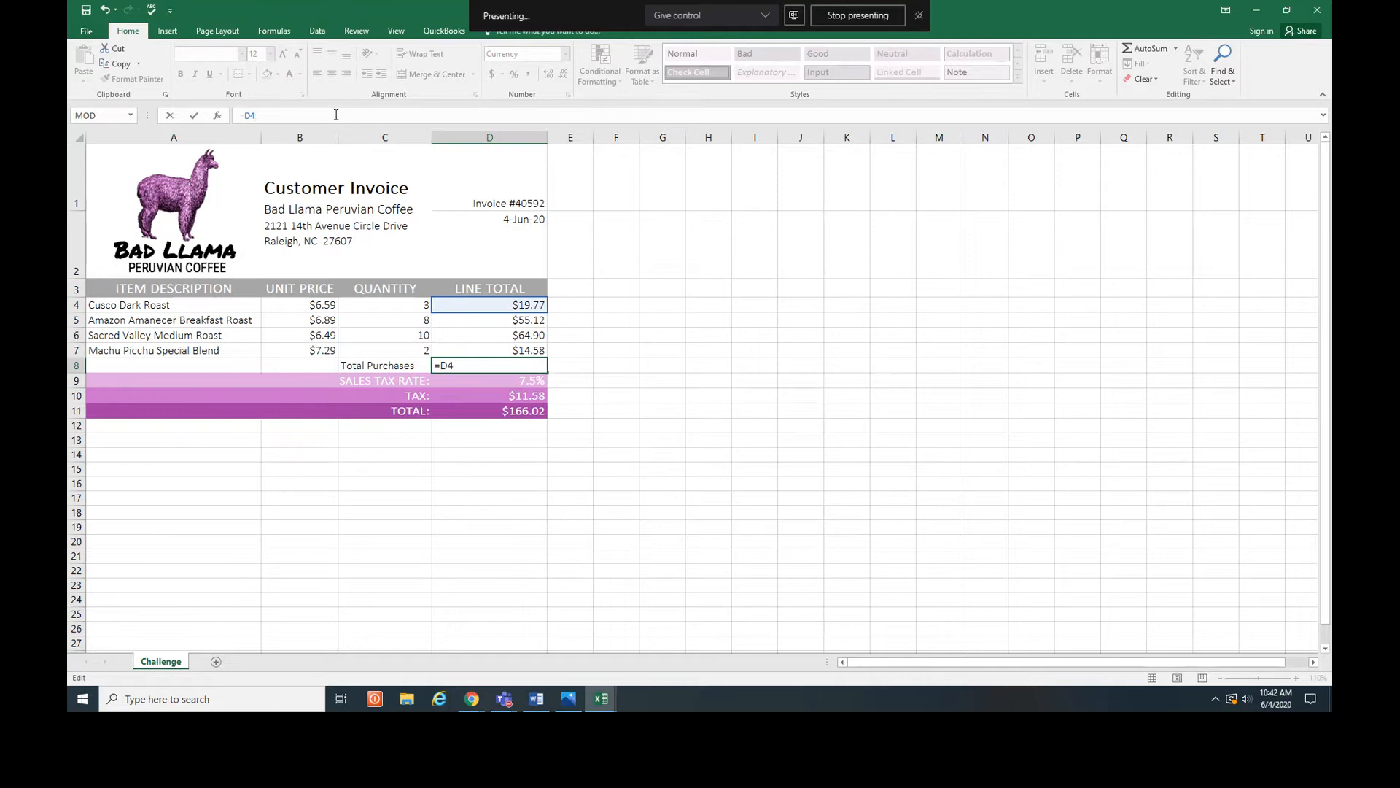
text(=)
key(BackSpace)
text(+D)
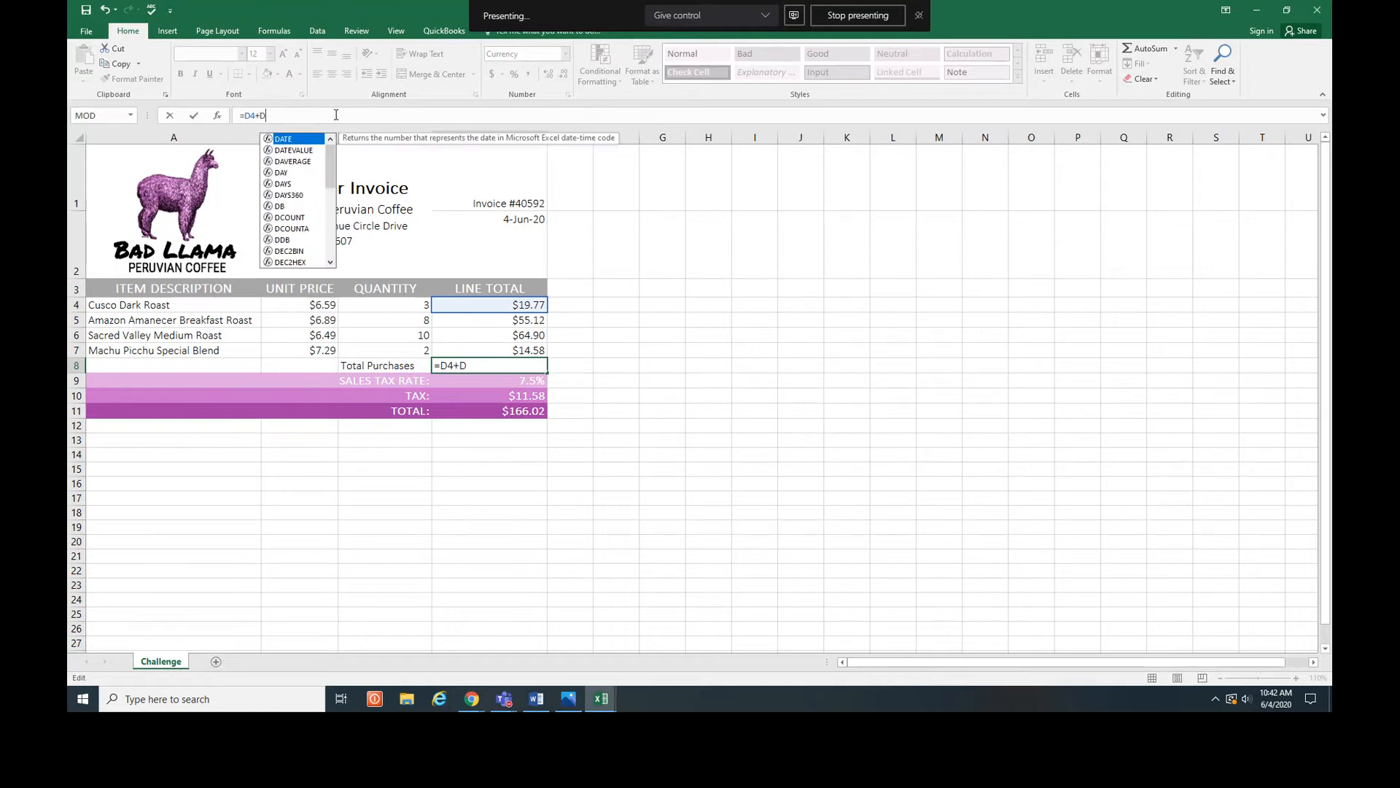
text(5)
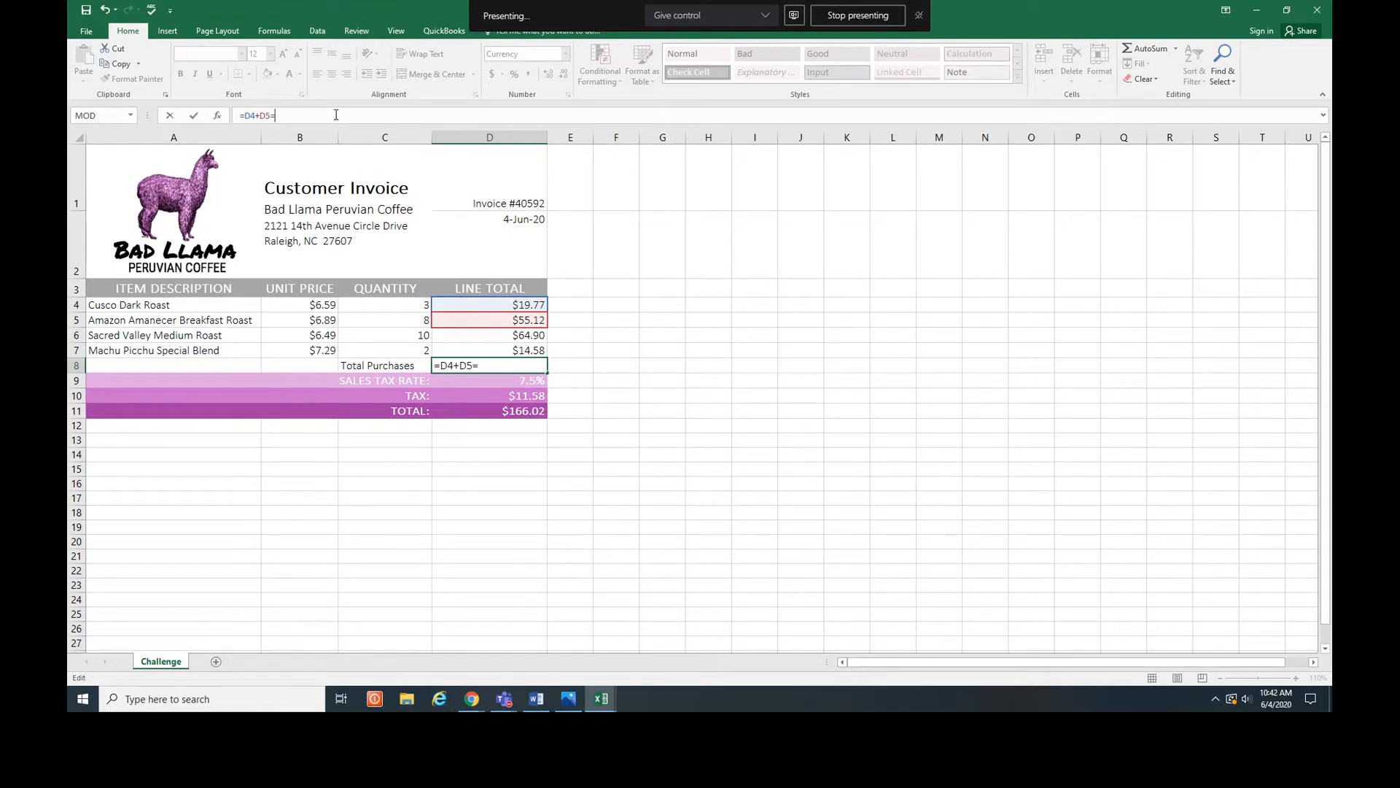
text(=D)
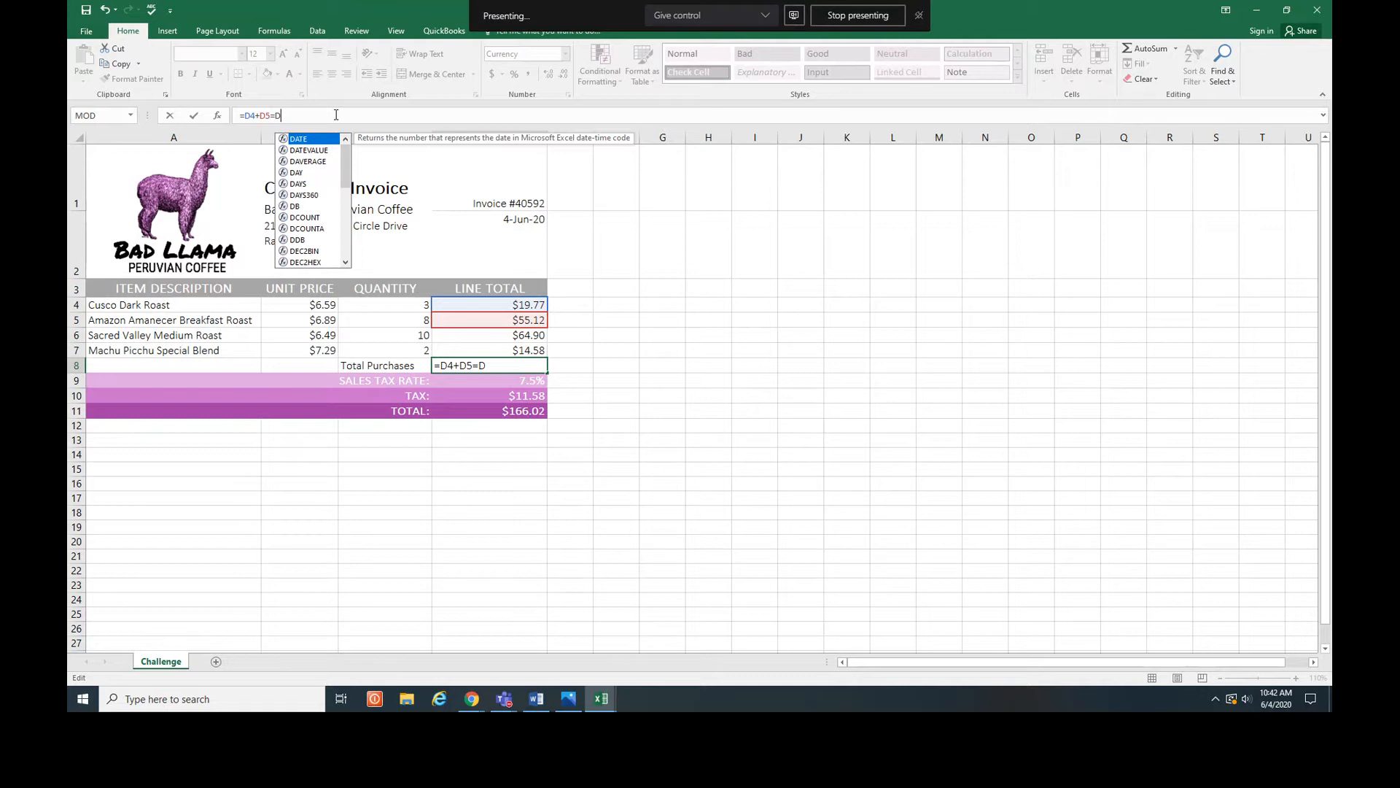
text(6)
key(BackSpace)
key(BackSpace)
key(BackSpace)
text(=)
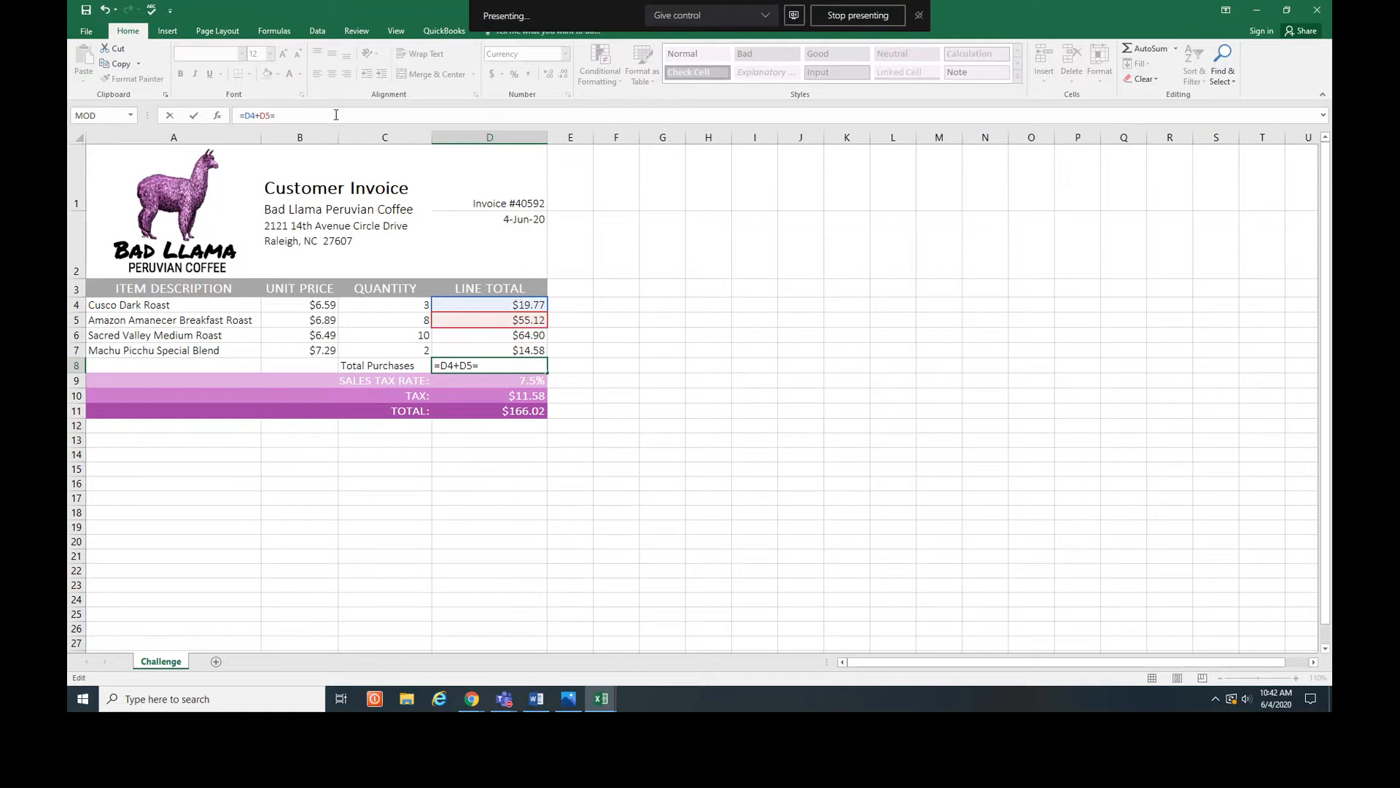
text(D4+D5+D6)
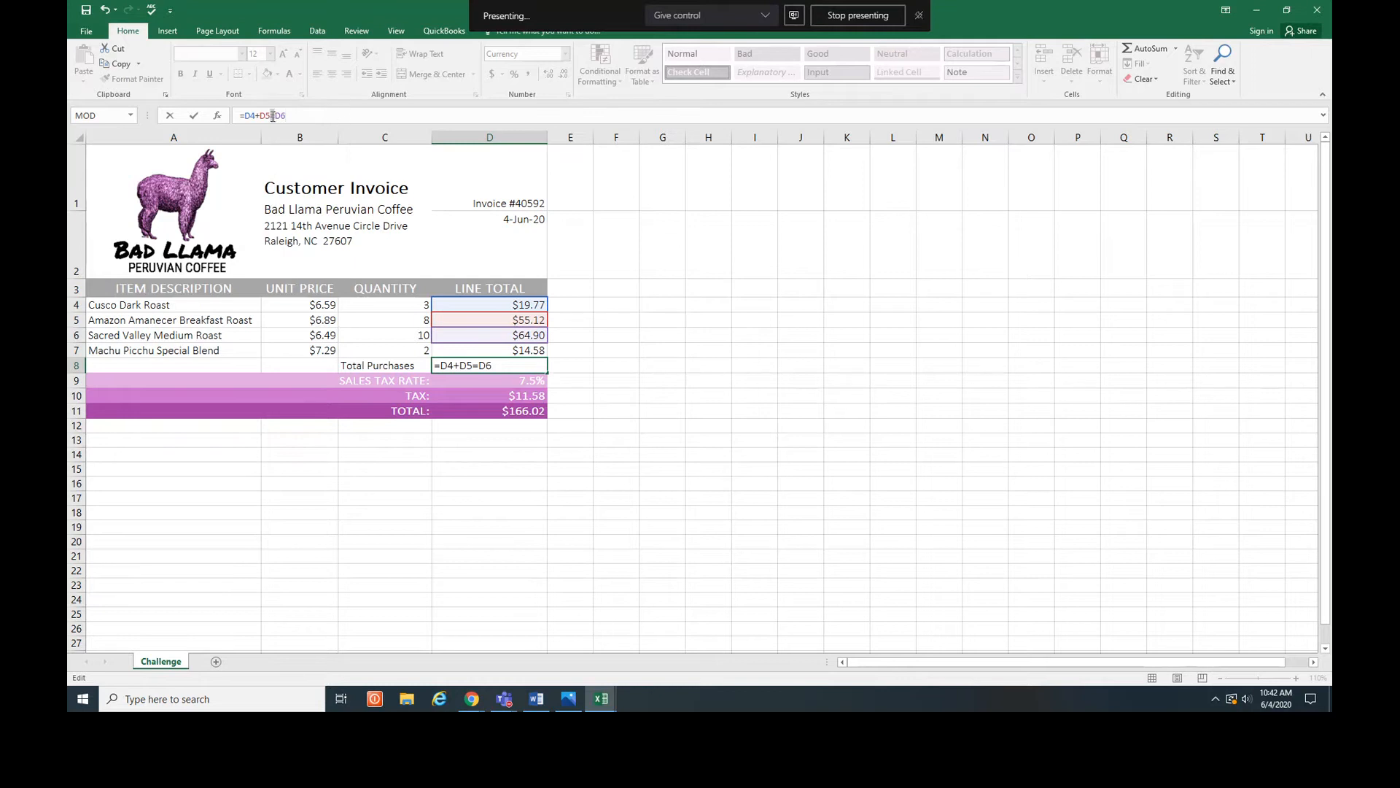
text(+D7)
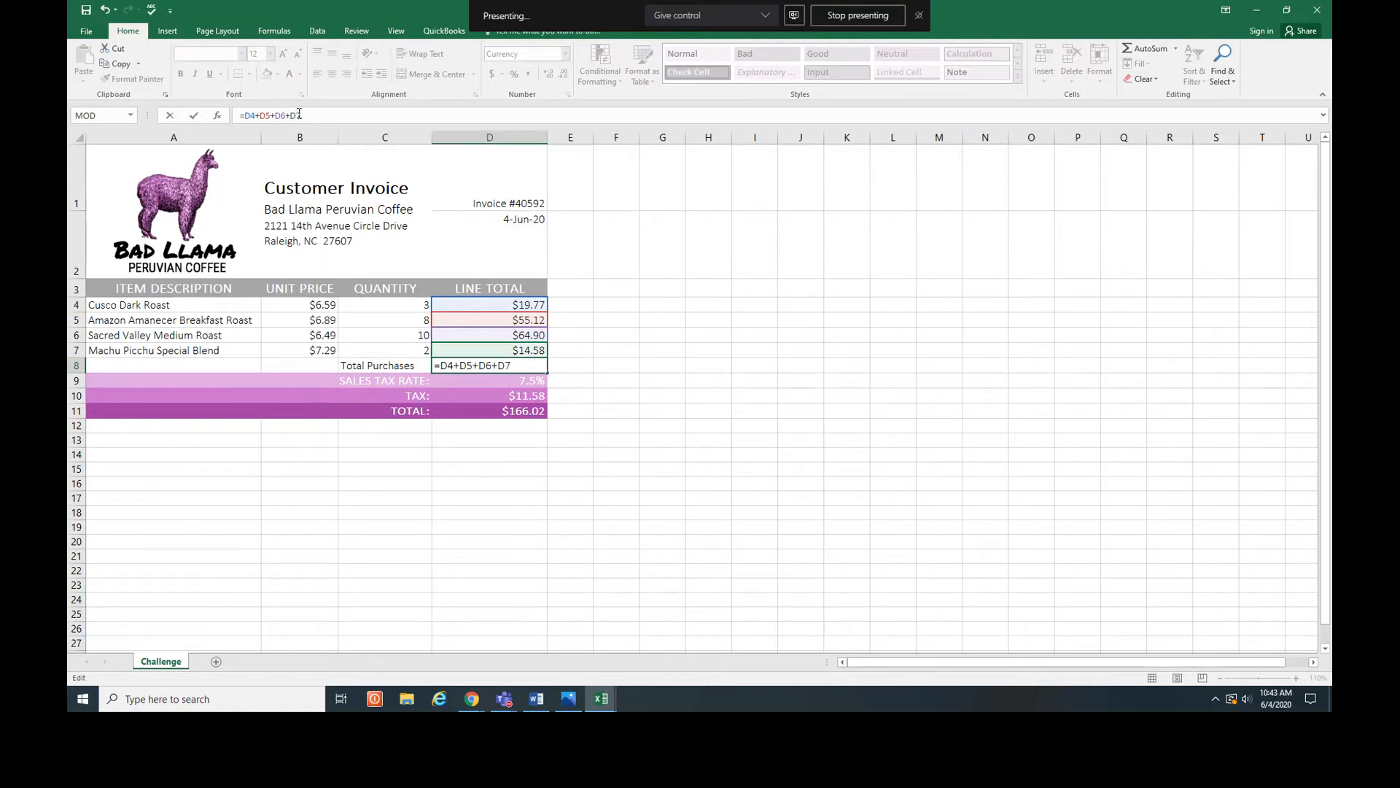
key(Return)
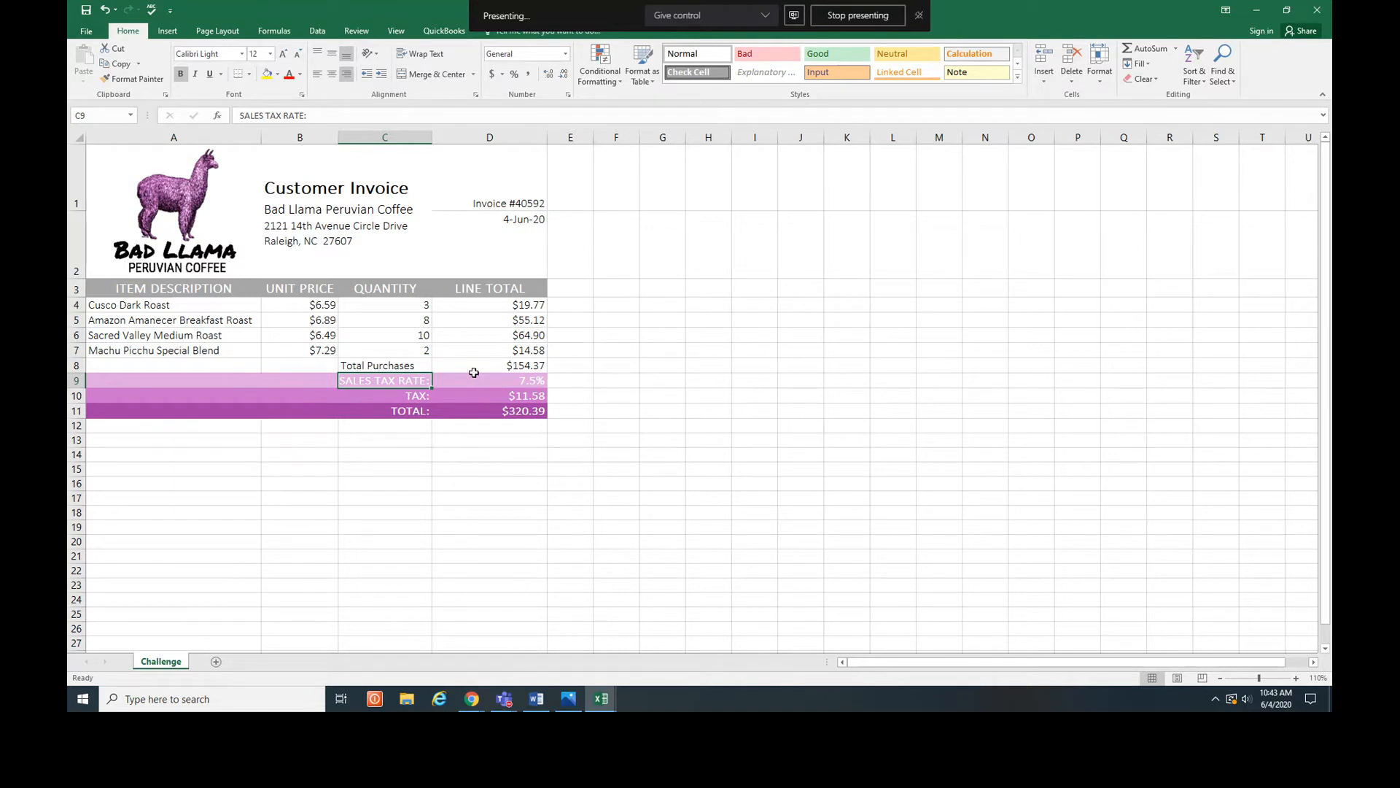
- Examine the total formula in D11, the sales tax rate in D9 and the line total cells D3 to D8
click(507, 413)
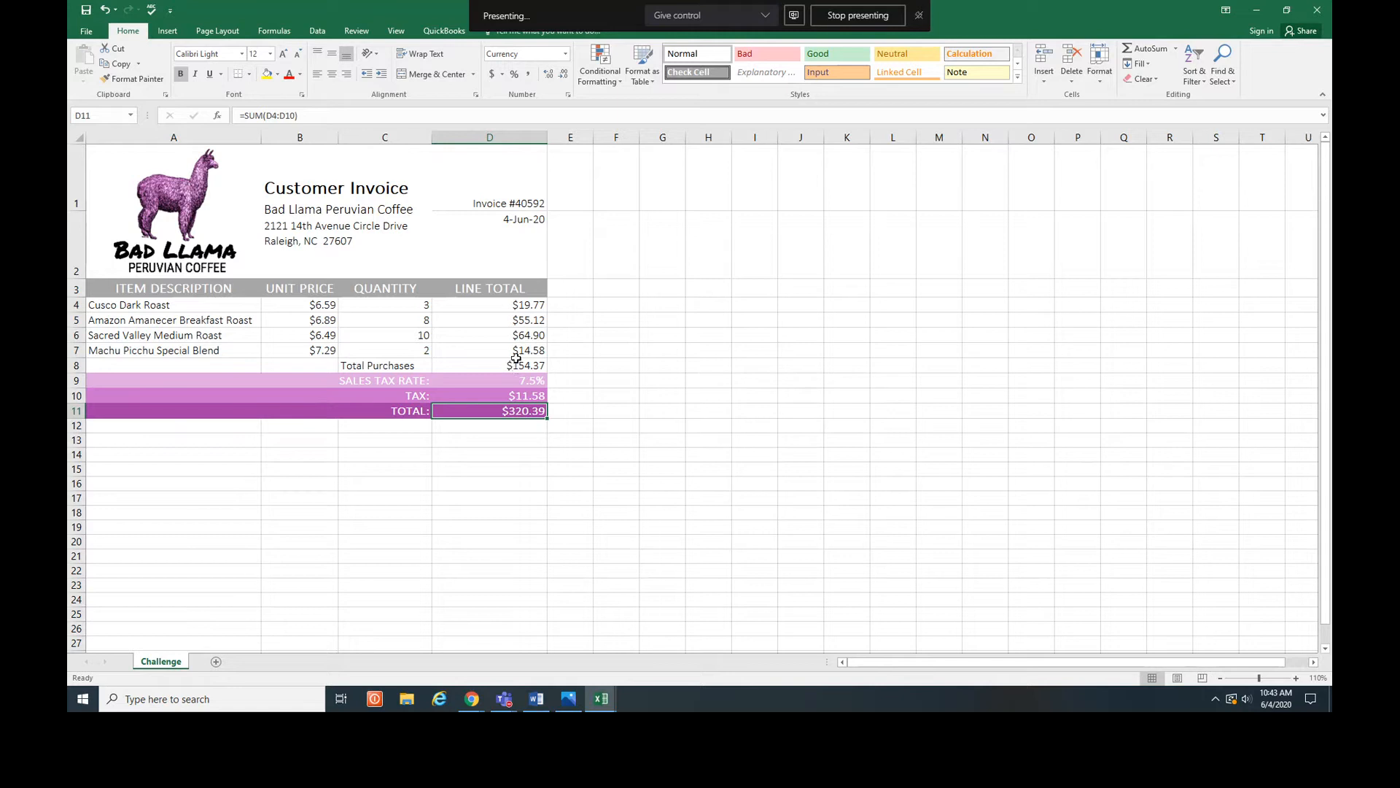
click(528, 382)
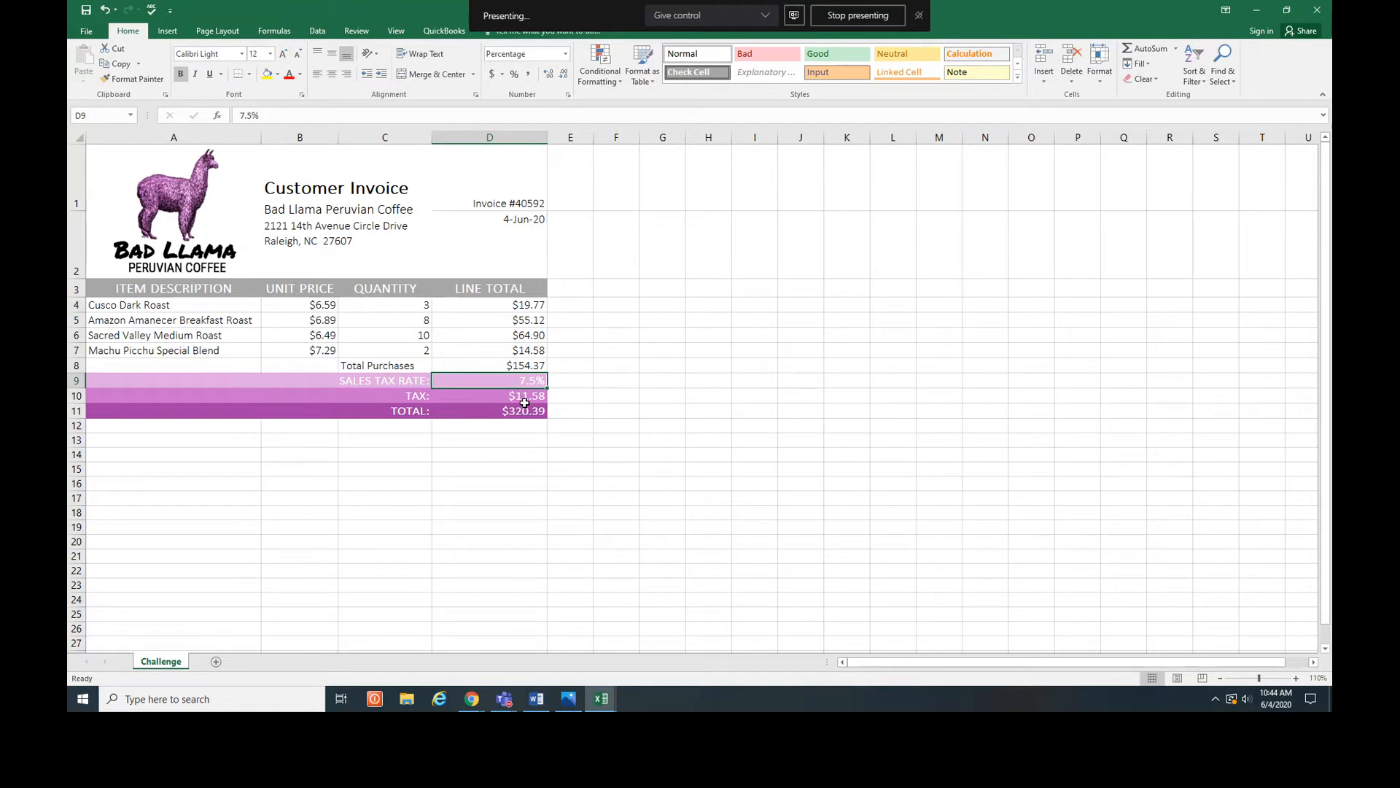
click(523, 307)
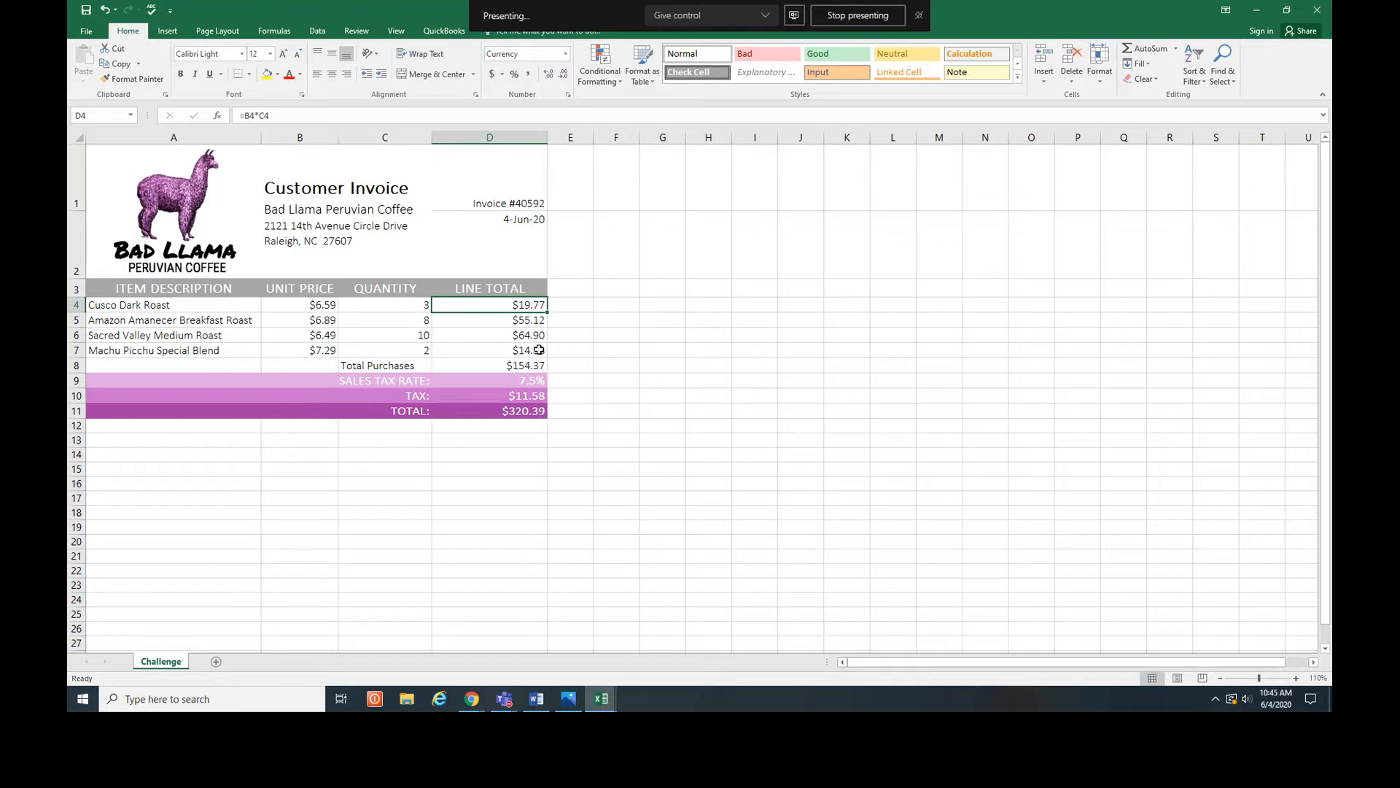
click(536, 288)
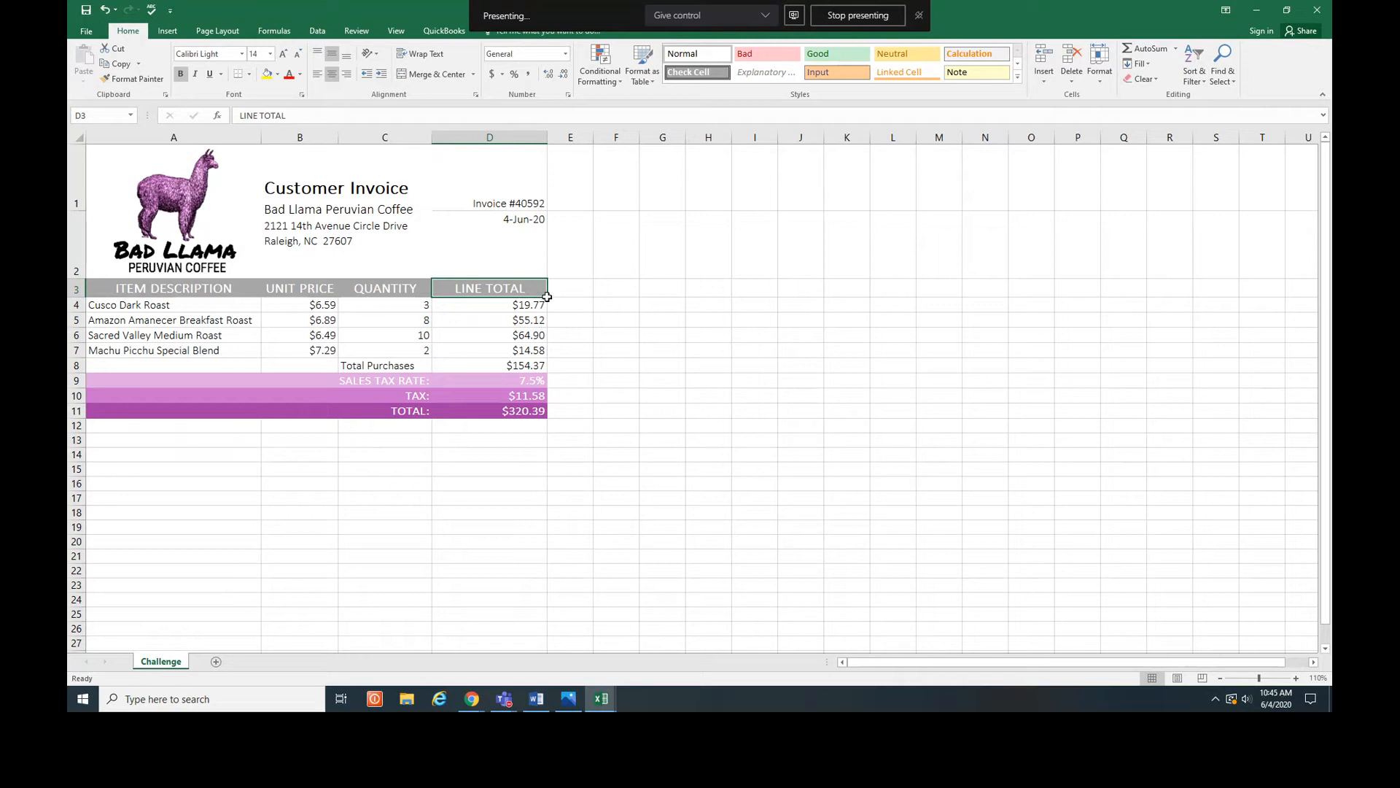
drag(546, 296, 545, 364)
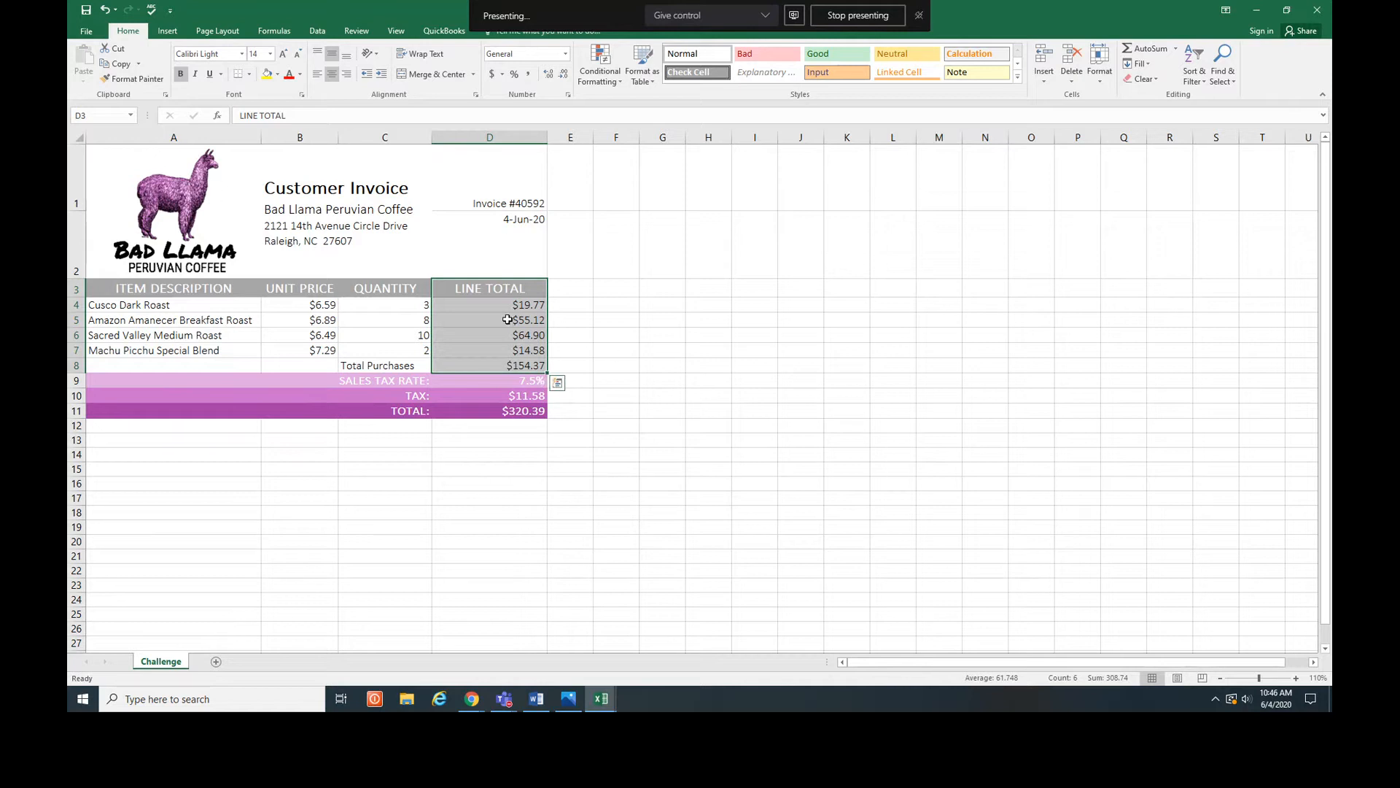
- View the Save As locations and browse dialog for the practice workbook, leaving it without saving
click(86, 33)
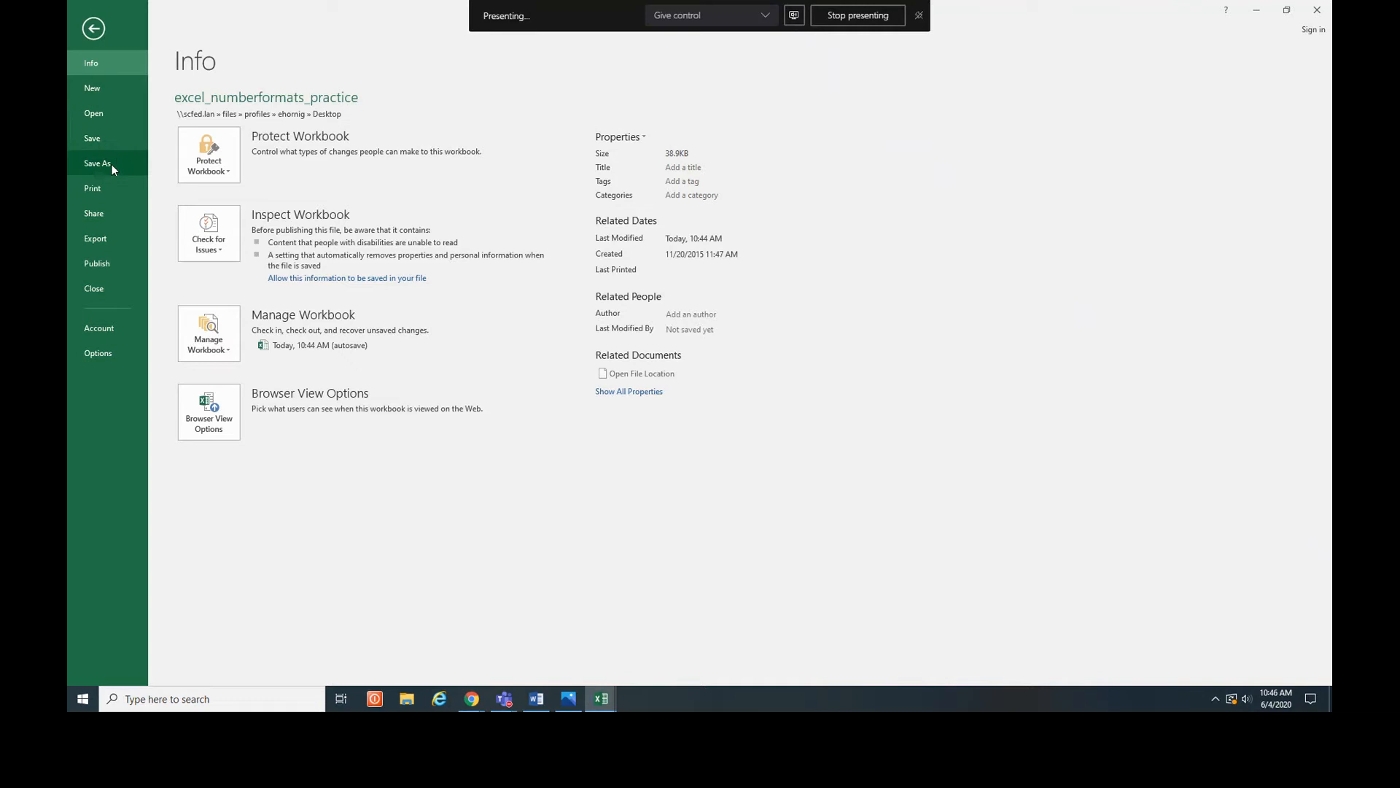
click(102, 164)
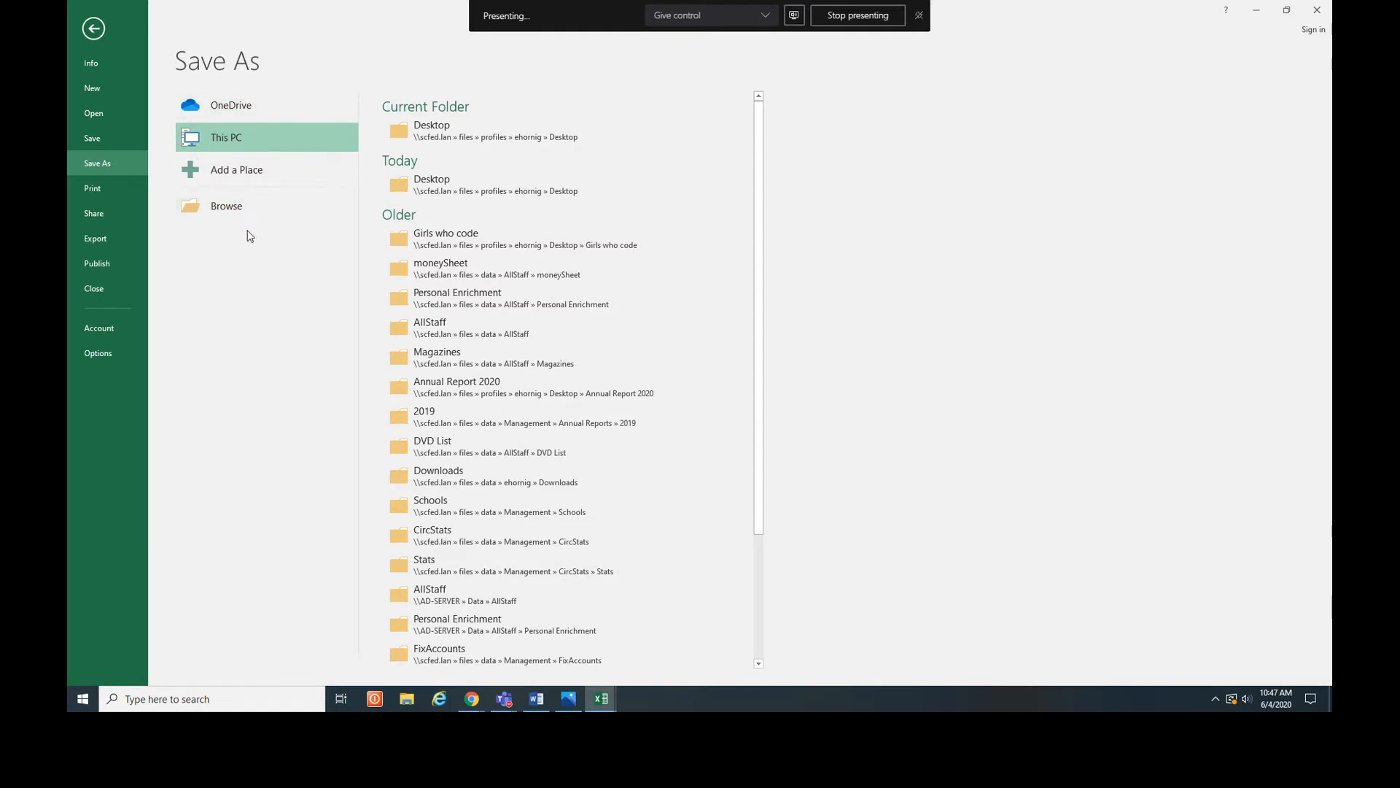
click(230, 207)
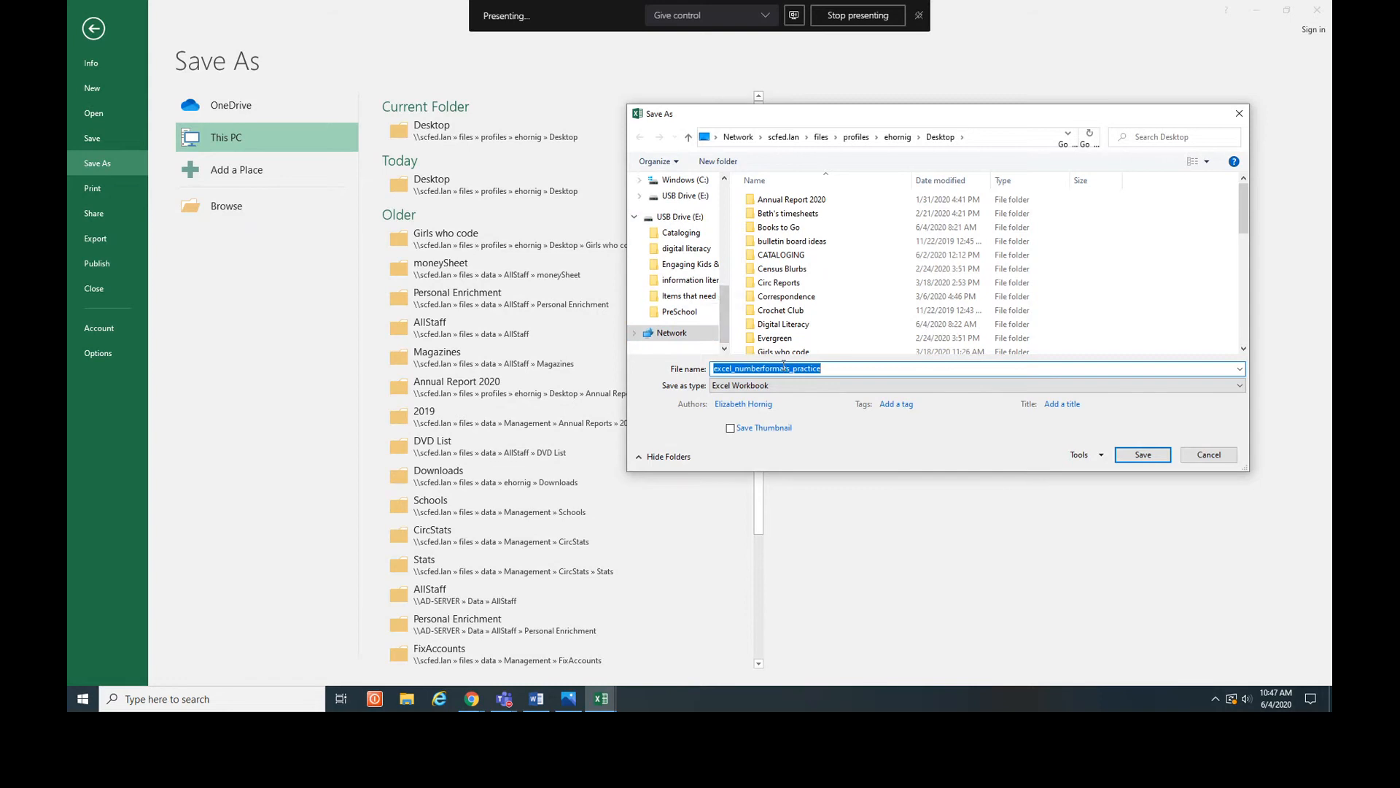
click(1241, 115)
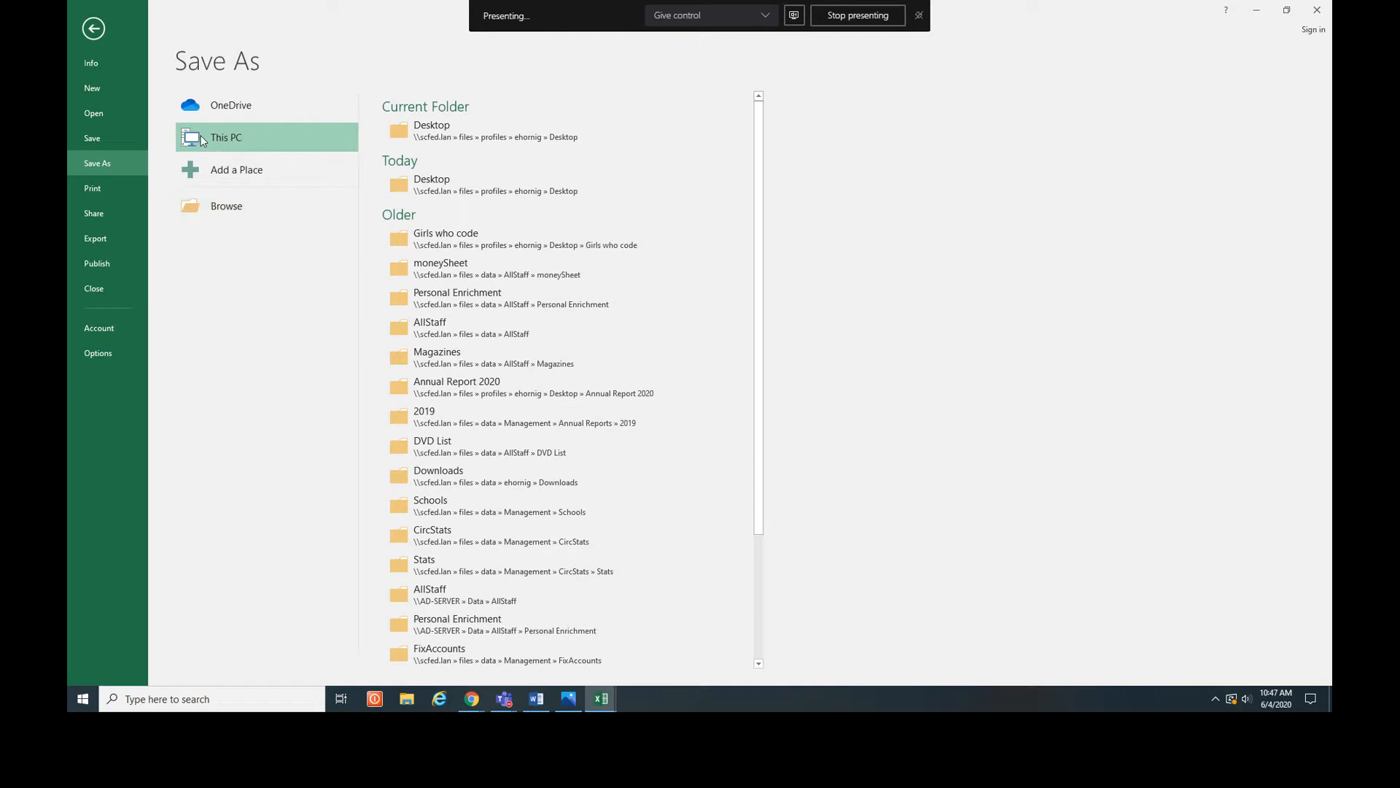
- Start saving the workbook to the Desktop folder and choose PDF as the file type
click(235, 139)
click(537, 142)
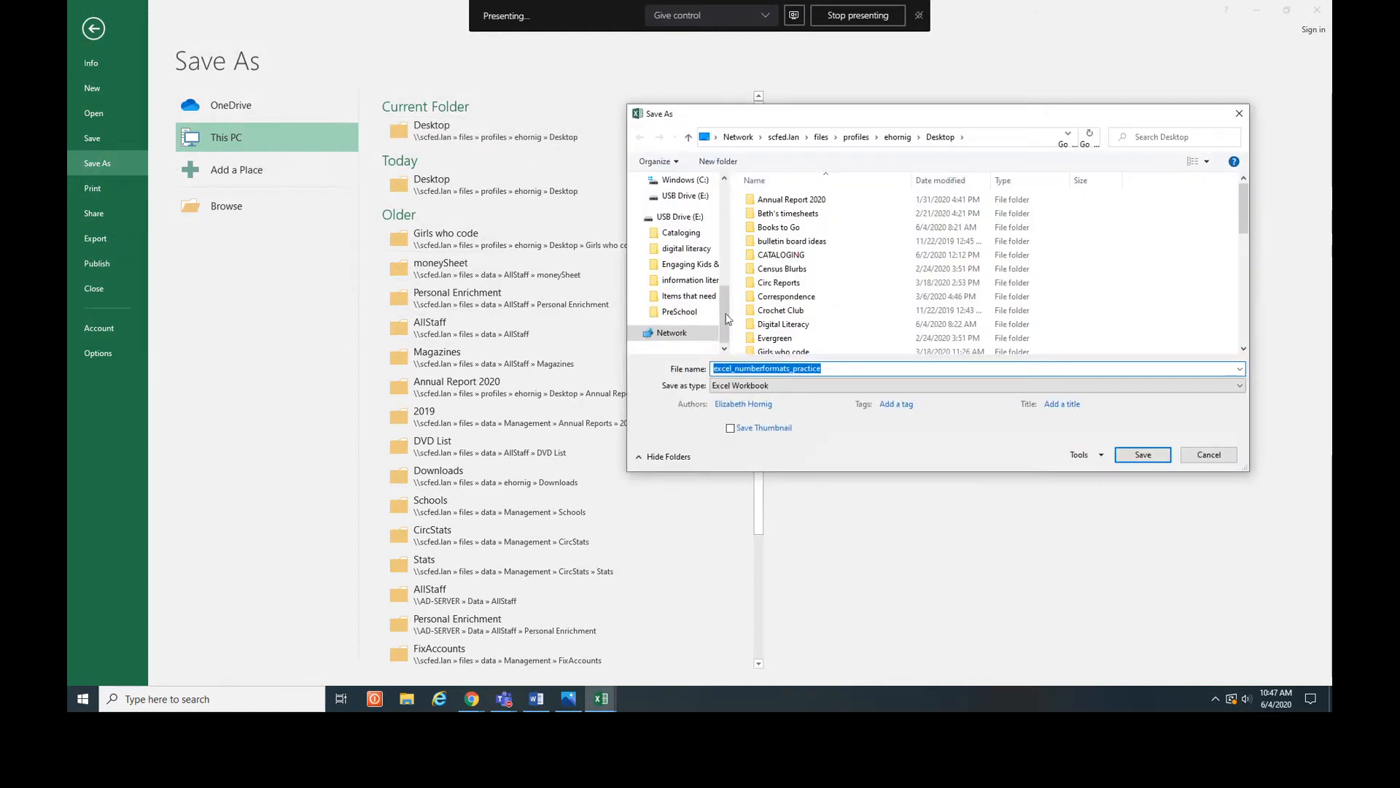
click(1240, 387)
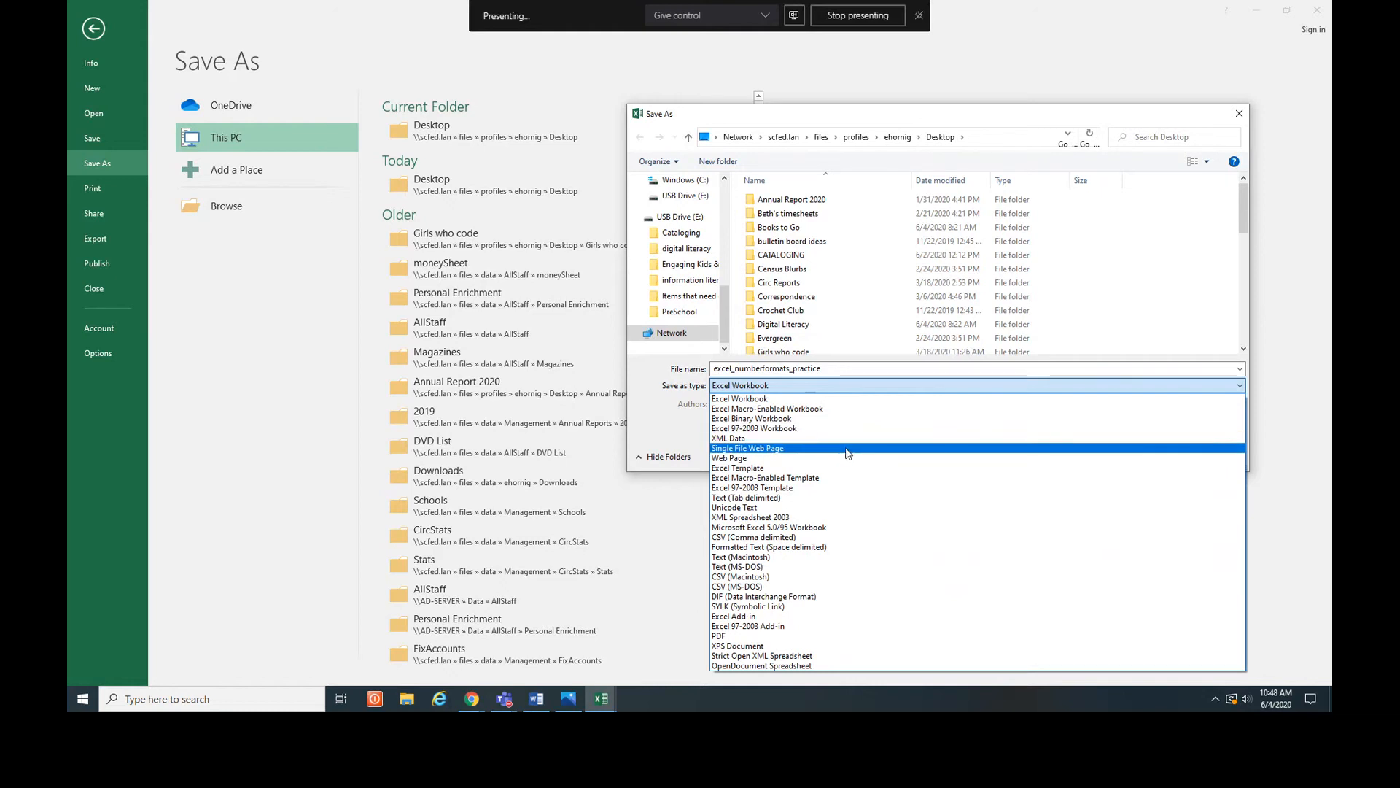
click(724, 636)
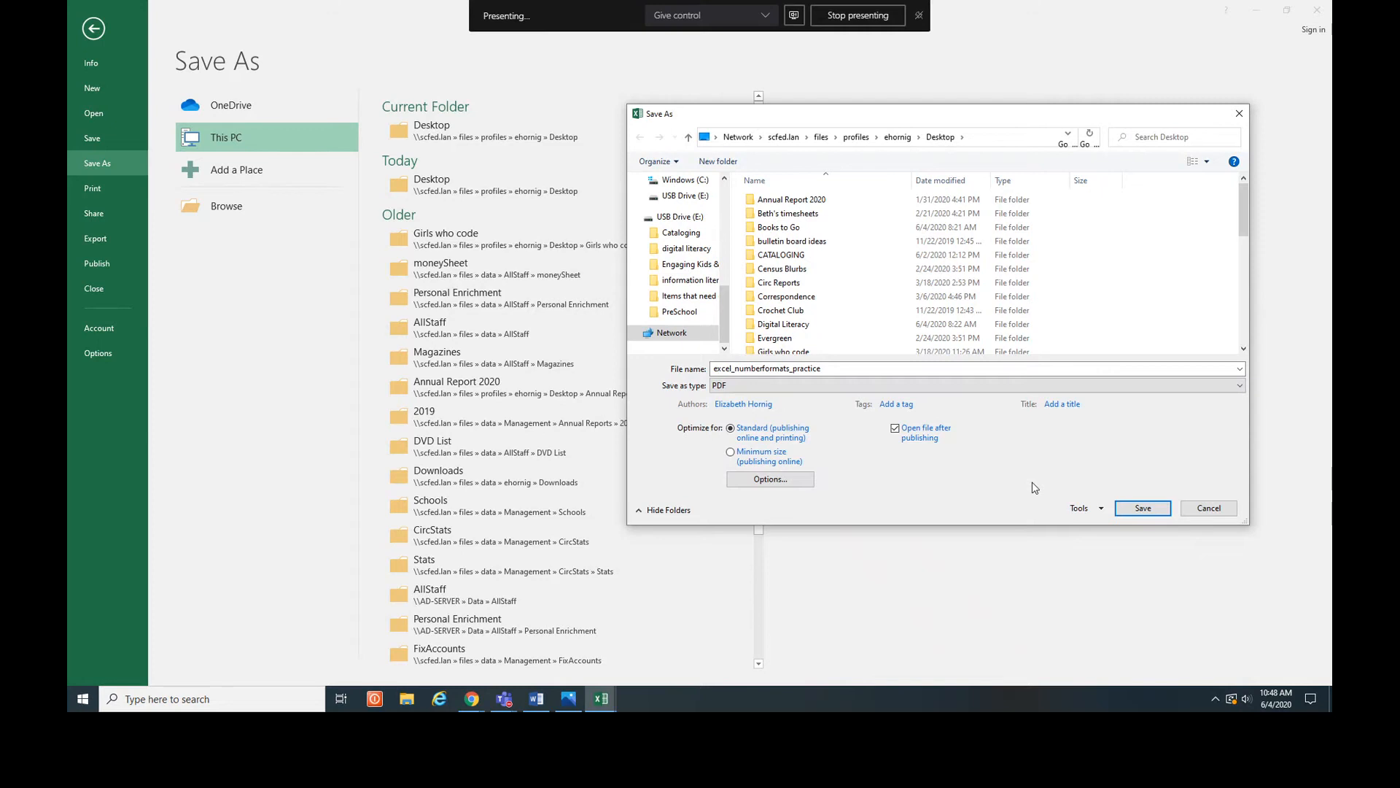
- Review the PDF publishing options, cancel them and close the Save As dialog without saving
click(775, 479)
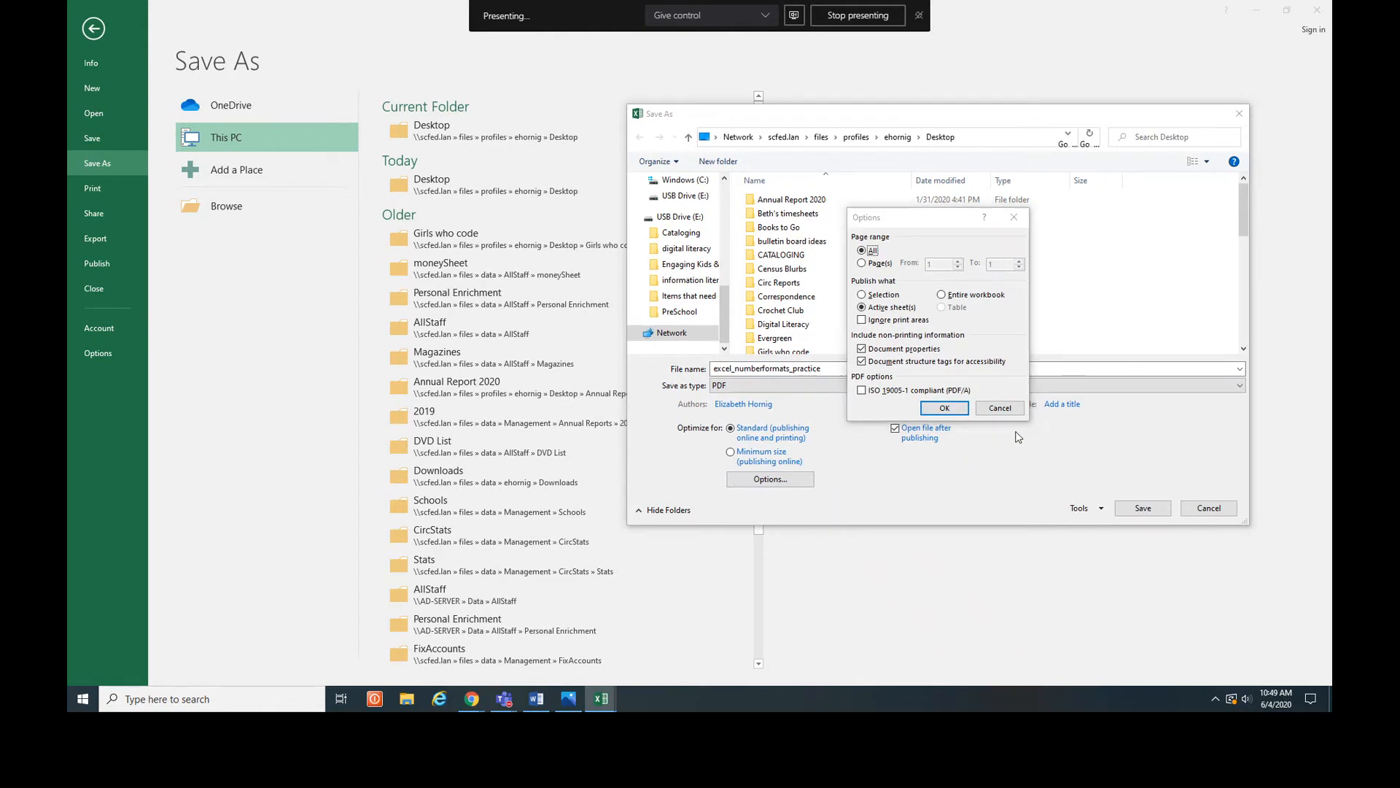
click(1000, 408)
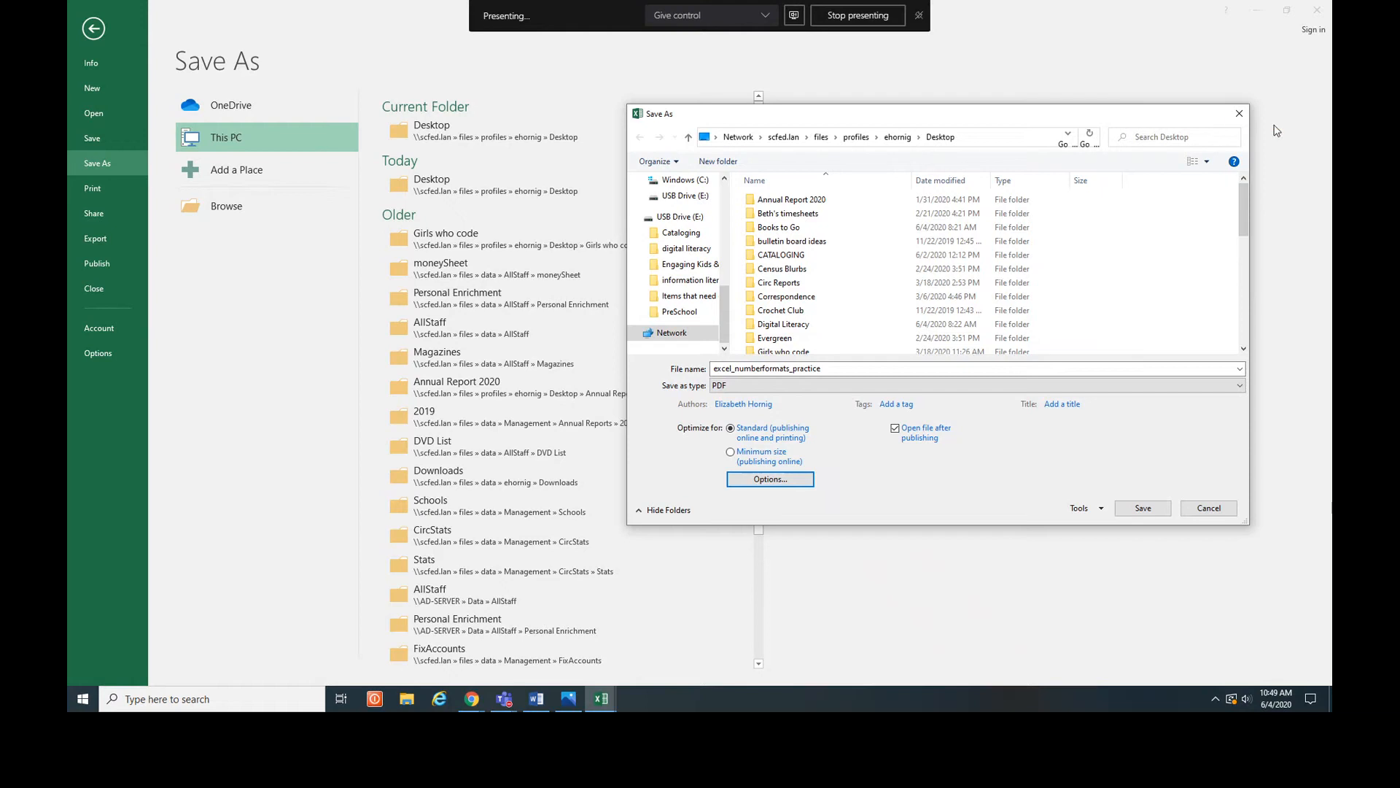
click(1240, 114)
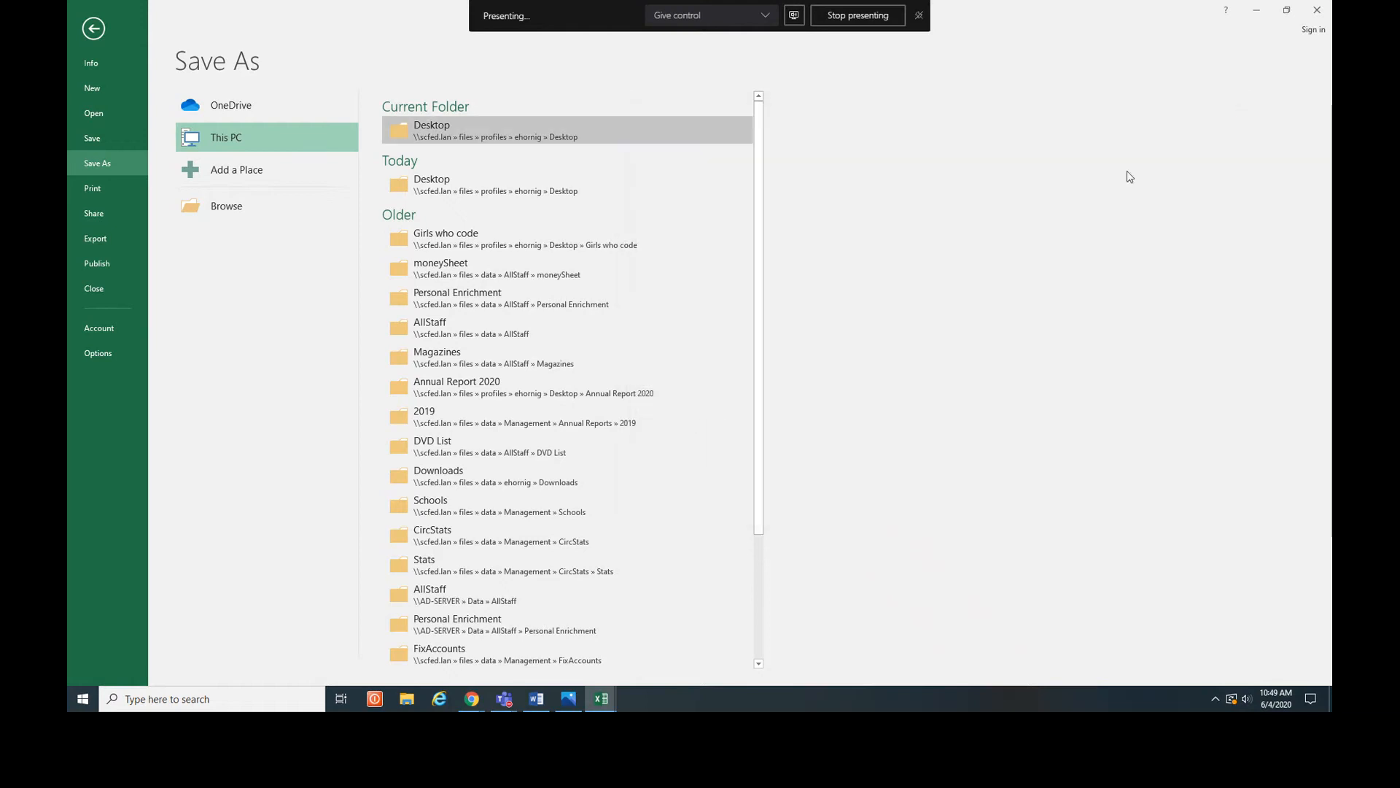
- Switch to the browser's Page Layout and Printing lesson and play its video in full screen
click(1266, 16)
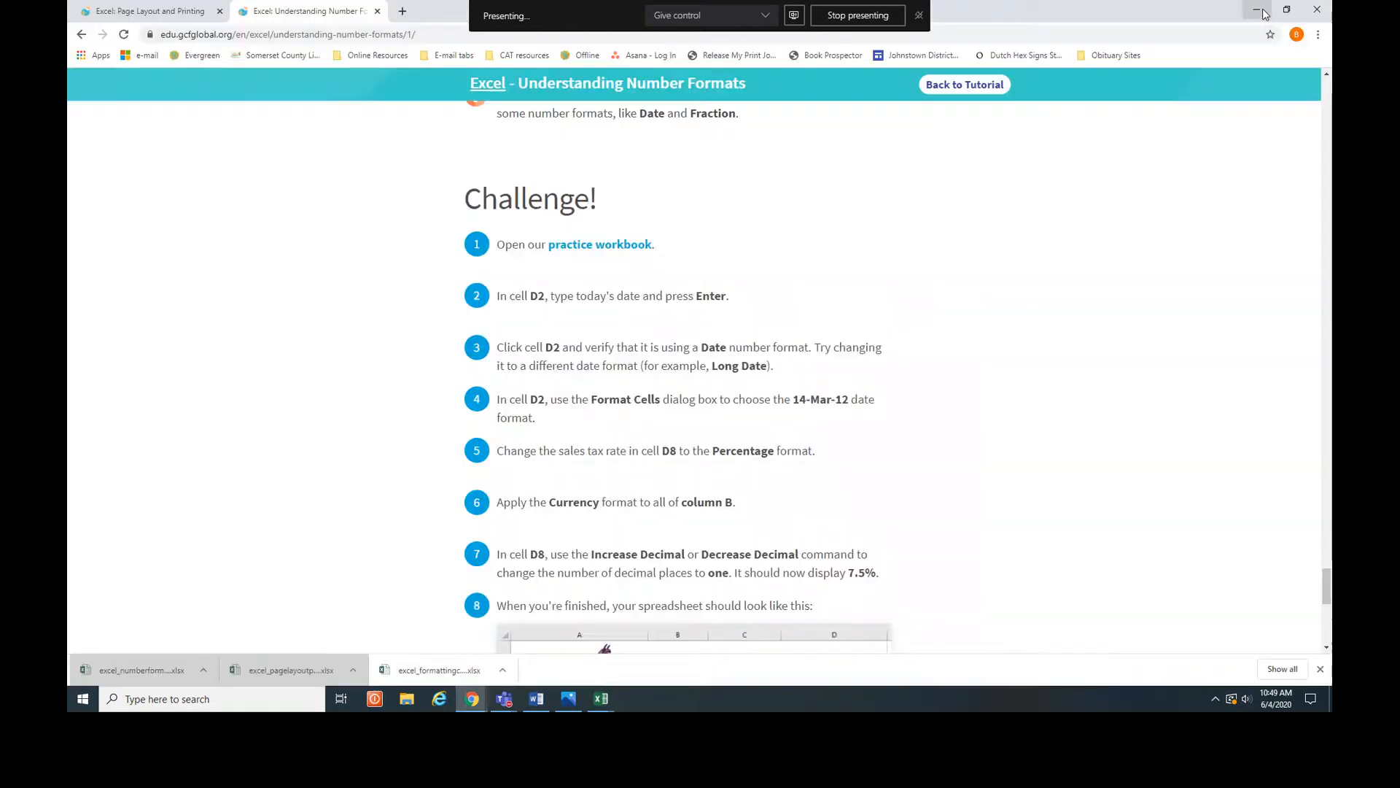
click(175, 13)
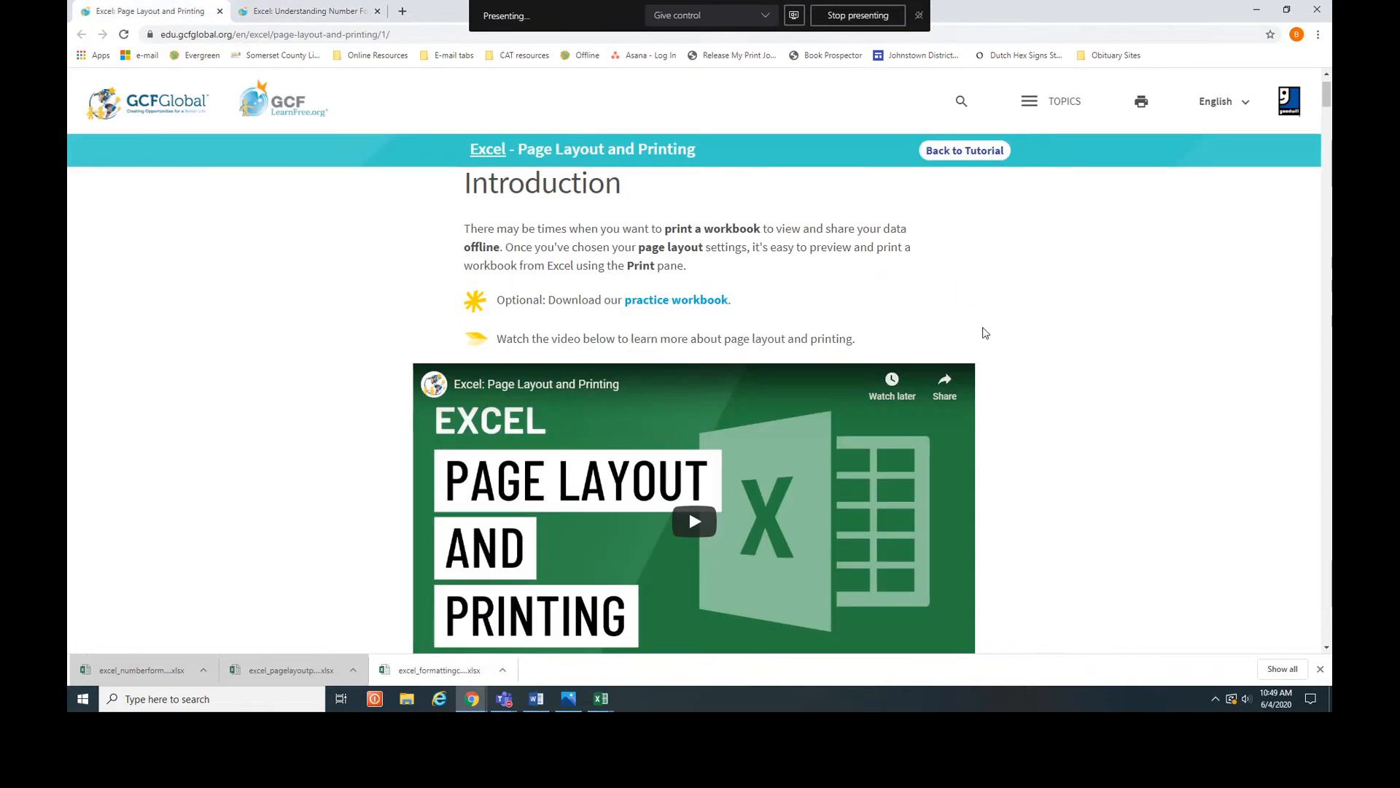
scroll(1014, 332, down, 2)
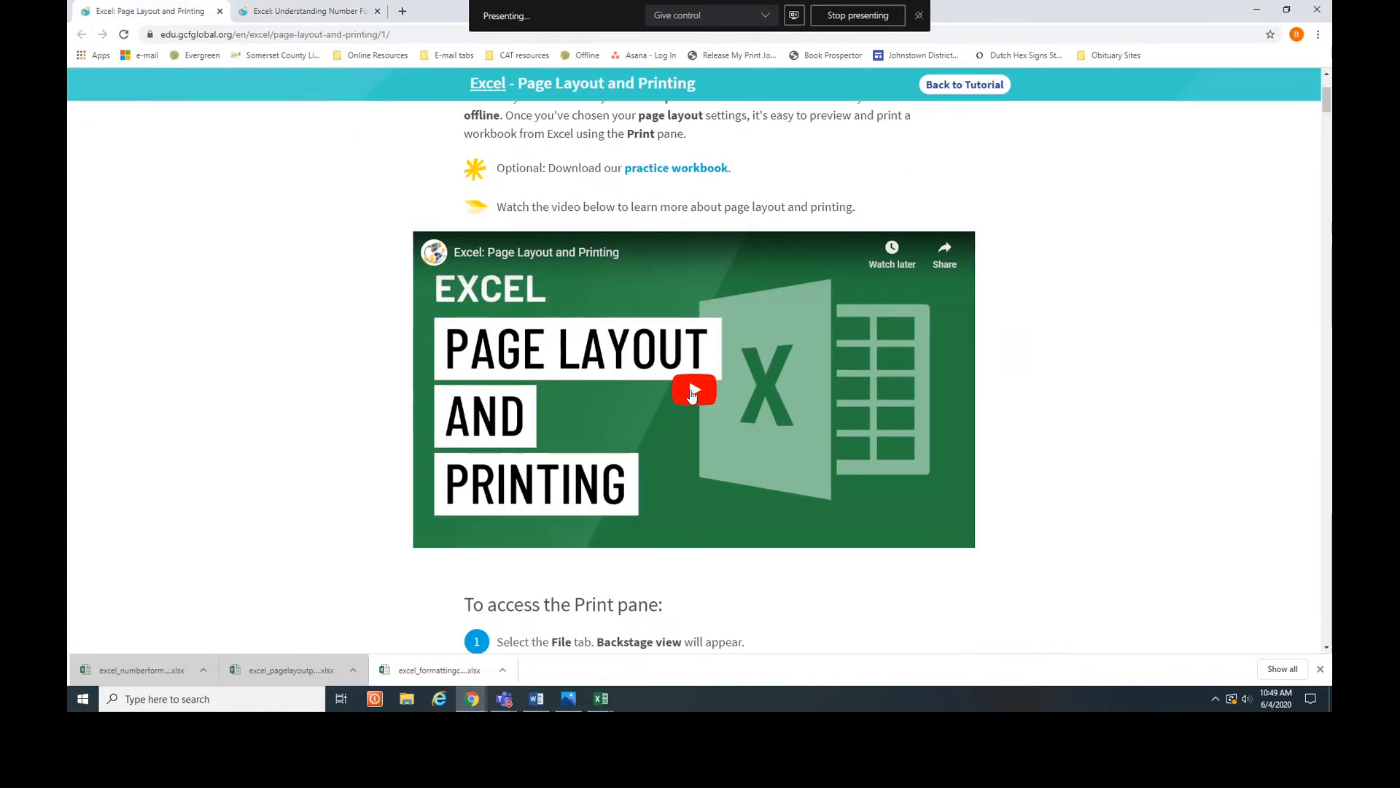
click(692, 393)
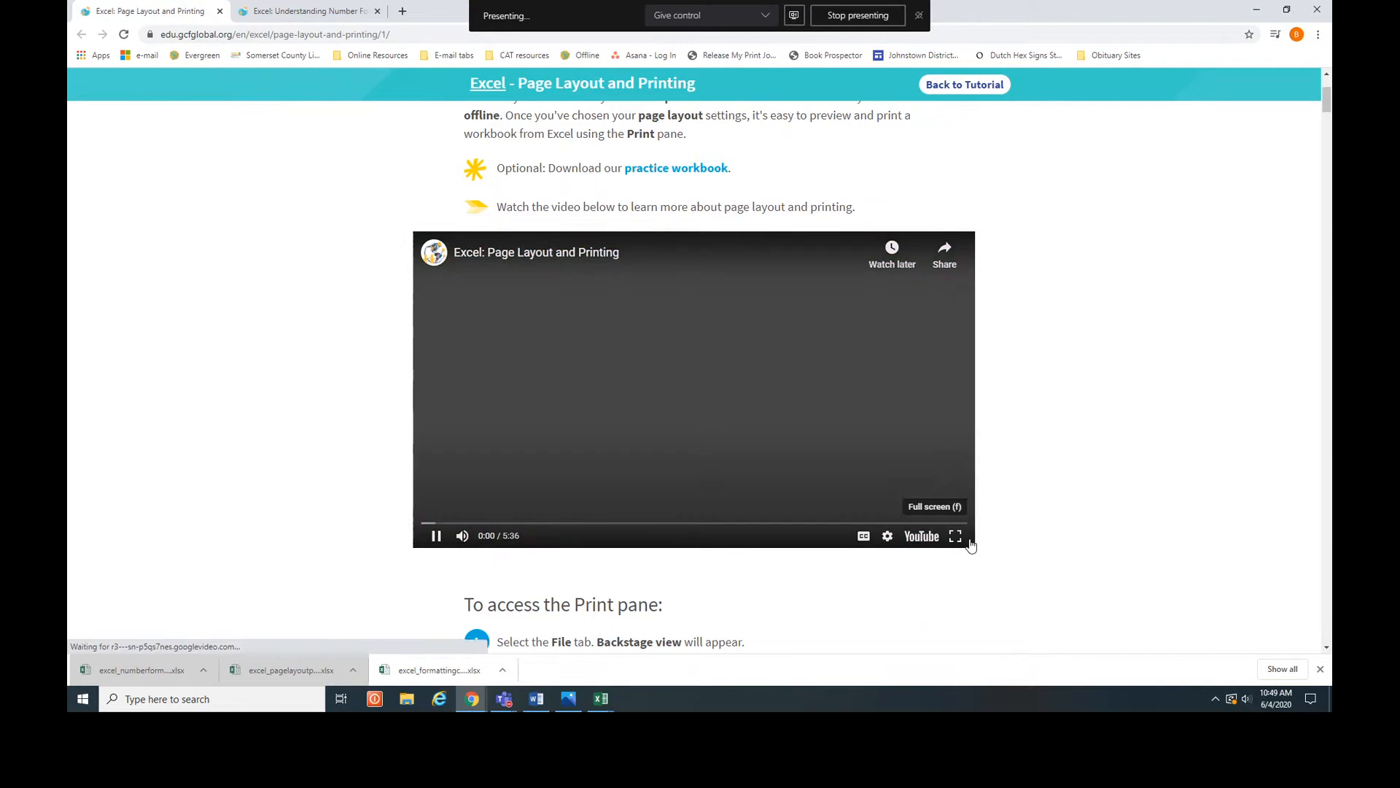
click(955, 536)
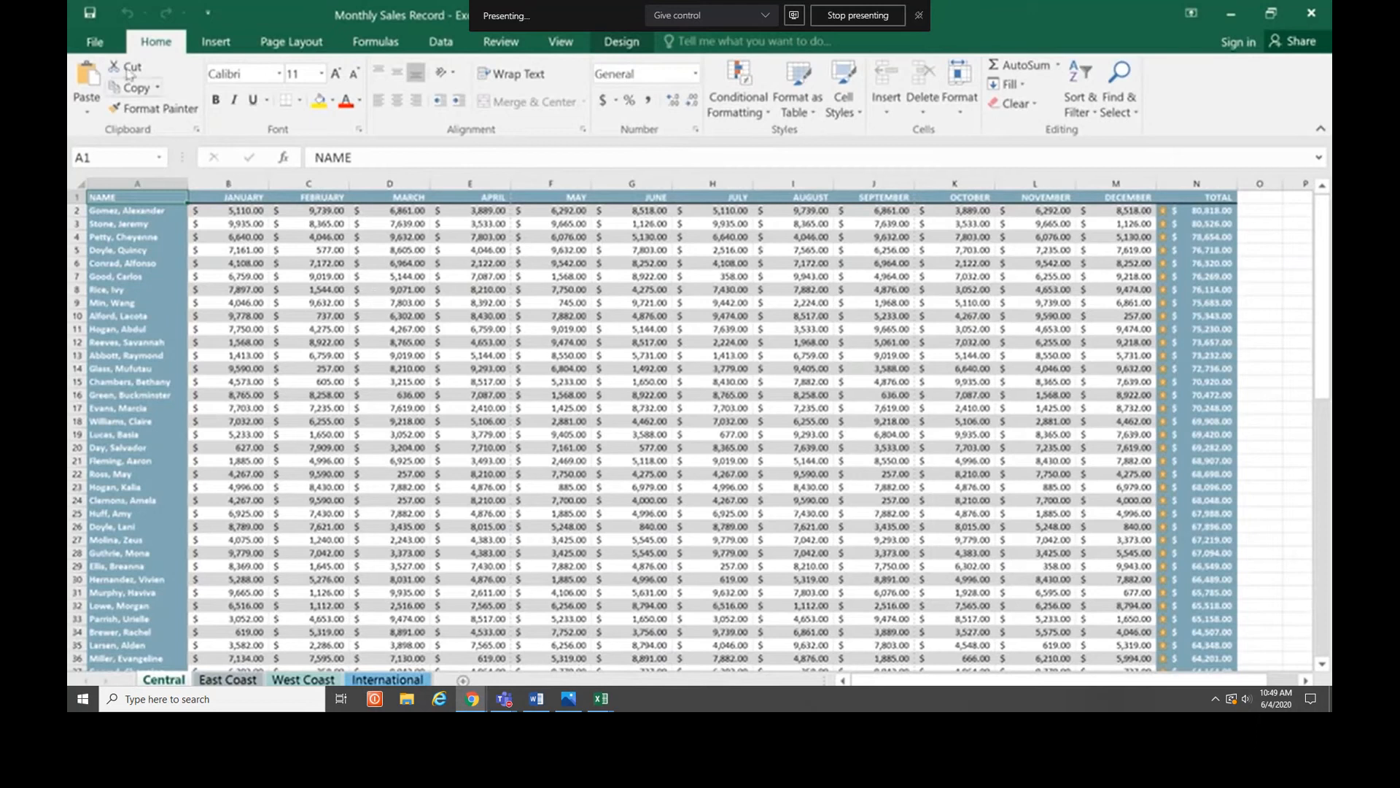
- Open the print settings of the Monthly Sales Record workbook and set the number of copies to 3
click(102, 44)
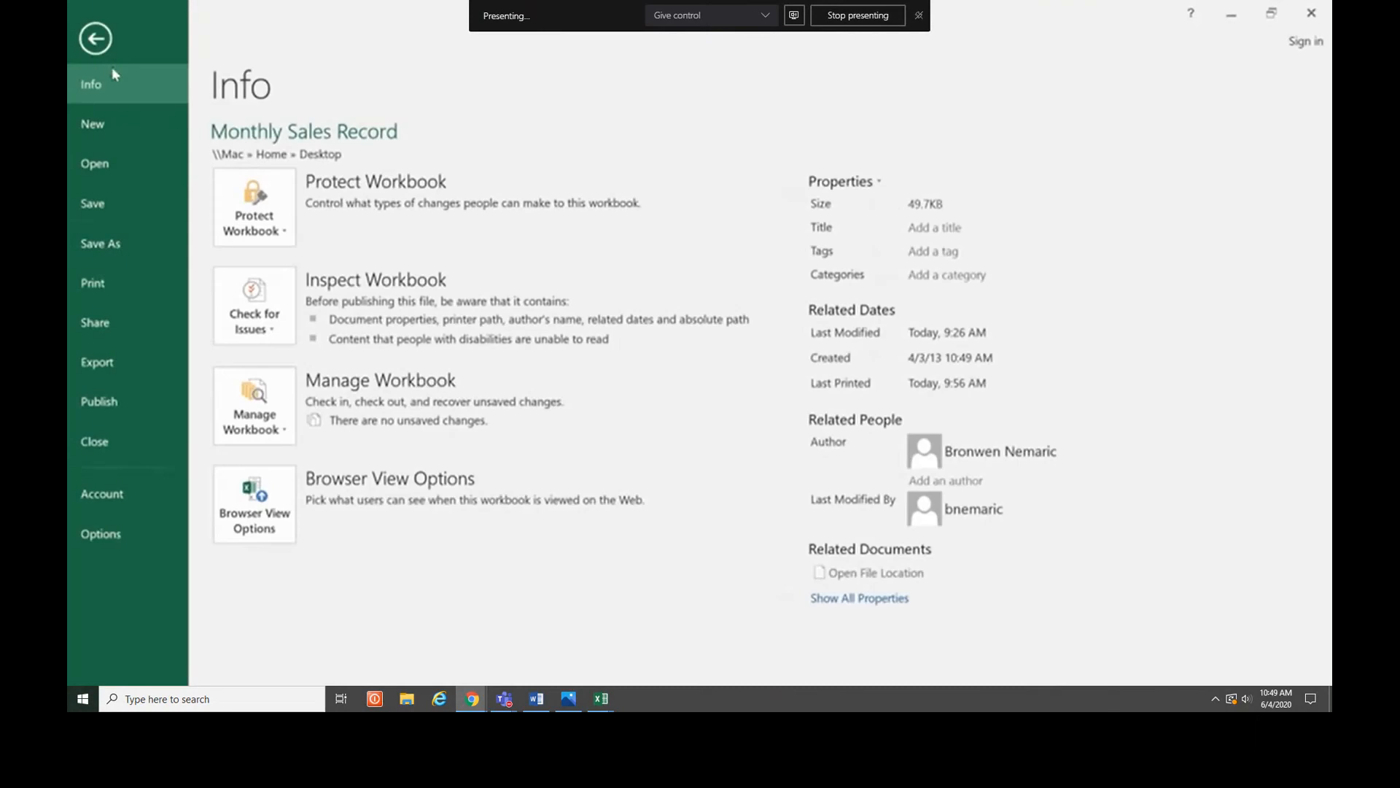
click(115, 276)
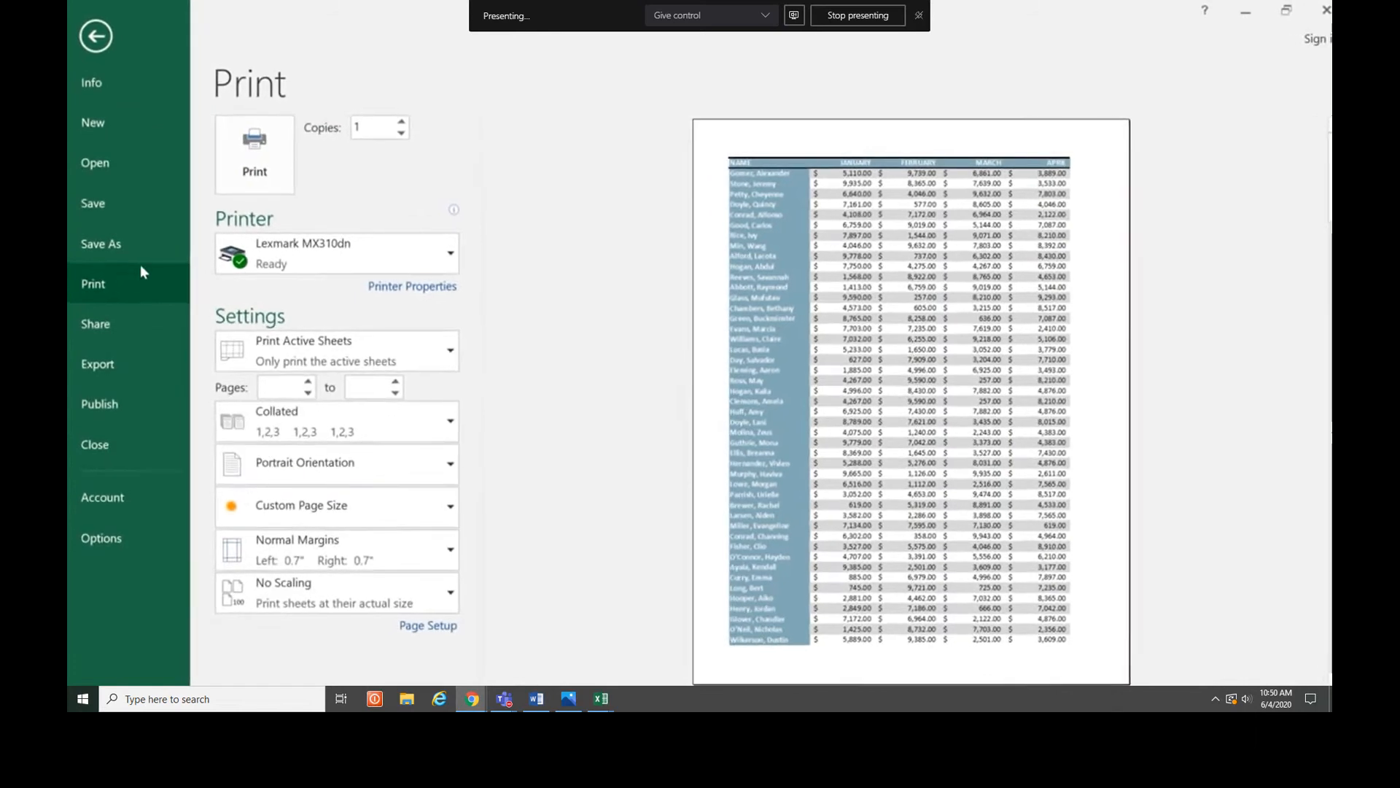
click(415, 114)
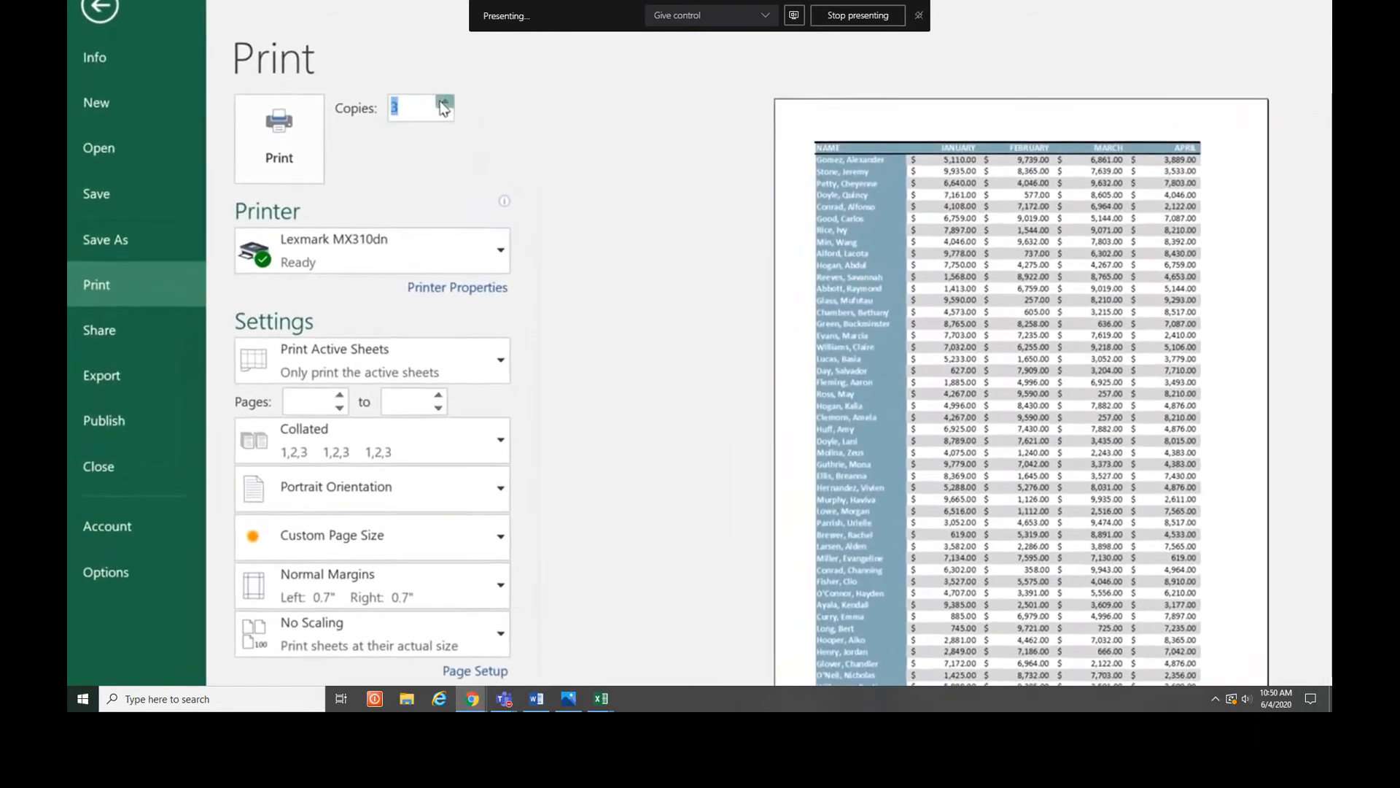
click(416, 114)
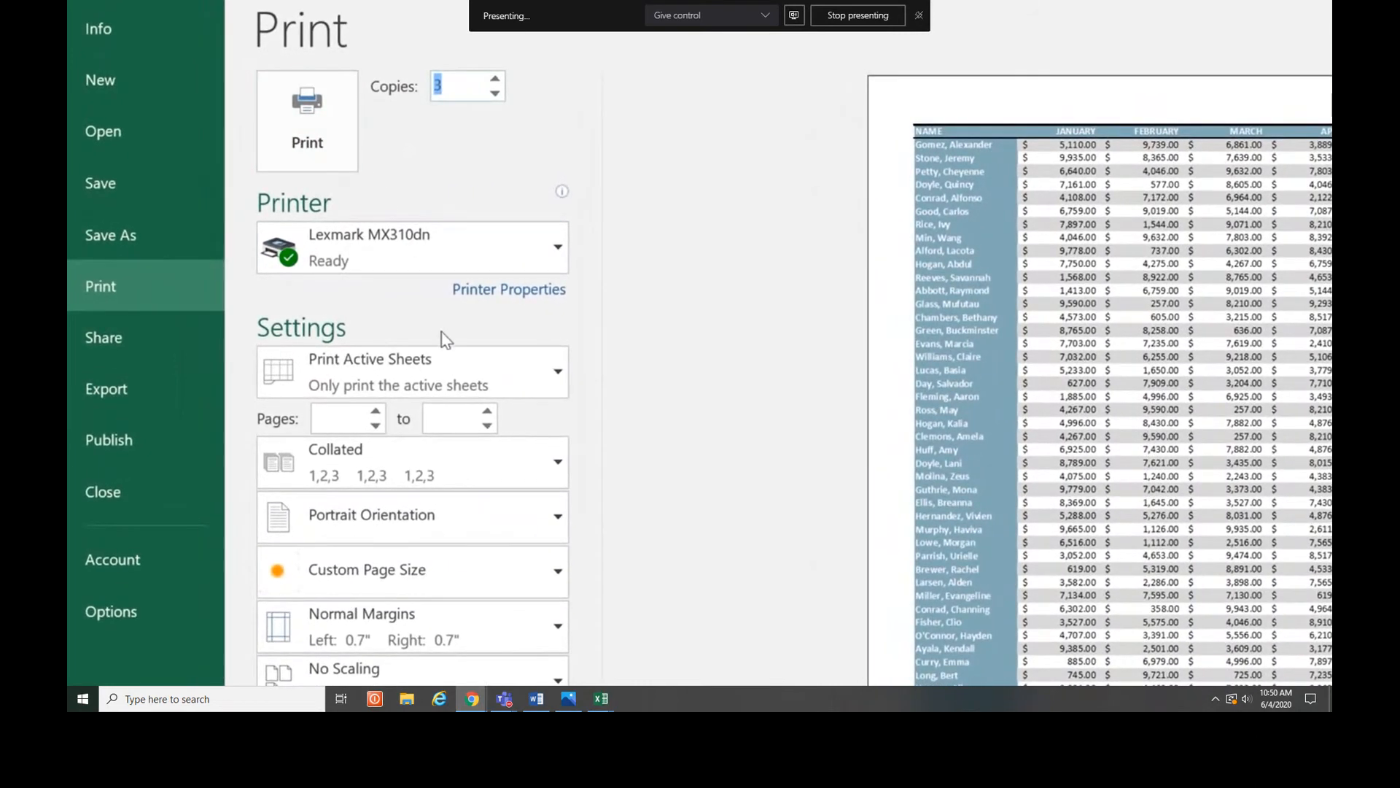
- Select the Central, East Coast and West Coast sheets together as the active sheets for printing
click(445, 357)
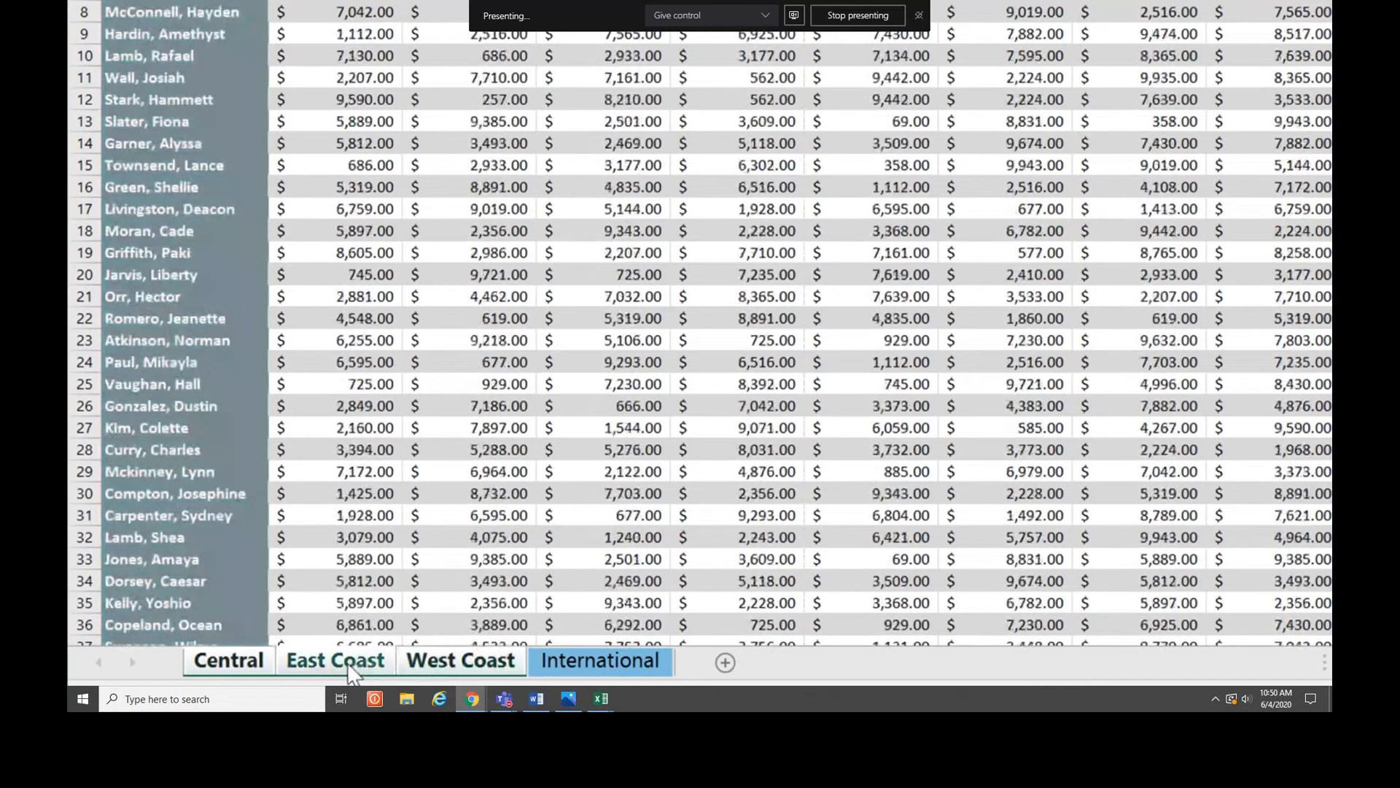
click(259, 664)
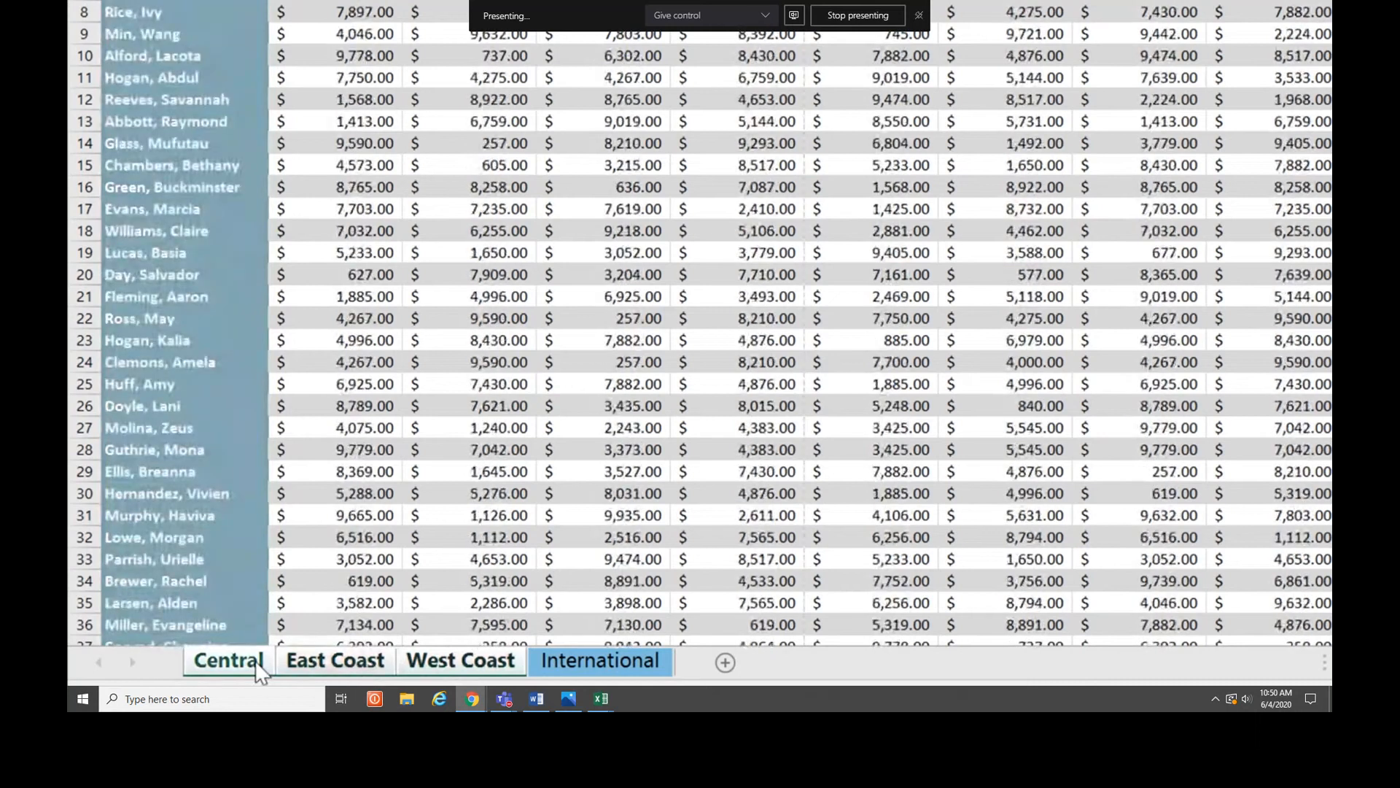
ctrl+click(335, 664)
ctrl+click(458, 662)
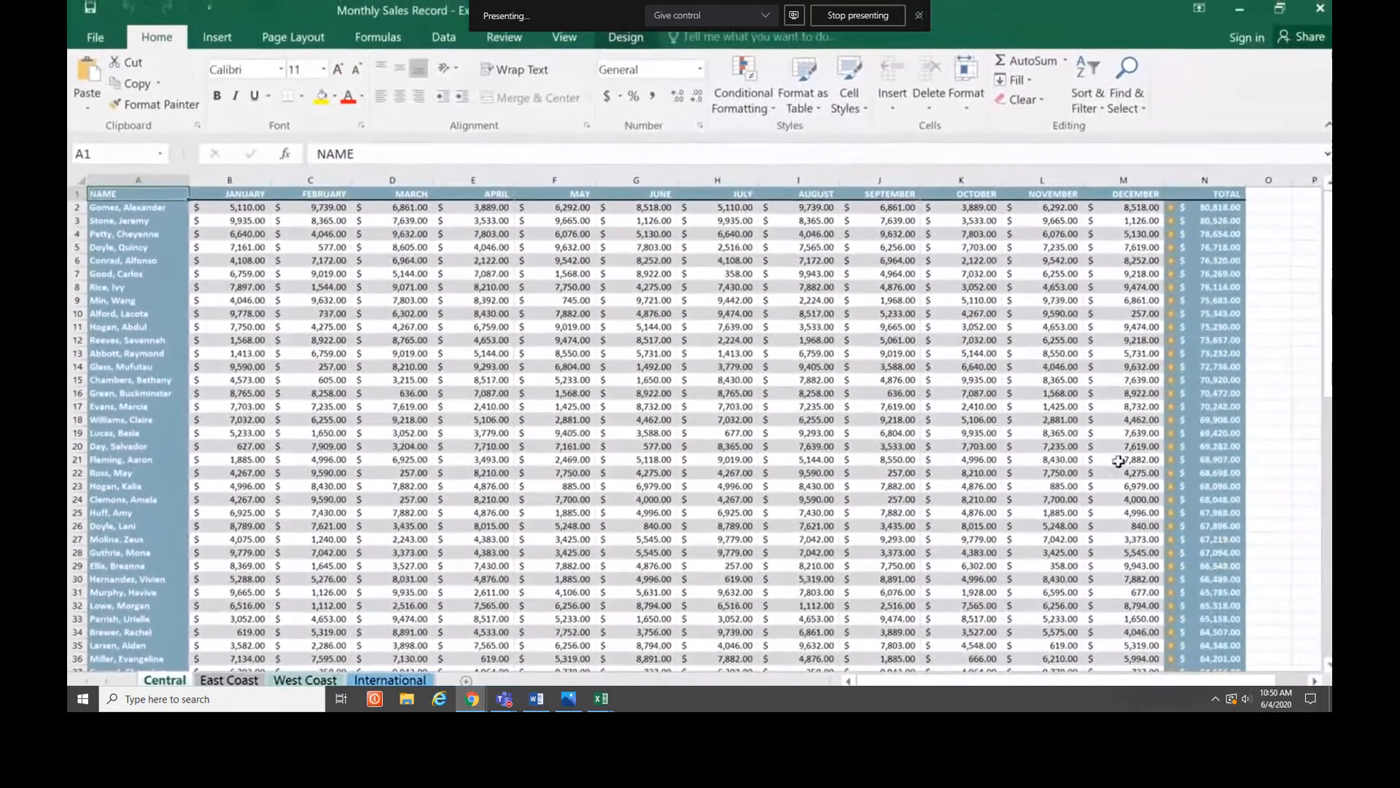
- Set up printing of only the selected range A1:N41 of the Central sheet, using Print Selection and Landscape Orientation
drag(1318, 394, 1317, 451)
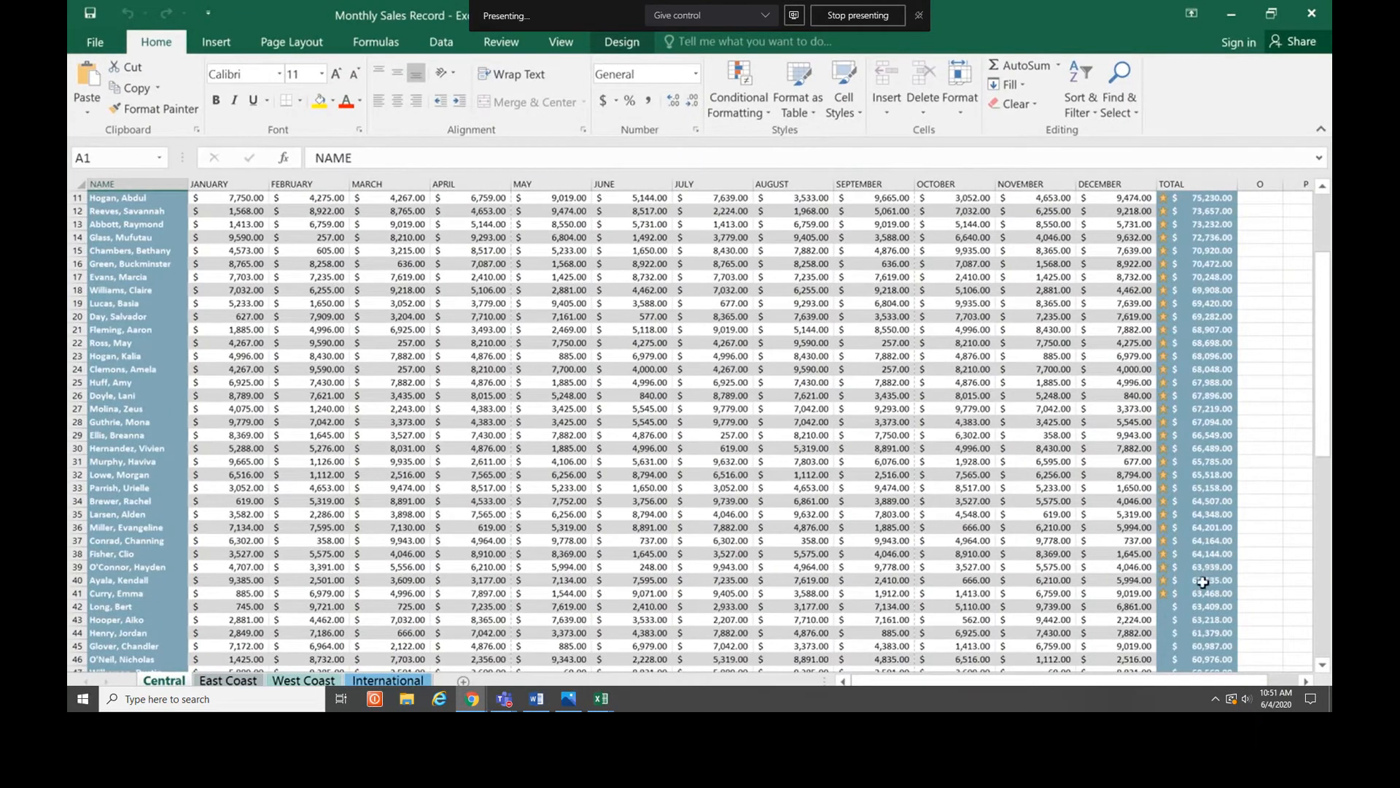
drag(1199, 593, 170, 177)
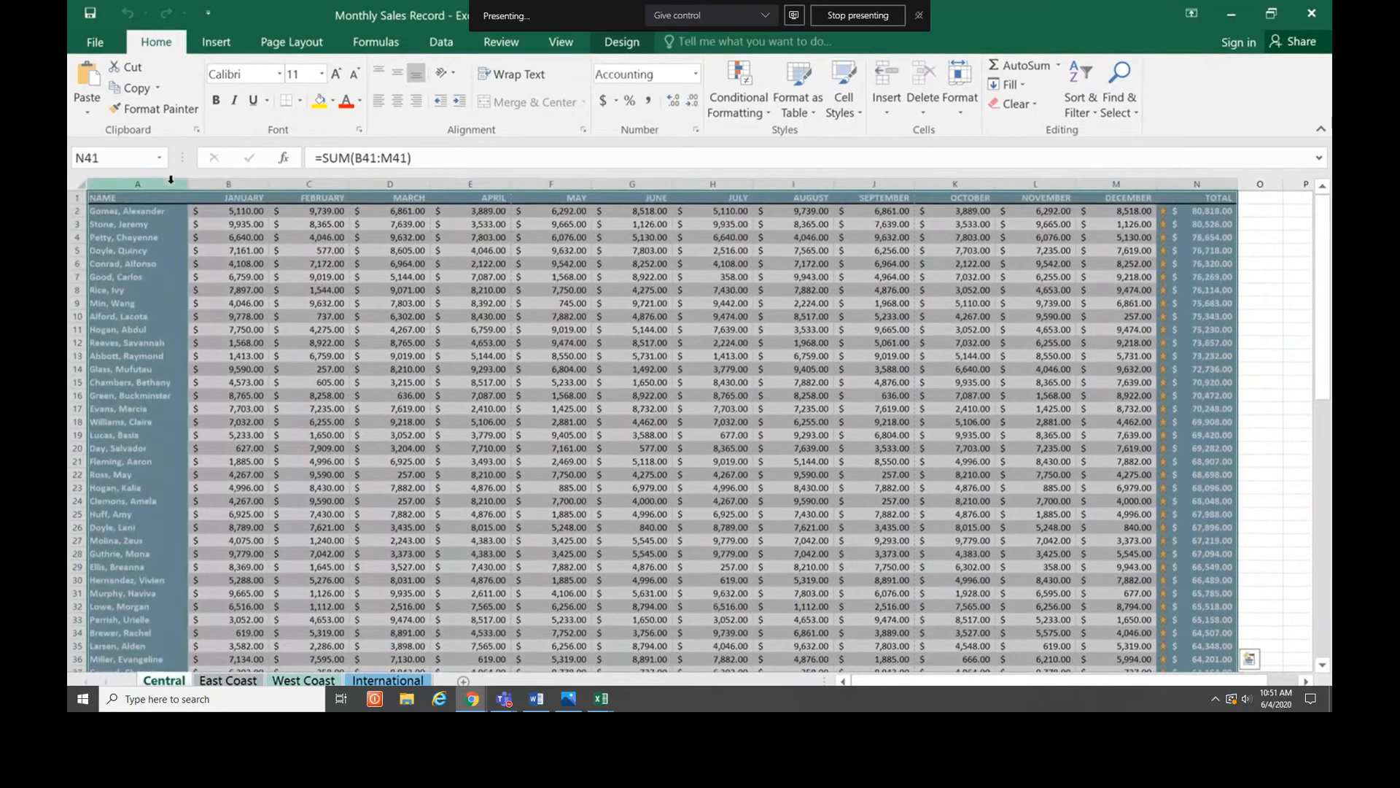
click(94, 44)
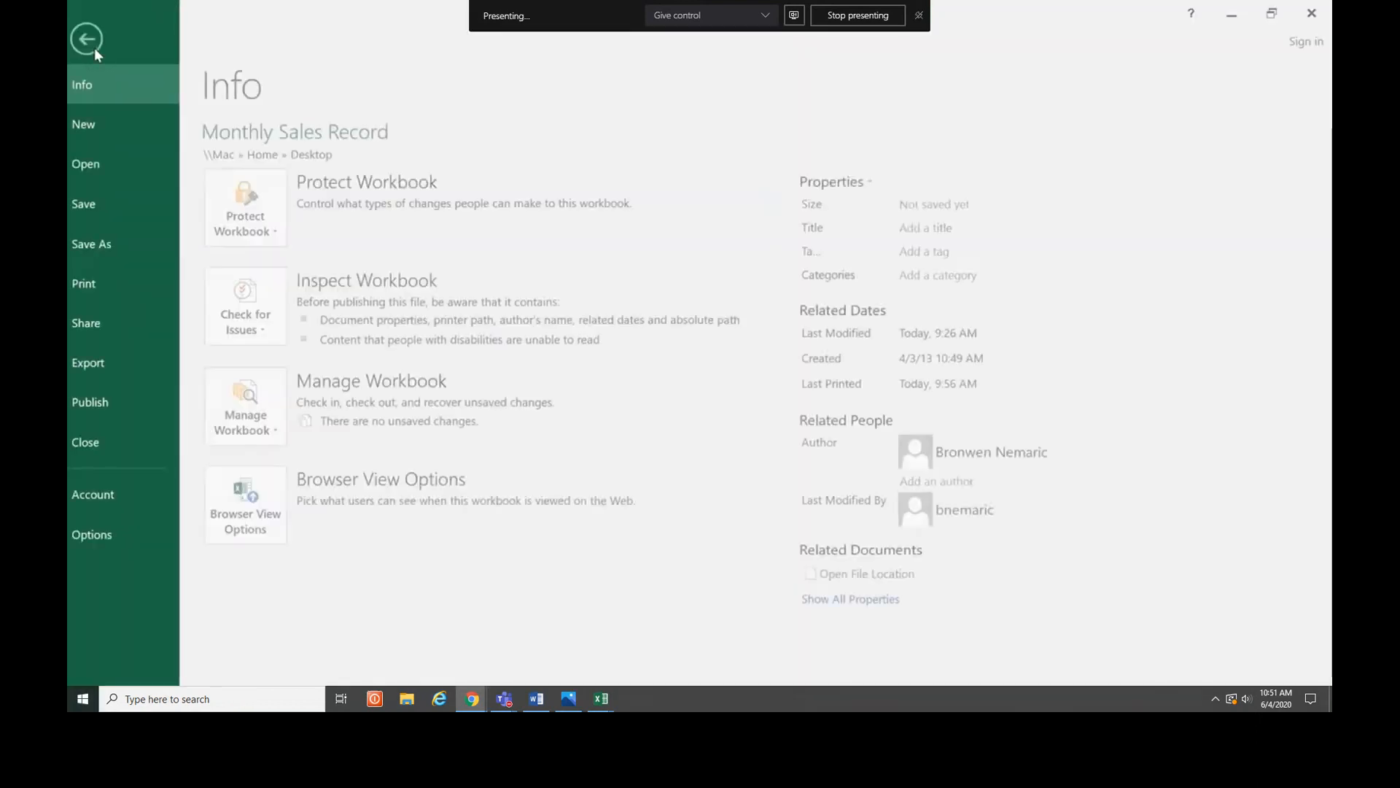
click(119, 278)
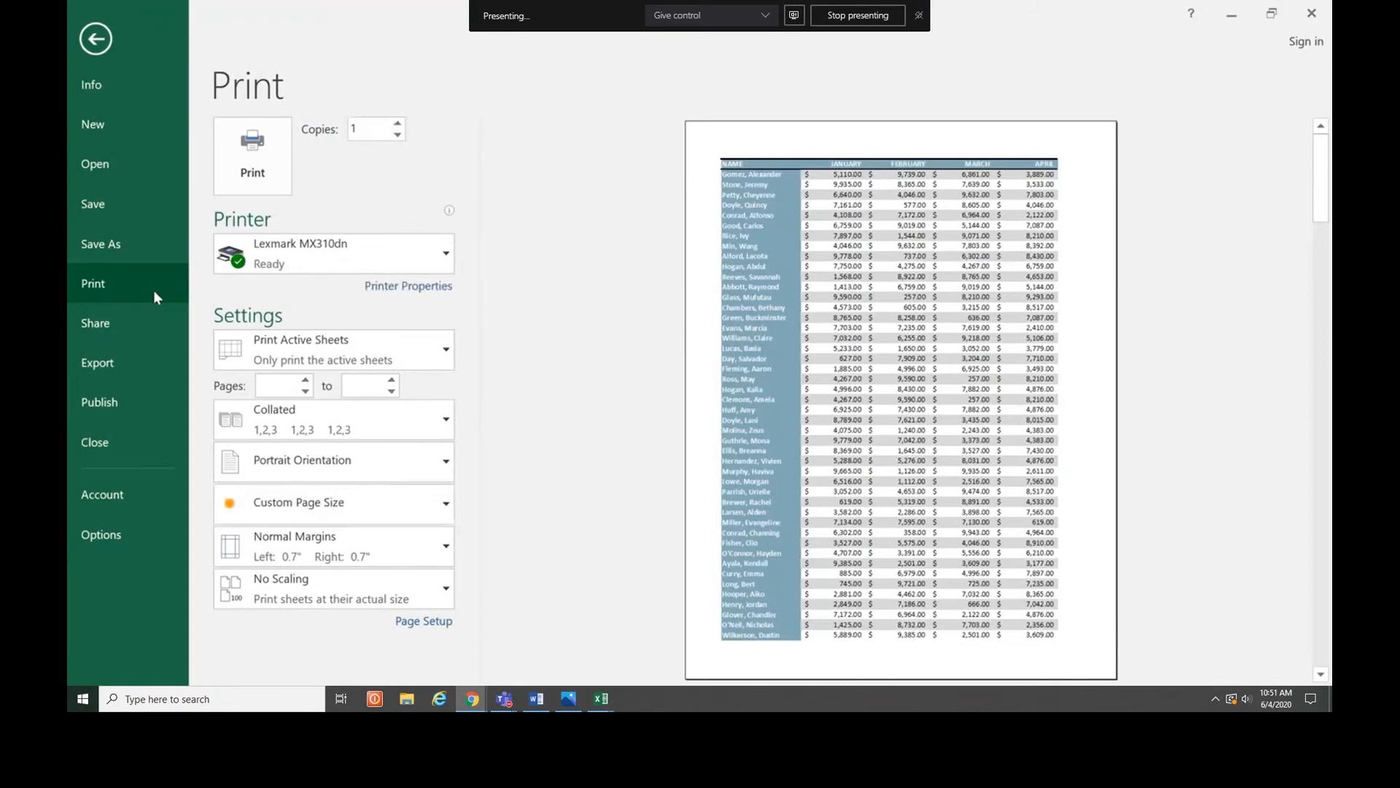
click(383, 346)
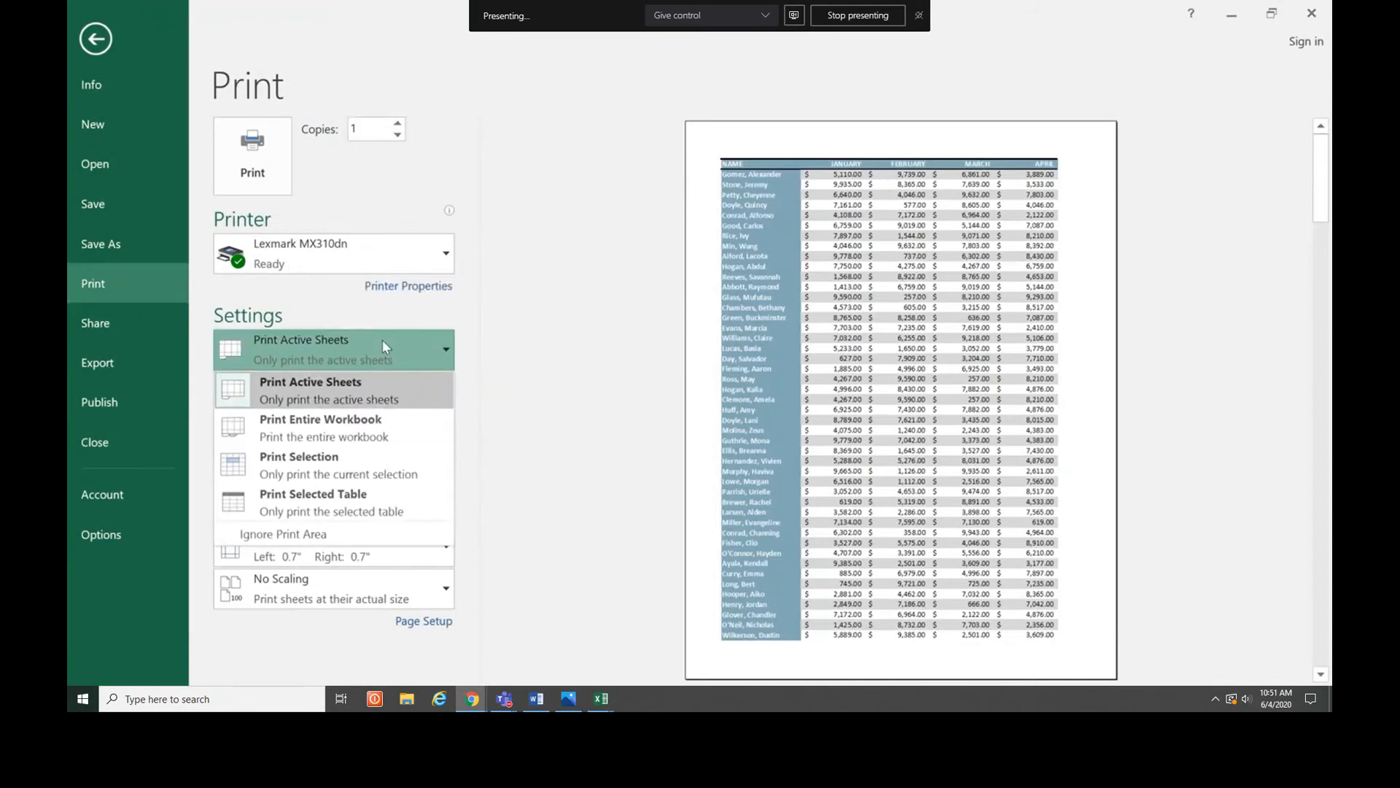
click(379, 461)
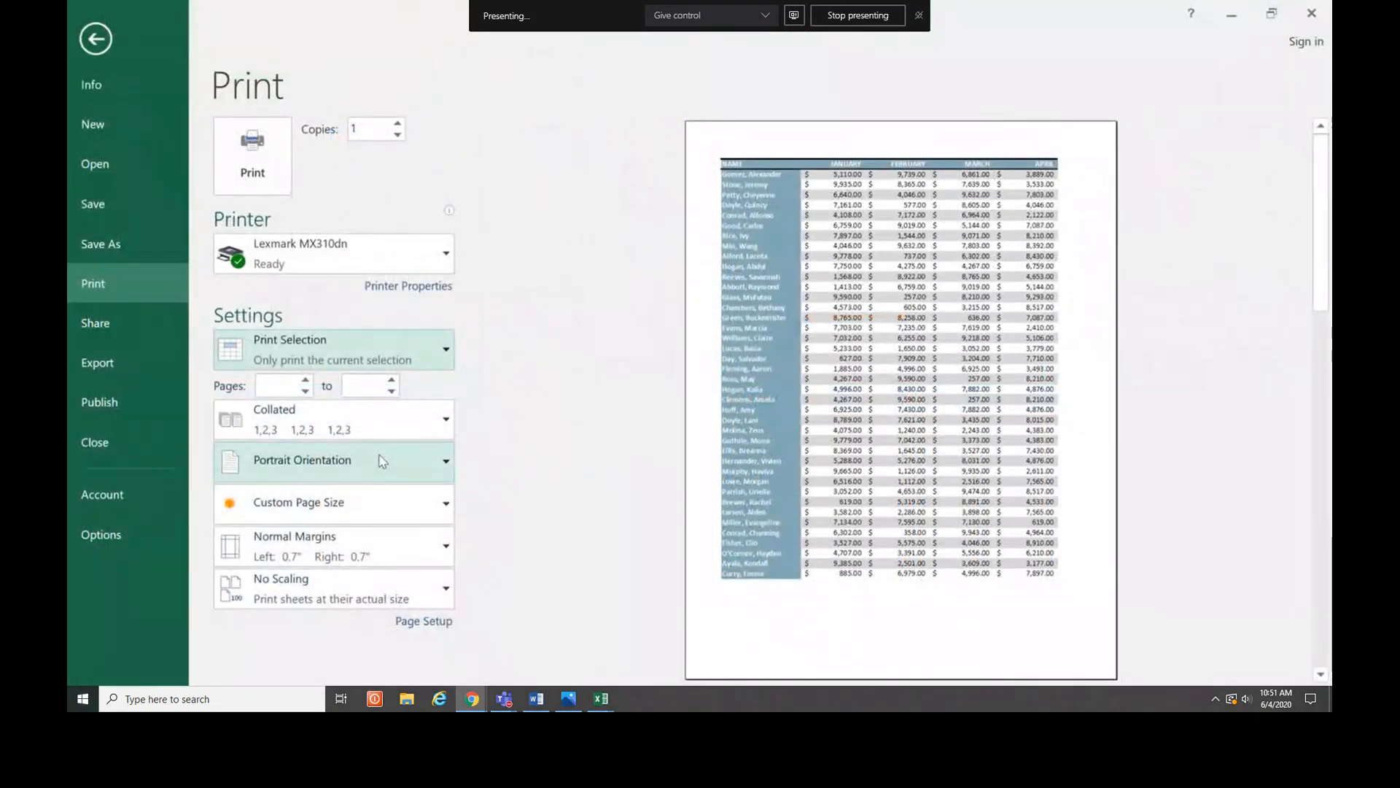
click(381, 461)
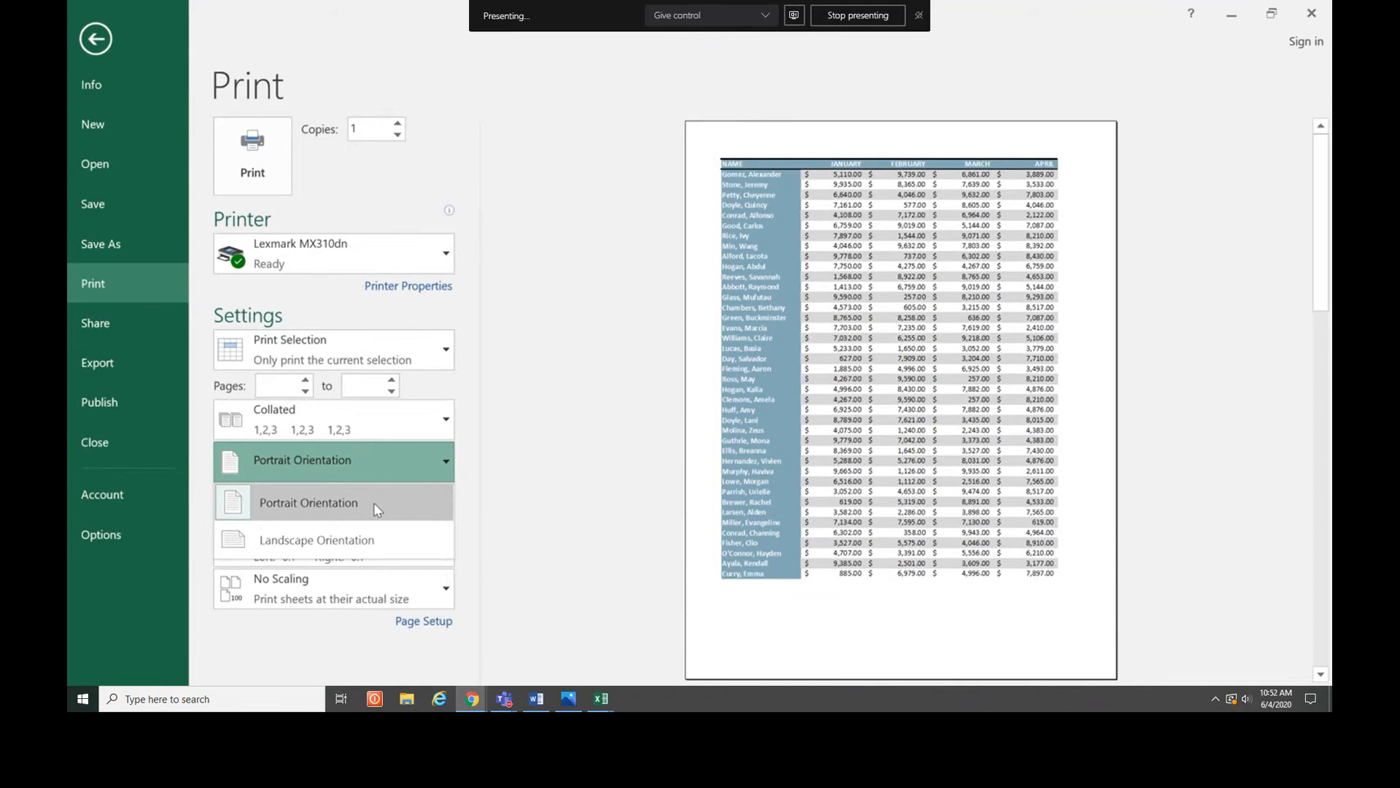
click(374, 540)
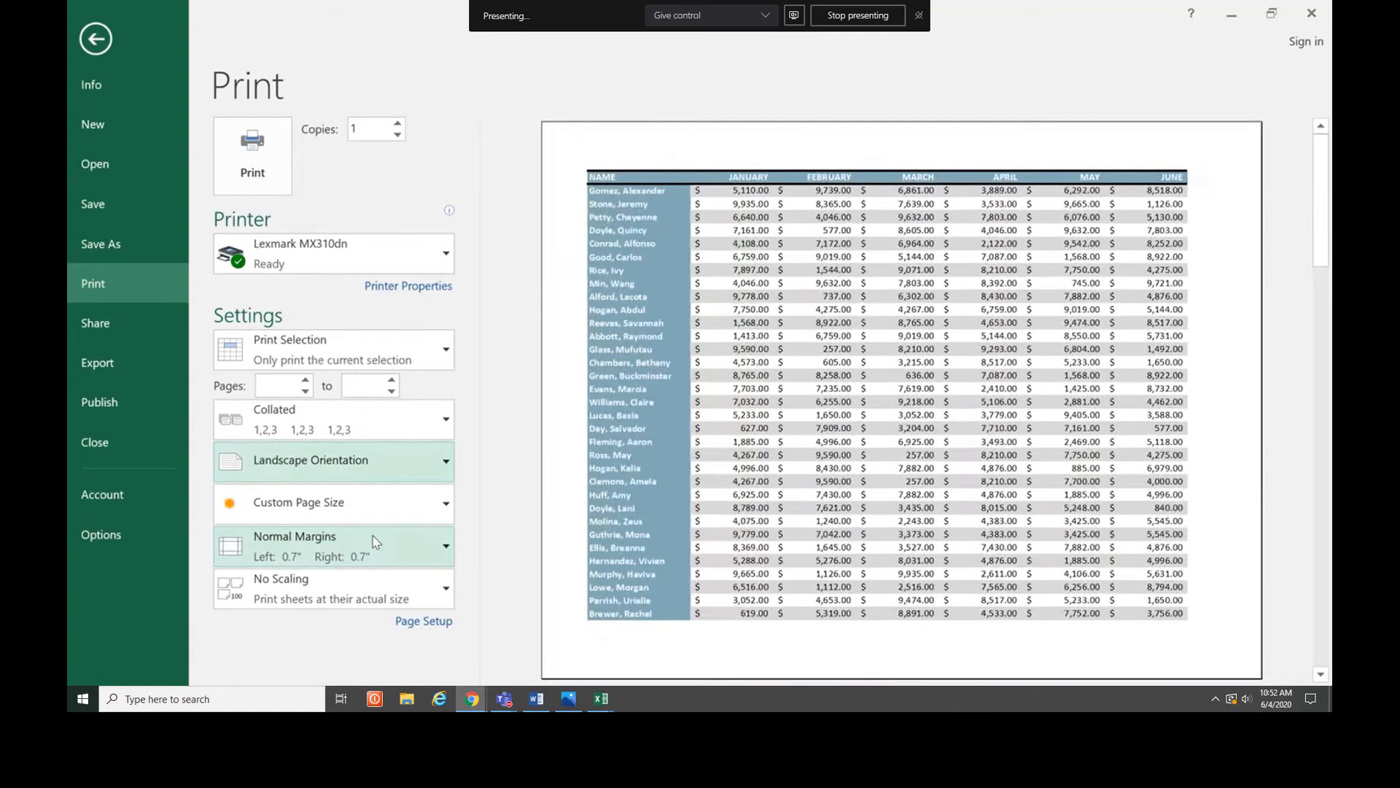
- Try the Fit All Columns on One Page scaling for the selection, and return to No Scaling
click(356, 582)
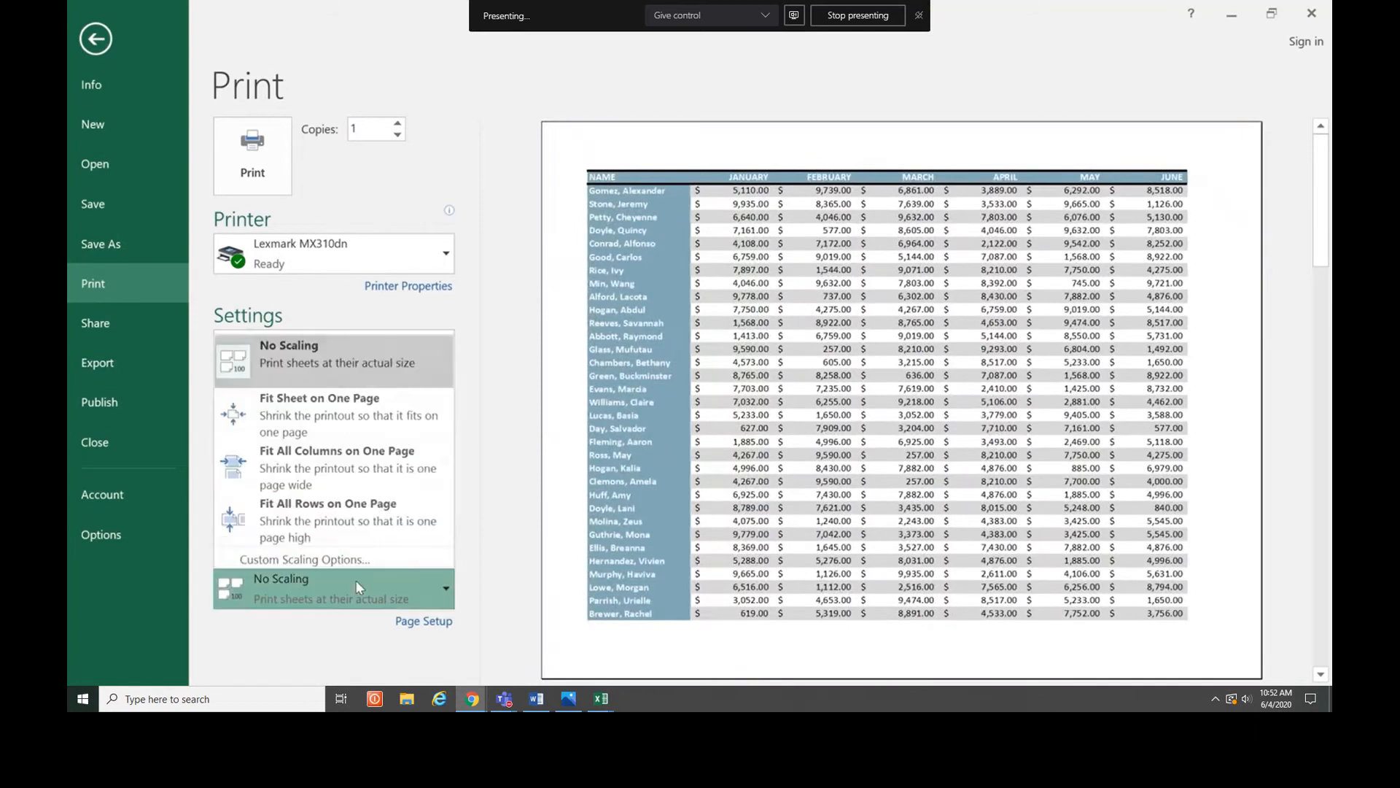
click(384, 470)
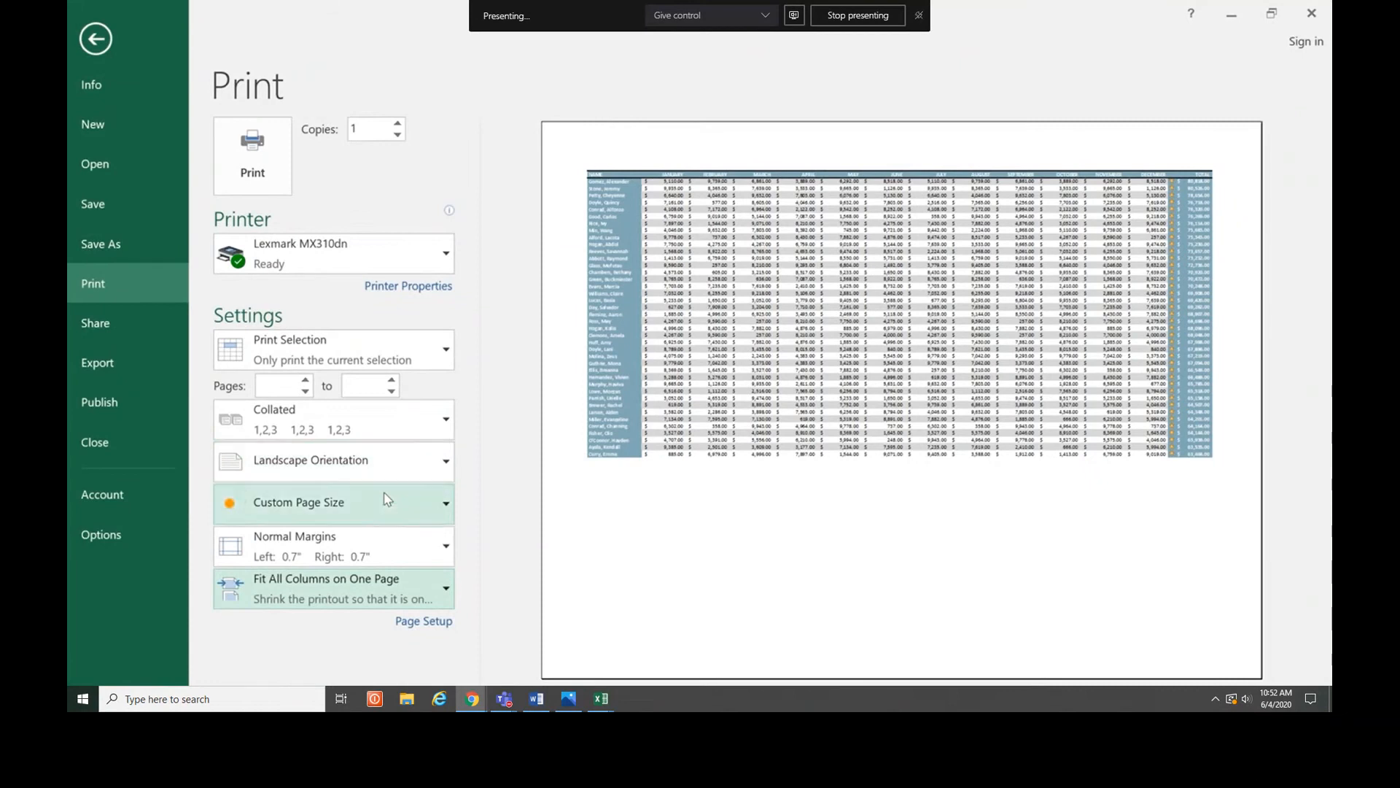
click(379, 582)
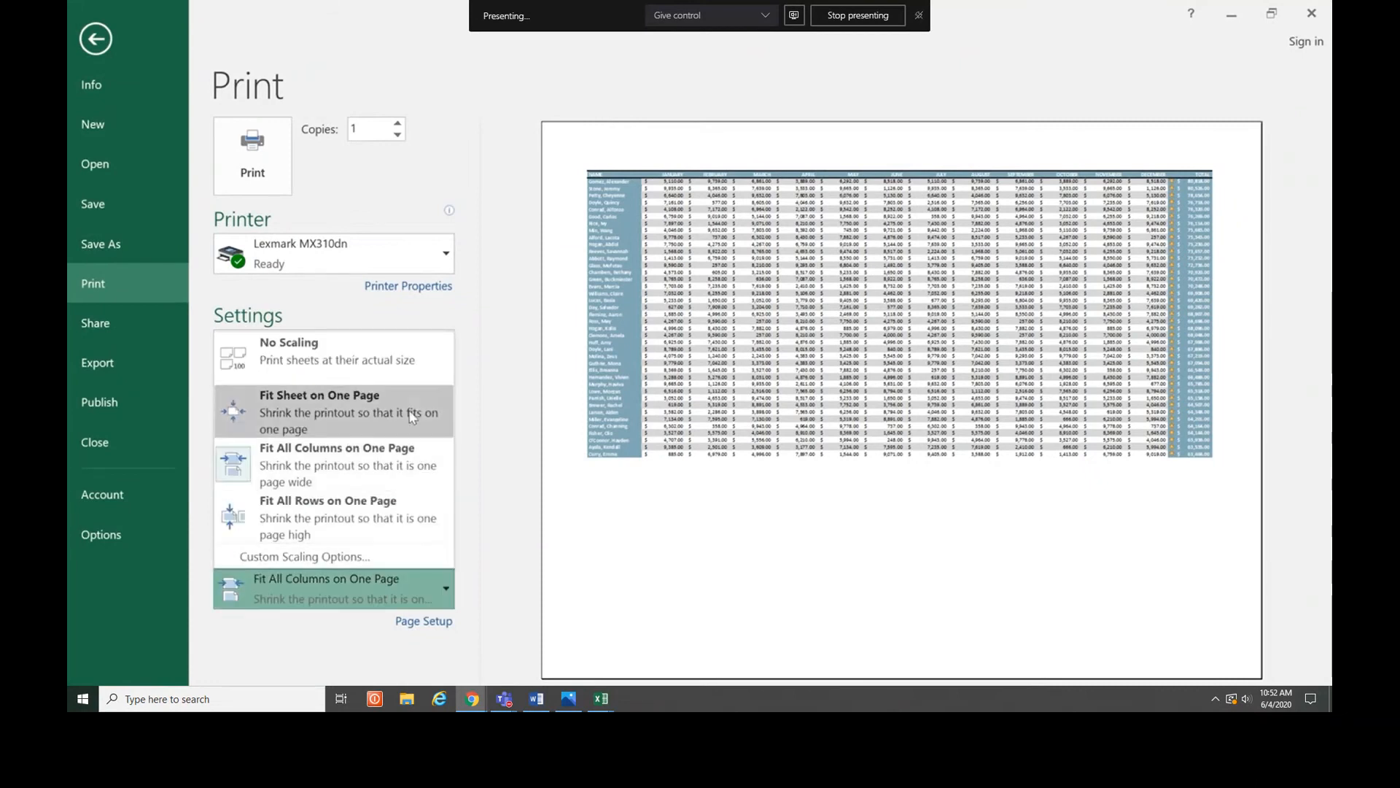
click(408, 365)
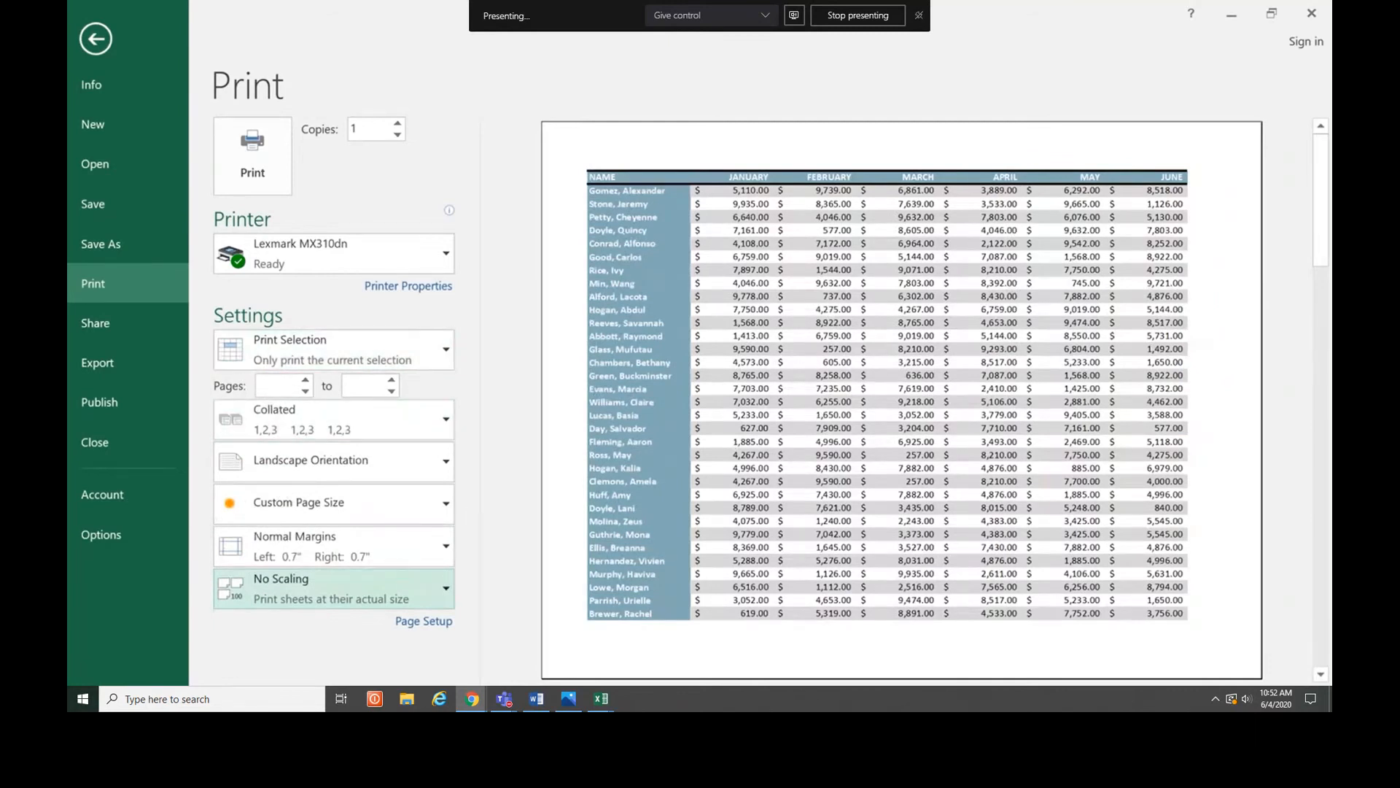
- Page through the print preview of the unscaled selection and return to the Central worksheet
scroll(887, 399, down, 1)
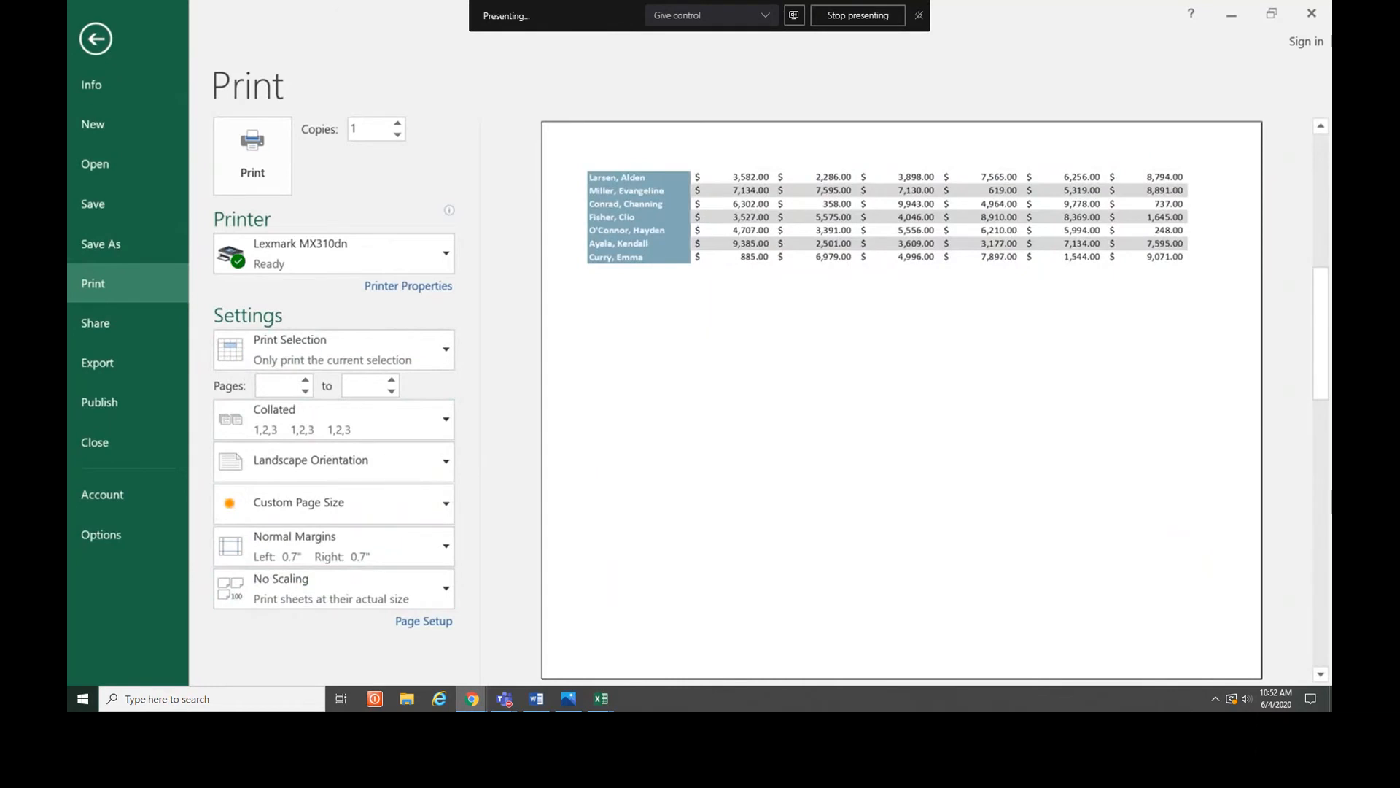
scroll(902, 399, down, 1)
scroll(901, 400, down, 1)
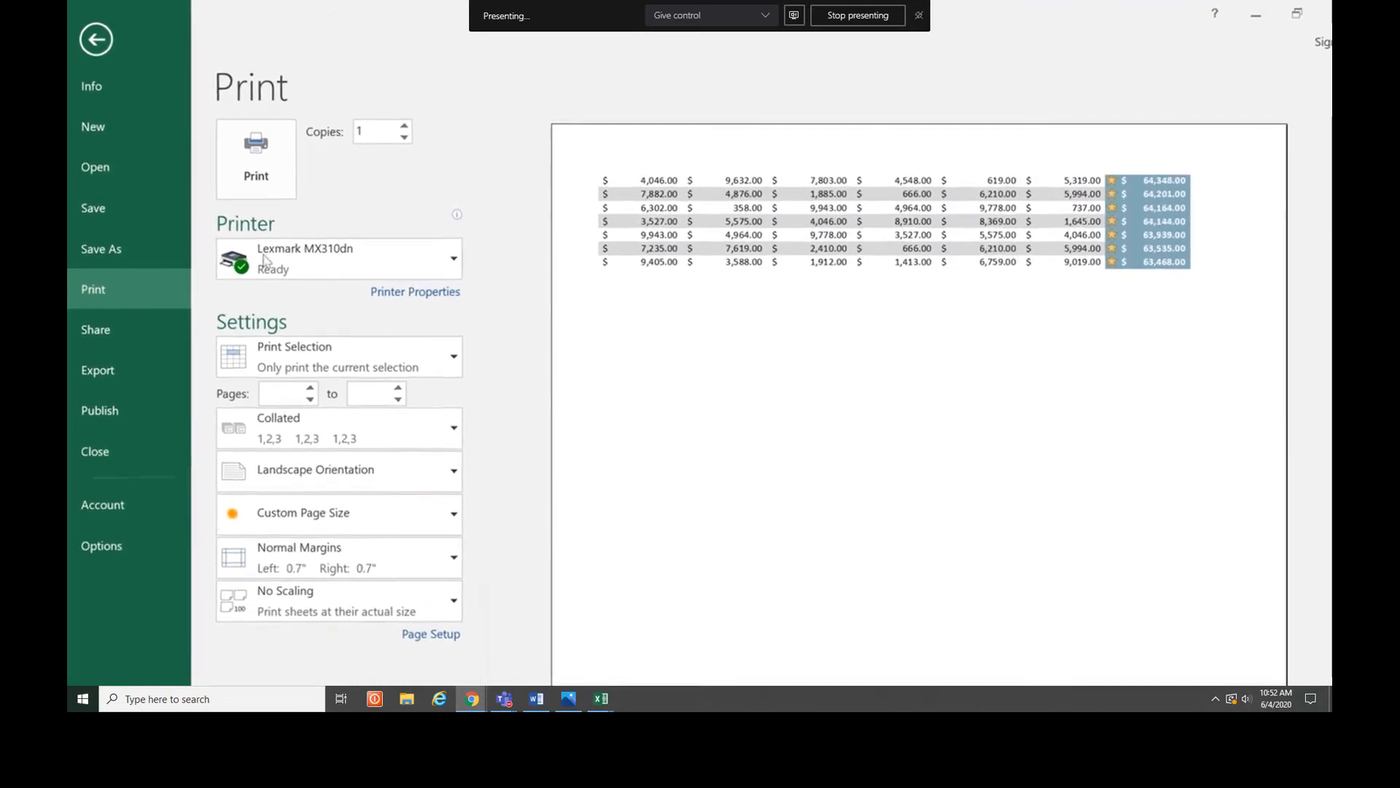
click(112, 43)
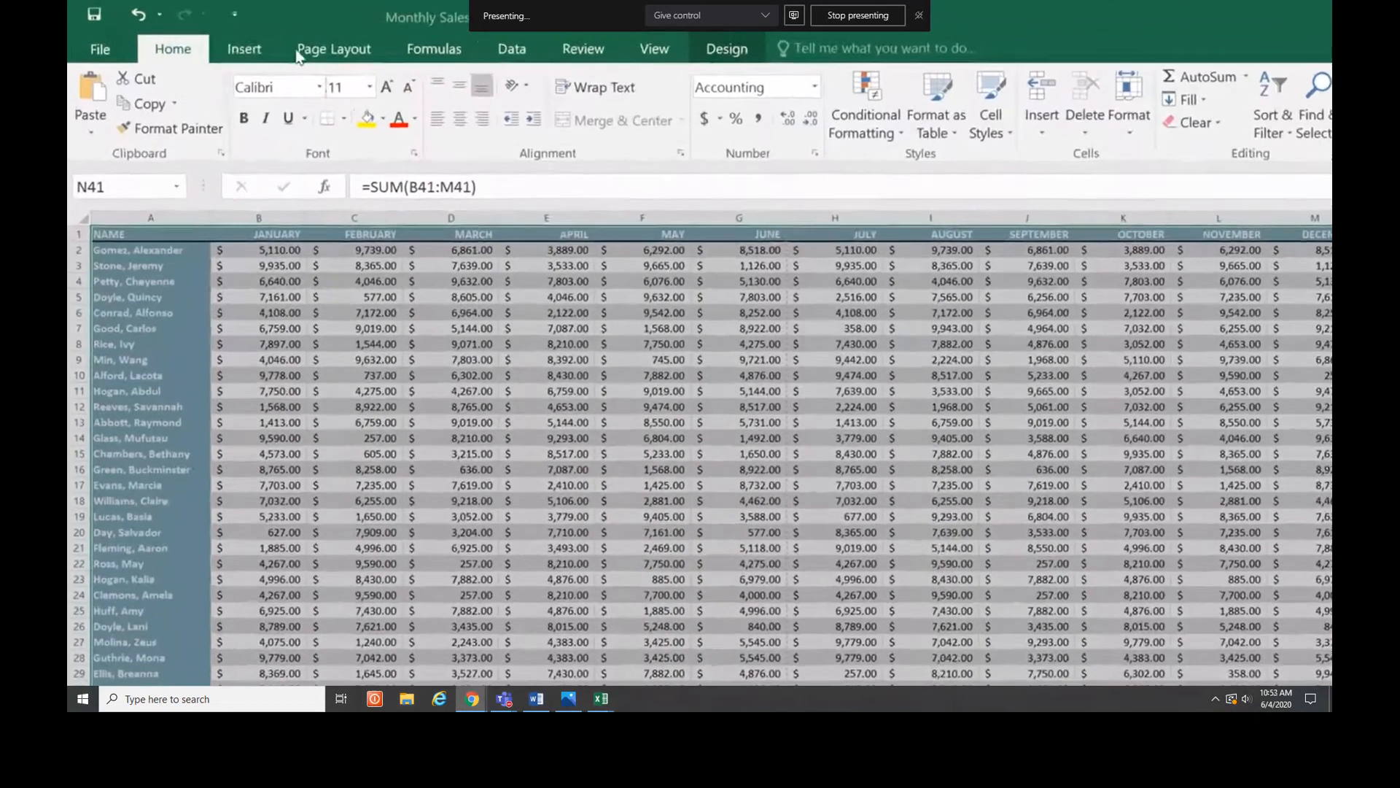
- Set row 1 ($1:$1) as the print title row that repeats at the top of every page
click(300, 54)
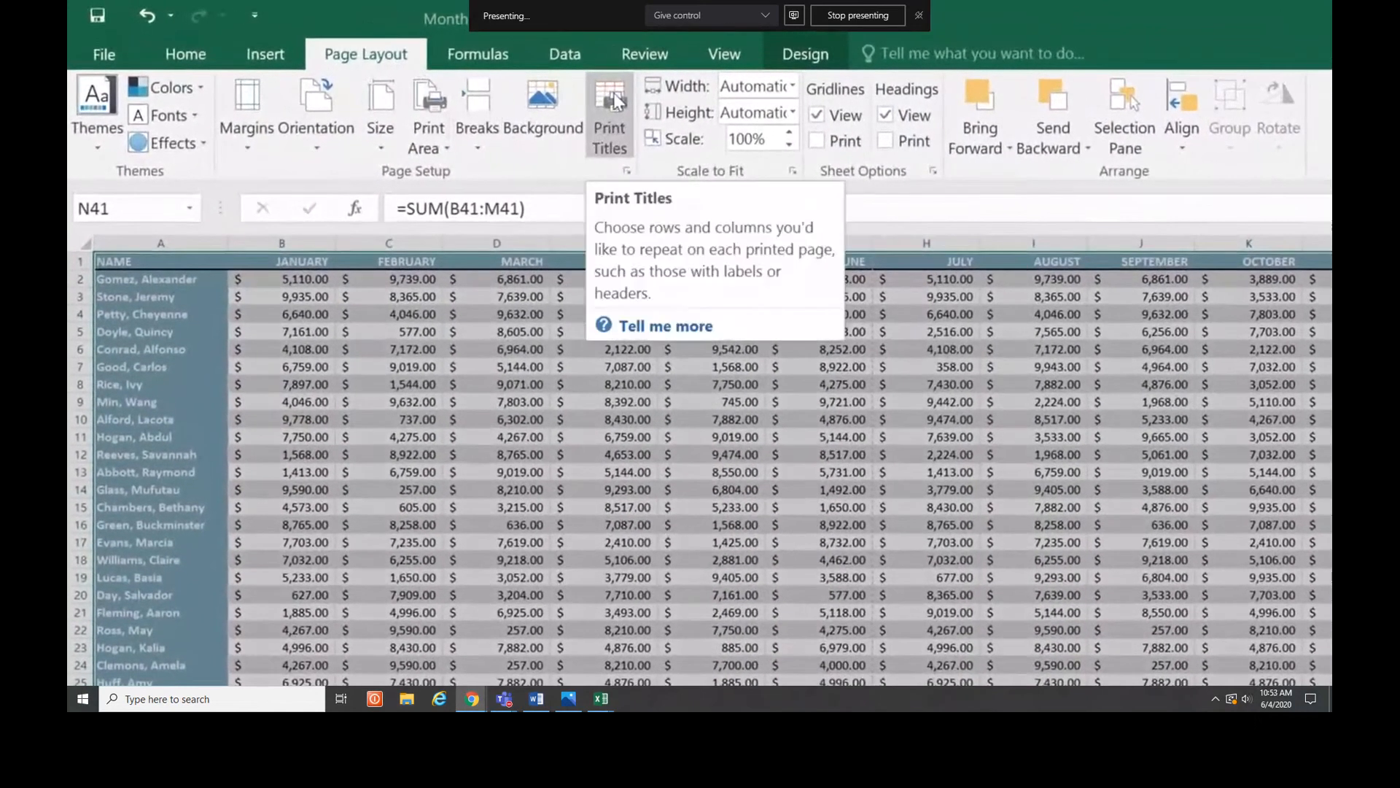
click(606, 93)
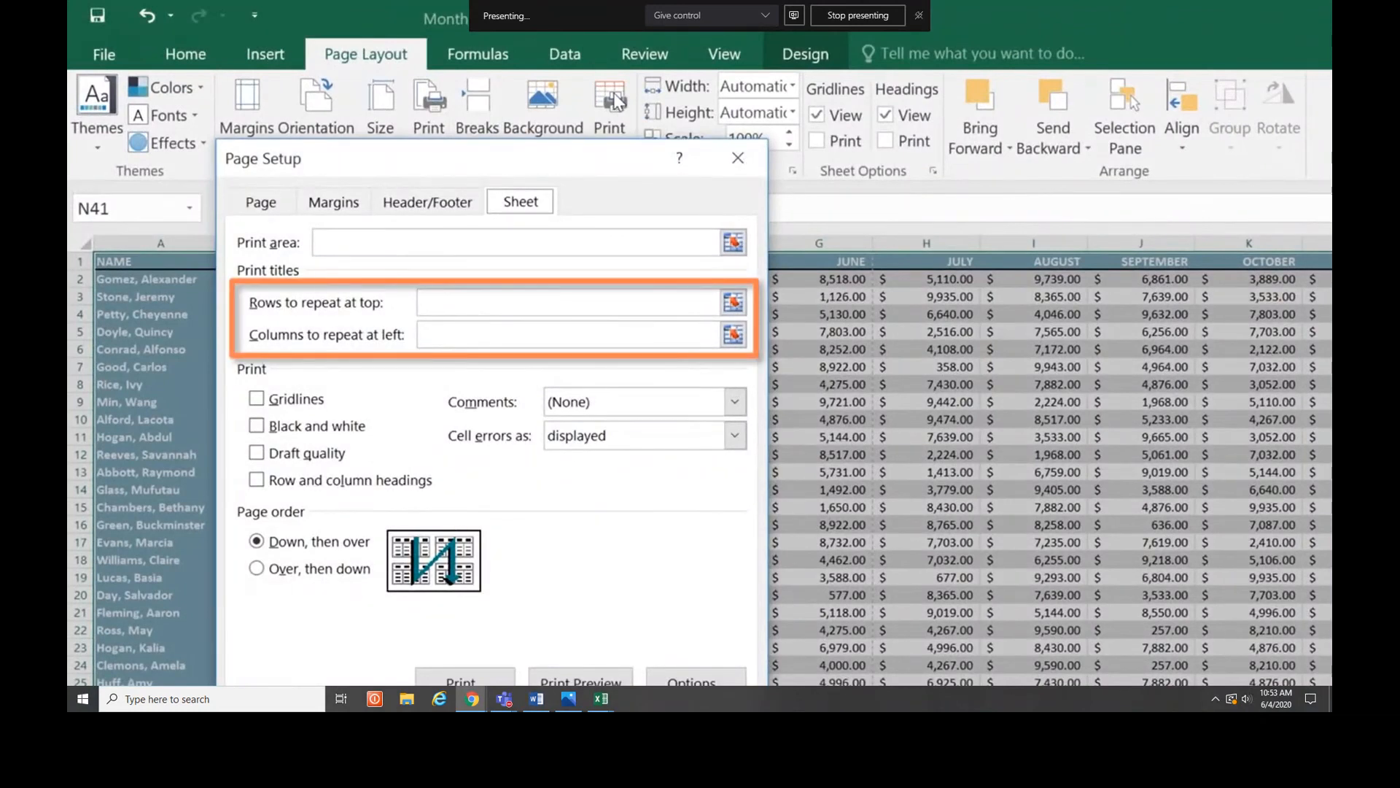
click(727, 300)
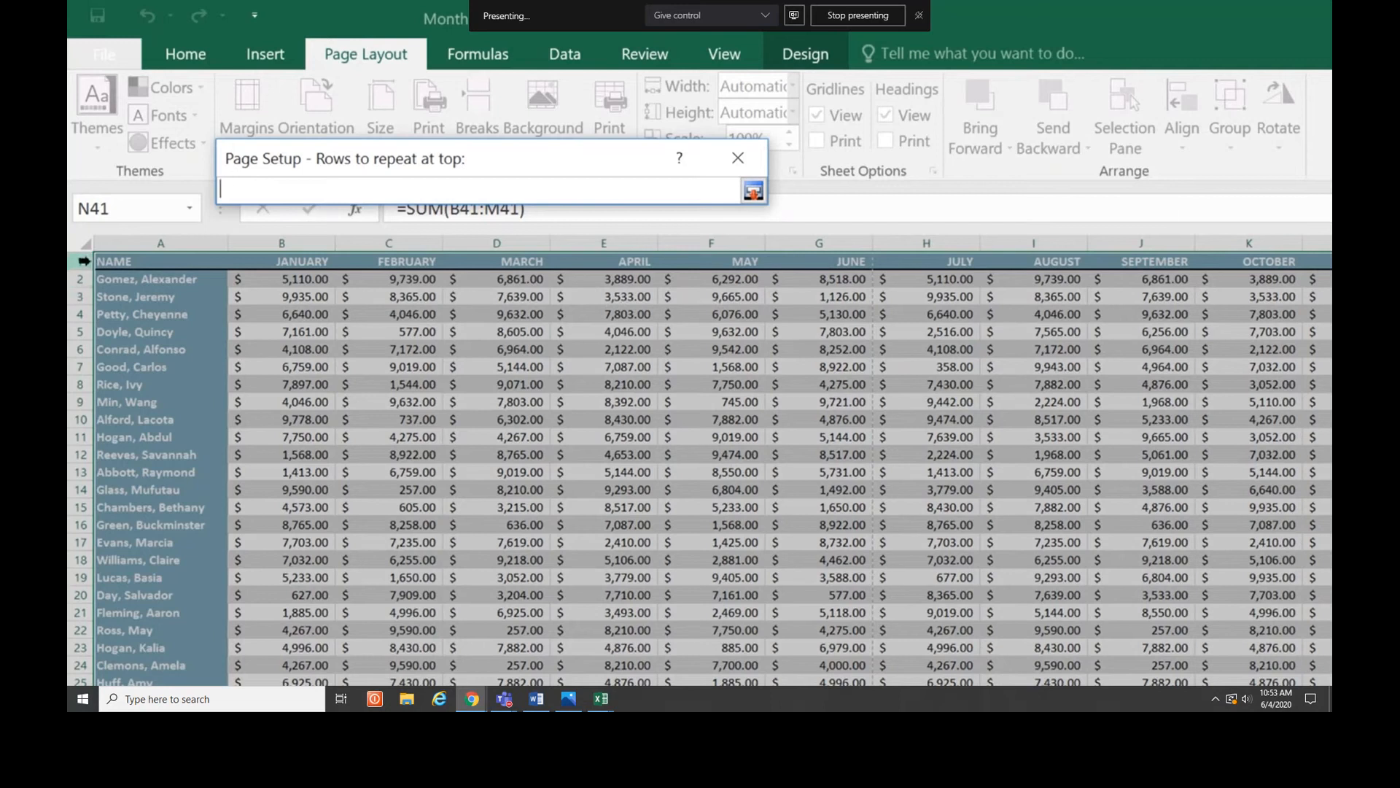
click(84, 260)
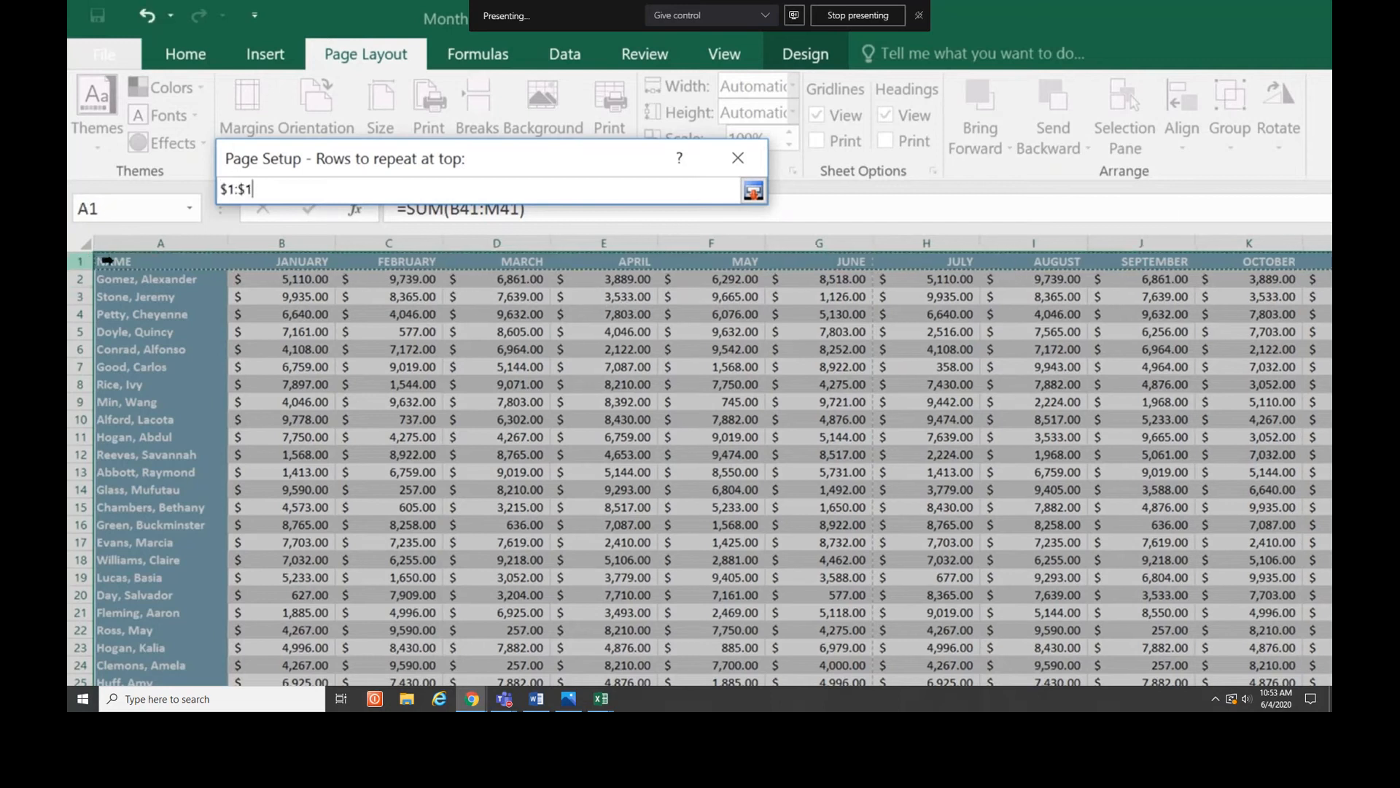
click(752, 191)
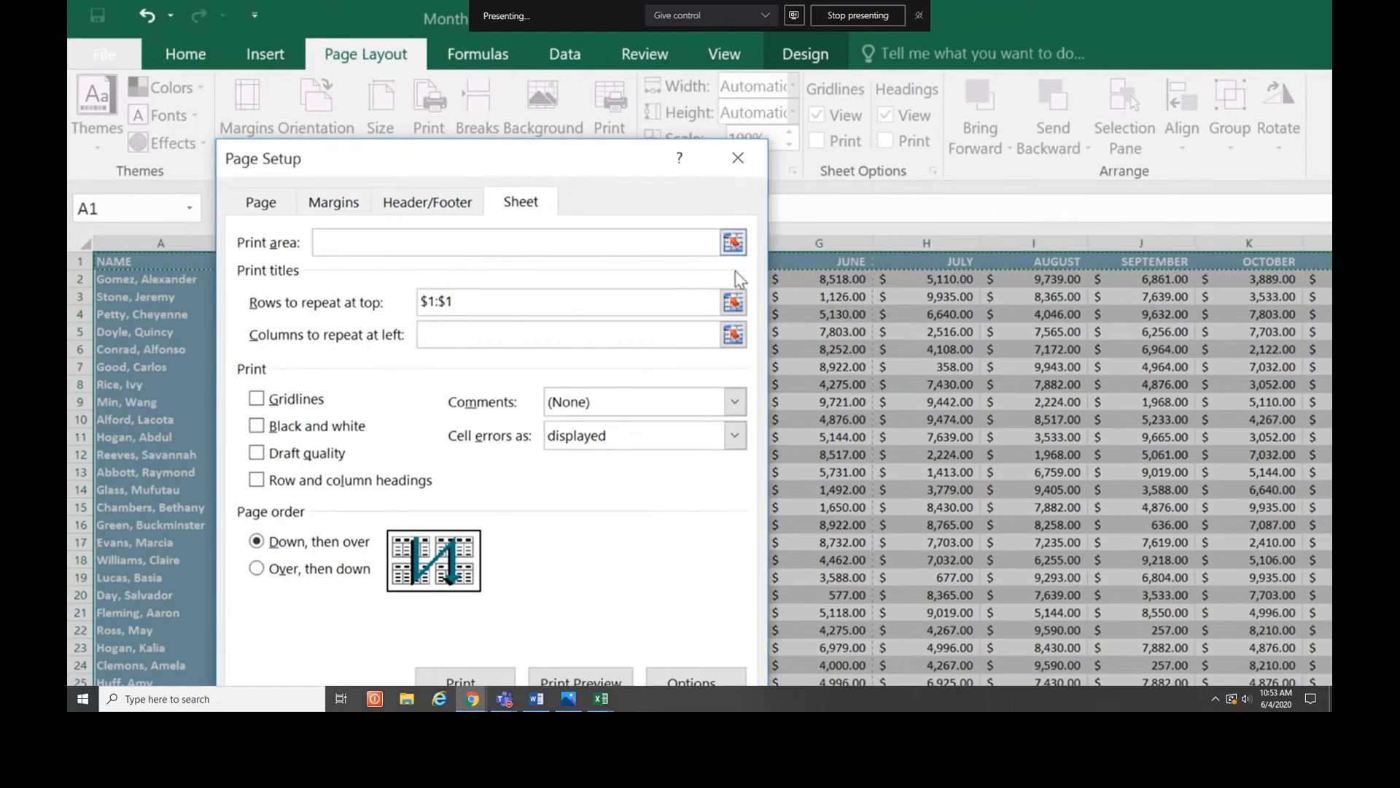
- Set column A ($A:$A) to repeat at the left of every printed page and apply the print titles
click(733, 336)
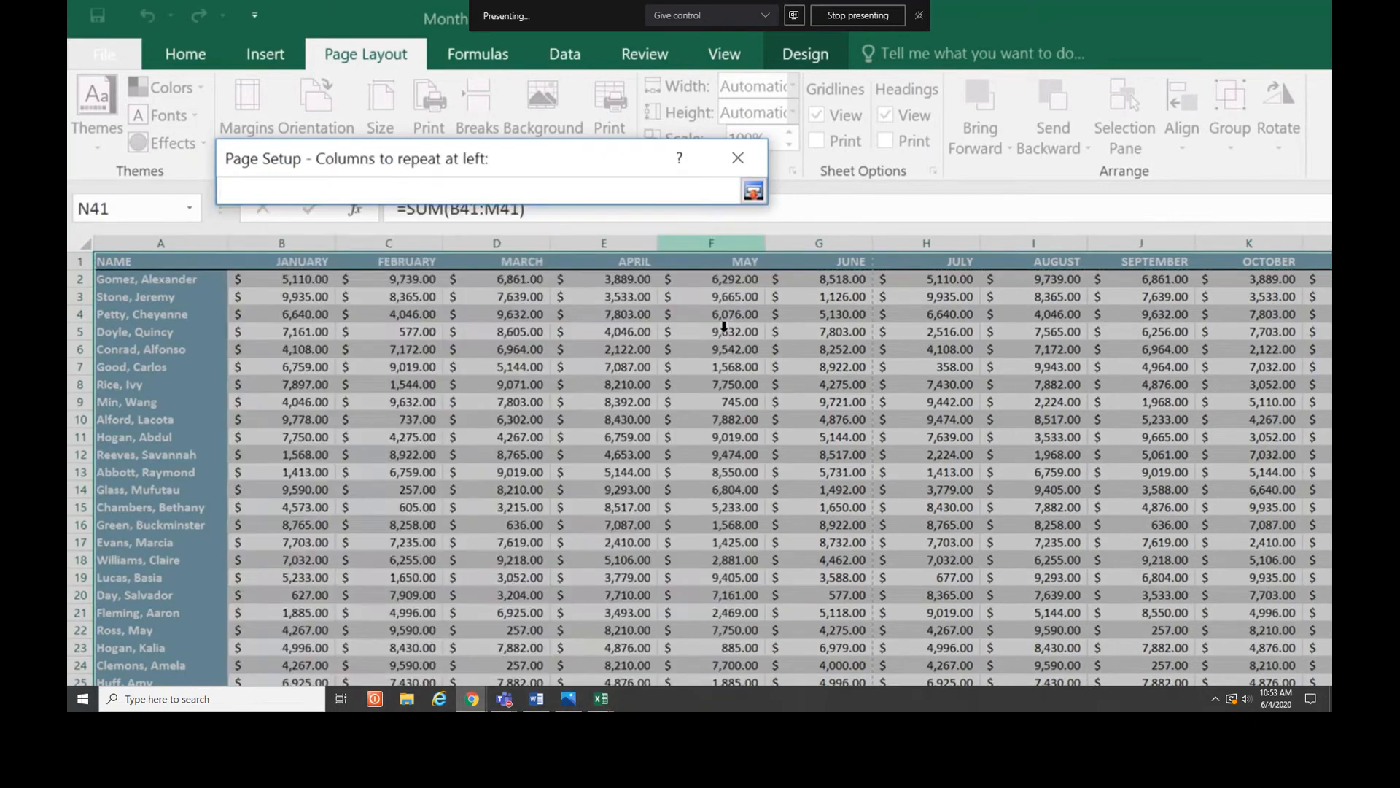
click(179, 244)
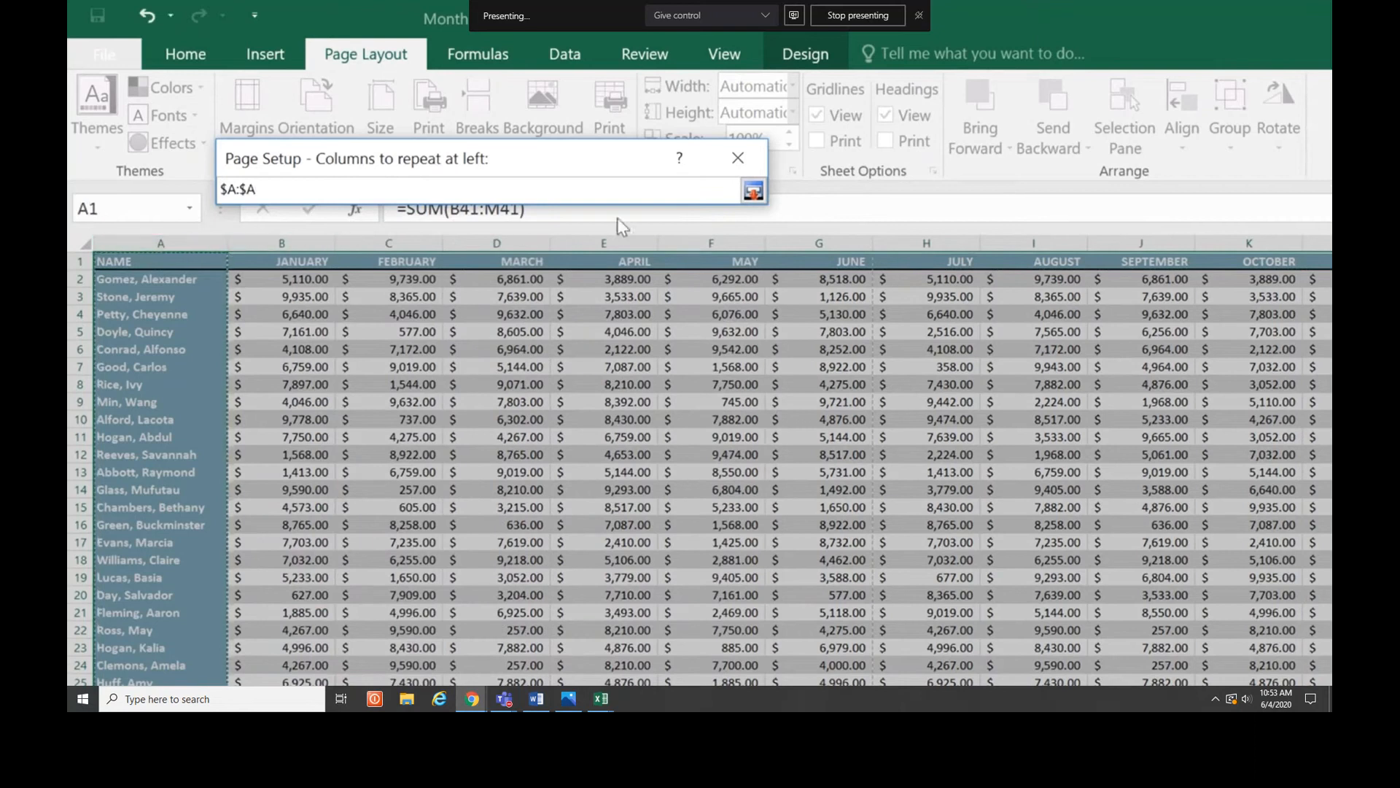
click(754, 191)
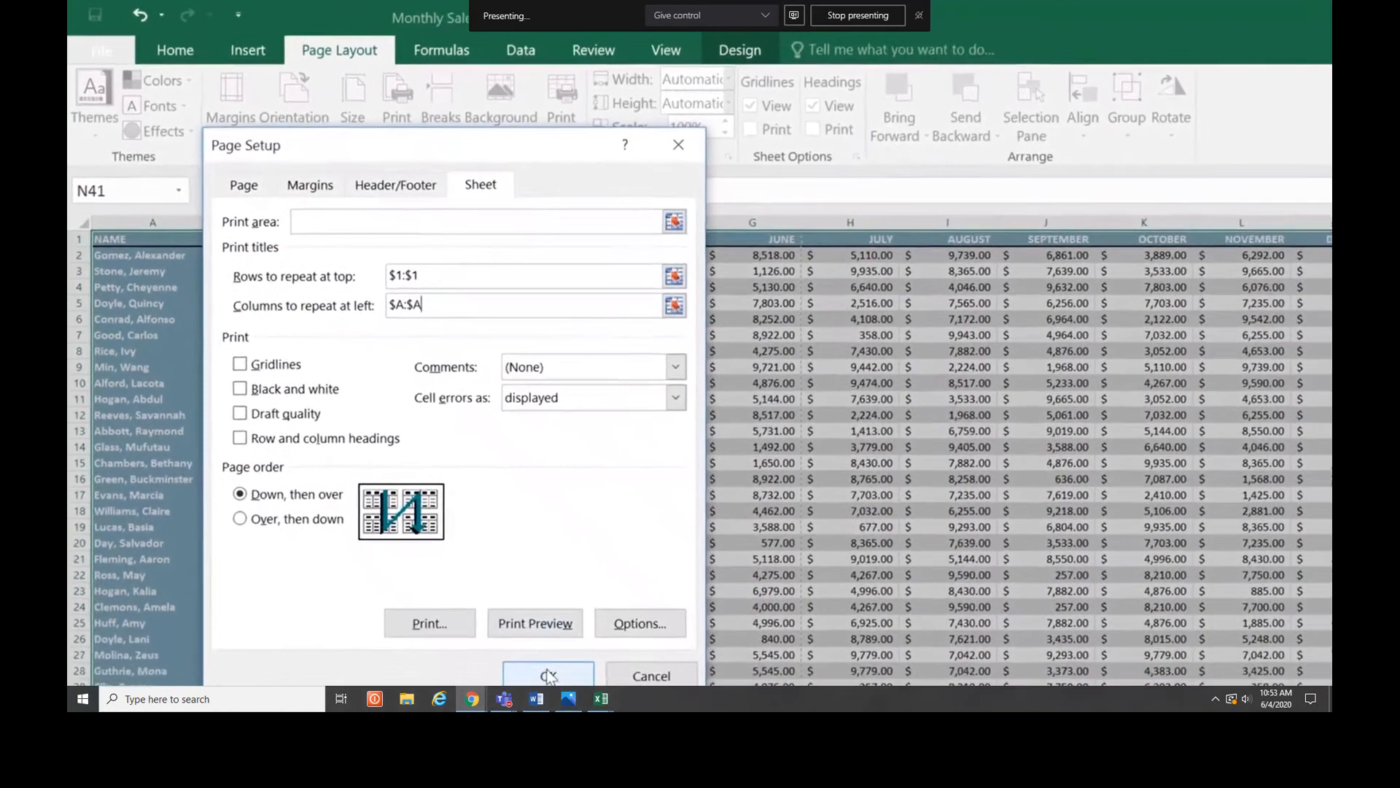
click(528, 647)
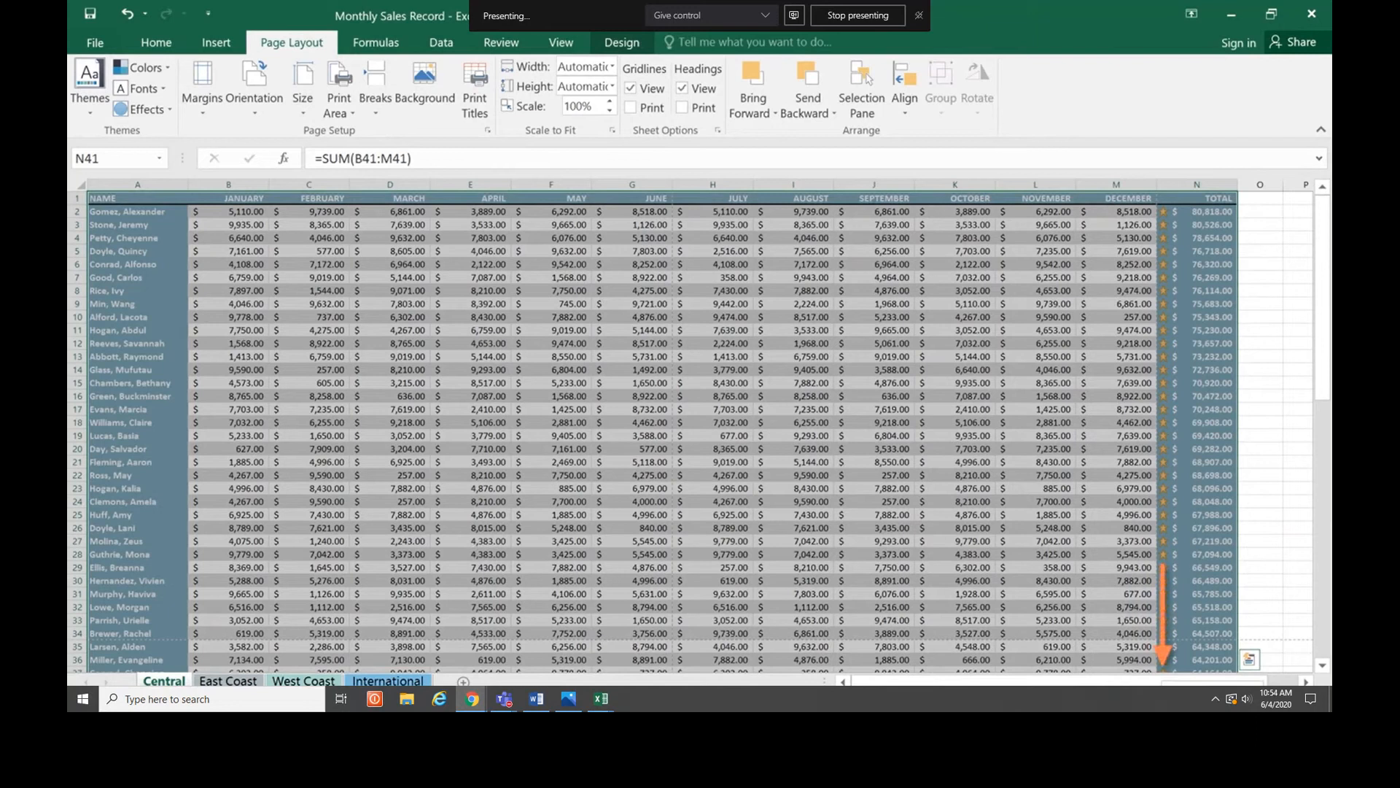
- Show the Central sheet in Page Break Preview and move the horizontal page break up to between rows 21 and 22
click(1162, 700)
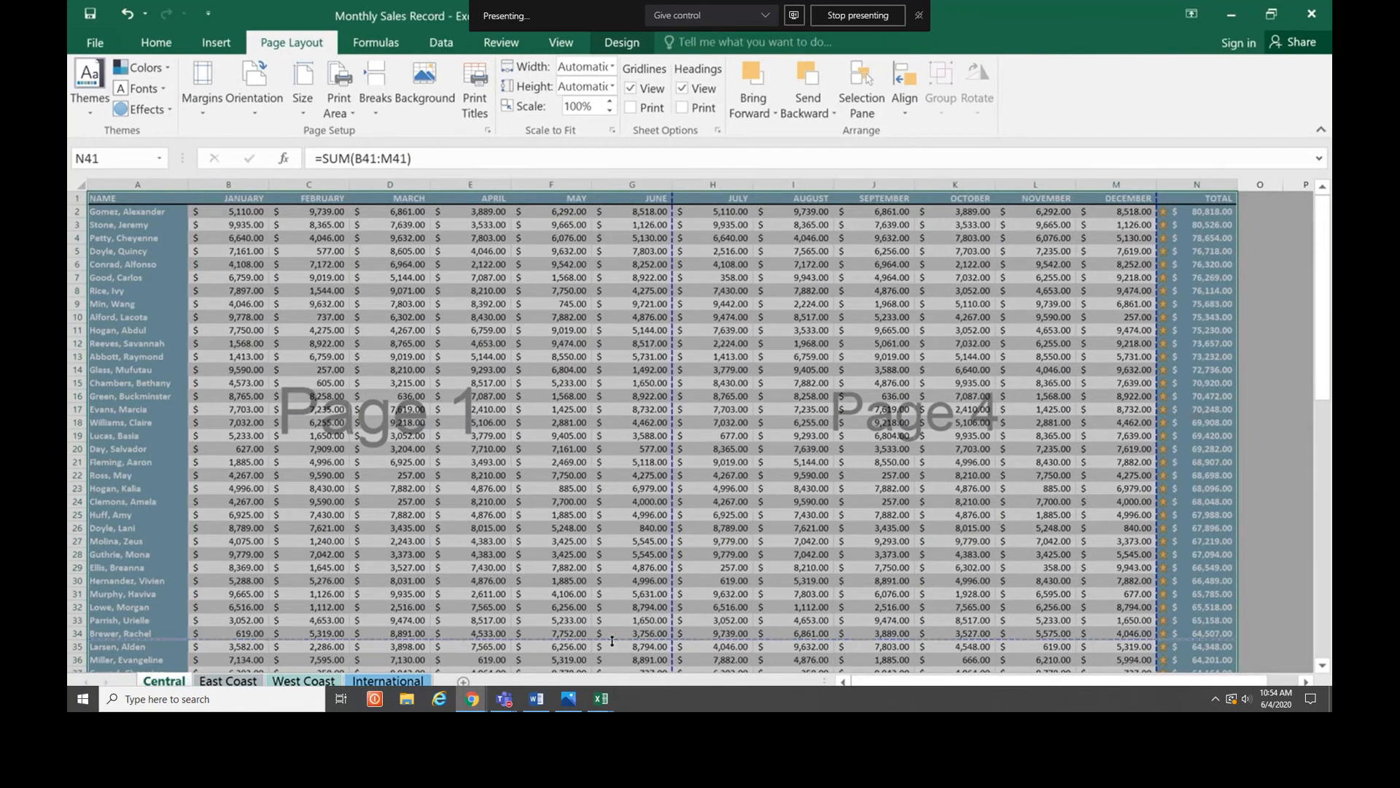
drag(612, 640, 612, 598)
drag(610, 520, 605, 467)
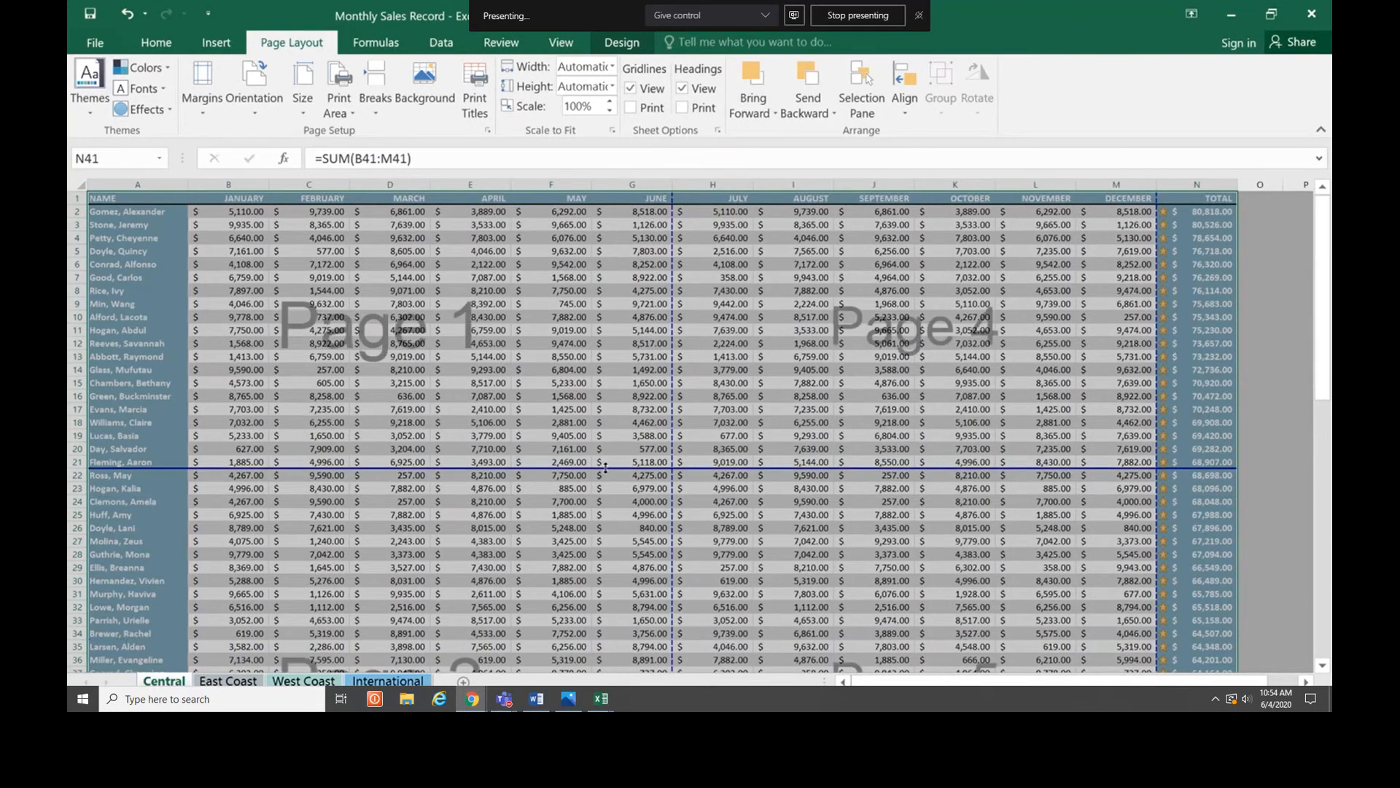
- Open the print preview and check the repeated titles and page breaks across the pages
key(ctrl+p)
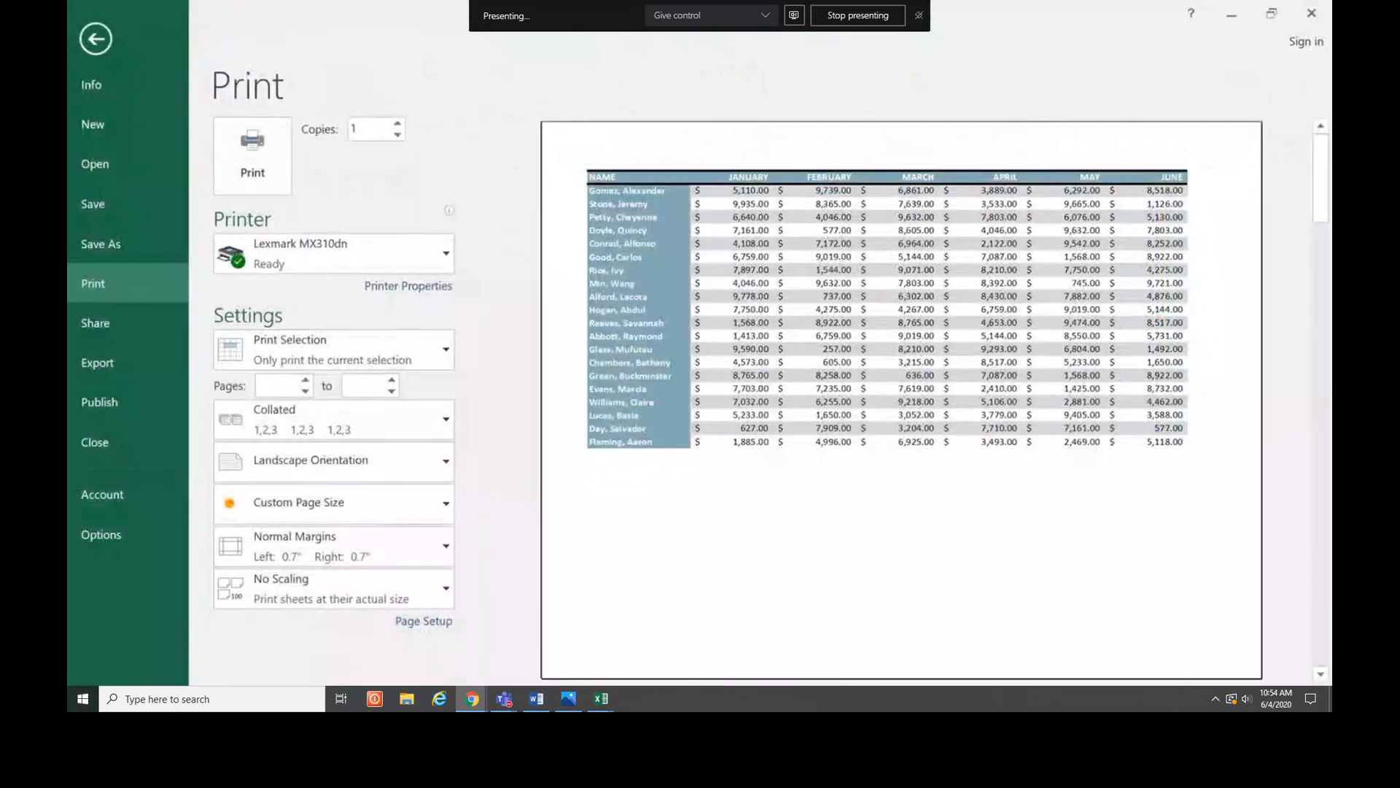
scroll(902, 400, down, 1)
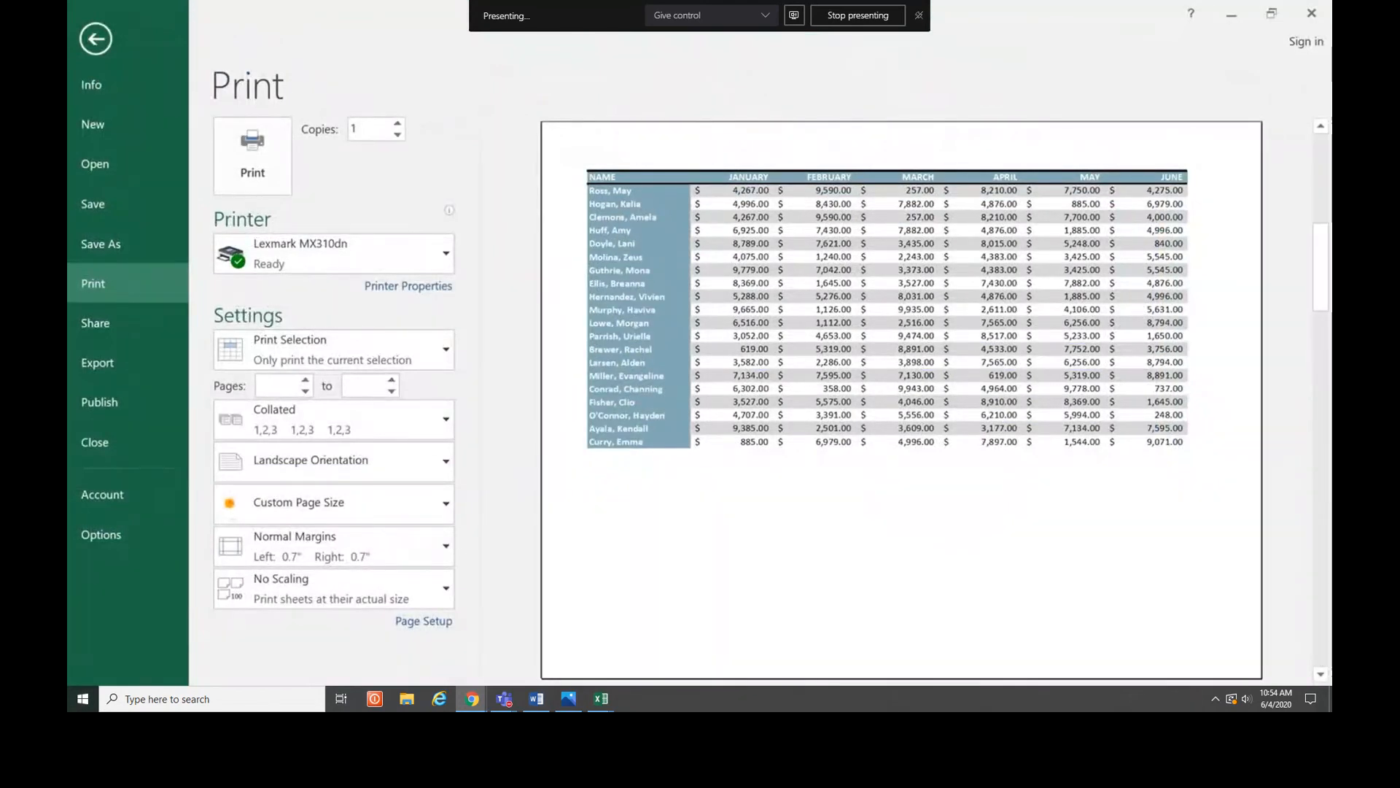
scroll(901, 399, down, 1)
scroll(901, 399, down, 1)
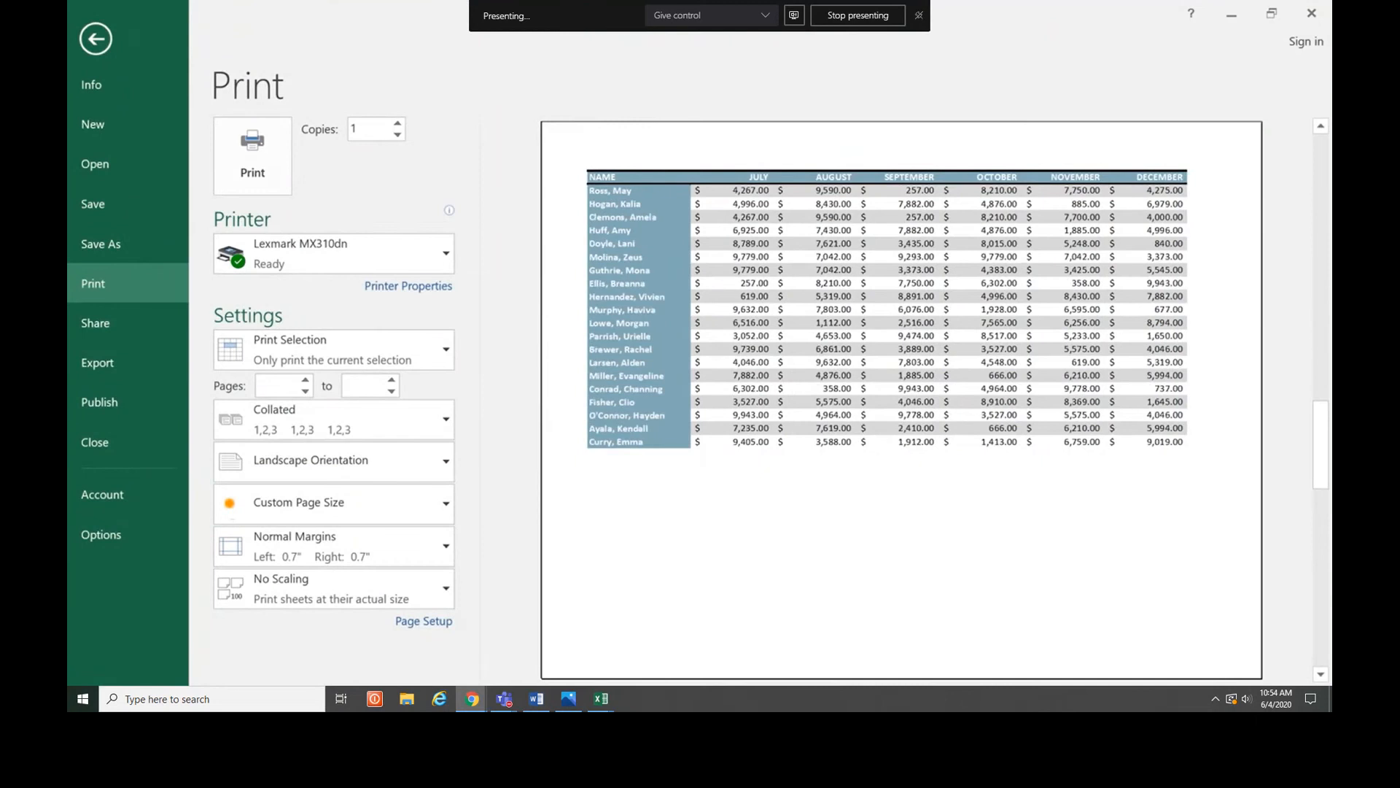
scroll(901, 400, down, 1)
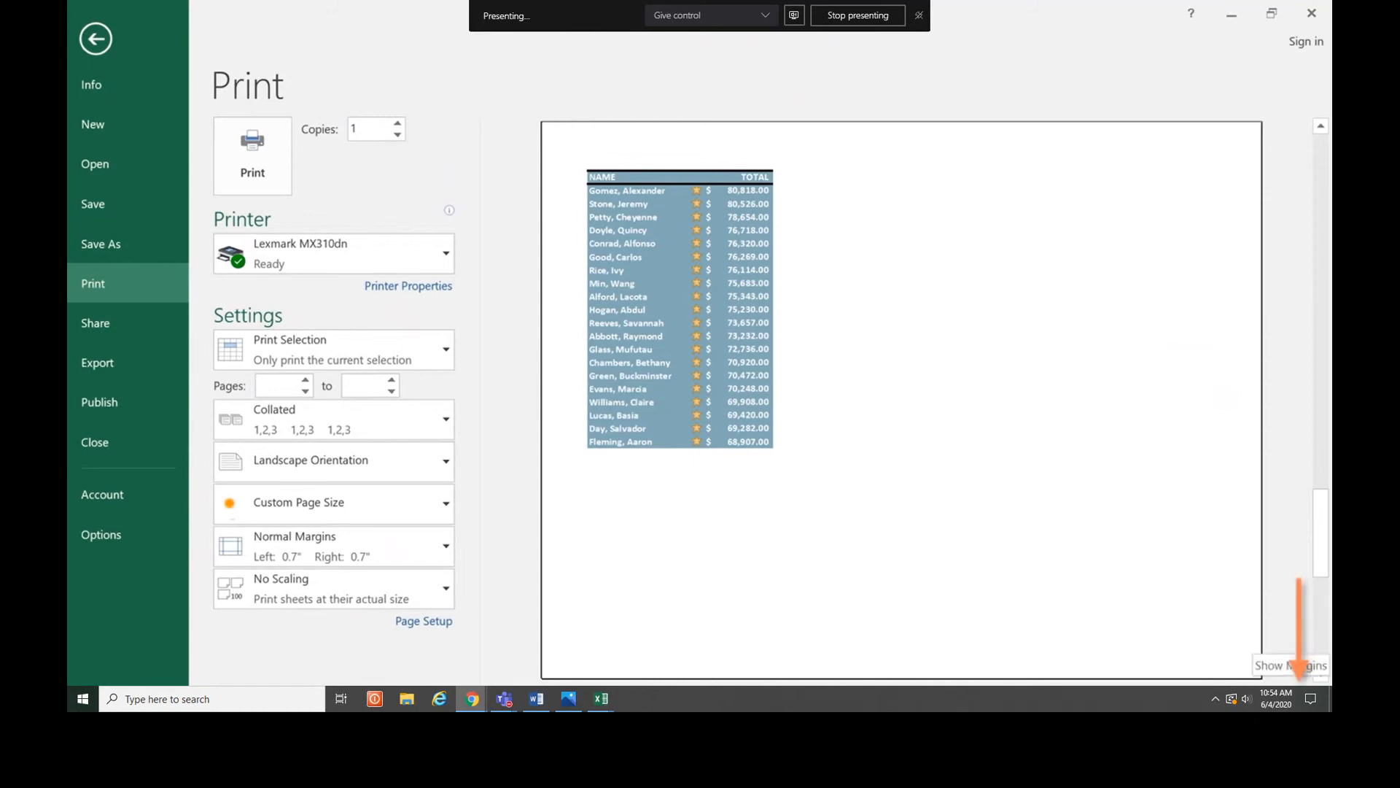
- Print the selection with Narrow margins, showing the margin guides in the preview
click(1309, 675)
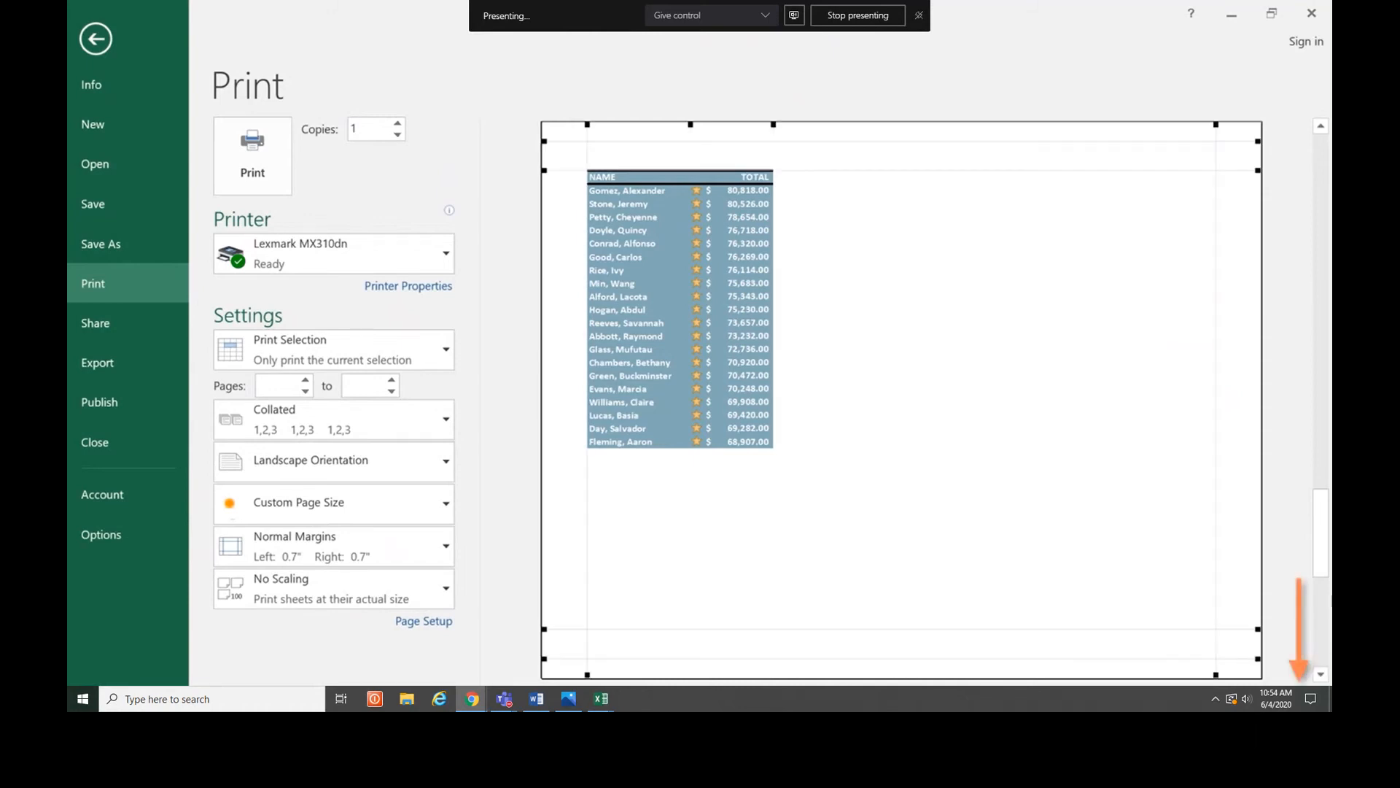
click(430, 554)
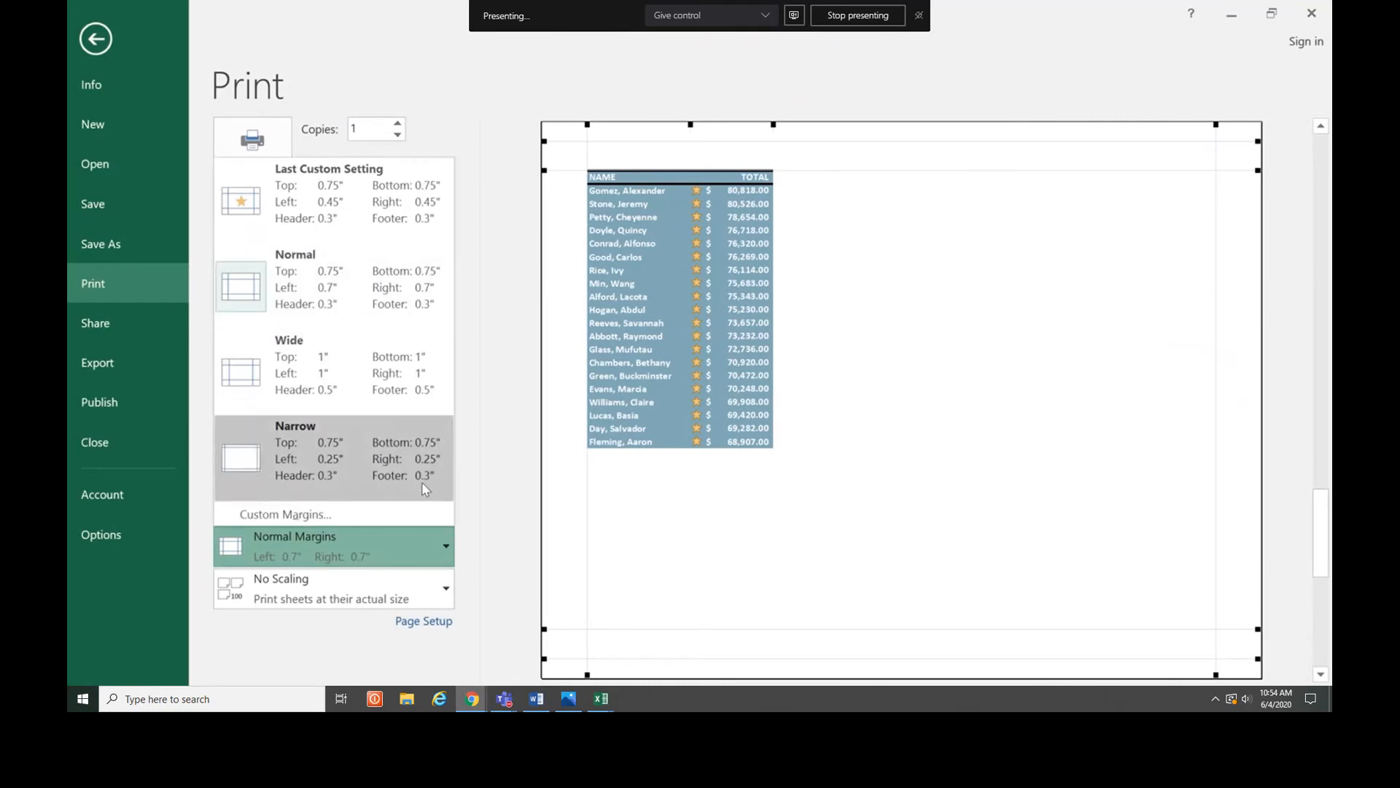
click(425, 489)
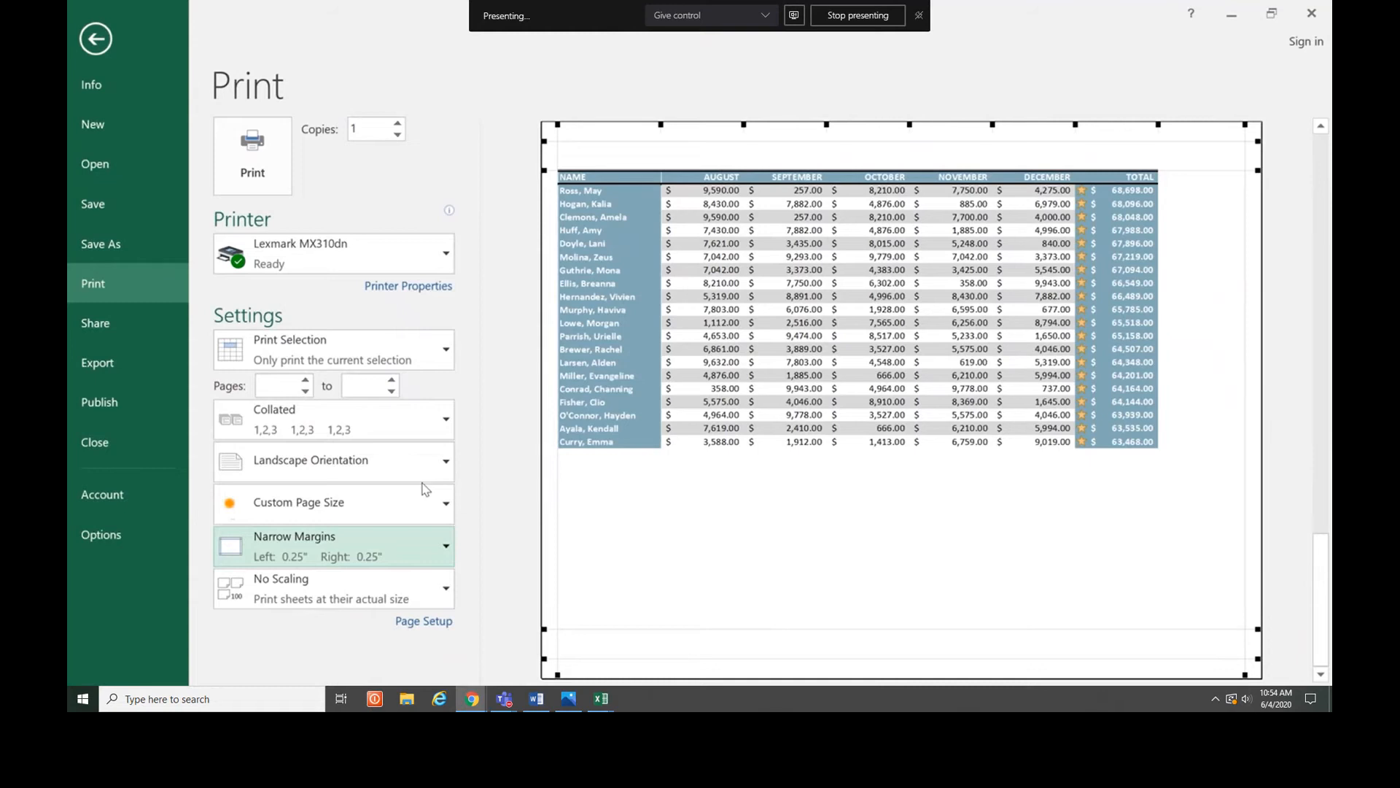
click(272, 194)
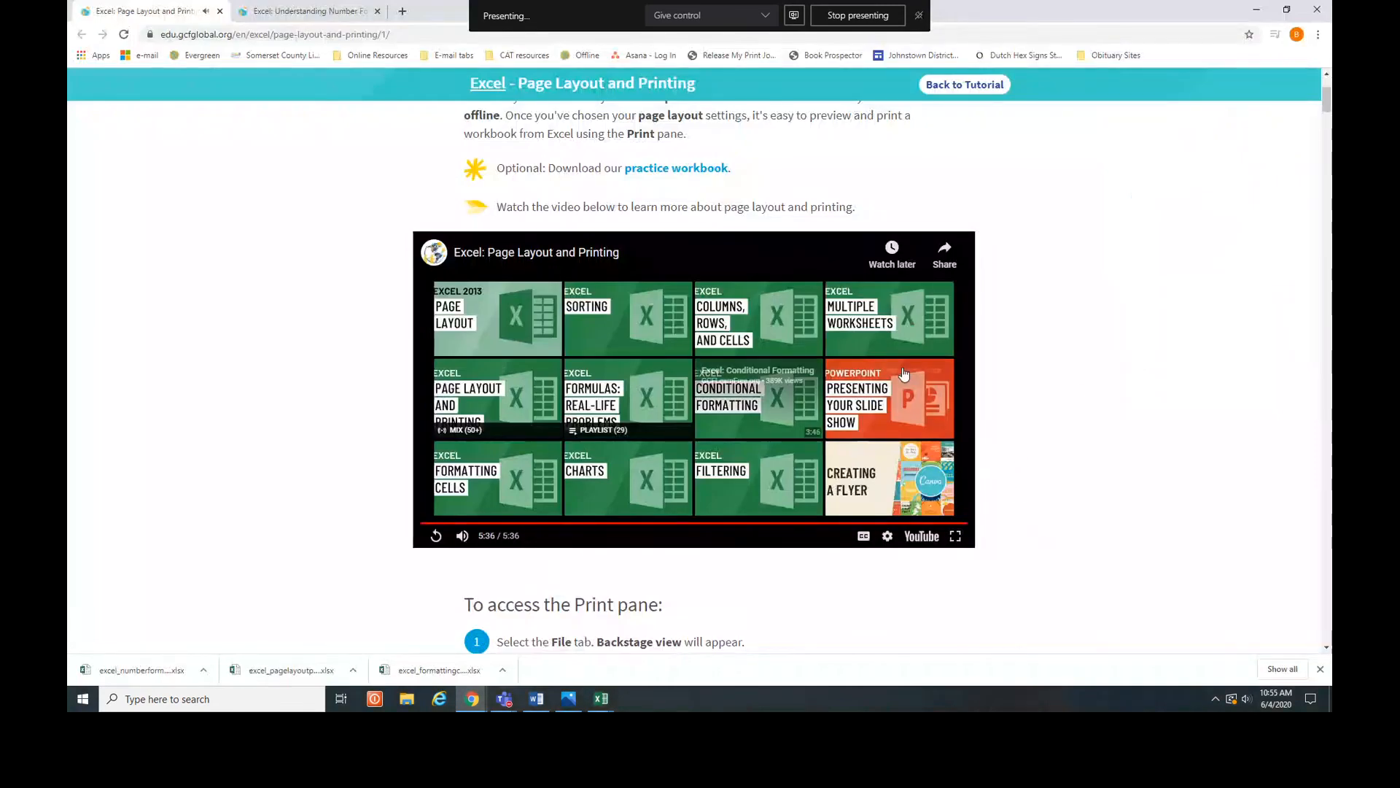
- Switch to the Book1 workbook in Excel, maximize its window and hide the presenting bar
click(603, 700)
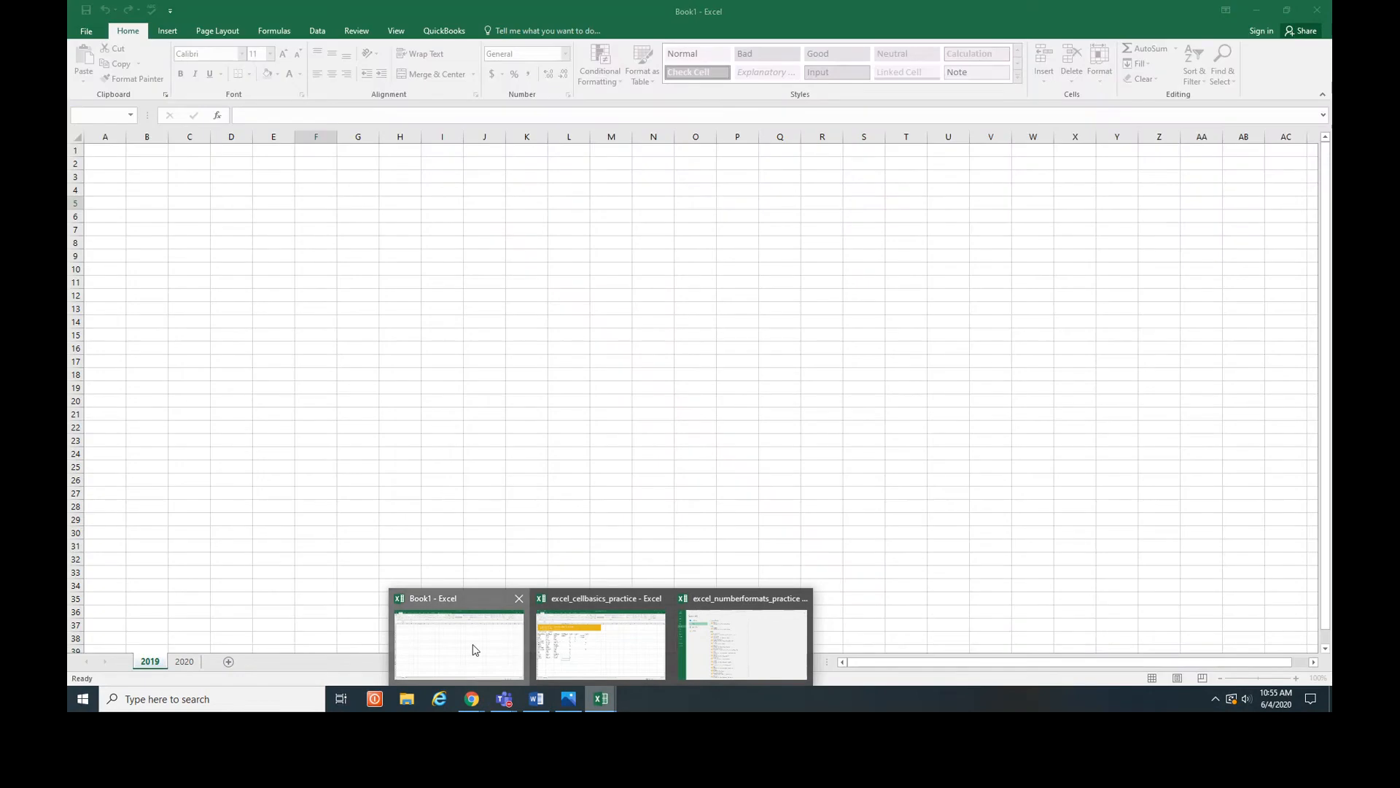
click(474, 648)
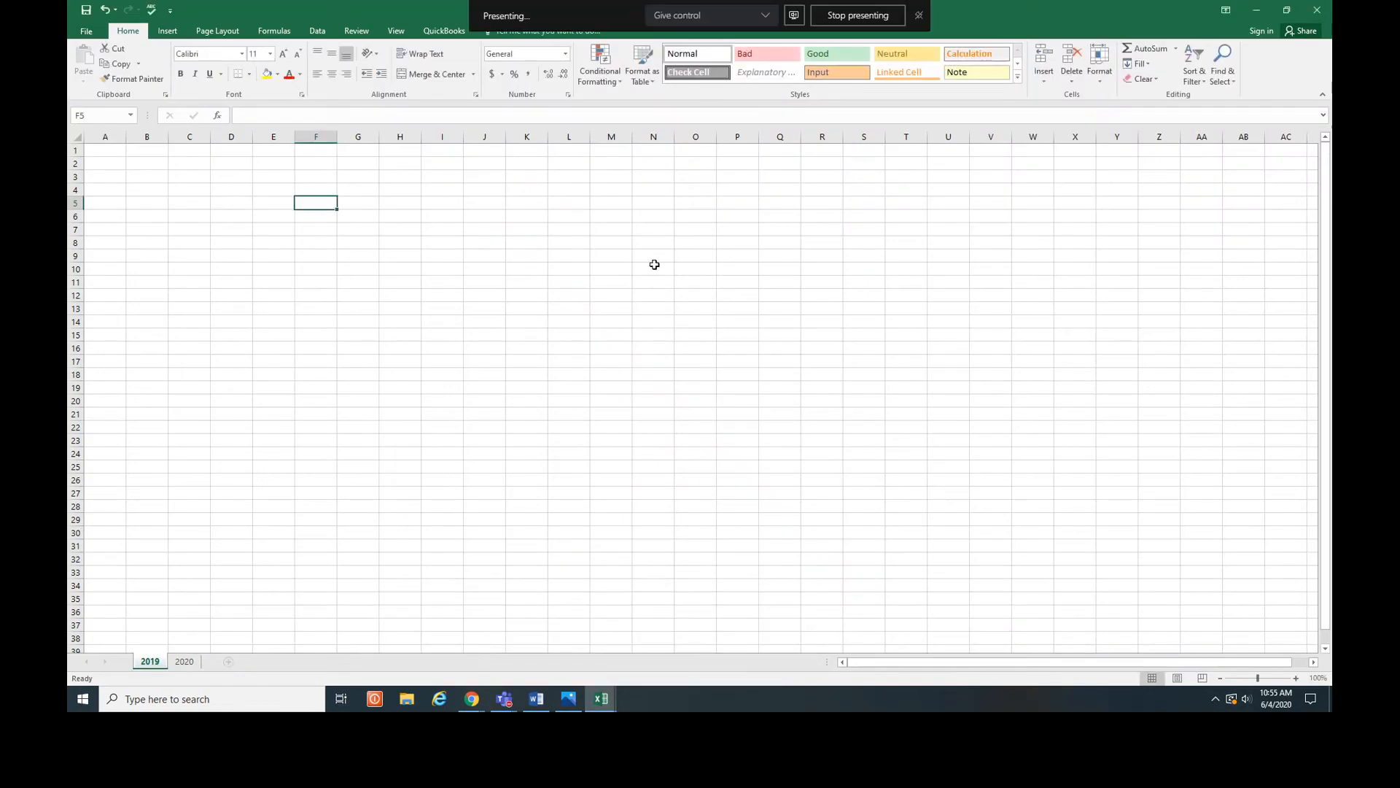
click(1287, 11)
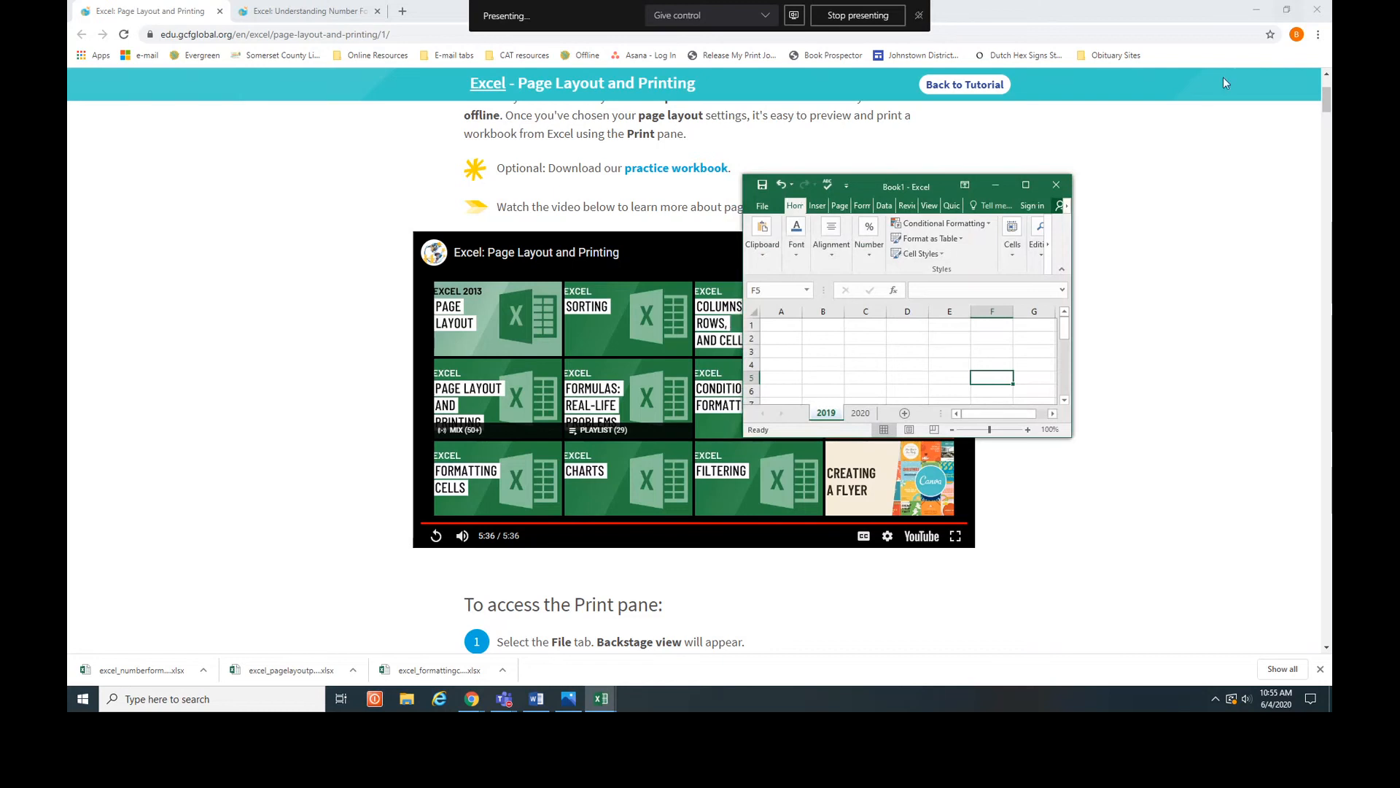
click(1025, 184)
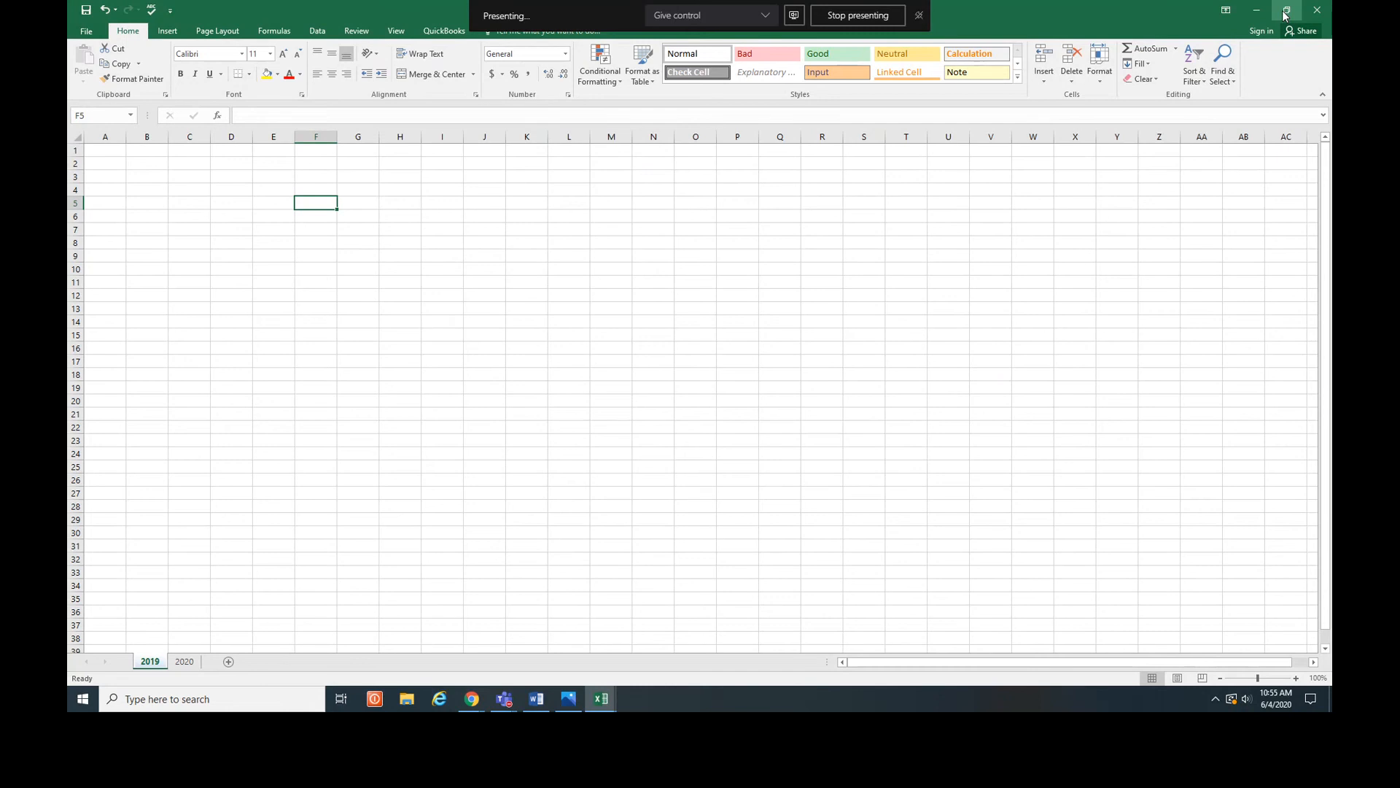
click(919, 16)
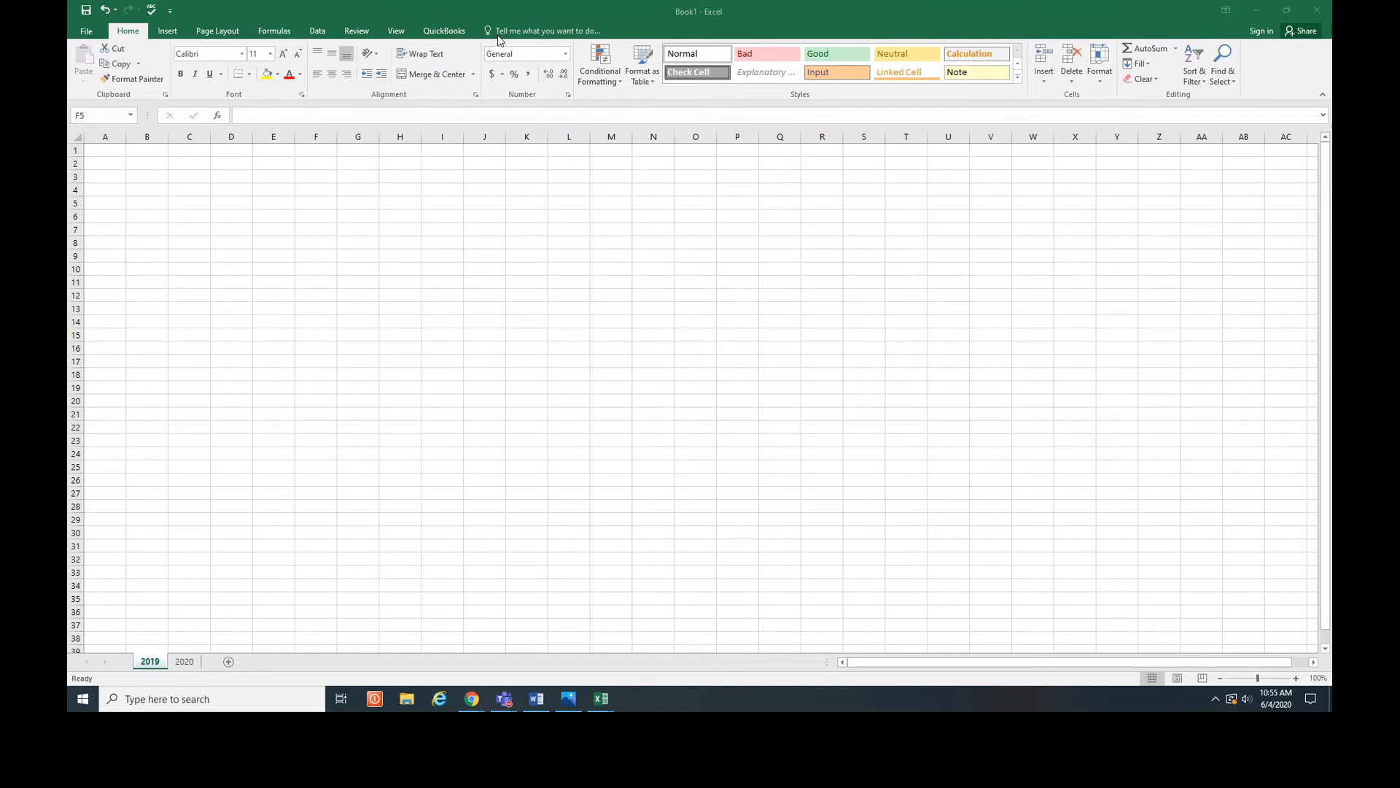
- Show the Tell Me suggestions in Book1 and look at the recently used Freeze Panes options
click(586, 33)
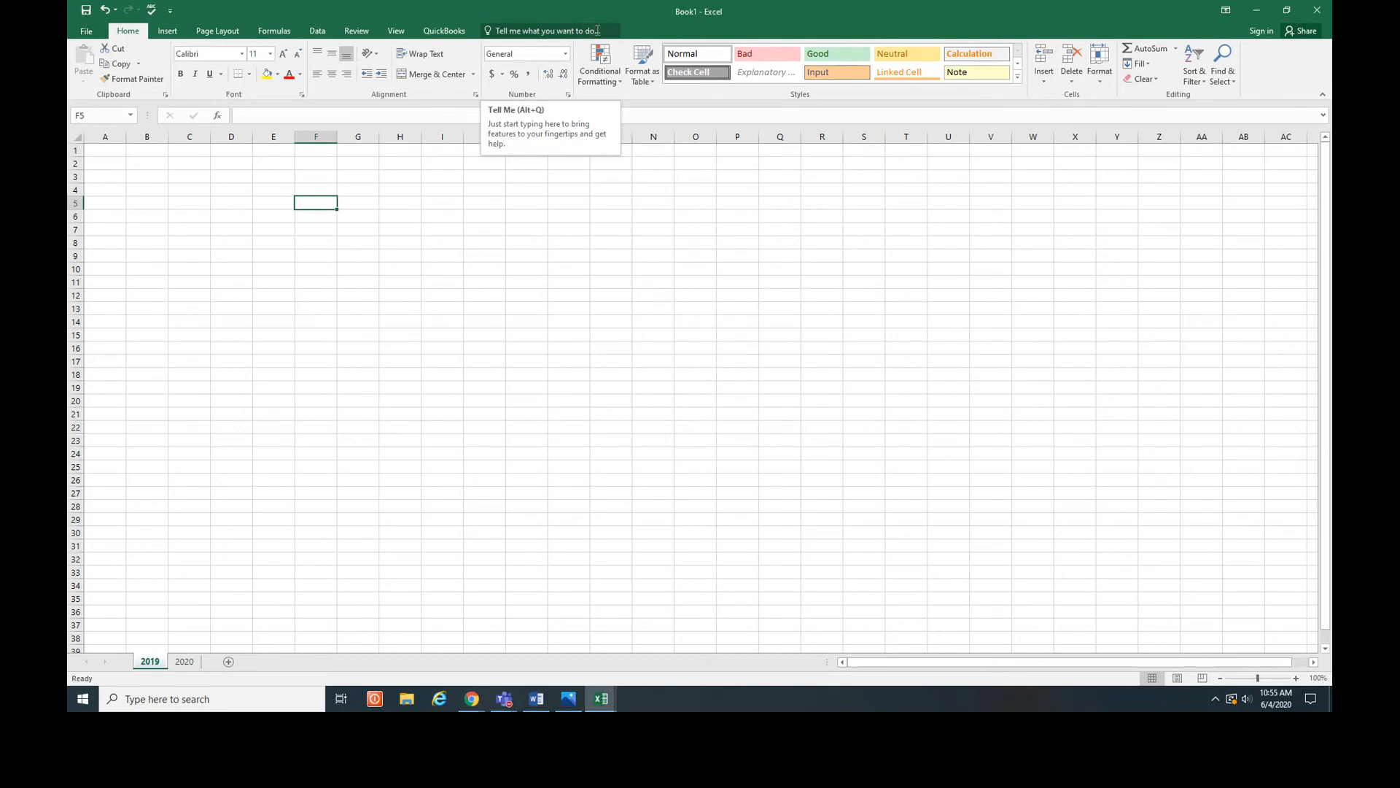
click(548, 29)
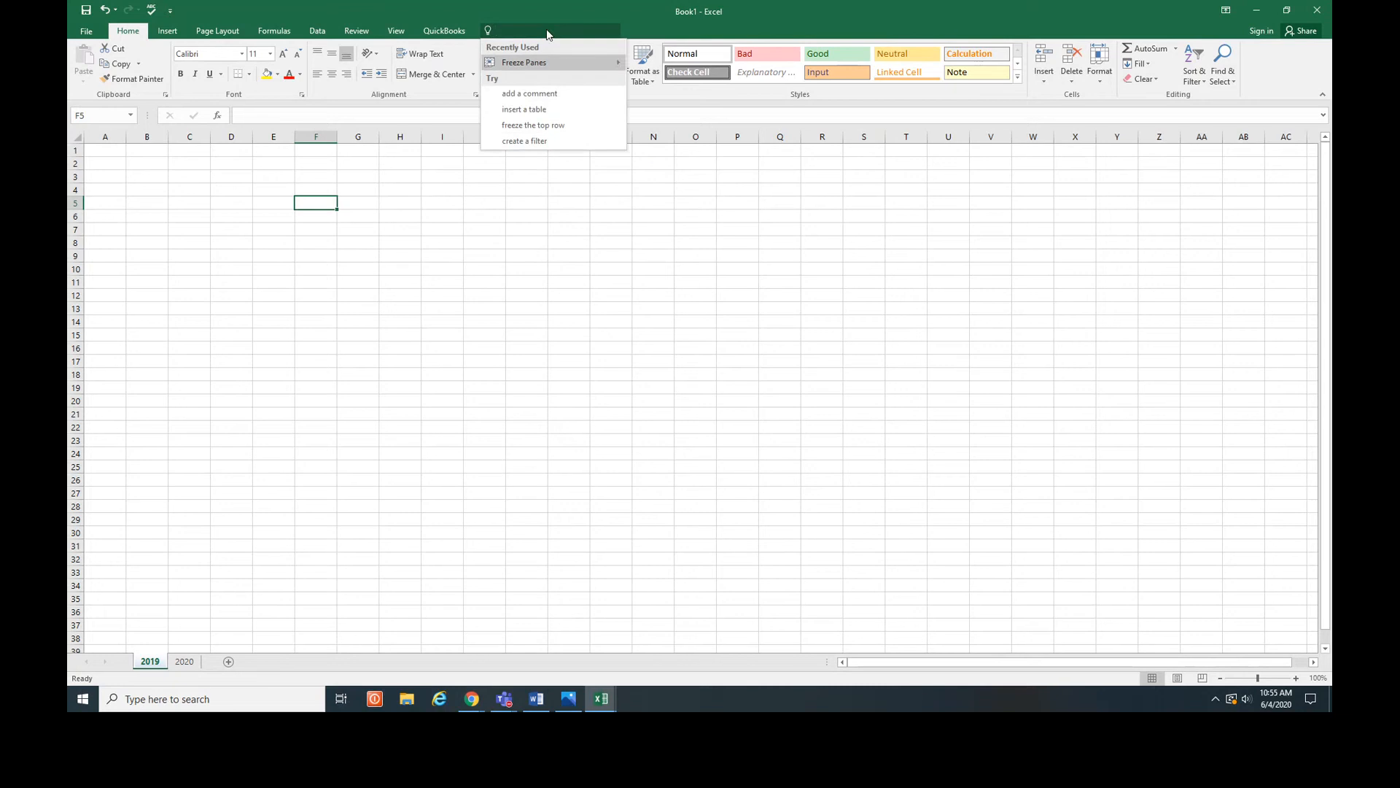
mouse_move(554, 60)
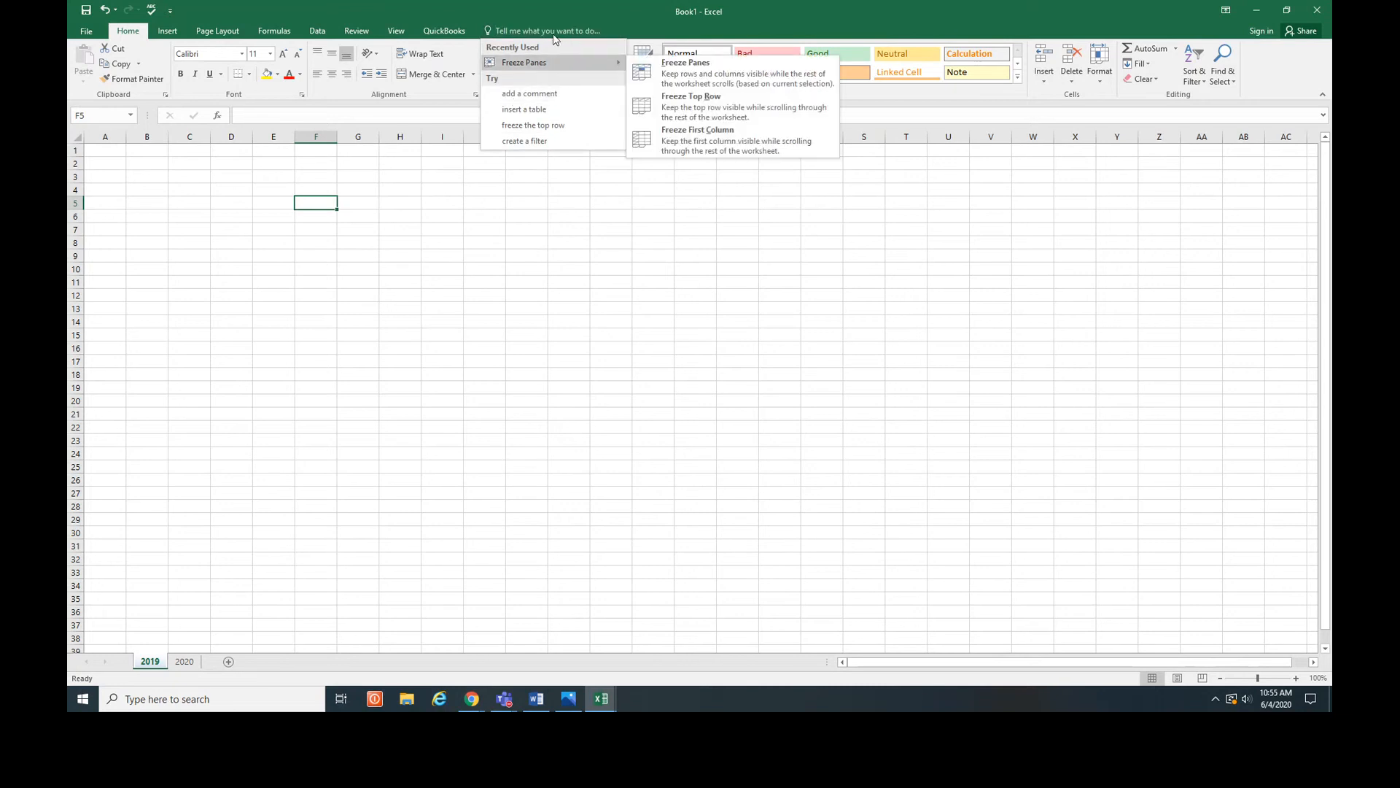
click(542, 33)
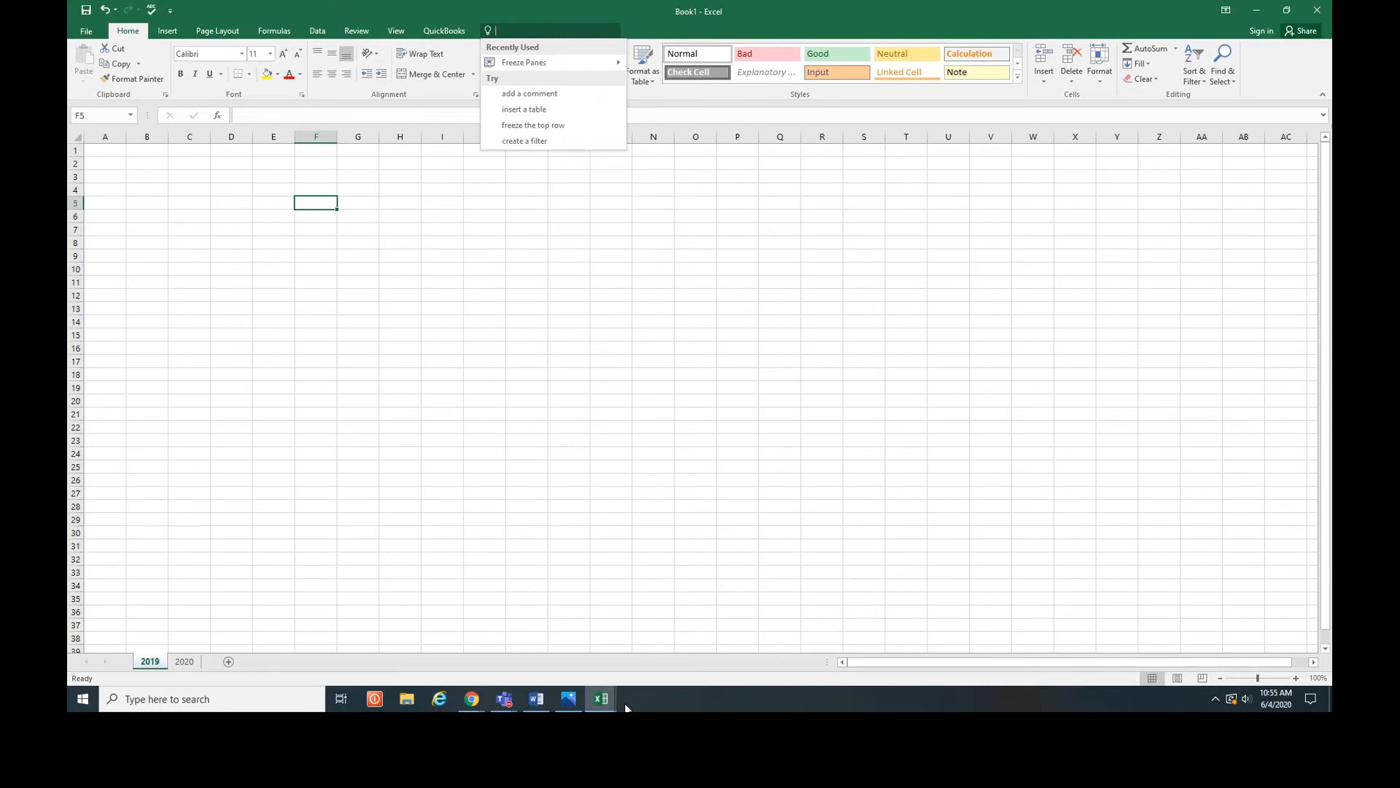
- Switch to the excel_cellbasics_practice workbook
click(606, 704)
mouse_move(603, 661)
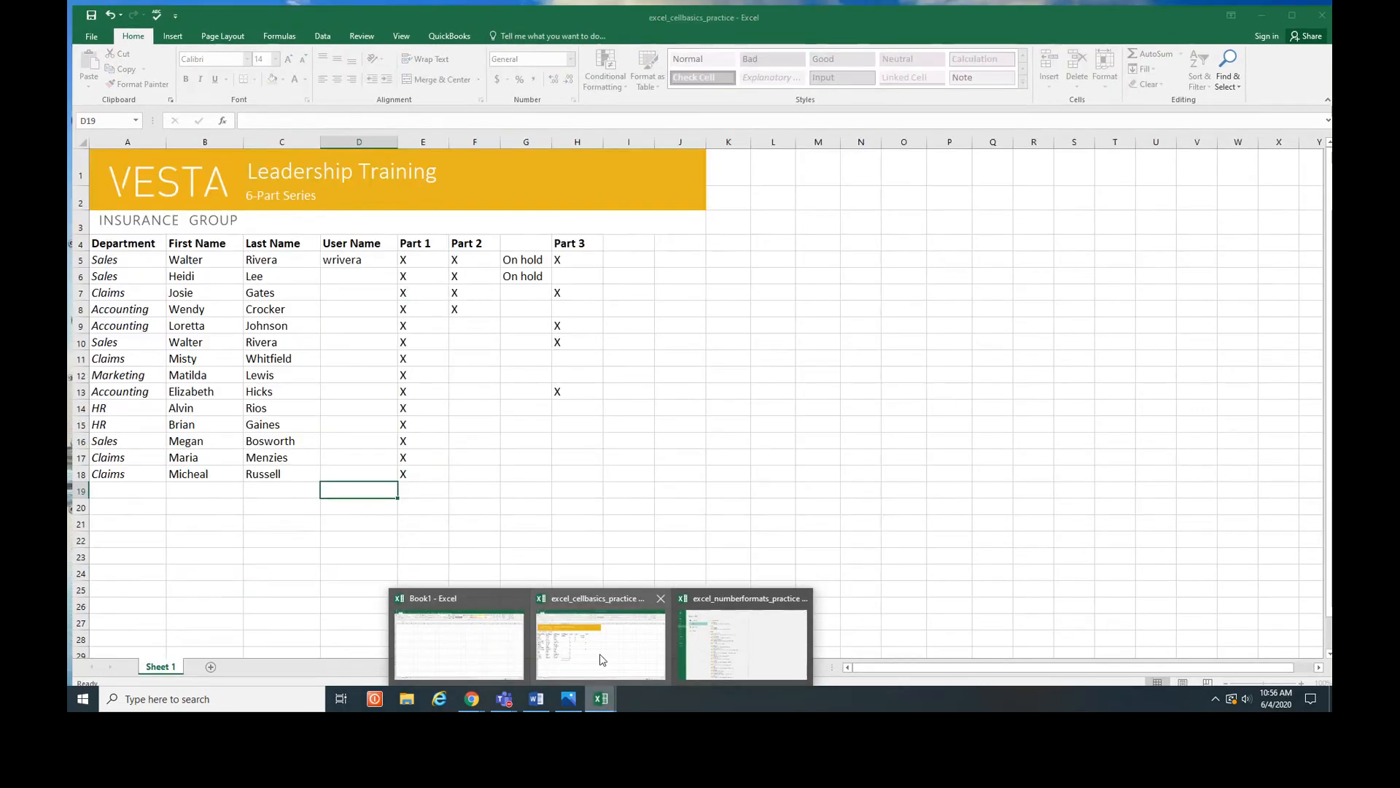
click(602, 660)
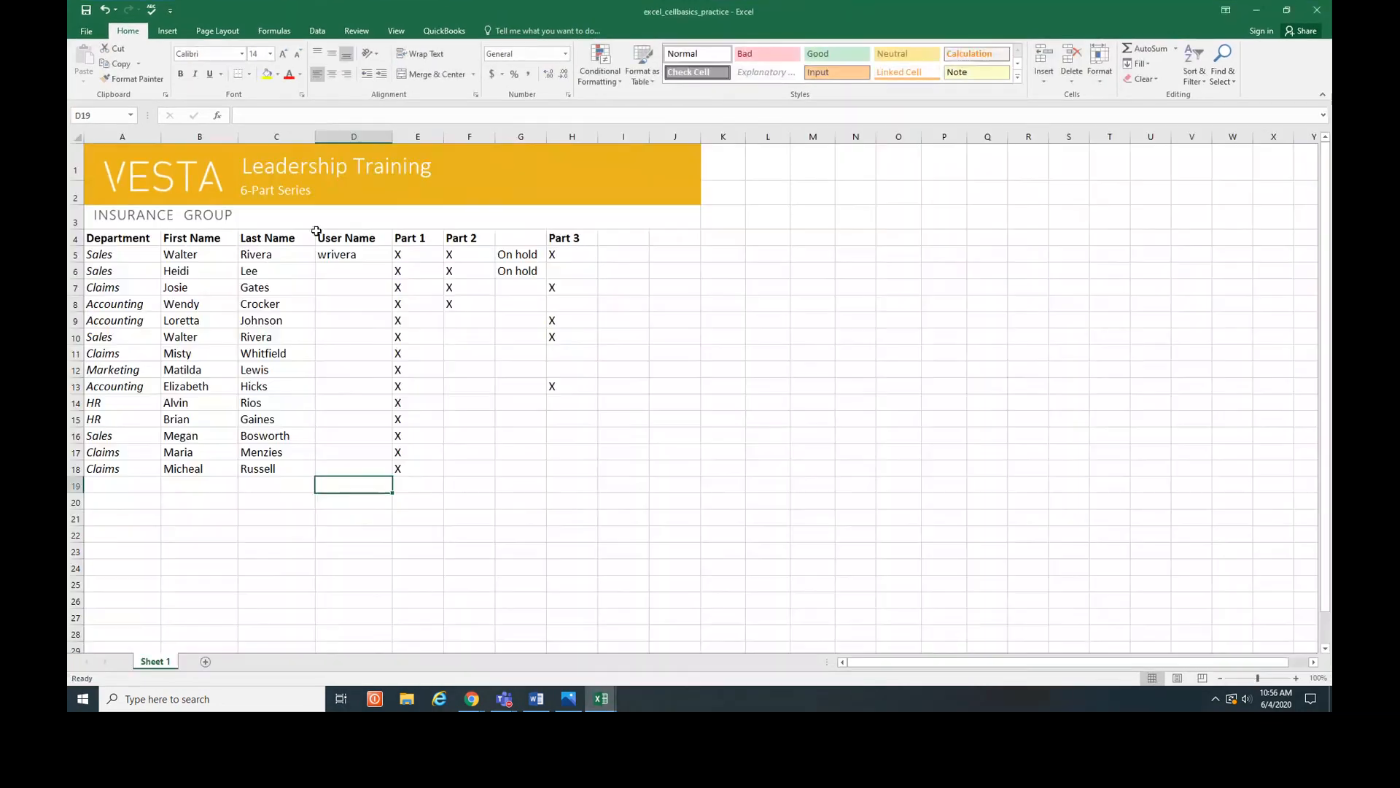
- Freeze the rows above header row 4 with the Tell Me Freeze Panes suggestion and check how the sheet scrolls
click(77, 170)
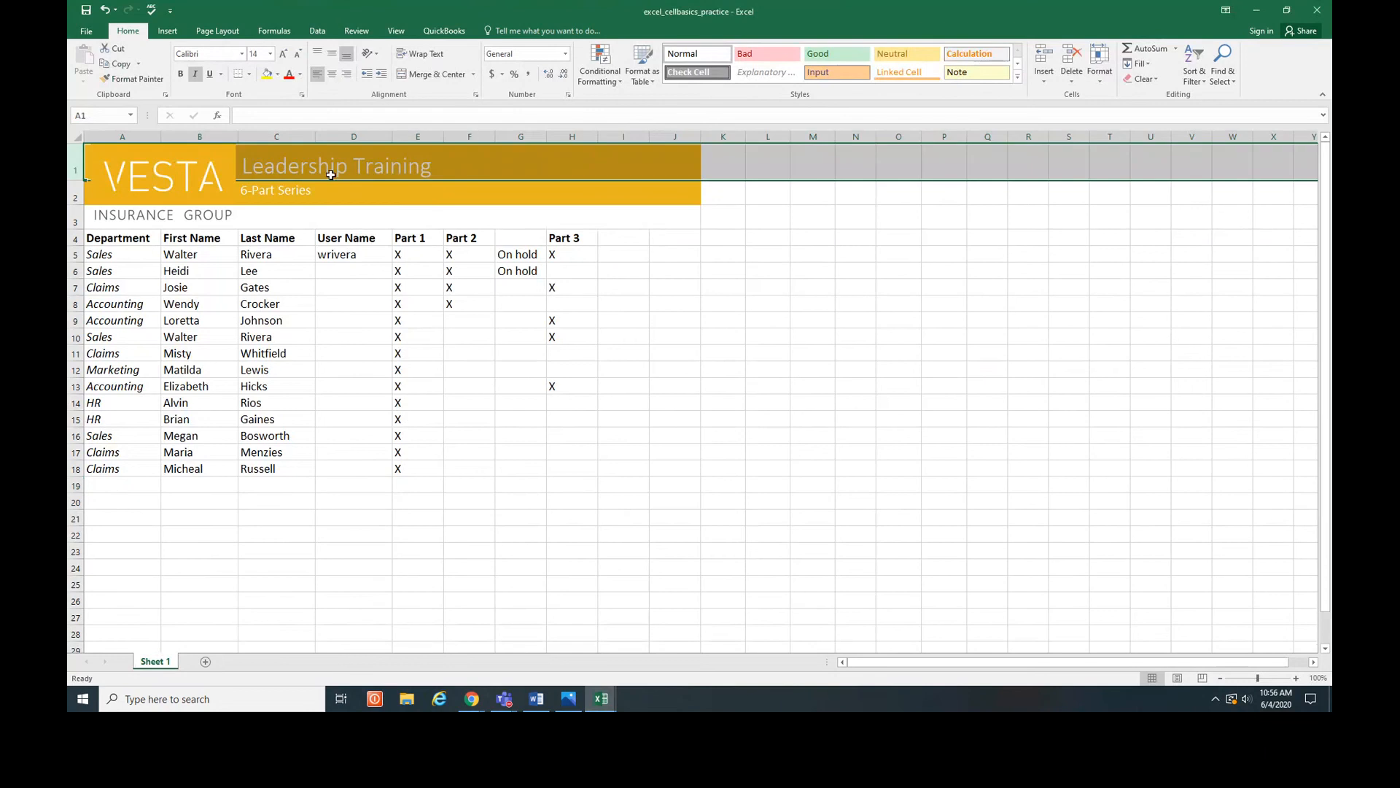
click(121, 220)
click(77, 239)
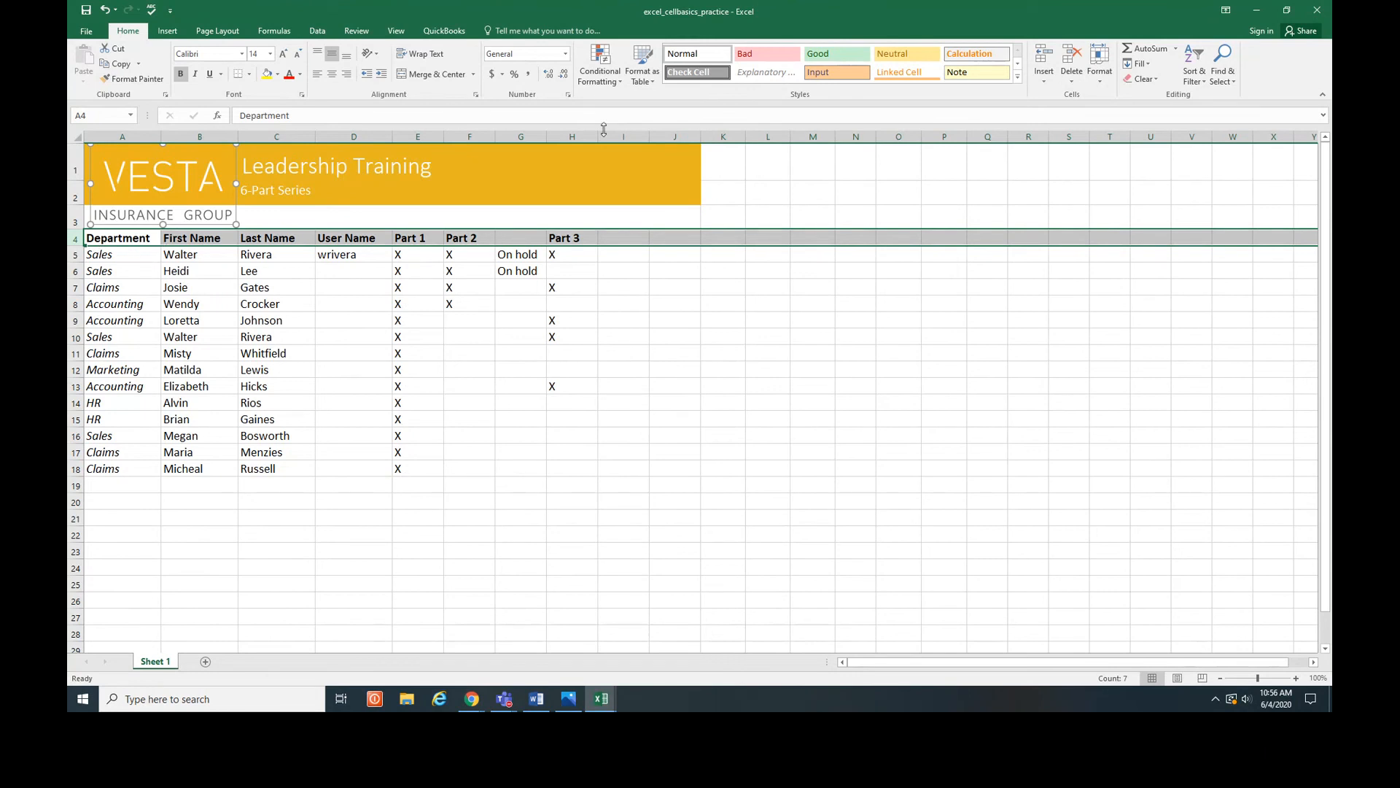
click(586, 33)
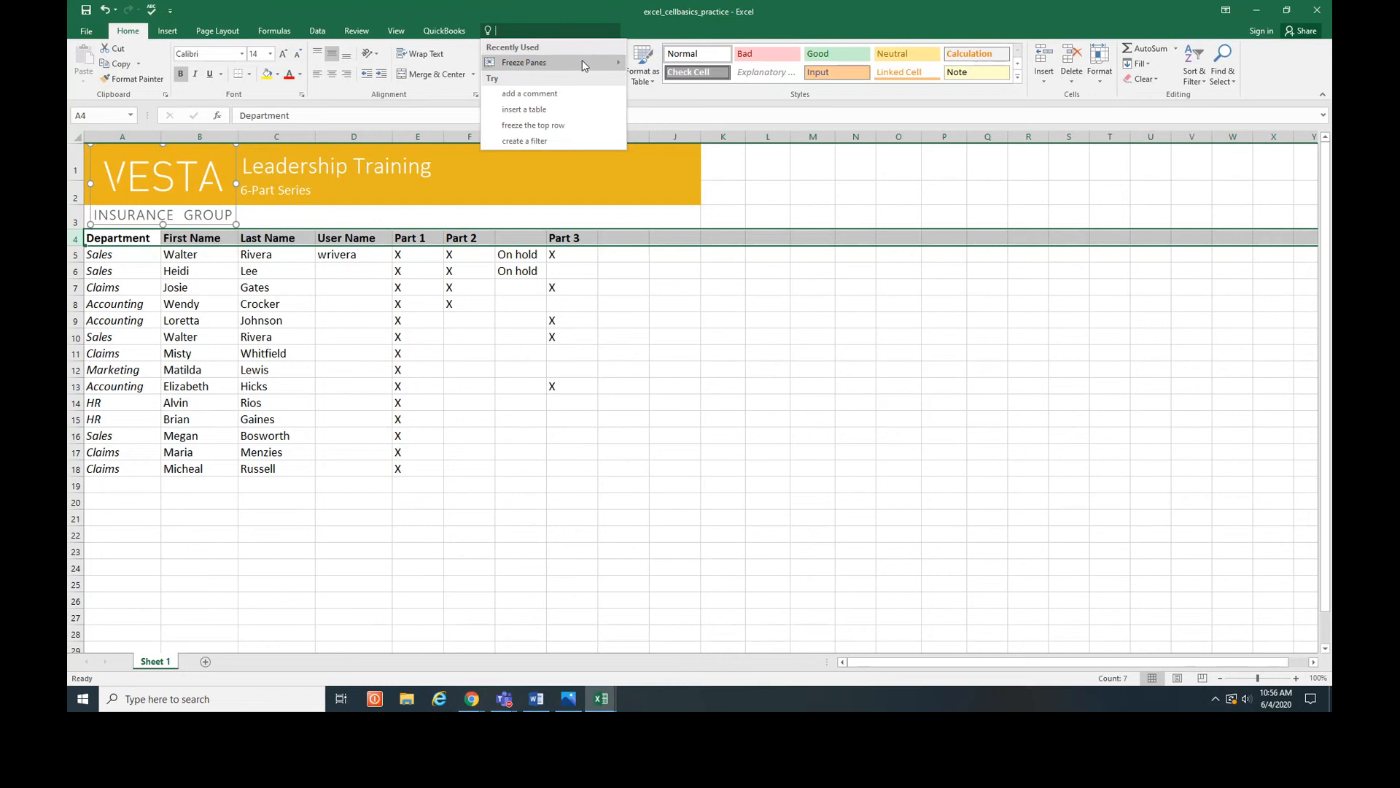
click(584, 67)
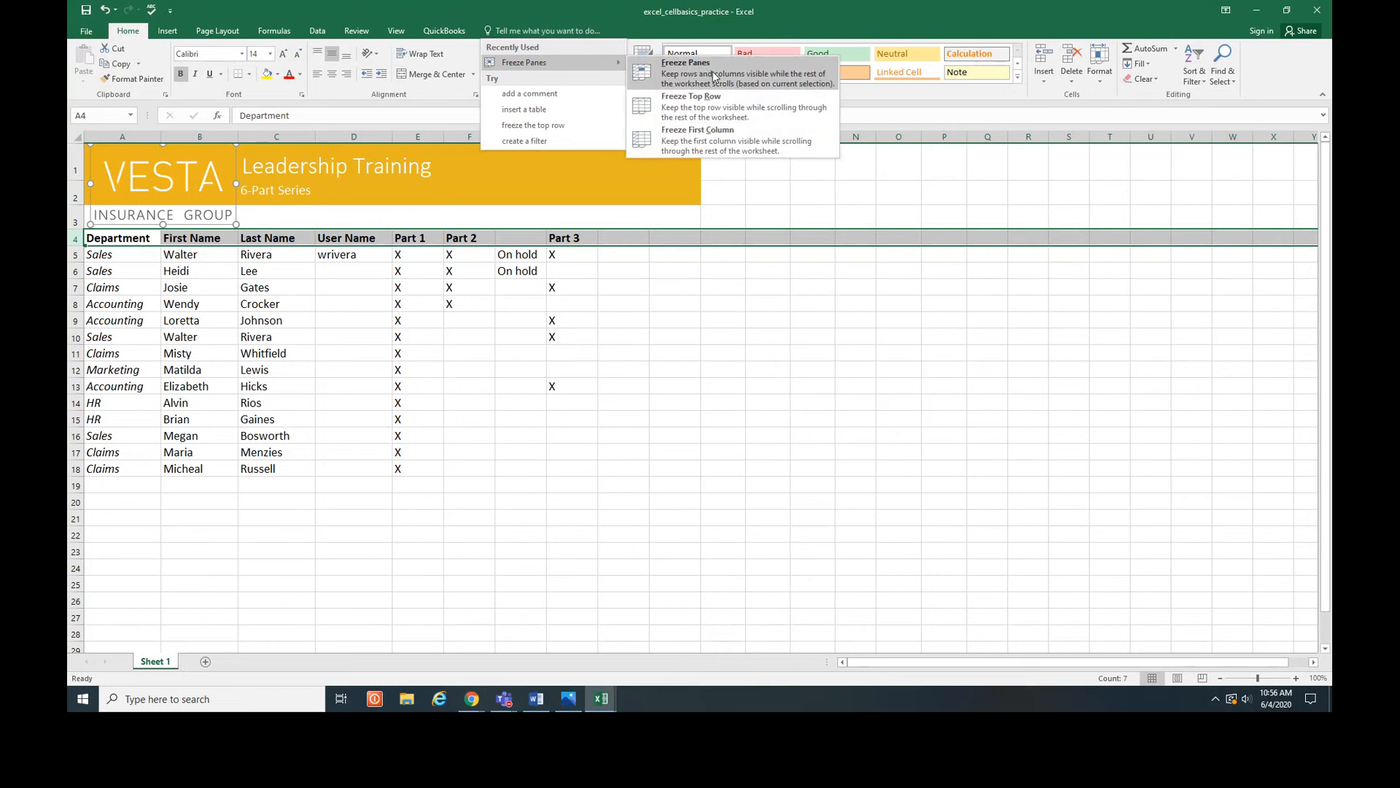
click(746, 76)
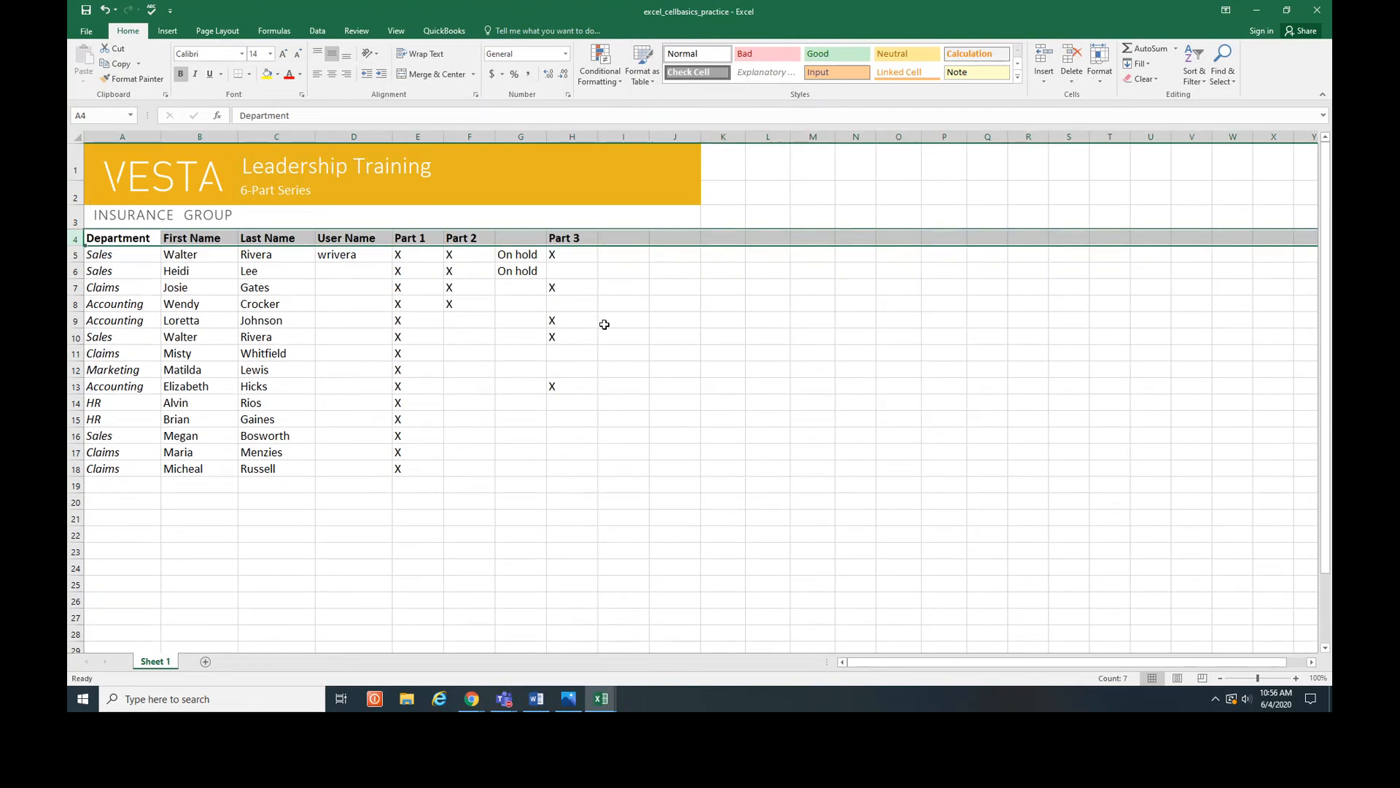
scroll(598, 307, down, 7)
scroll(604, 324, up, 7)
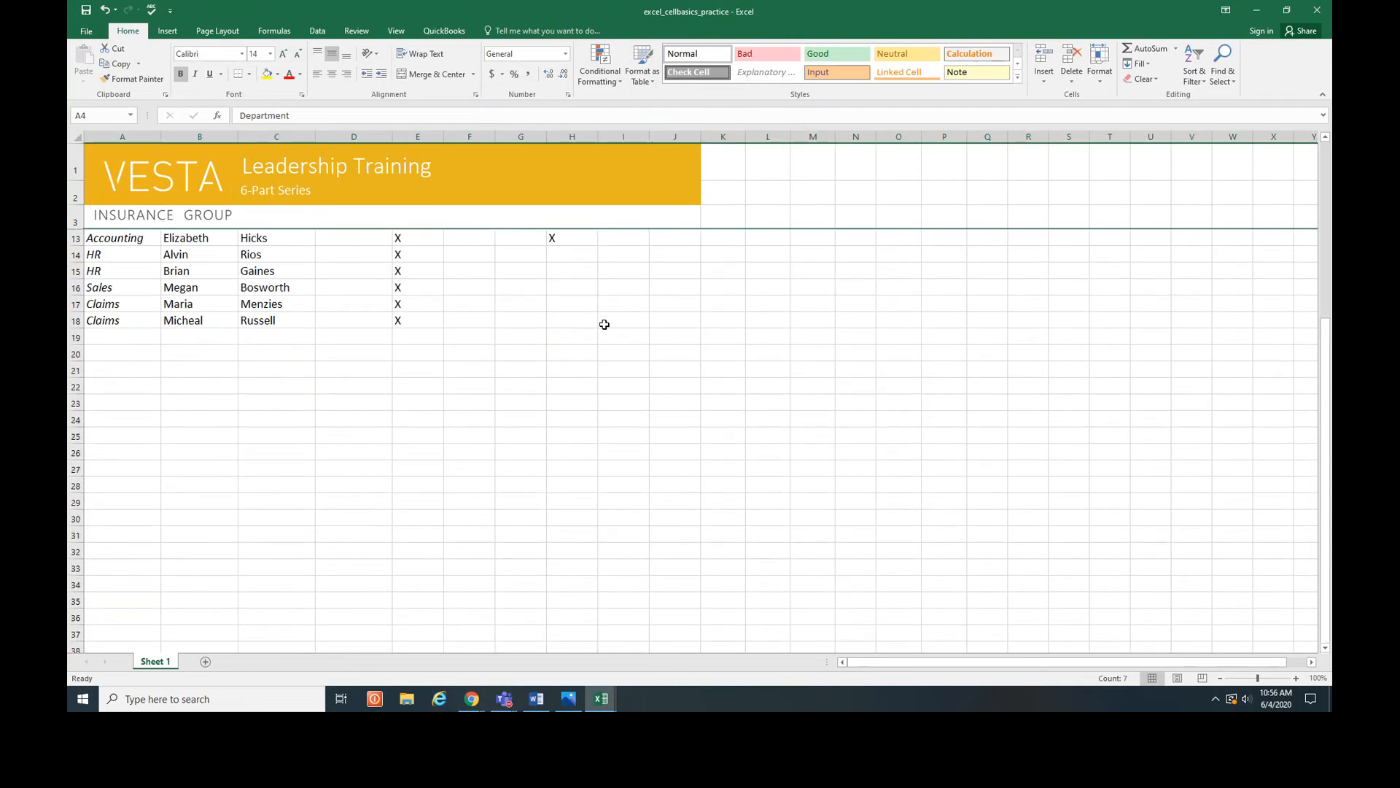
scroll(603, 323, down, 4)
scroll(604, 324, down, 2)
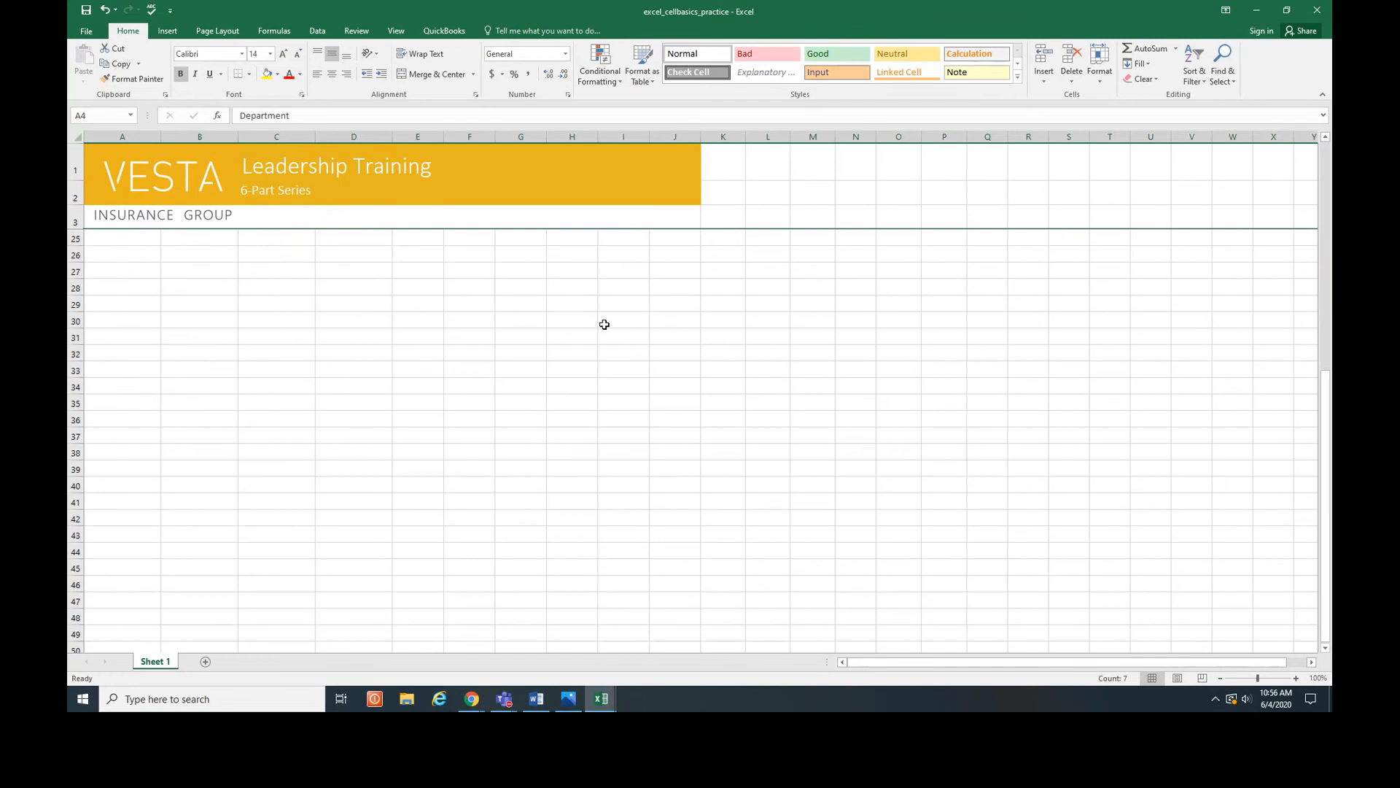
scroll(604, 324, up, 6)
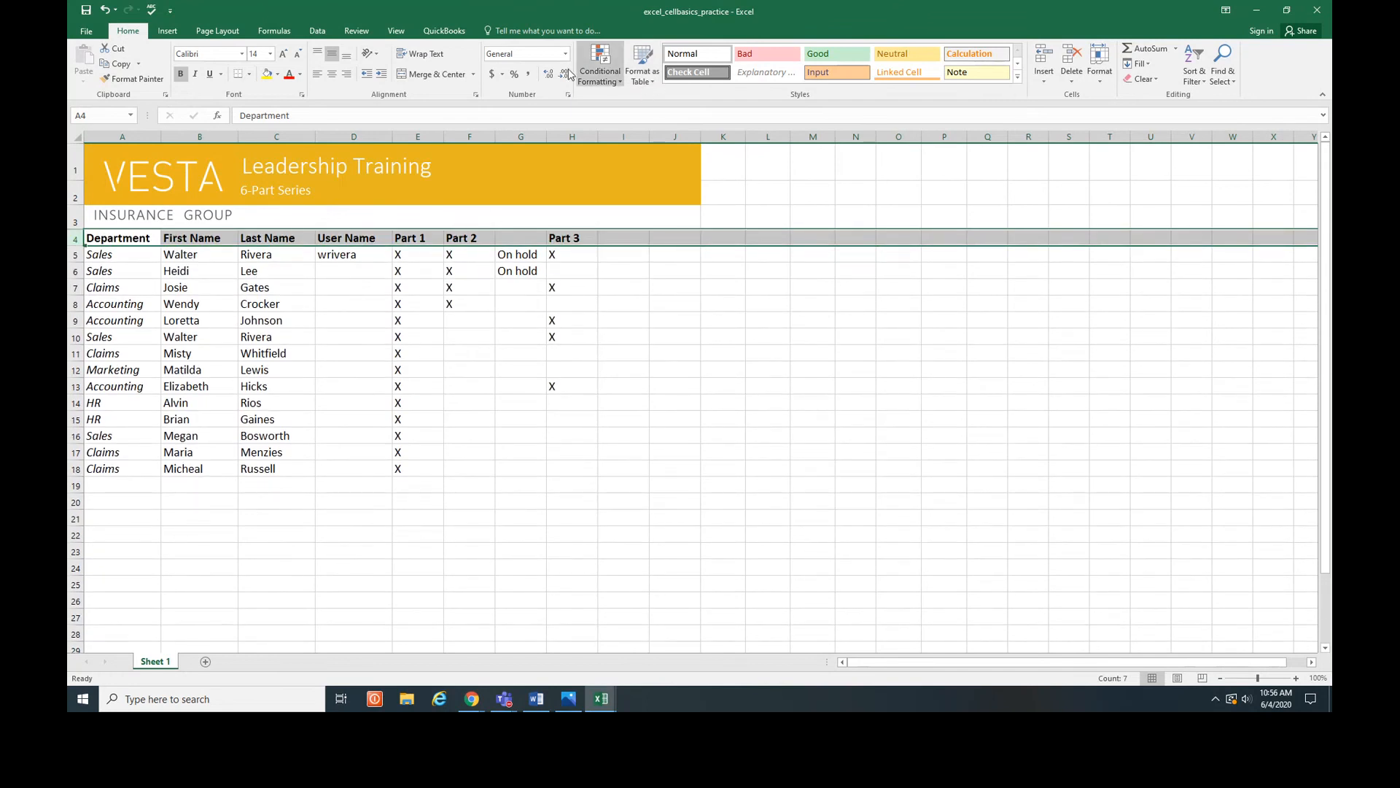
- Replace the frozen panes with Freeze Top Row using Tell Me, and test it by scrolling the sheet
click(569, 37)
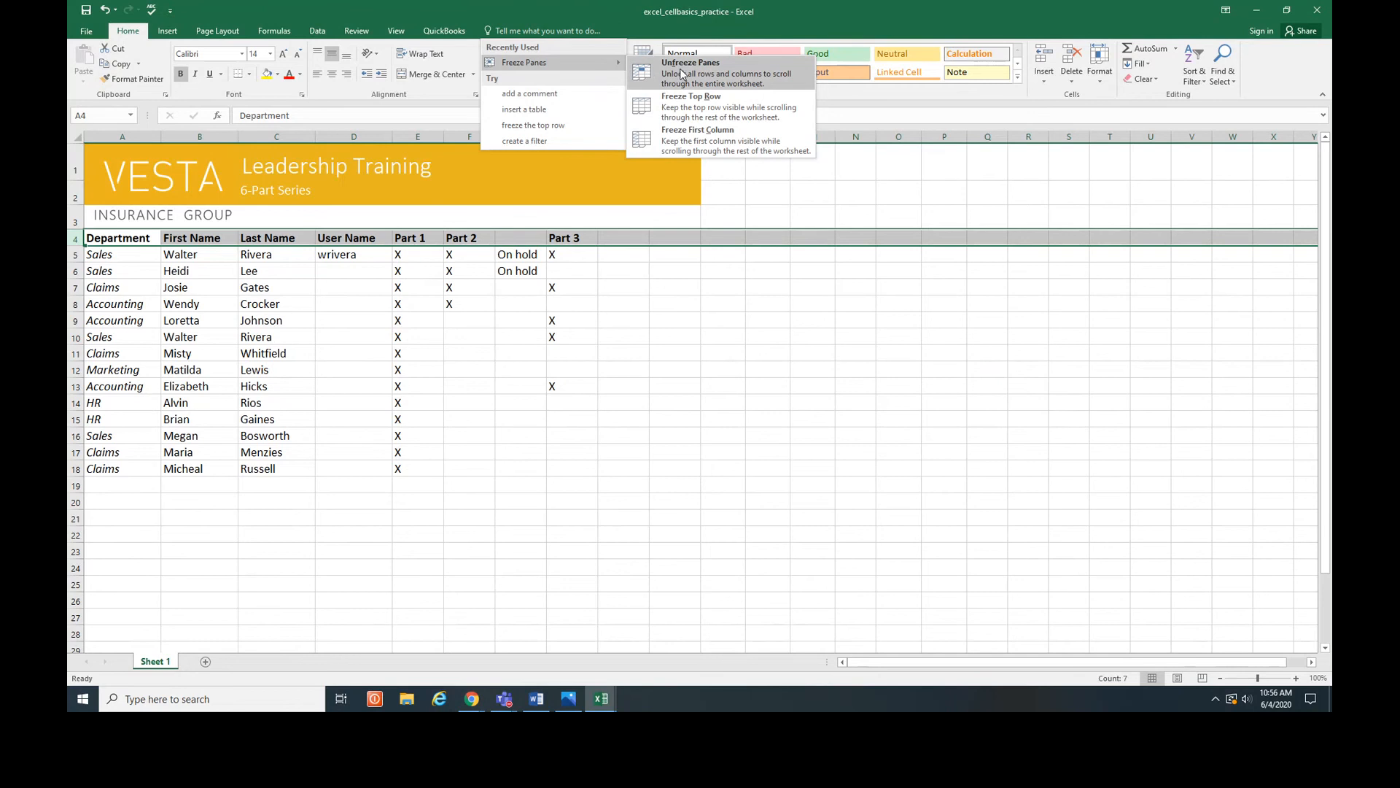
click(733, 117)
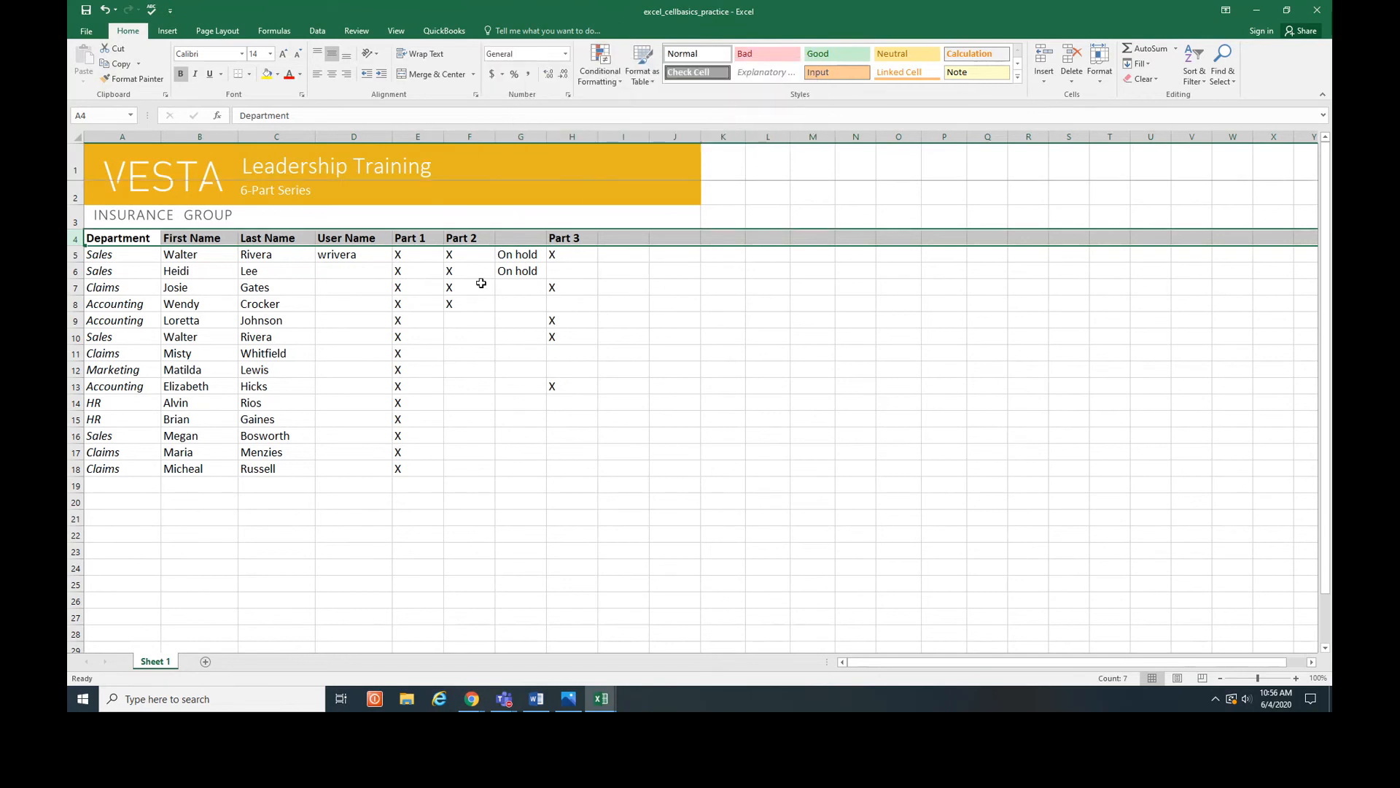
scroll(484, 291, down, 2)
scroll(483, 292, up, 2)
scroll(483, 292, down, 1)
scroll(484, 292, up, 1)
- Select row 1, look up "unfreeze" through Tell Me, and close the Excel Help results
click(505, 164)
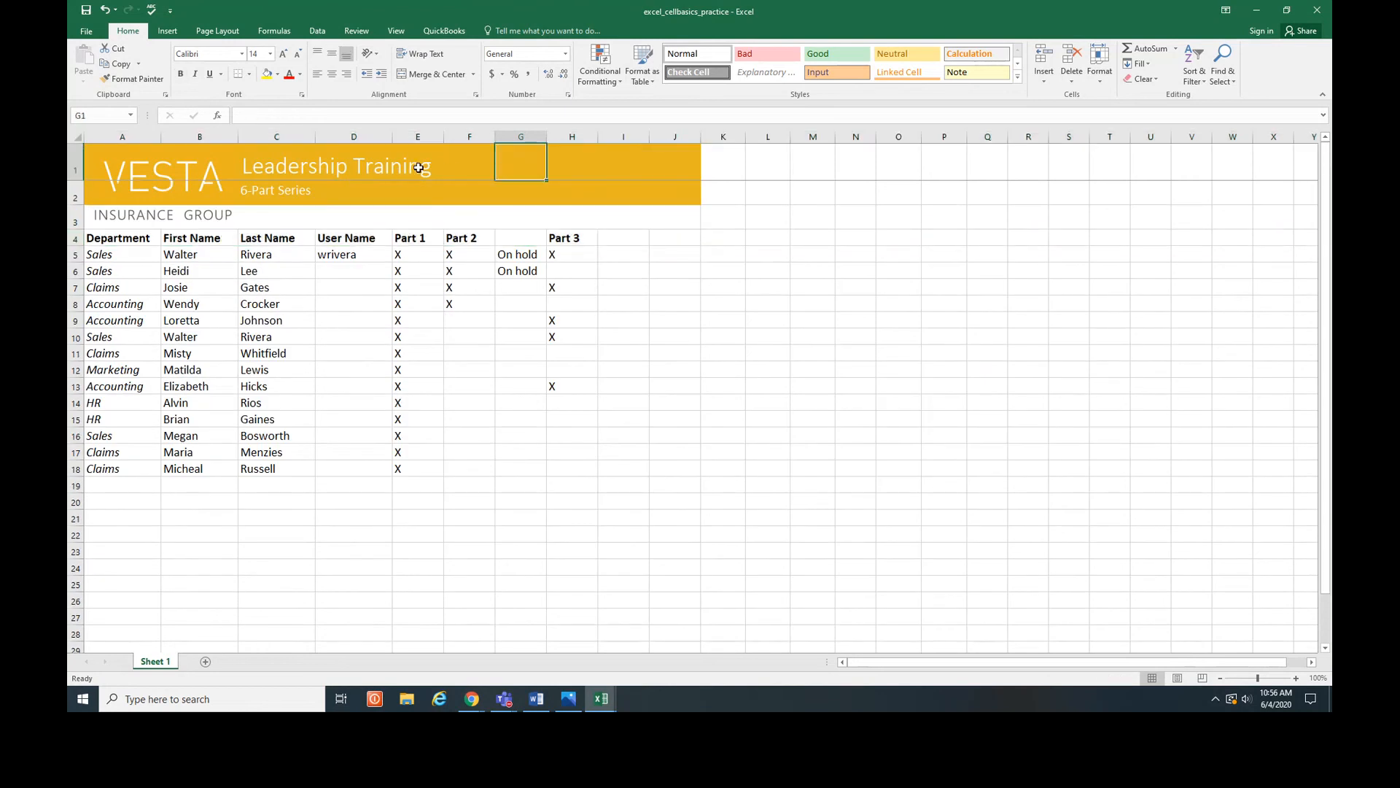
click(77, 162)
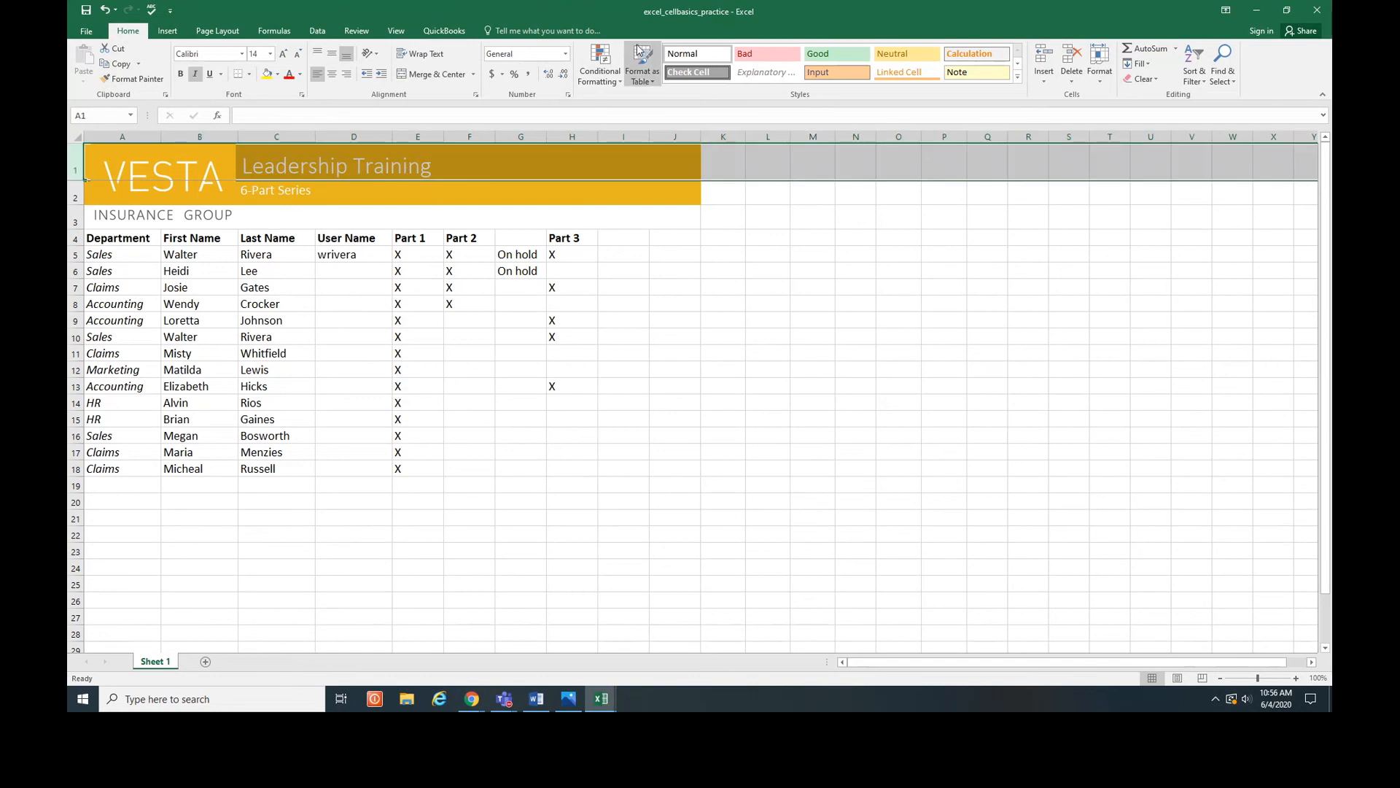
click(562, 33)
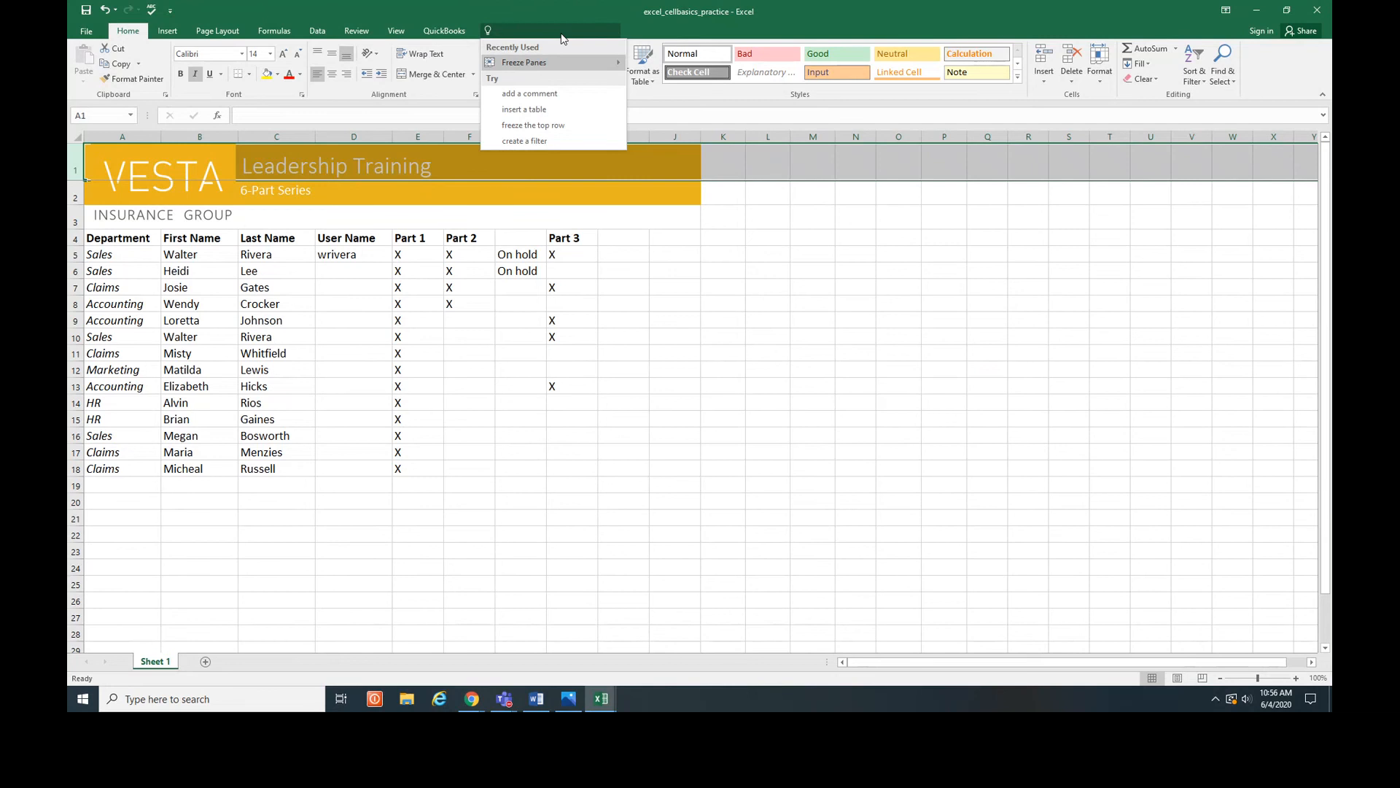
text(unfreeze)
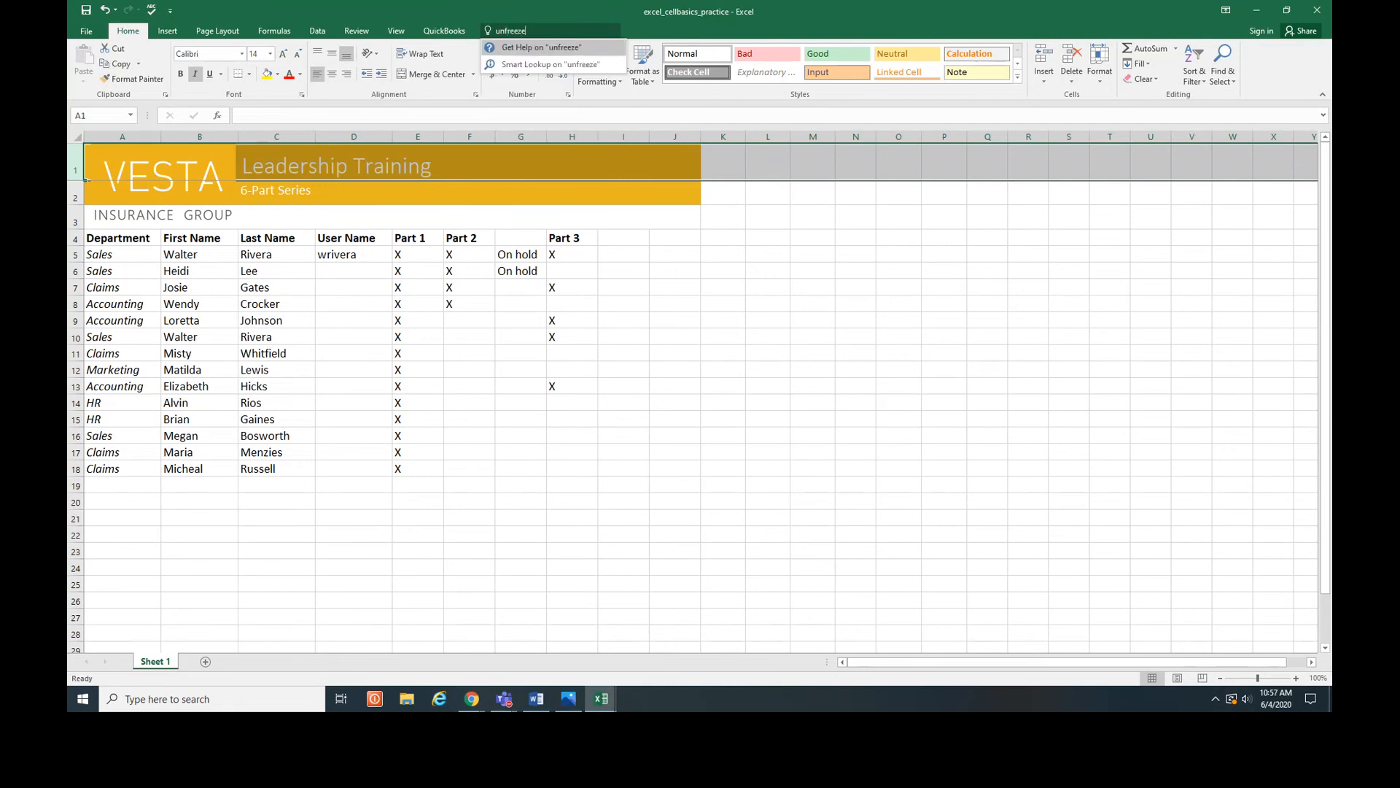
key(Return)
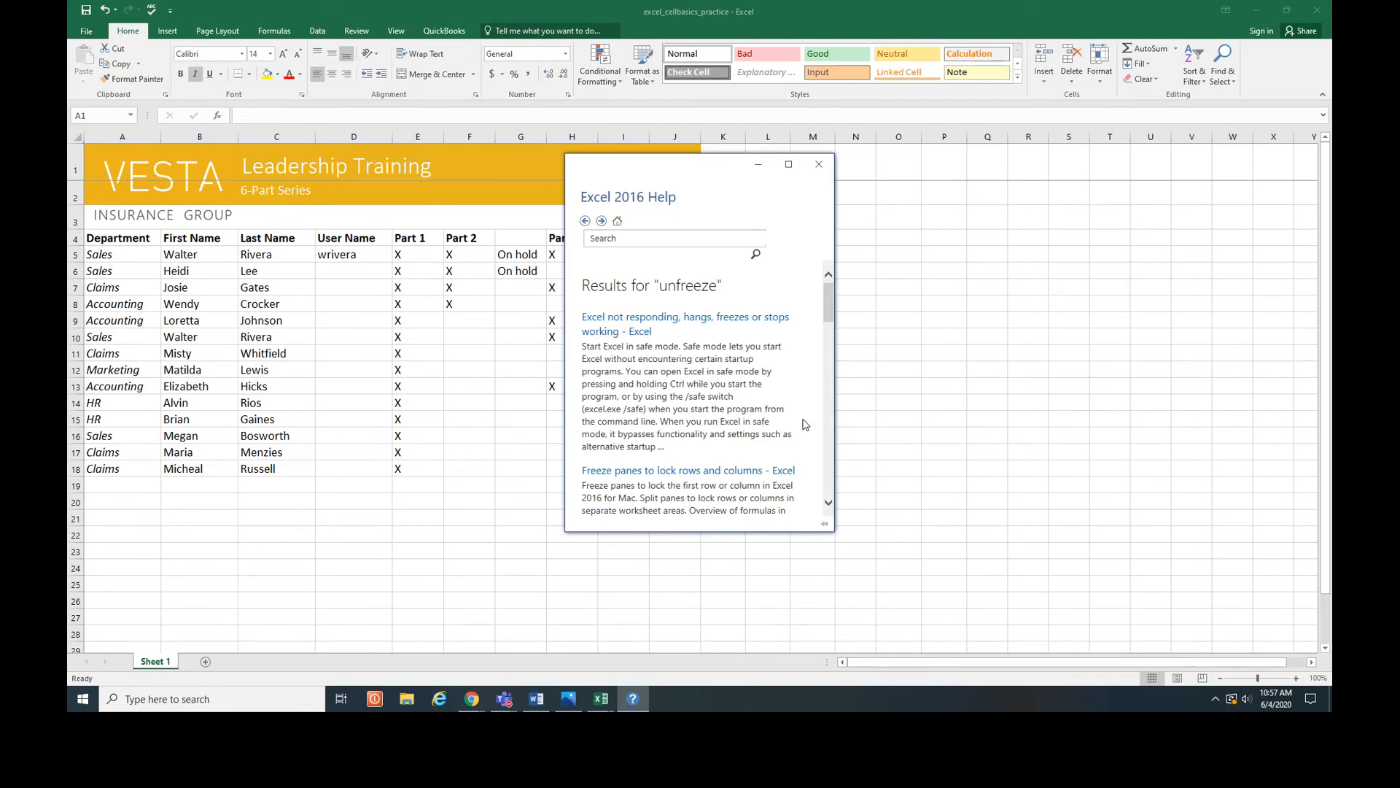
click(818, 163)
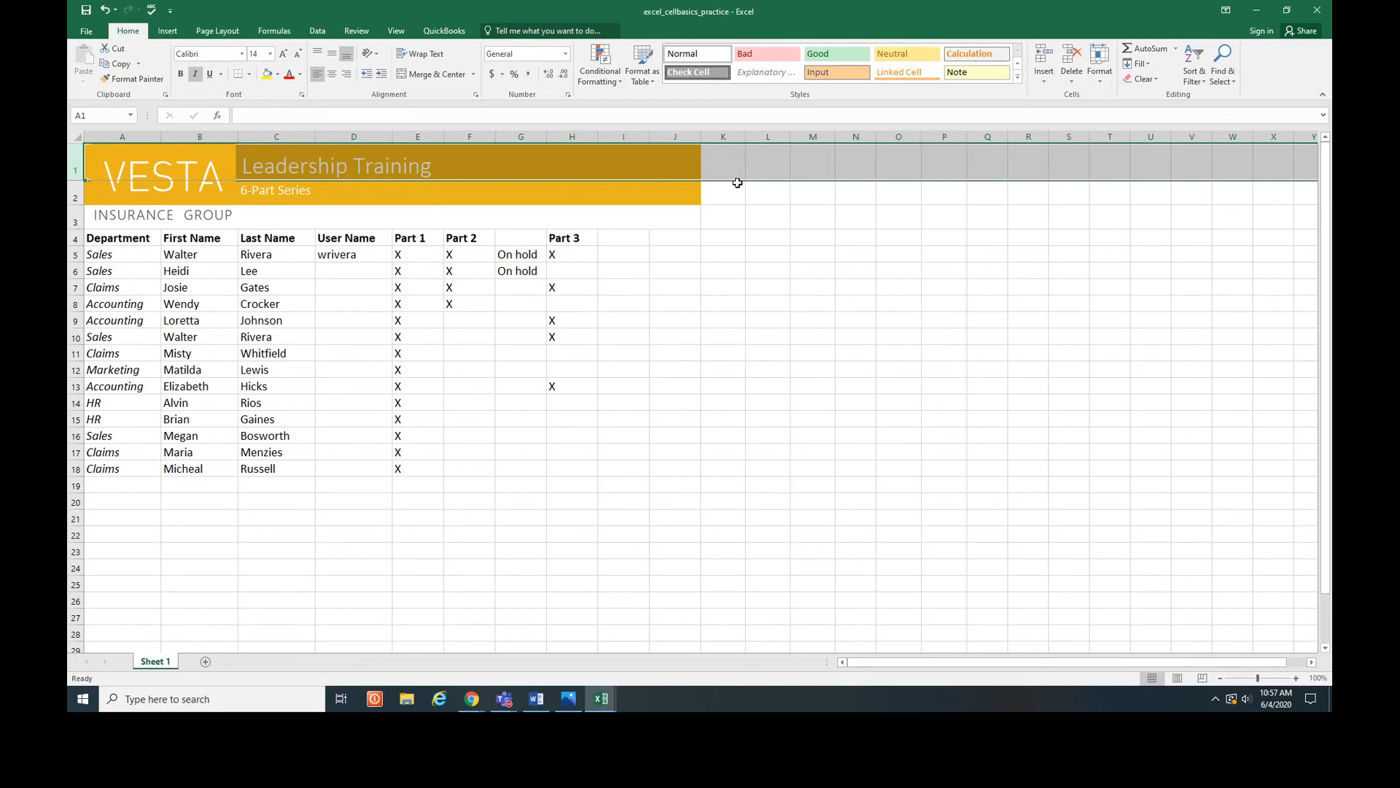
- Examine how the frozen top row behaves while moving down and back up the Leadership Training sheet
scroll(666, 252, down, 6)
scroll(667, 252, down, 2)
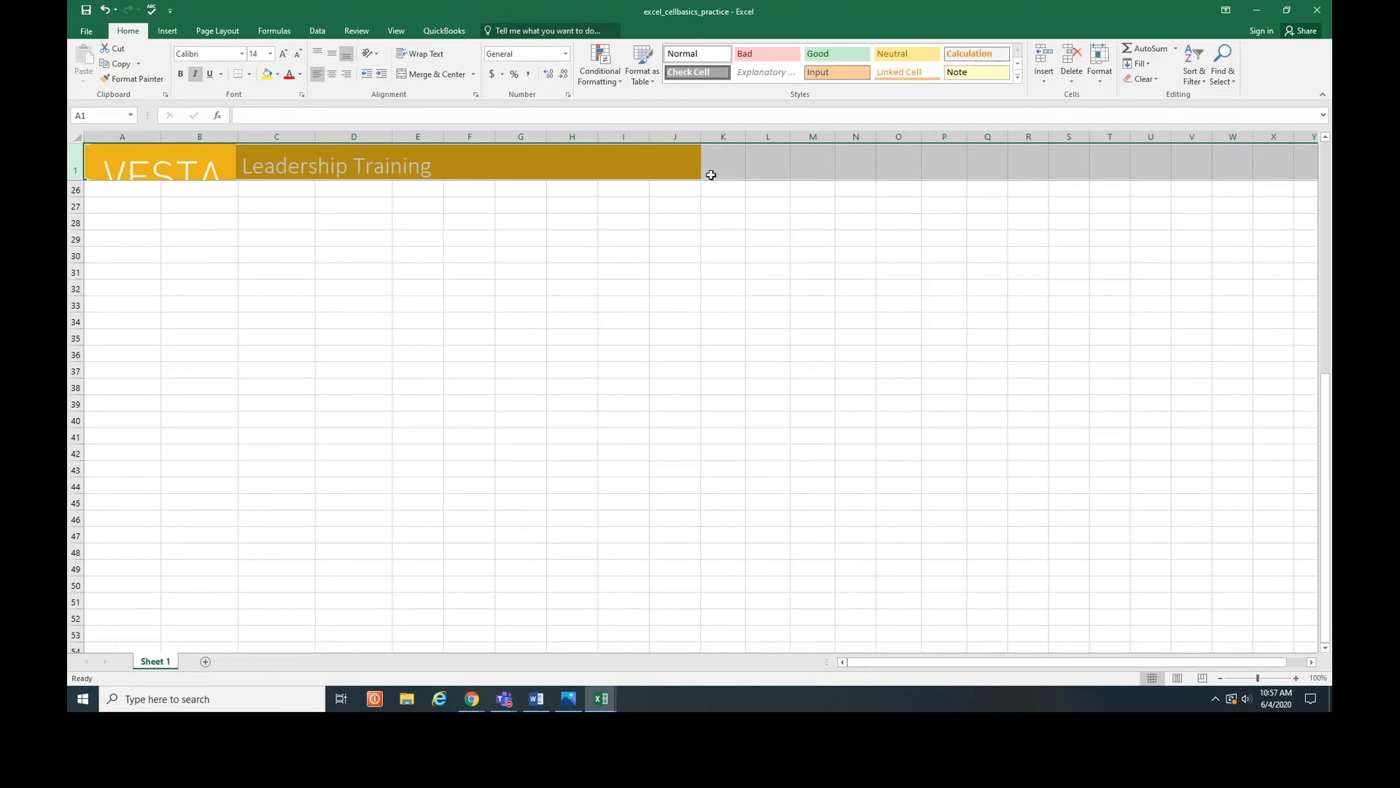
scroll(683, 277, up, 5)
scroll(683, 277, up, 3)
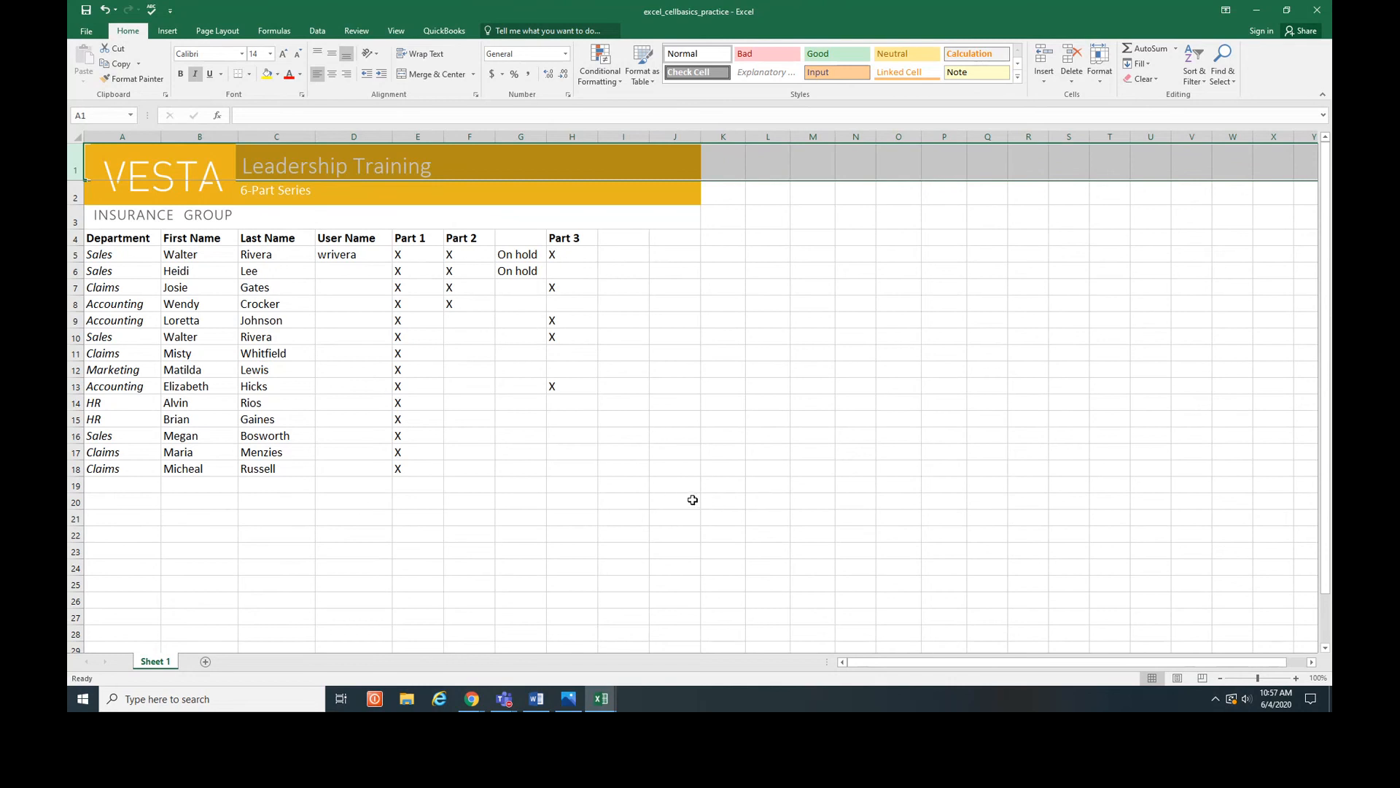
scroll(693, 500, down, 5)
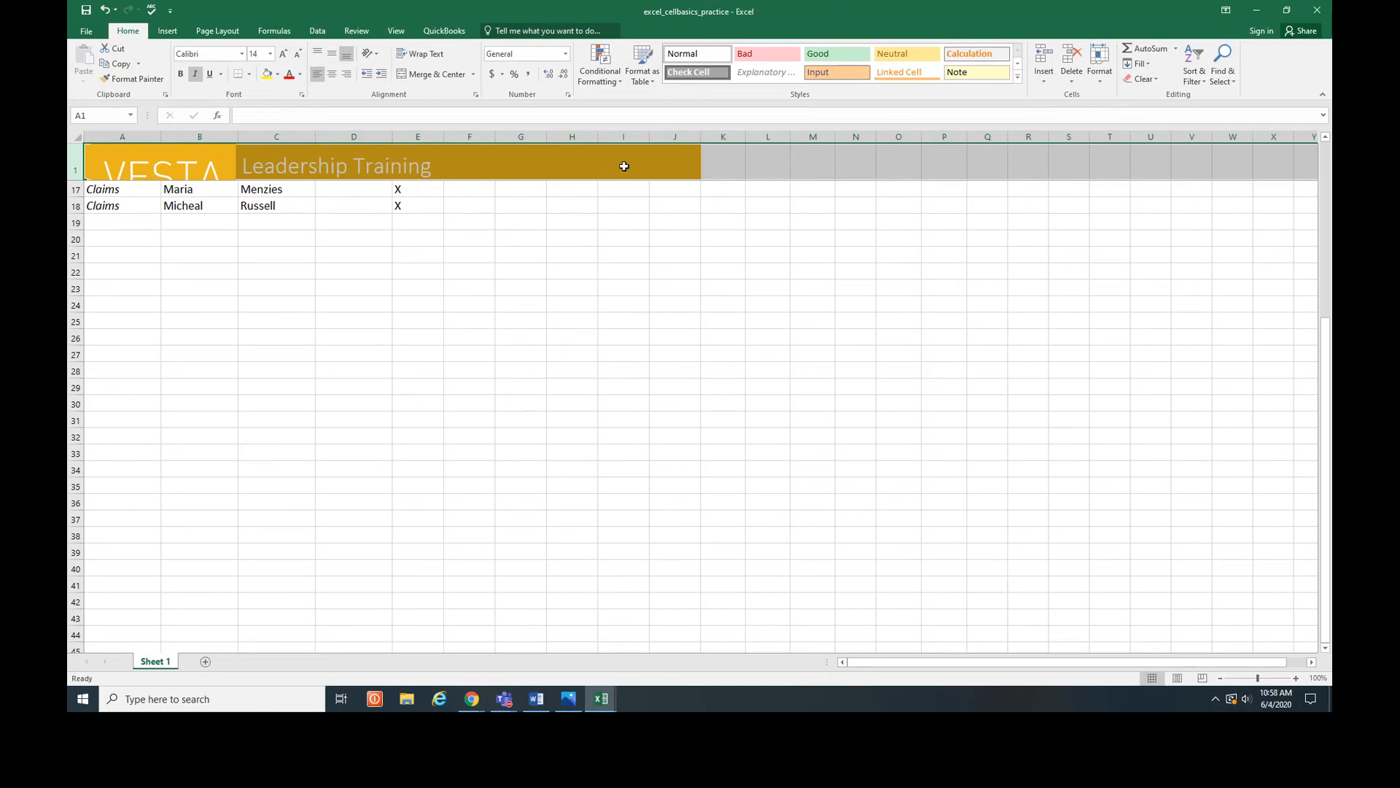
scroll(487, 294, down, 1)
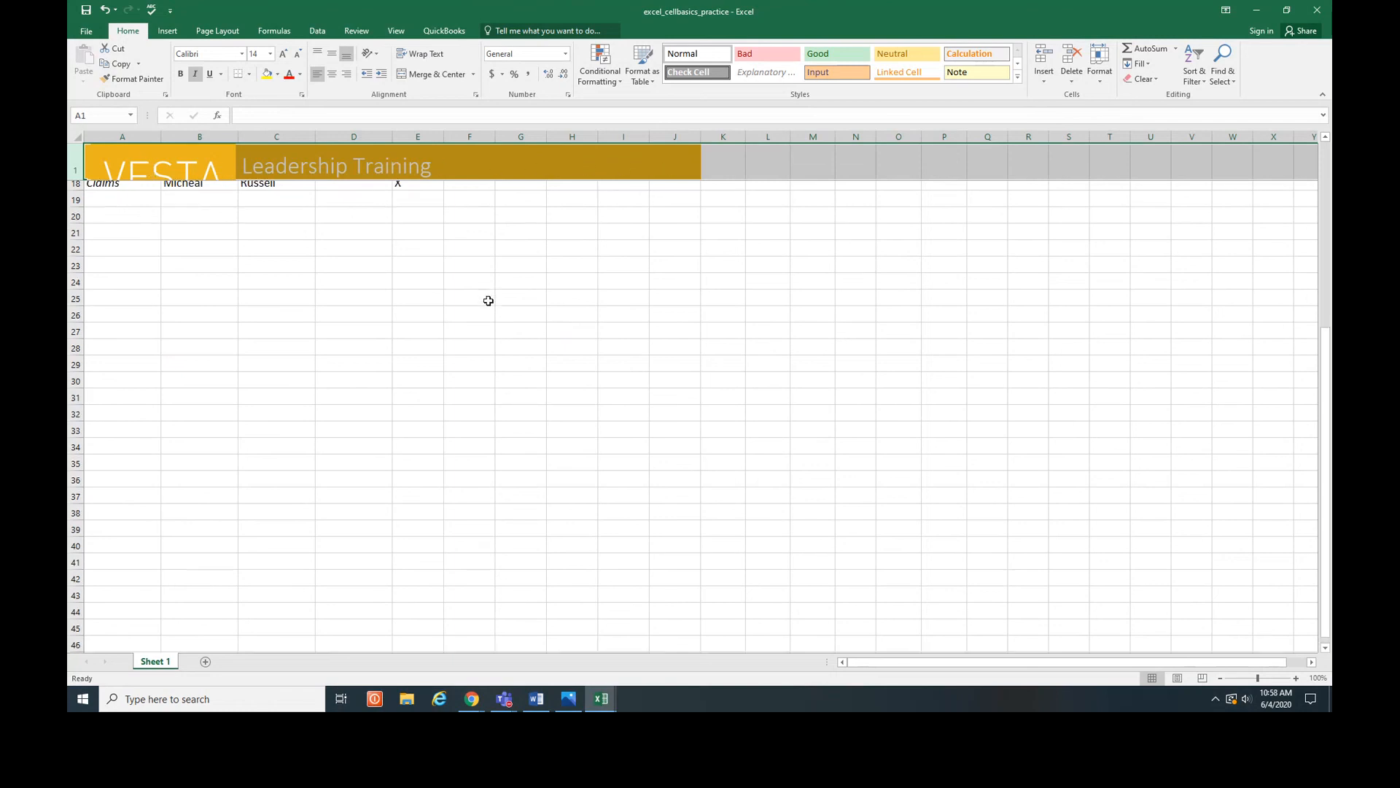
scroll(488, 300, up, 5)
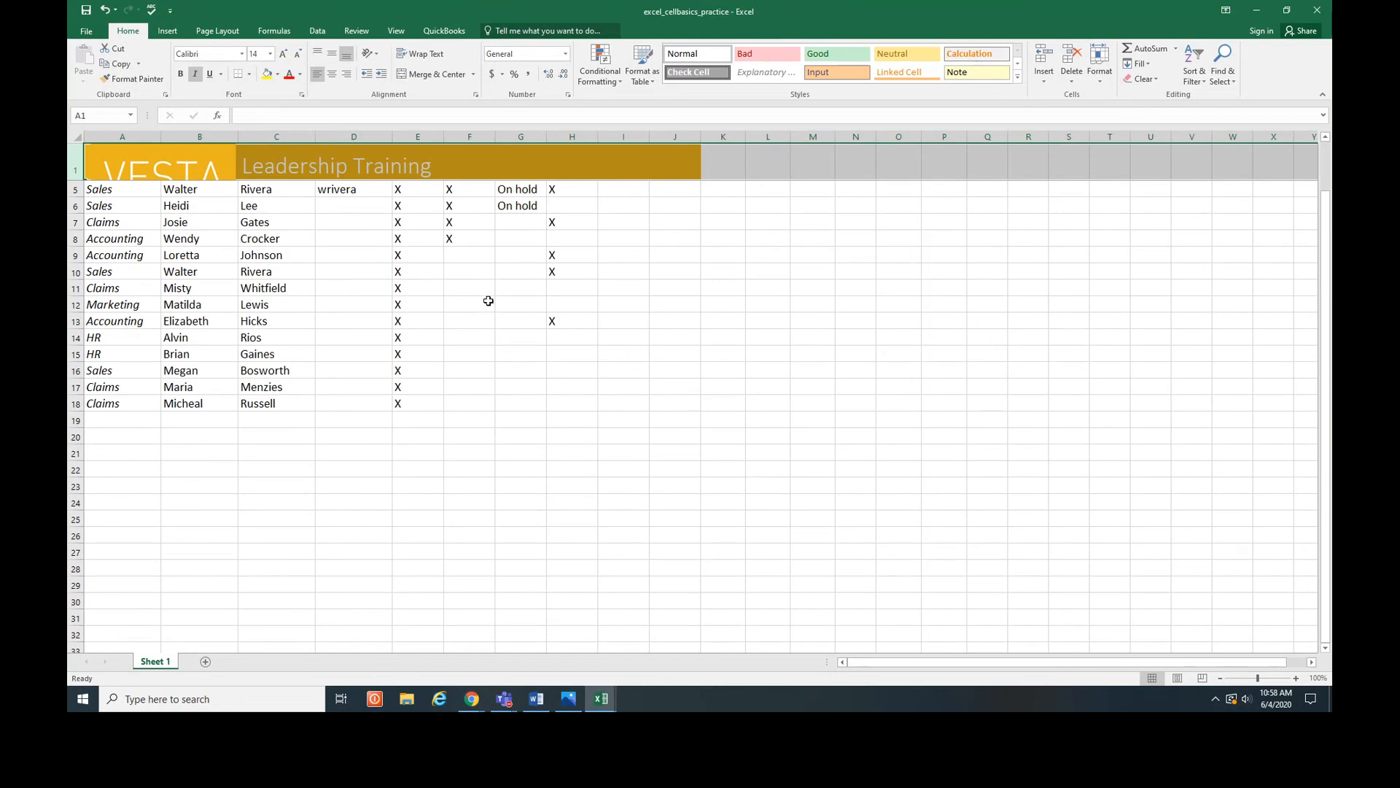
scroll(229, 513, up, 1)
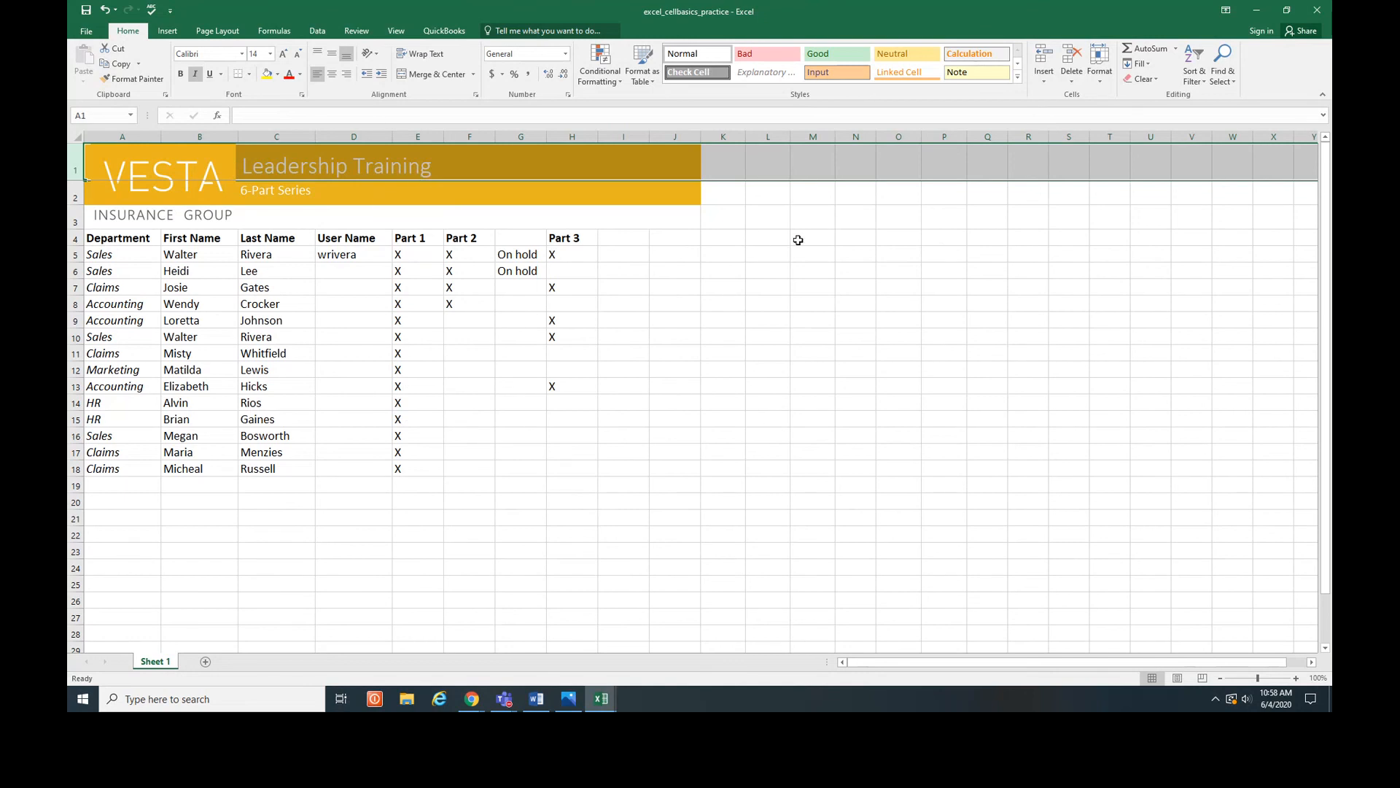
- Unfreeze the panes on the Leadership Training sheet using the recently used Tell Me command, and deselect row 1
click(586, 32)
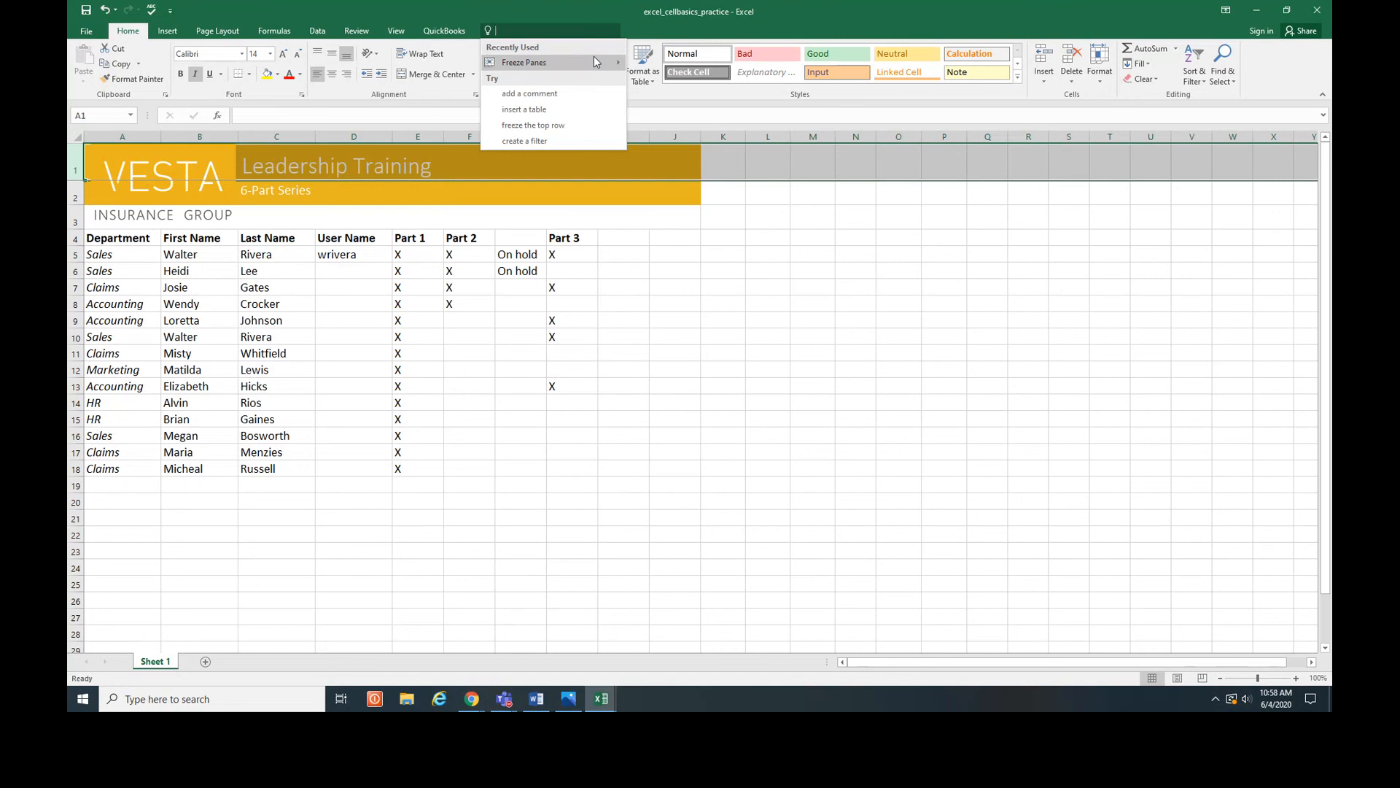
mouse_move(593, 61)
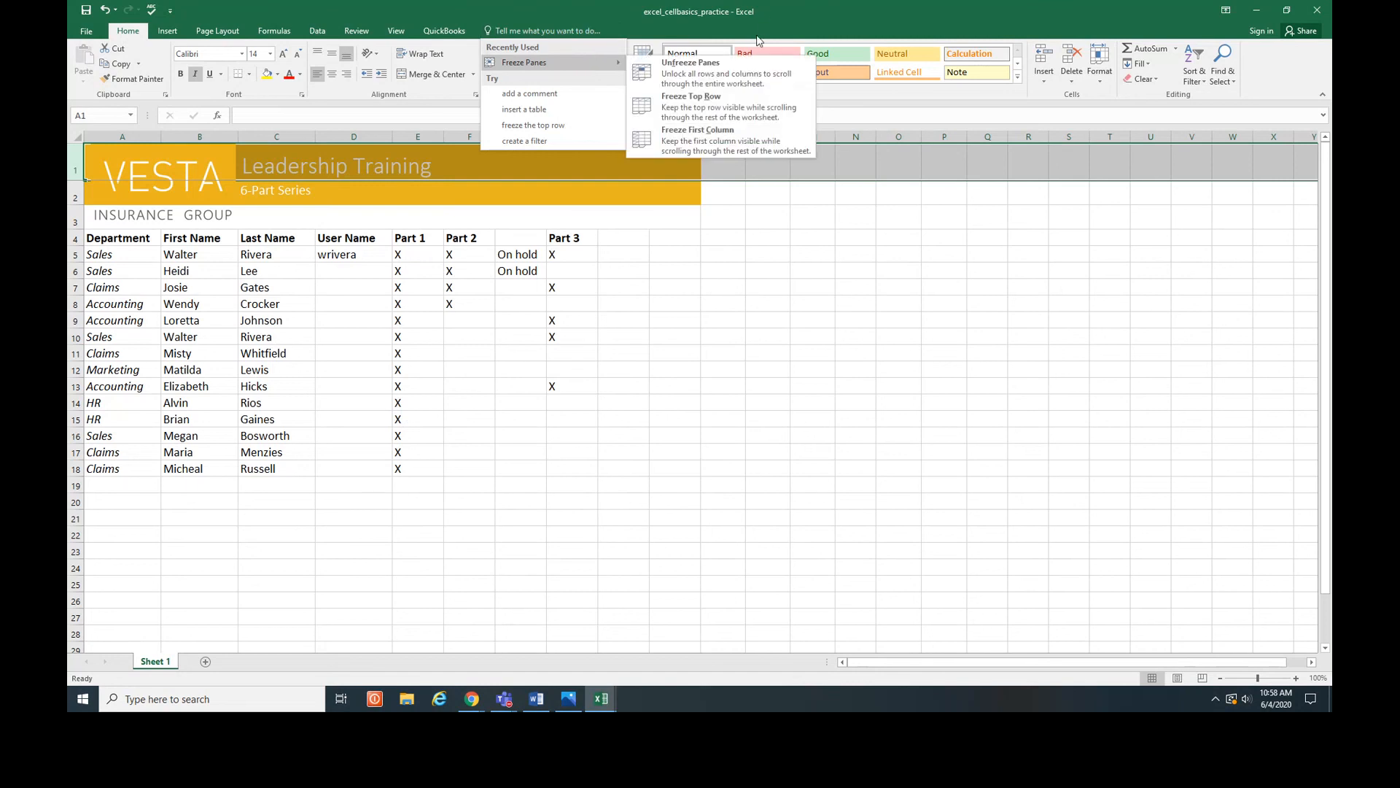
click(724, 67)
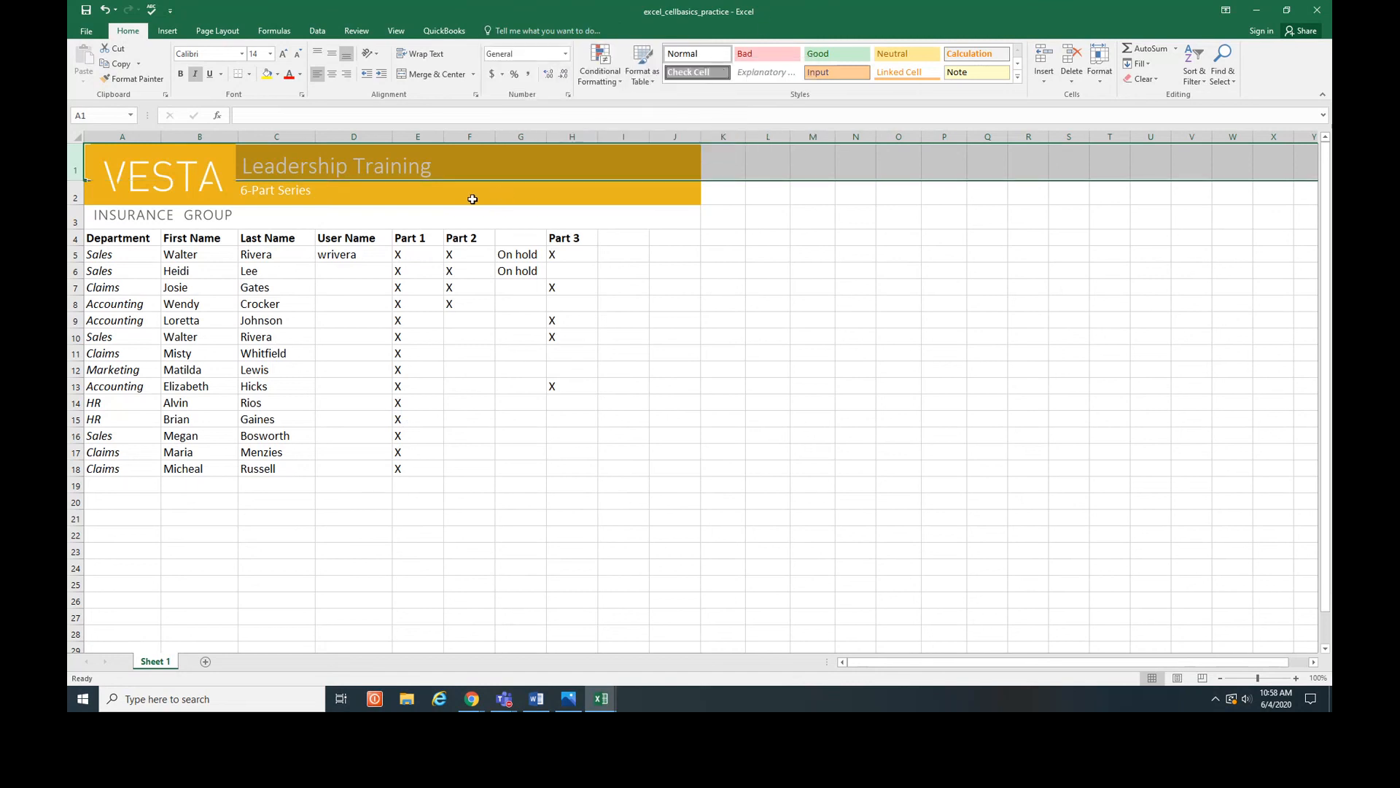
click(737, 184)
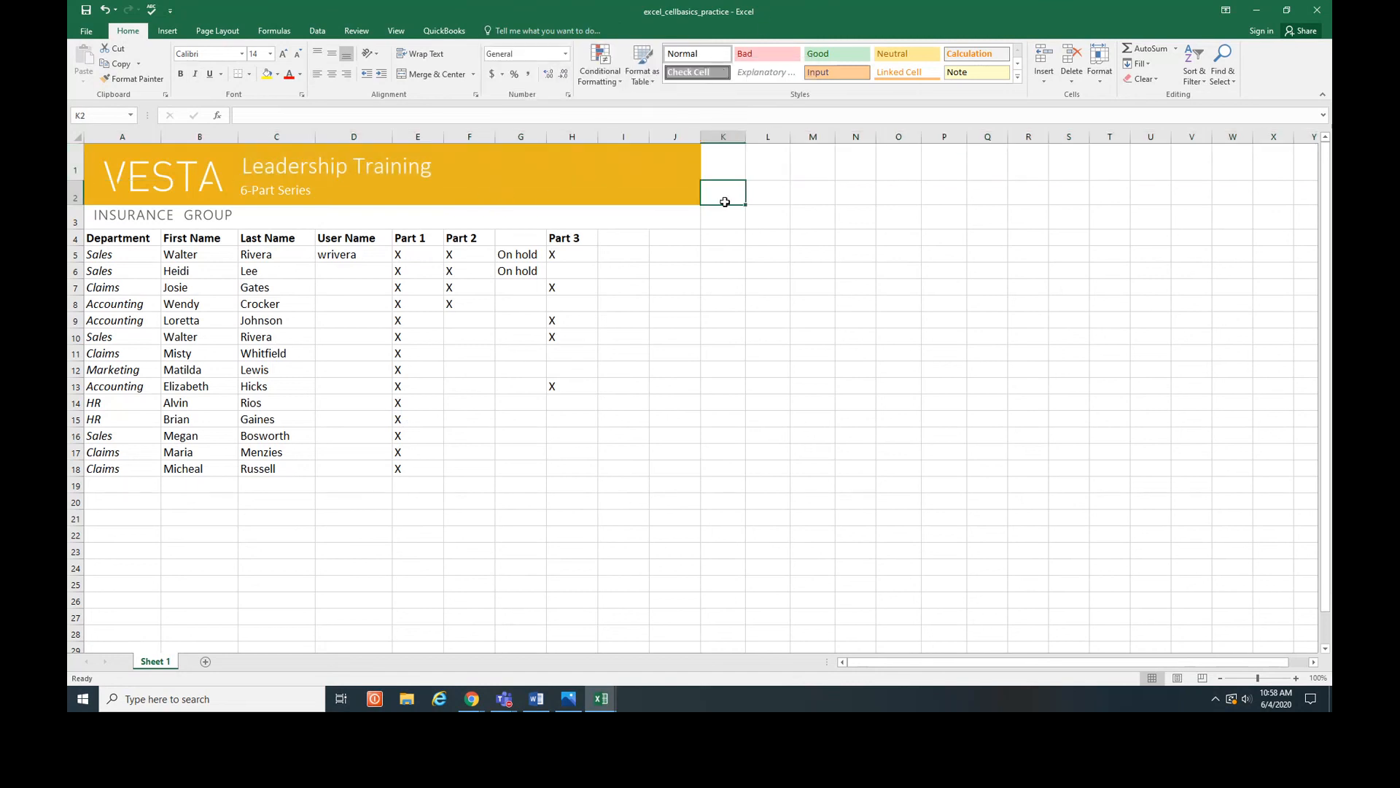
- Select the Department header cell, and minimize both the excel_cellbasics_practice and Book1 workbooks to return to the lesson page in Chrome
click(159, 248)
click(136, 243)
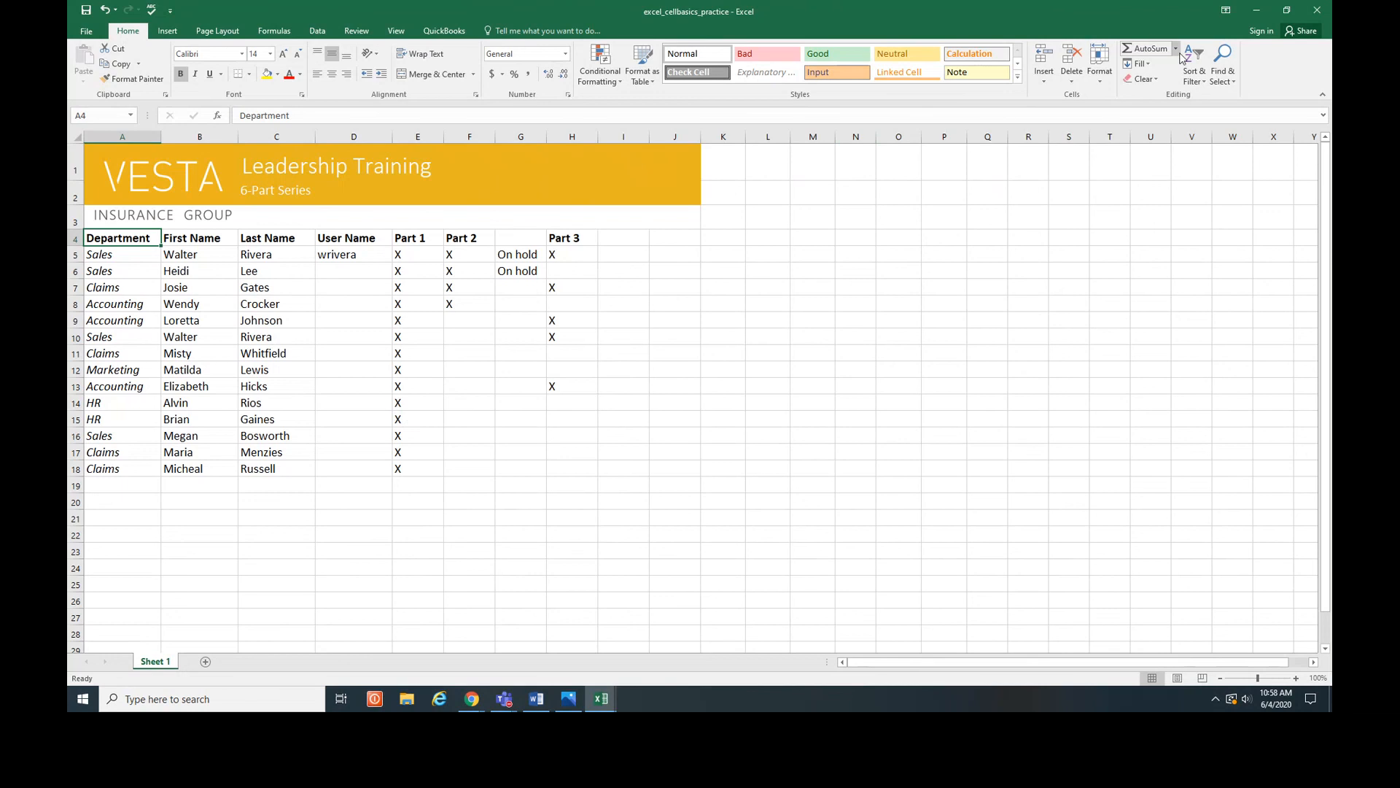
click(1259, 11)
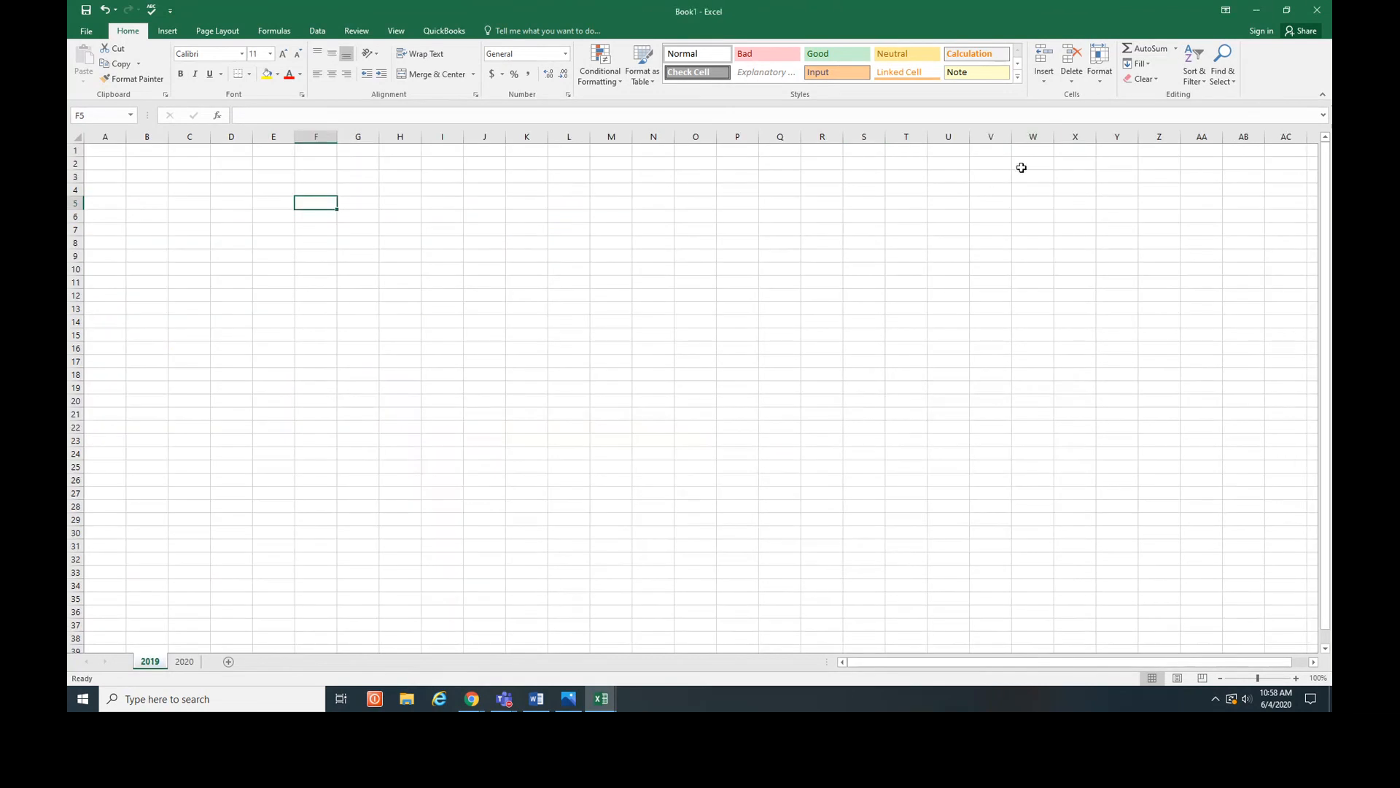
click(1256, 10)
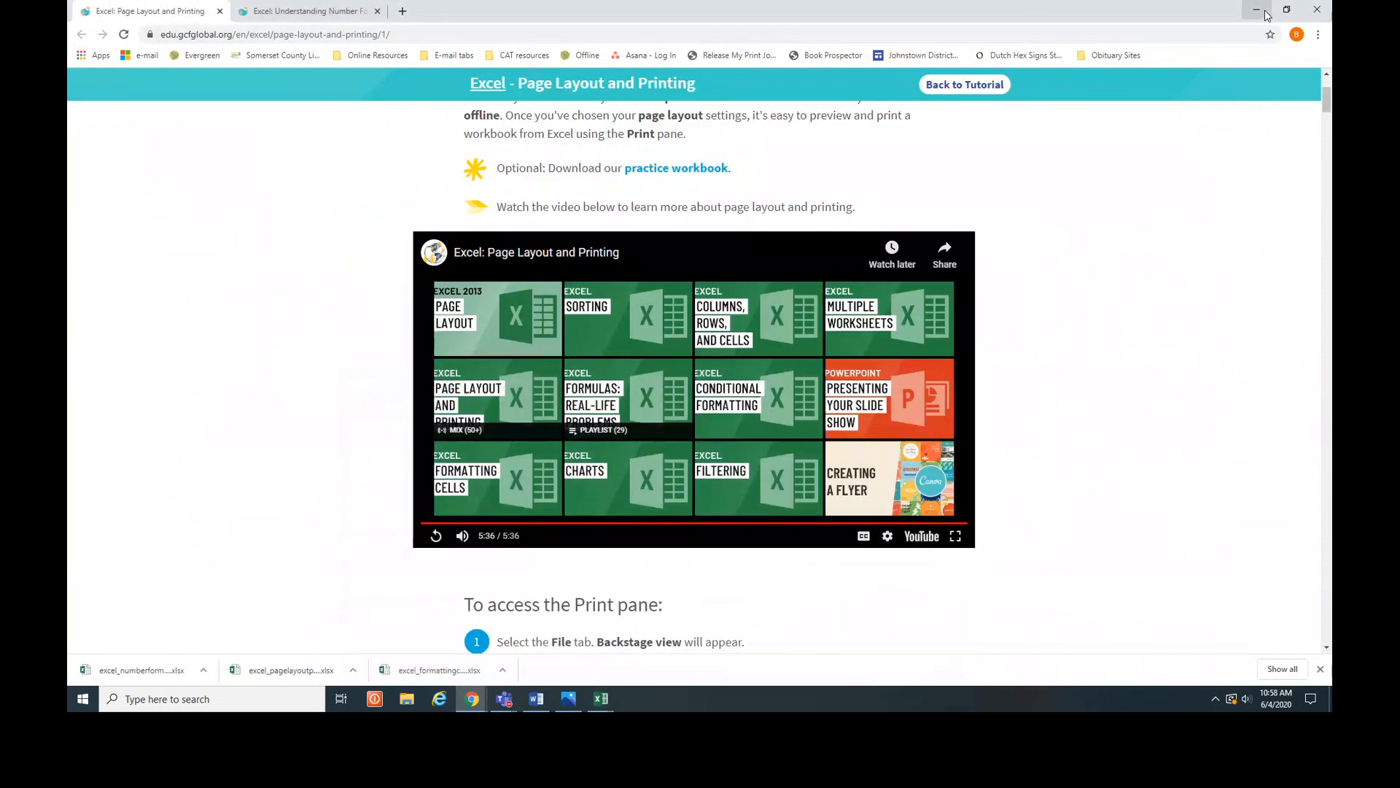
- Look through the GCFGlobal list of topics from the Page Layout and Printing lesson, and close the list
scroll(1229, 292, up, 3)
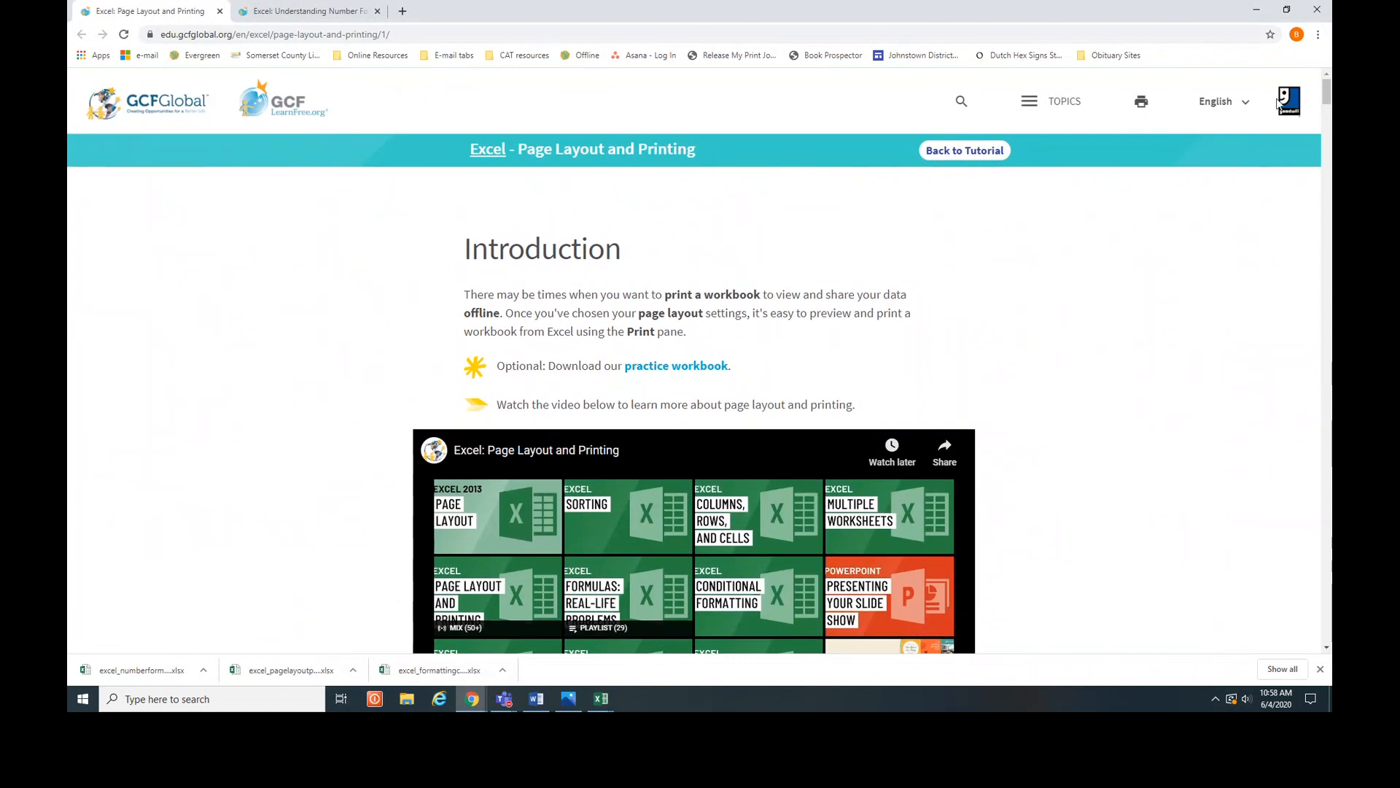
click(1028, 105)
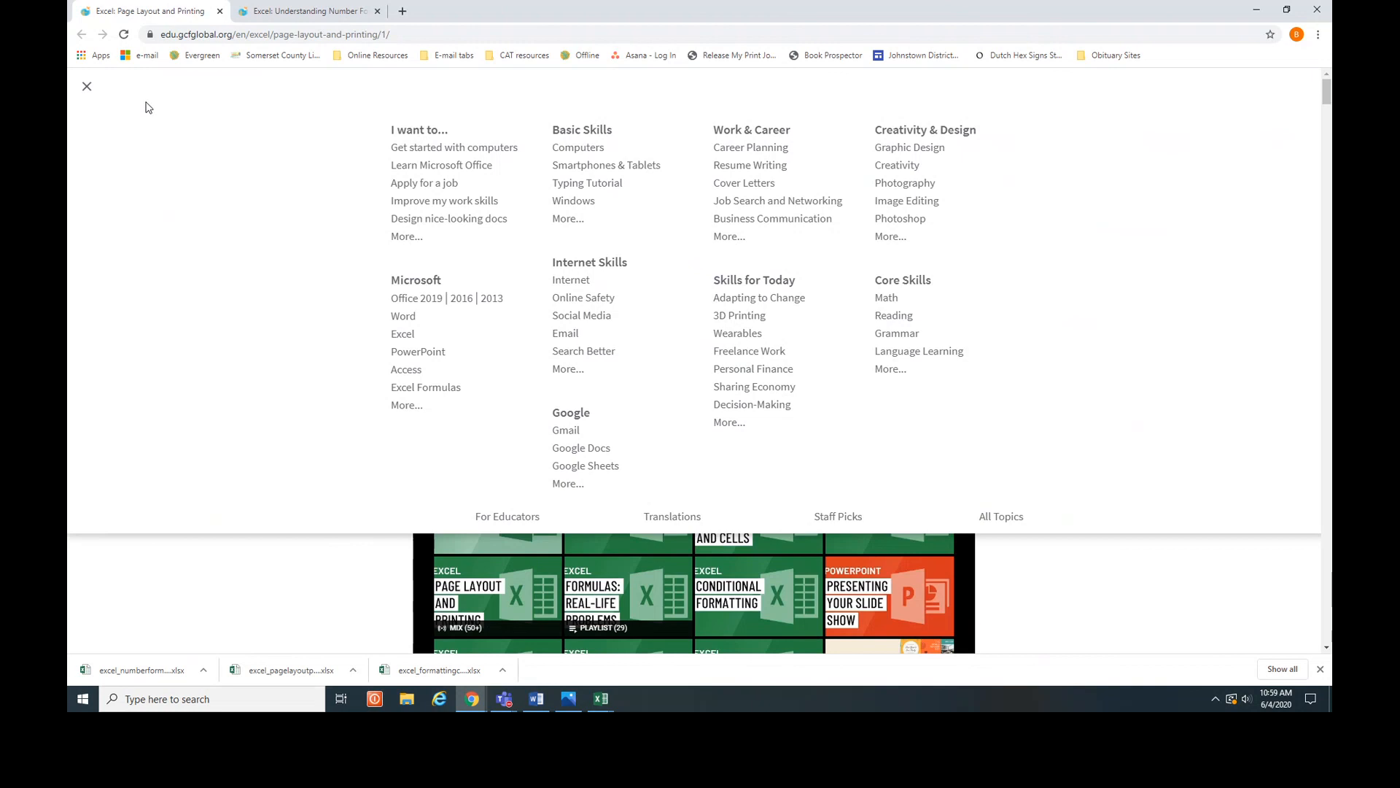
click(86, 86)
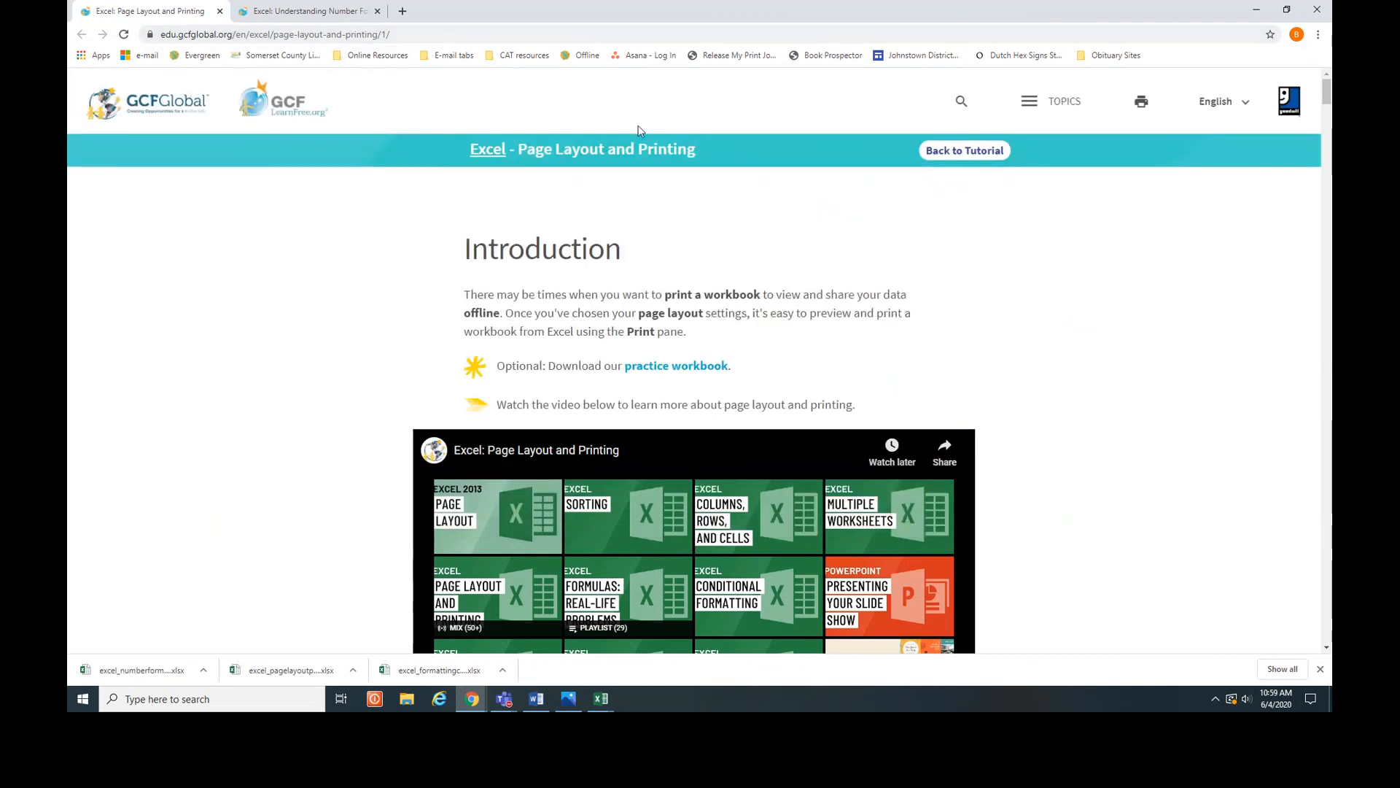
- Switch to the ongoing Microsoft Teams meeting and open its meeting chat
click(504, 699)
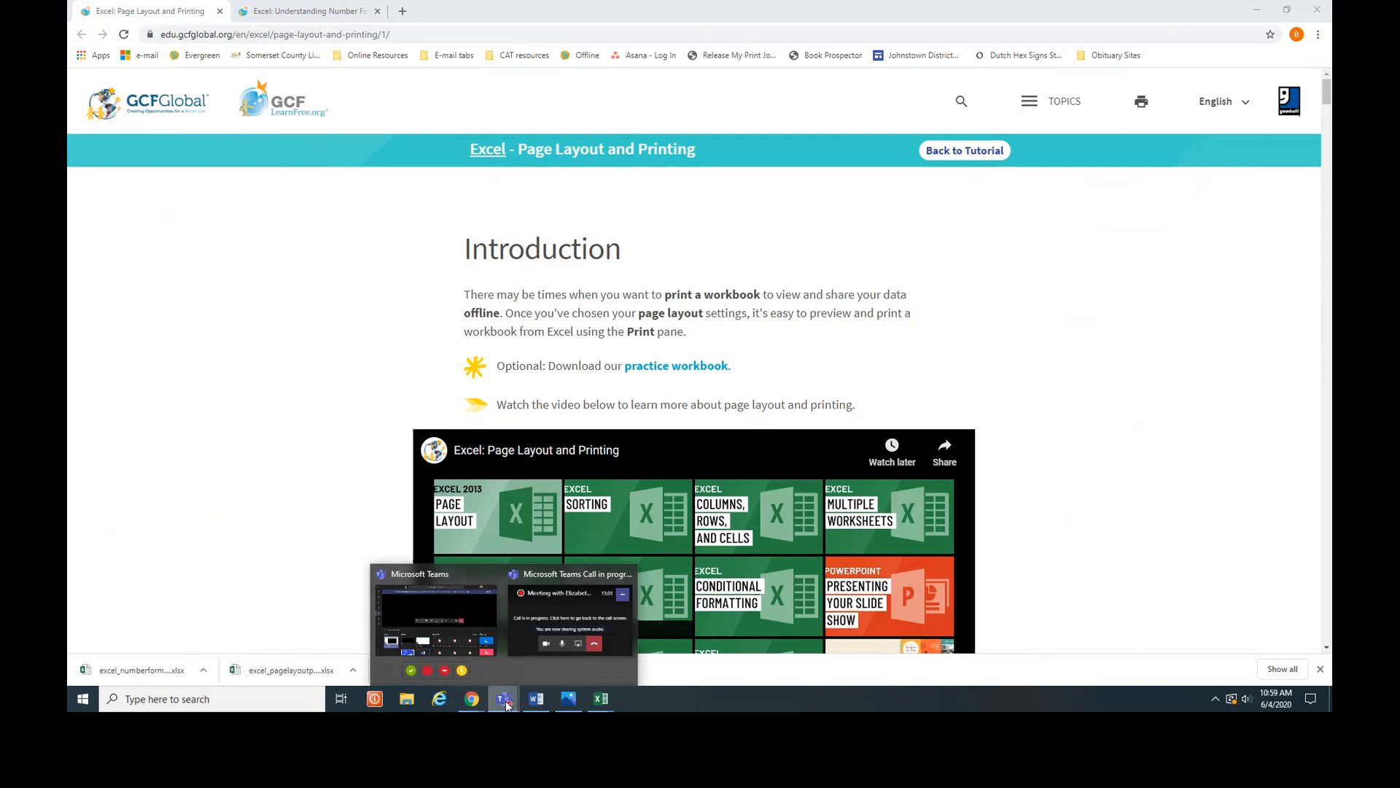
click(438, 619)
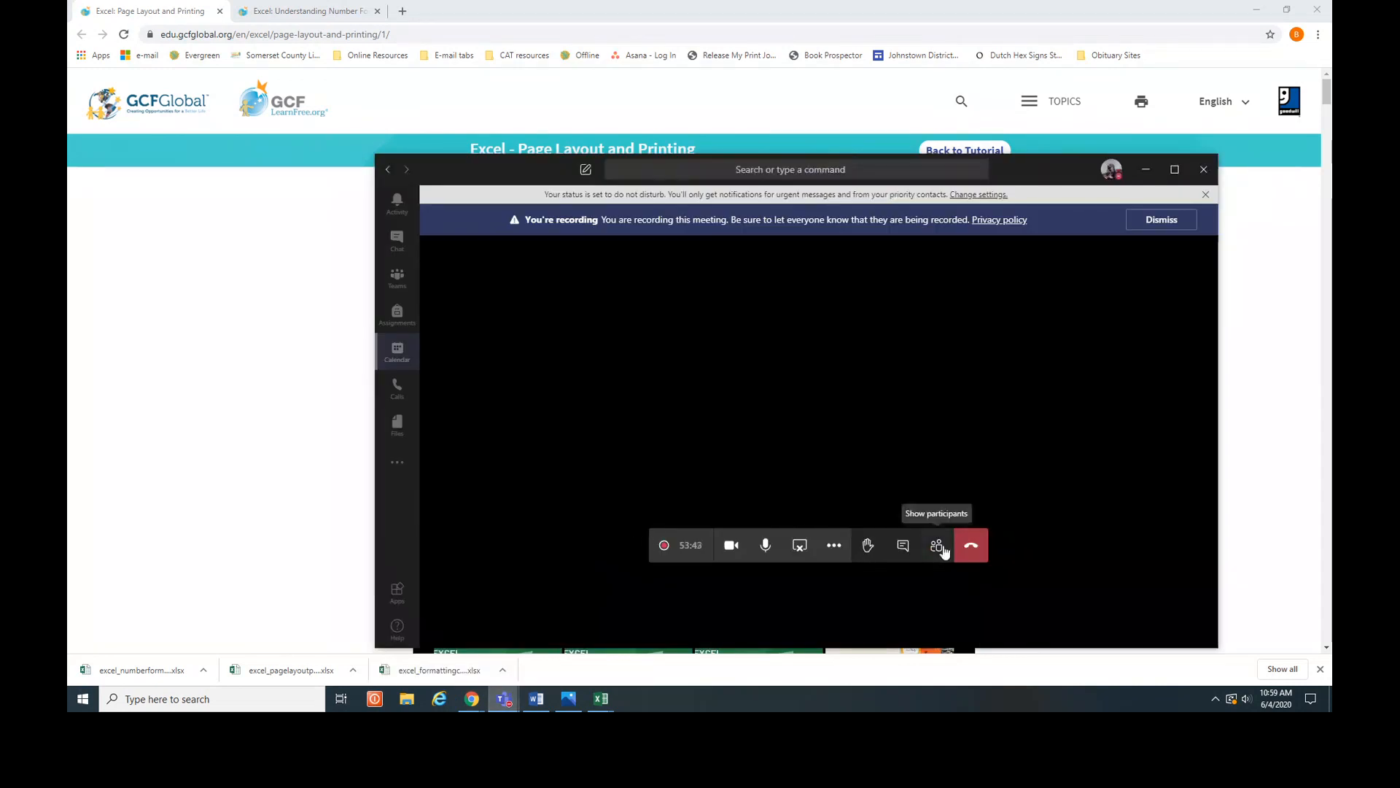
click(838, 548)
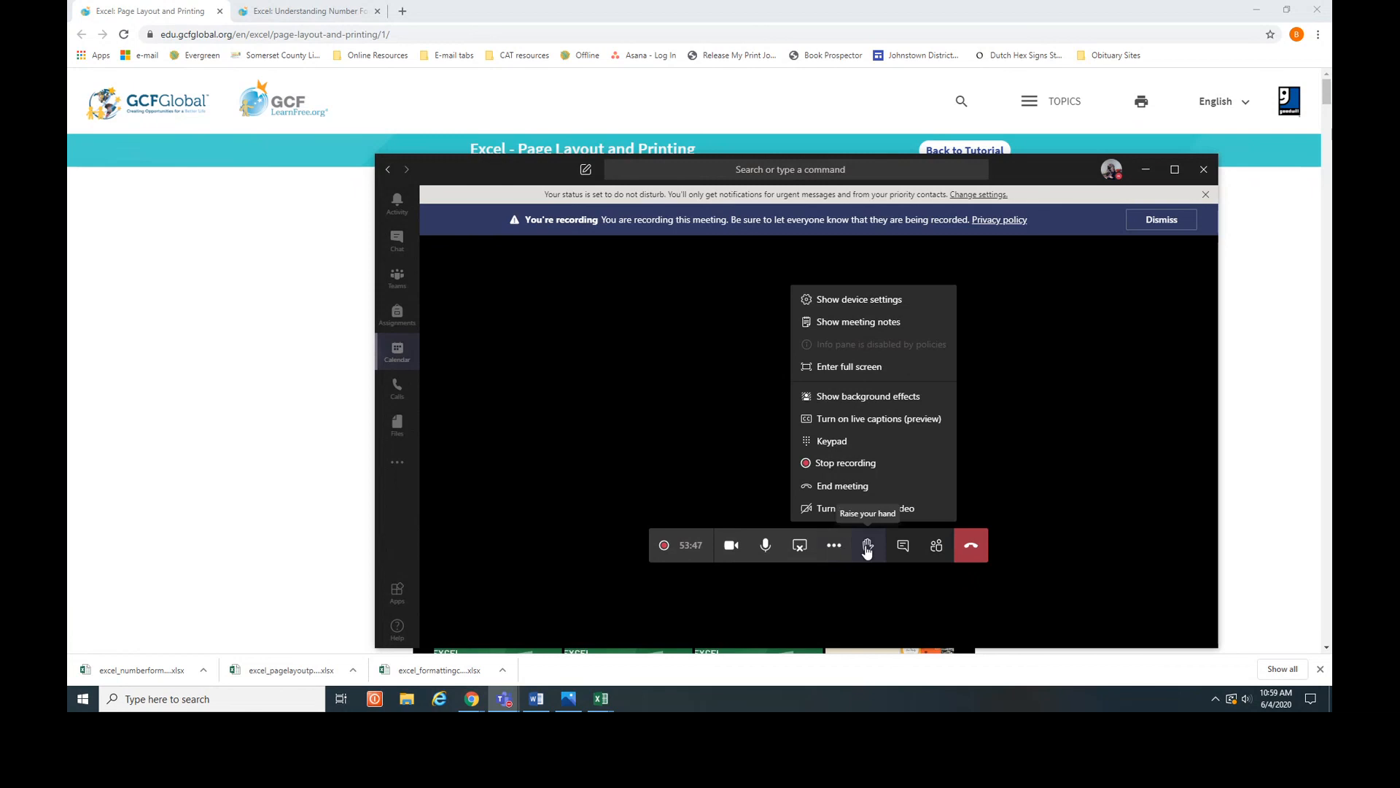
click(903, 546)
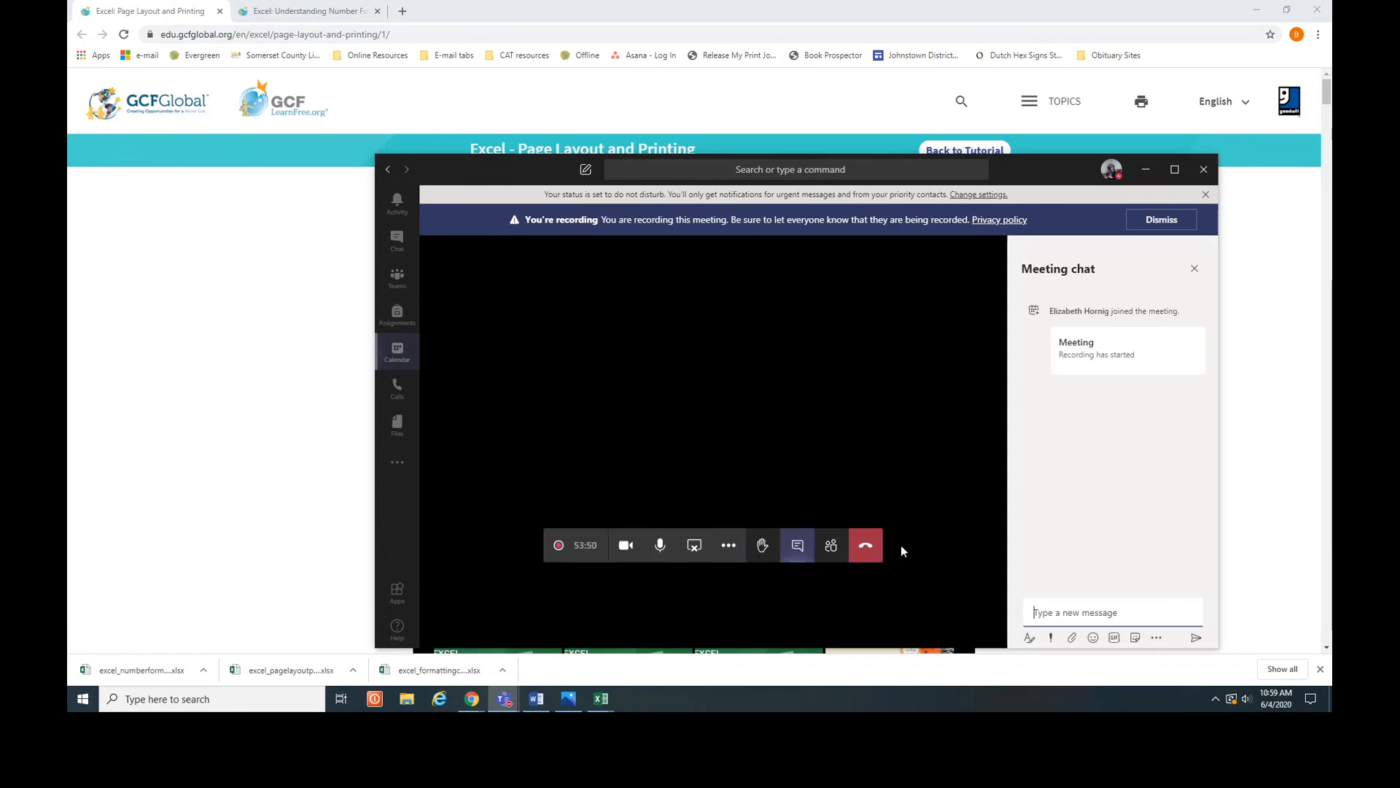
click(1099, 357)
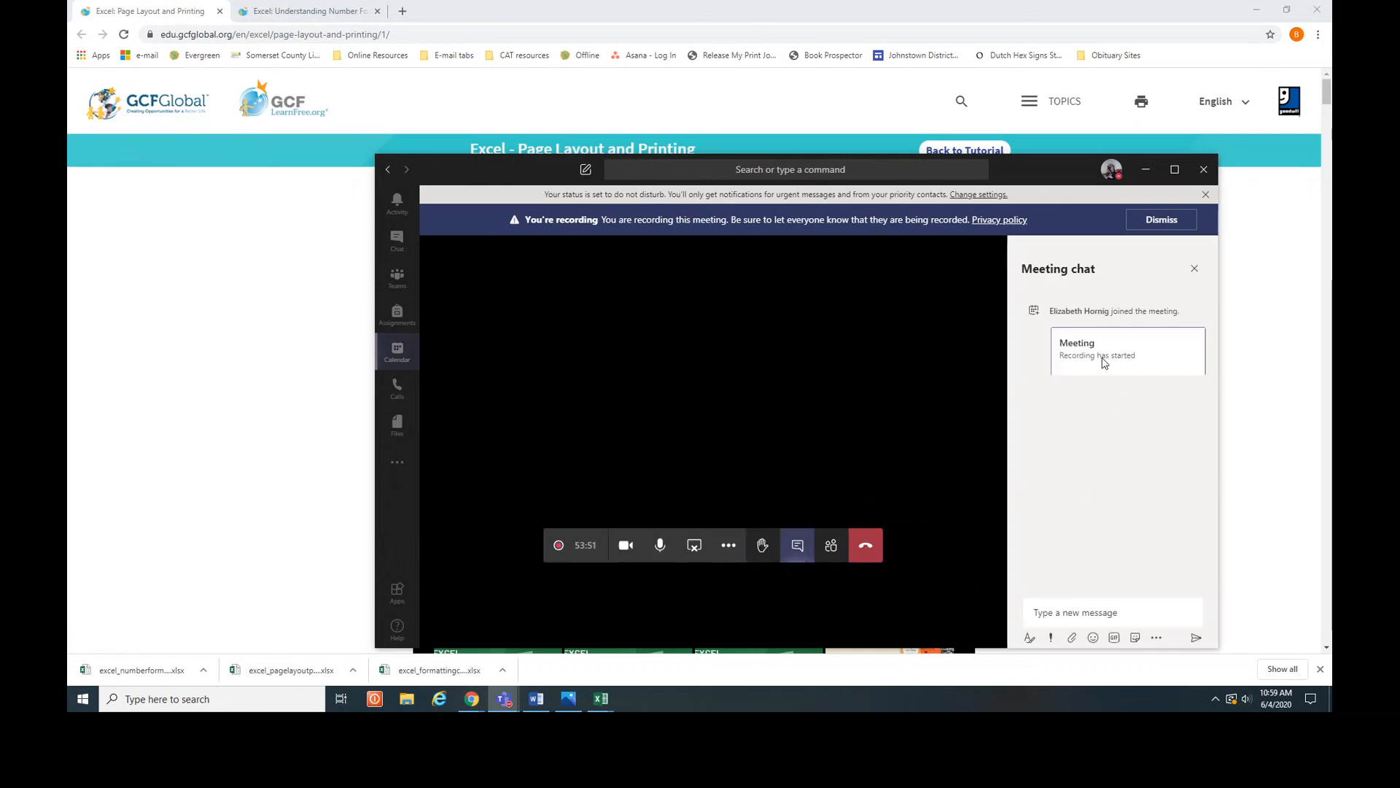
click(1049, 617)
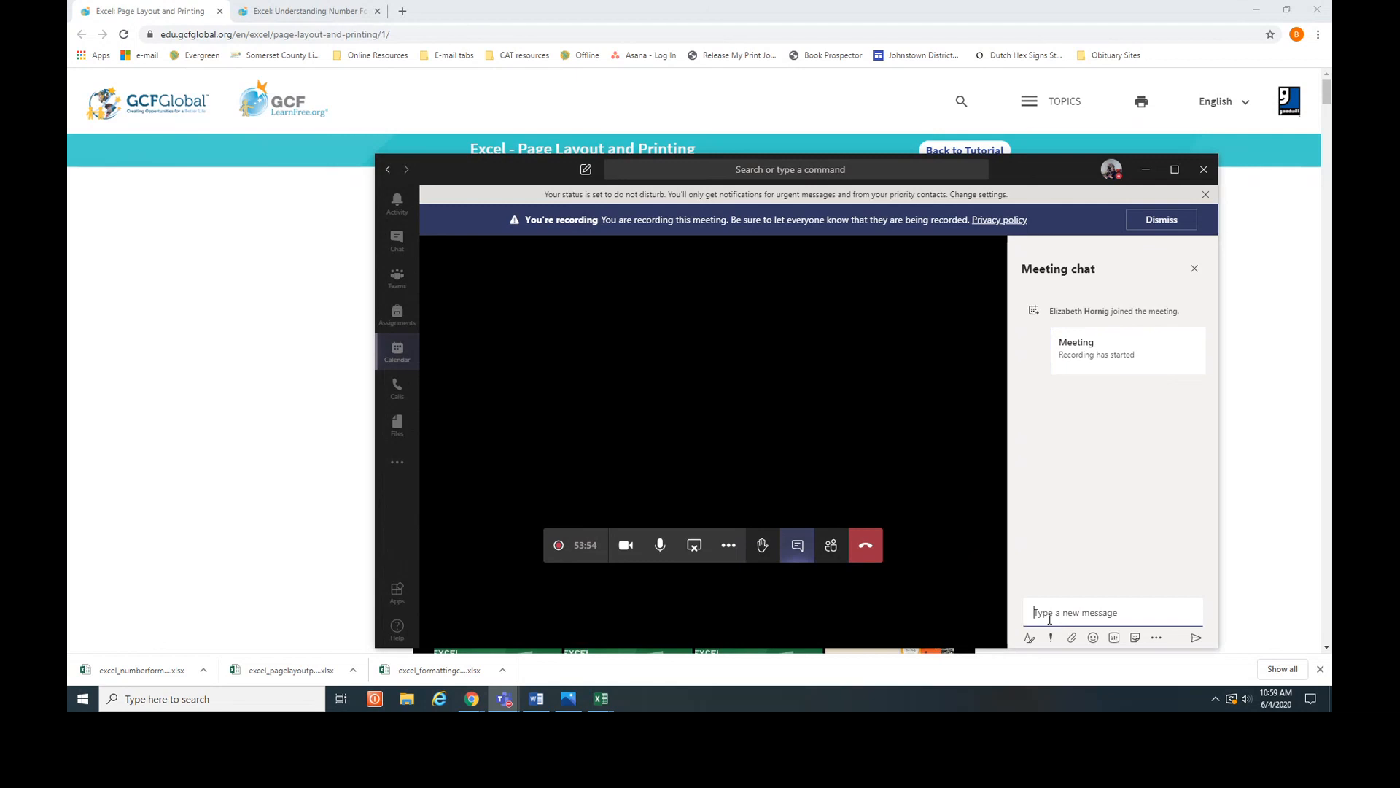
text(g)
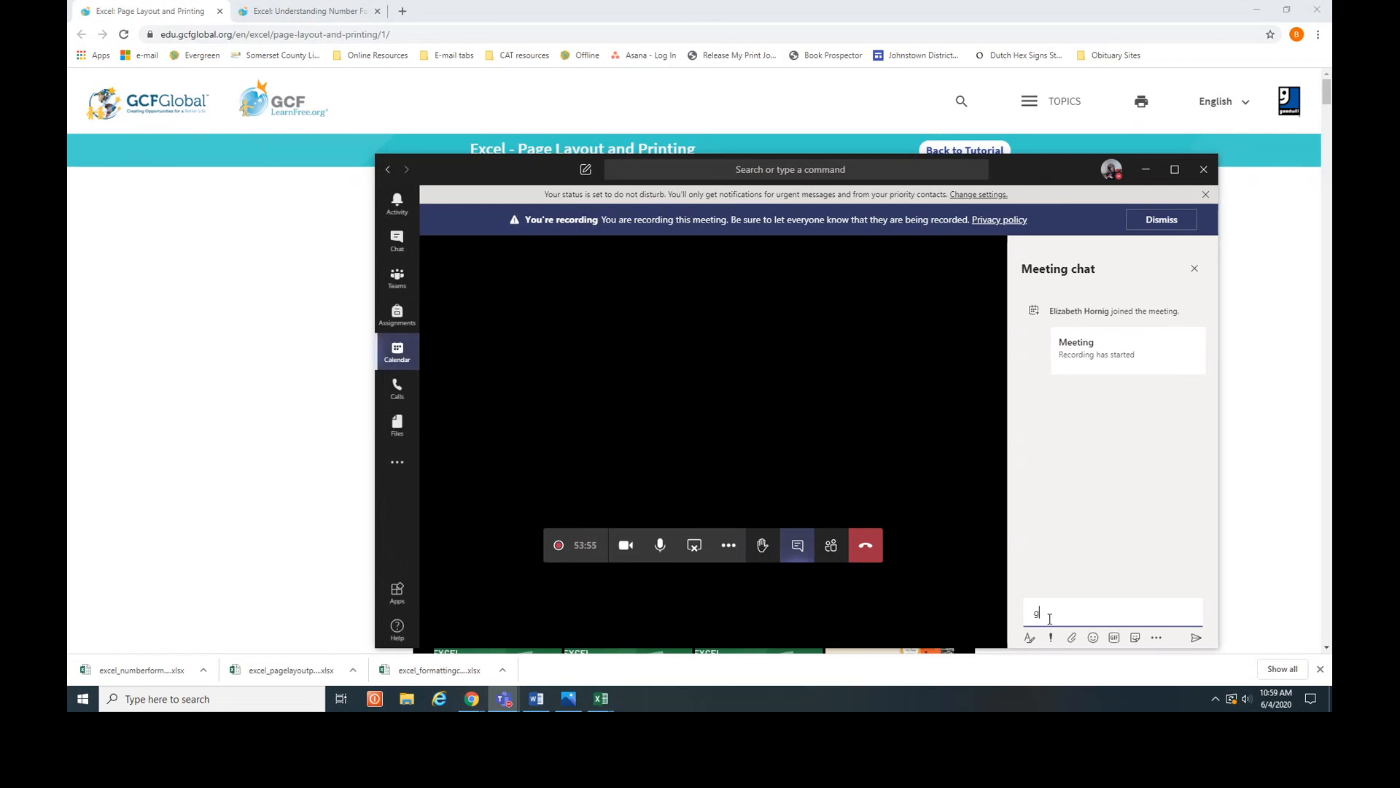
key(BackSpace)
text(hhtps)
key(BackSpace)
key(BackSpace)
key(BackSpace)
key(BackSpace)
text(ttps://edu.gcfglobal.org)
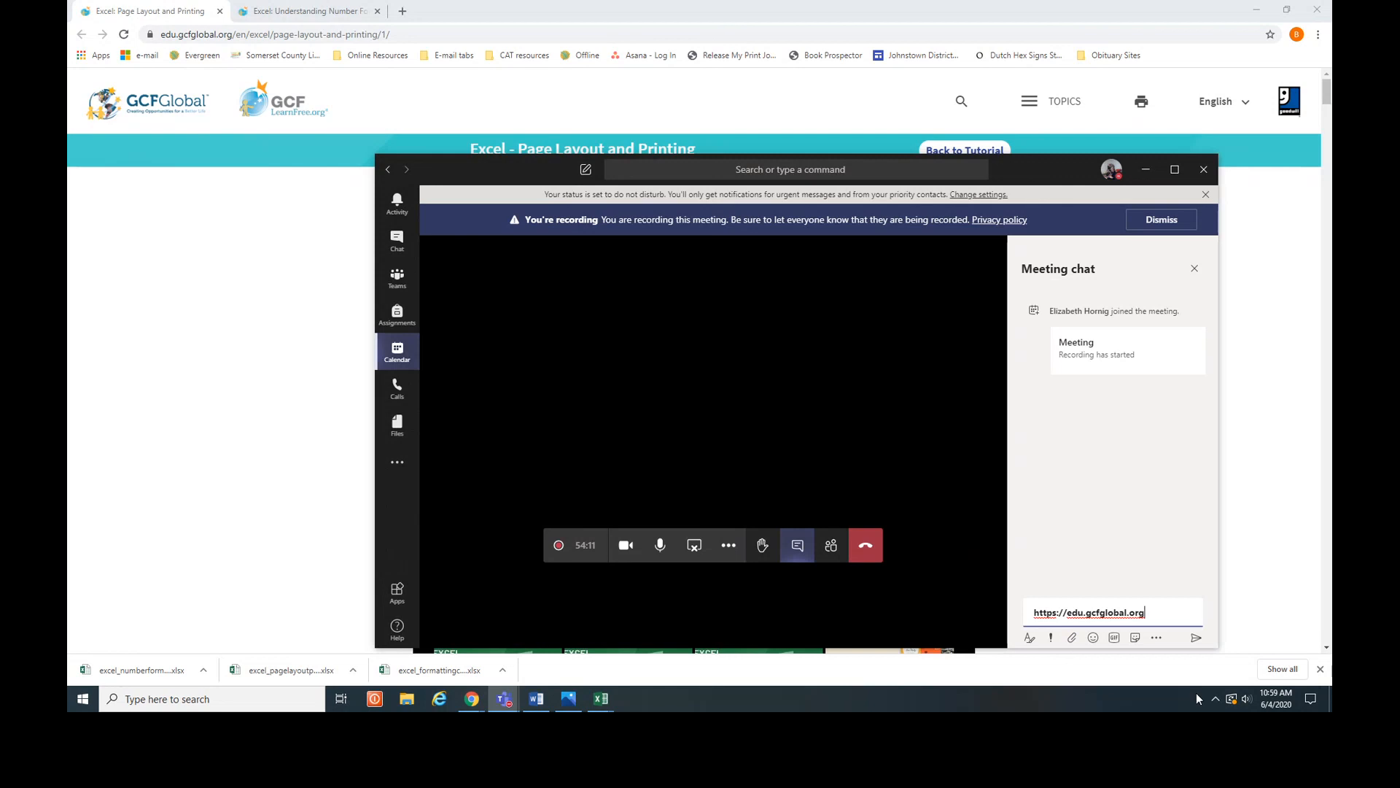
click(1195, 639)
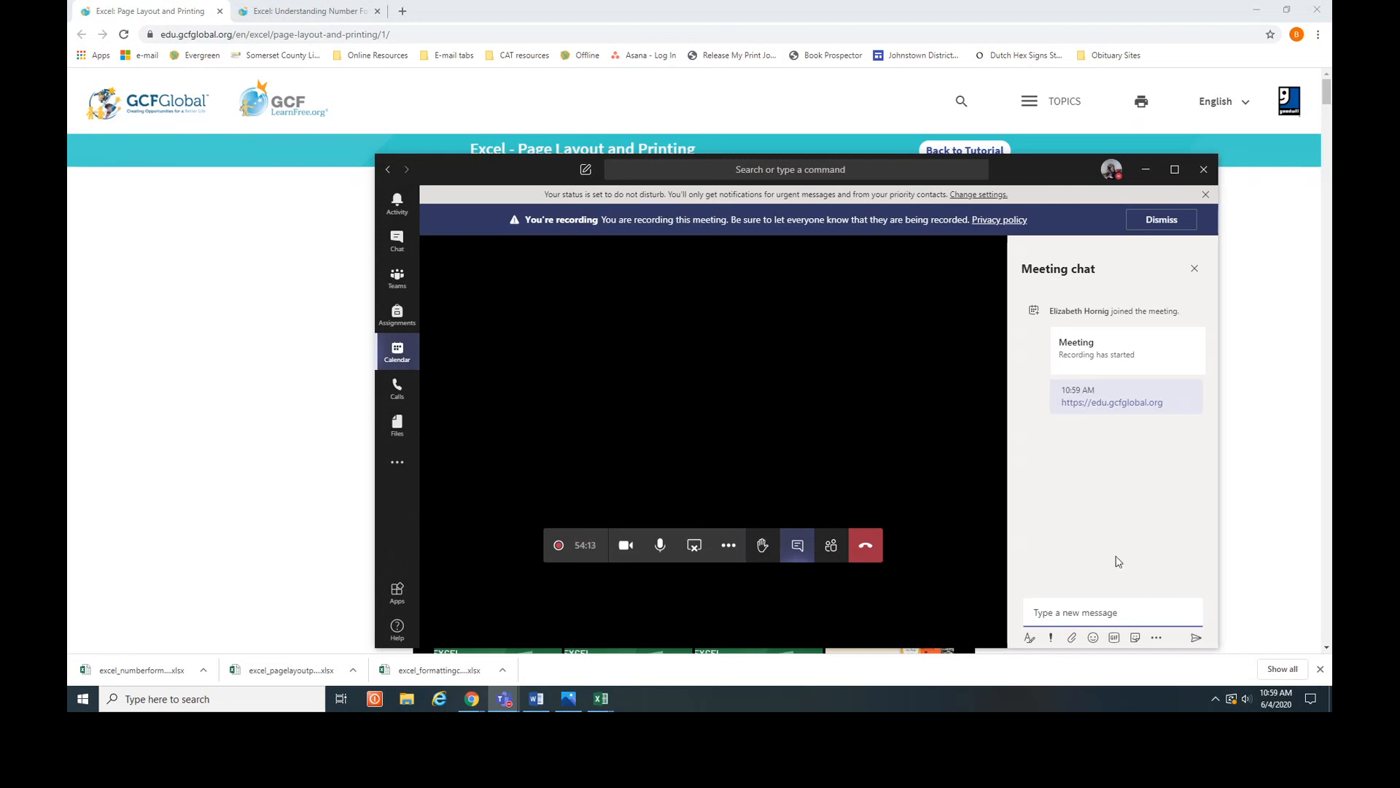